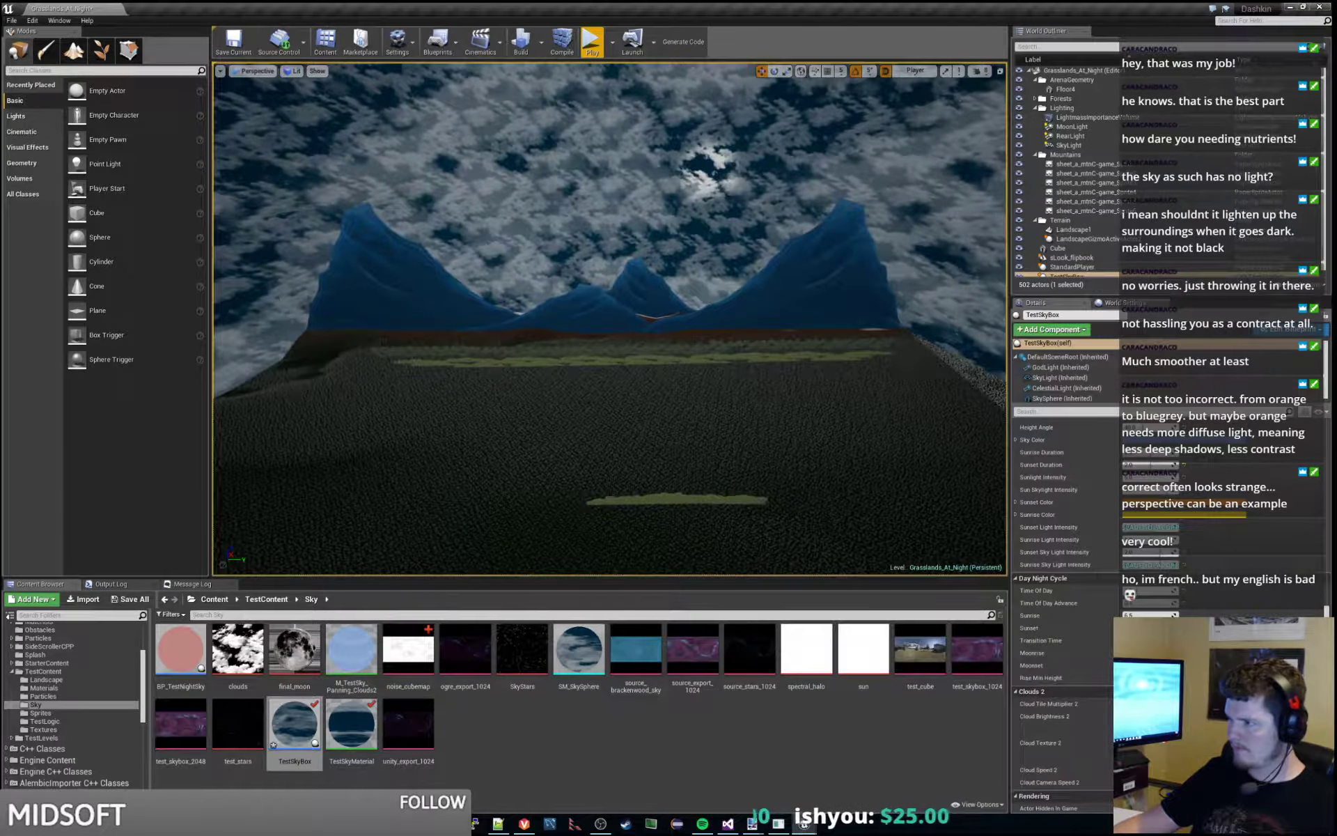
- Play-test the level twice to view the sky and lighting transition, stopping the simulation each time
left_click(596, 39)
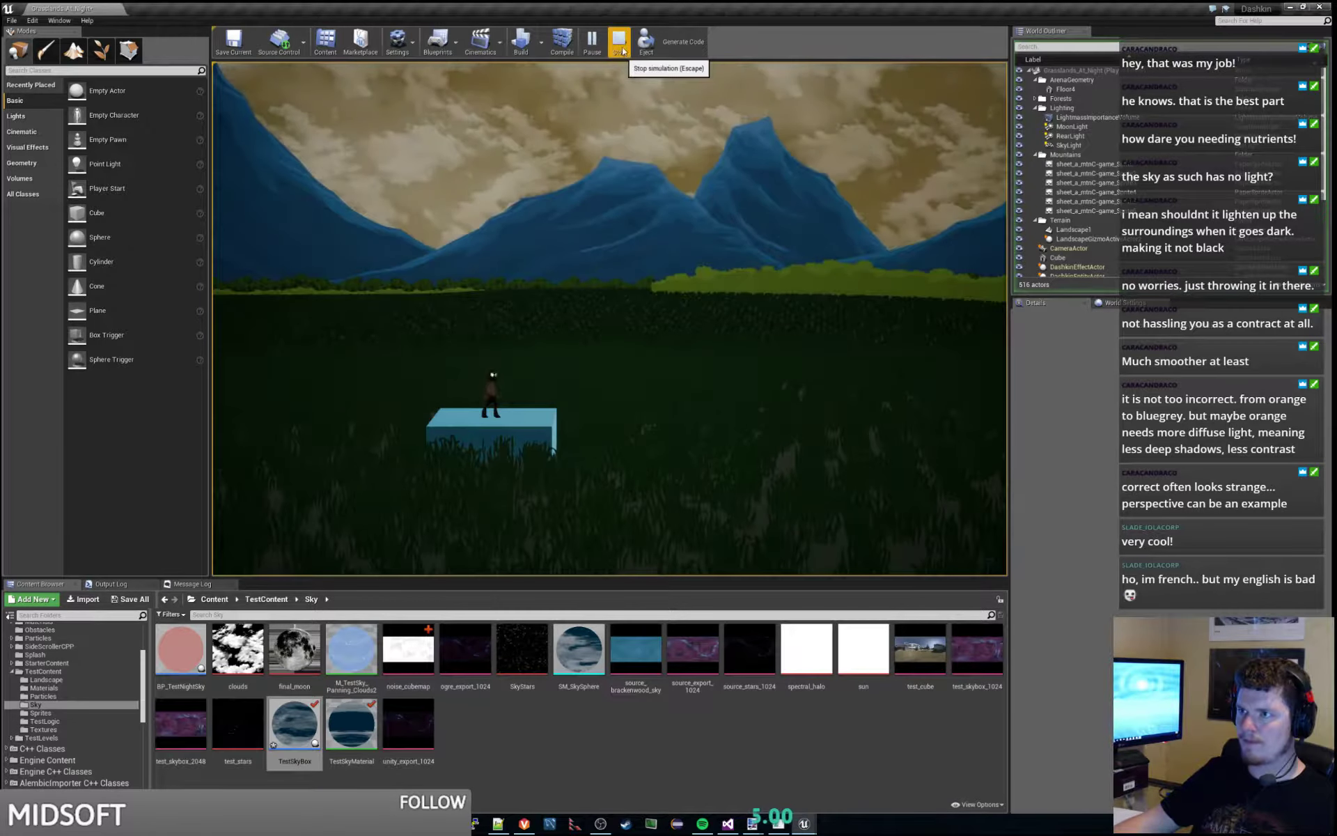
left_click(620, 43)
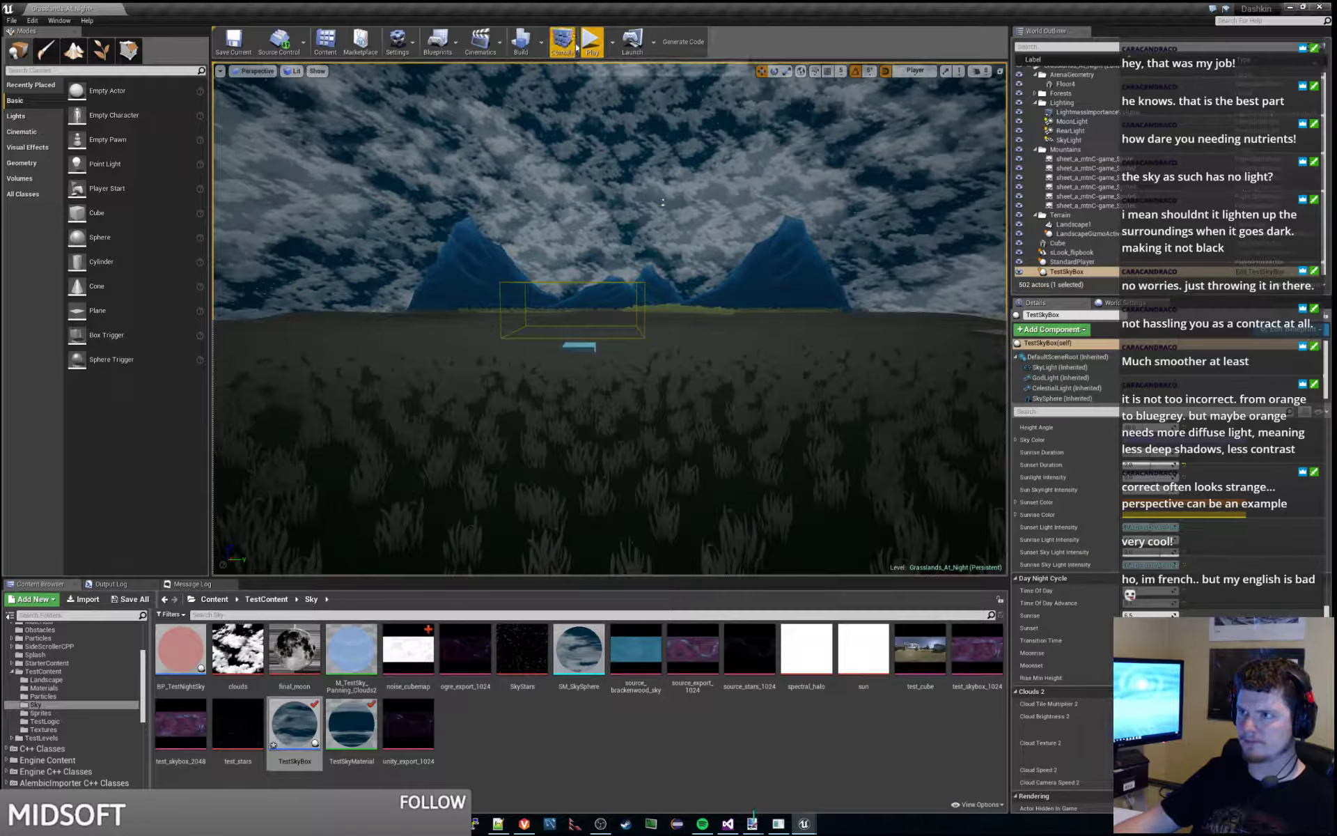
left_click(588, 43)
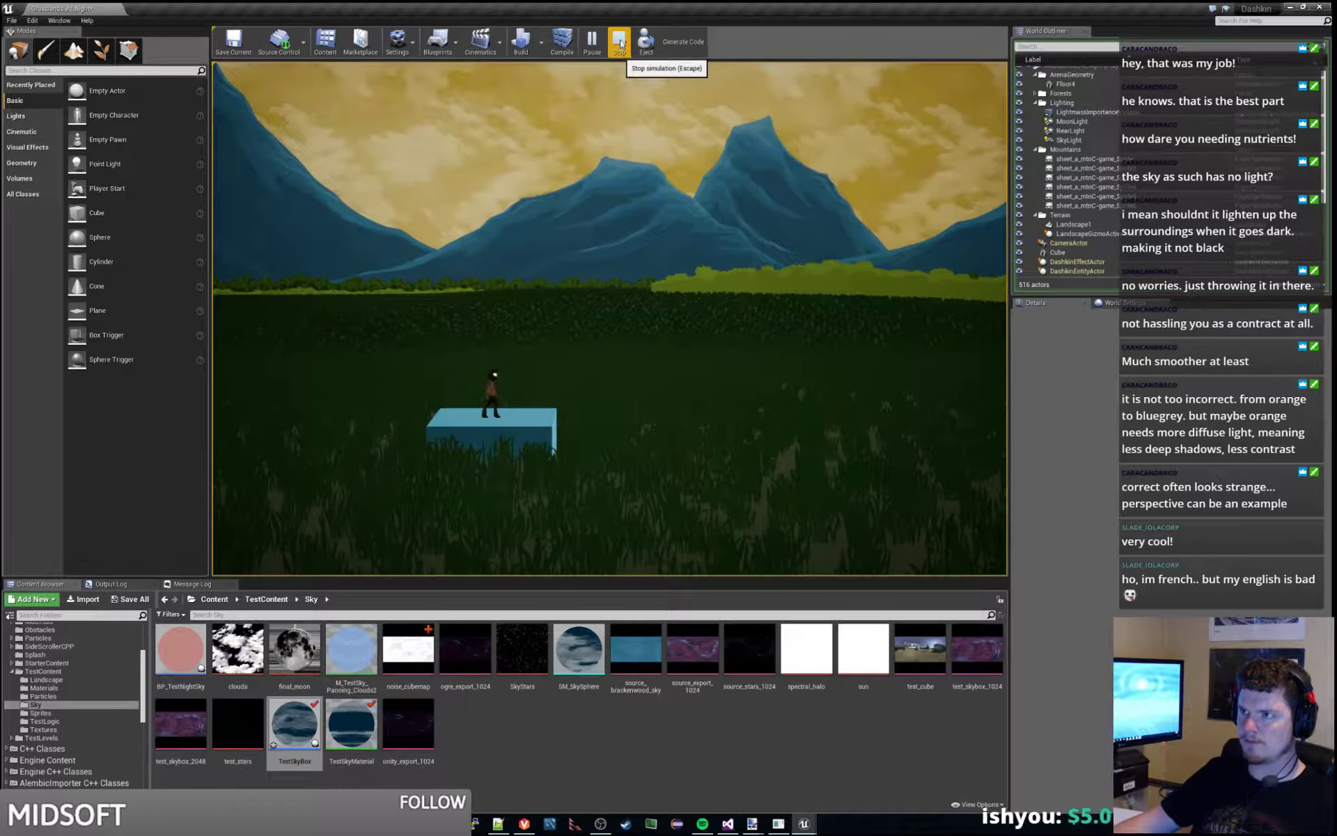
key("Escape")
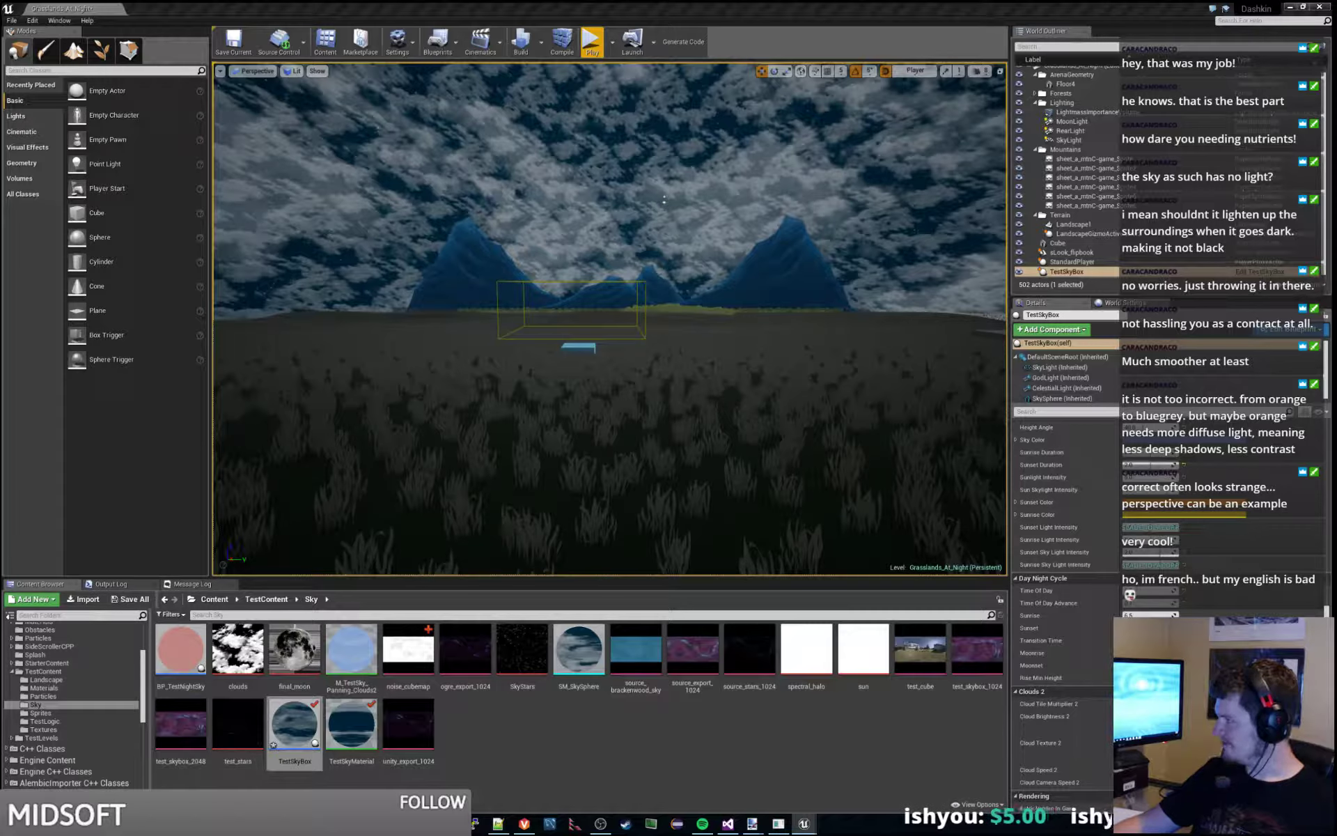
- Examine the EarlyMorning and RiseSun node groups in TestSkyBox's Compute Time Of Day function
left_click_drag(1334, 10, 759, 1)
right_click_drag(634, 475, 750, 442)
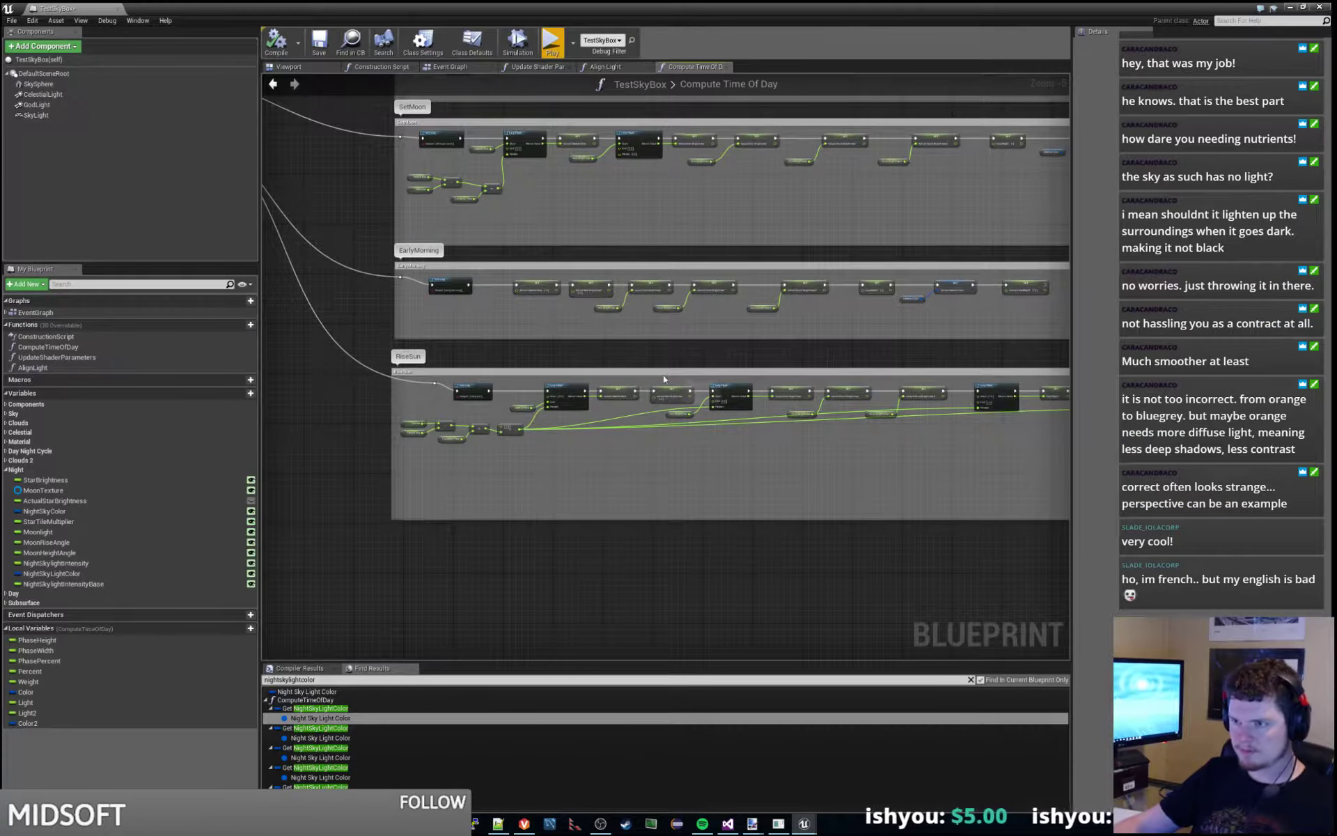
scroll(663, 377, "up", 2)
scroll(642, 497, "down", 2)
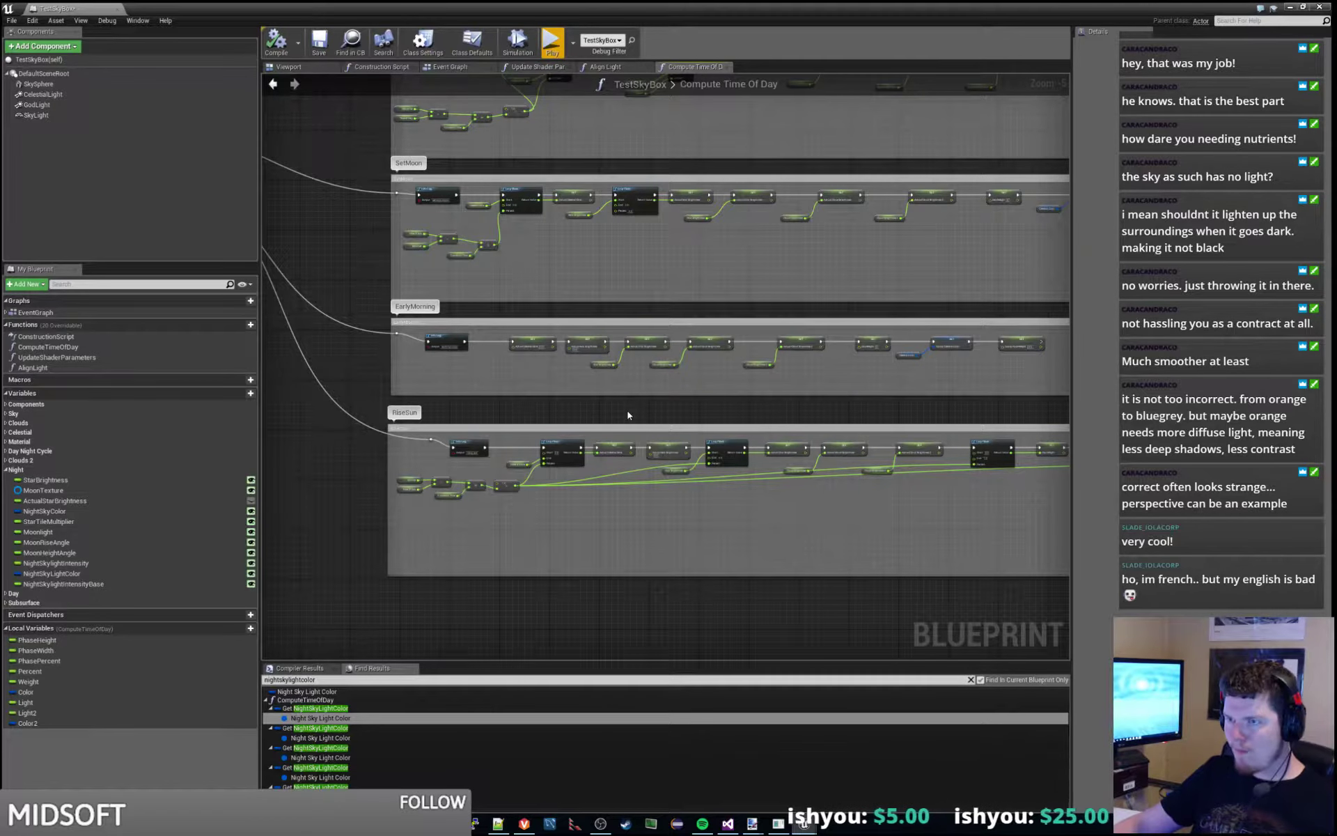
scroll(627, 412, "up", 1)
right_click_drag(639, 413, 749, 293)
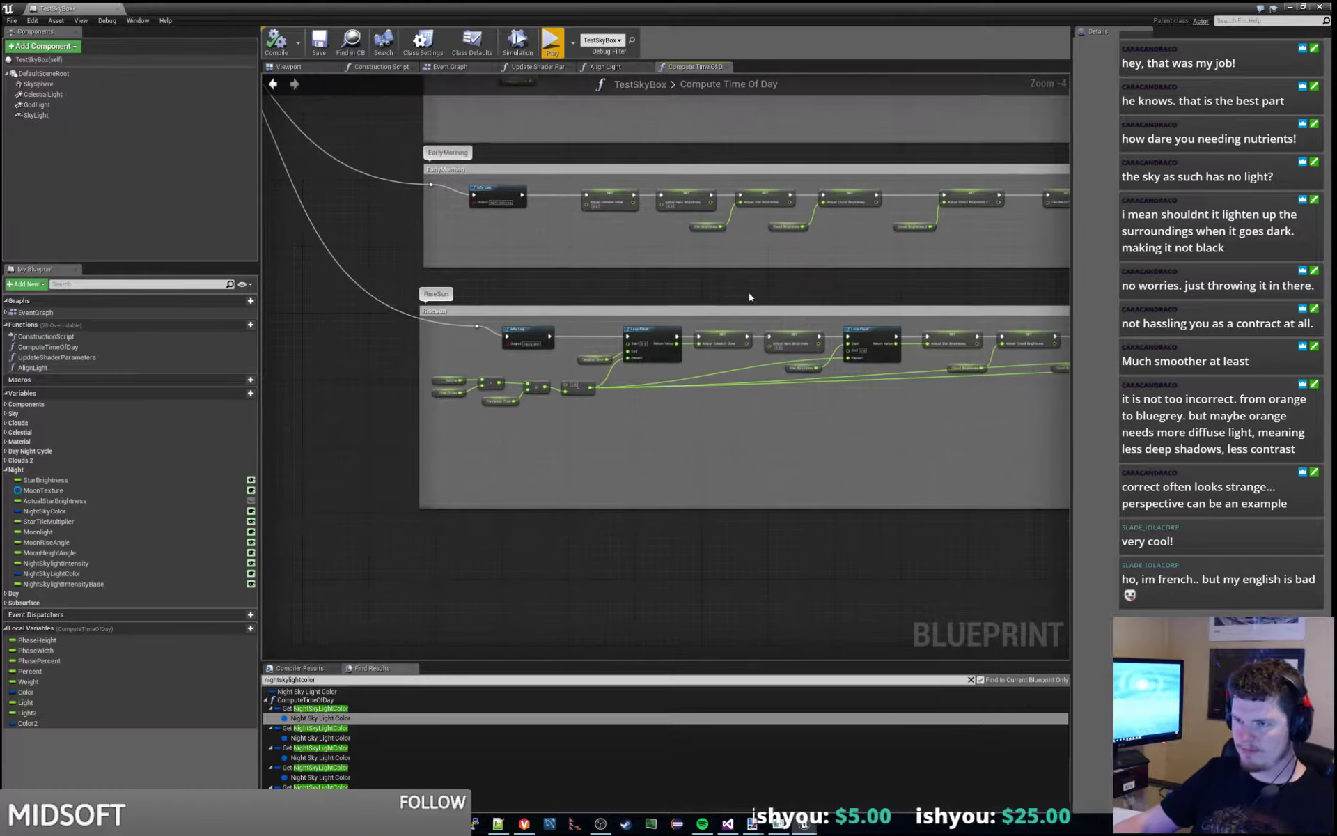
right_click_drag(813, 477, 736, 478)
scroll(696, 470, "up", 2)
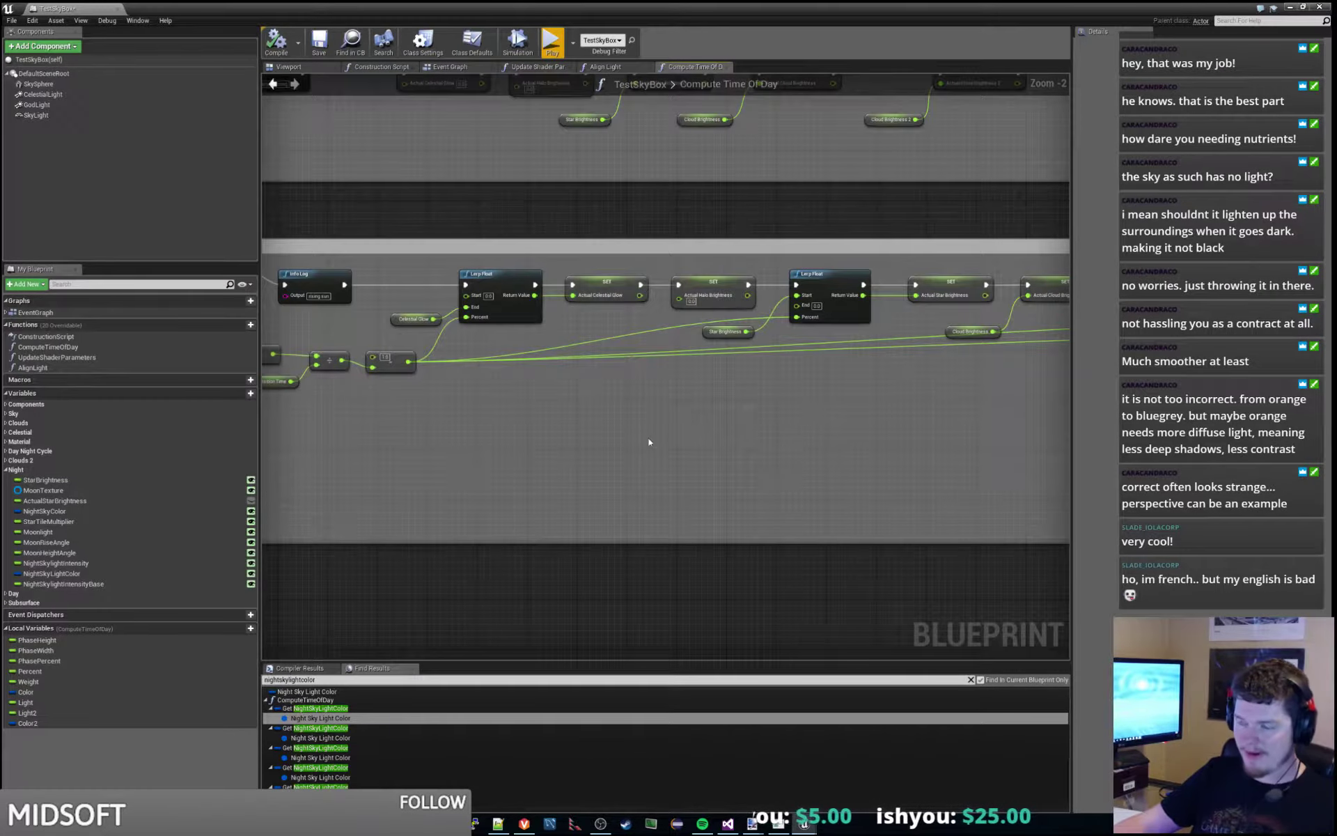
scroll(891, 445, "down", 3)
right_click_drag(910, 449, 475, 445)
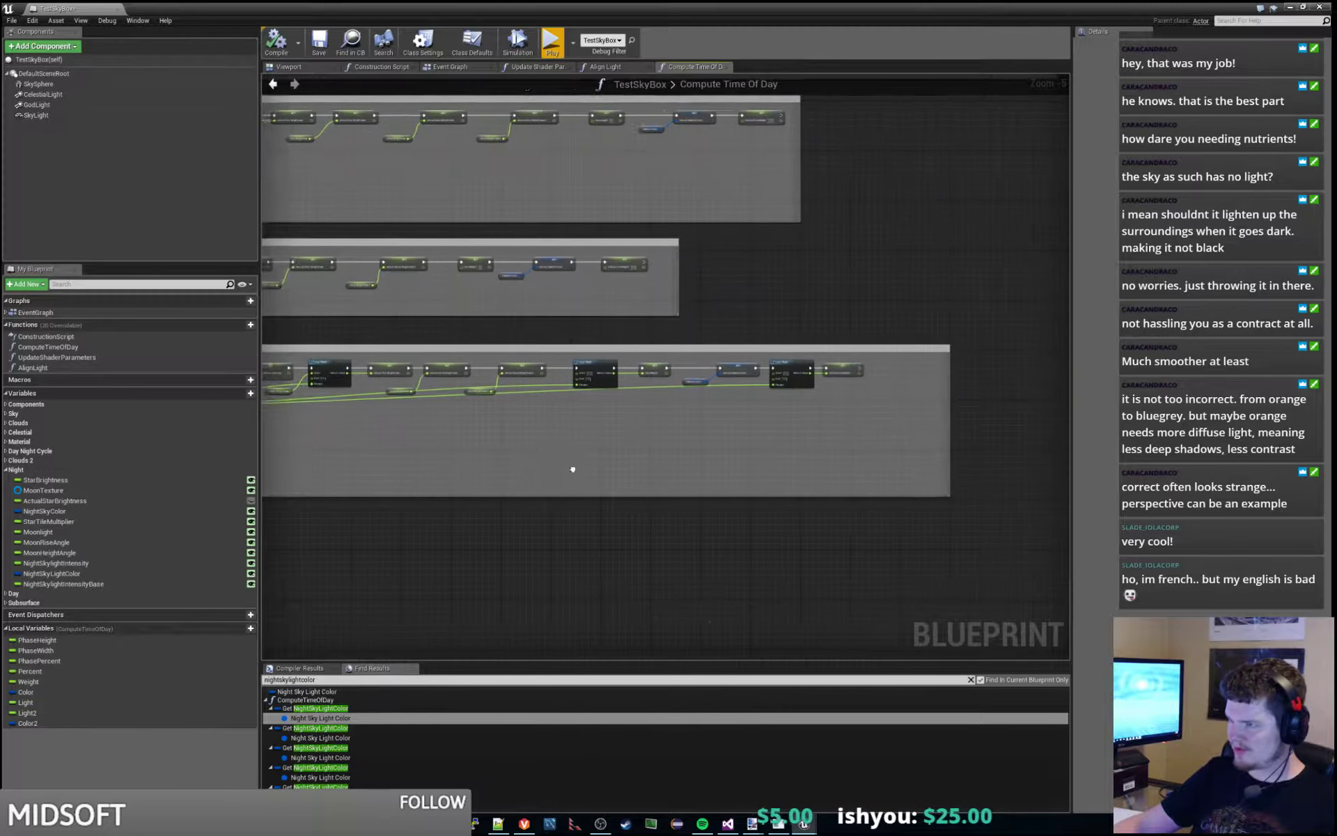
scroll(572, 470, "down", 7)
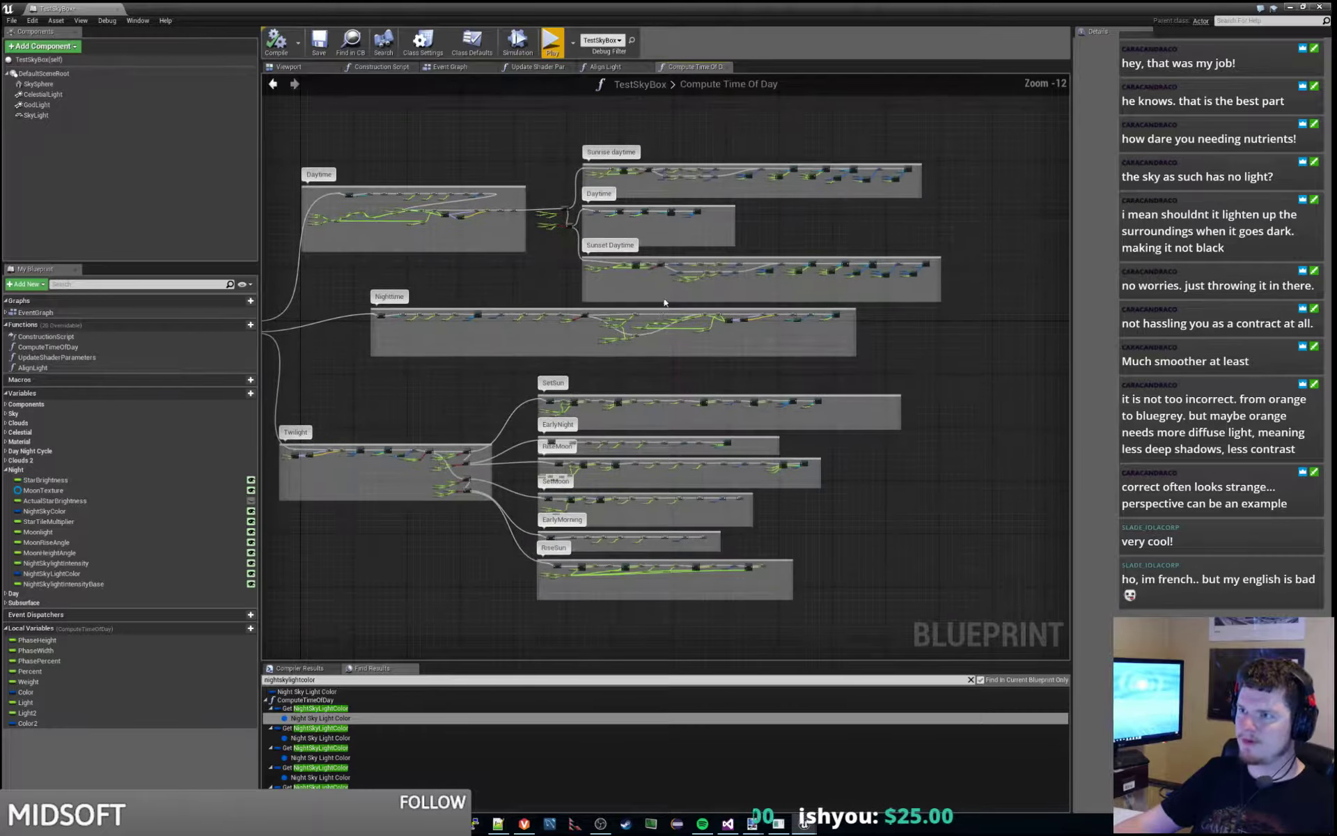
- Examine the Daytime group and the Sunrise daytime branch that sets the sky and light colors in Compute Time Of Day
scroll(646, 363, "up", 9)
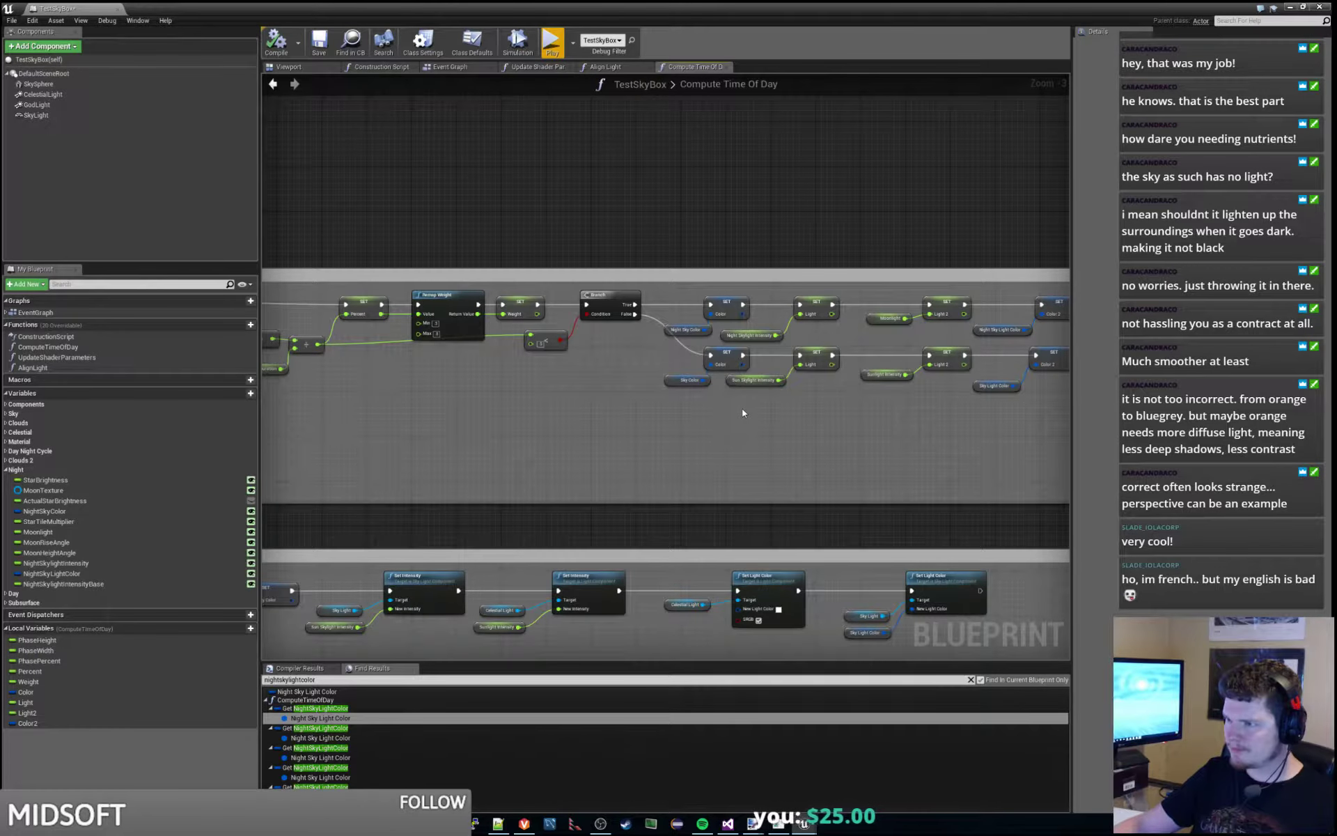
scroll(711, 425, "down", 5)
scroll(846, 370, "up", 2)
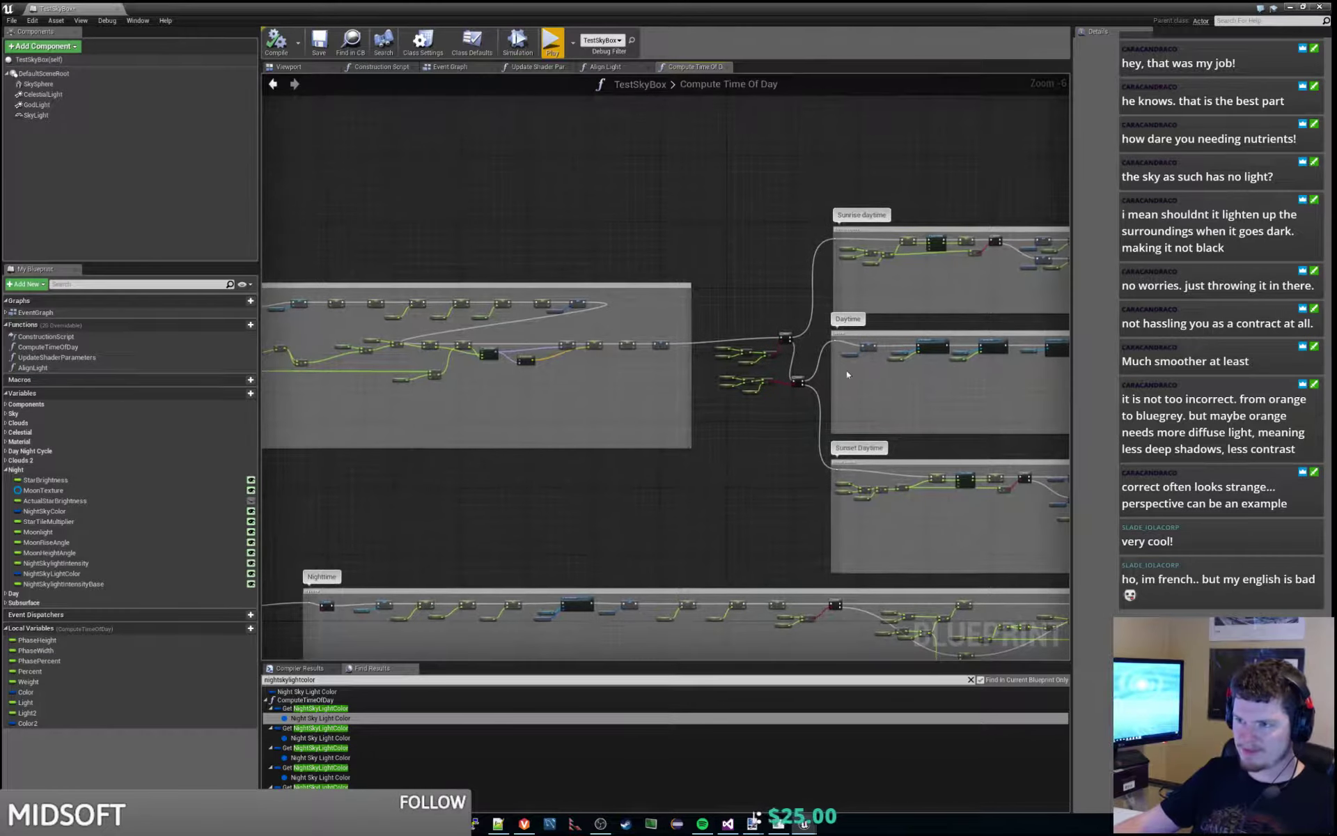
scroll(738, 467, "up", 3)
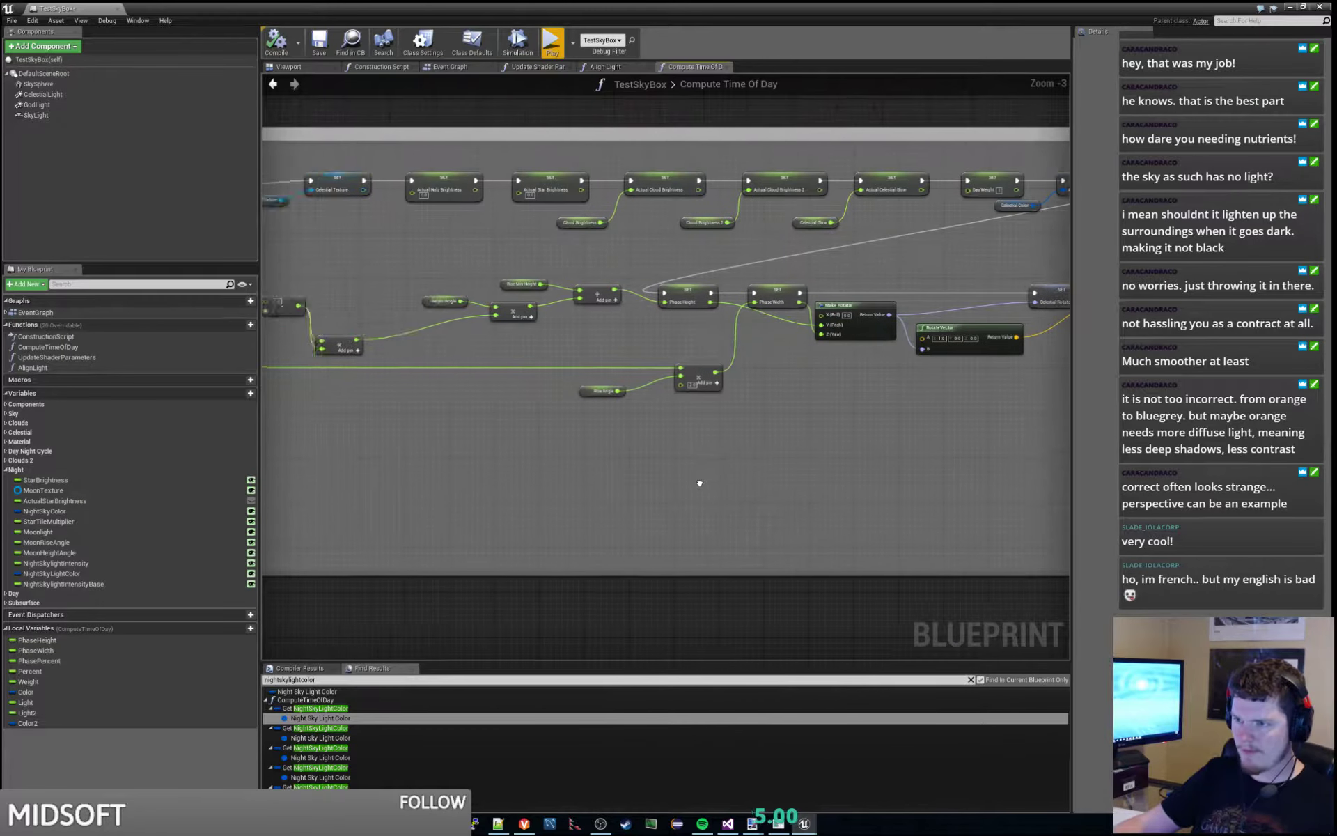
scroll(696, 480, "down", 1)
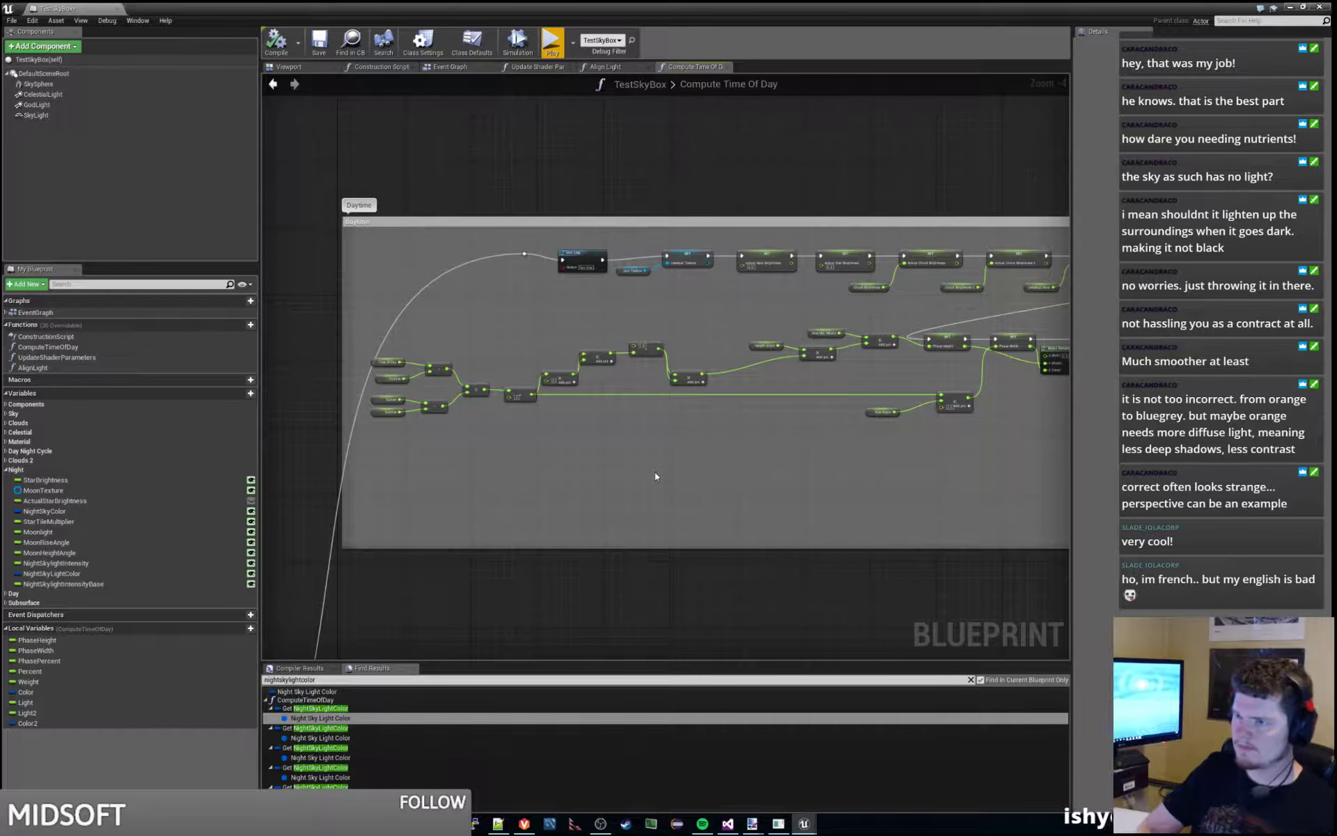
scroll(658, 470, "down", 3)
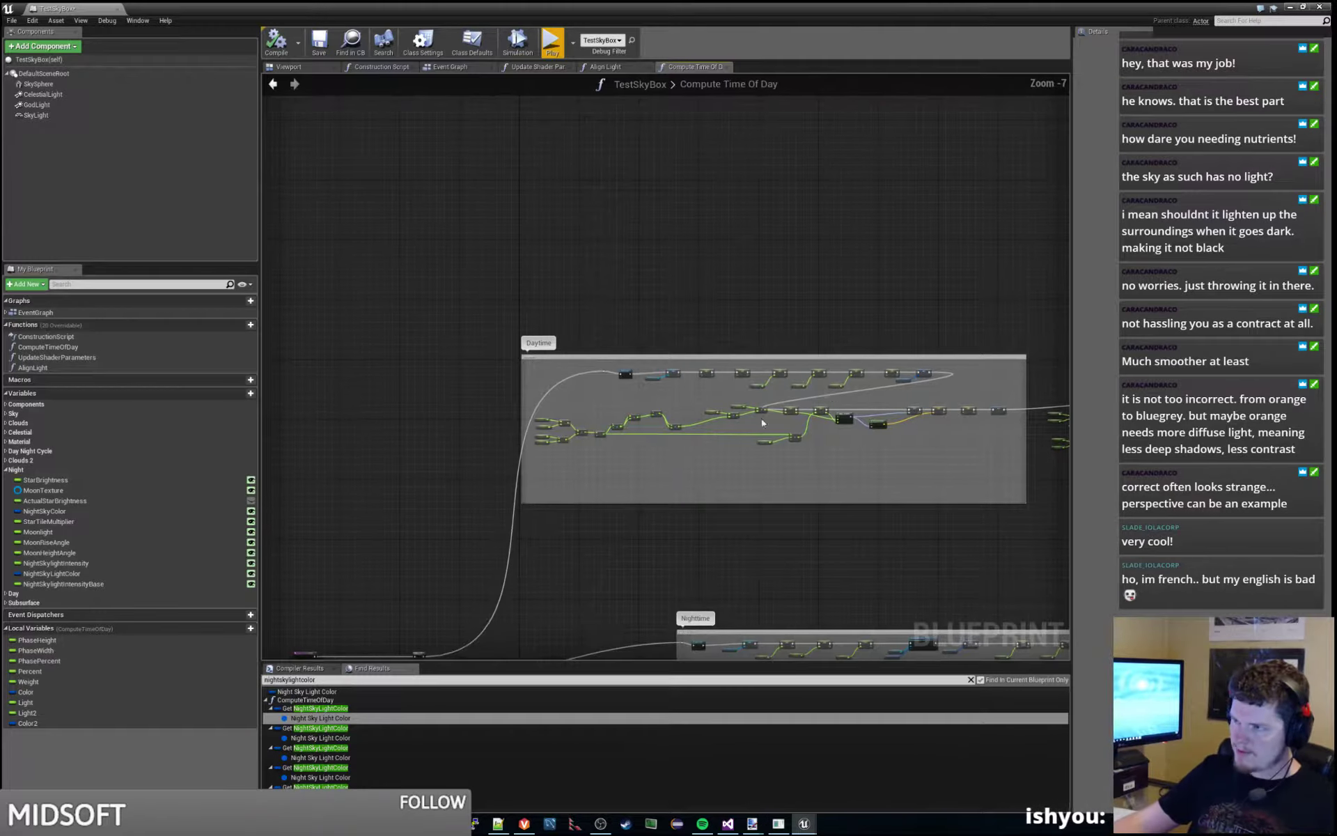
right_click_drag(831, 394, 336, 400)
scroll(830, 373, "up", 2)
scroll(830, 378, "up", 2)
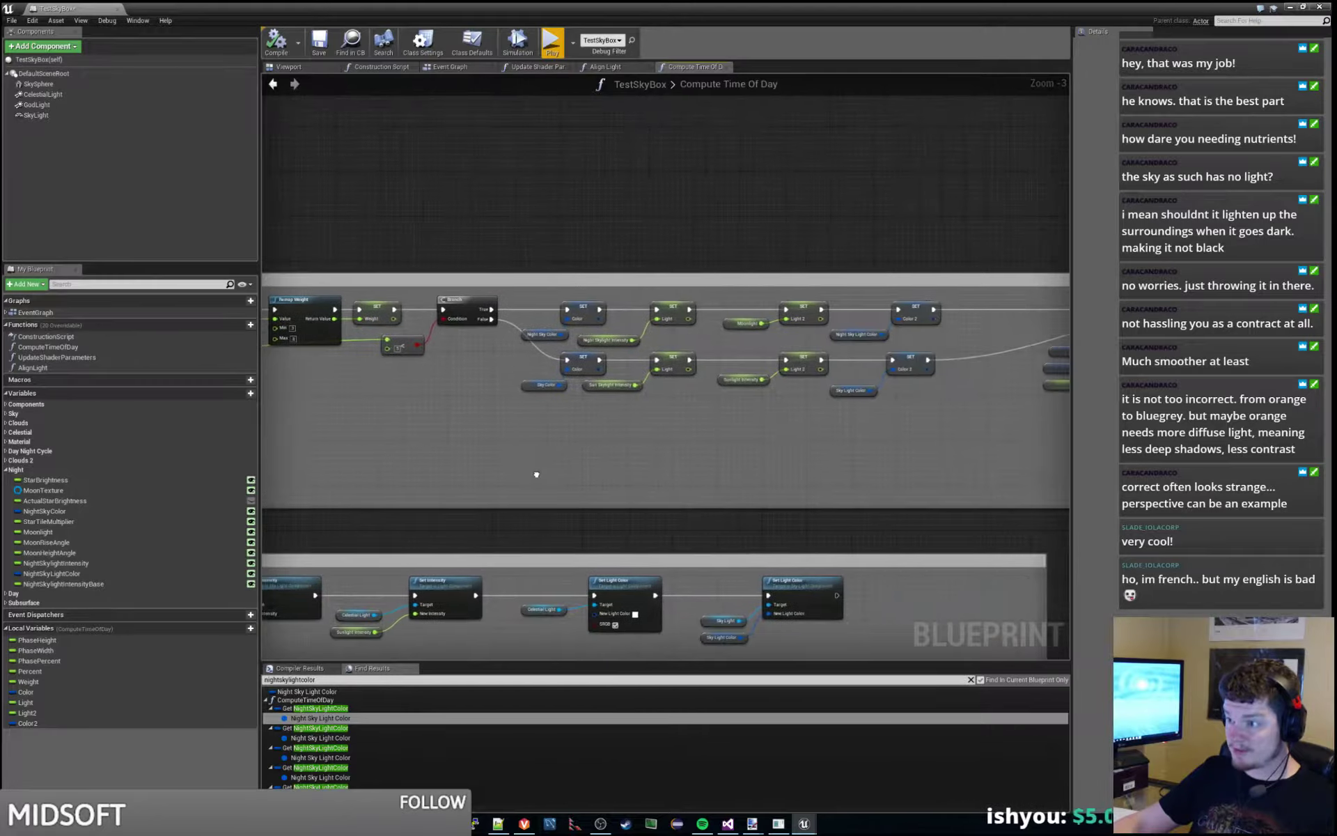
right_click_drag(752, 423, 678, 433)
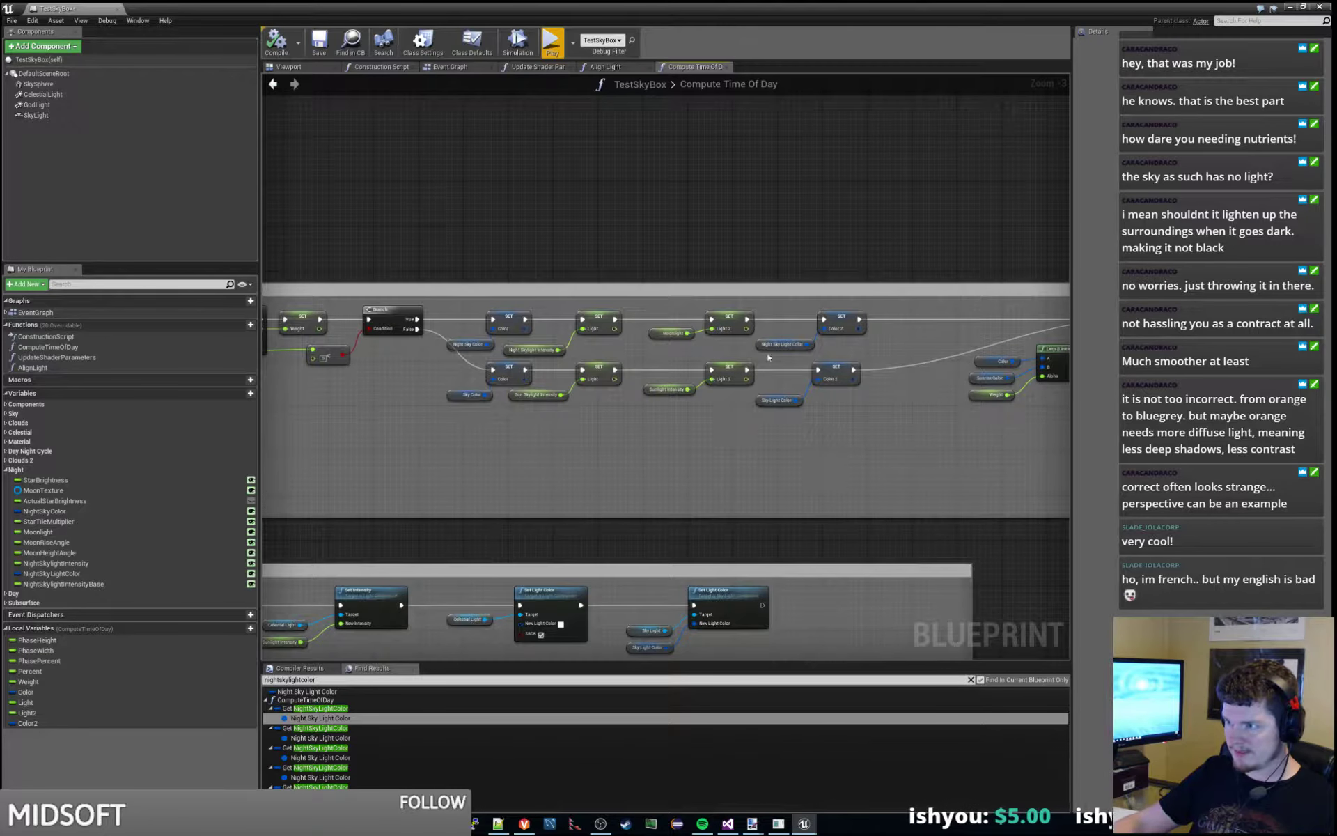
mouse_move(781, 344)
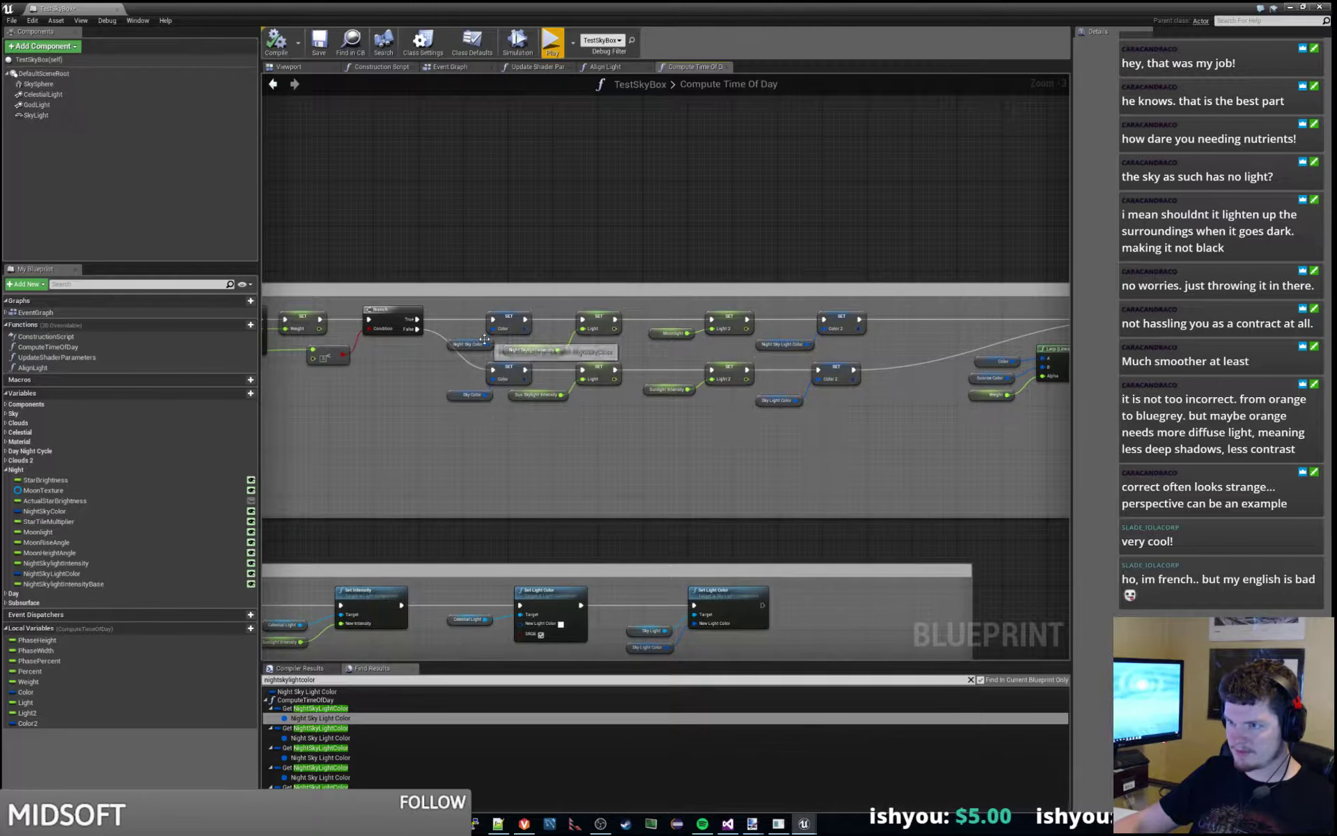
right_click_drag(796, 467, 753, 479)
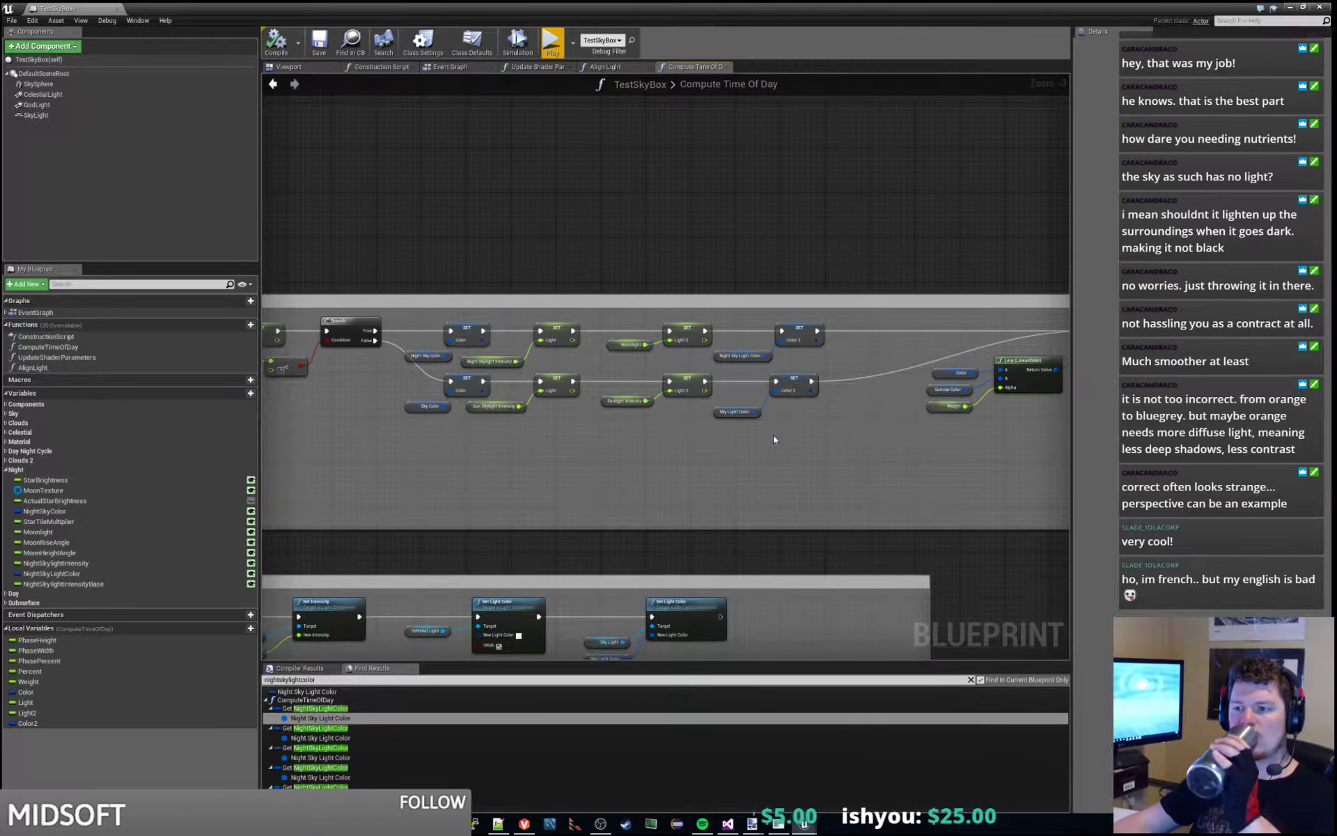
- Add a Set Percent node after the Info Log in the RiseSun group and feed it the subtraction result
scroll(773, 437, "down", 6)
right_click_drag(842, 525, 786, 91)
right_click_drag(684, 622, 663, 495)
scroll(631, 337, "up", 5)
scroll(665, 496, "up", 3)
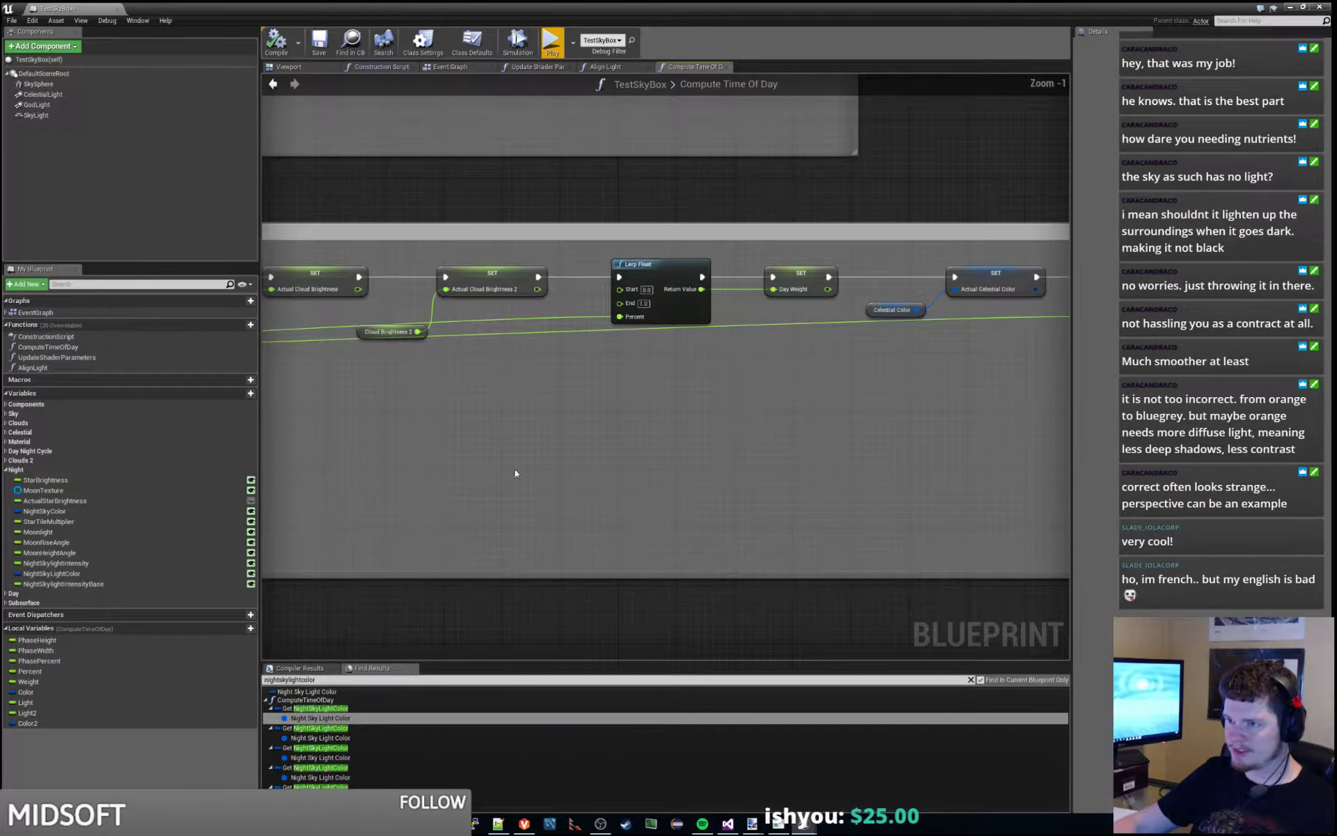
right_click_drag(515, 470, 1336, 513)
right_click_drag(1054, 512, 1053, 516)
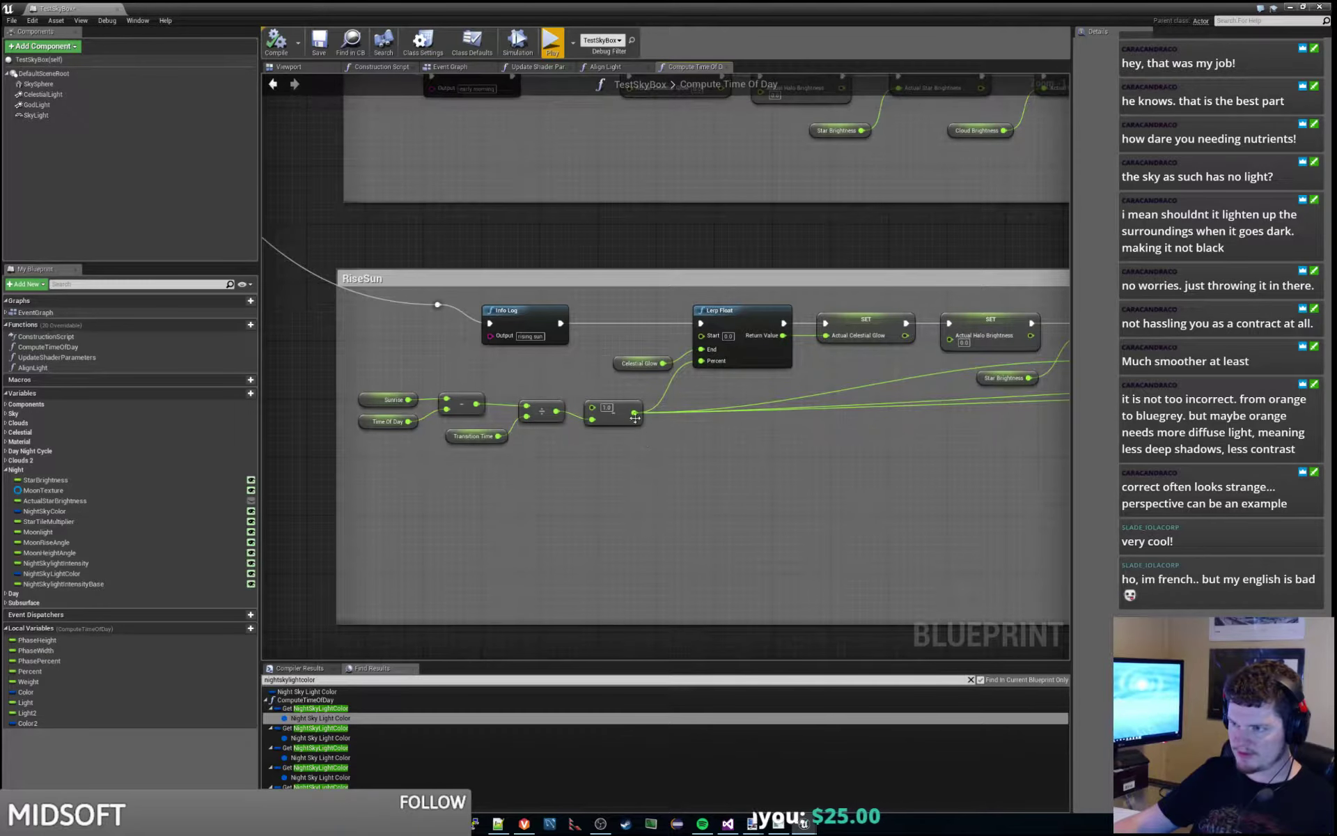
right_click_drag(689, 490, 581, 545)
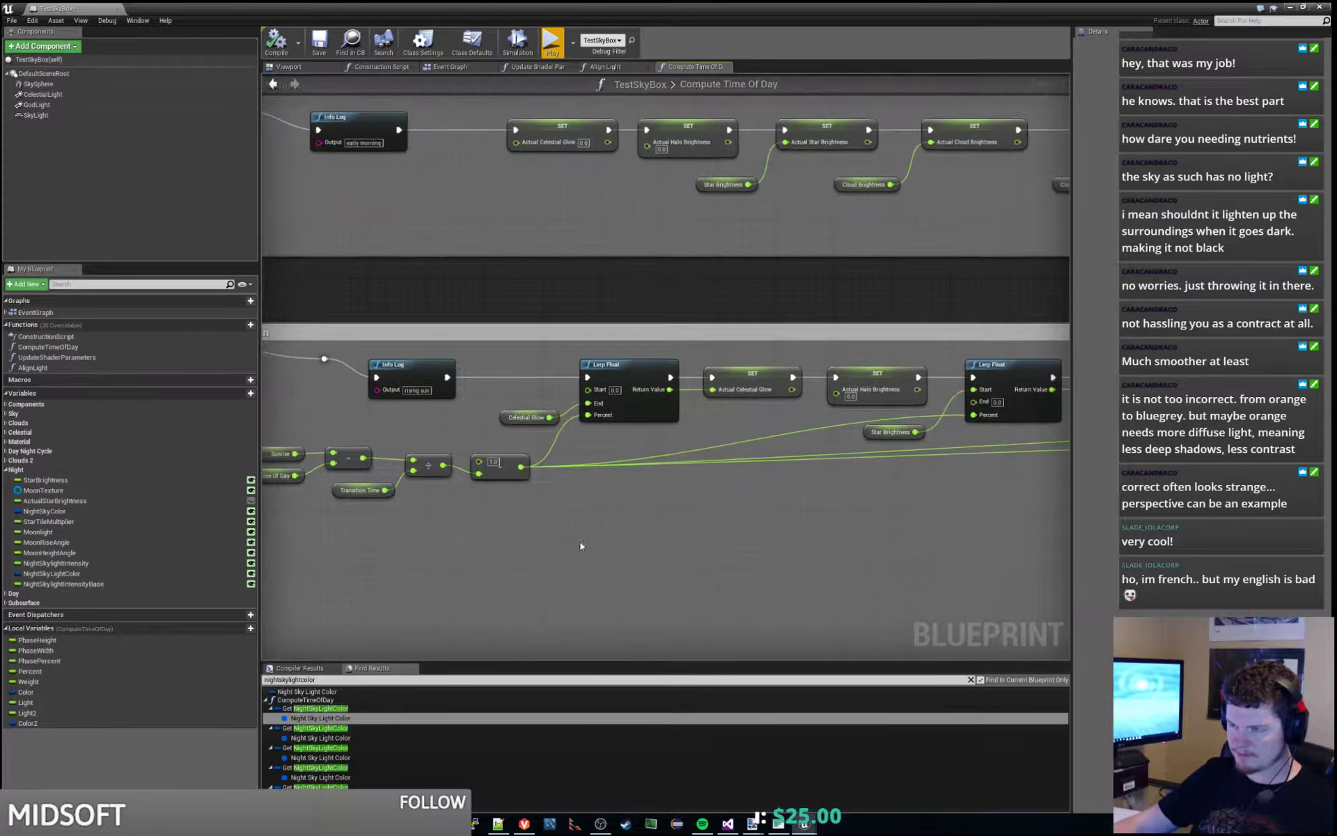
left_click_drag(30, 670, 503, 378)
left_click(561, 542)
left_click_drag(522, 466, 589, 380)
- Shift the RiseSun percent-calculation nodes away from the Set Percent node and widen the RiseSun comment box around them
right_click_drag(413, 527, 670, 495)
left_click_drag(486, 407, 729, 432)
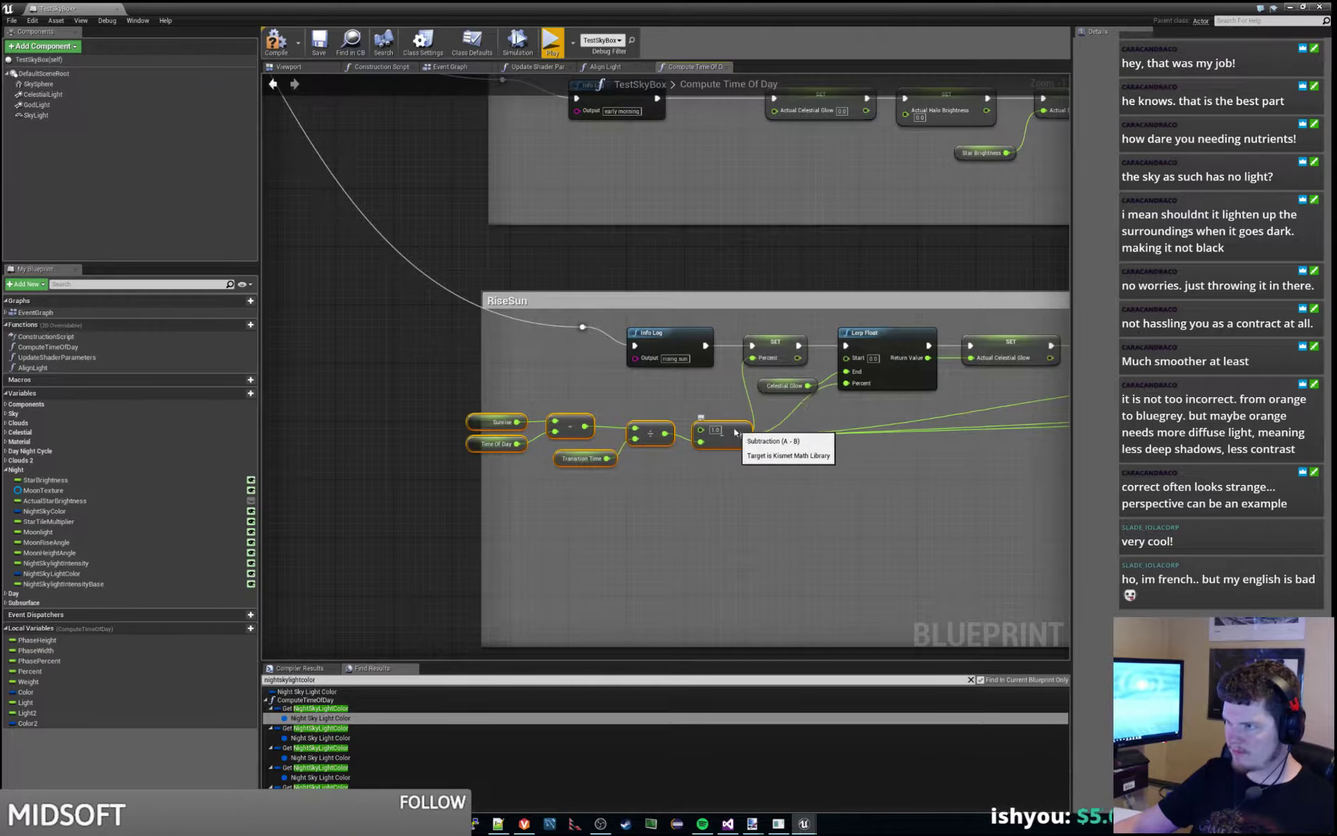
left_click_drag(469, 505, 425, 505)
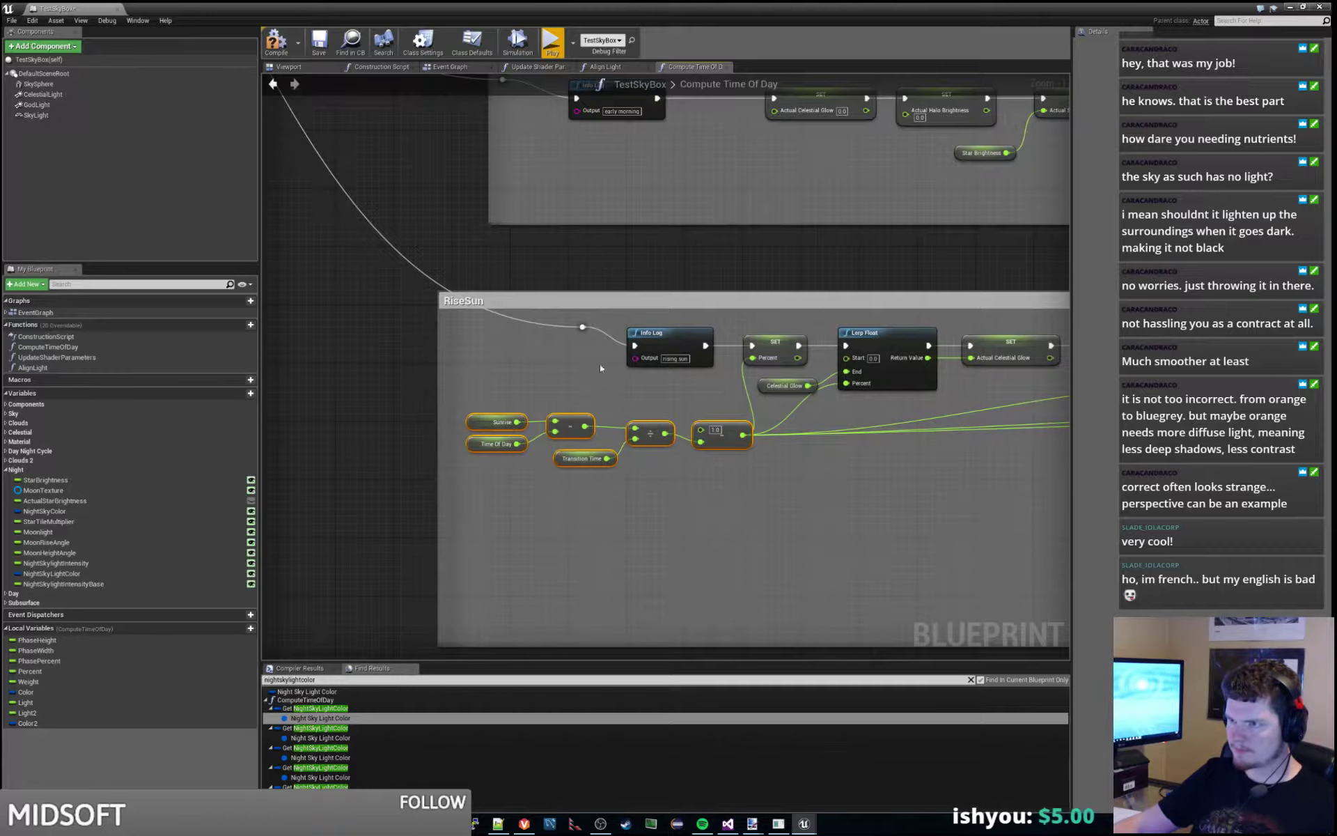
- Move the execution reroute node to the start of the RiseSun box and nudge the percent-calculation nodes slightly farther from Set Percent
left_click_drag(589, 323, 483, 325)
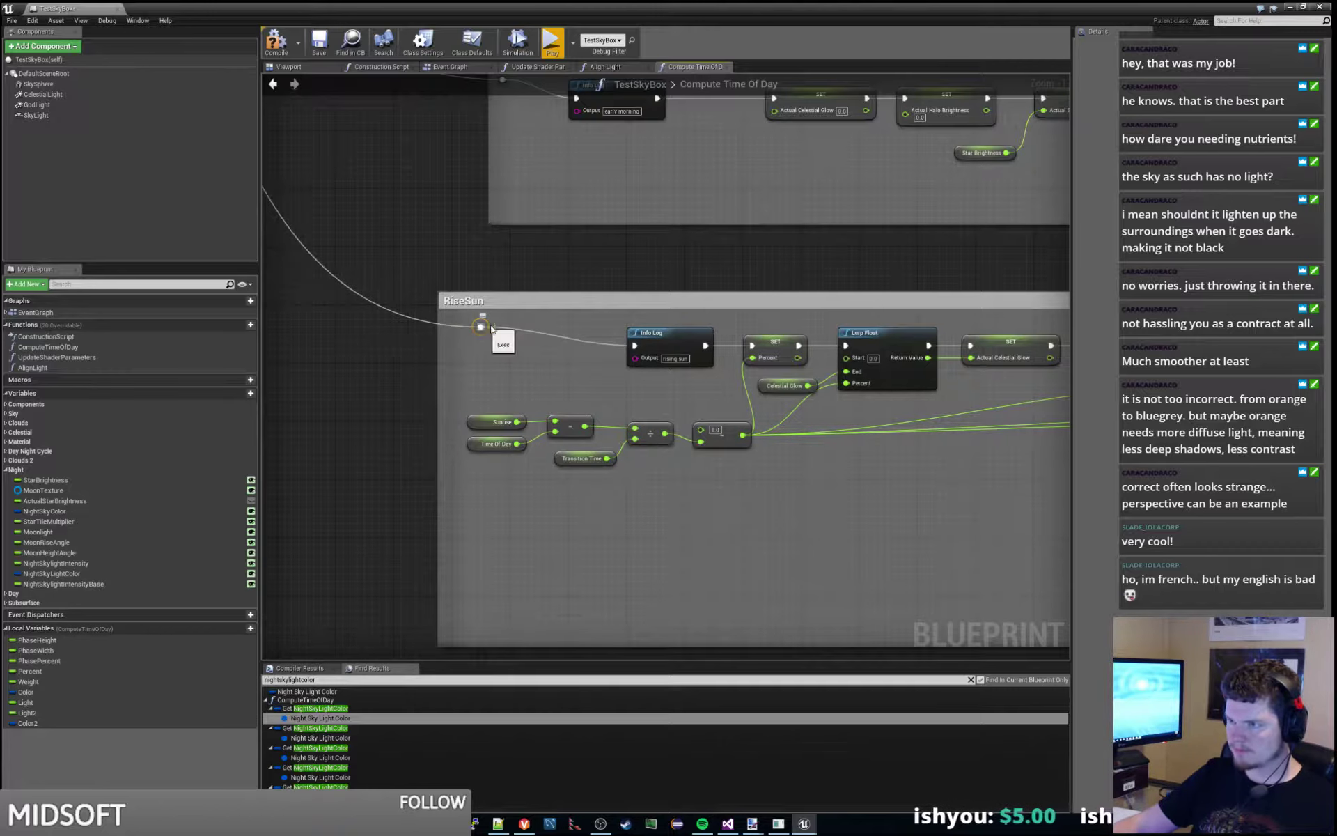
right_click_drag(659, 383, 498, 389)
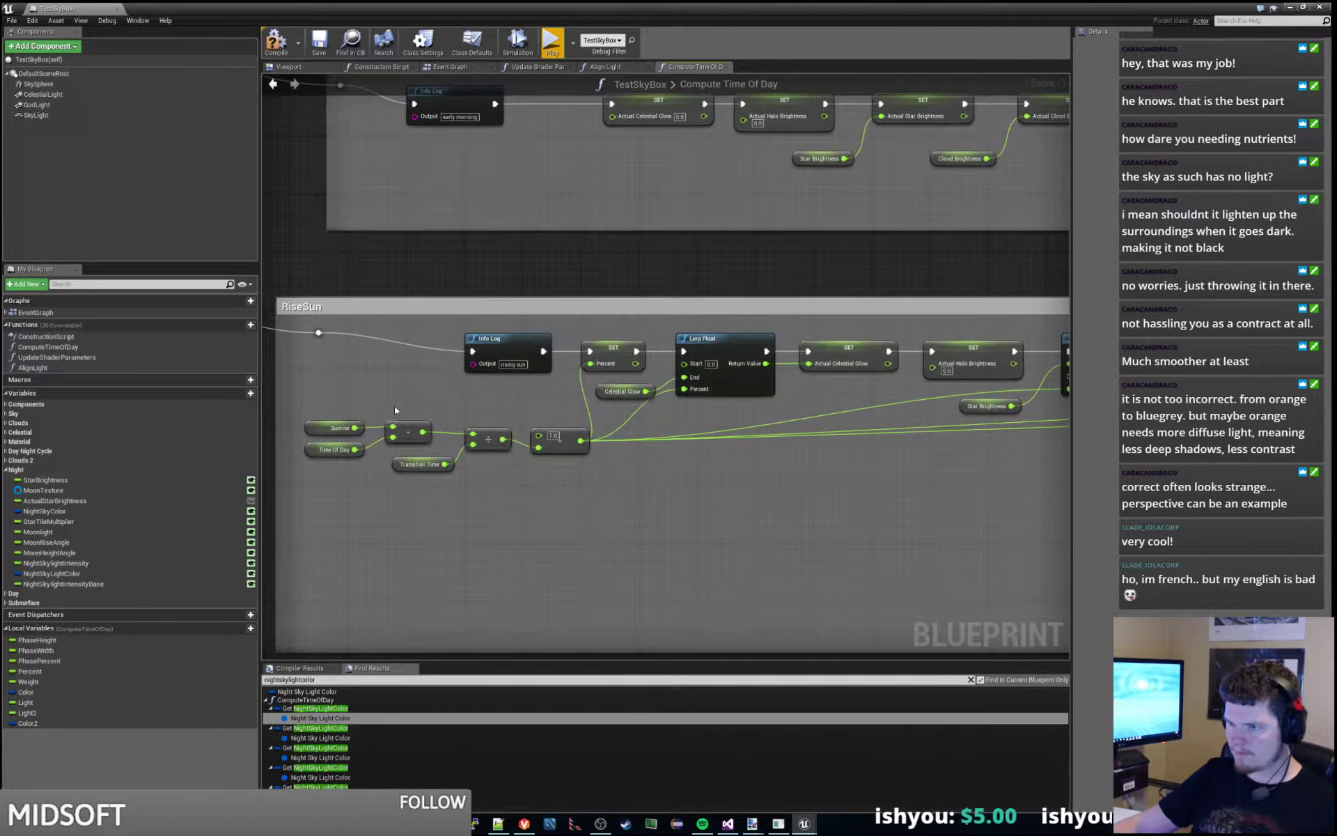
left_click_drag(356, 407, 486, 499)
left_click_drag(577, 444, 571, 445)
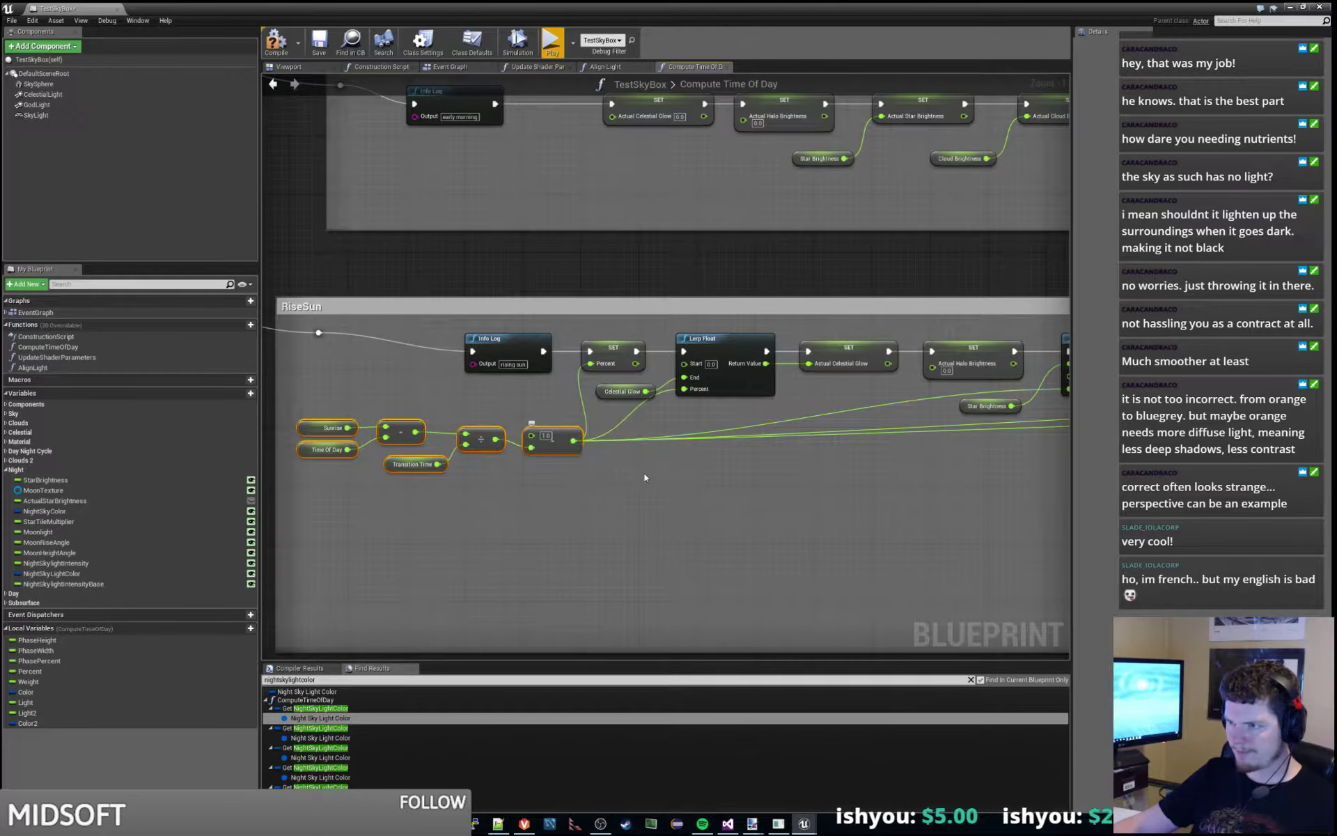
- Add a Get Percent node, connect it to the Percent input of the Star Brightness Lerp Float, and place it below Star Brightness
left_click(467, 508)
left_click_drag(30, 670, 742, 482, "ctrl")
right_click_drag(841, 477, 636, 540)
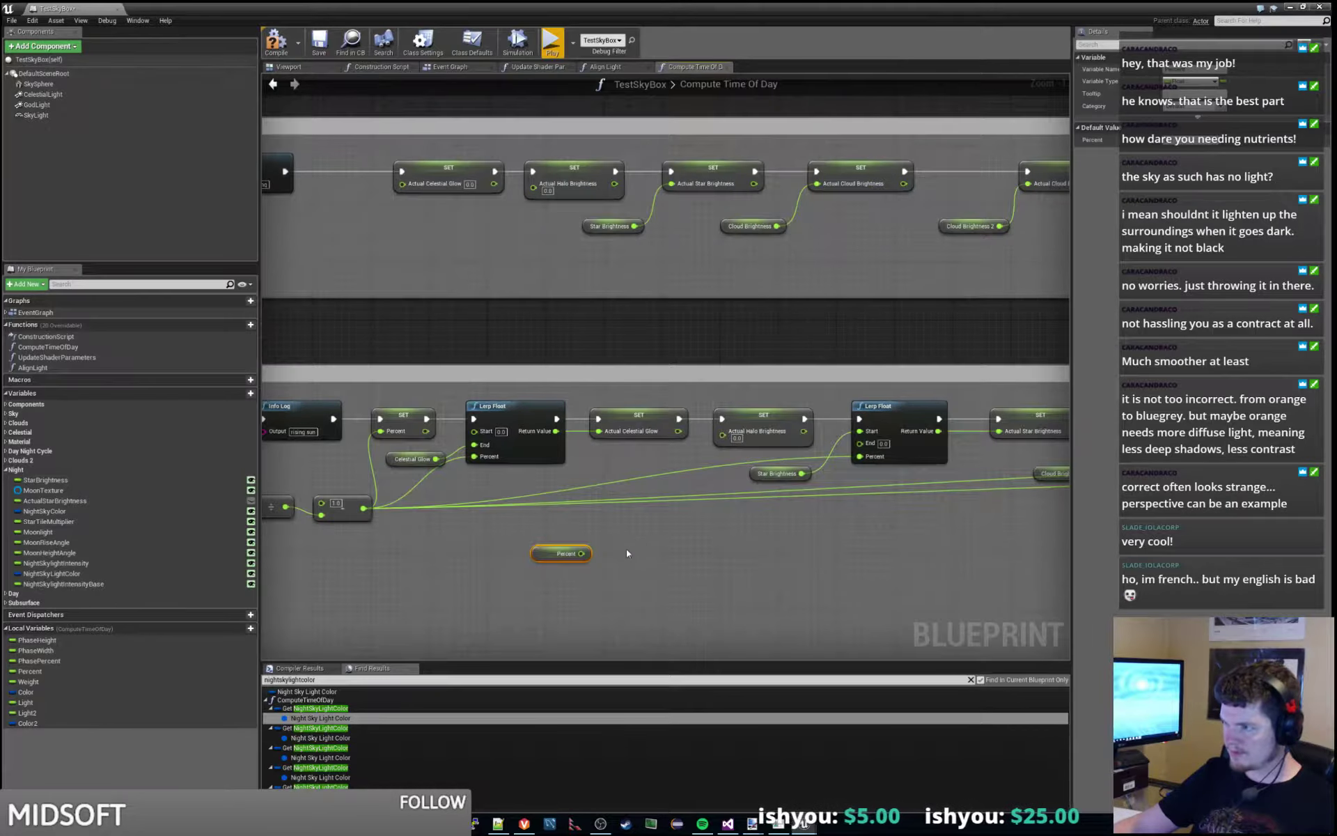
left_click_drag(581, 553, 833, 465)
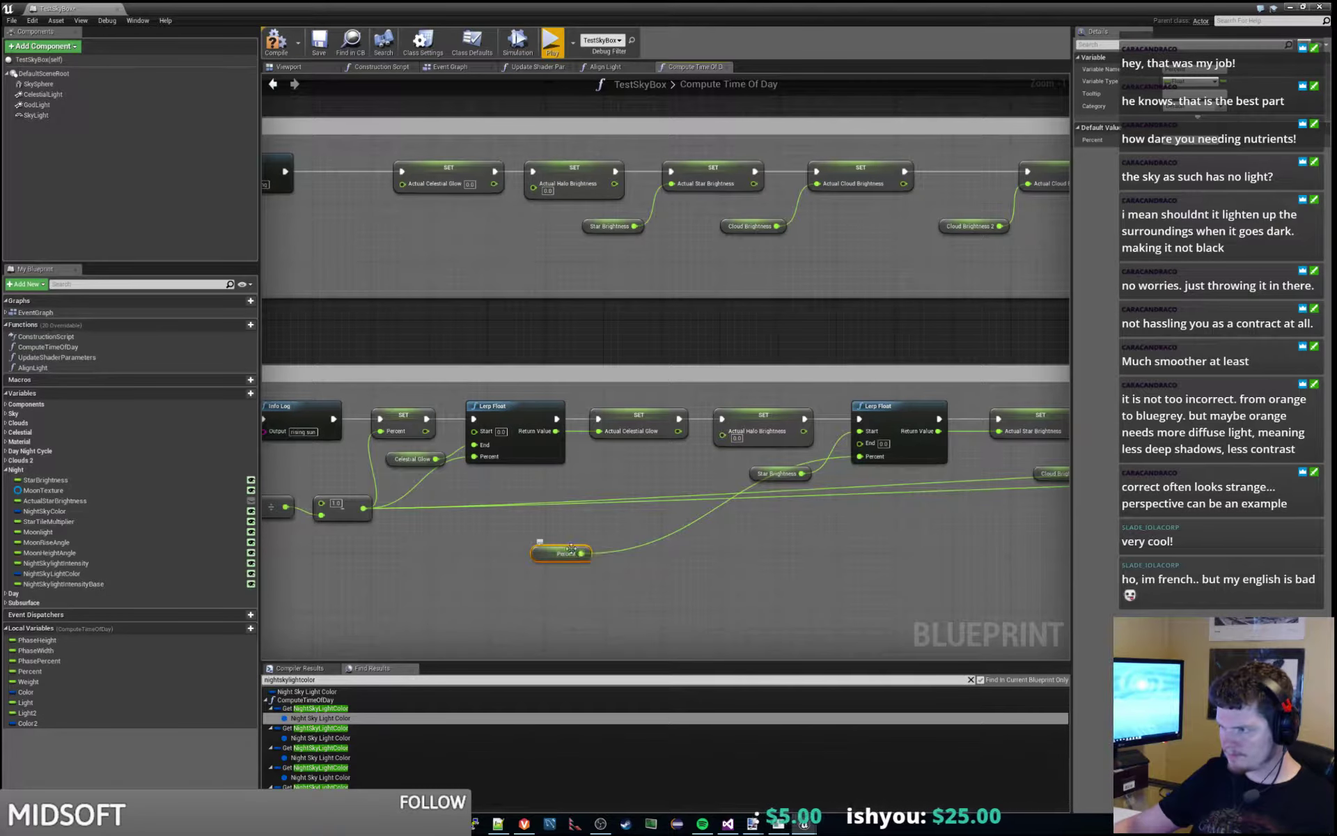
left_click_drag(572, 554, 791, 495)
- Paste a Get Percent node, connect it to the Percent input of the Day Weight Lerp Float, and place it beside that node
right_click_drag(1035, 610, 706, 590)
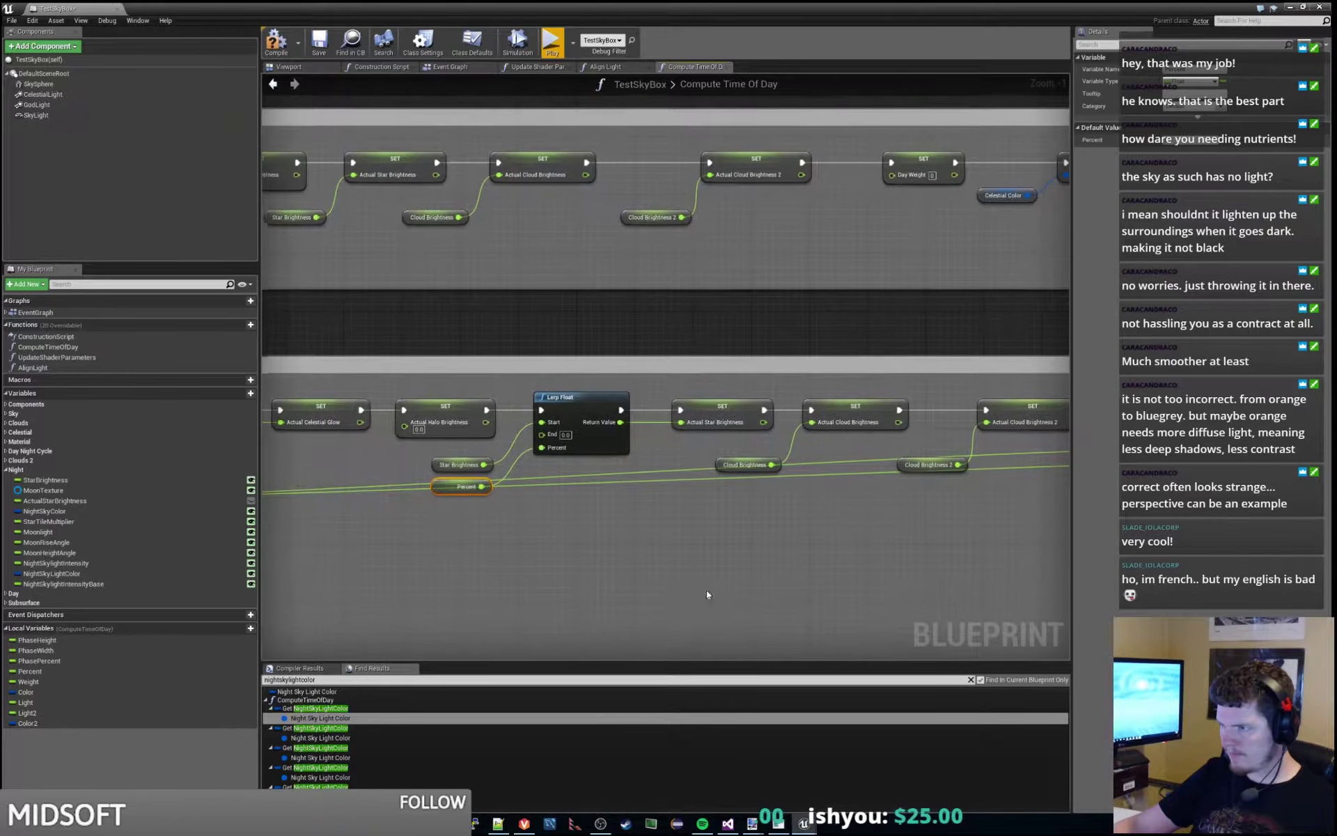
right_click_drag(814, 563, 704, 572)
right_click_drag(1066, 510, 741, 518)
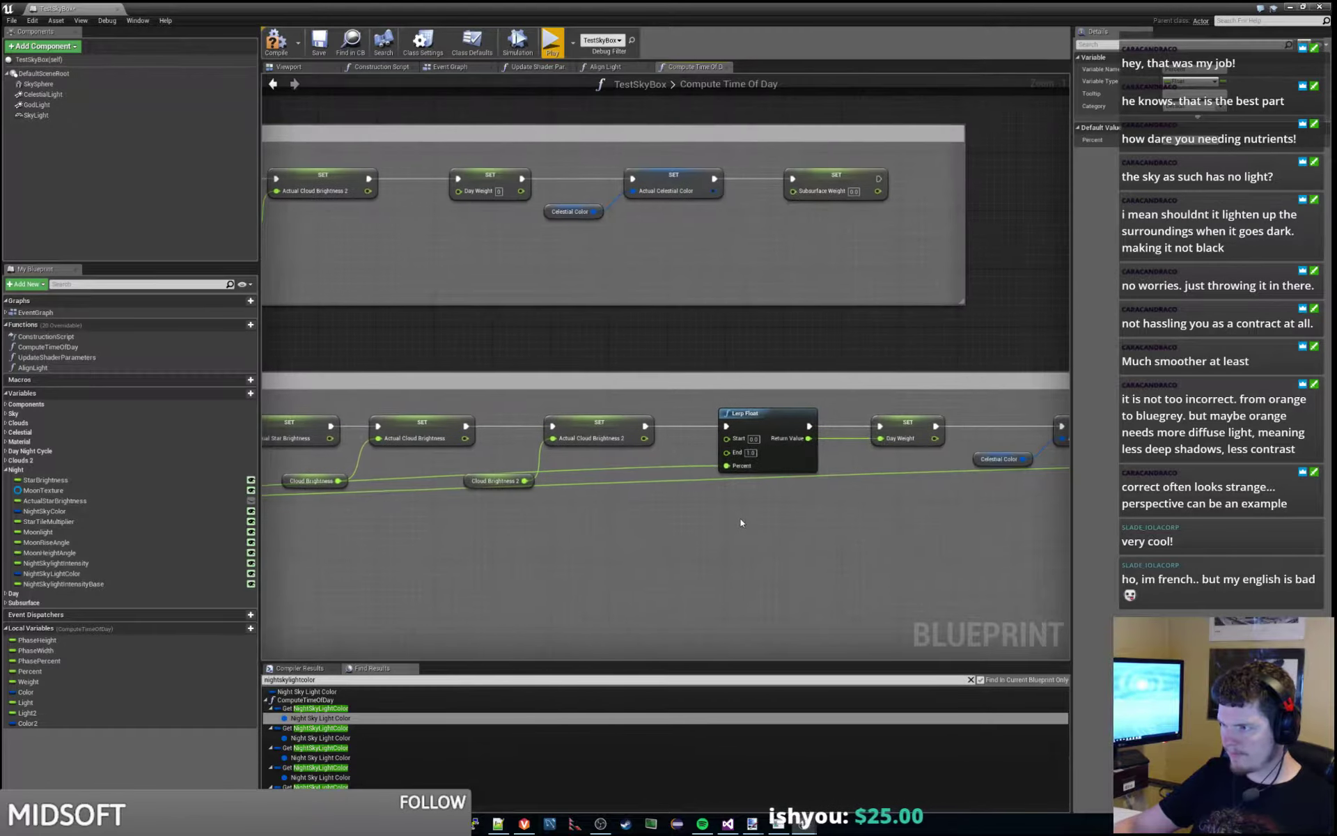
scroll(740, 518, "up", 1)
key("ctrl+v")
left_click_drag(797, 525, 725, 459)
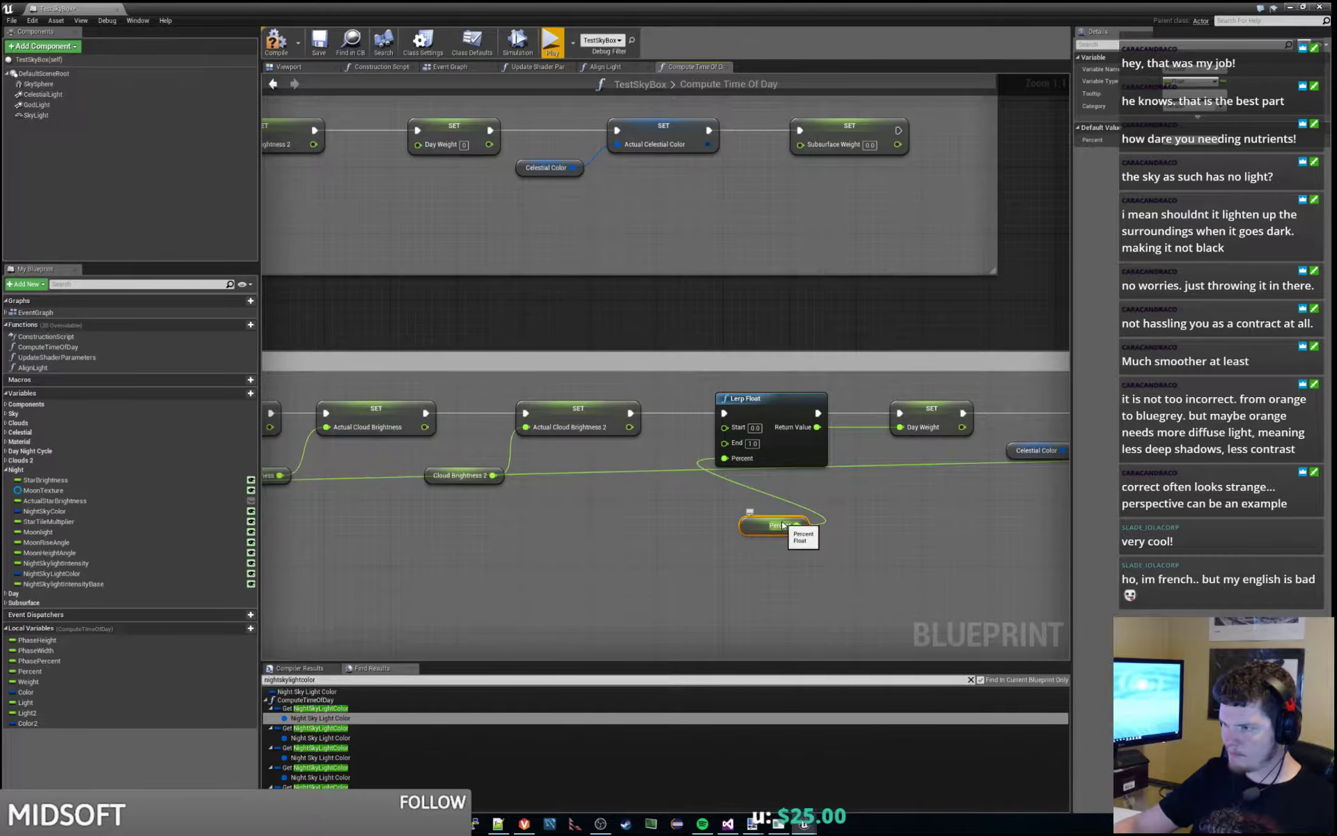
left_click_drag(796, 525, 724, 458)
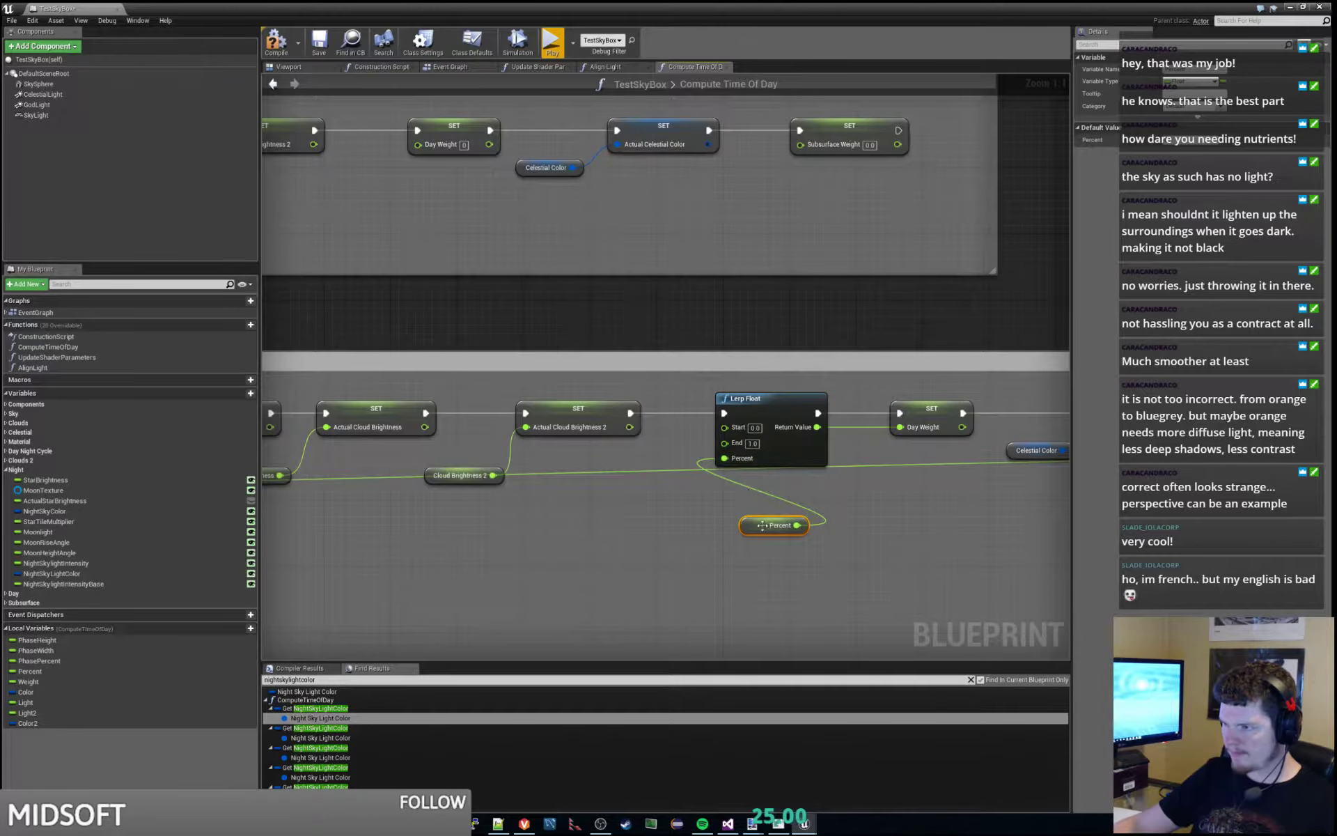
left_click_drag(777, 525, 663, 455)
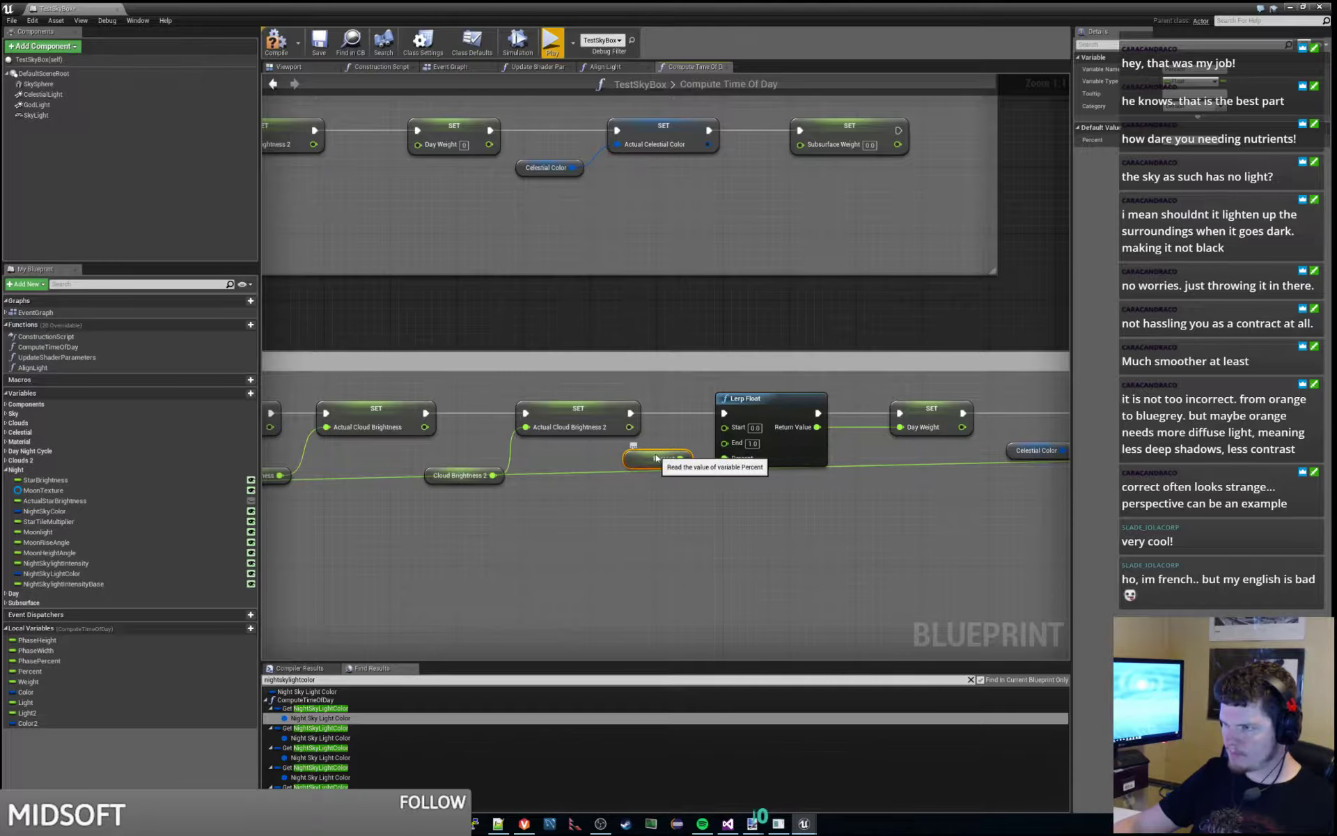
- Paste a Get Percent node, connect it to the Percent input of the Subsurface Weight Lerp Float, and place it beside that node
right_click_drag(886, 514, 491, 513)
key("ctrl+v")
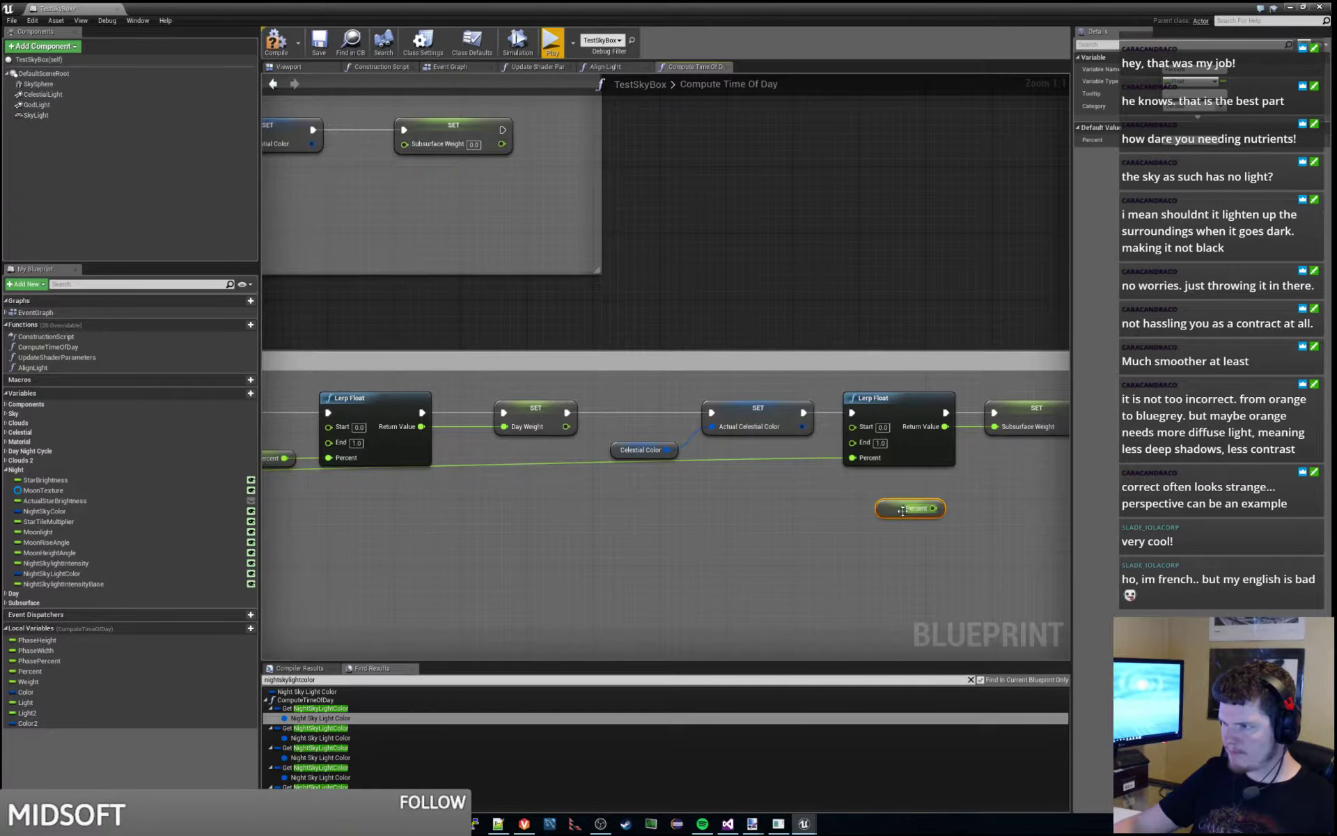
left_click_drag(940, 499, 855, 458)
right_click_drag(1002, 548, 870, 523)
scroll(750, 535, "down", 1)
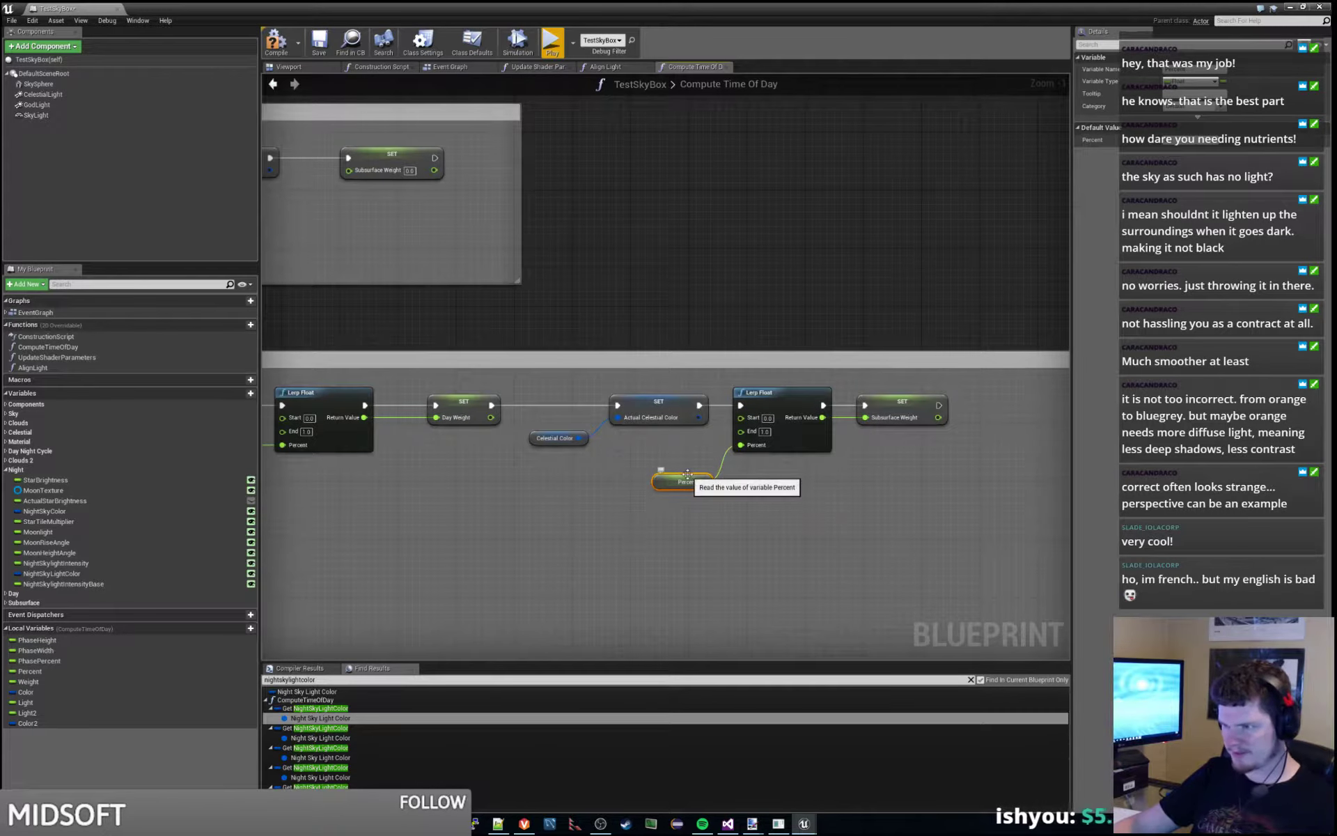
left_click_drag(686, 481, 679, 460)
left_click(732, 498)
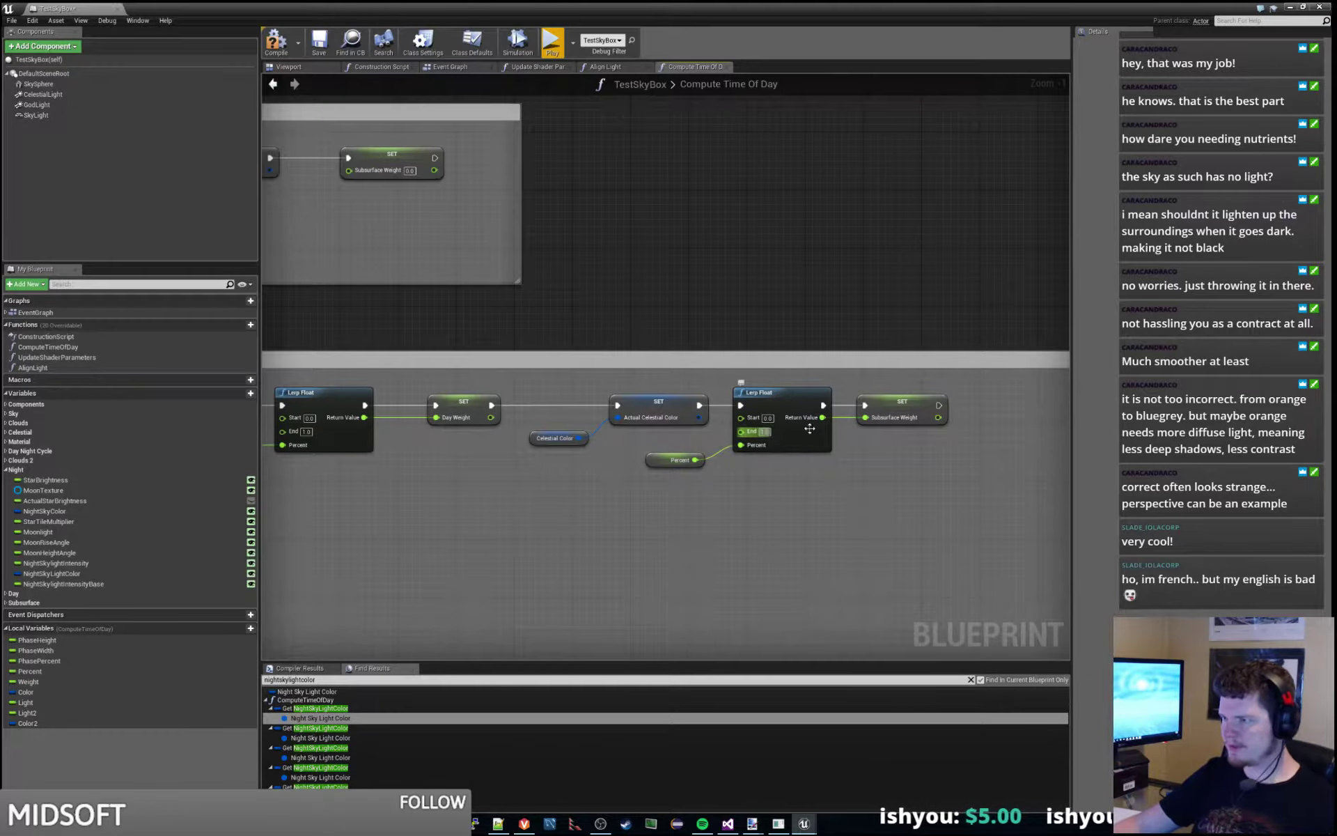
- Examine the Night Sky Color and Sky Color branches in the Sunrise Daytime section
scroll(648, 549, "down", 10)
scroll(658, 306, "up", 4)
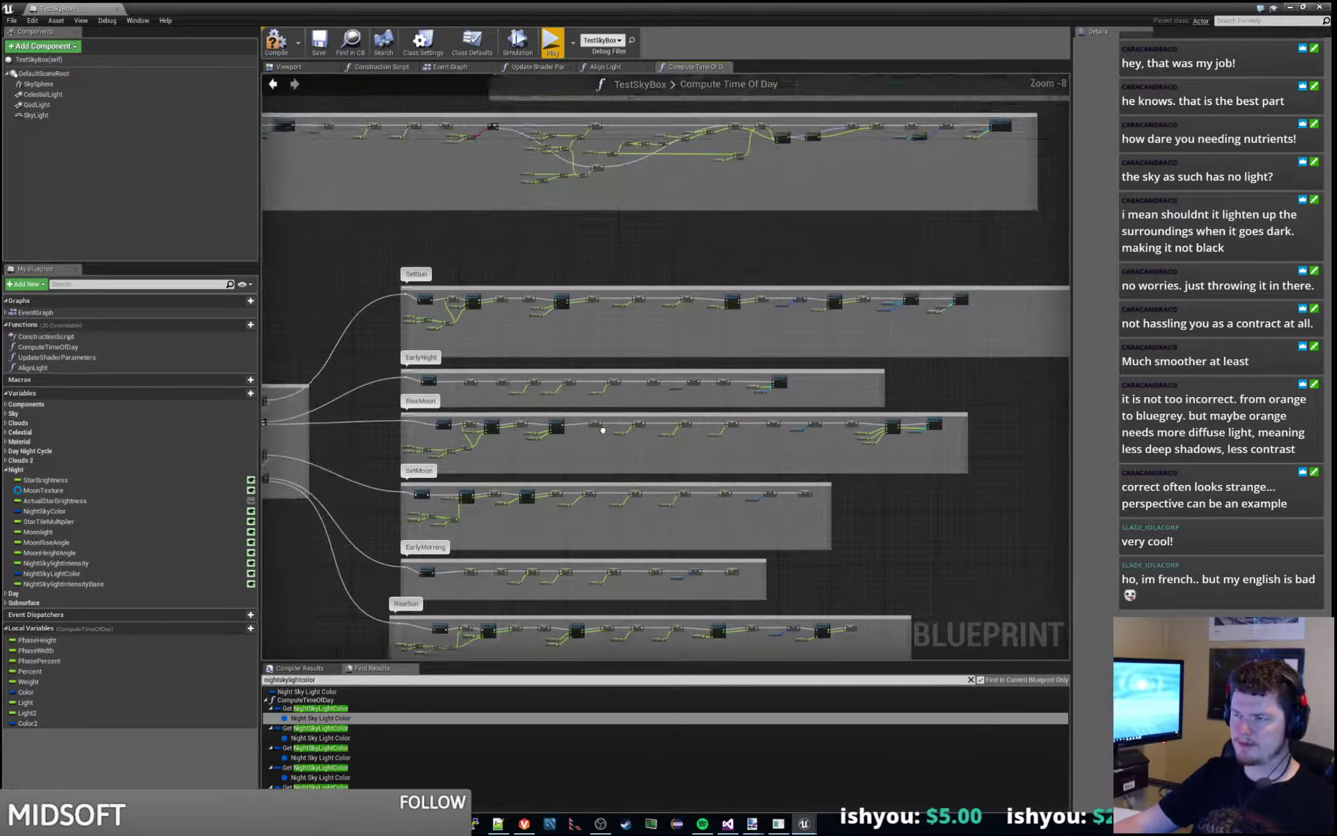
scroll(689, 425, "up", 5)
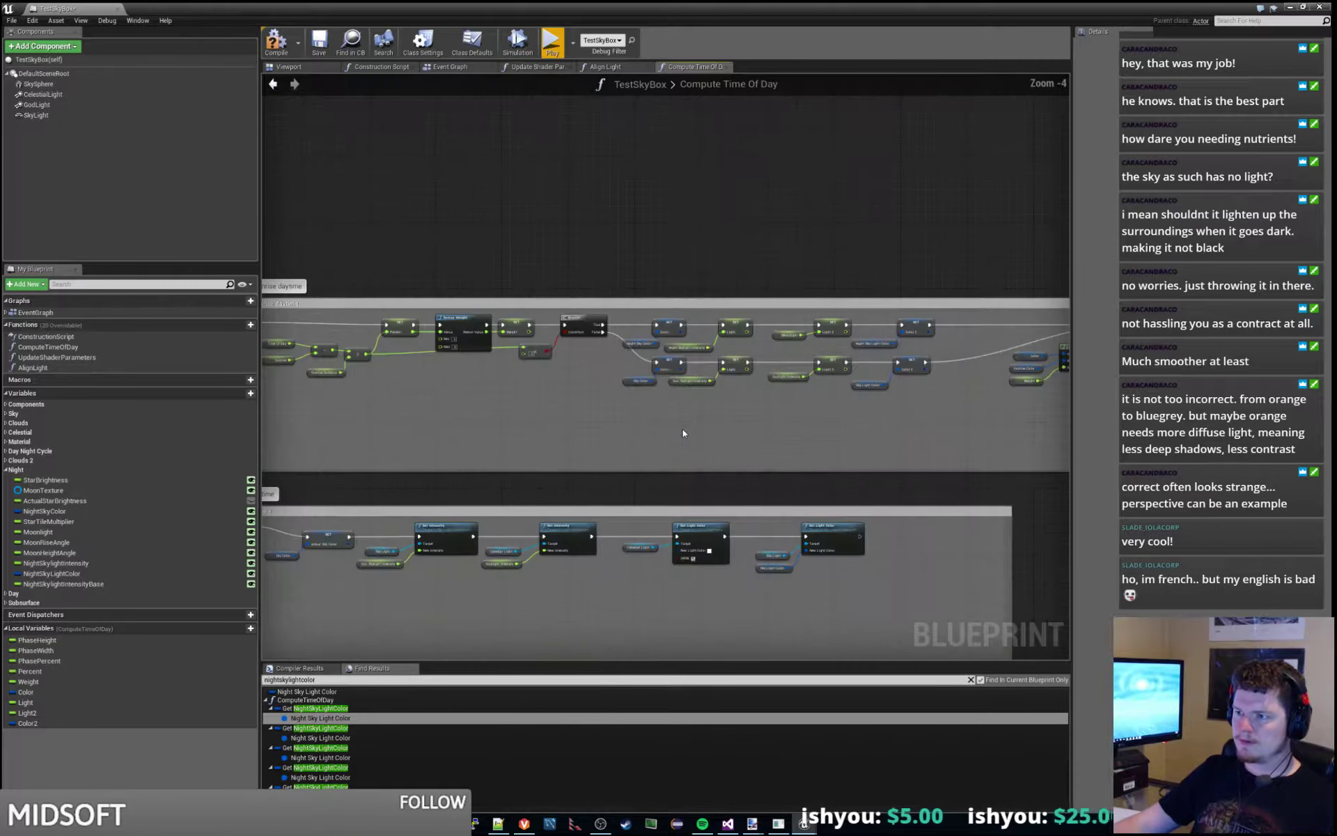
right_click_drag(689, 425, 818, 432)
scroll(709, 407, "up", 2)
right_click_drag(547, 414, 376, 397)
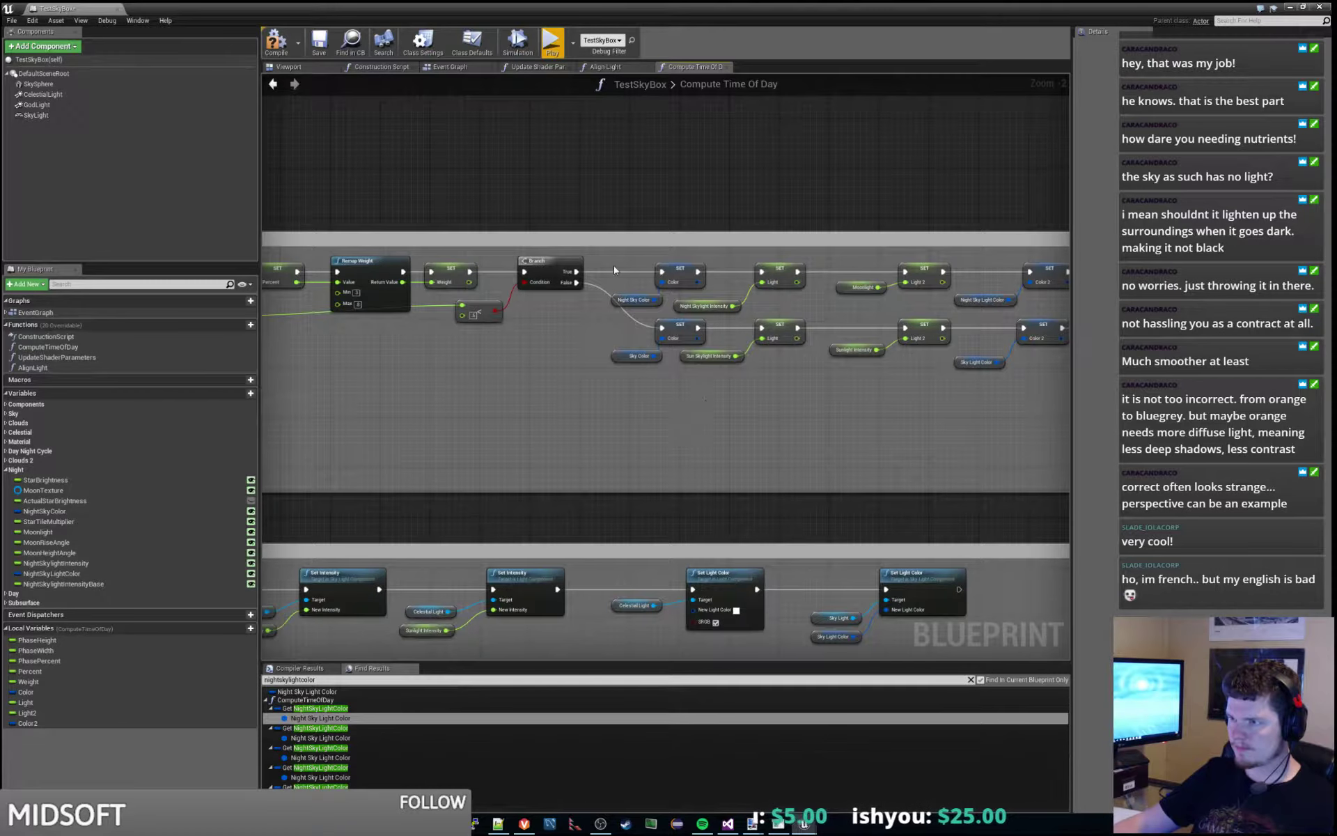
left_click(635, 298)
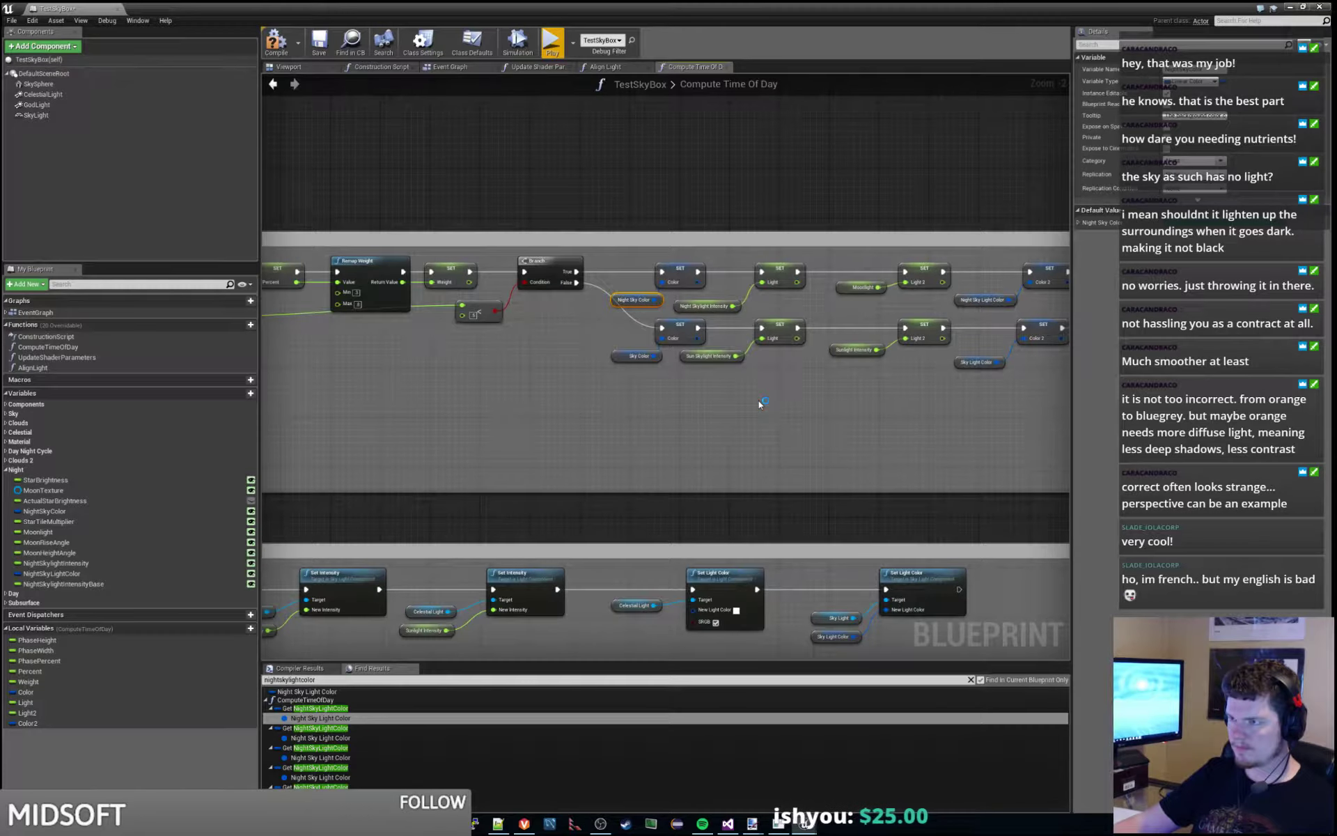
scroll(759, 399, "down", 1)
scroll(756, 400, "up", 2)
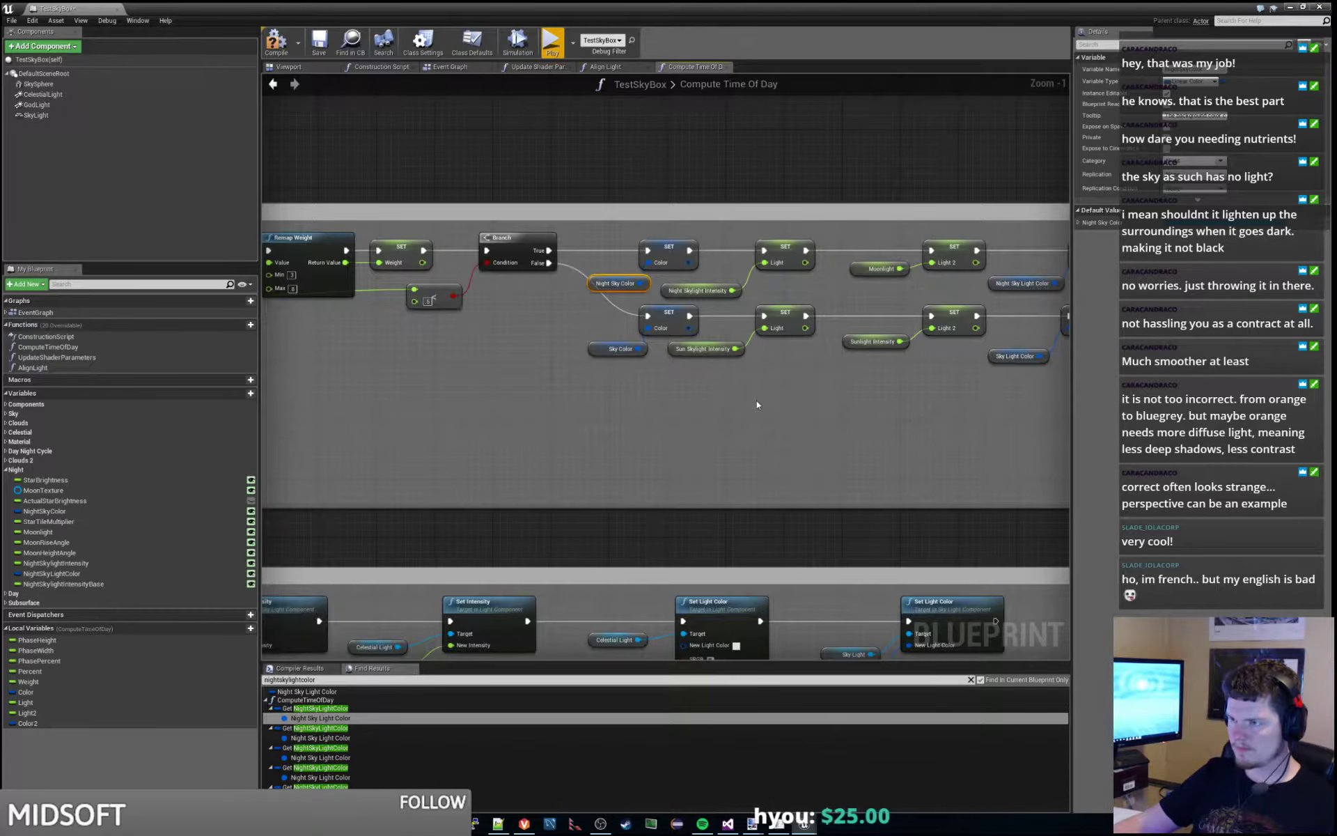
scroll(757, 399, "down", 5)
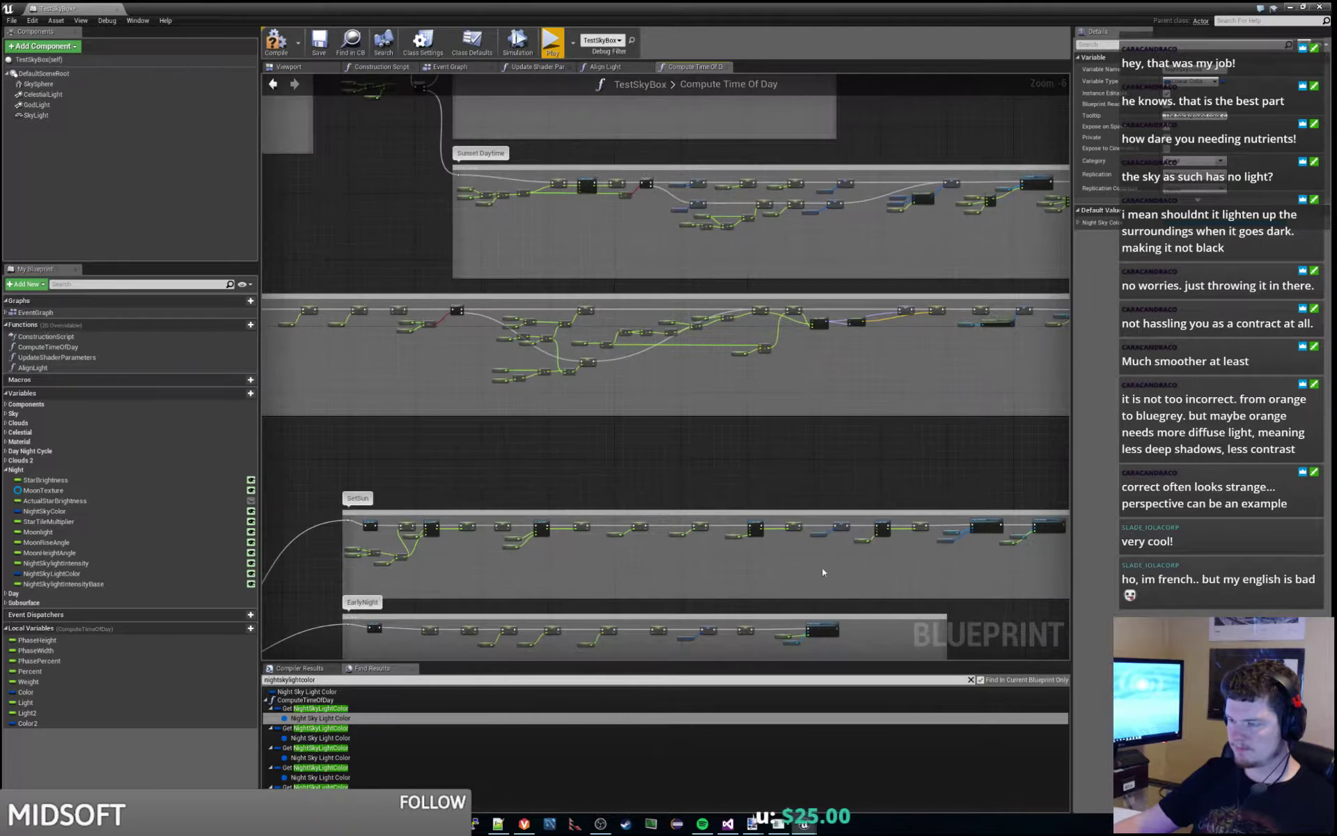
- Review the RiseSun chain of Lerp Float and Set nodes for star brightness, cloud brightness, Day Weight and Subsurface Weight
scroll(766, 416, "up", 5)
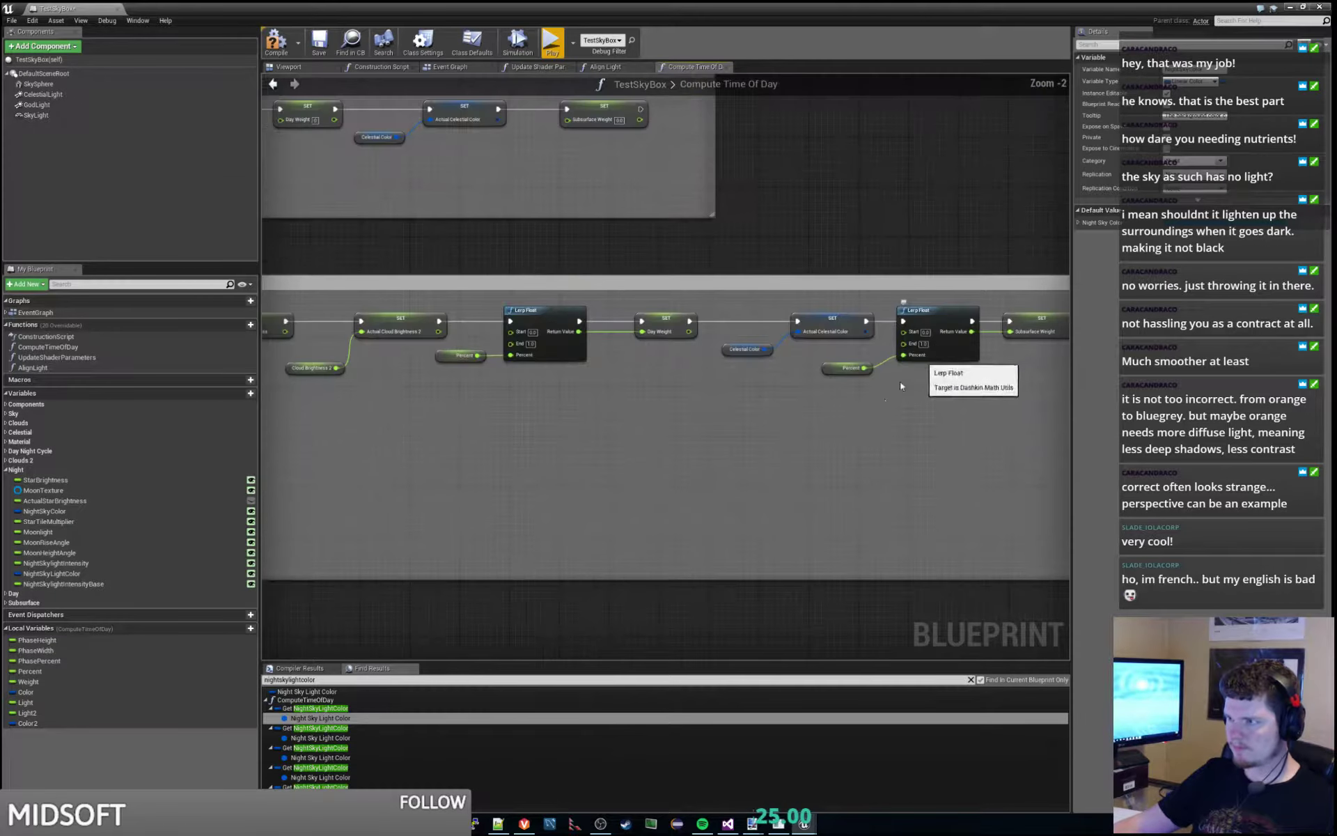
right_click_drag(757, 441, 1047, 444)
scroll(858, 442, "down", 1)
scroll(858, 441, "down", 1)
right_click_drag(855, 439, 796, 588)
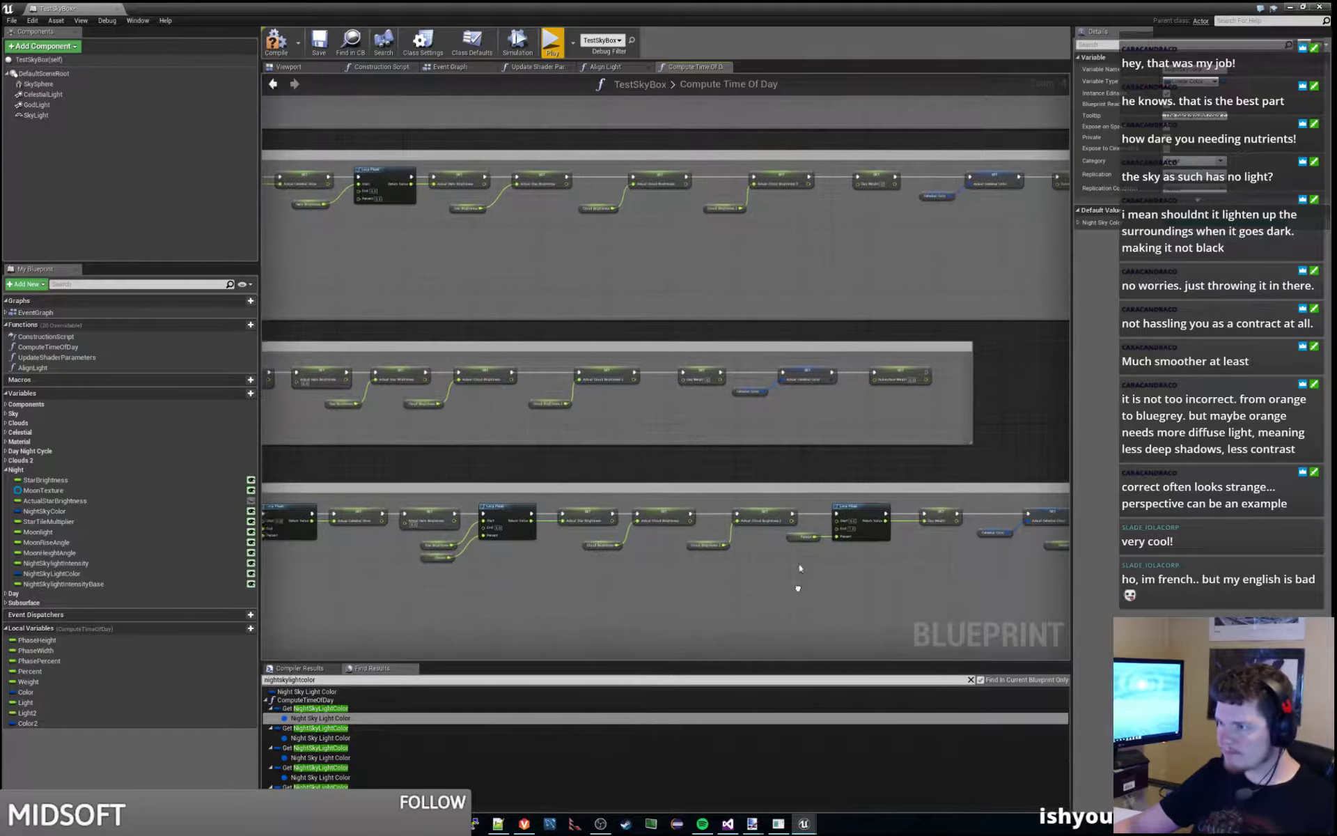
scroll(778, 430, "up", 2)
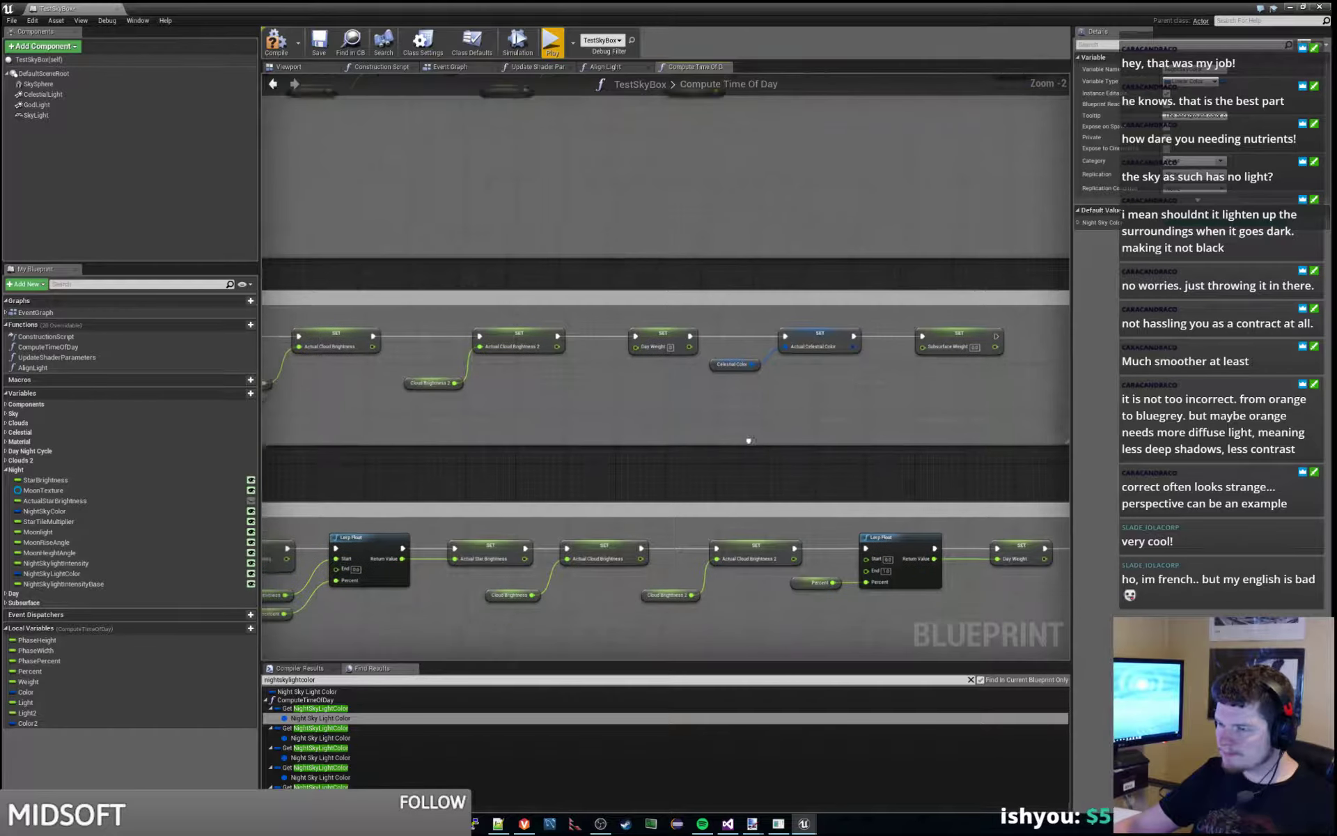
right_click_drag(742, 454, 821, 313)
right_click_drag(705, 527, 861, 481)
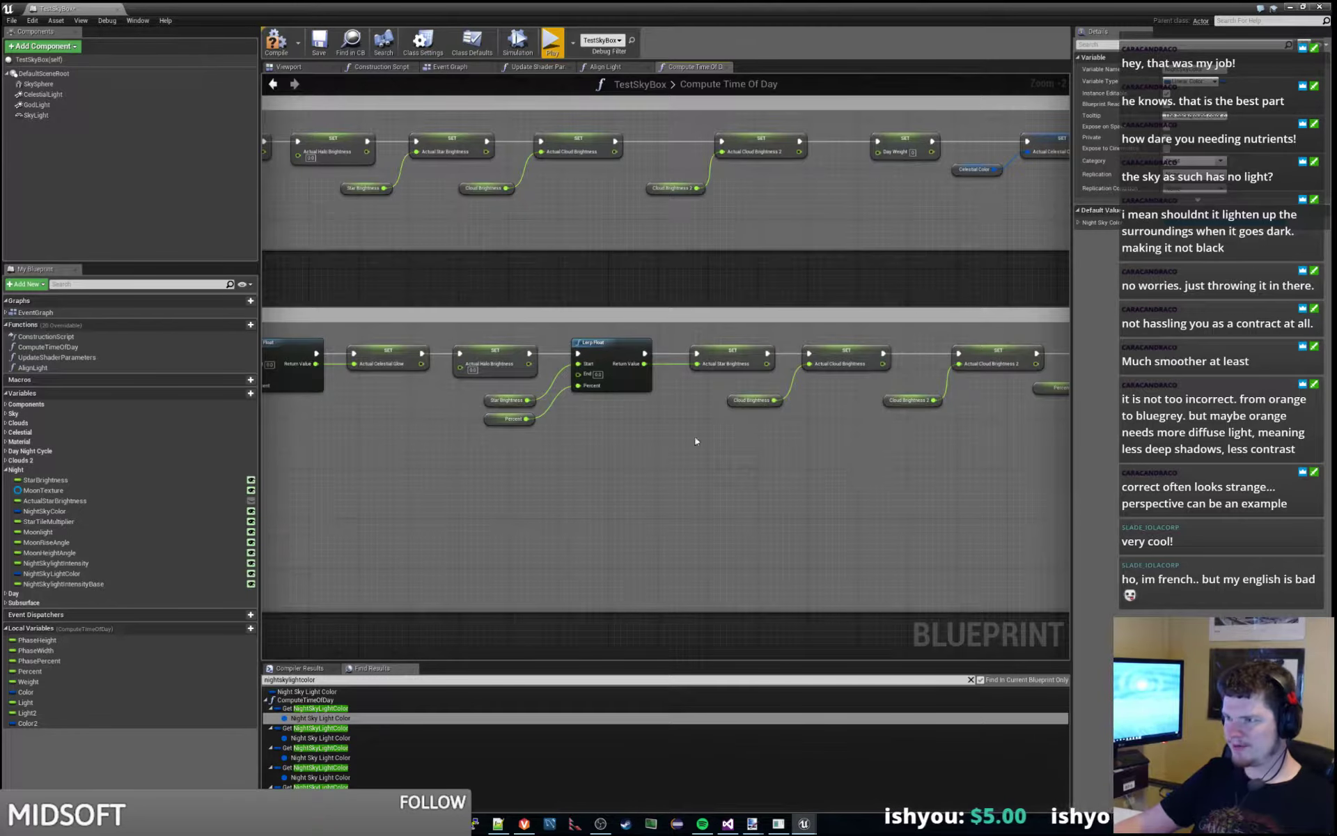
right_click_drag(973, 500, 570, 525)
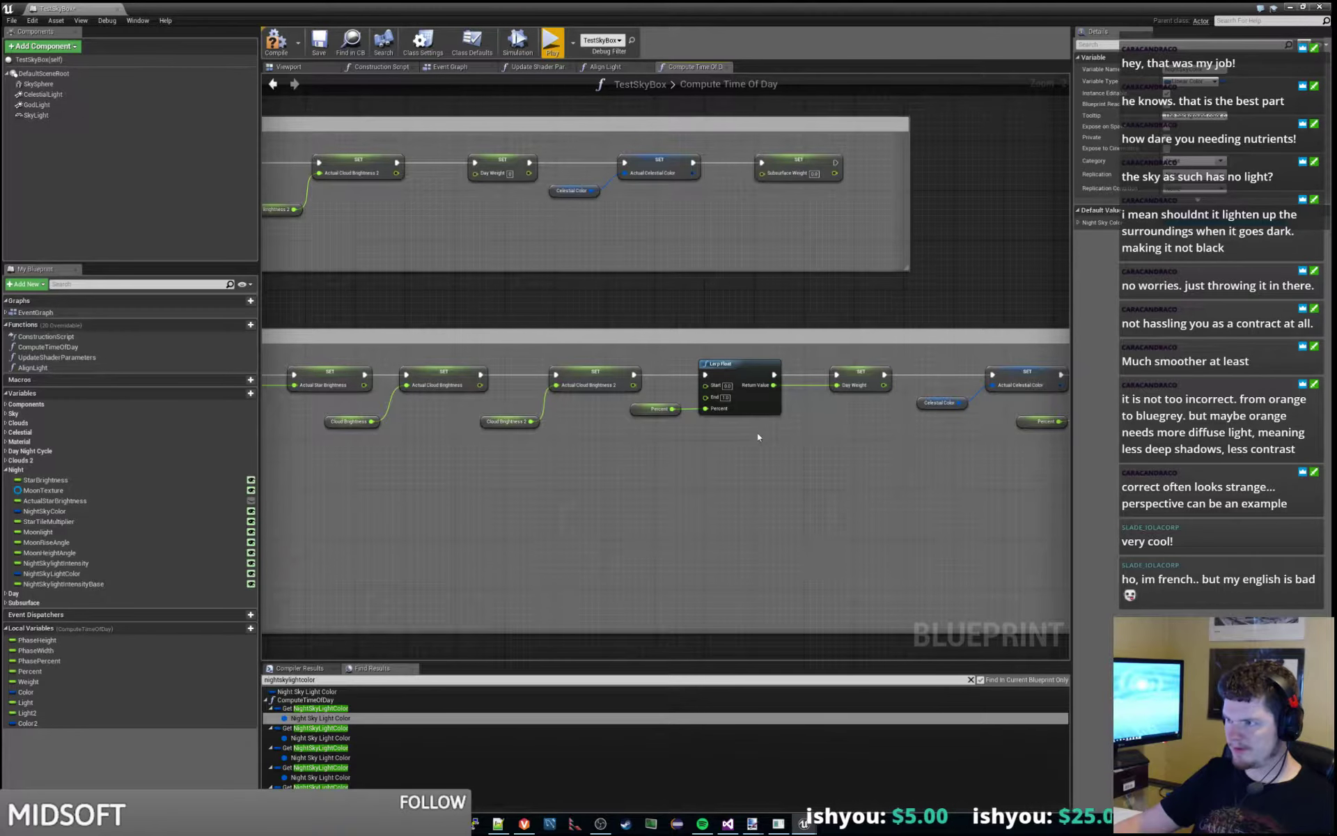
left_click(871, 367)
right_click_drag(982, 498, 788, 501)
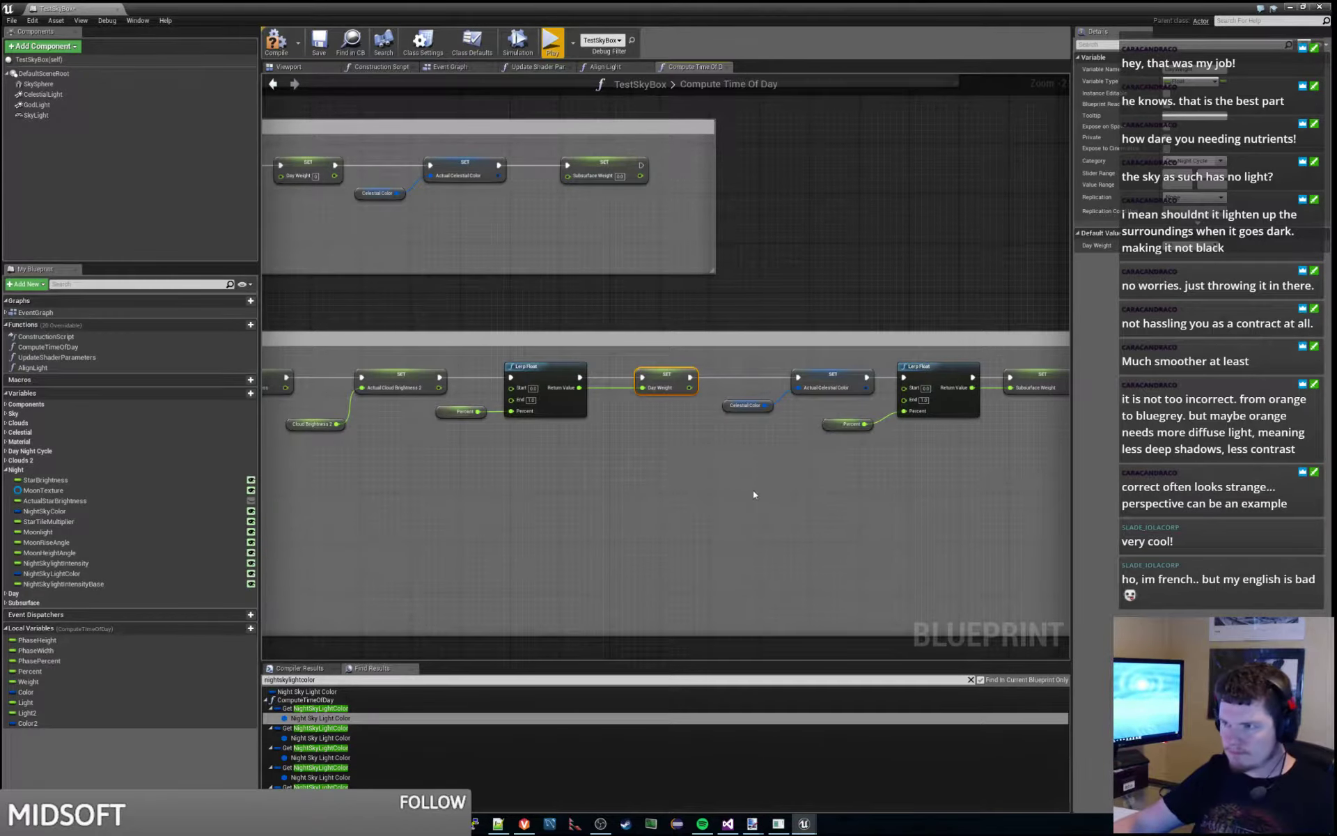
right_click_drag(754, 491, 676, 537)
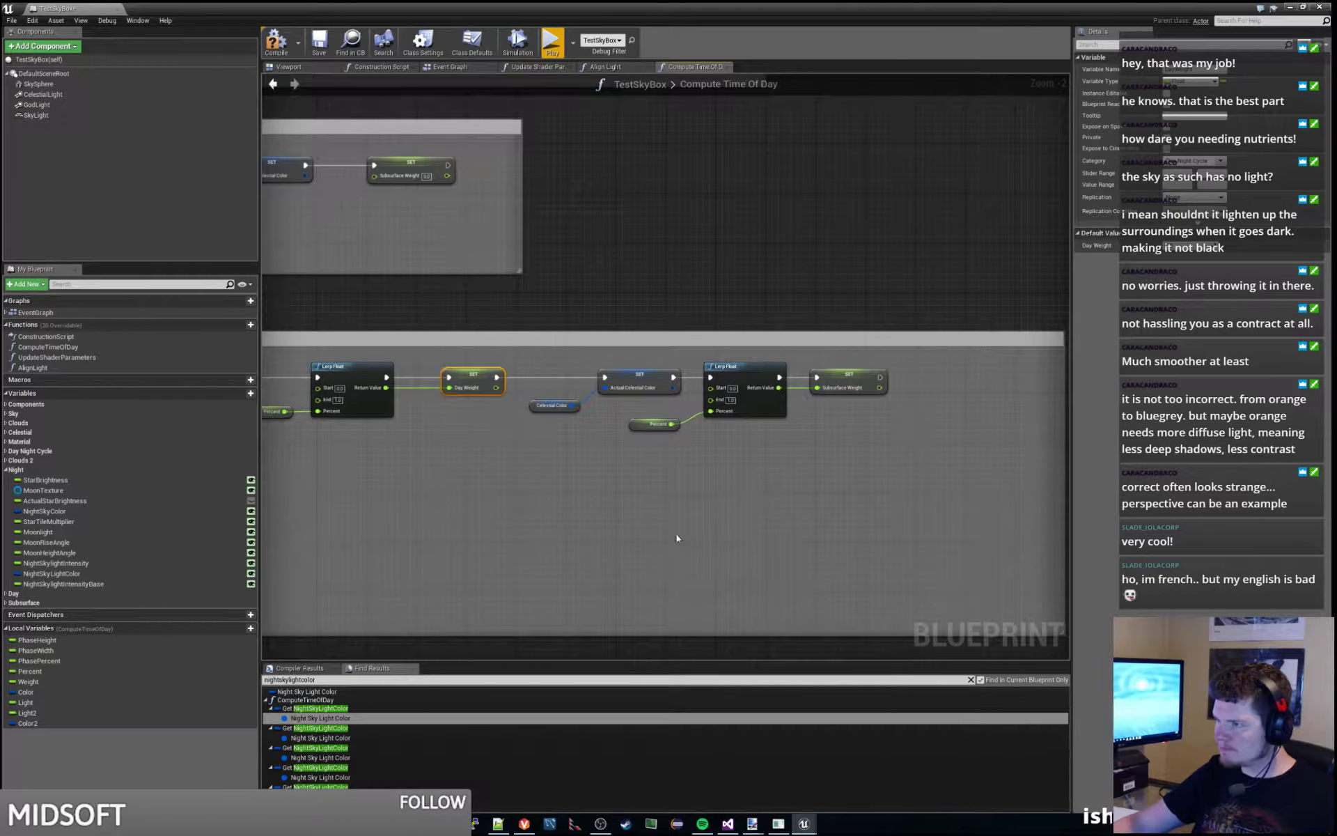
scroll(588, 520, "down", 3)
right_click_drag(541, 476, 694, 480)
scroll(683, 471, "up", 2)
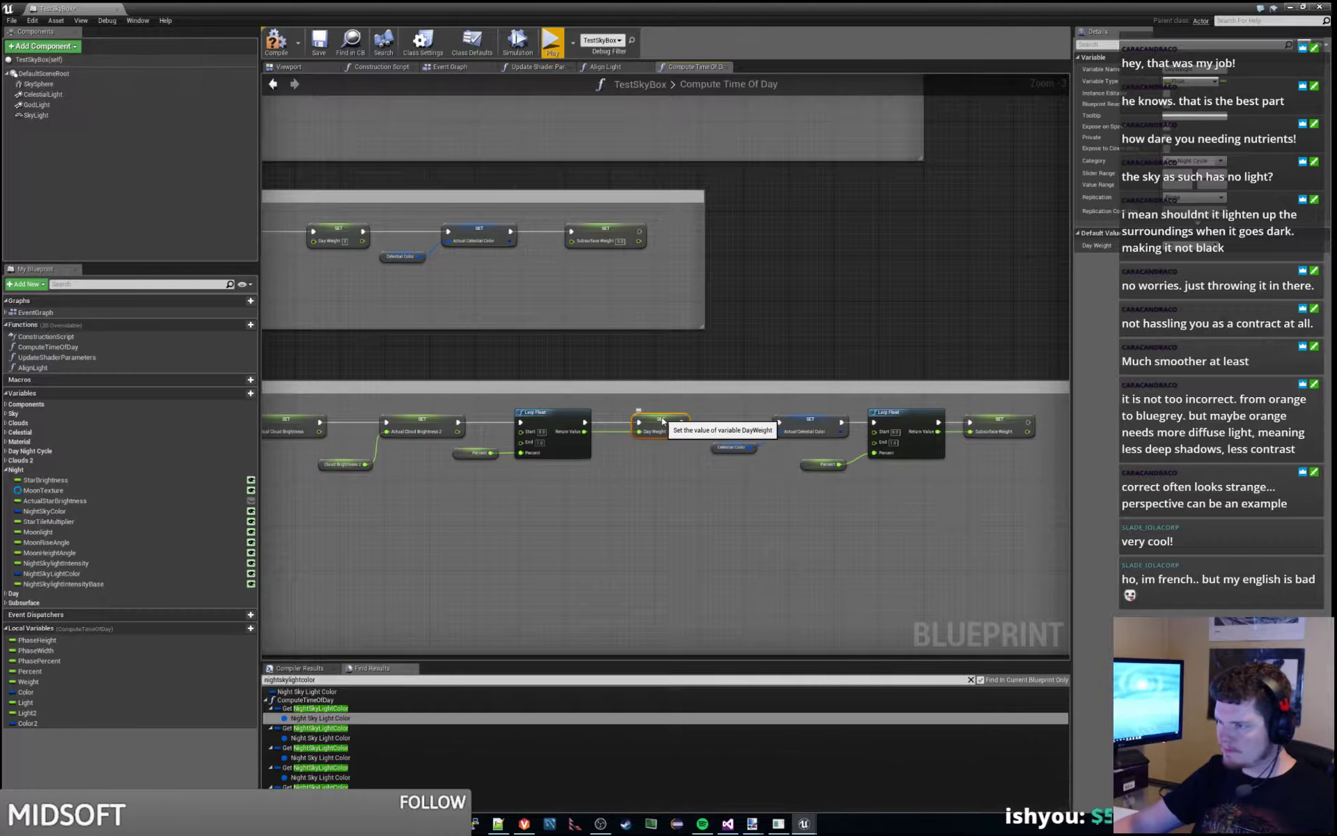
- Trace the Sunrise Daytime chain from Night Sky Color through the Lerp to the Set Actual Sky Color node
scroll(718, 389, "down", 5)
right_click_drag(710, 251, 731, 599)
right_click_drag(767, 275, 791, 426)
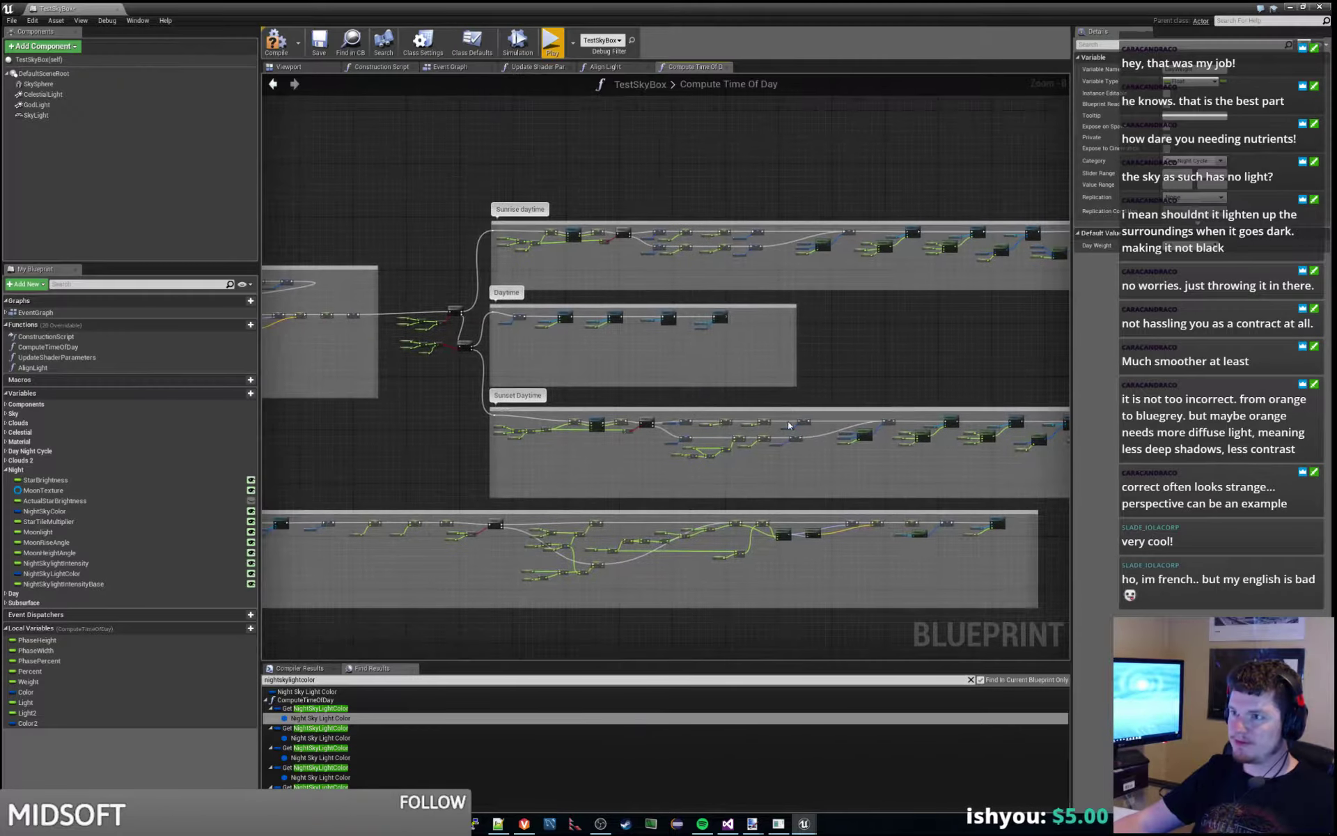
scroll(598, 229, "up", 2)
scroll(598, 230, "up", 4)
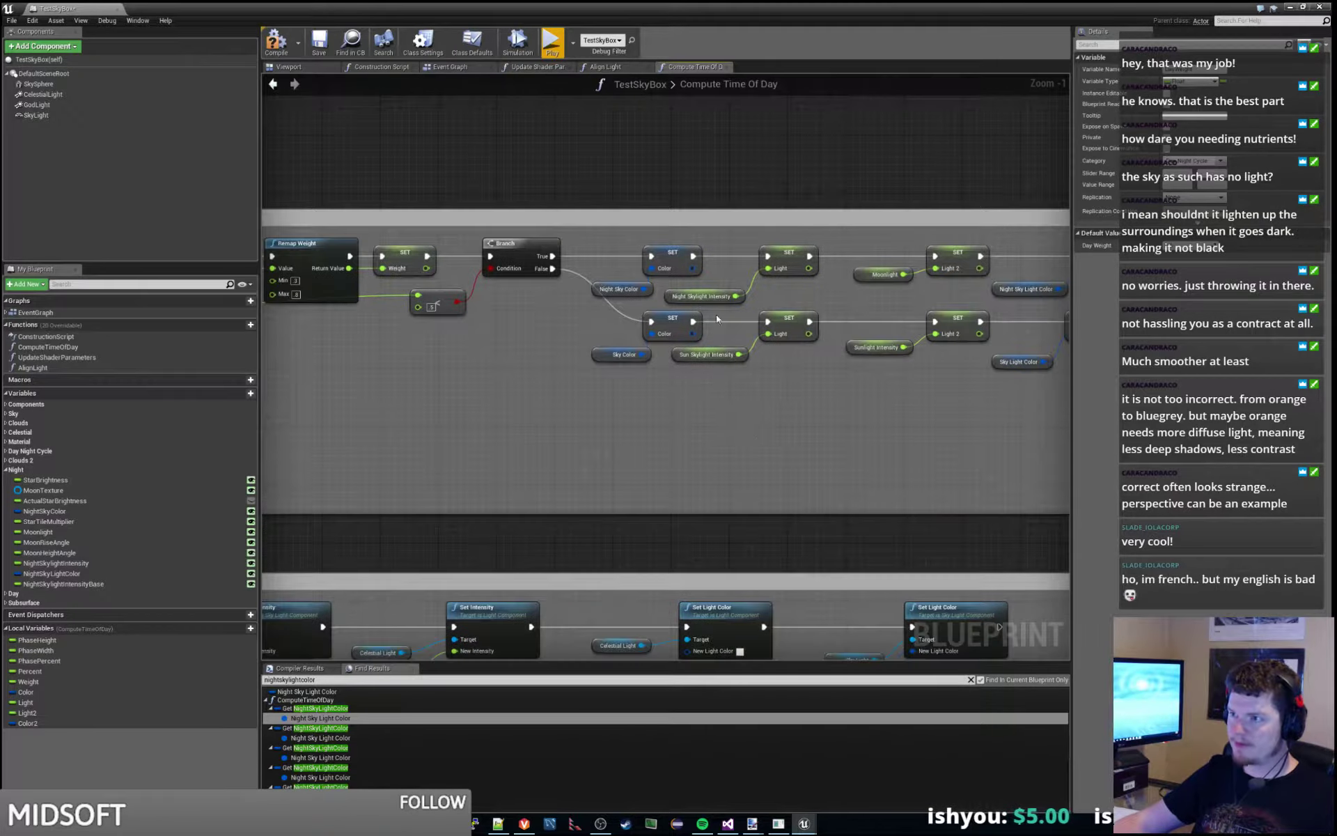
left_click(637, 286)
right_click_drag(890, 376, 345, 386)
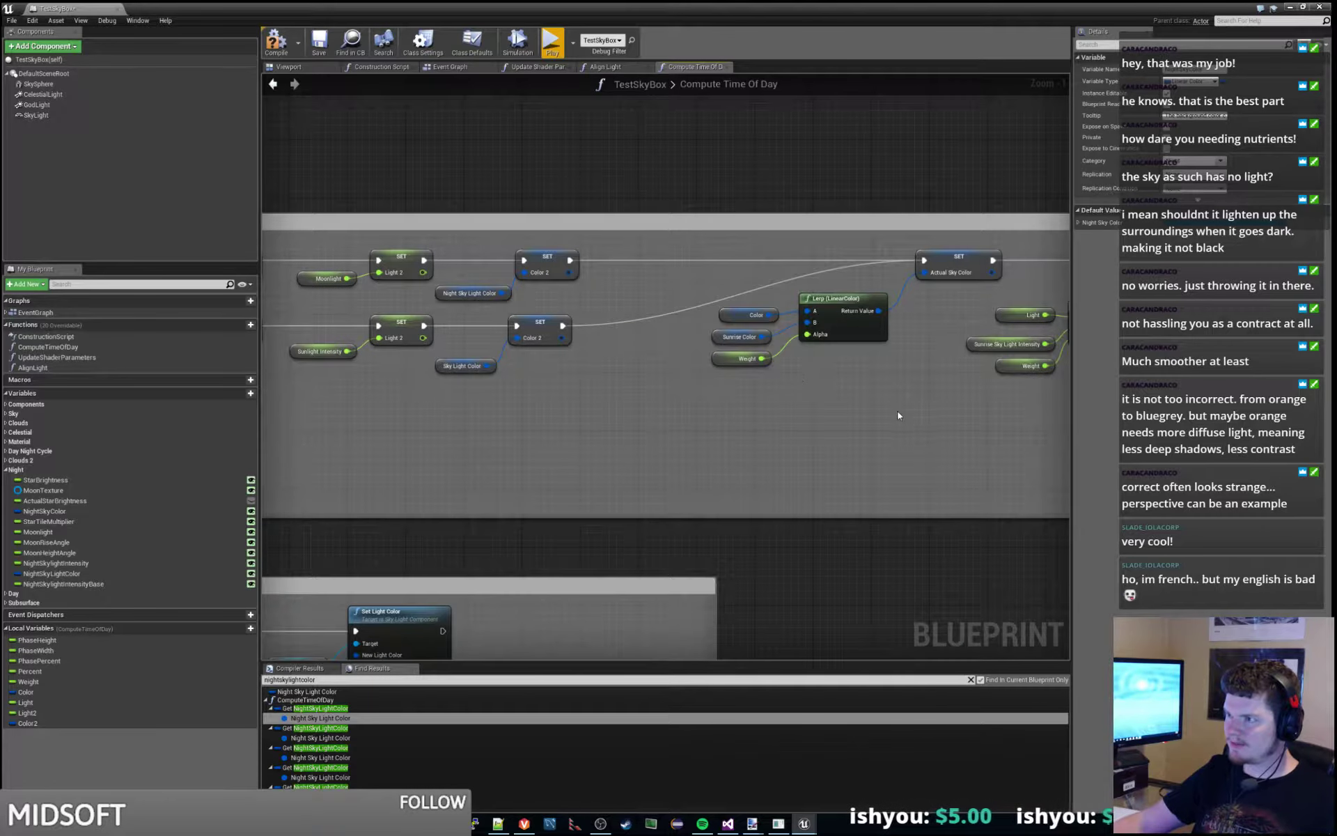
right_click_drag(898, 416, 824, 420)
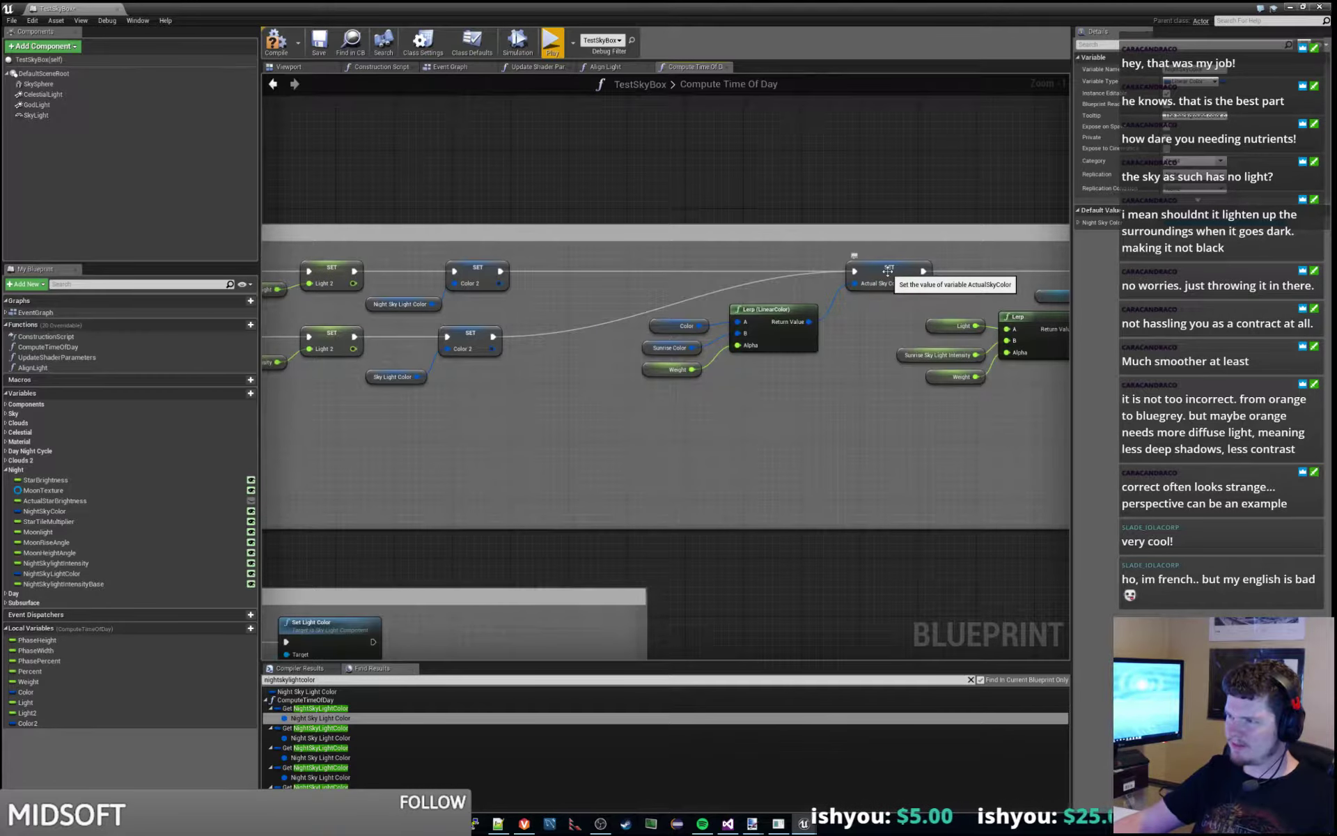
left_click(887, 271)
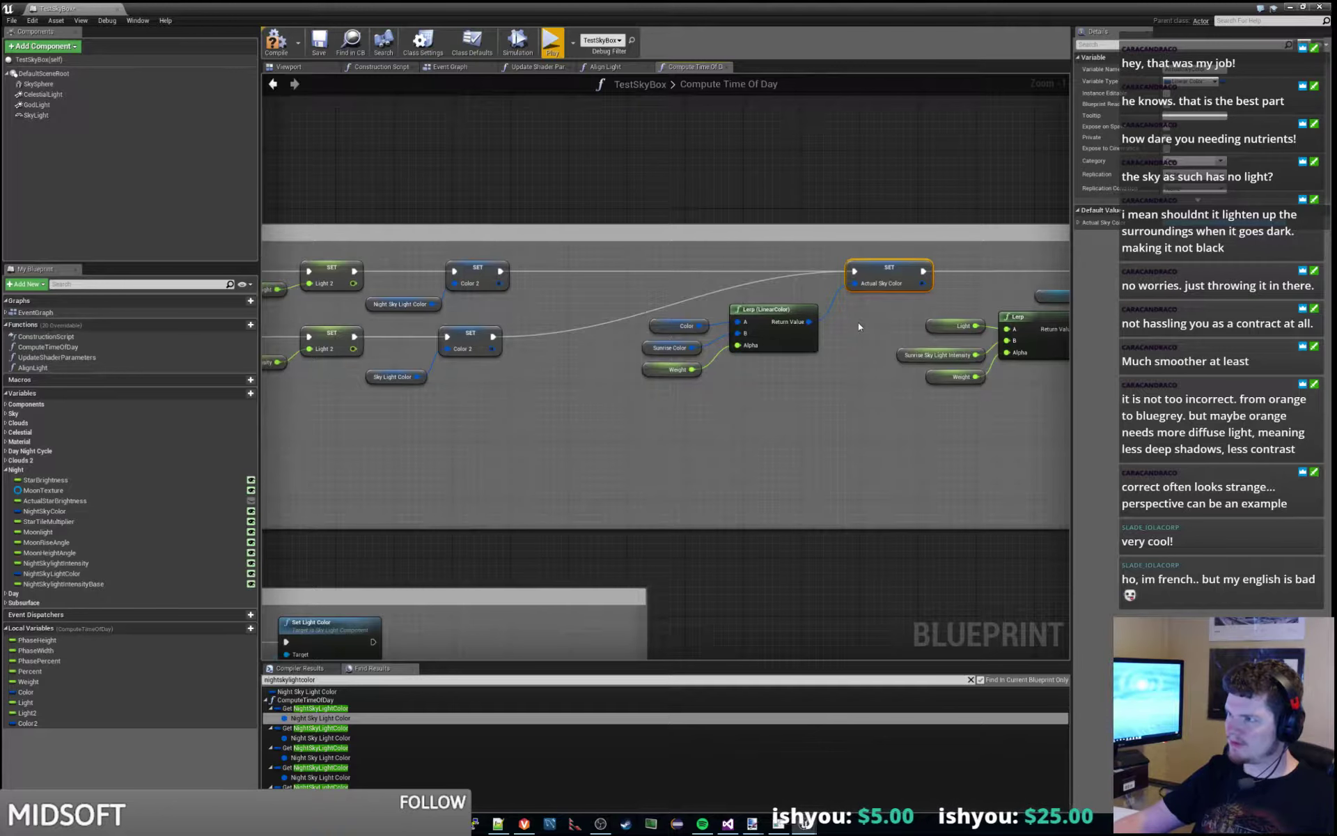
scroll(858, 323, "down", 1)
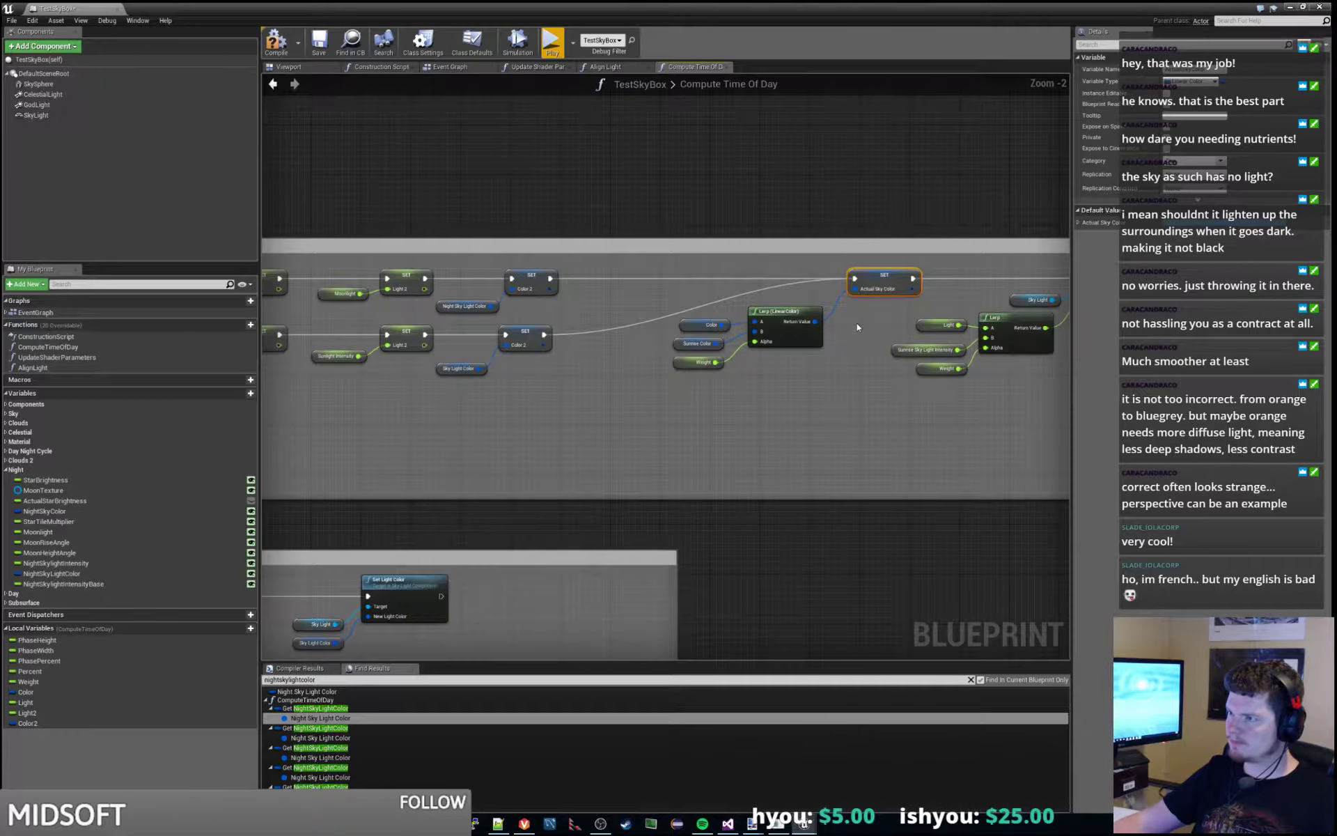
- Compile the TestSkyBox blueprint and open the TestSkyMaterial asset from the TestContent Sky folder
left_click(278, 46)
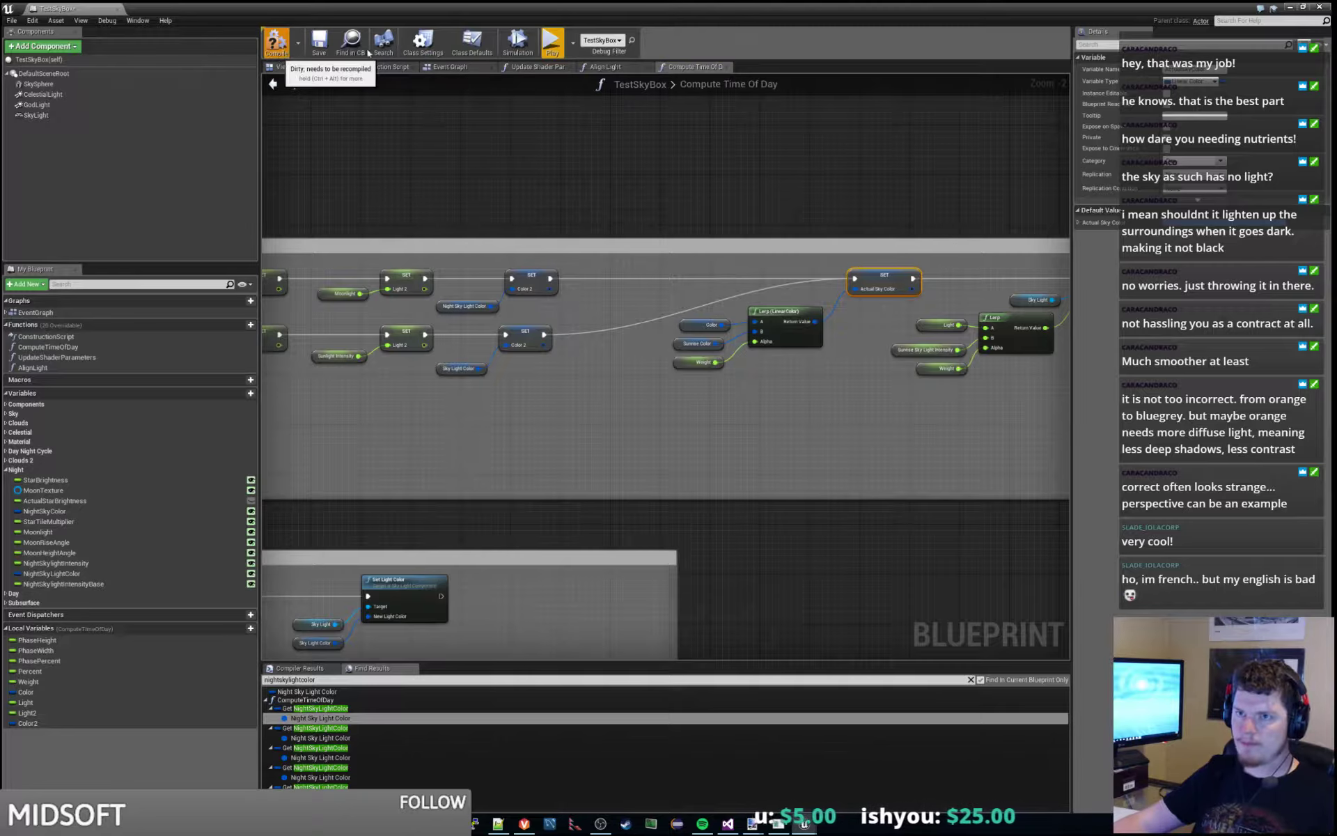
left_click_drag(398, 4, 1335, 278)
double_click(349, 725)
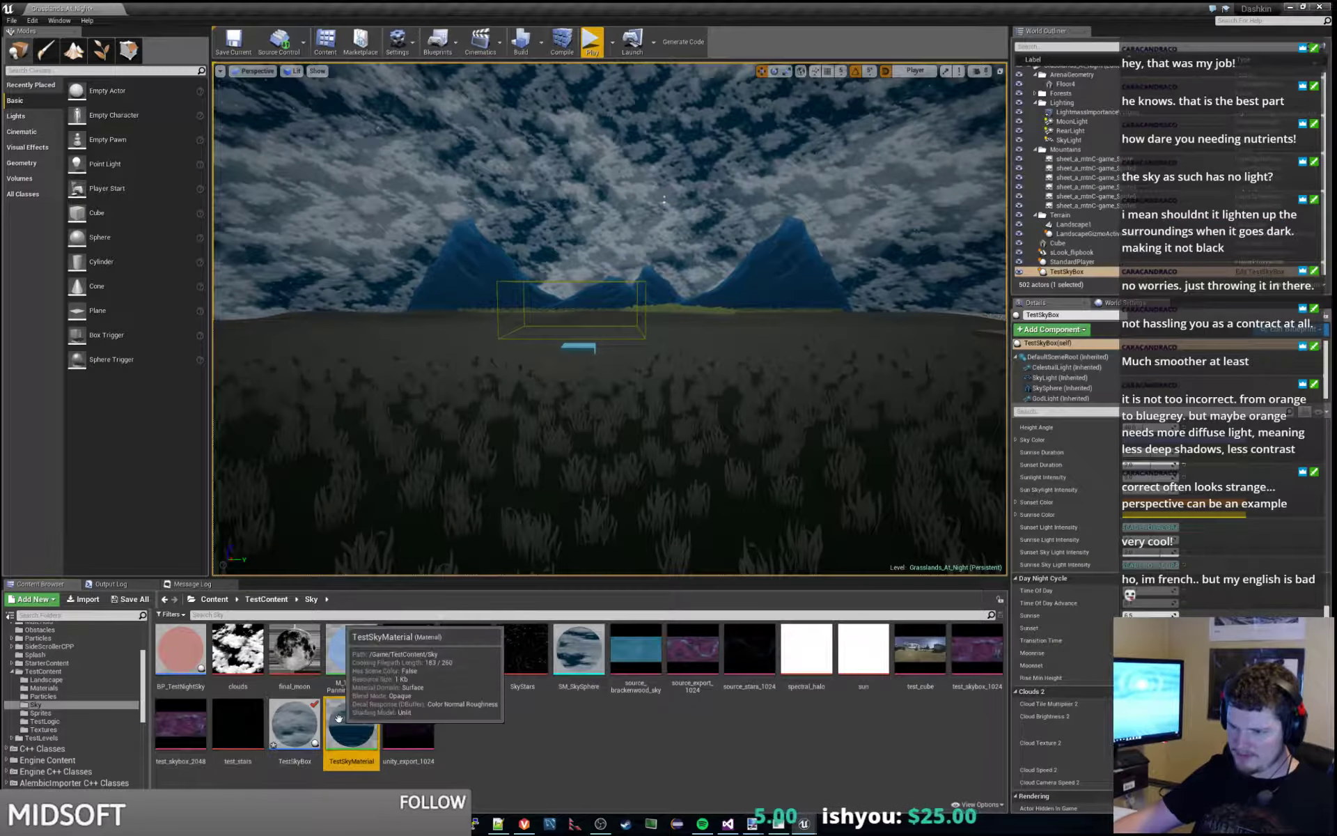
double_click(352, 728)
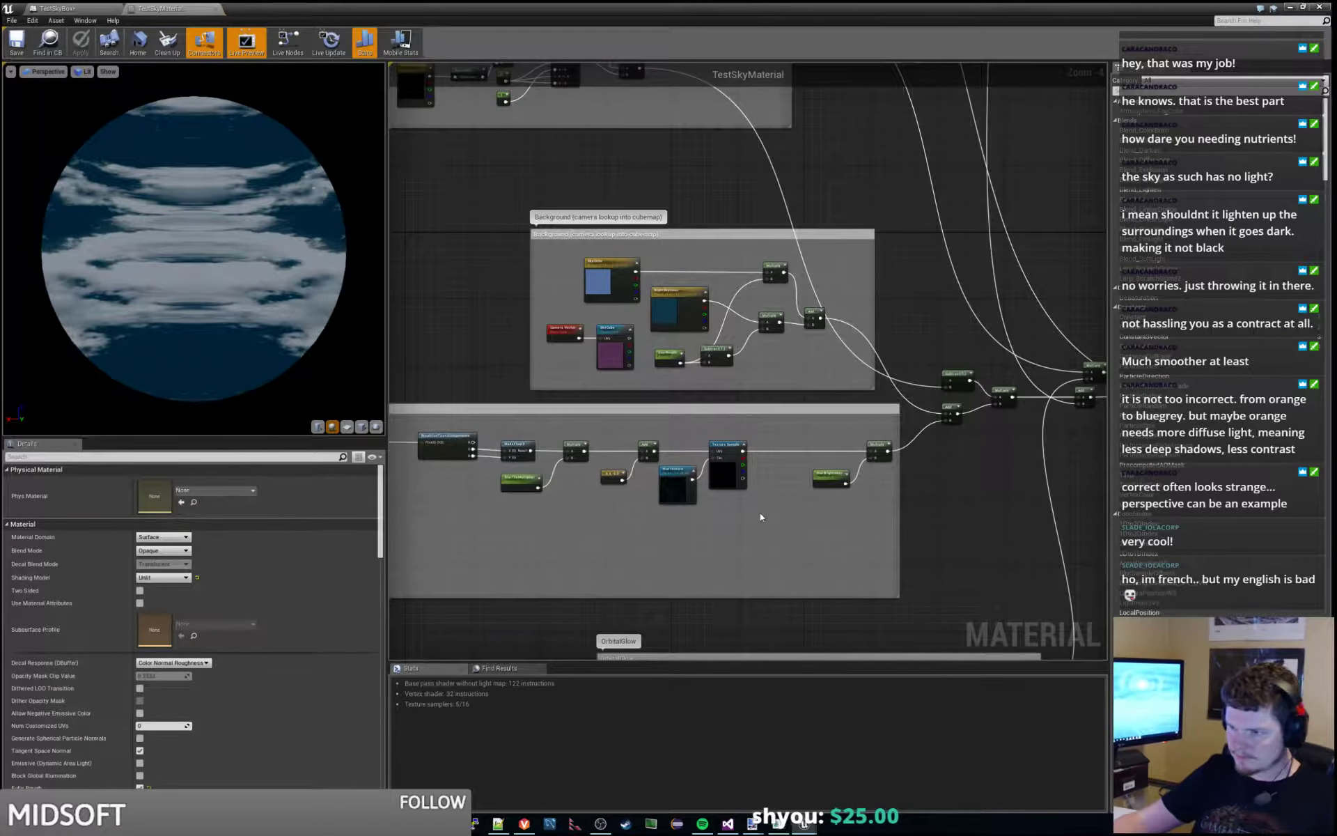
- Search the material for "dayweight" and inspect the DayWeight parameter in the Background section
key("ctrl+f")
type("dayweight")
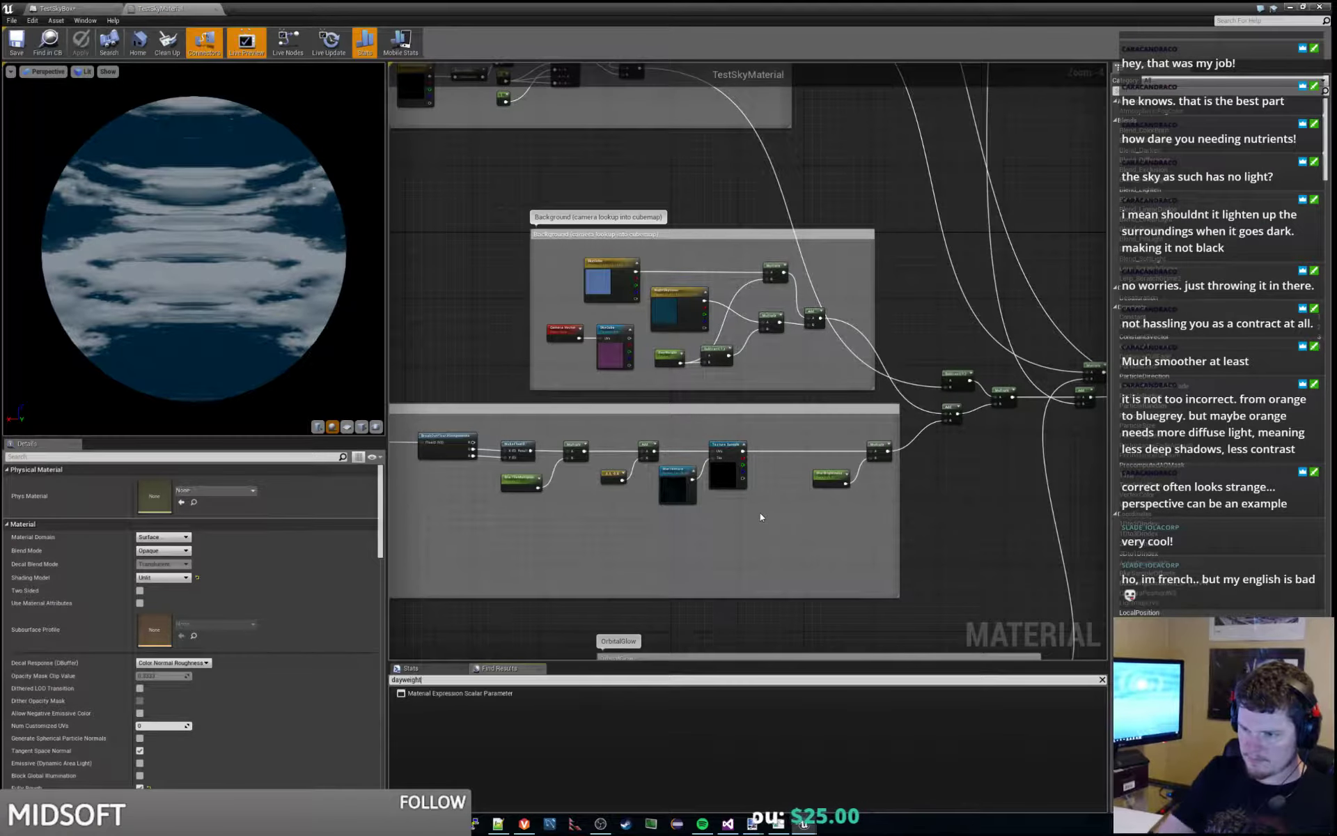
scroll(762, 383, "up", 4)
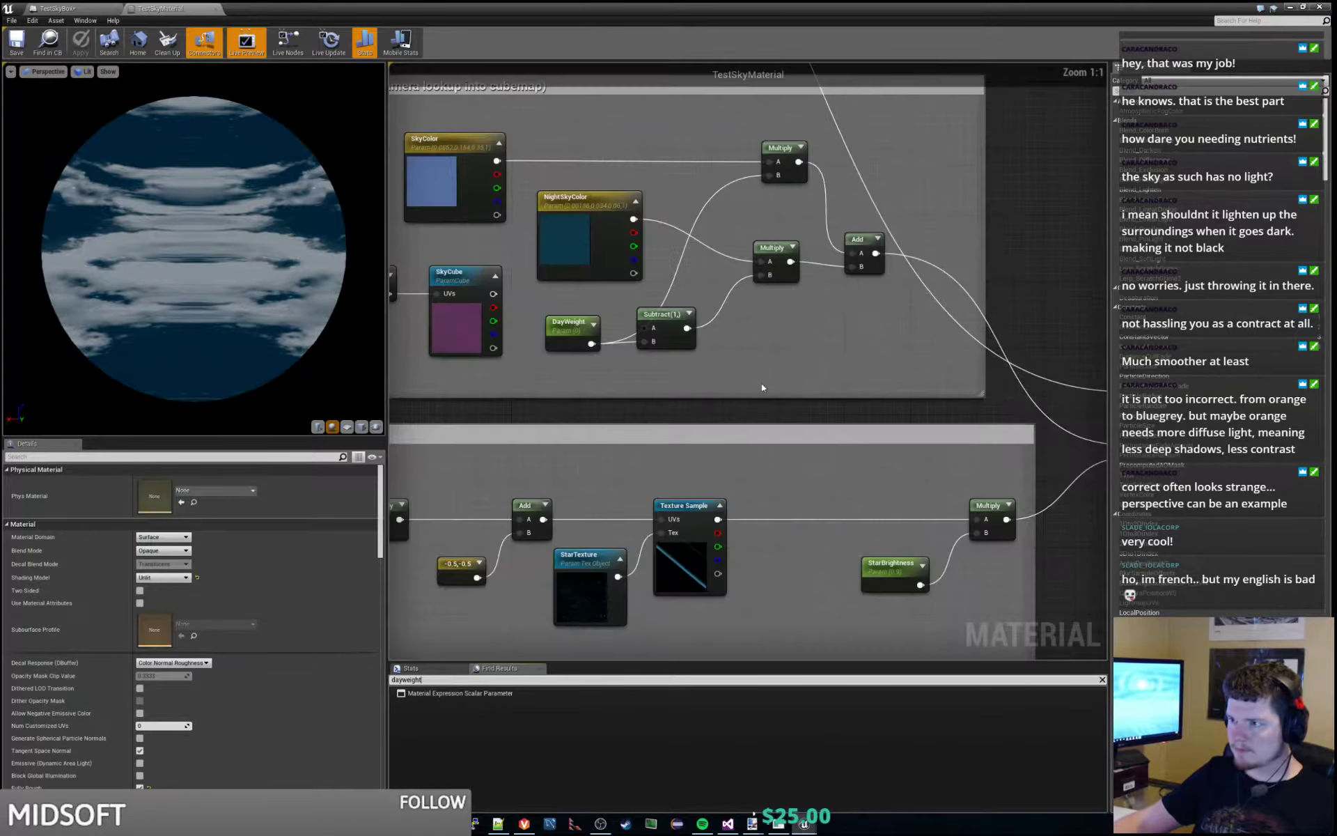
left_click(453, 693)
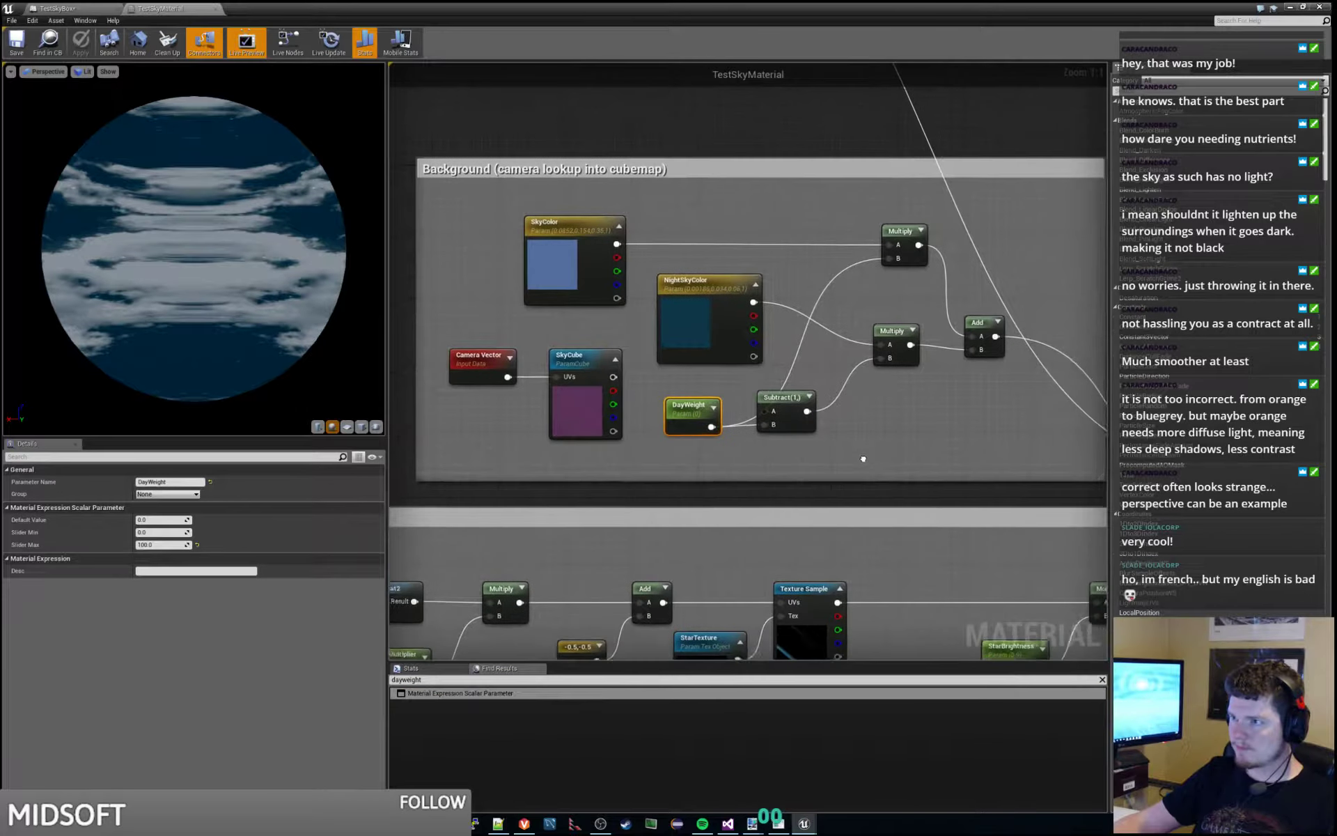
right_click_drag(863, 459, 857, 464)
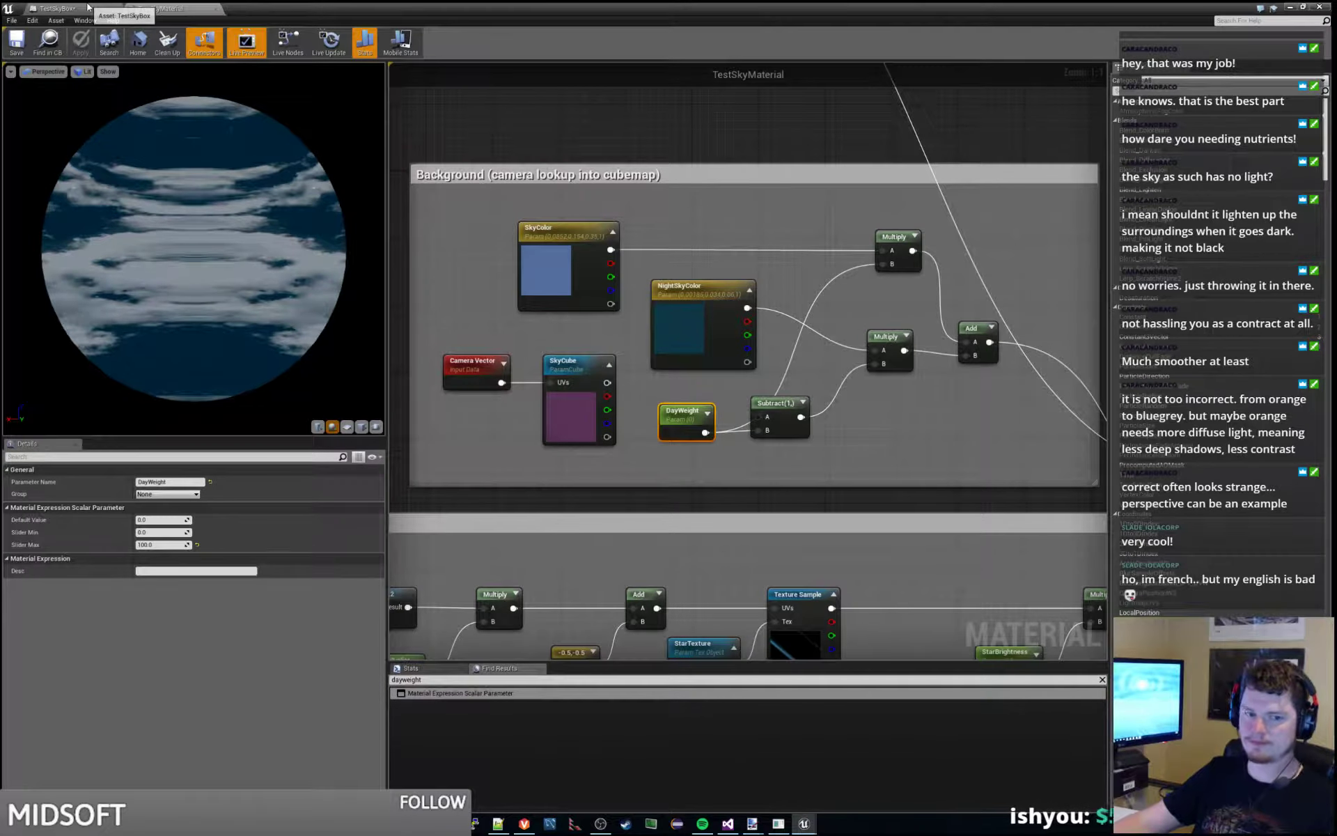
- Return to the TestSkyBox blueprint and examine the Sky parameter nodes in the Update Shader Parameters function
left_click(59, 8)
scroll(593, 420, "down", 2)
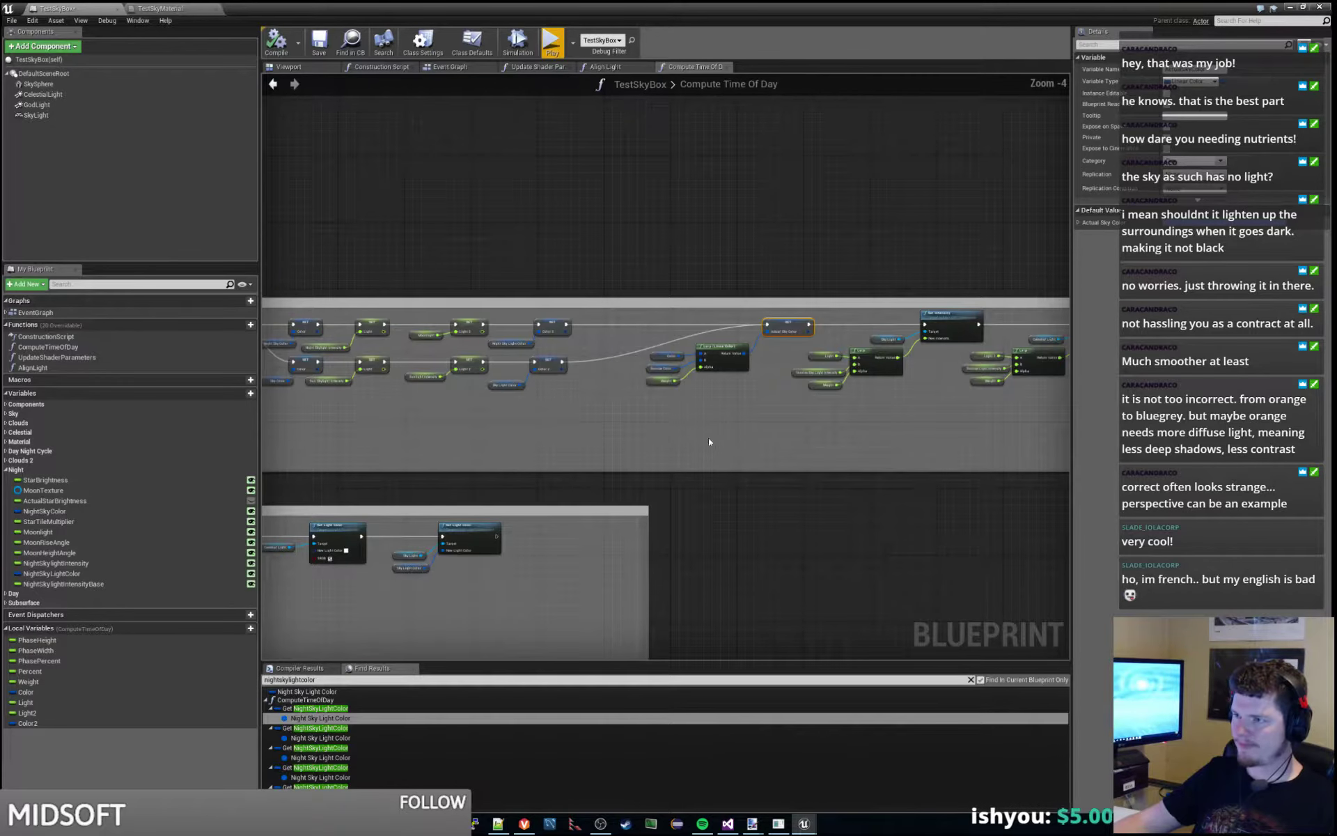
scroll(635, 416, "up", 2)
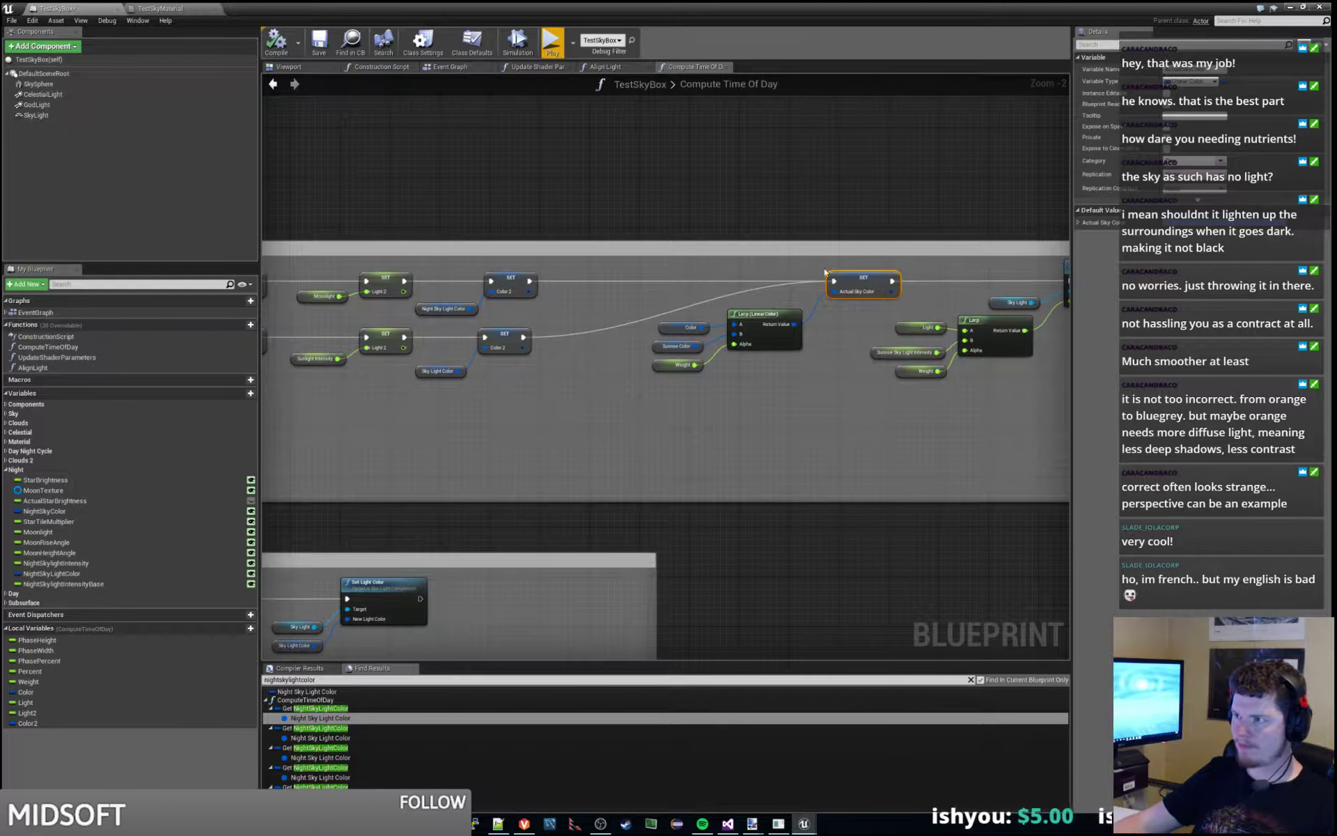
mouse_move(855, 295)
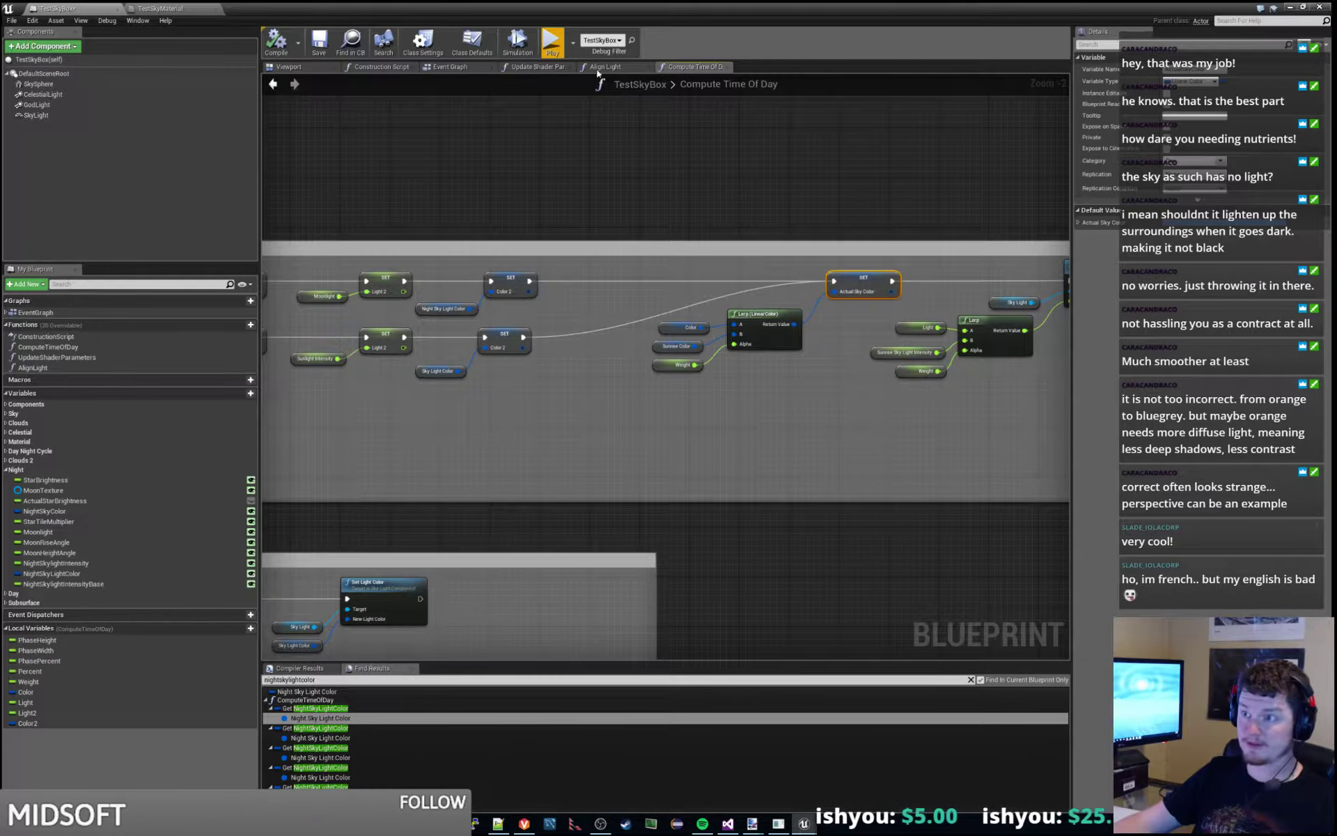
left_click(536, 67)
right_click_drag(760, 315, 679, 415)
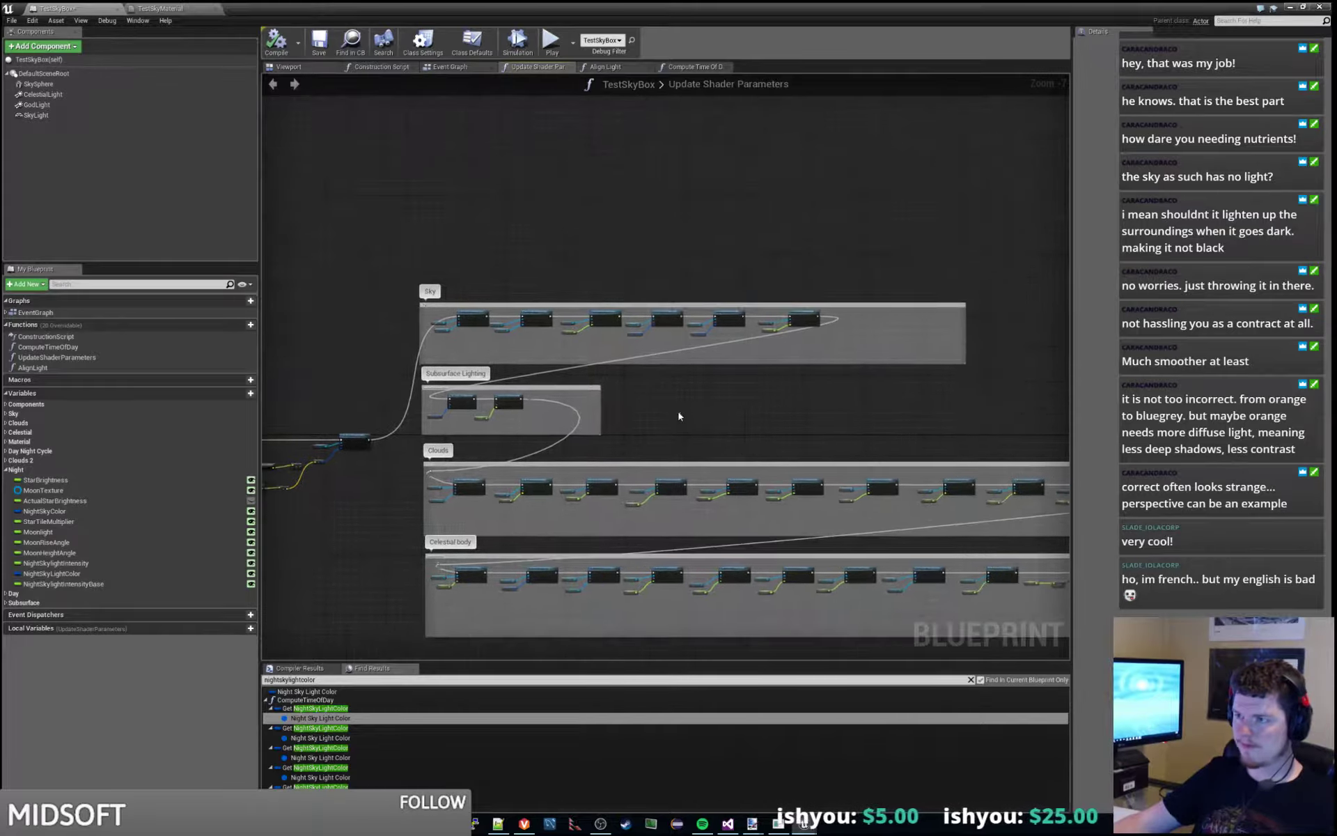
scroll(516, 336, "up", 5)
right_click_drag(517, 337, 353, 351)
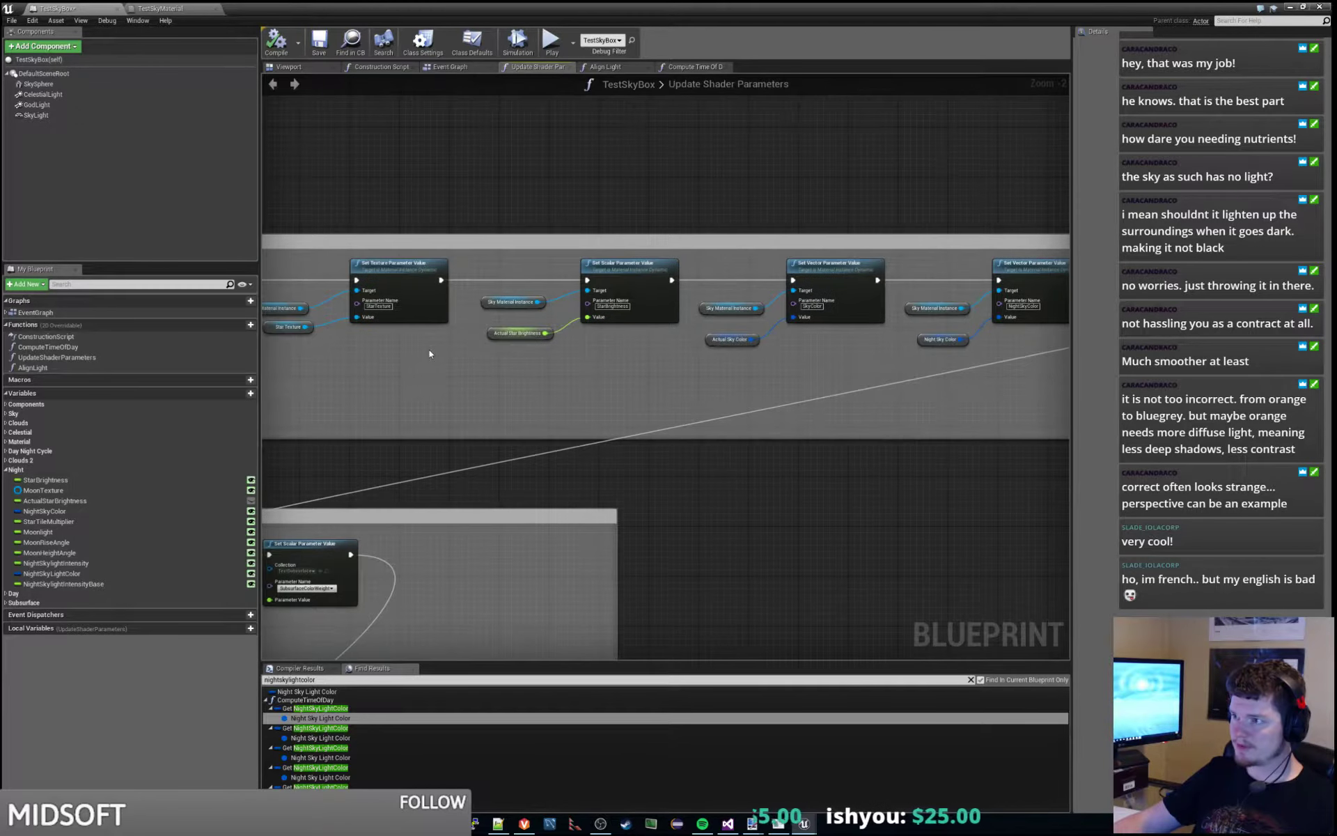
- Examine the StarBrightness, SkyColor, NightSkyColor and StarTileMultiplier parameter nodes and the variables feeding them
scroll(429, 349, "down", 1)
right_click_drag(744, 365, 546, 374)
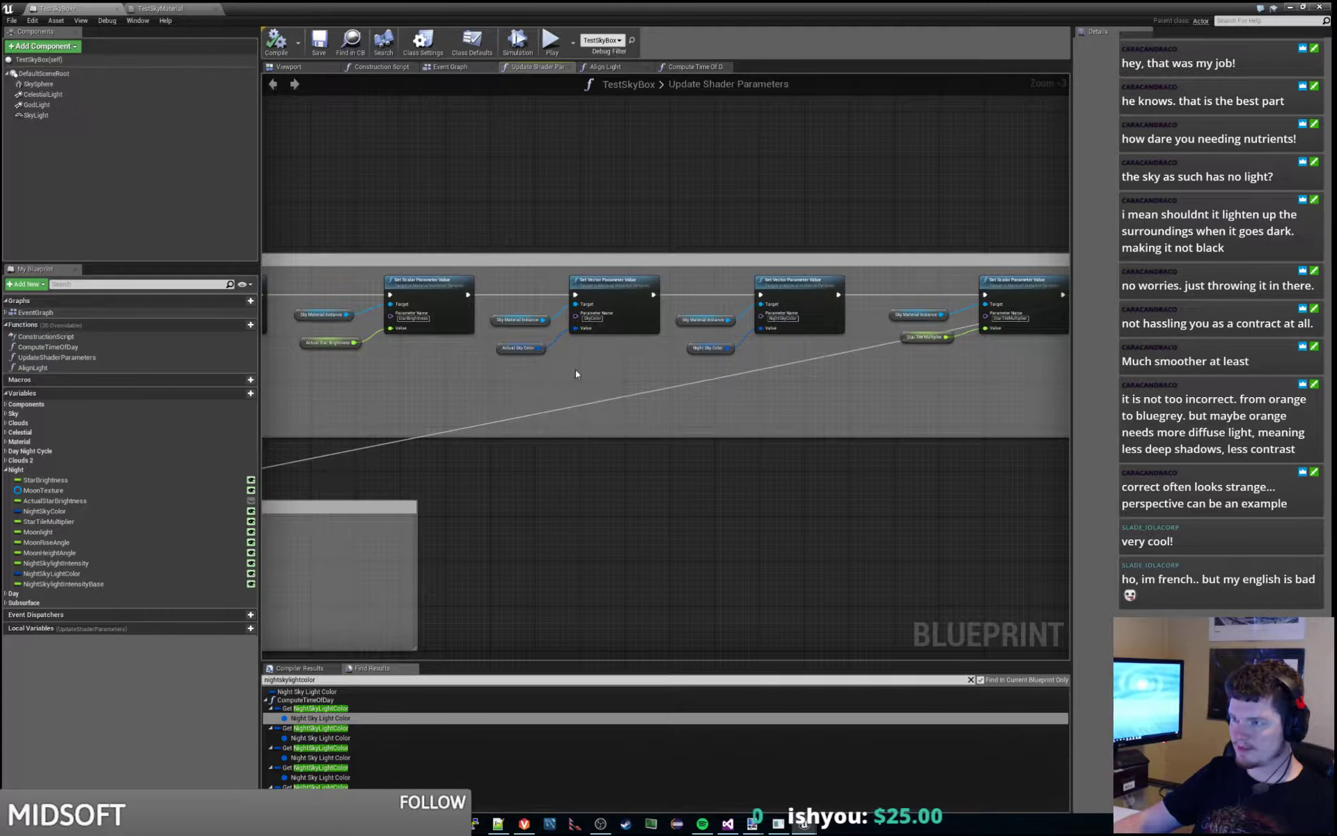
mouse_move(569, 374)
right_mouse_down()
mouse_move(487, 377)
mouse_move(563, 378)
right_mouse_up()
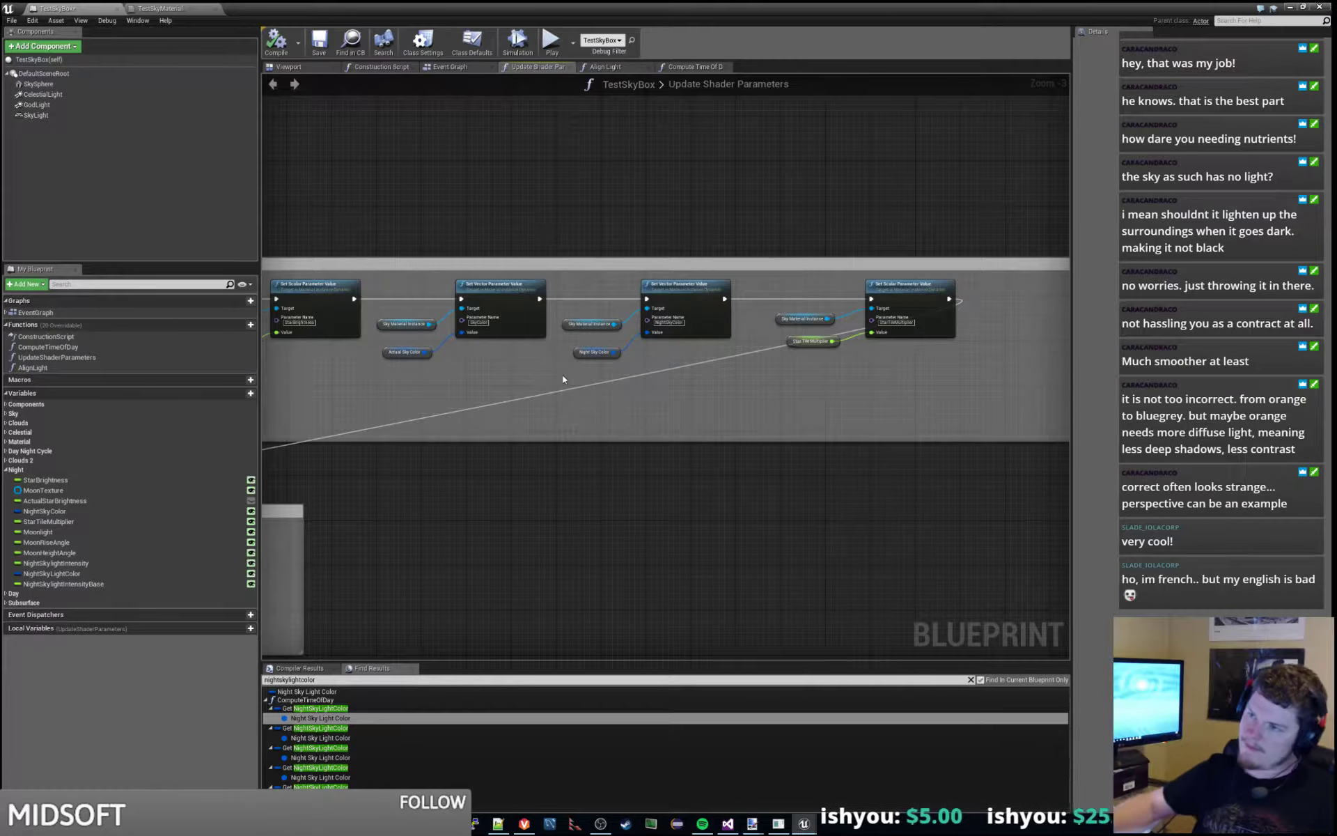
scroll(529, 376, "up", 3)
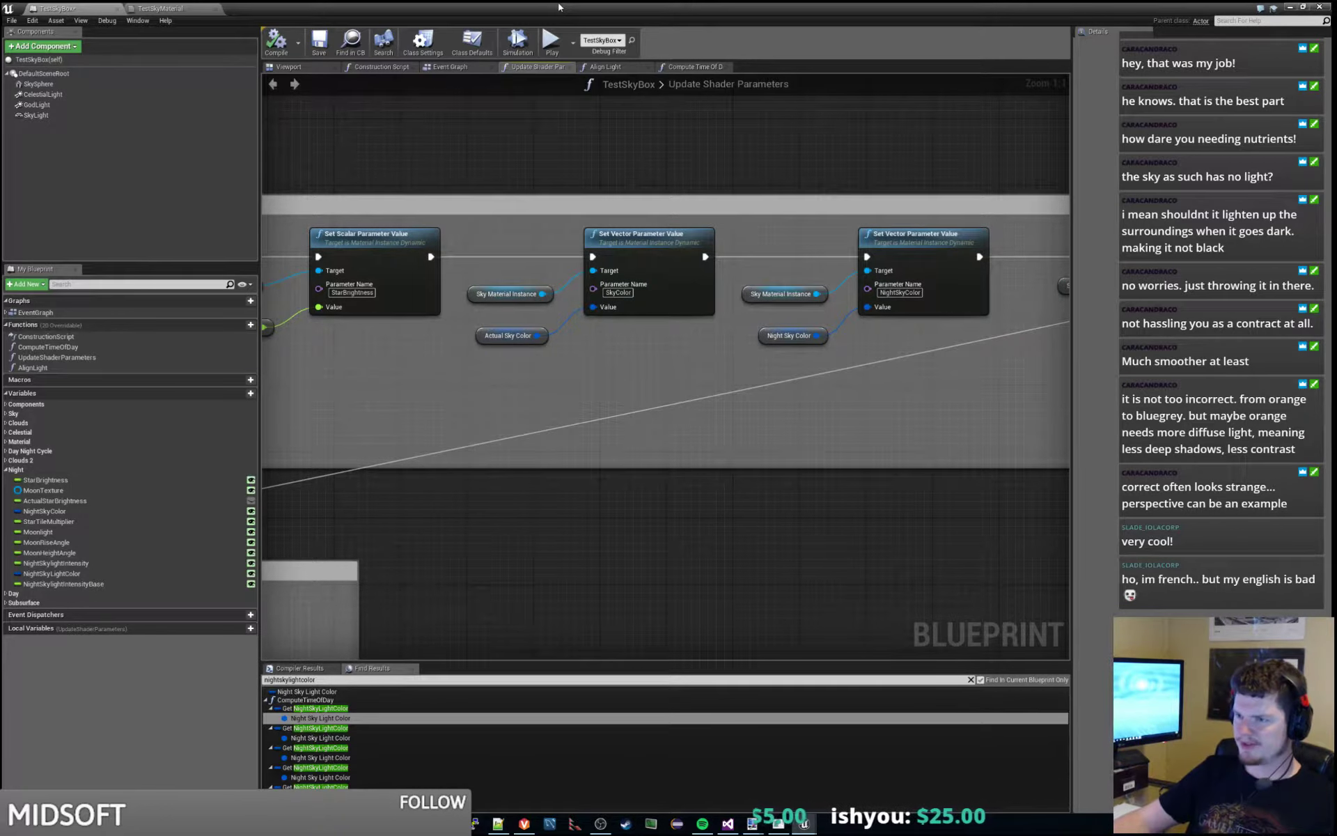
key("alt+Tab")
key("alt+Tab")
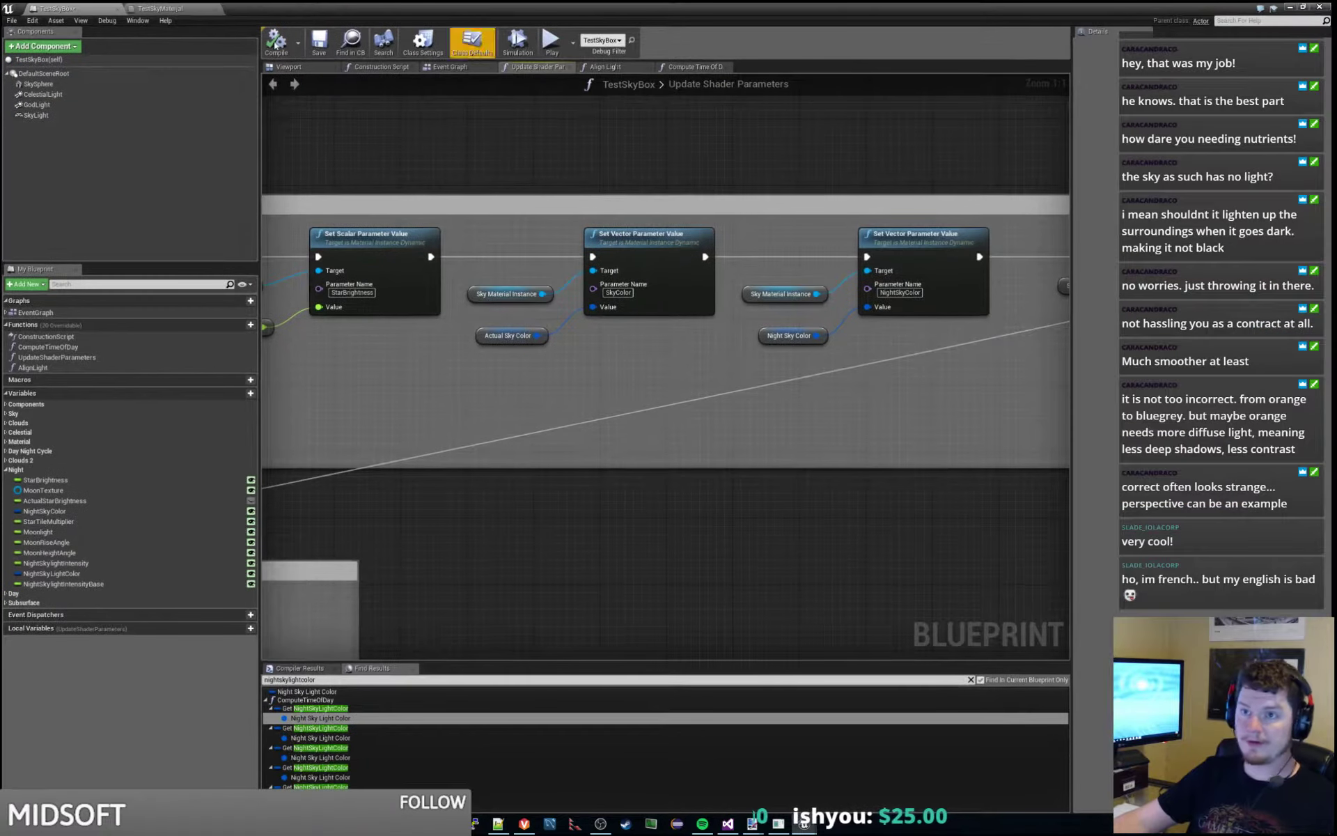
left_click(171, 9)
left_click(109, 9)
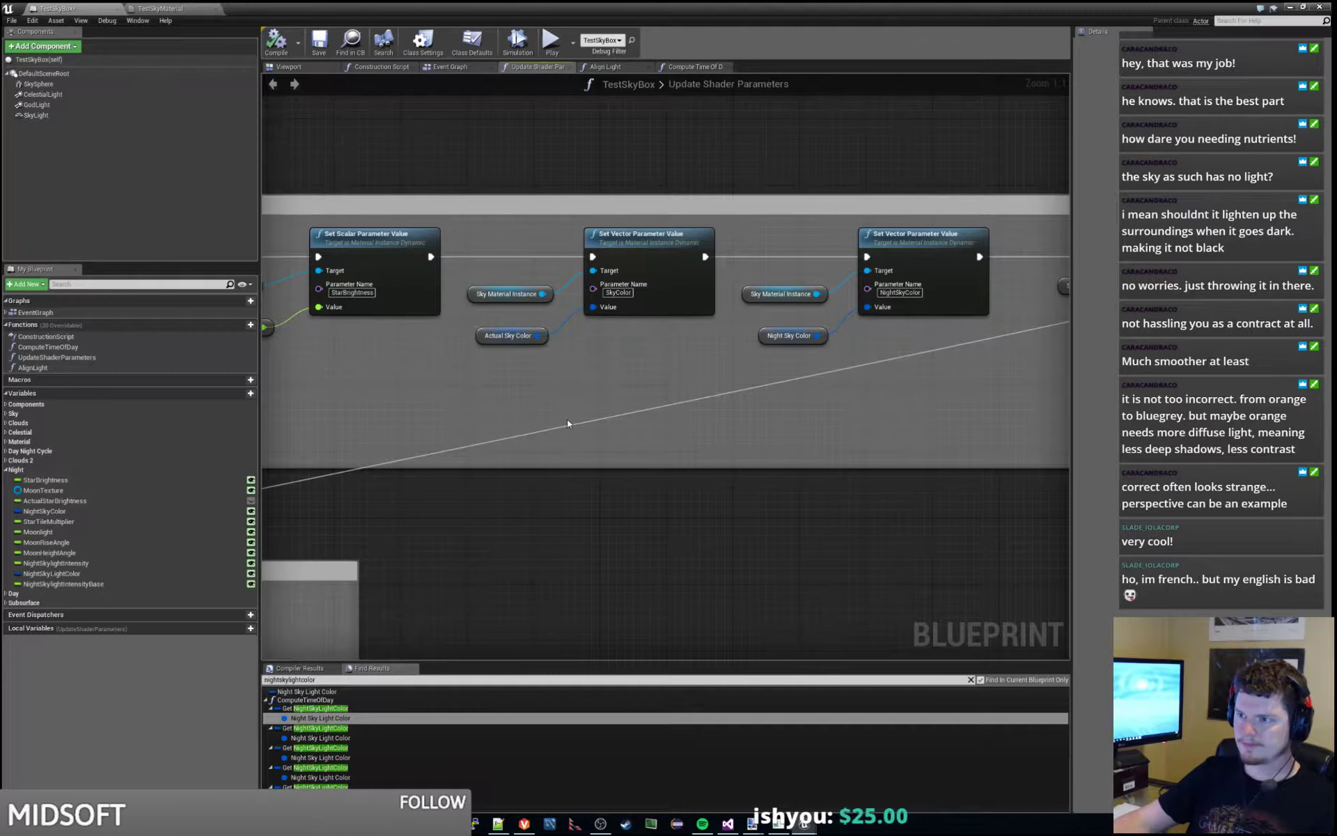
- Add a Set Actual Sky Color node to the RiseSun section of the Compute Time Of Day function
left_click(679, 67)
scroll(716, 417, "down", 5)
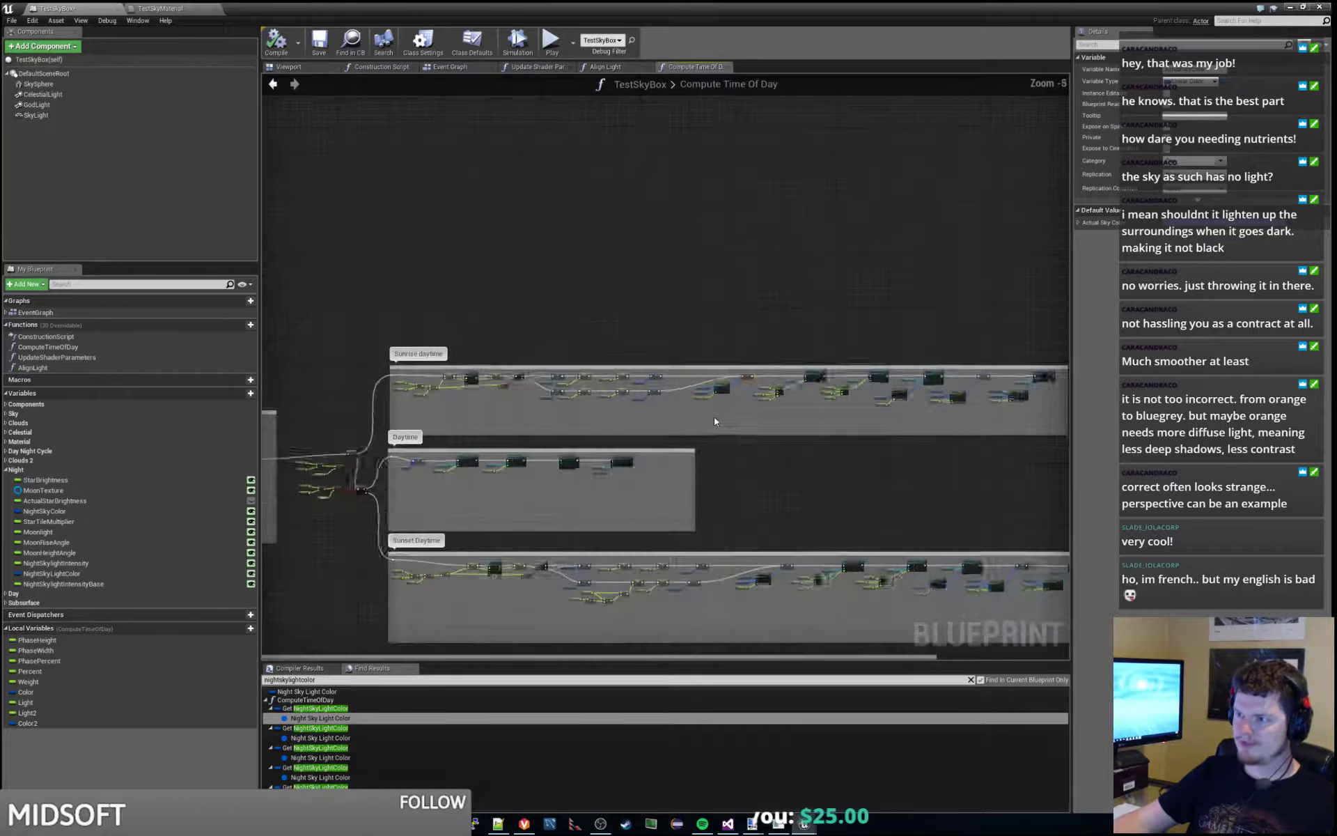
right_click_drag(797, 485, 646, 128)
right_click_drag(667, 452, 715, 186)
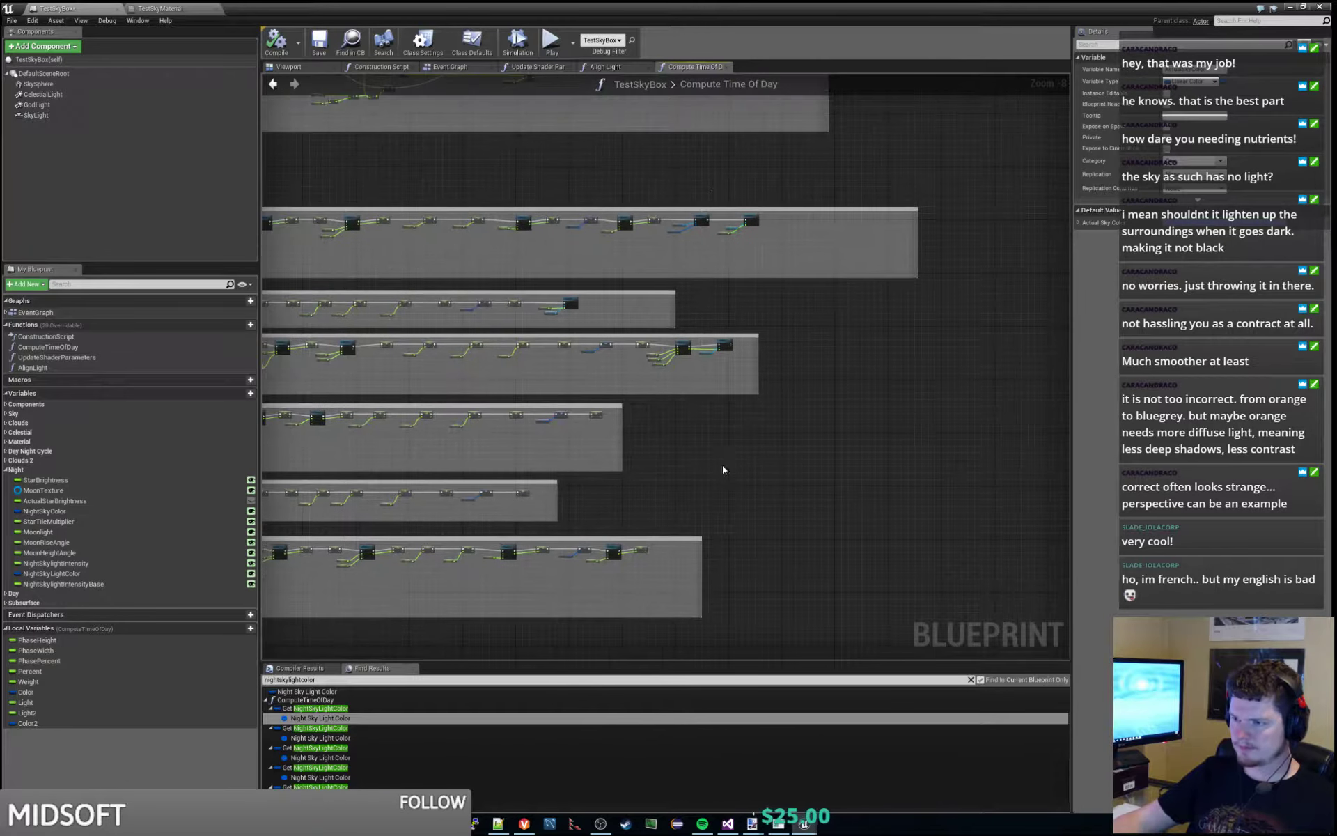
right_click_drag(637, 551, 750, 475)
scroll(827, 388, "up", 5)
scroll(828, 376, "up", 1)
right_click(652, 470)
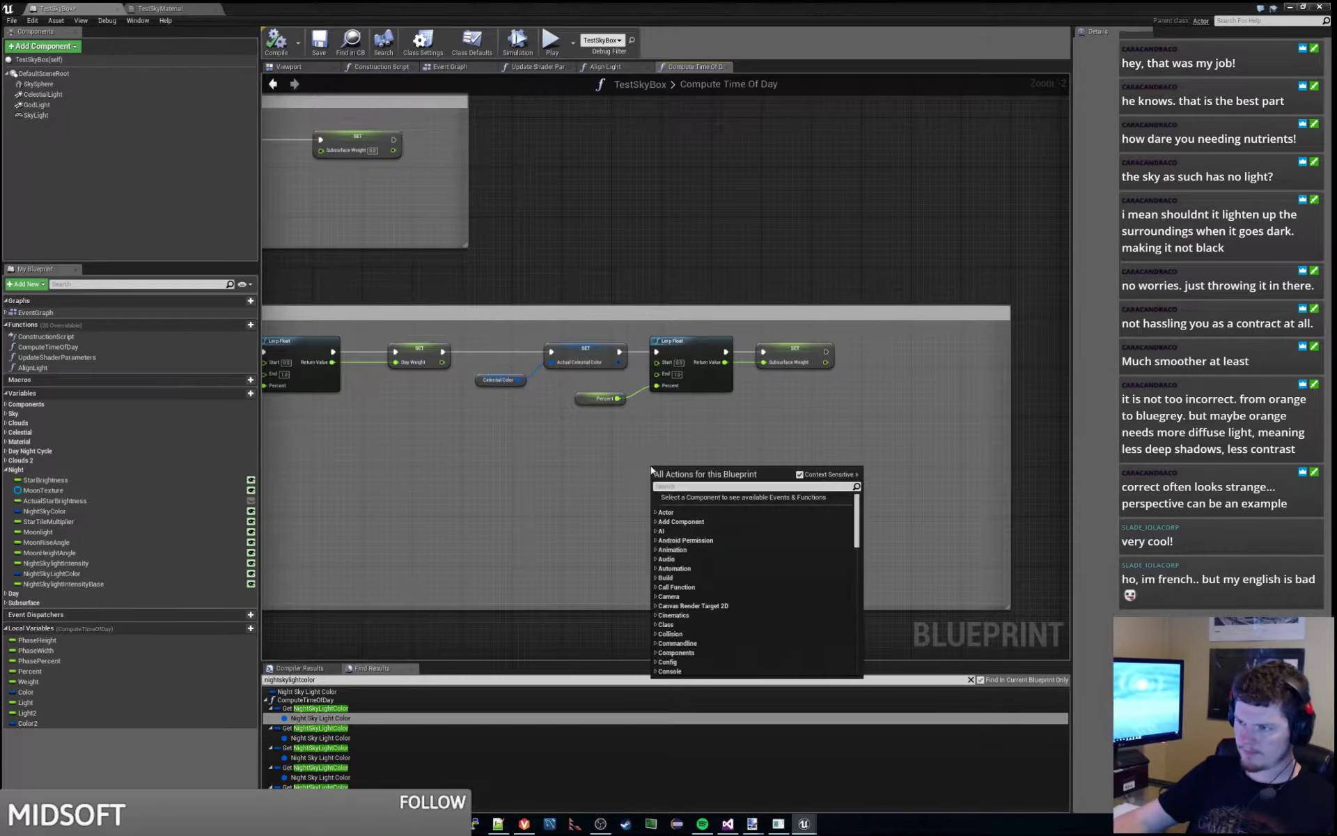
type("actualsky")
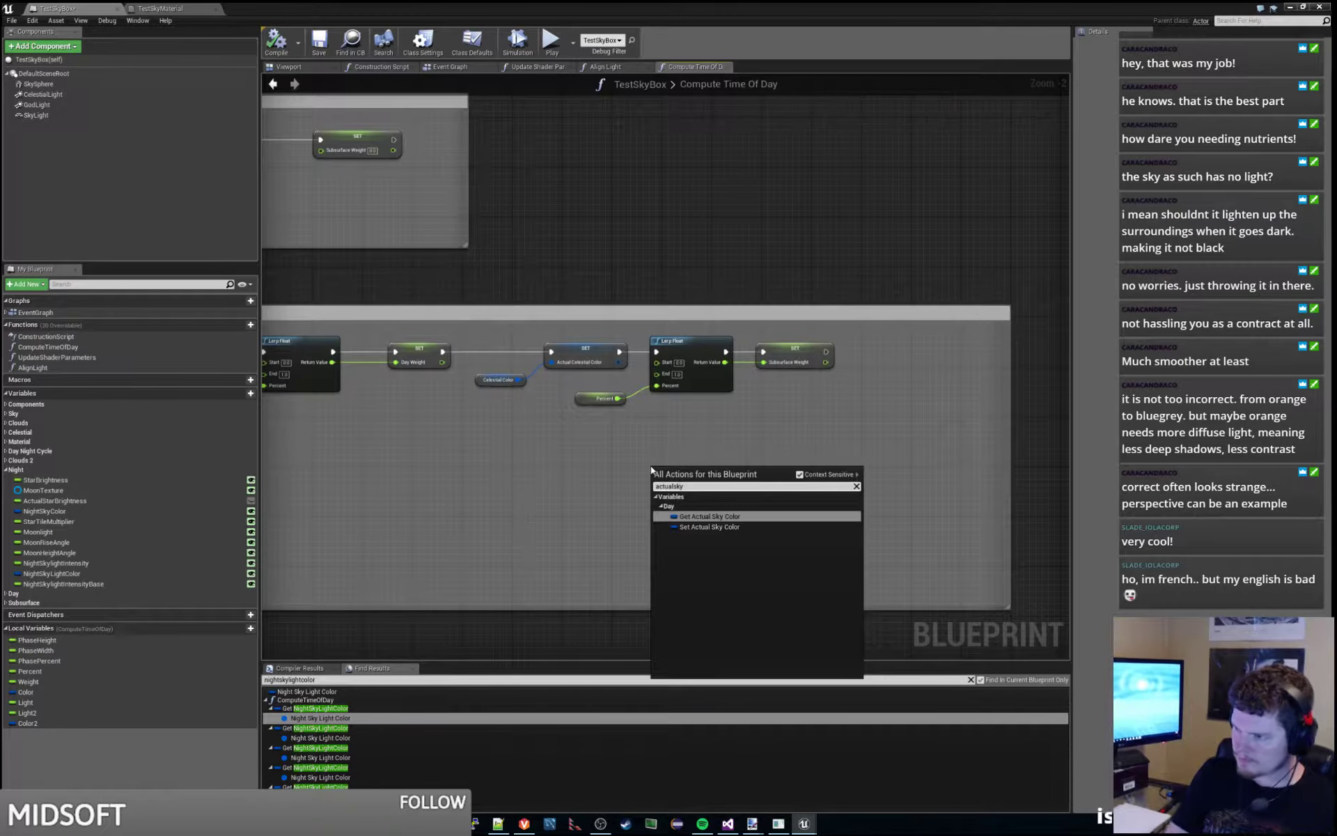
left_click(713, 527)
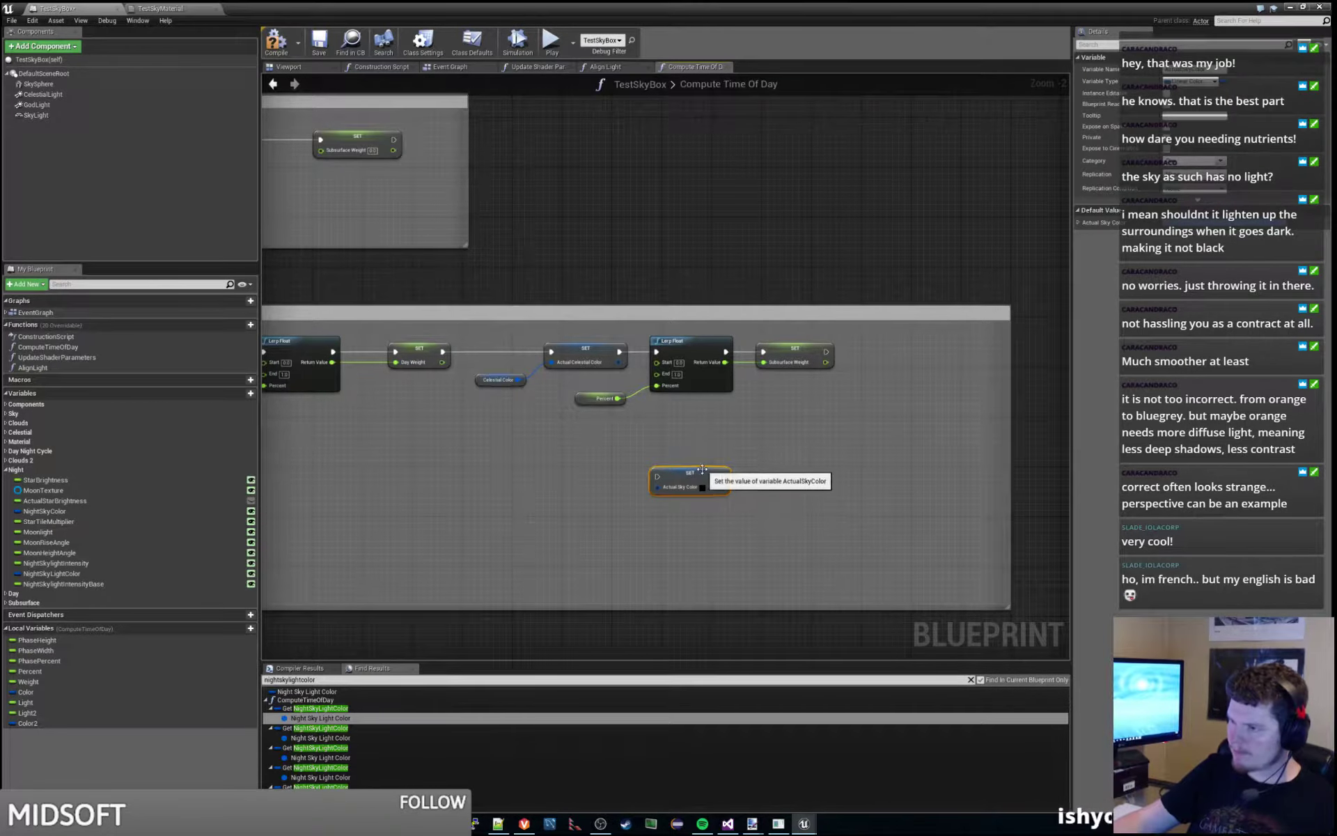
- Place the Set Actual Sky Color node after Set Subsurface Weight at the end of the RiseSun chain
left_click_drag(703, 472, 956, 352)
left_click(870, 417)
scroll(809, 419, "down", 1)
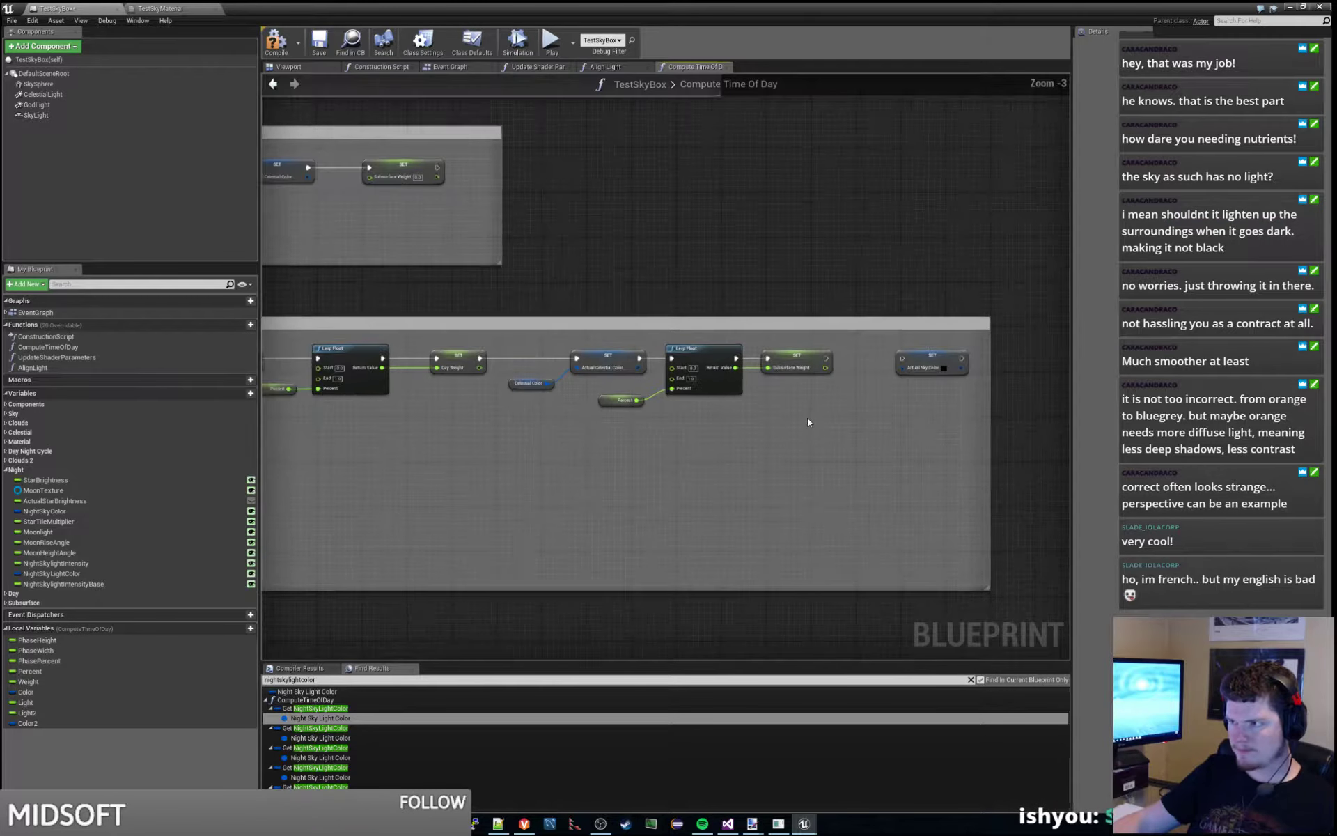
mouse_move(838, 431)
right_mouse_down()
mouse_move(767, 481)
mouse_move(846, 445)
right_mouse_up()
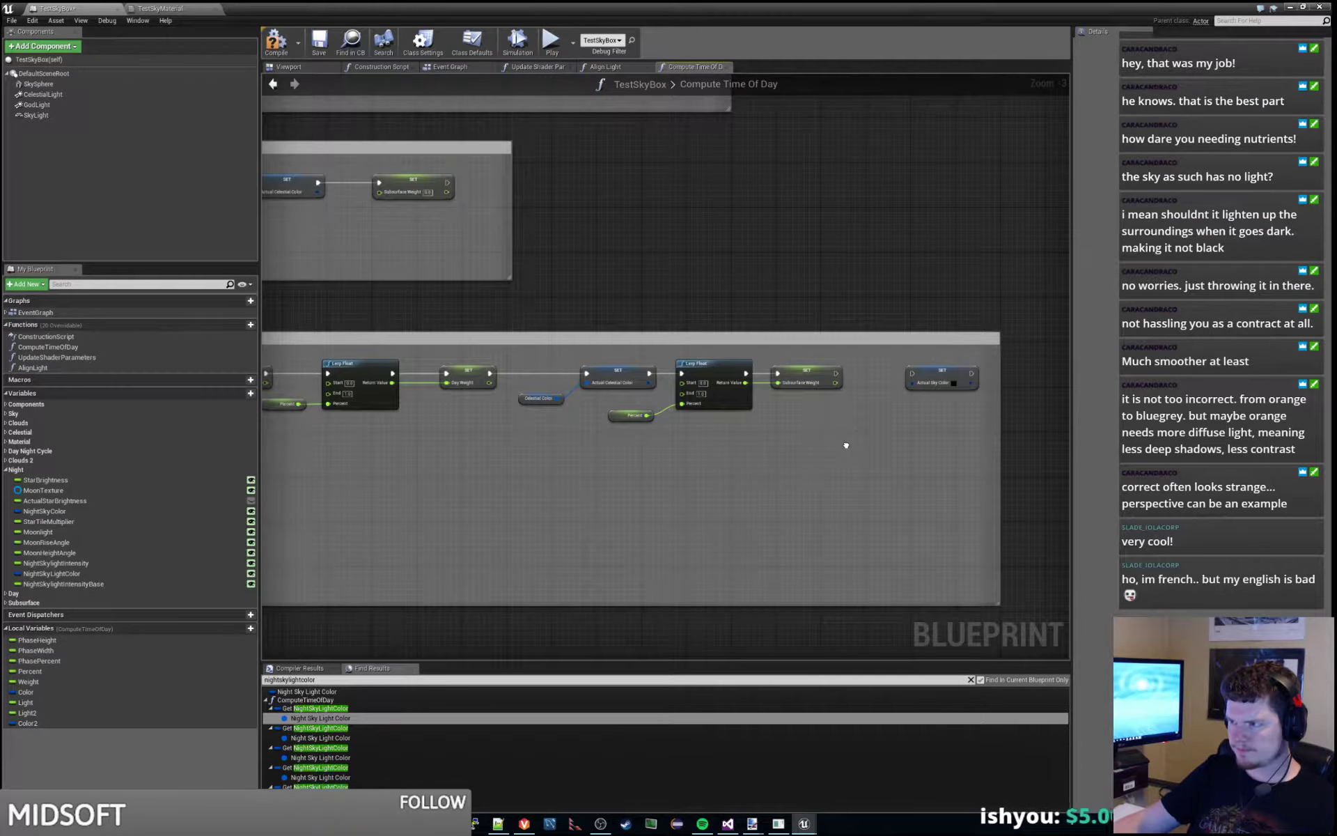
left_click_drag(933, 366, 921, 366)
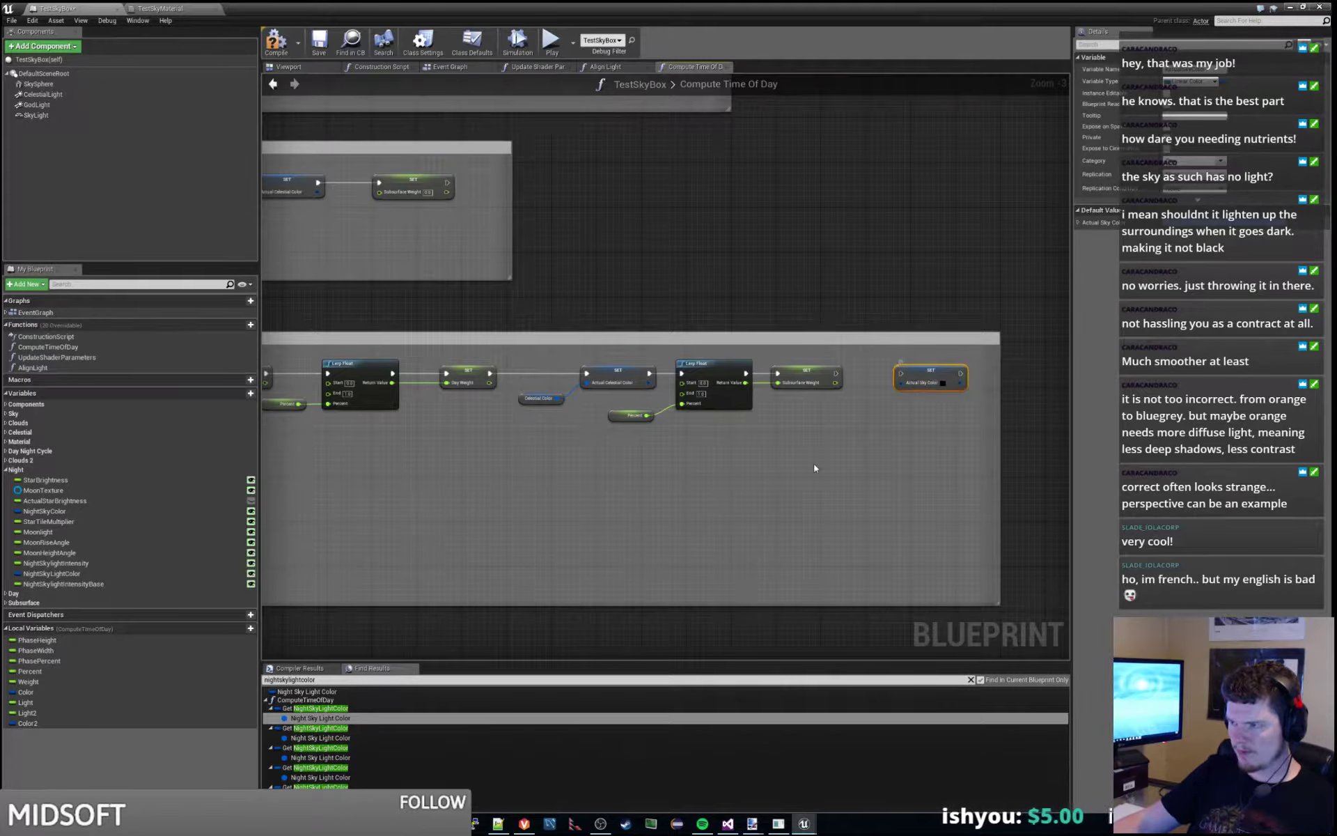
- Copy the Night Sky Color getter from the Sunrise Daytime section into the RiseSun section
scroll(489, 492, "down", 7)
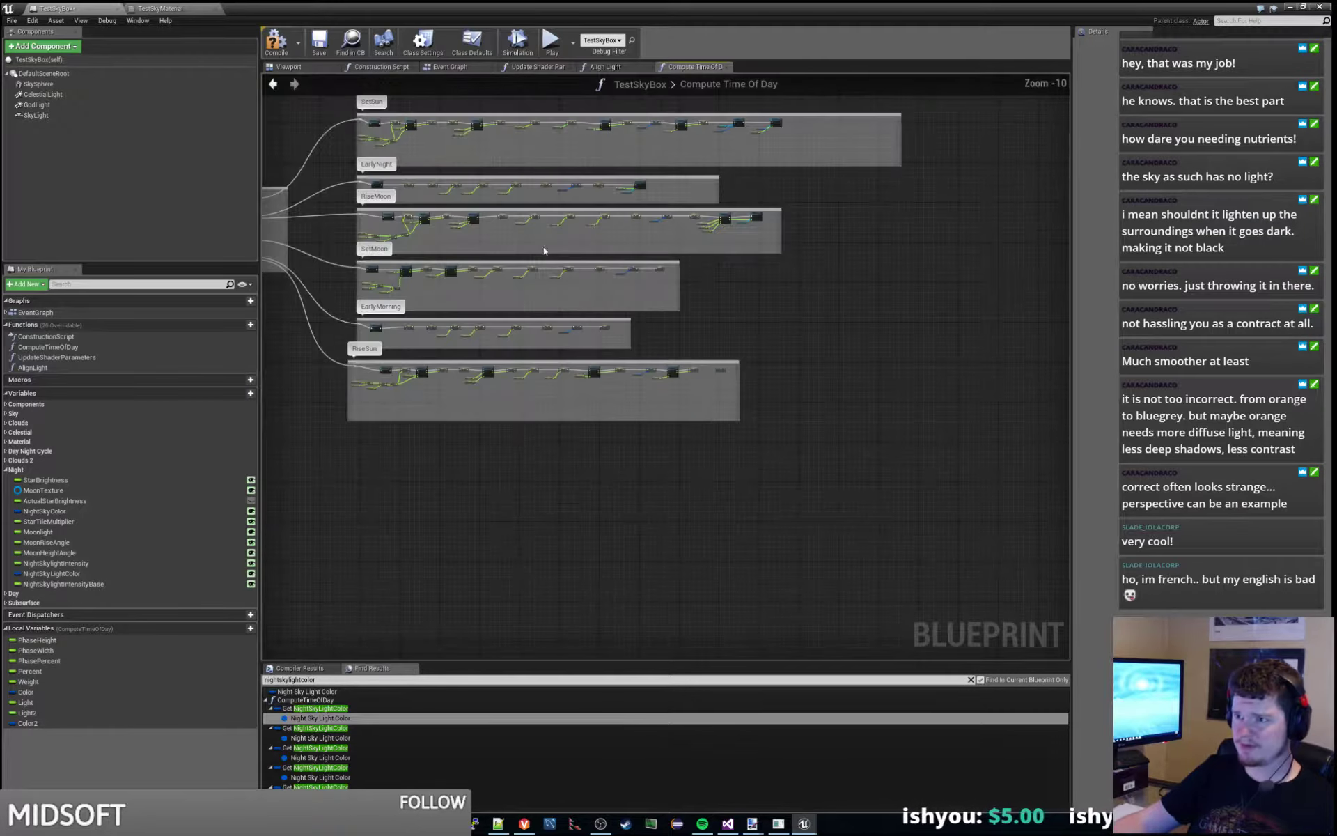
scroll(569, 278, "up", 9)
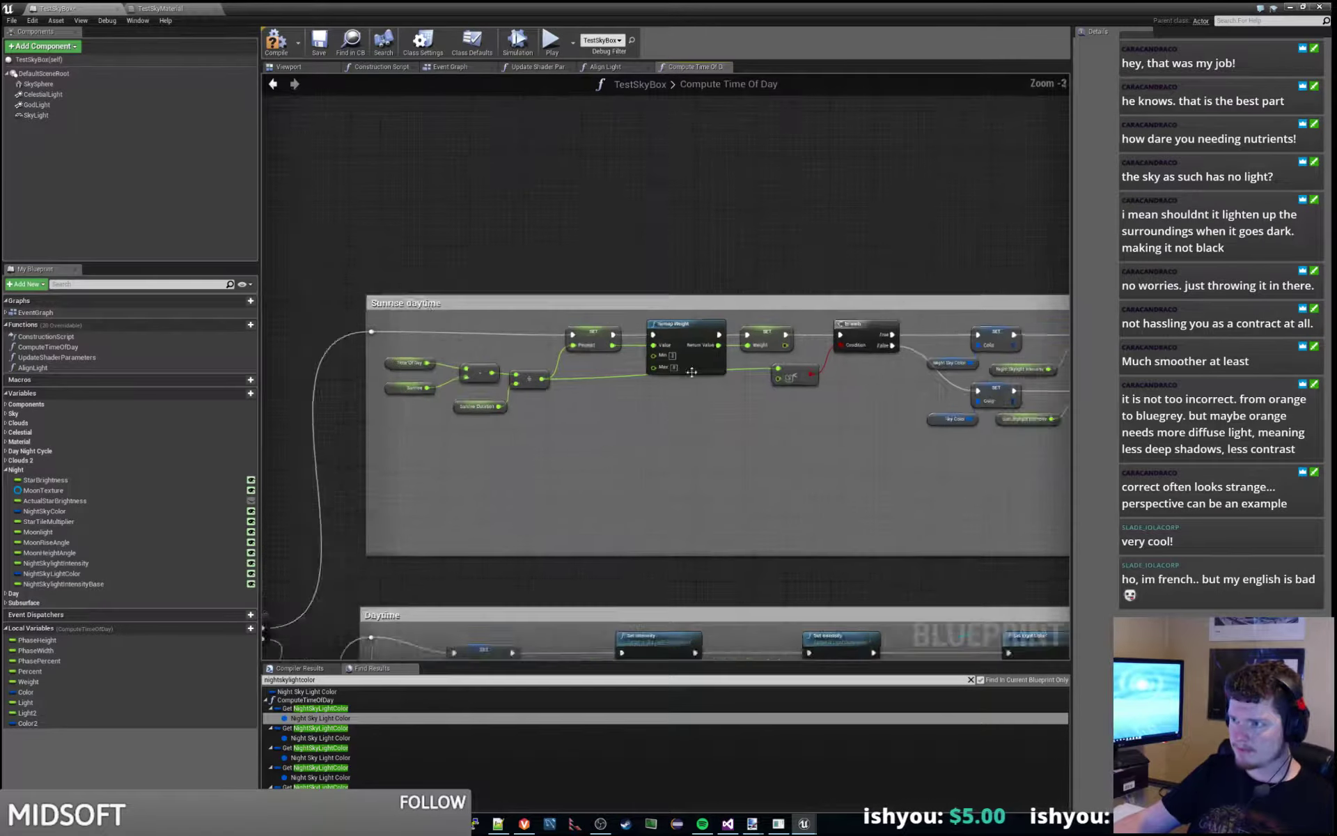
left_click(812, 350)
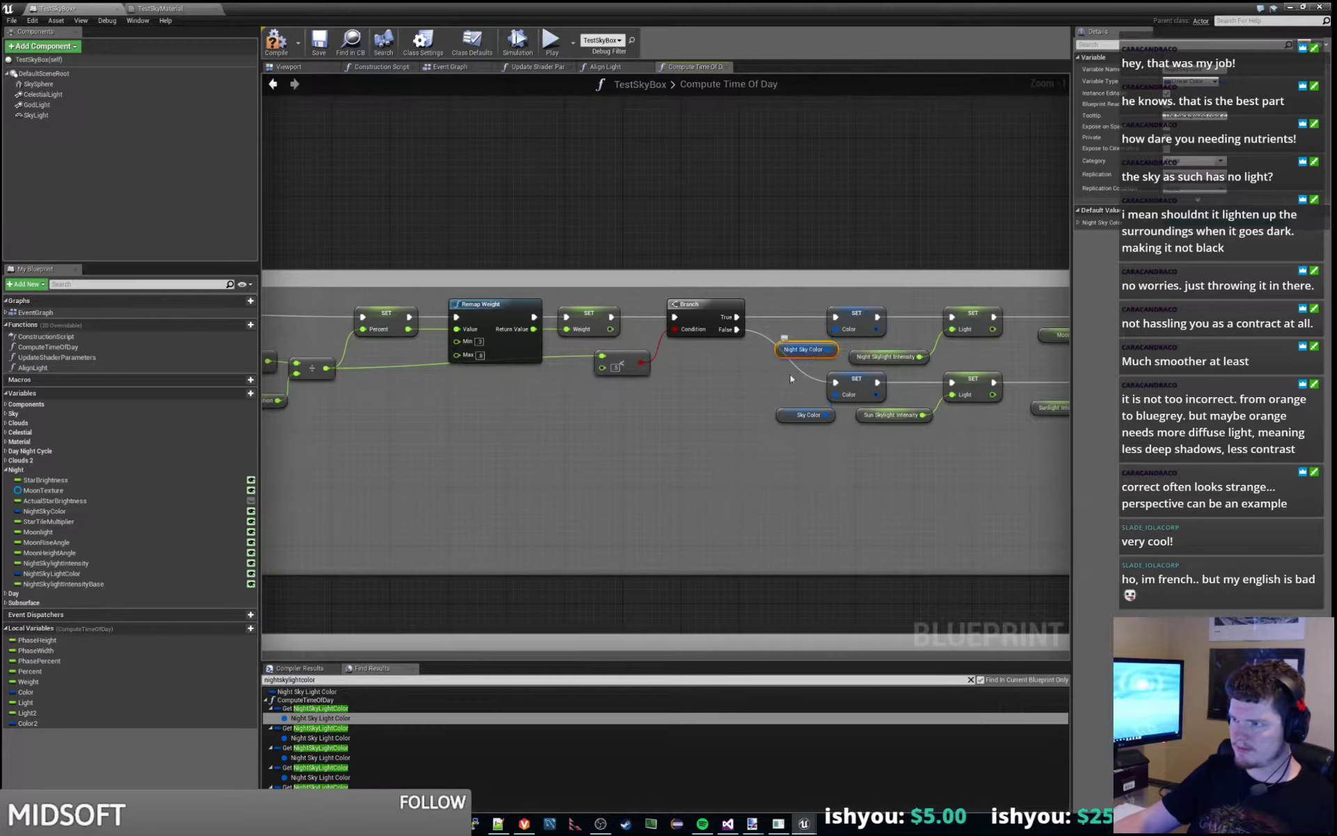
scroll(812, 350, "down", 7)
scroll(702, 447, "up", 7)
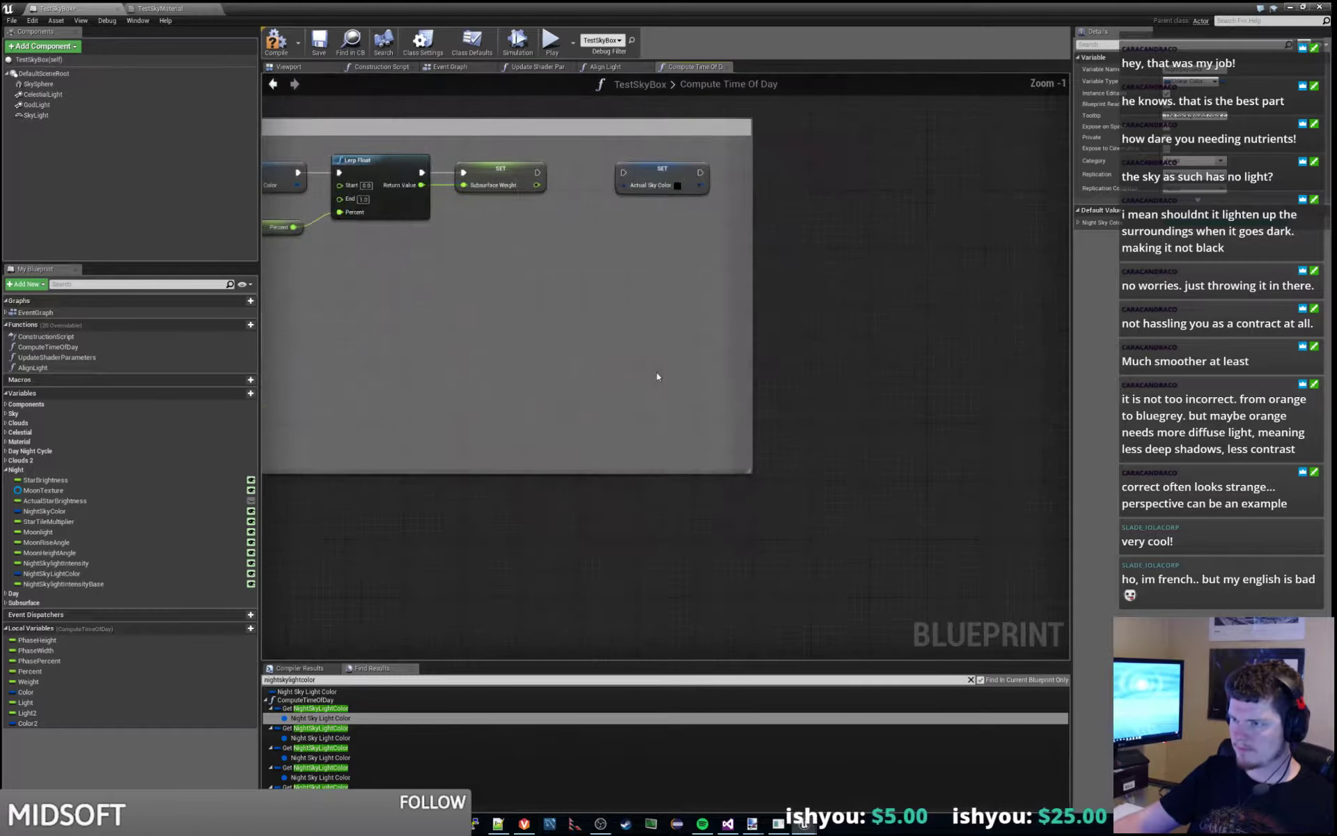
key("ctrl+v")
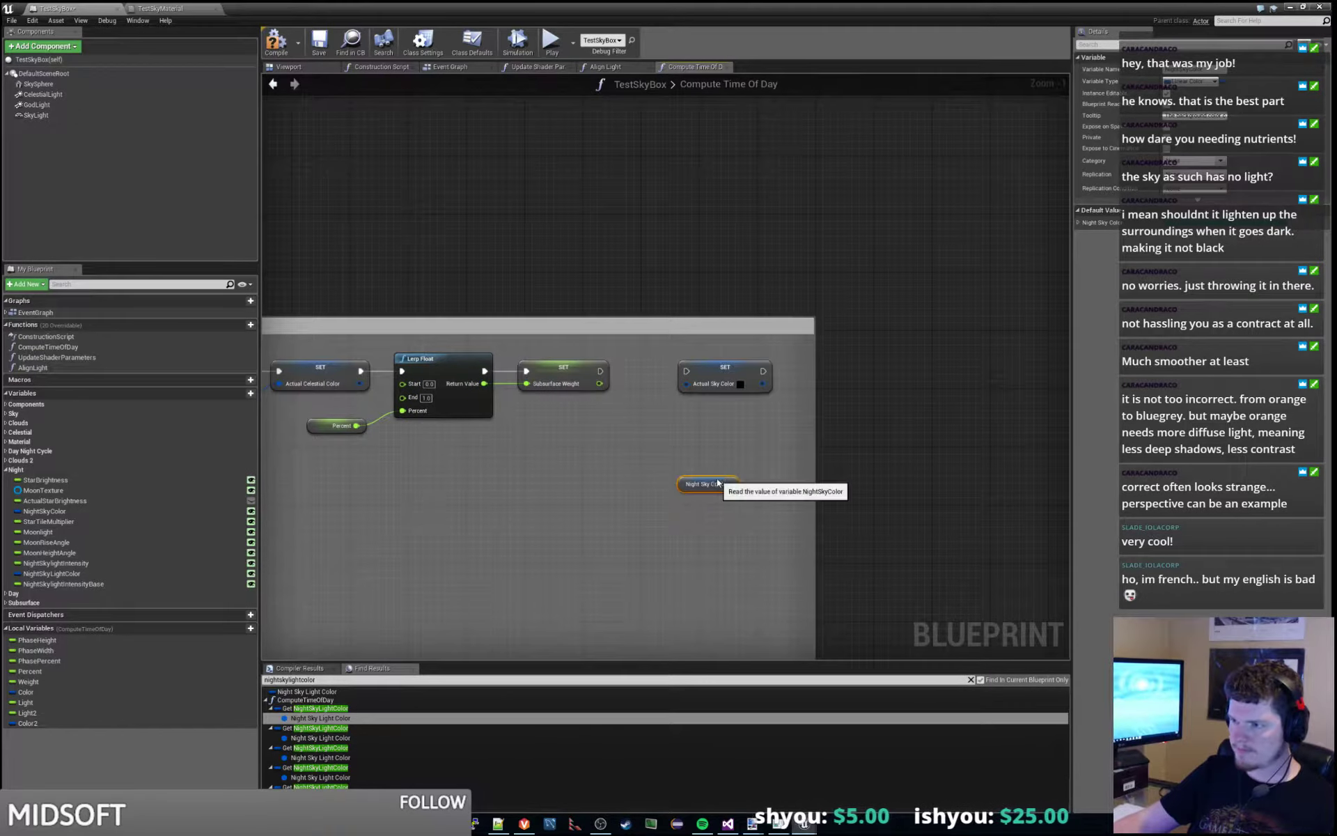
- Connect Night Sky Color to the Actual Sky Color input and link its execution from Set Subsurface Weight
left_click_drag(712, 481, 686, 383)
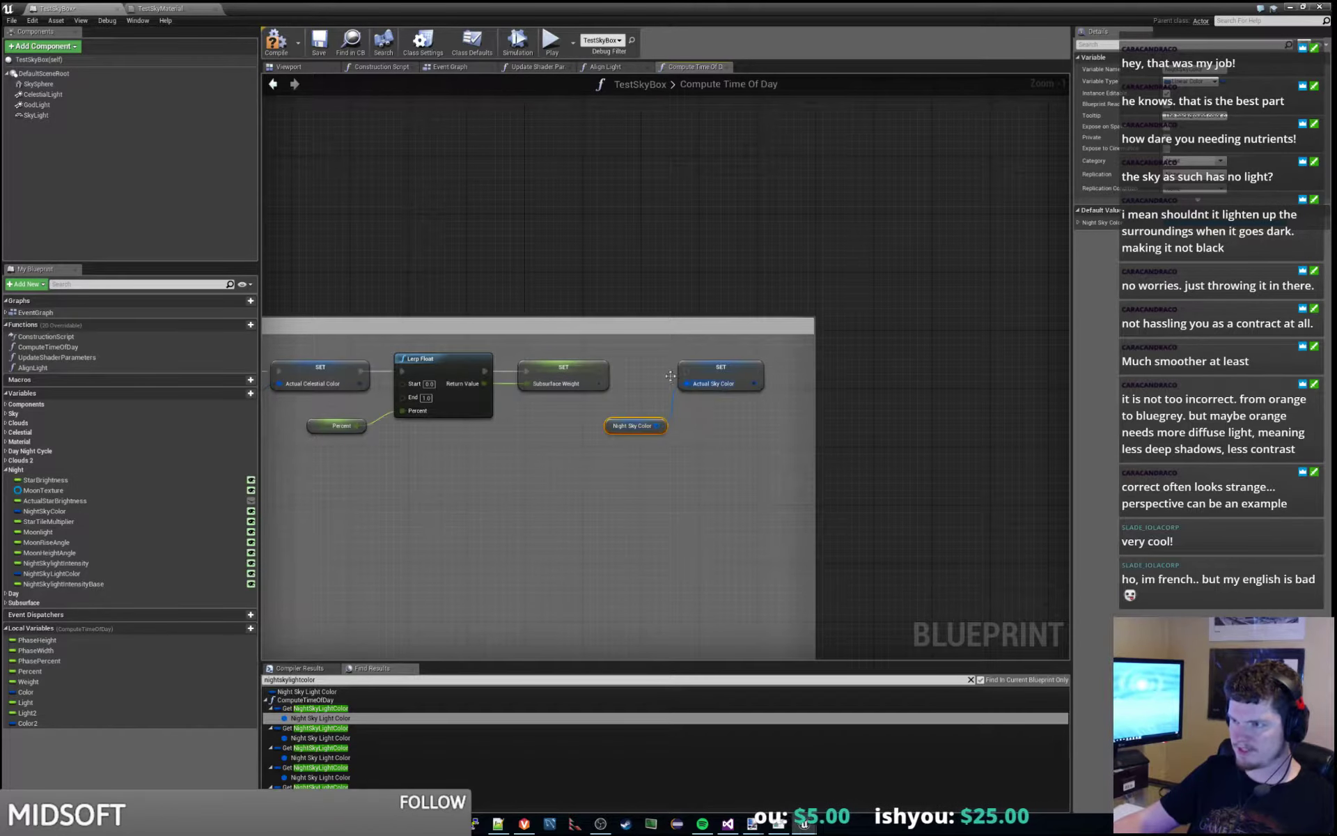
left_click_drag(600, 371, 687, 371)
left_click(697, 350)
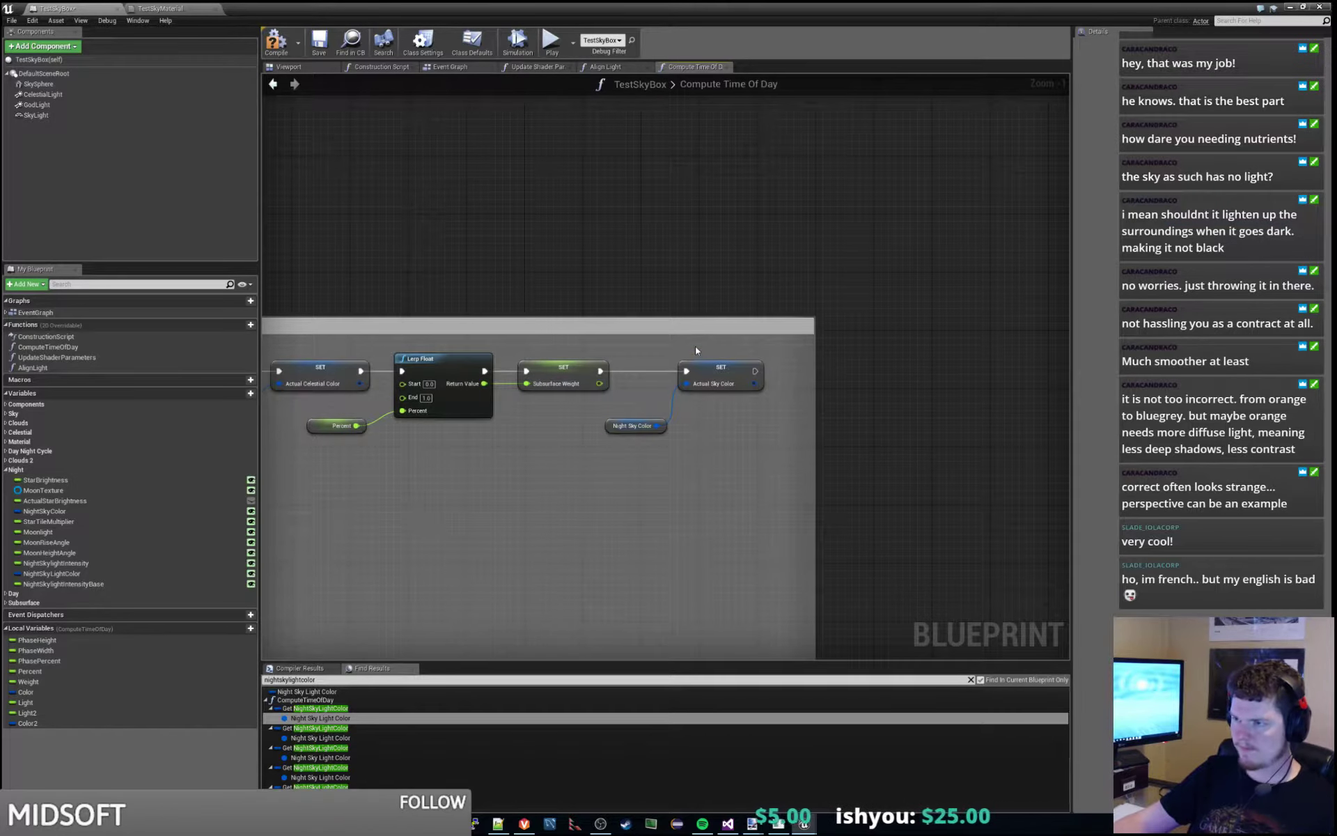
- Switch to the level editor and play the level twice, moving the character around to check the sky and lighting
left_click_drag(612, 8, 1336, 174)
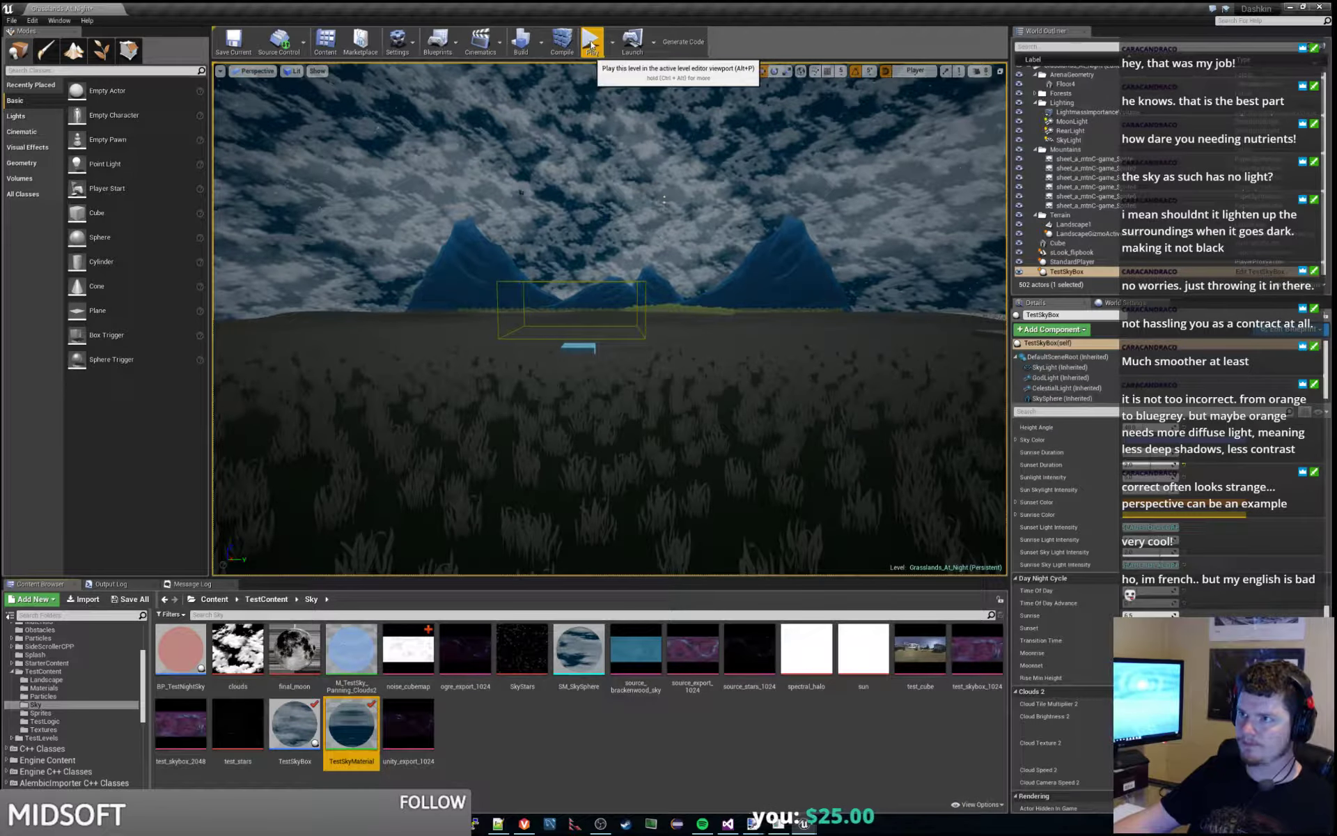
left_click(591, 43)
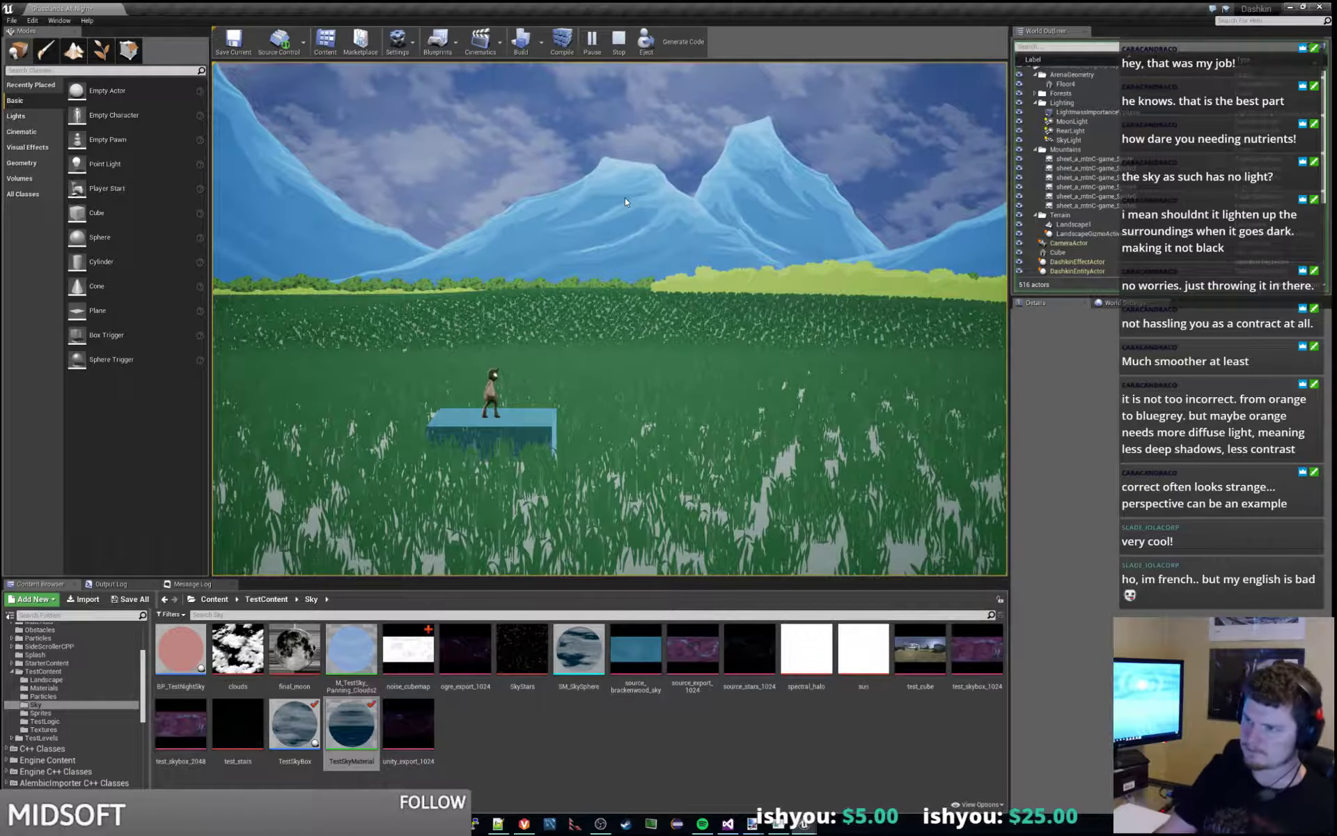
key("d")
key("d")
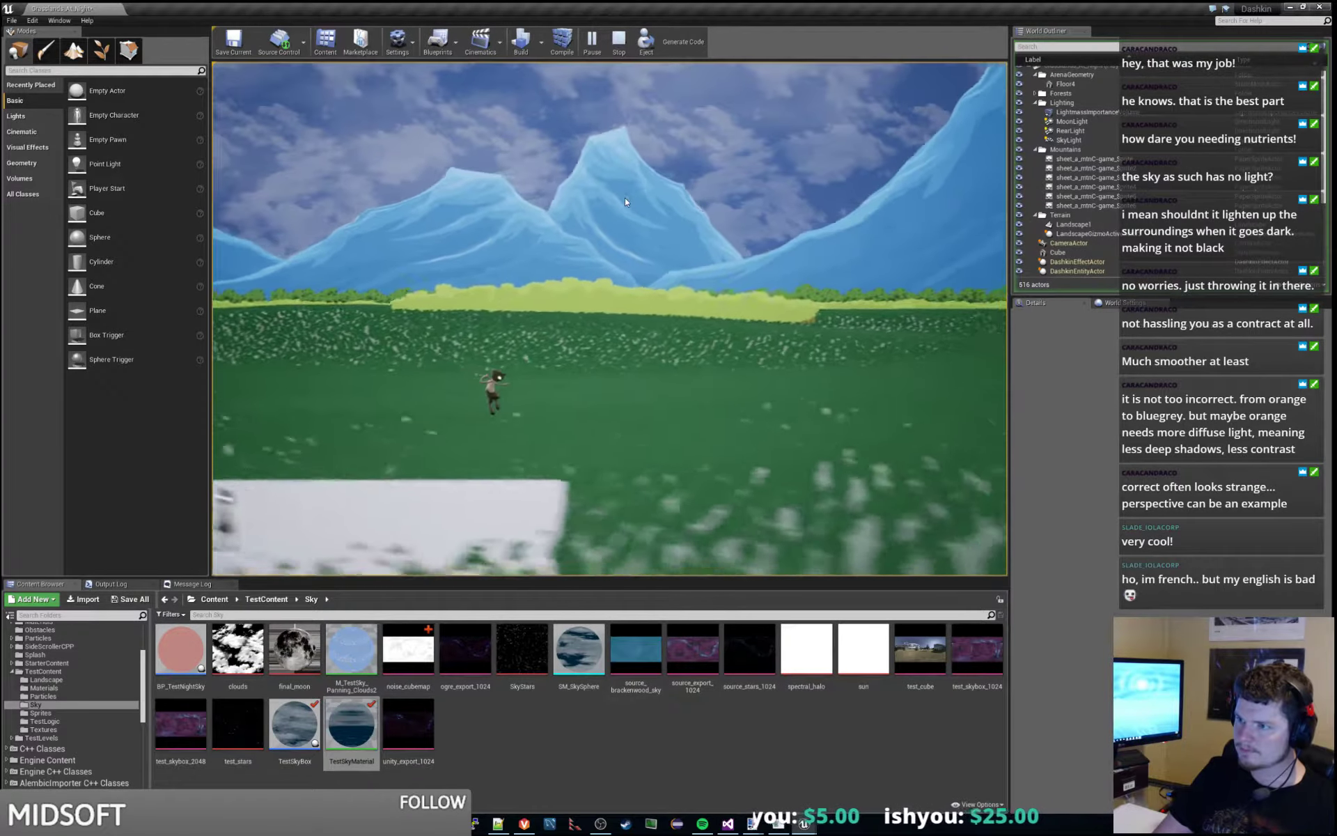
key("a")
key("space")
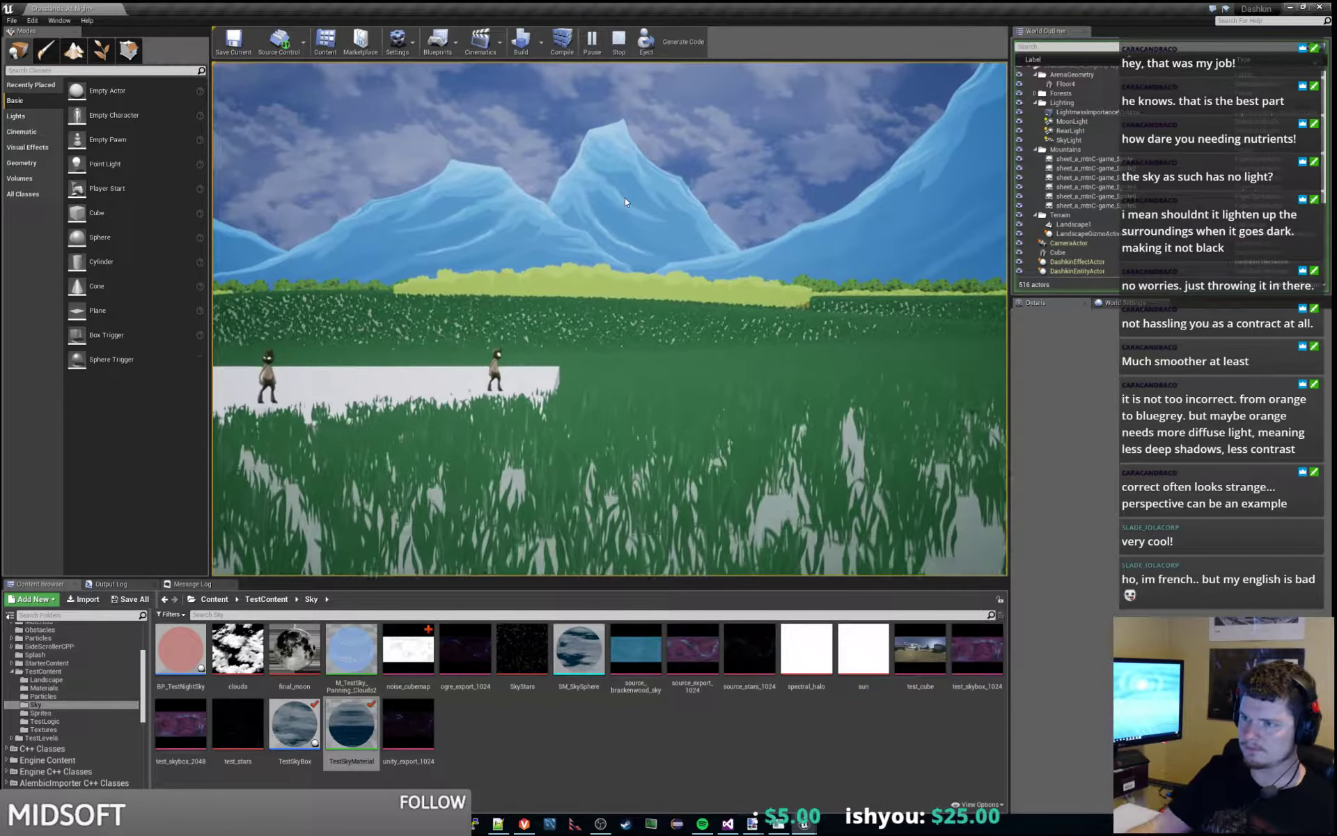
key("Escape")
left_click(589, 44)
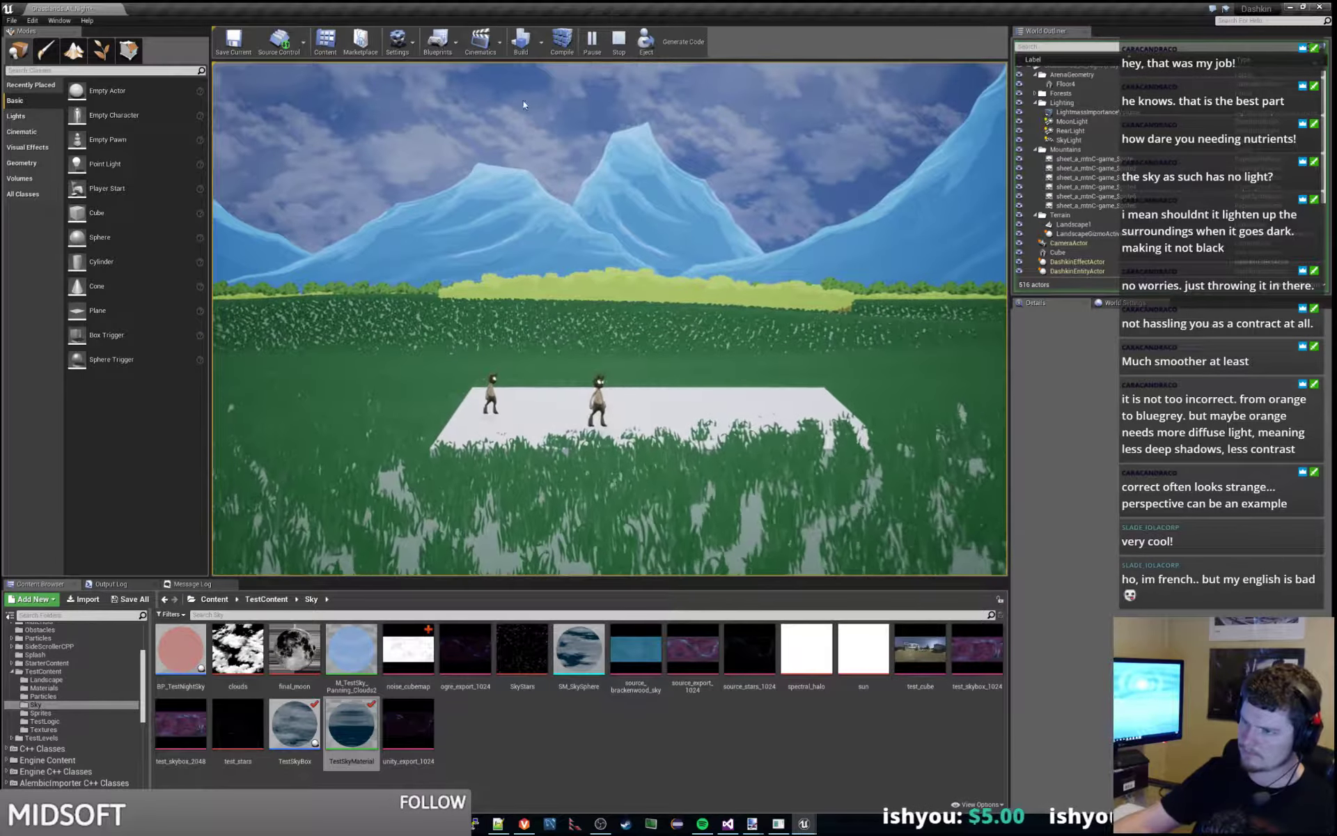
key("Escape")
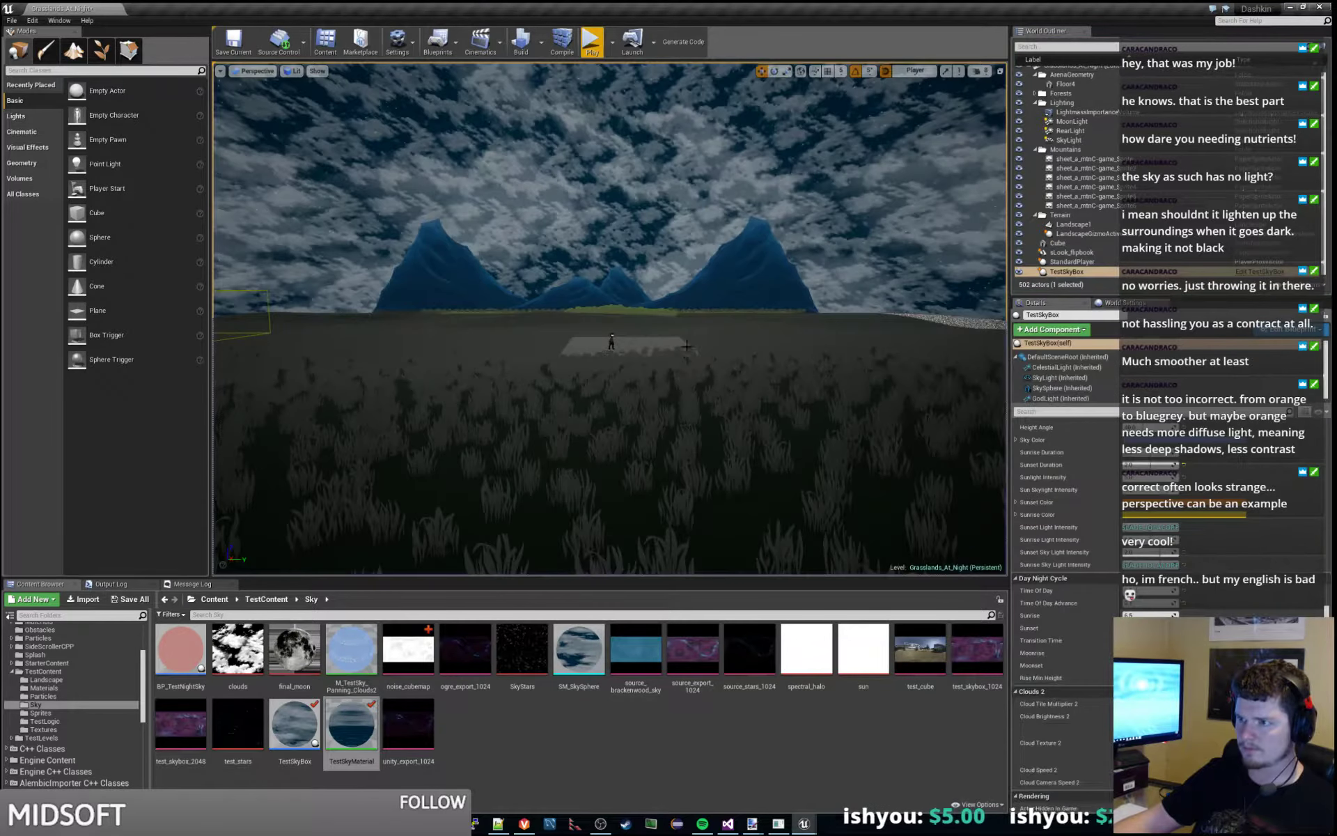
- Tilt the Floor4 platform slightly about its Y axis and lower it a little toward the grass
right_click_drag(610, 318, 376, 356)
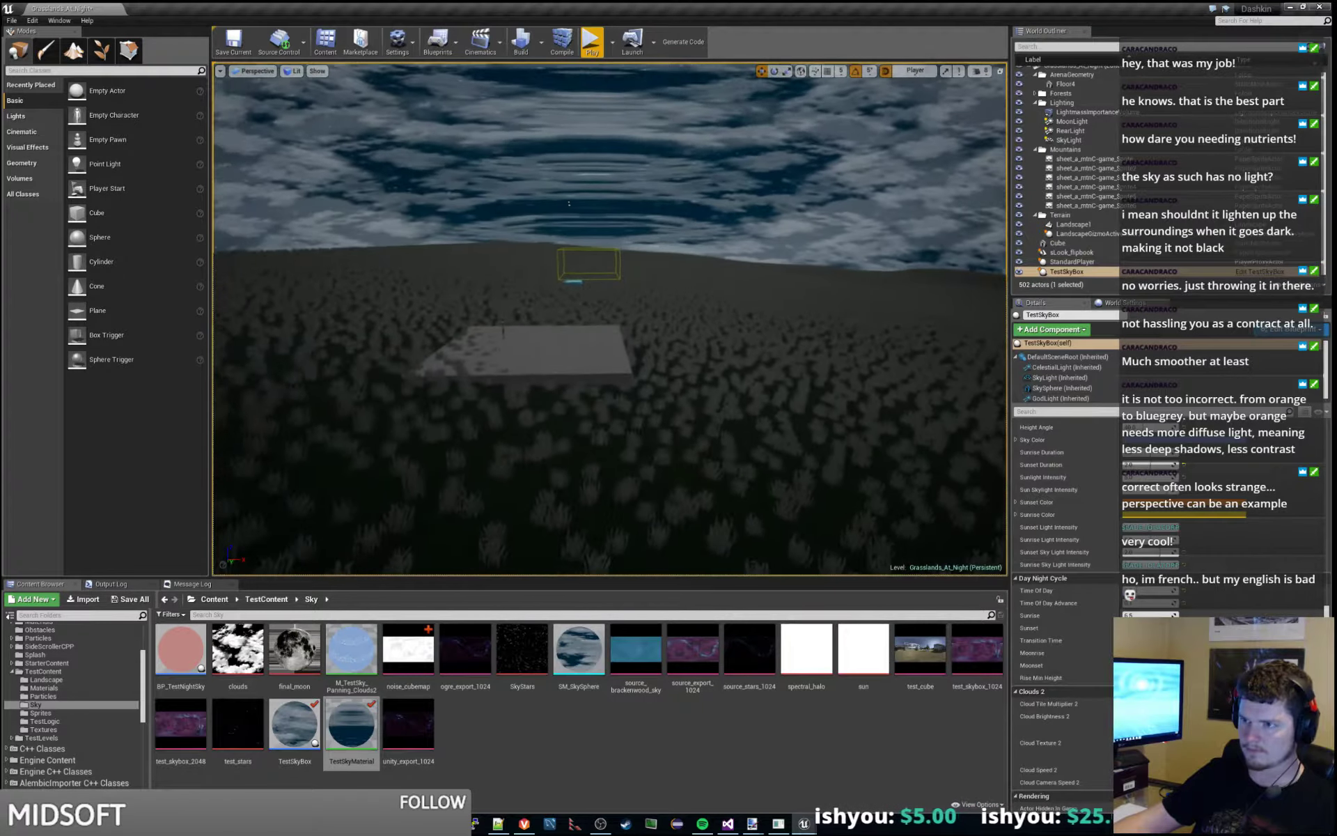
left_click(594, 348)
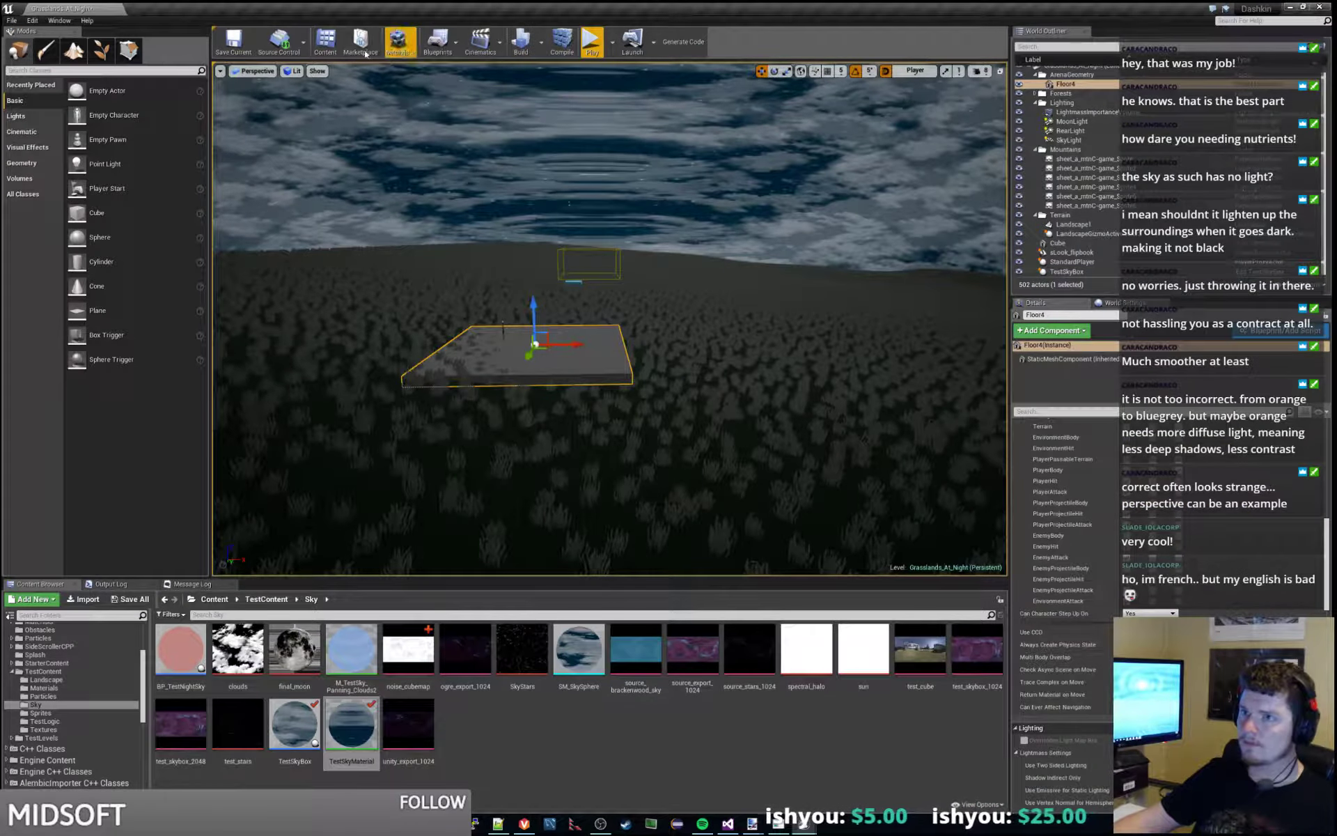
left_click(774, 71)
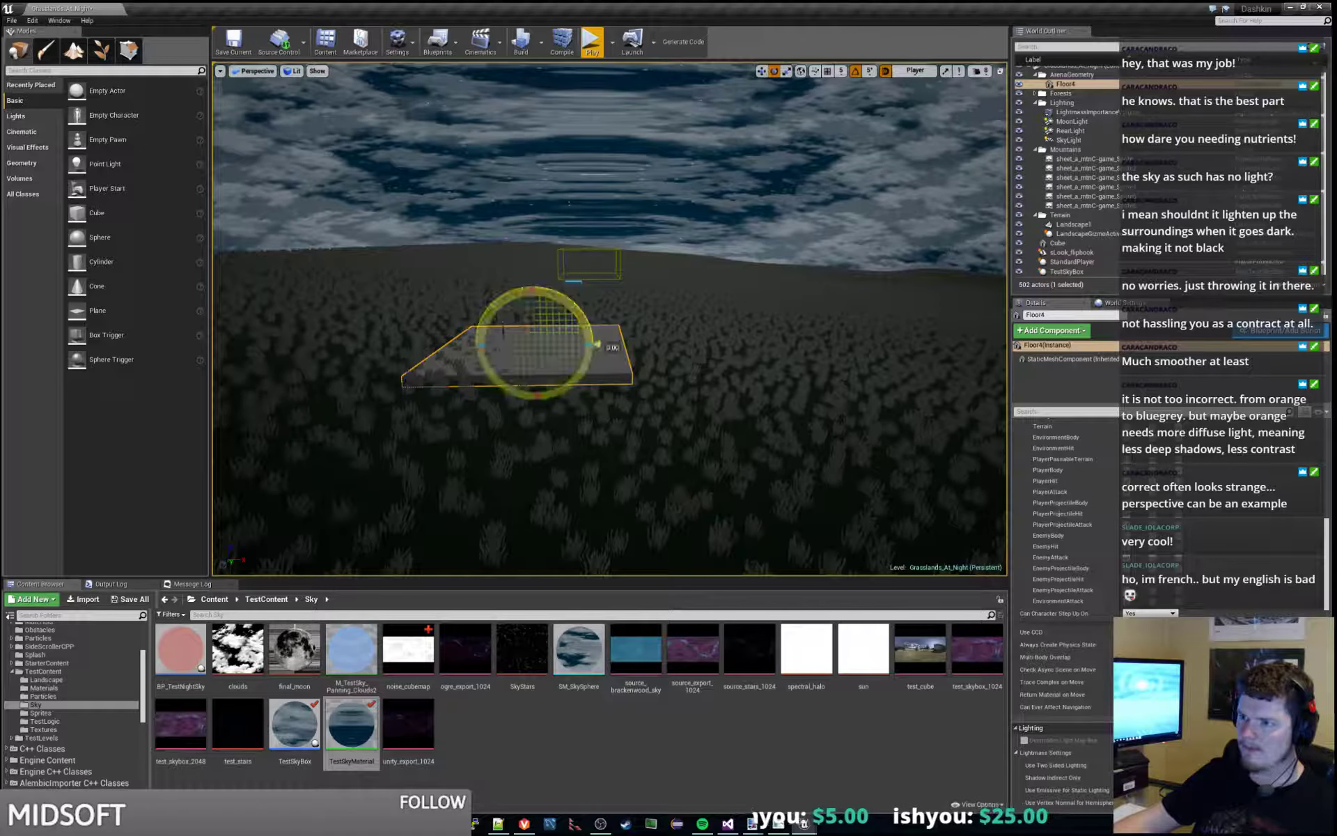
left_click_drag(591, 345, 597, 351)
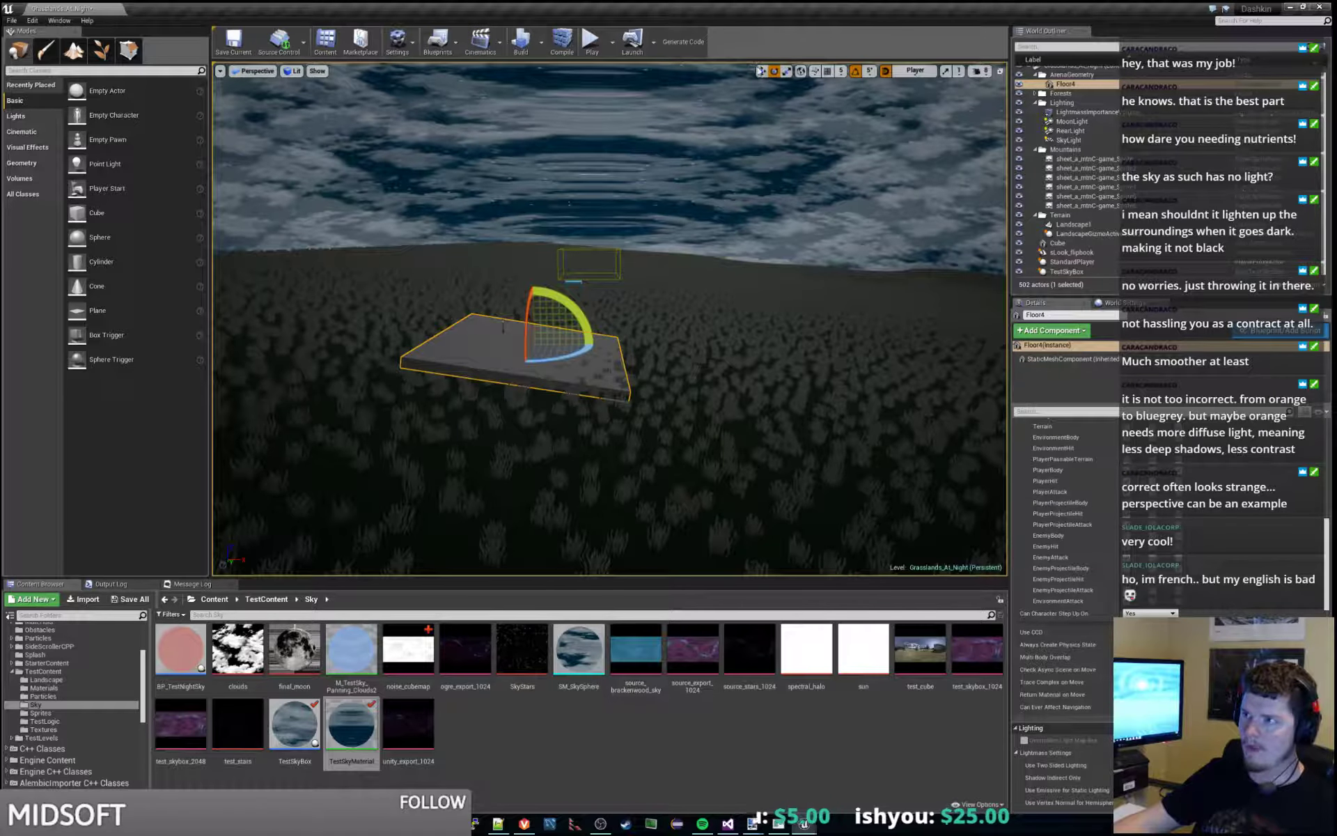
left_click(762, 71)
left_click_drag(536, 300, 538, 308)
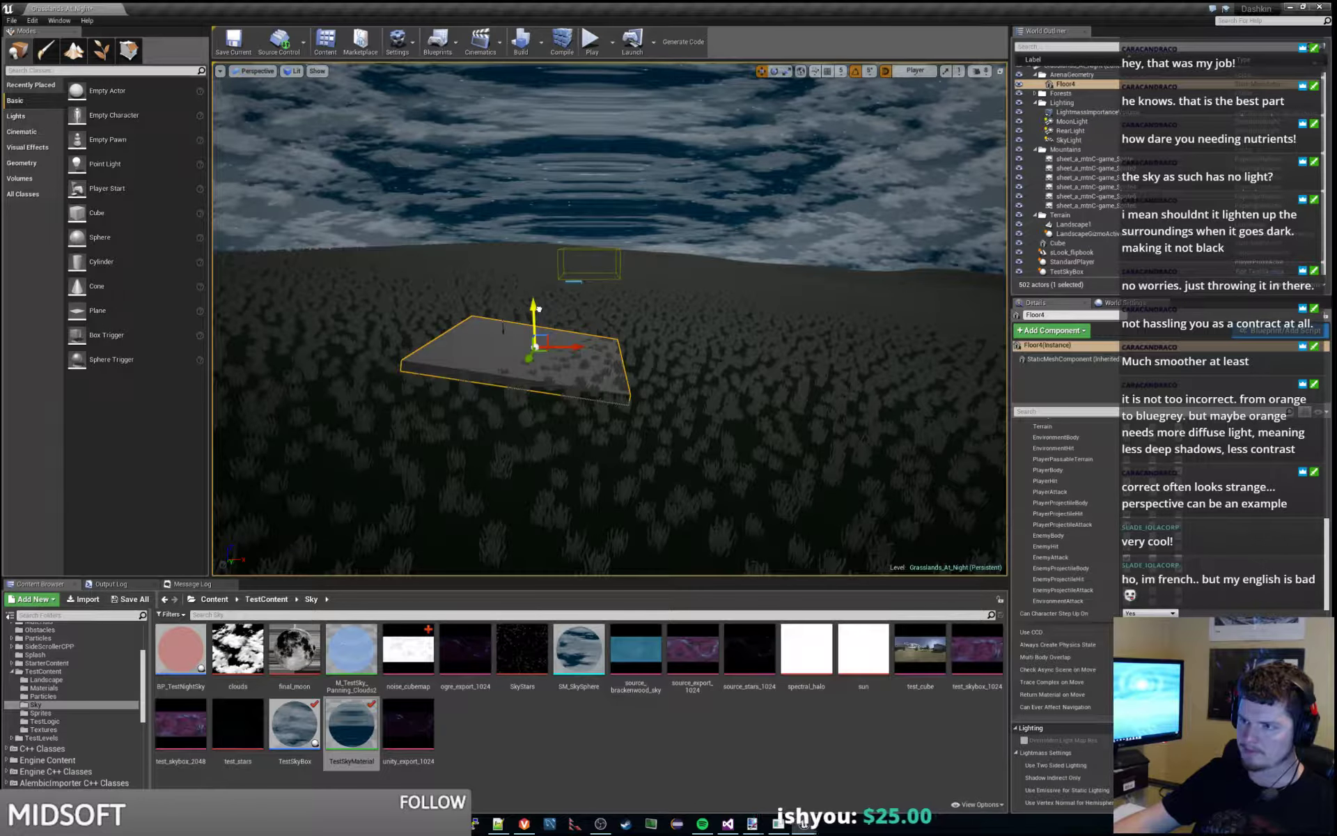
- Play the level and run the character across the tilted Floor4 platform, ending the session after the check
left_click(591, 40)
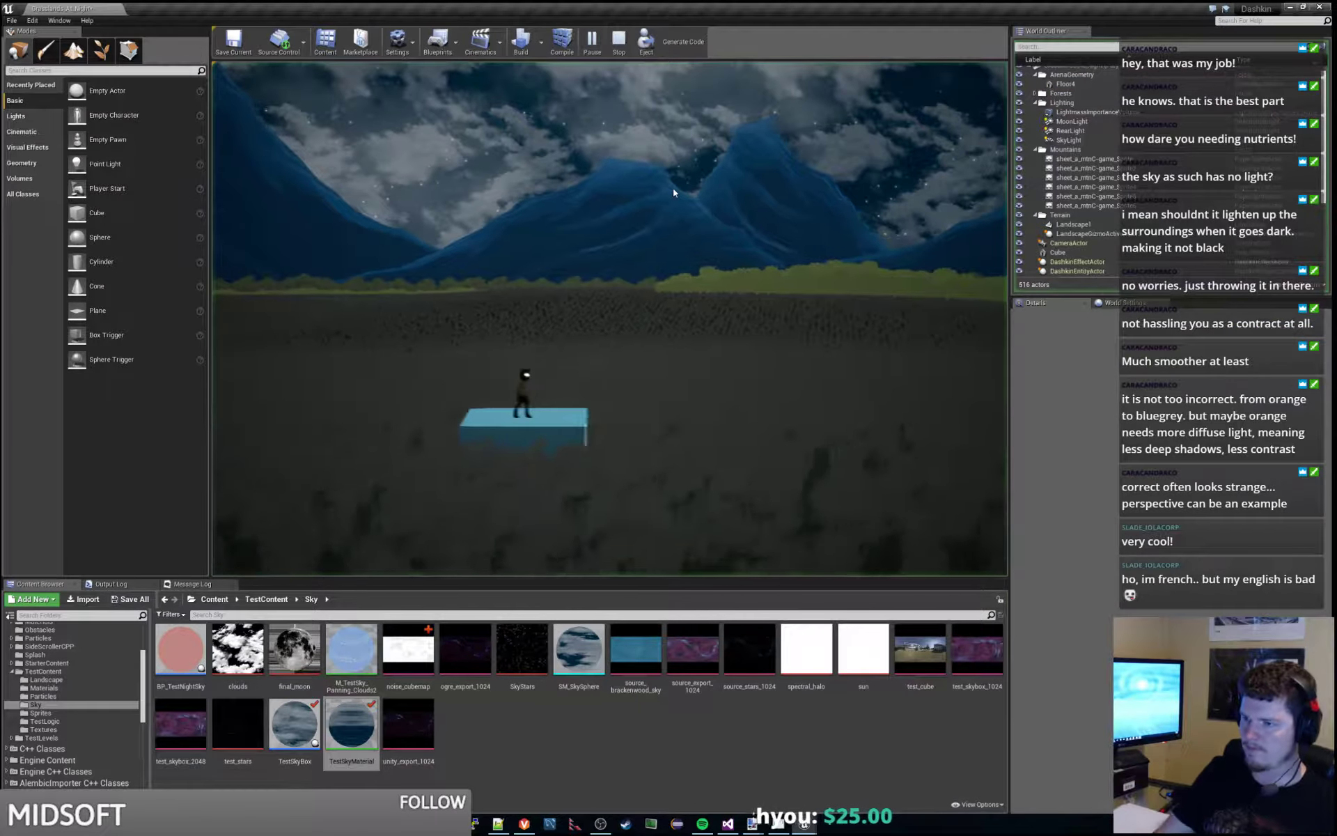
key("d")
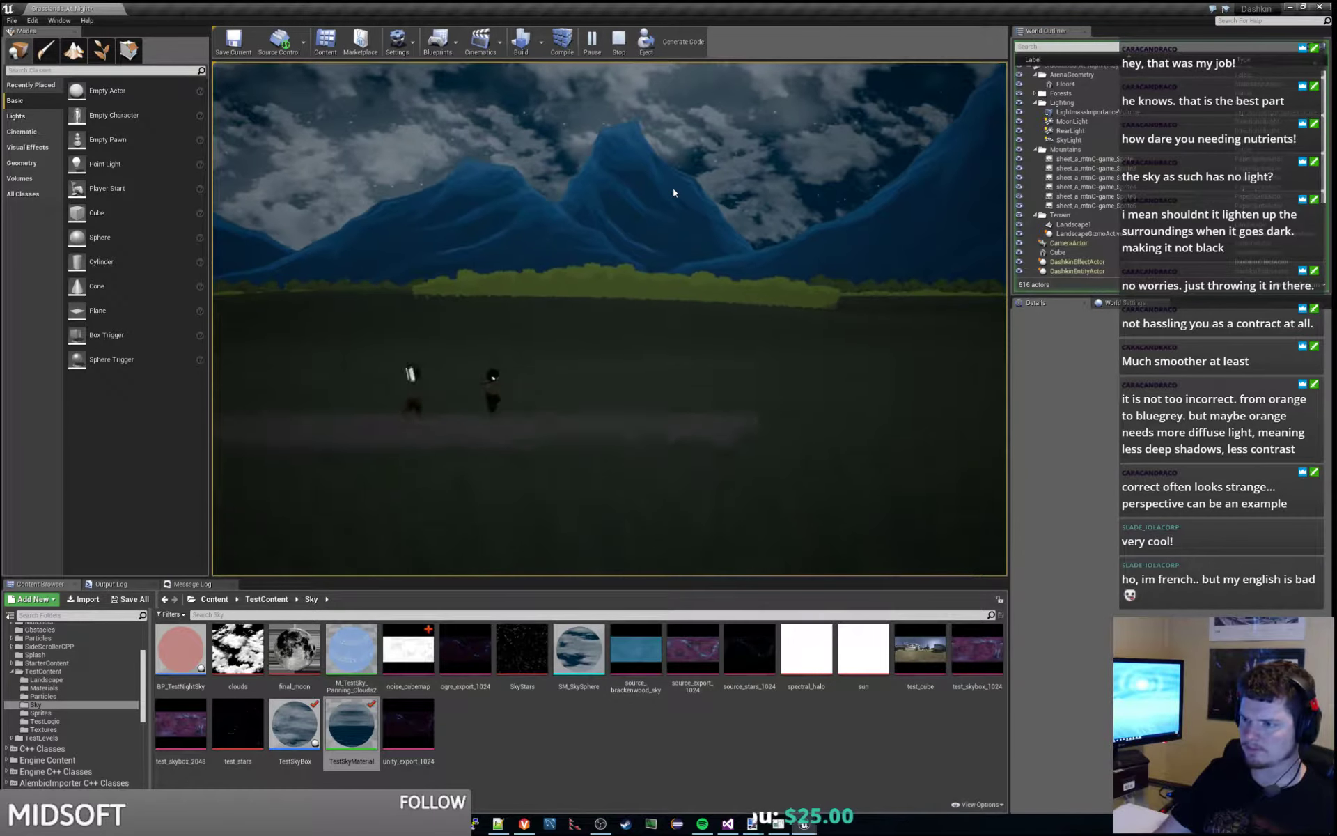
key("Escape")
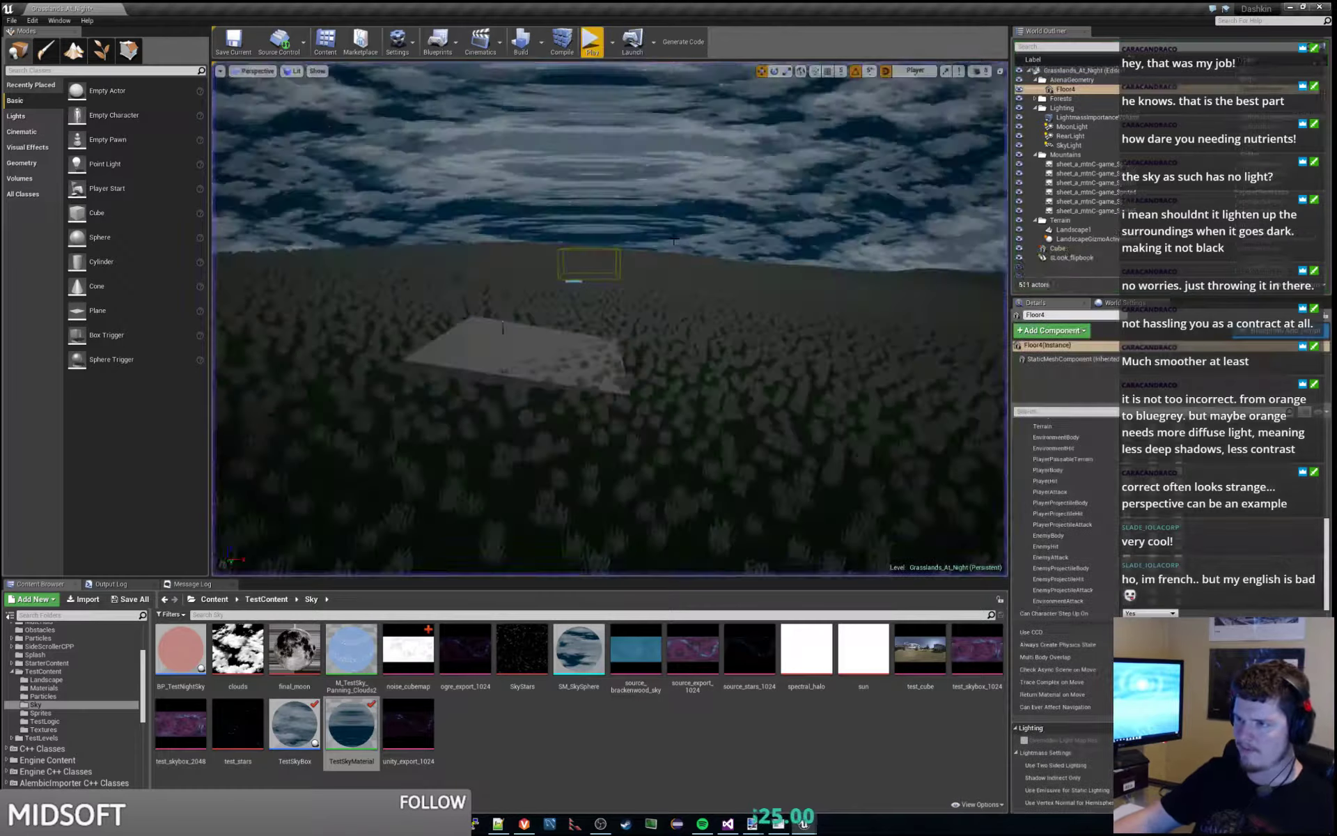
- Rotate the Floor4 platform 15 degrees about its Y axis
right_click_drag(581, 342, 446, 355)
key("d")
left_click(773, 70)
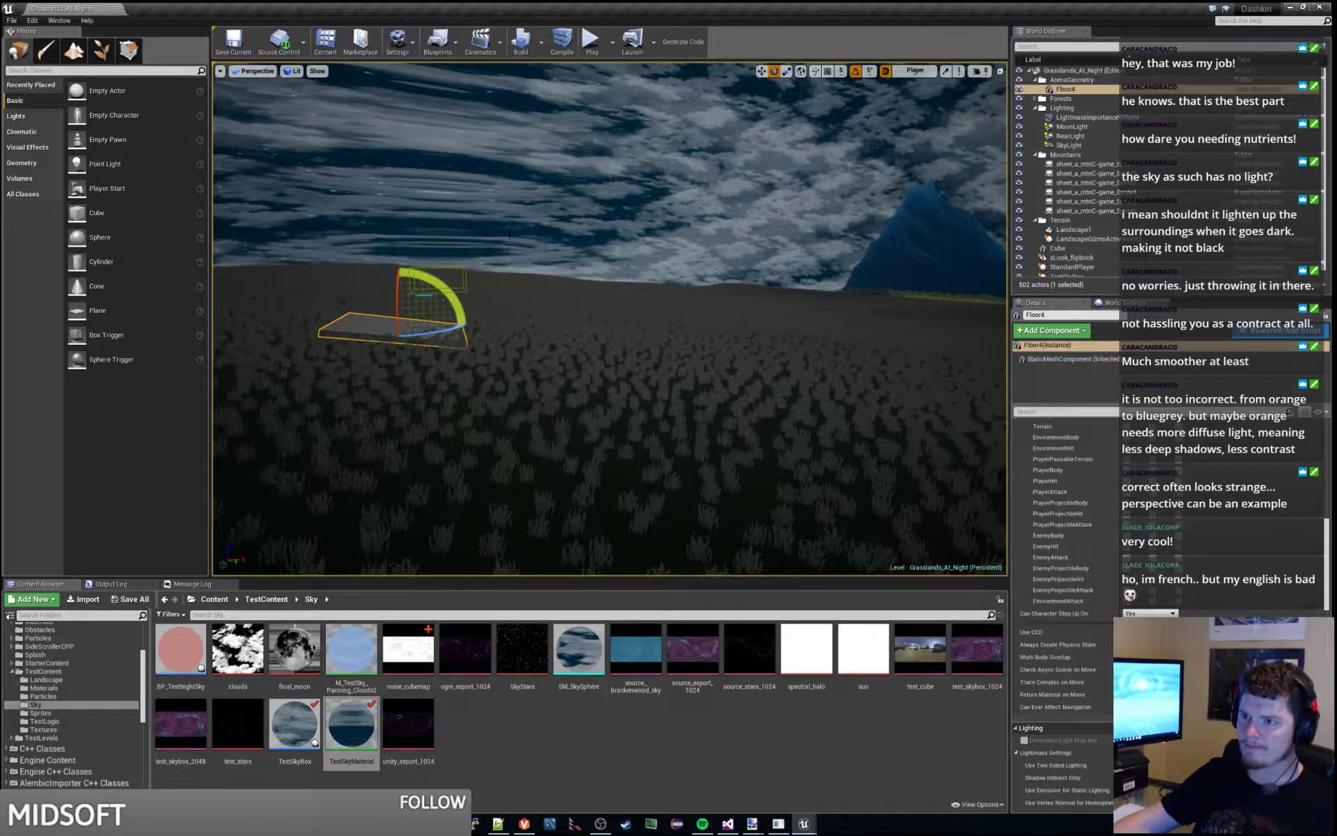
left_click_drag(448, 286, 491, 314)
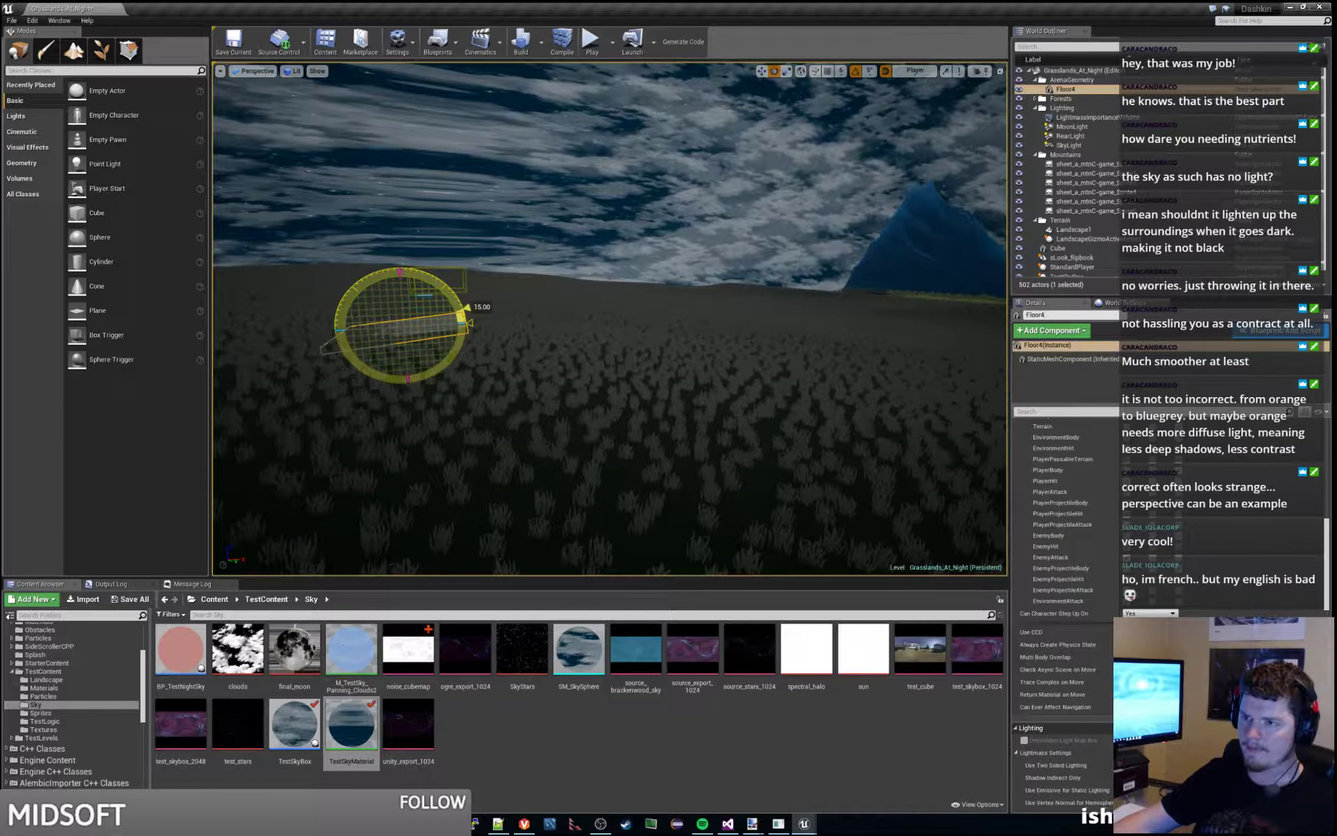
- Play the level, run the character onto the tilted Floor4 platform, and pause the session
left_click(590, 42)
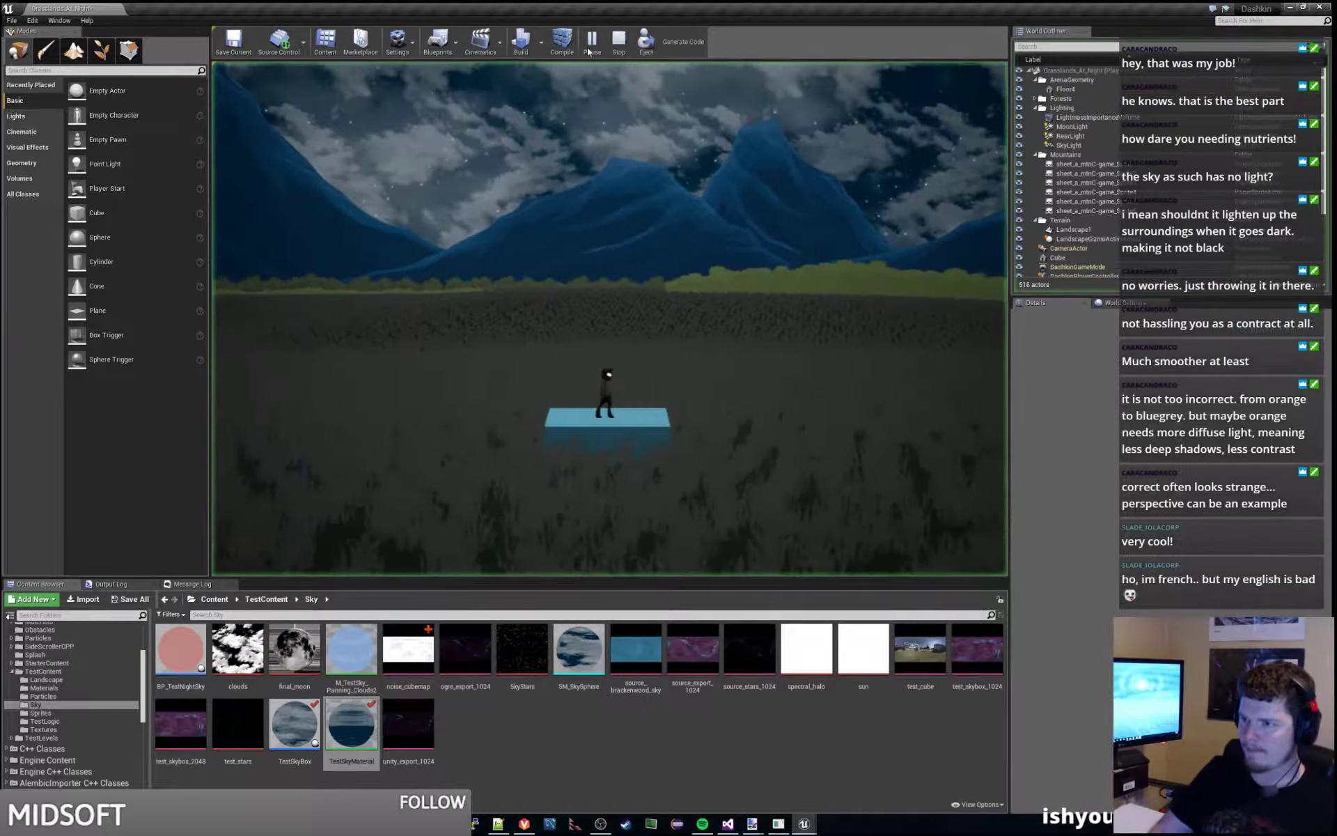
key("d")
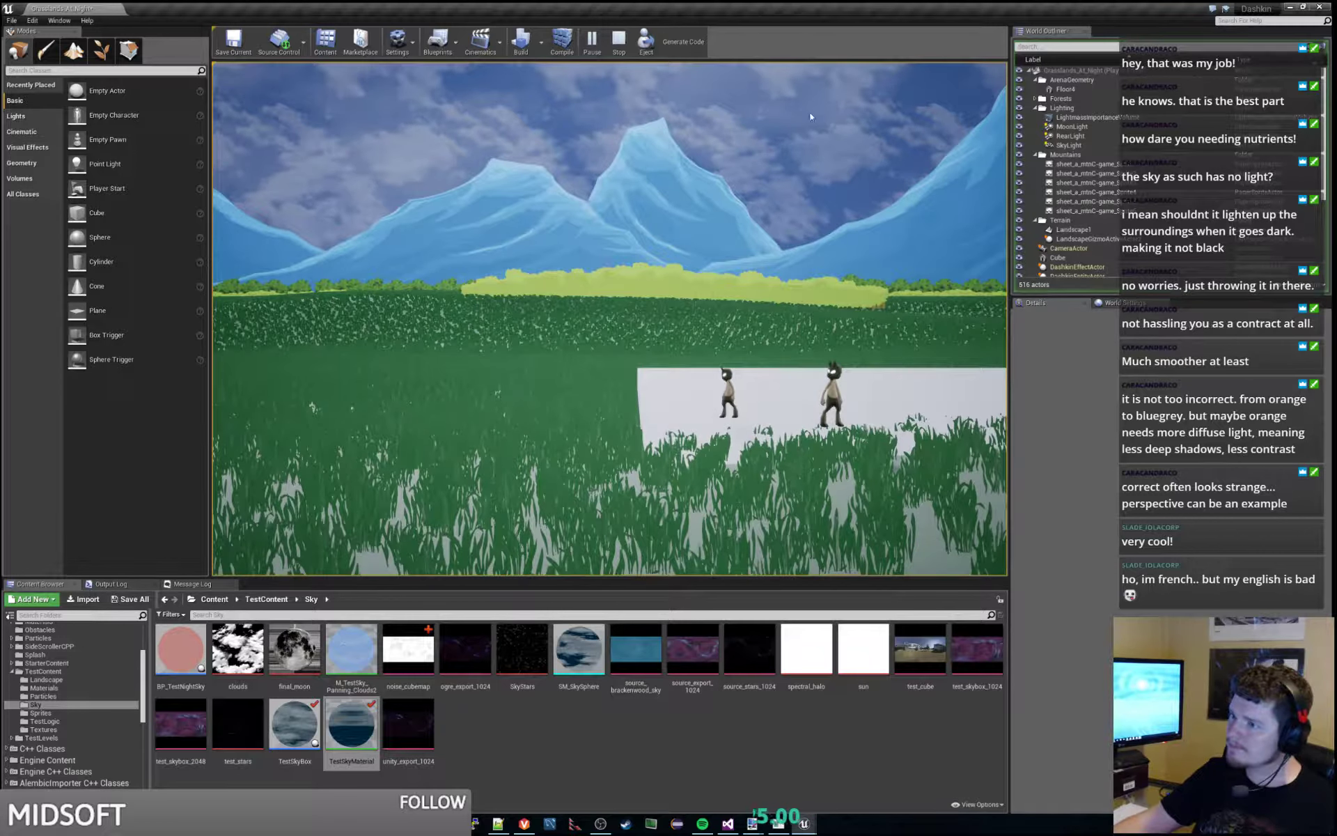
left_click(593, 42)
- Inspect the SkyLight and SkySphere components of TestSkyBox in the paused level
scroll(1072, 202, "down", 5)
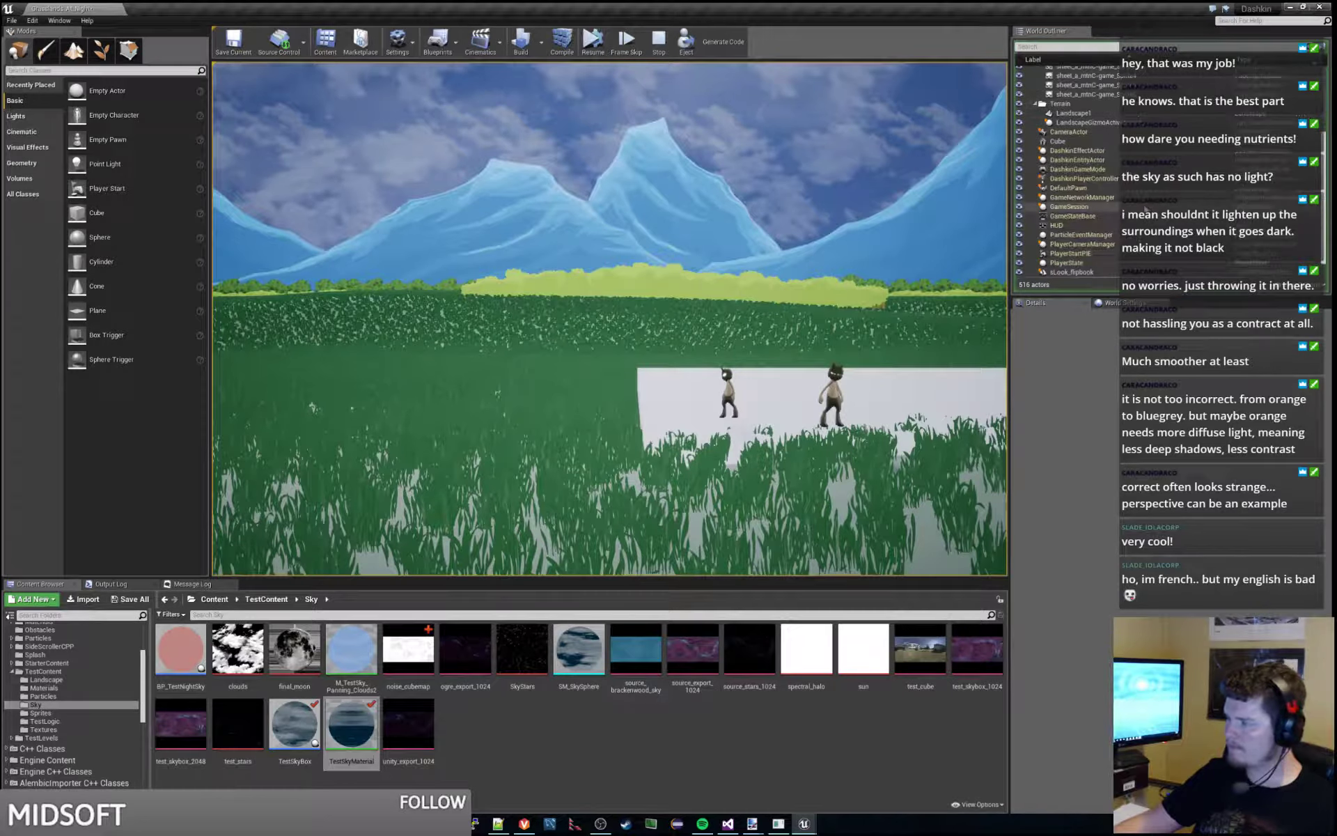
left_click(1079, 271)
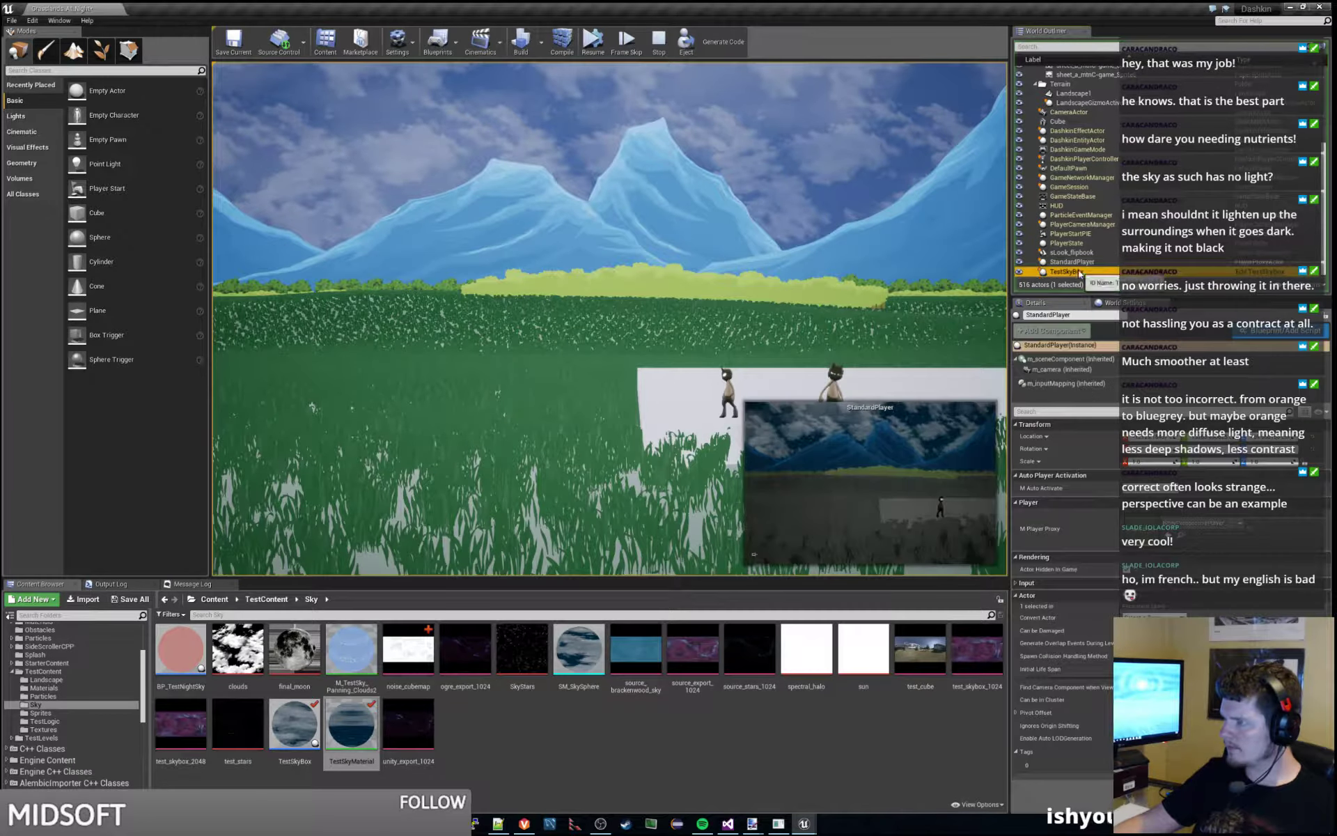
left_click(1088, 388)
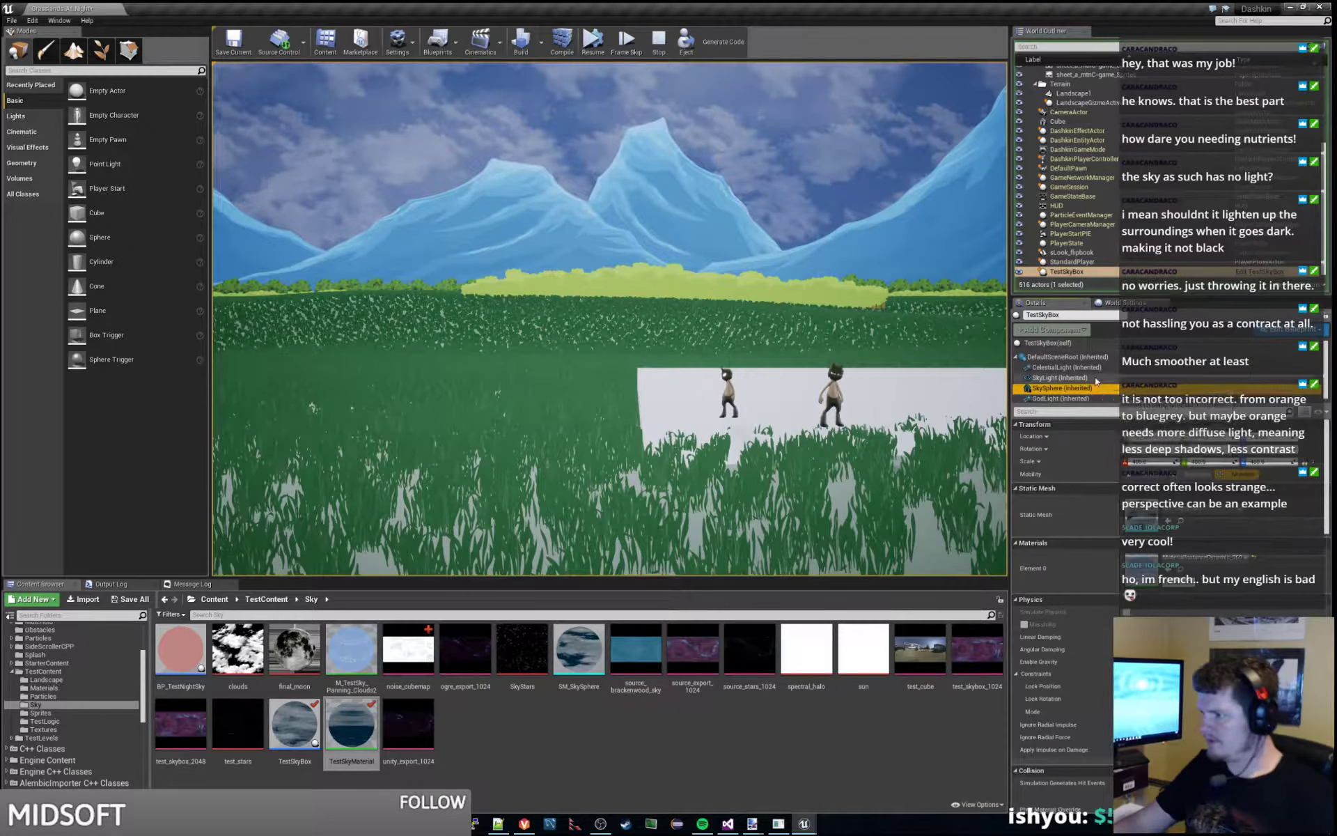
left_click(1091, 378)
left_click(1090, 388)
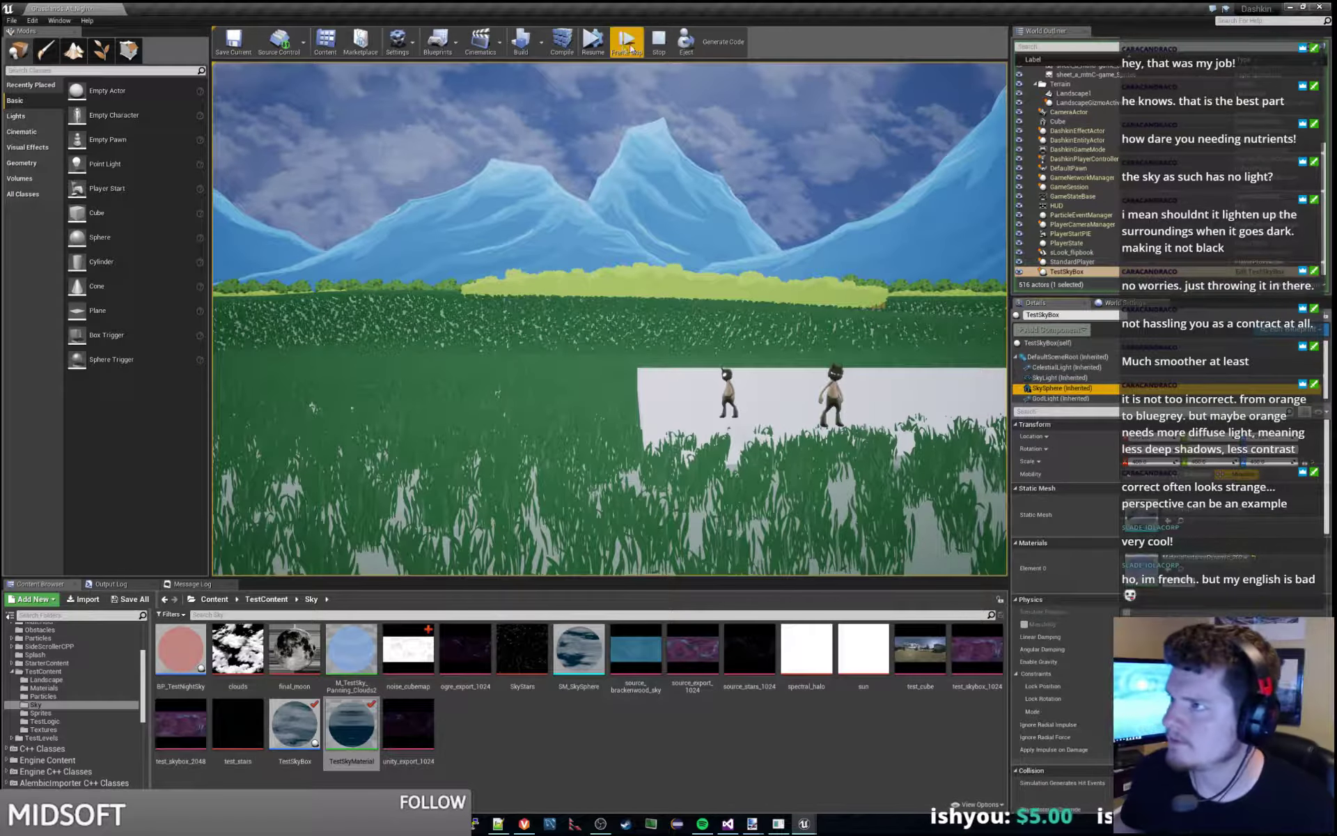
- Resume the session, move the character back and forth across Floor4 to check its lighting, and end play
left_click(592, 41)
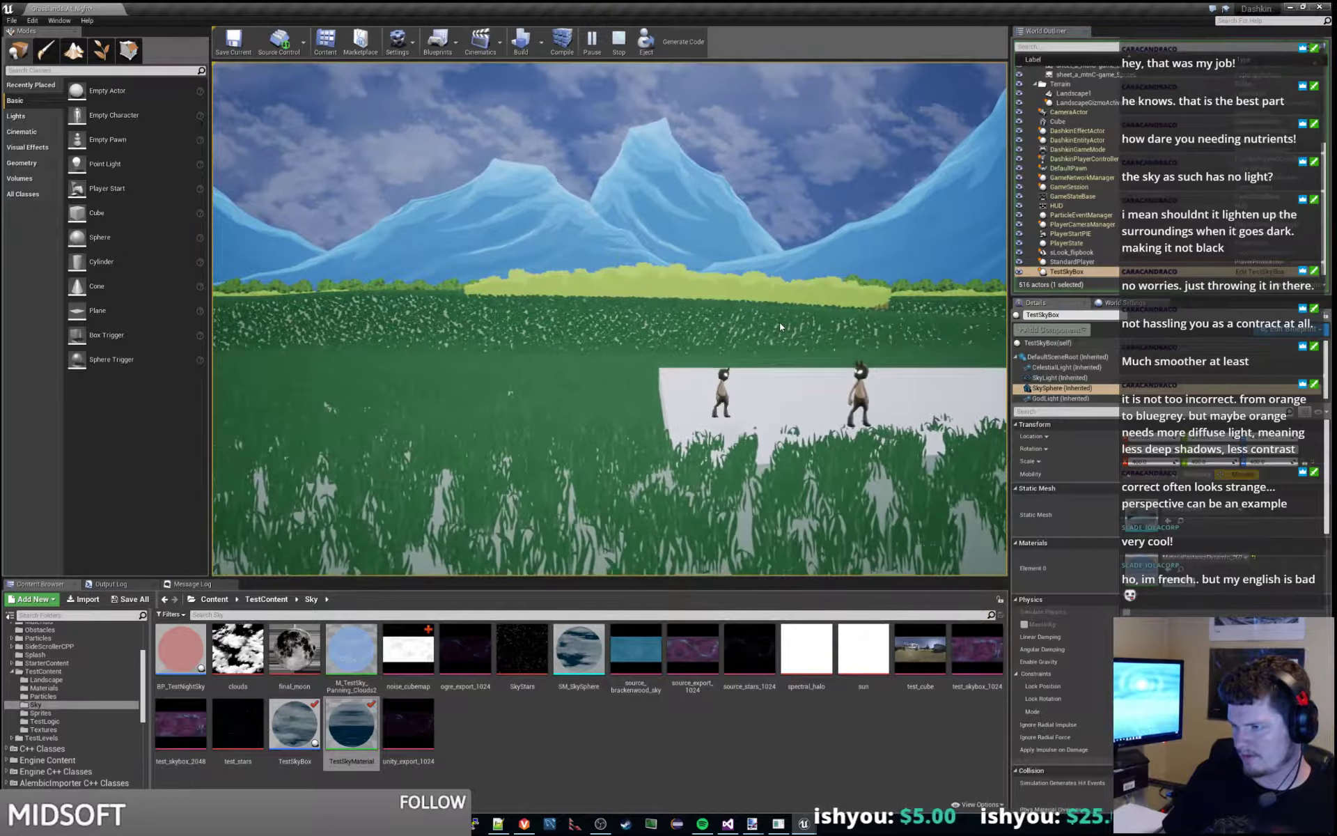
key("a")
key("d")
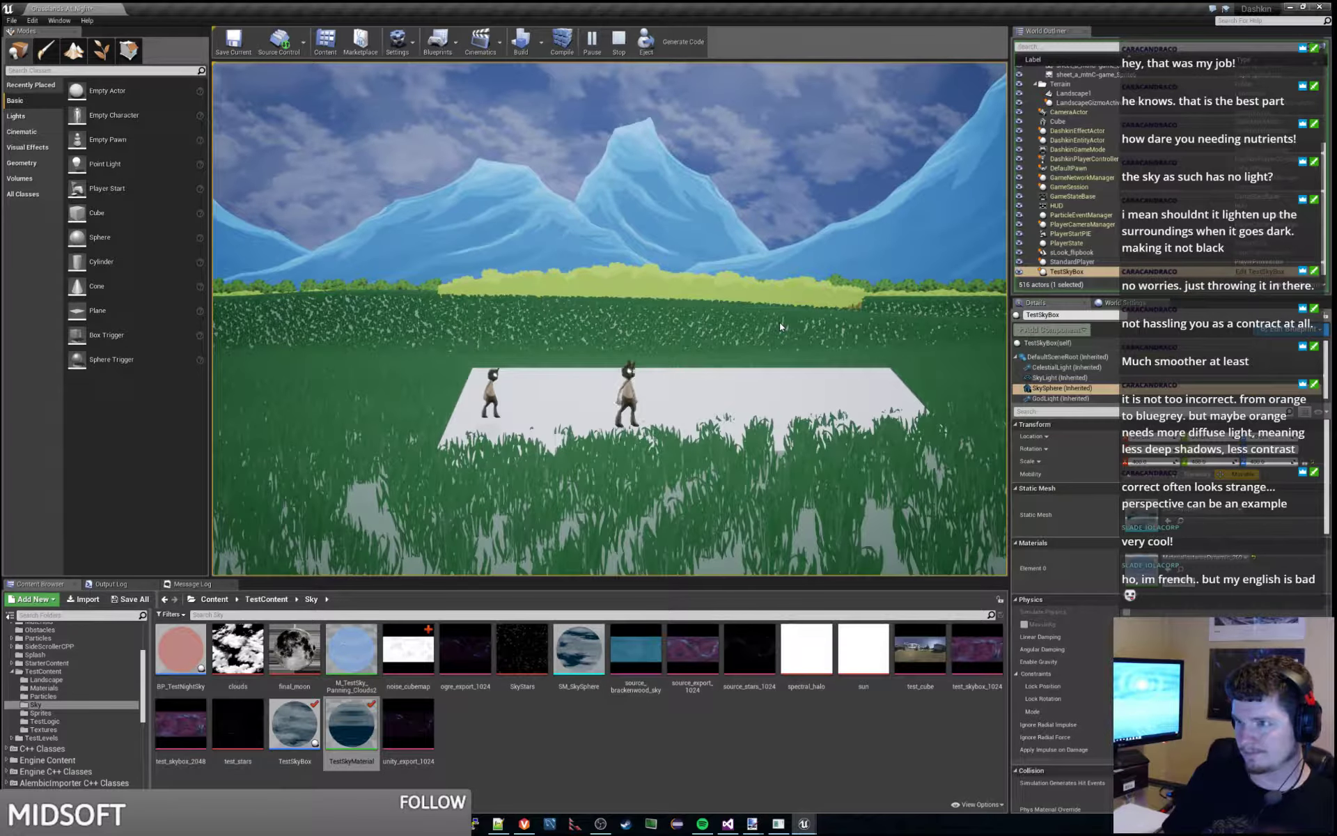
key("Escape")
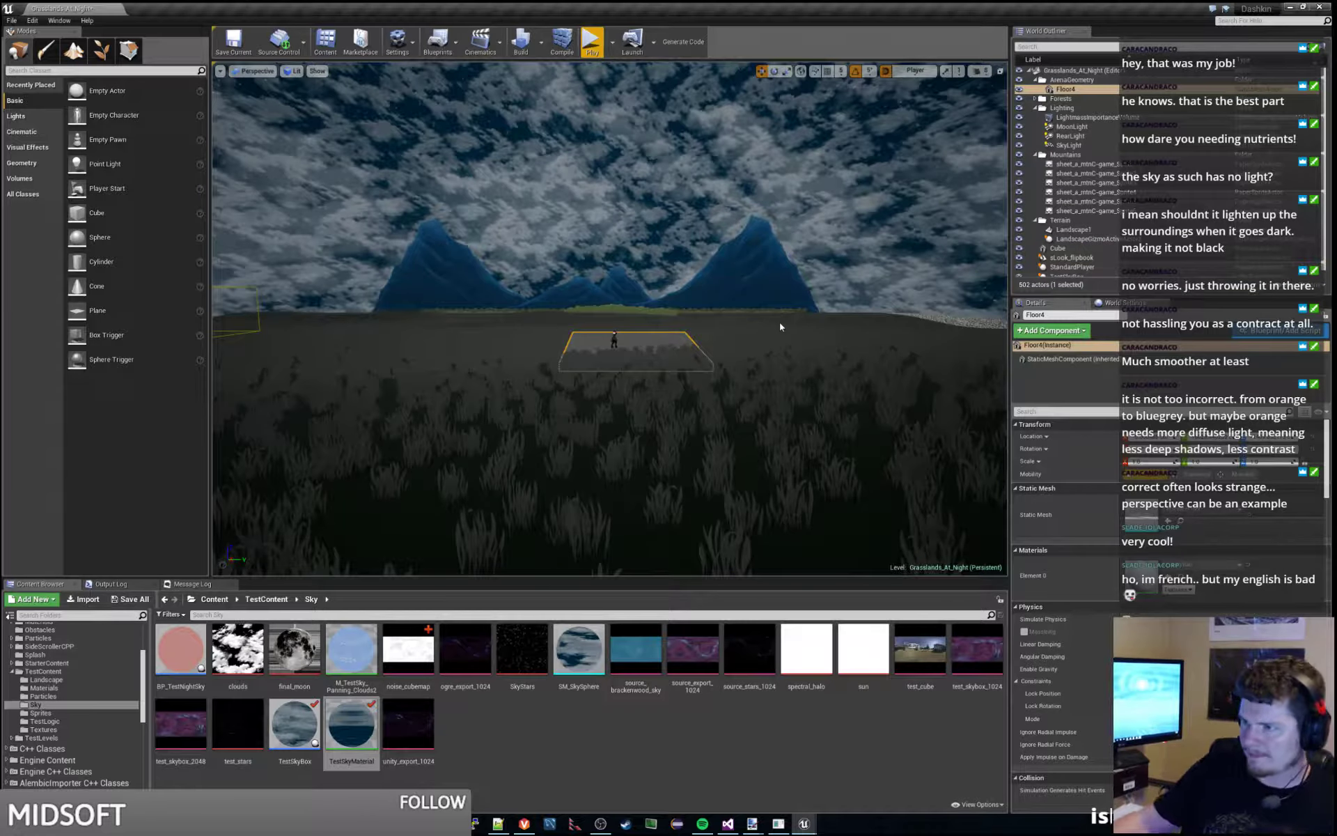
- Play the level again to watch the sky and lighting change around the starting platform, and end the session
right_click_drag(780, 322, 774, 336)
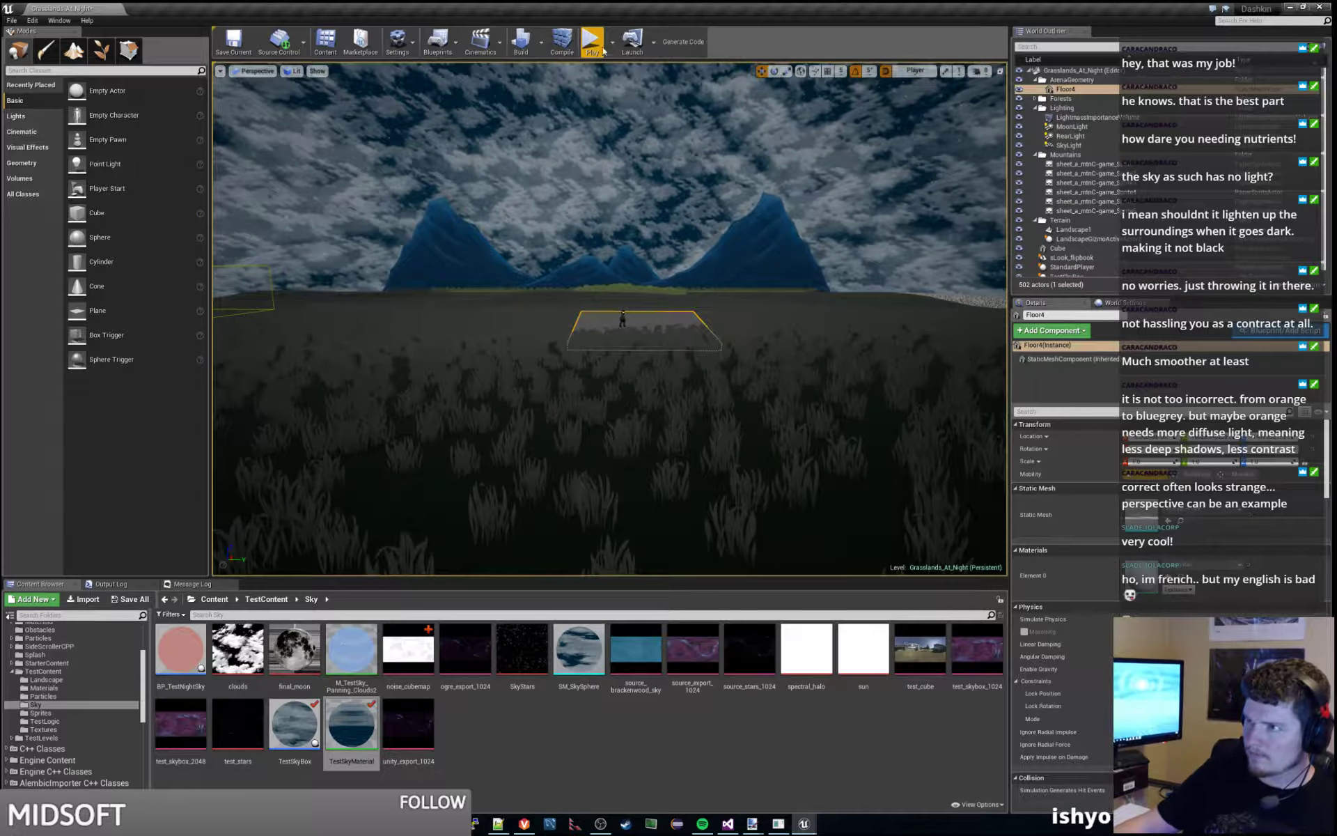
left_click(603, 50)
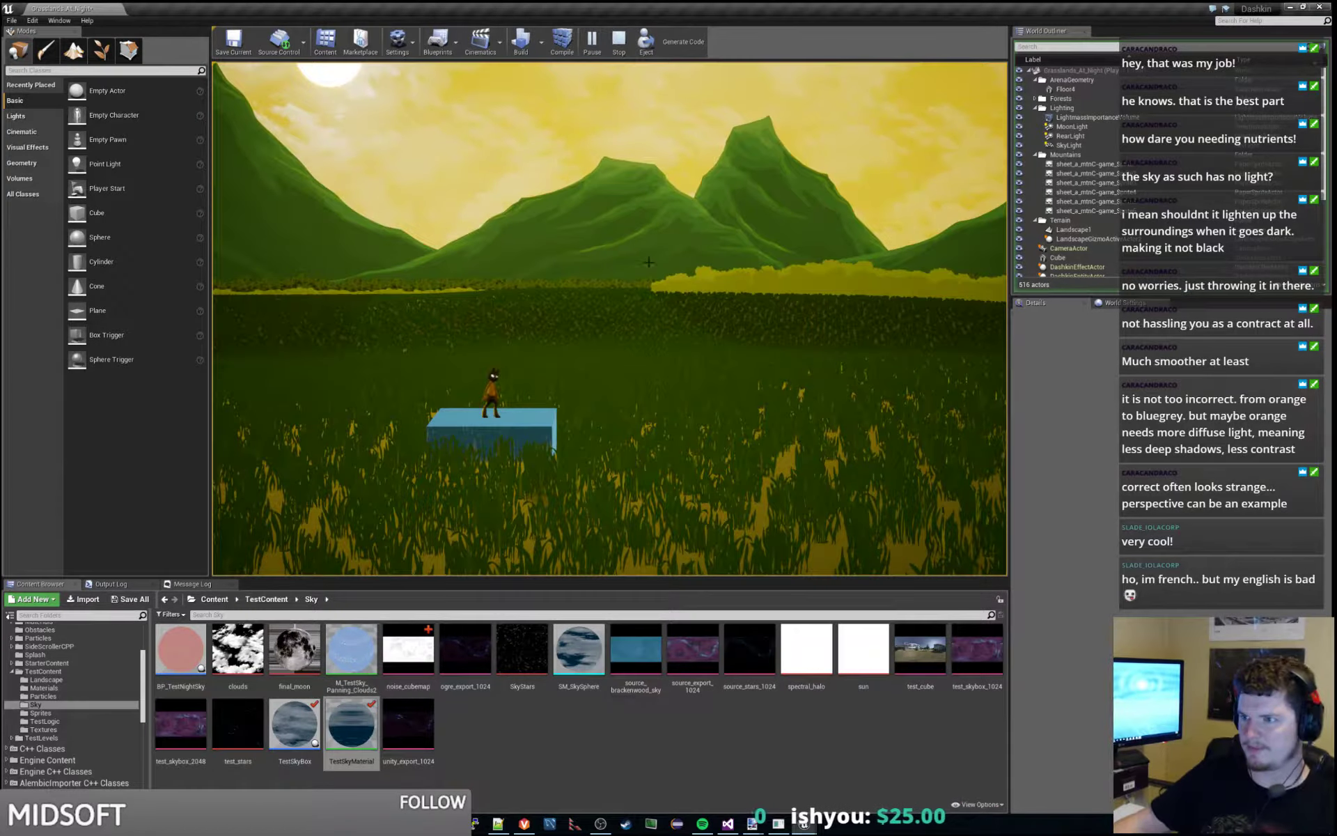
key("Escape")
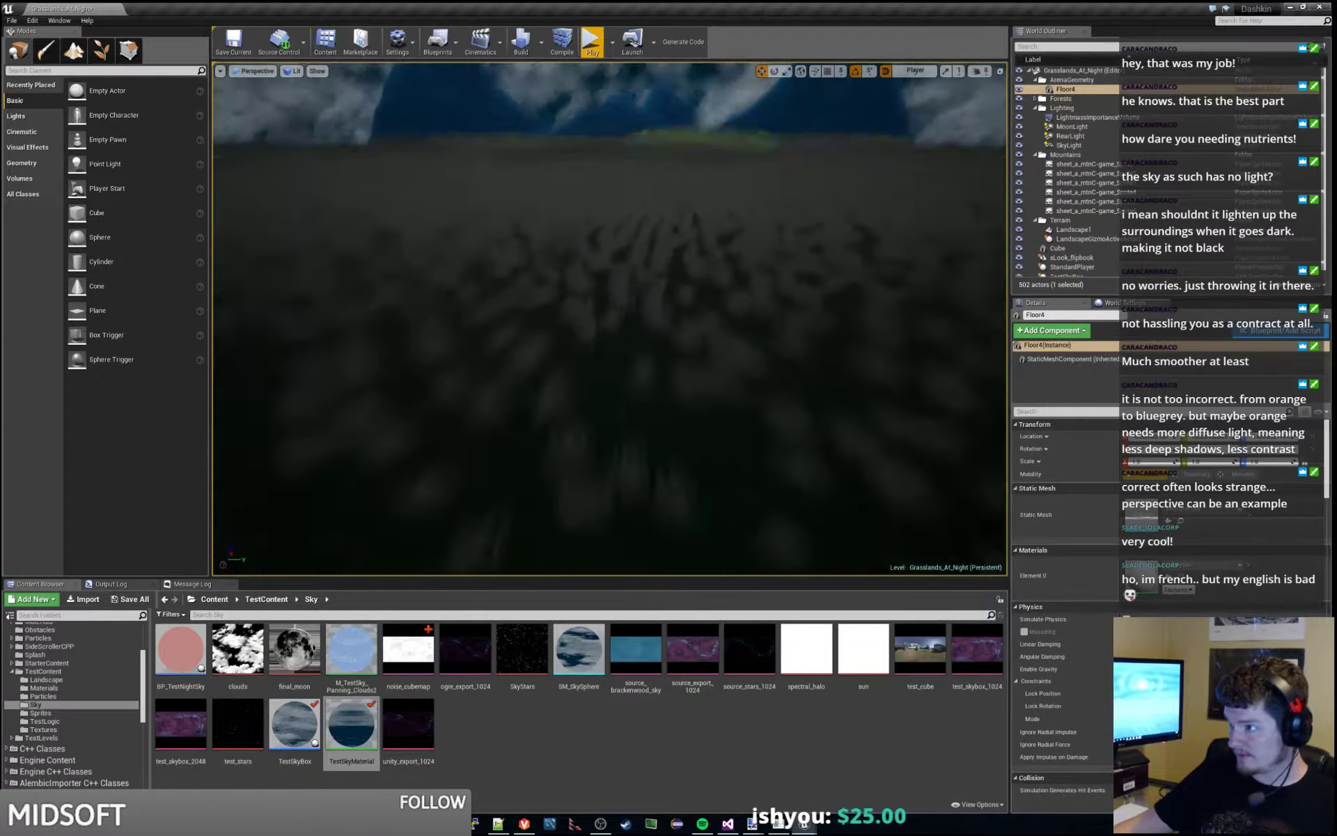
- Try rotating the TestSkyBox actor to change the direction of the level's lighting
double_click(1090, 273)
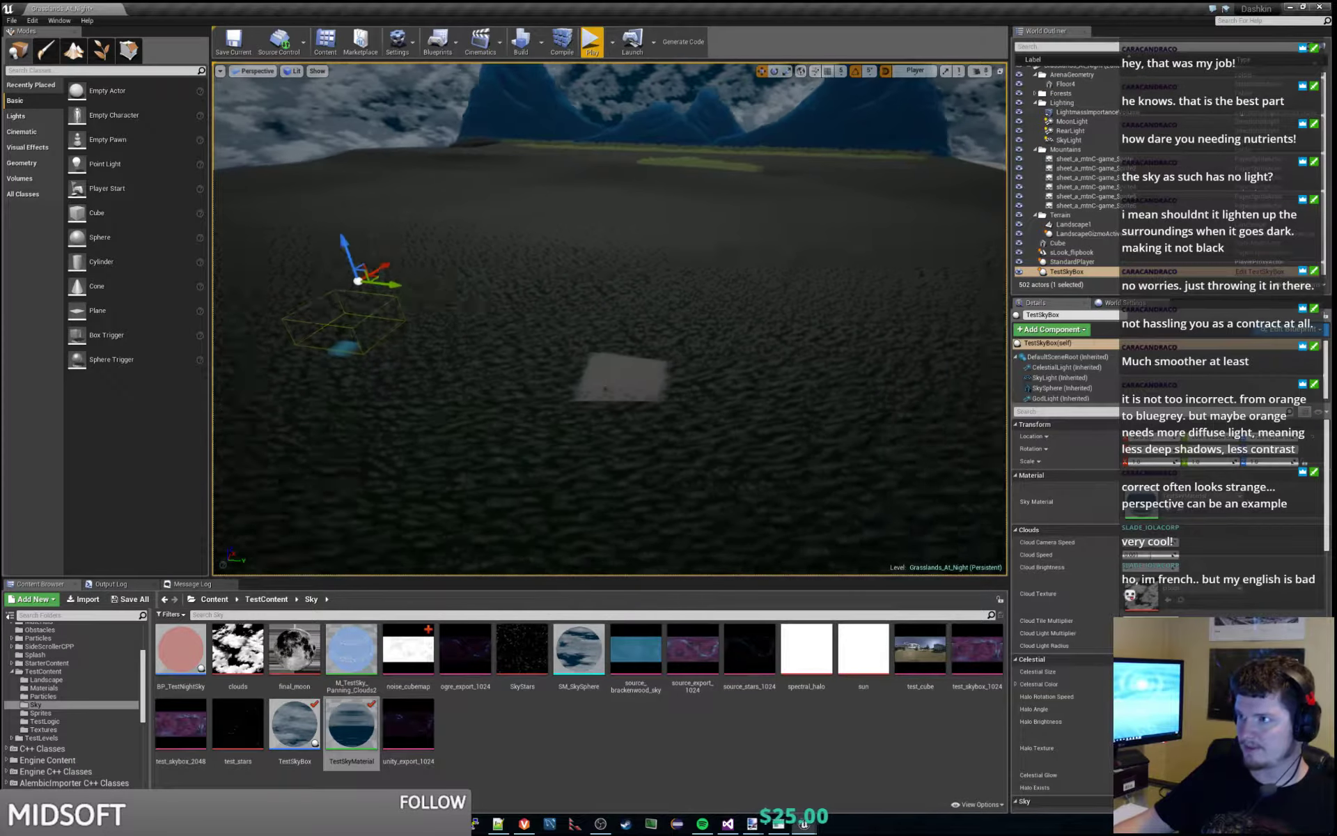
left_click(774, 71)
right_click_drag(464, 278, 423, 278)
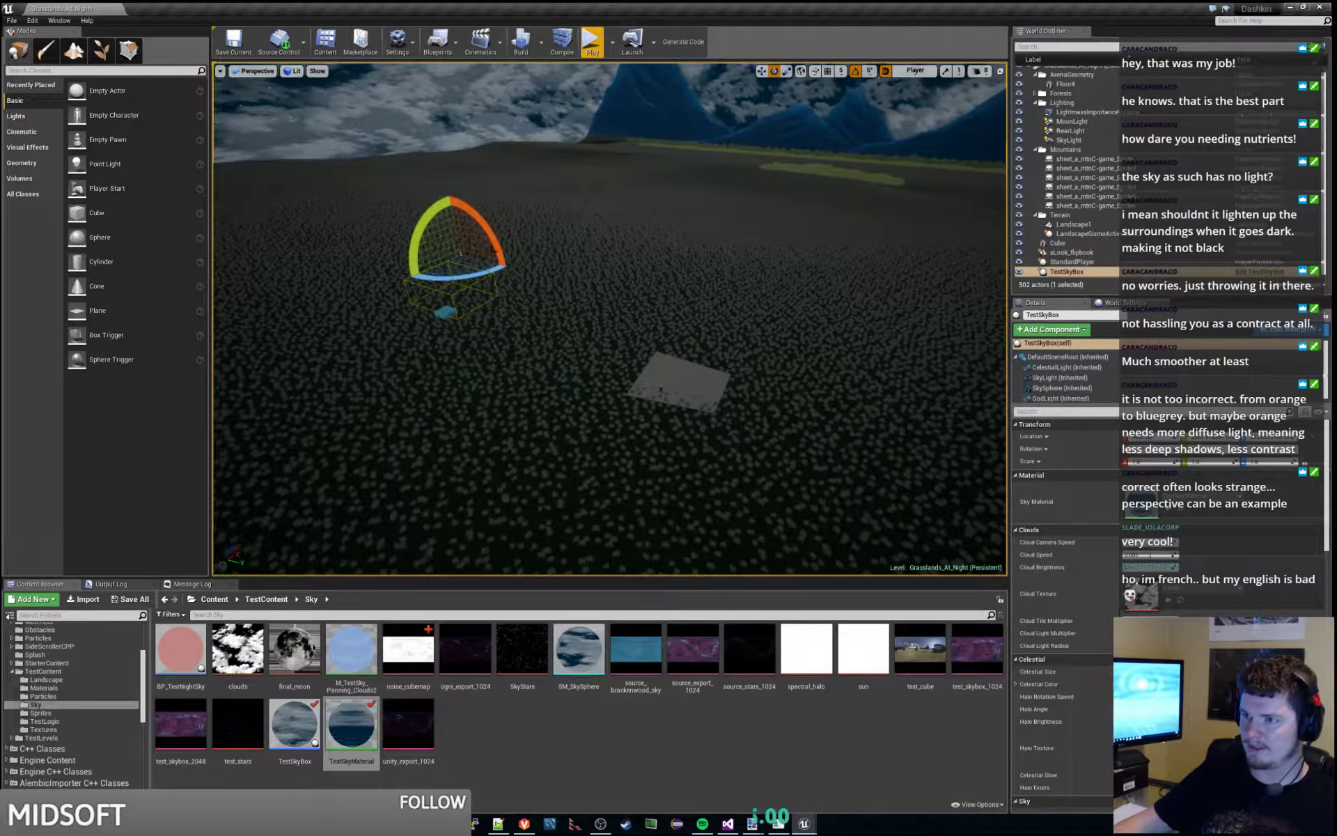
left_click_drag(465, 278, 487, 278)
mouse_move(458, 237)
left_mouse_down()
mouse_move(400, 258)
mouse_move(394, 288)
left_mouse_up()
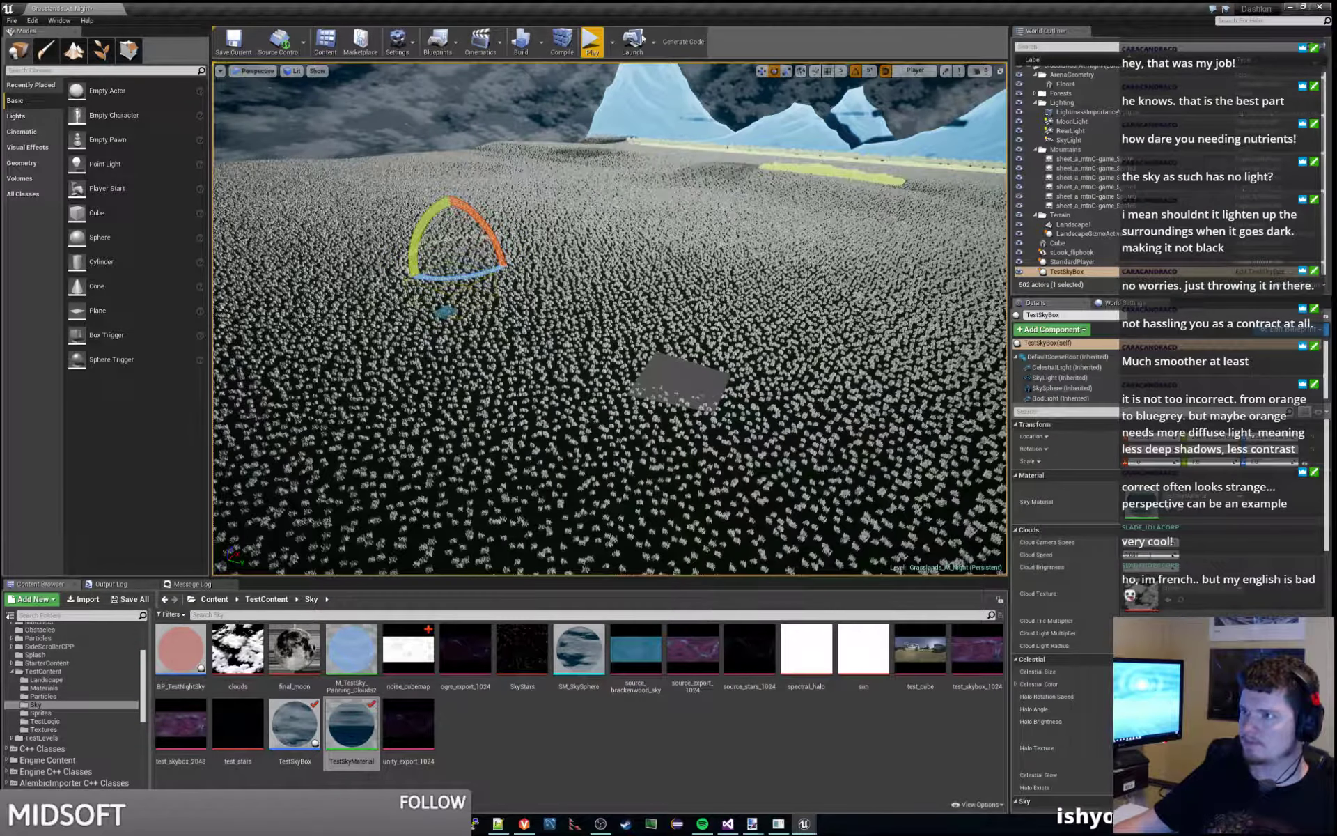
- Play the level with the rotated TestSkyBox, run the character onto Floor4 to compare the lighting, and end play
left_click(592, 42)
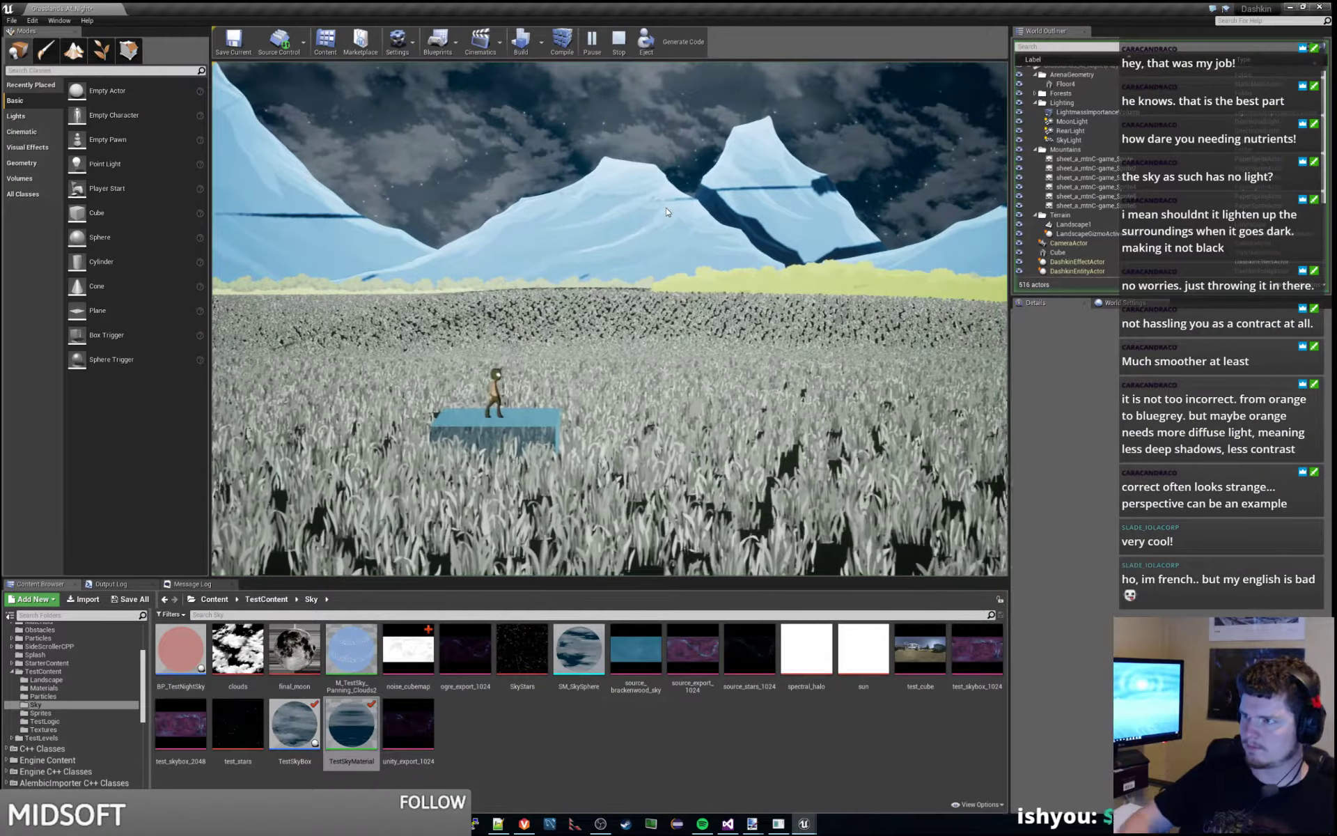
key("d")
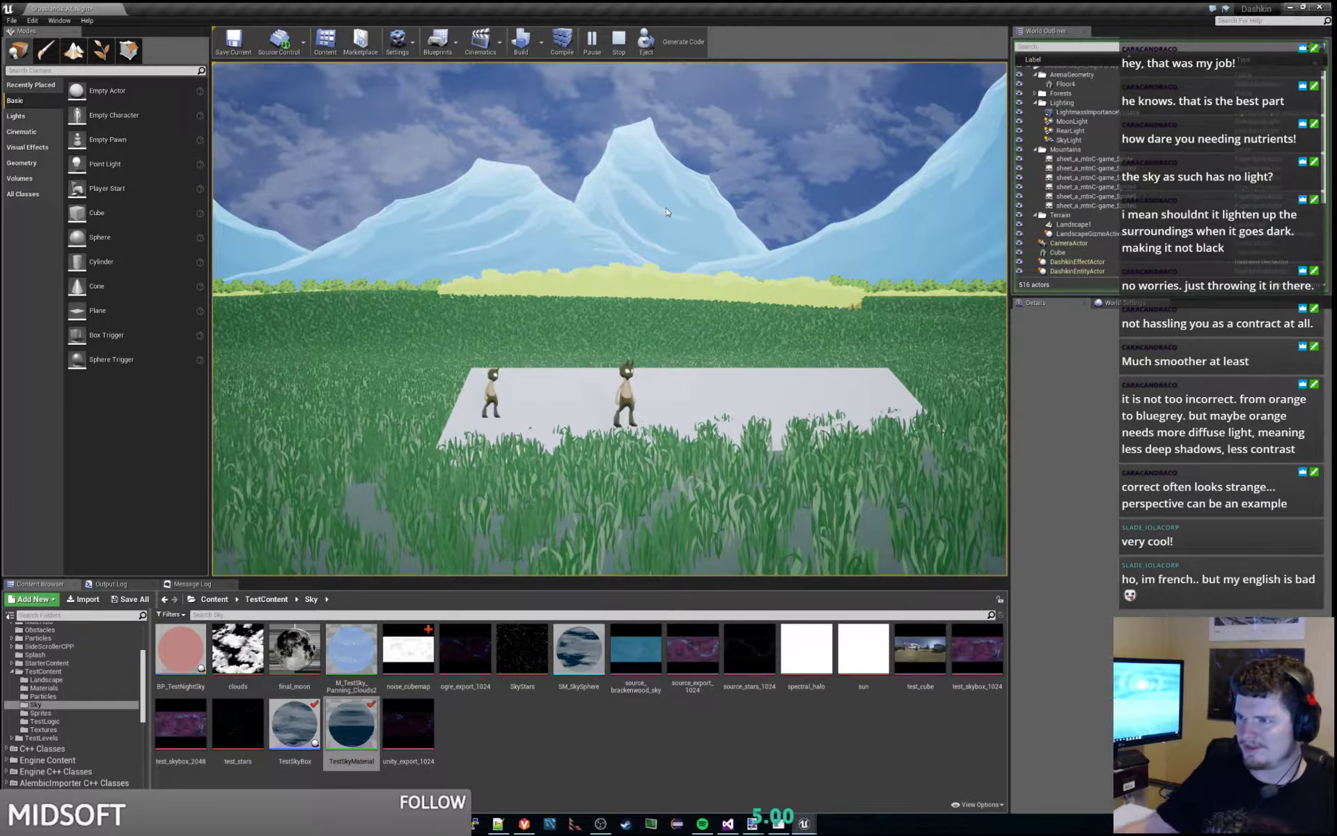
key("Escape")
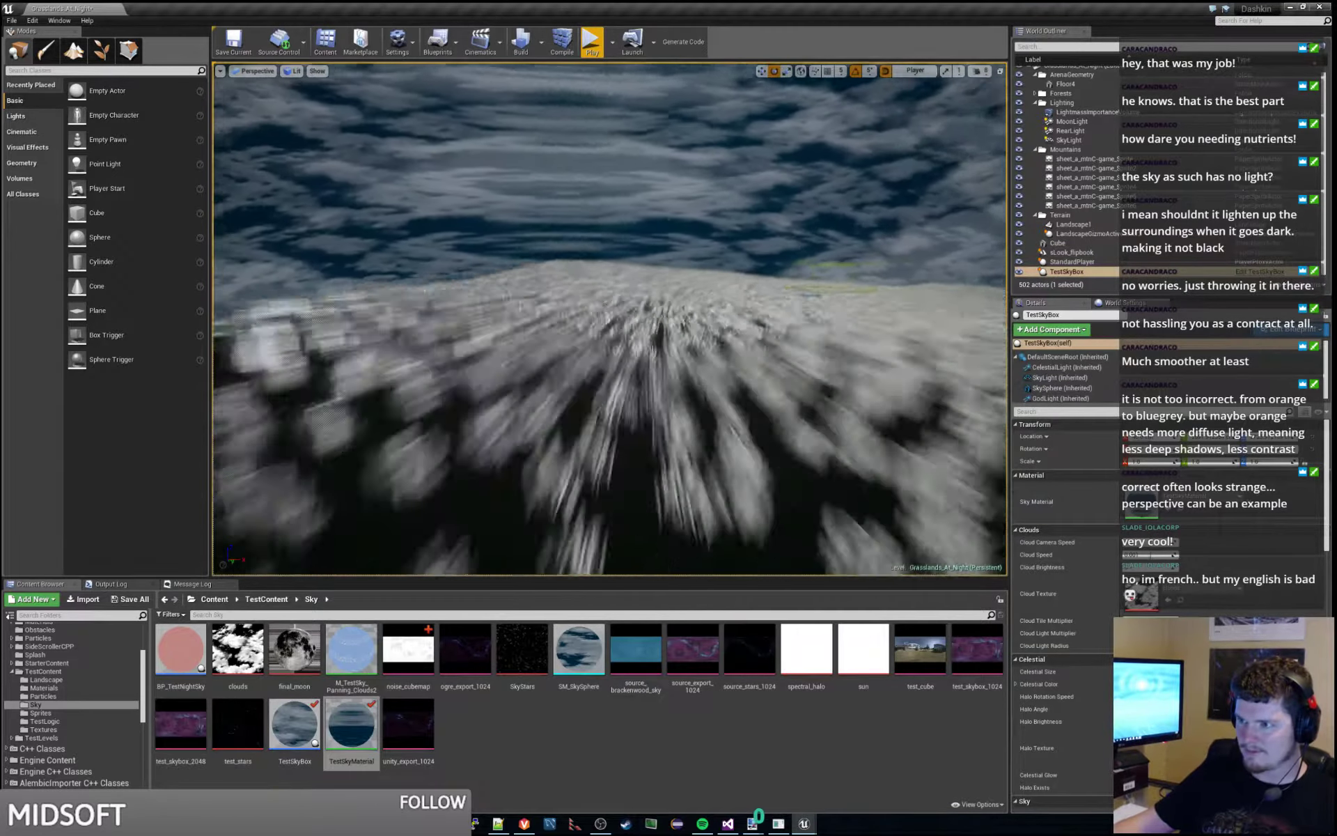
- Play the level with TestSkyBox back in its original orientation to recheck the lighting on Floor4, and end play
right_click_drag(609, 319, 799, 346)
key("a")
left_click(593, 42)
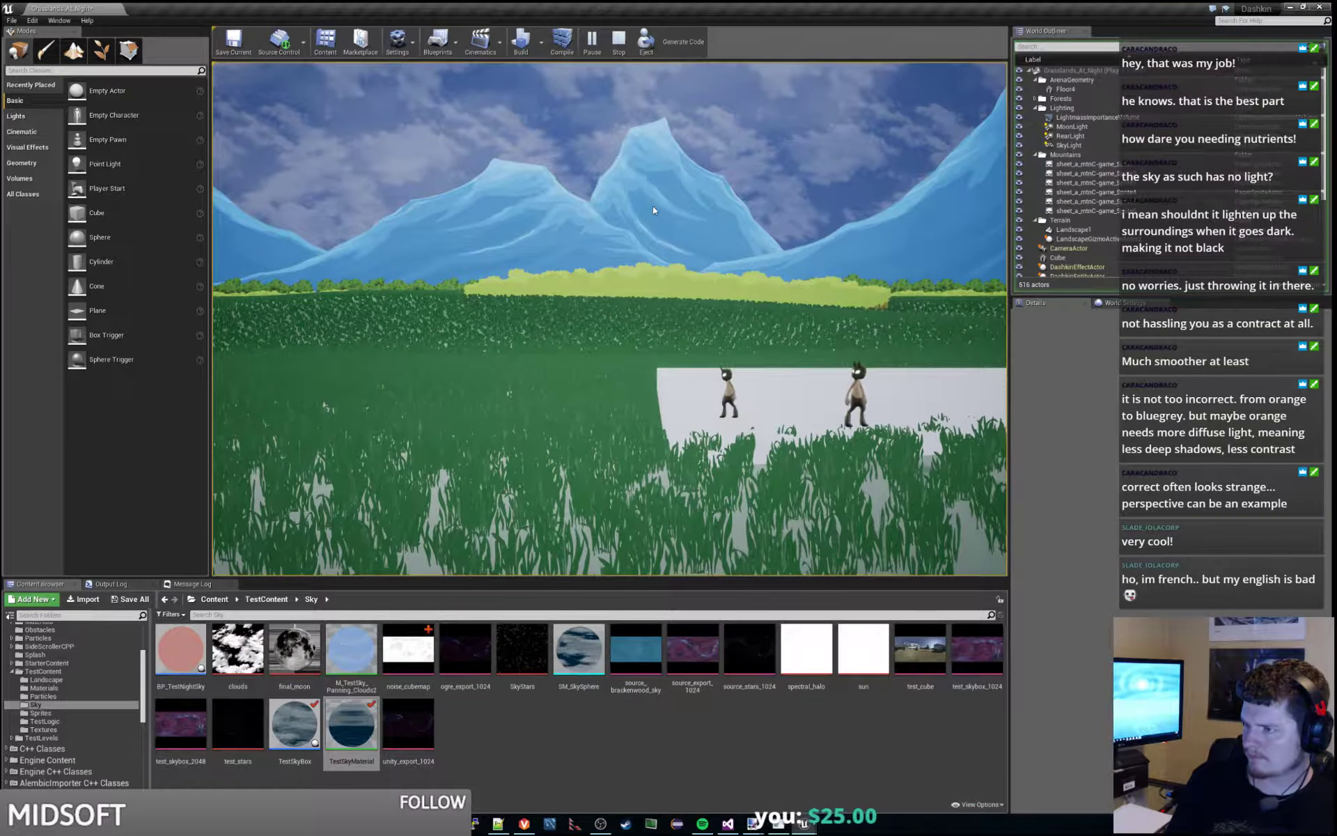
key("Escape")
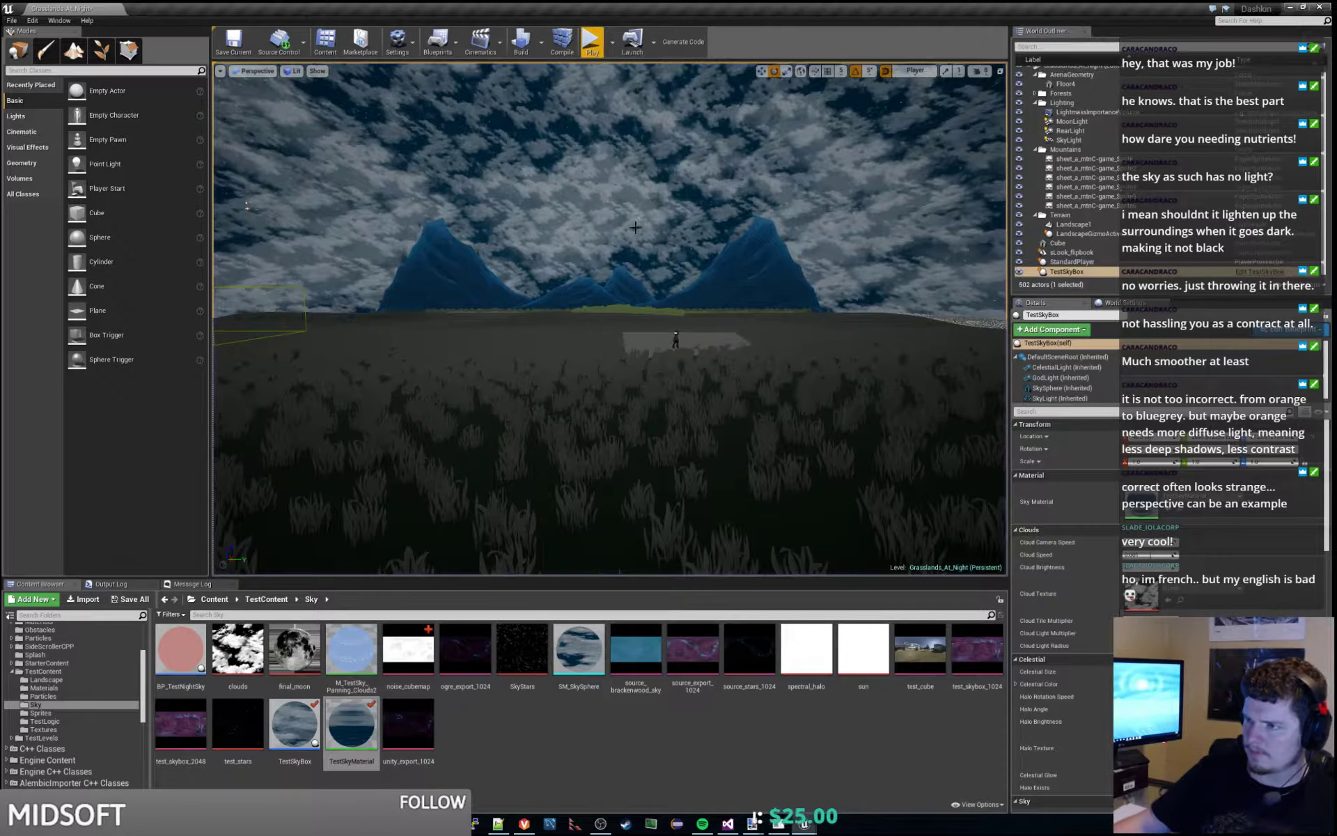
- Rotate Floor4 about its Y axis, place three copies beside it at varied tilts, and play the level to check the platforms
right_click_drag(596, 325, 595, 390)
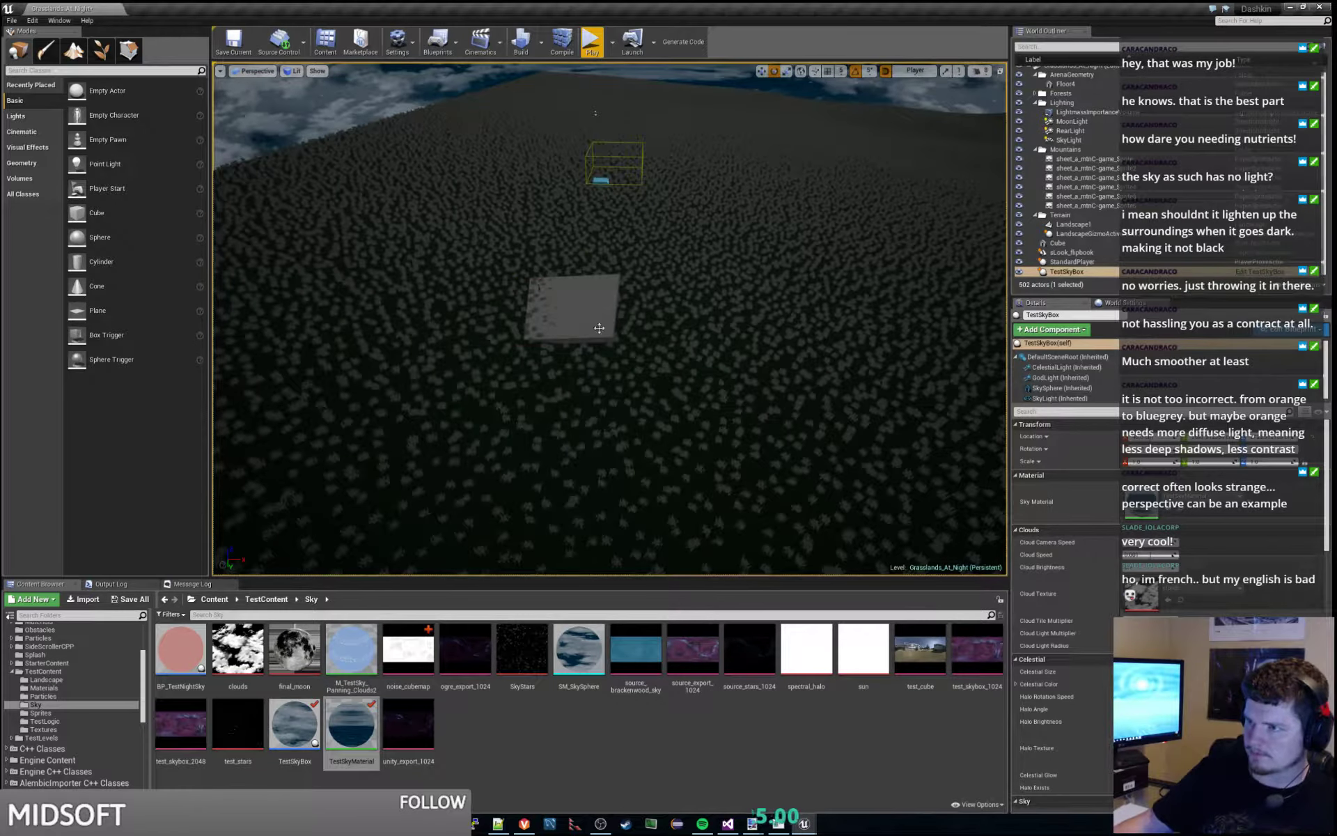
left_click(596, 326)
left_click(1089, 348)
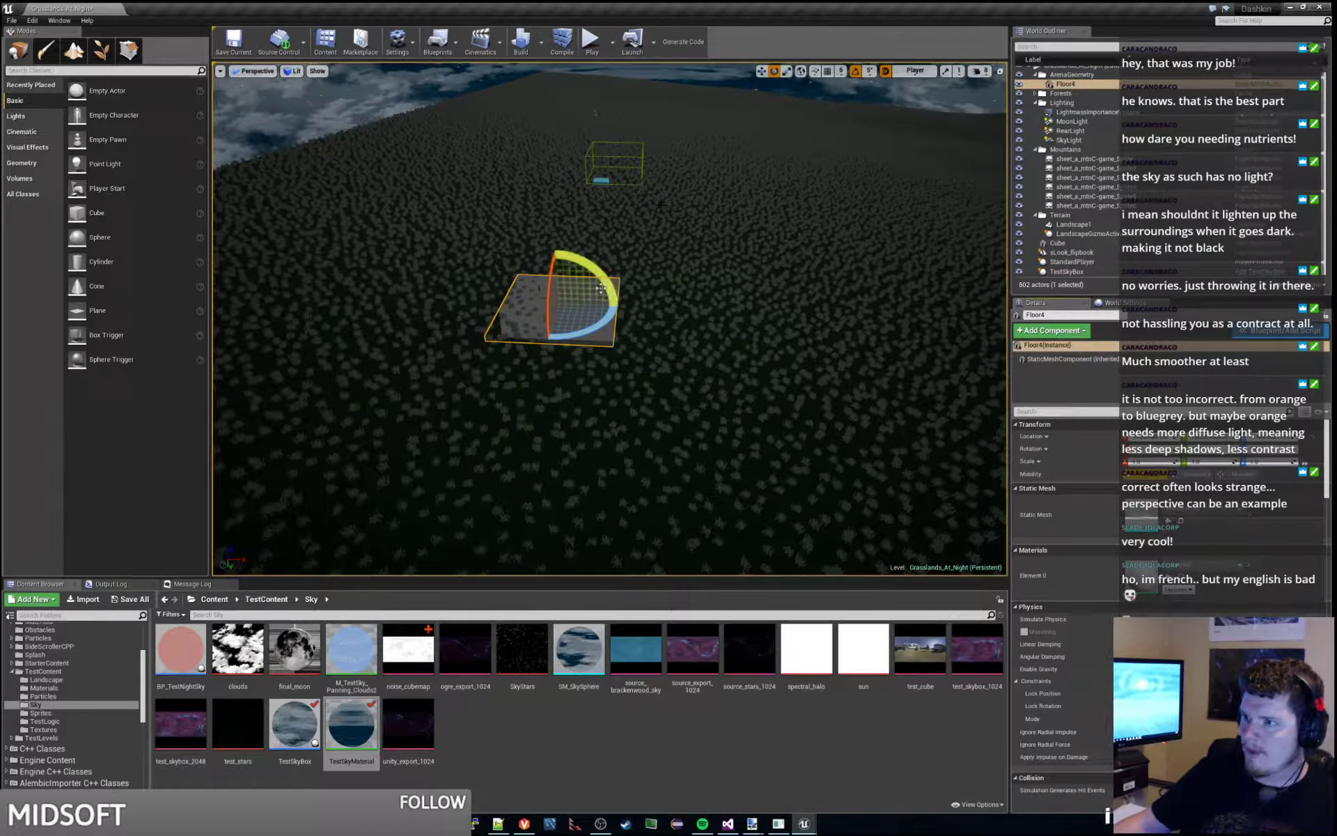
left_click_drag(600, 288, 598, 232)
left_click(762, 71)
left_click(774, 71)
key("w")
left_click(591, 40)
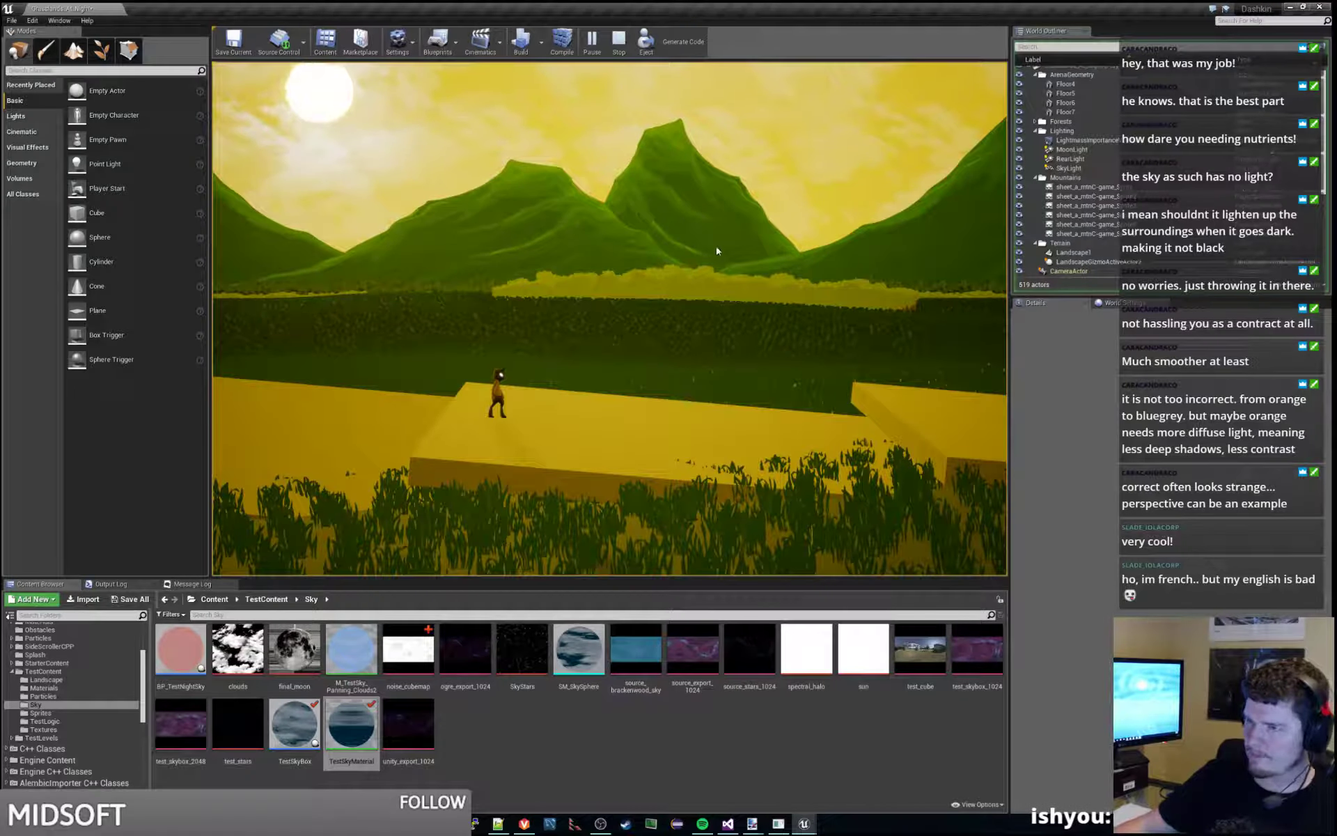
key("Escape")
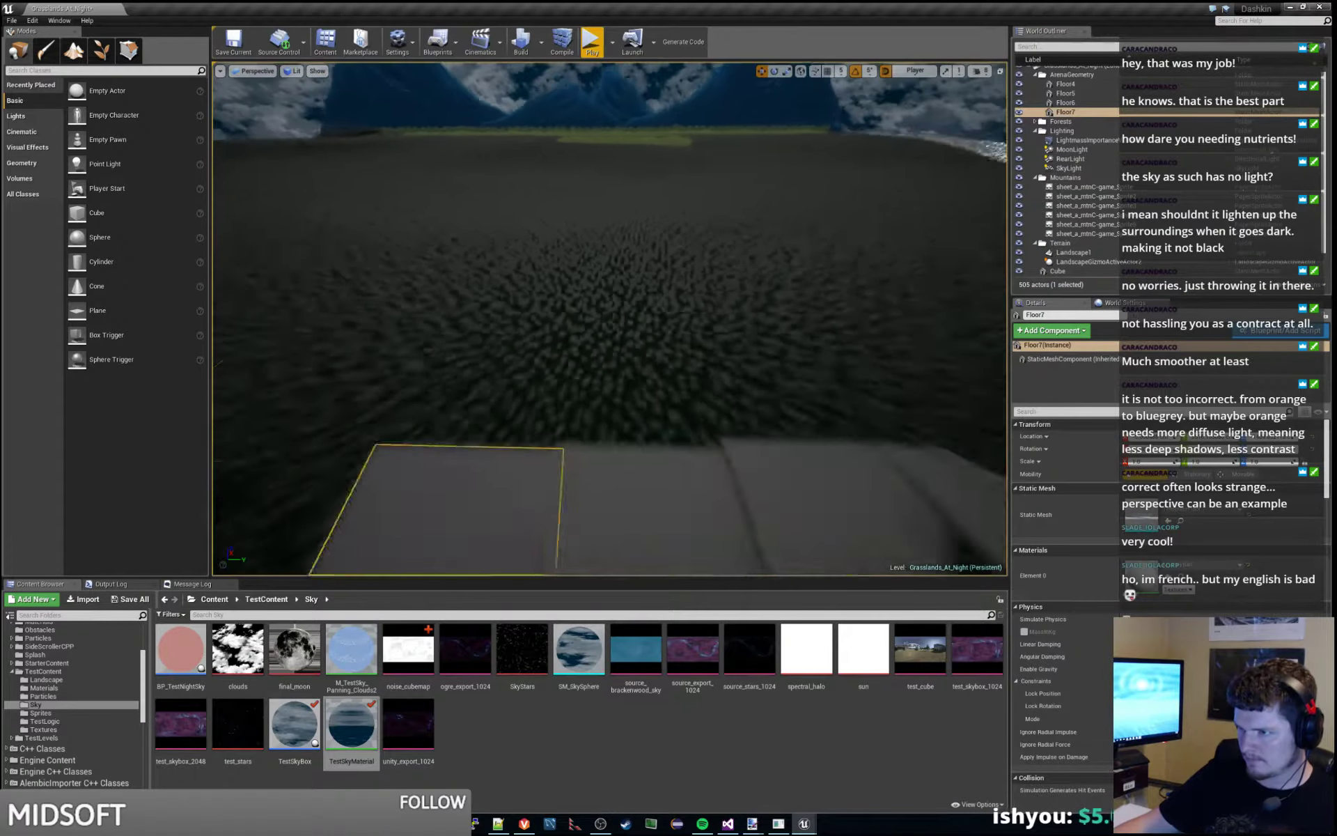
- Set TestSkyBox's Time Of Day in the Day Night Cycle settings to a sunrise time
mouse_move(610, 319)
right_mouse_down()
mouse_move(612, 390)
mouse_move(626, 404)
mouse_move(604, 331)
right_mouse_up()
scroll(1109, 255, "down", 1)
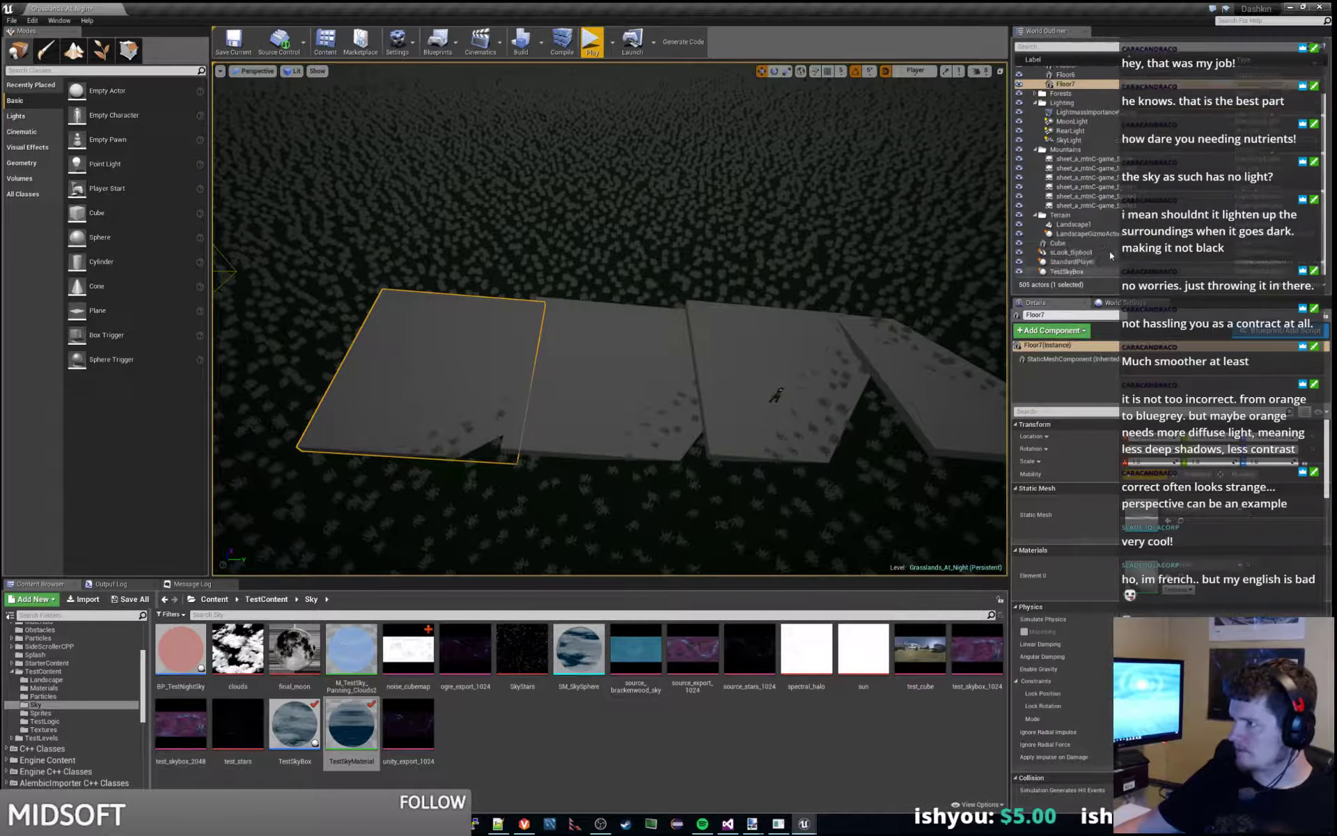
left_click(1073, 272)
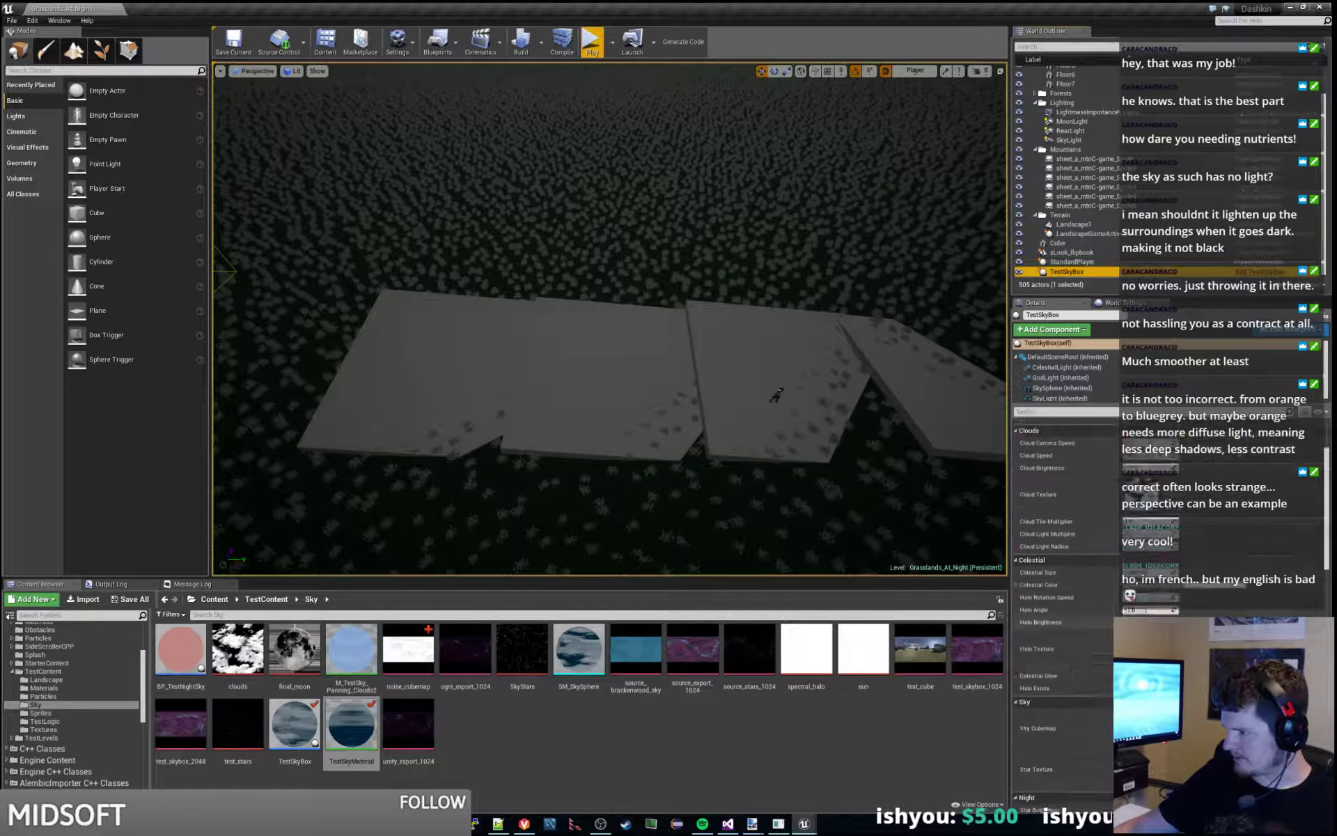
scroll(1063, 557, "down", 4)
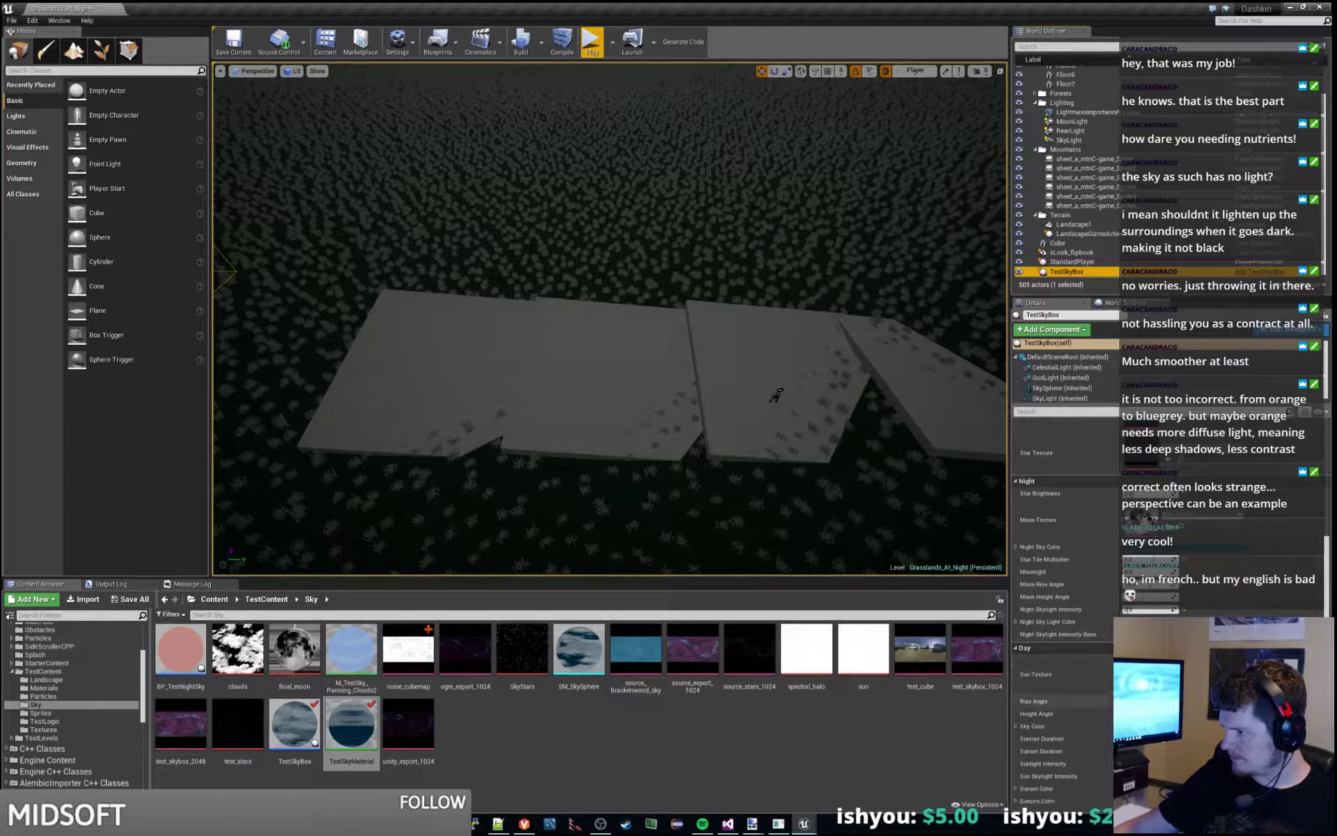
scroll(1064, 557, "down", 5)
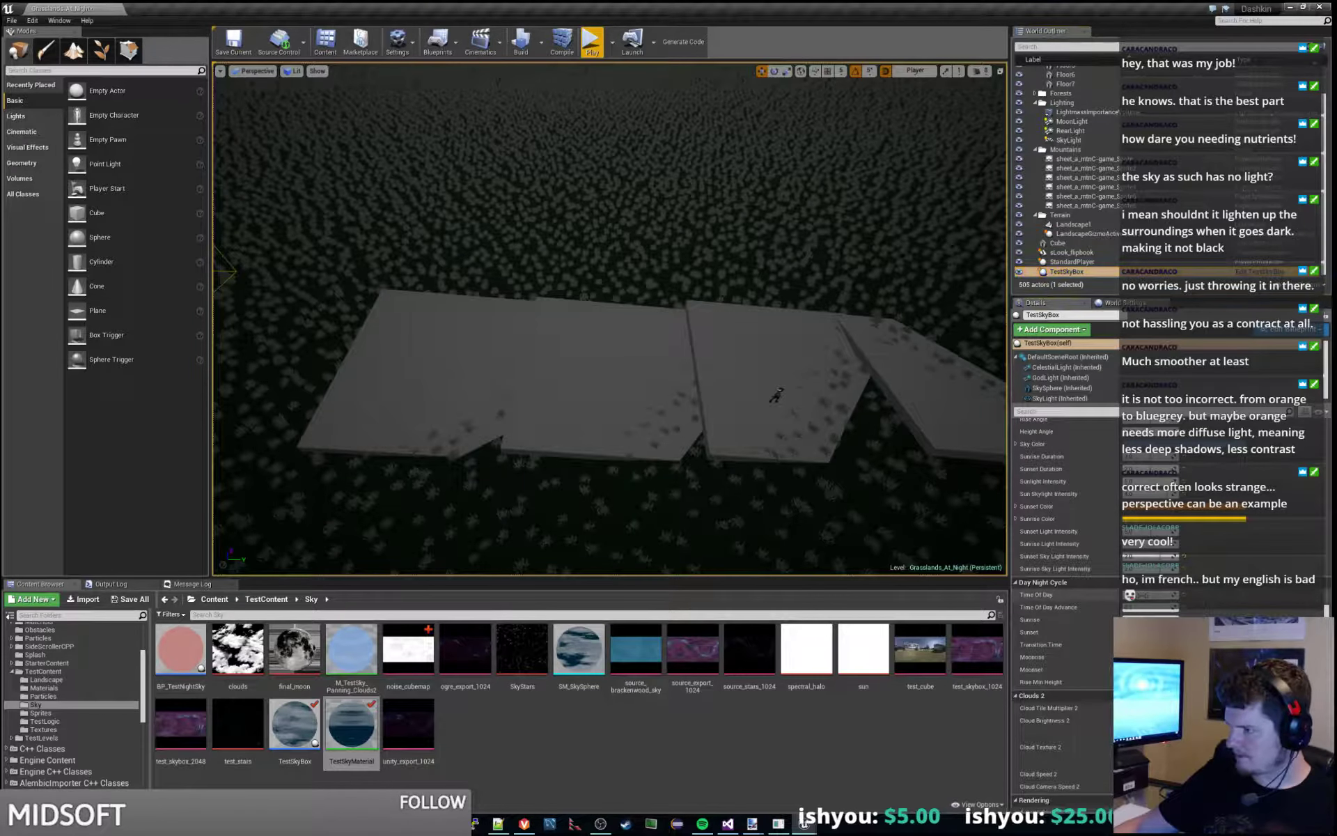
key("Return")
- Play the level at sunrise, run and jump the character over the tilted platforms, and end the session
right_click_drag(835, 445, 846, 355)
left_click(592, 41)
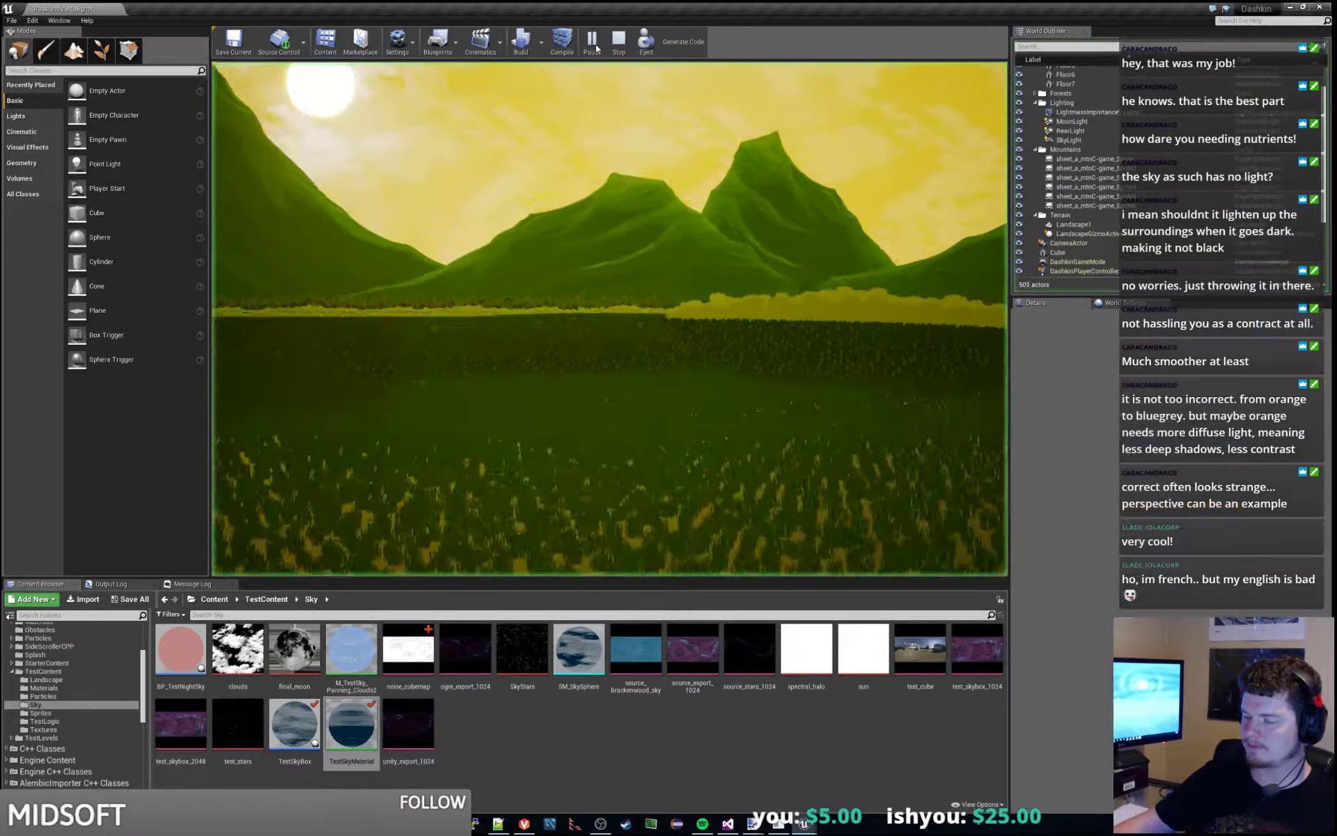
key("d")
key("space")
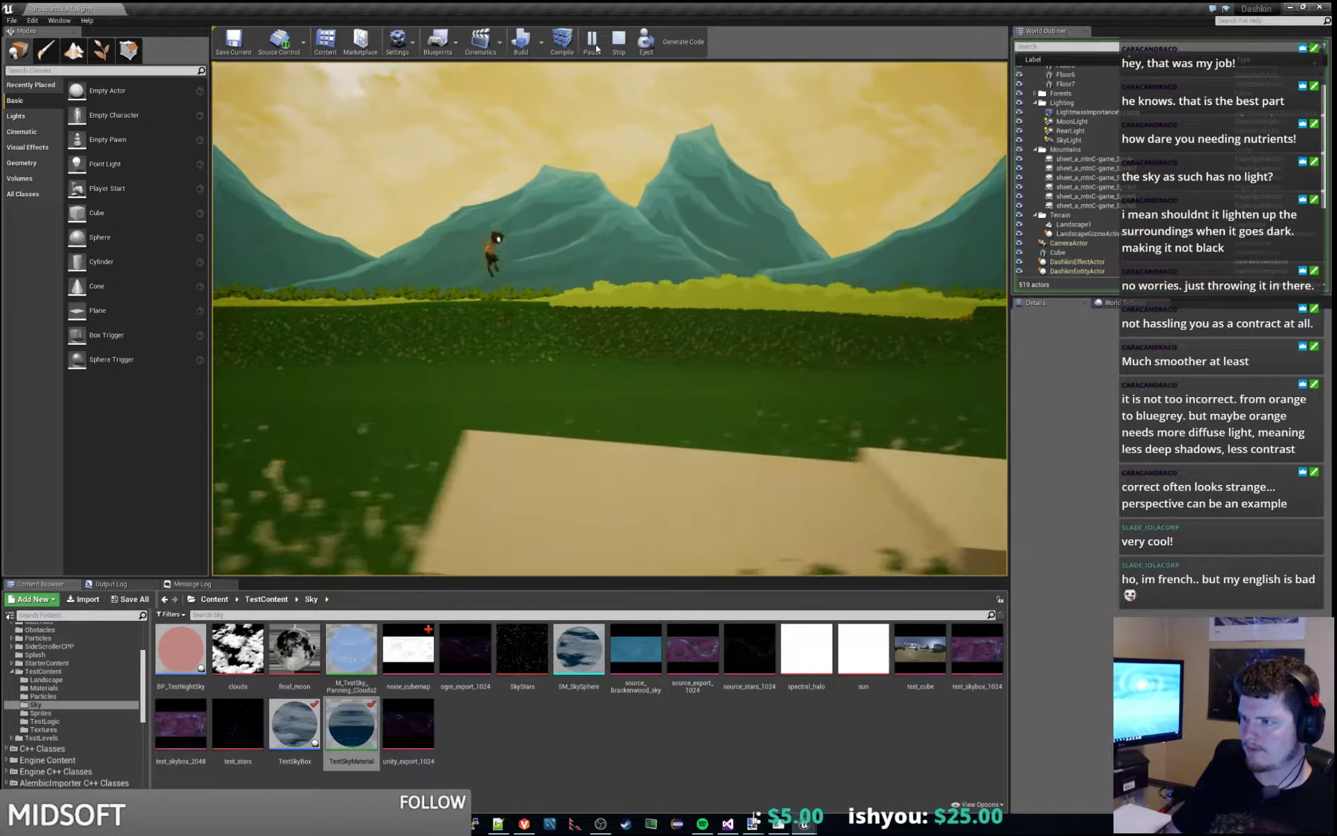
key("Escape")
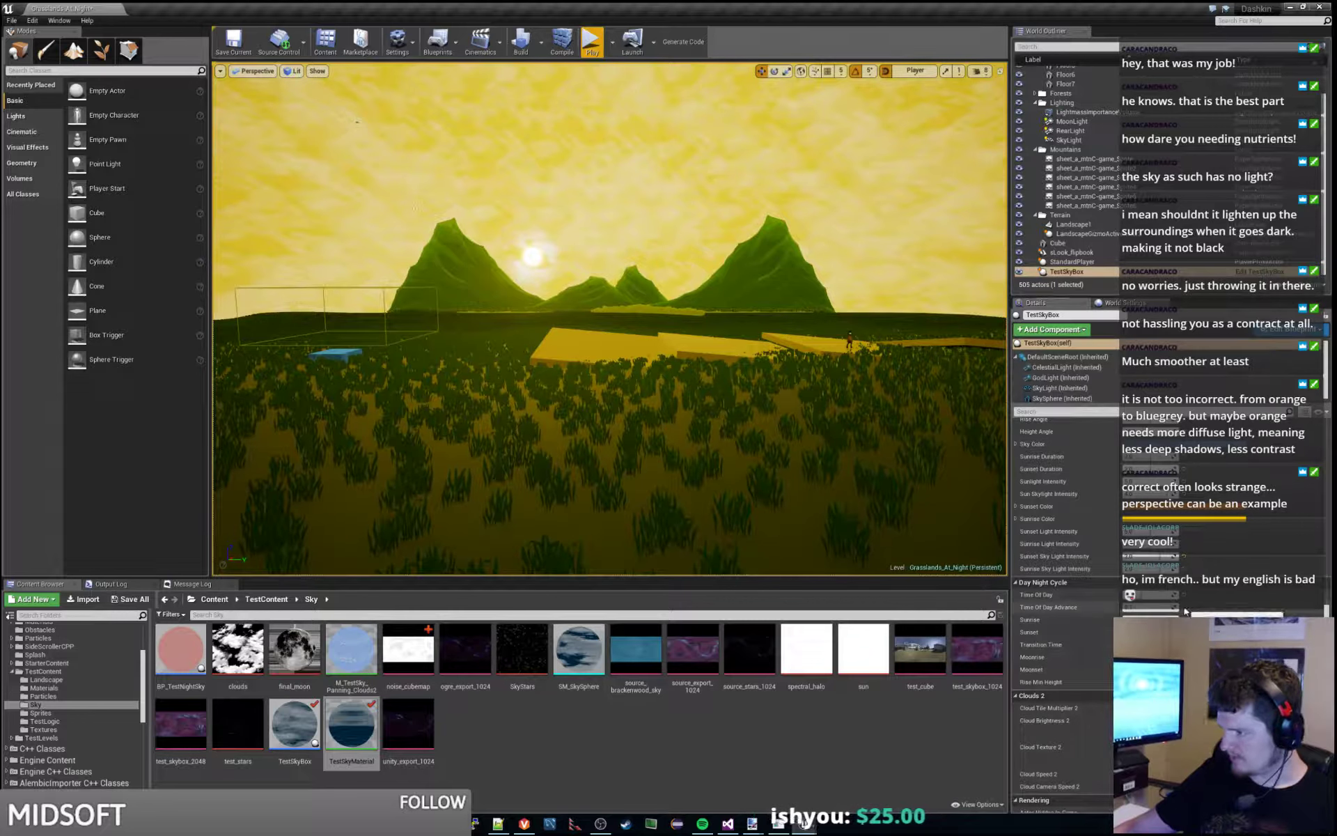
- Play the level and select the SkyLight component of TestSkyBox in the running session
left_click(591, 42)
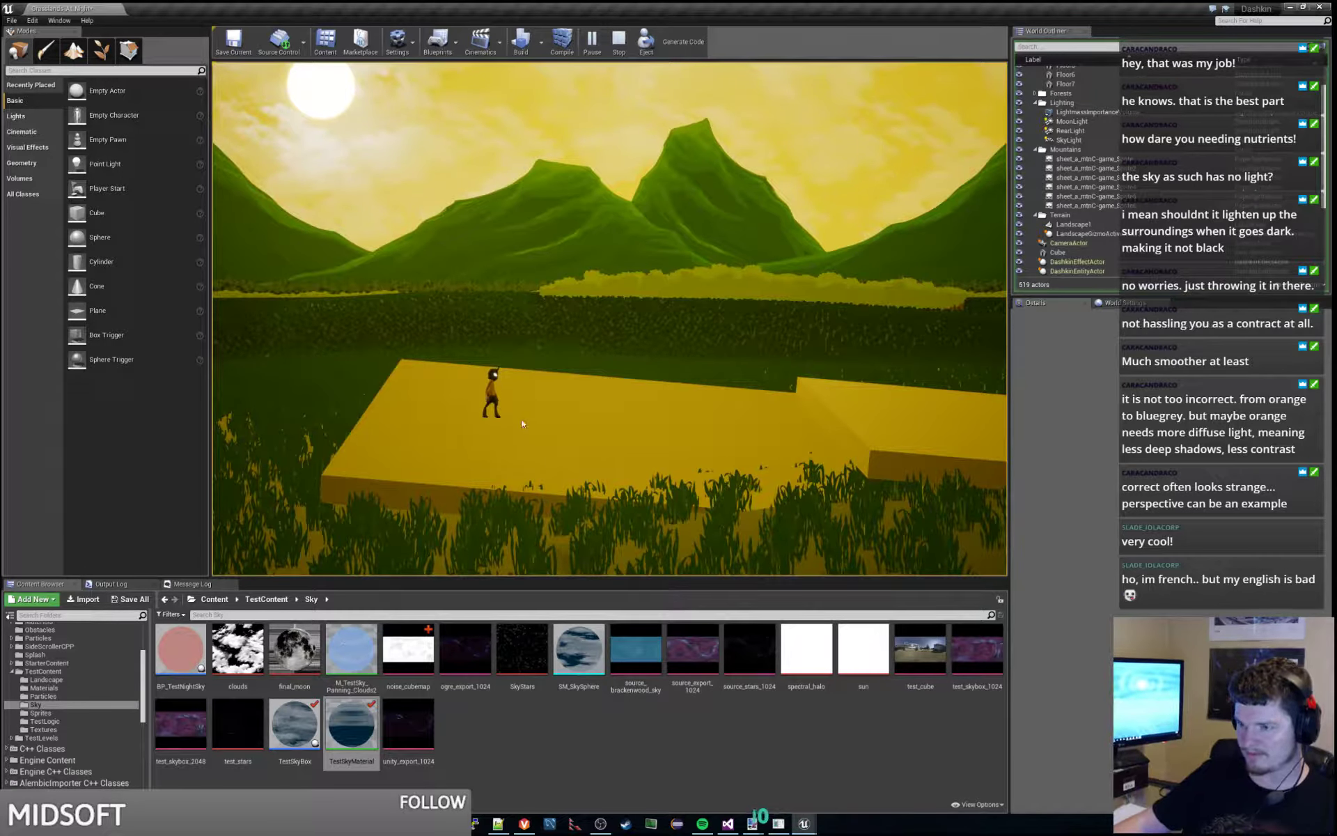
left_click(1099, 270)
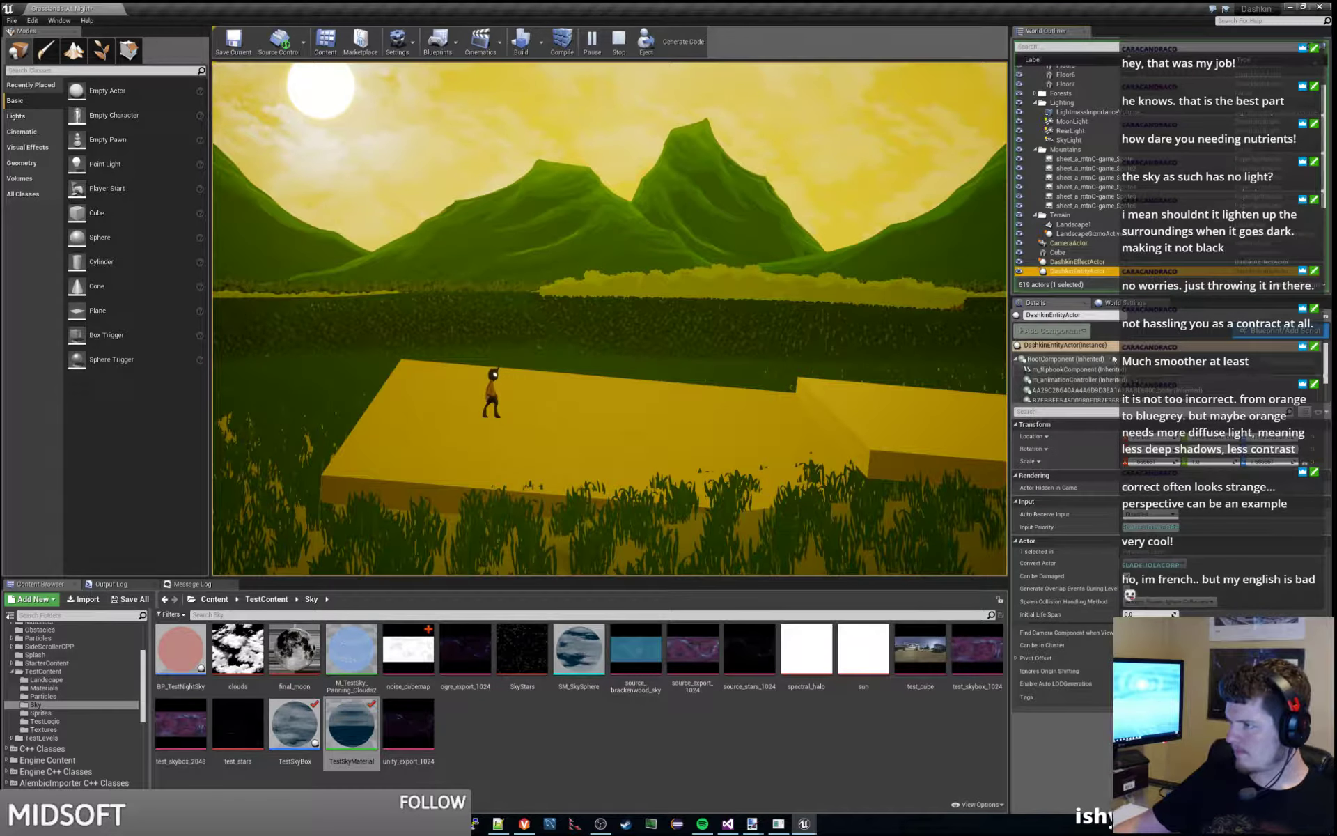
scroll(1100, 265, "down", 3)
left_click(1098, 270)
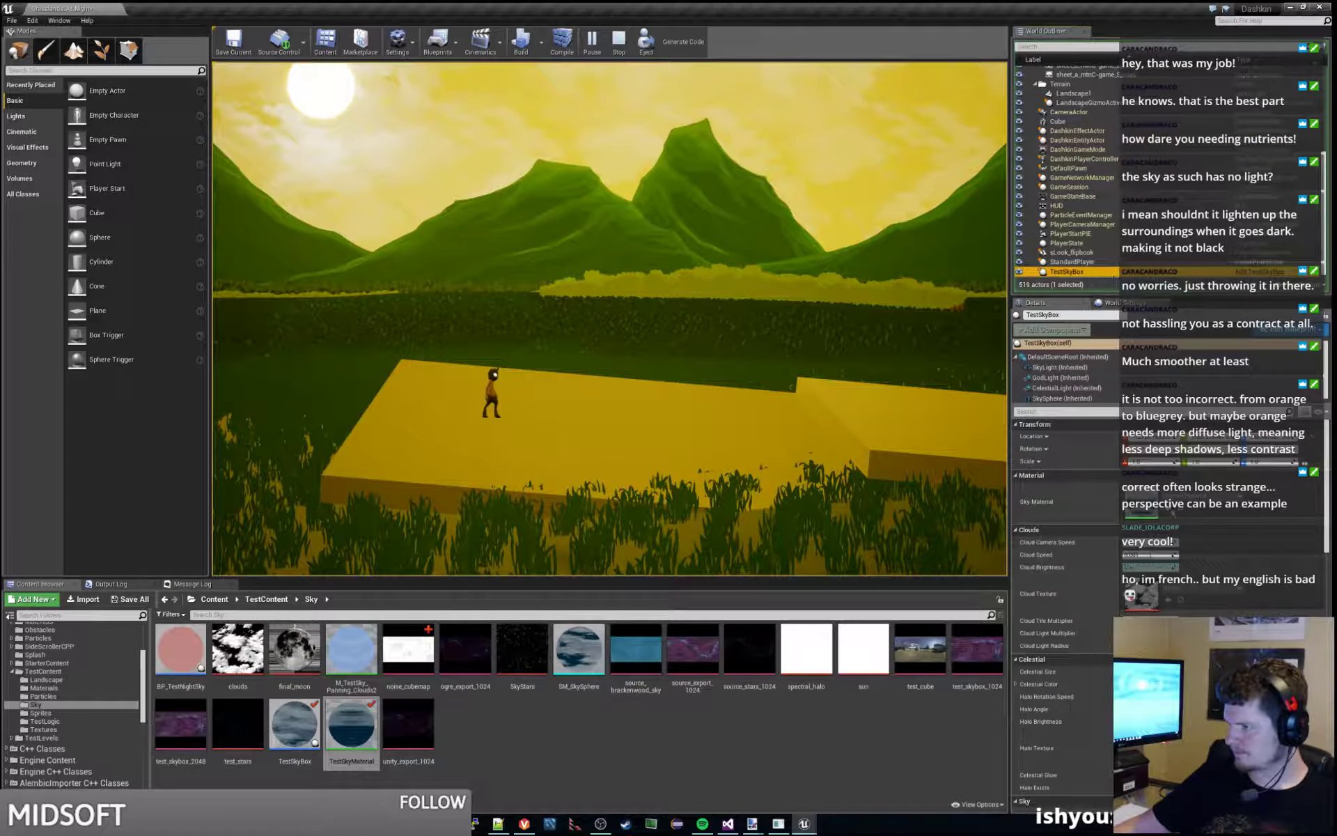
left_click(1063, 376)
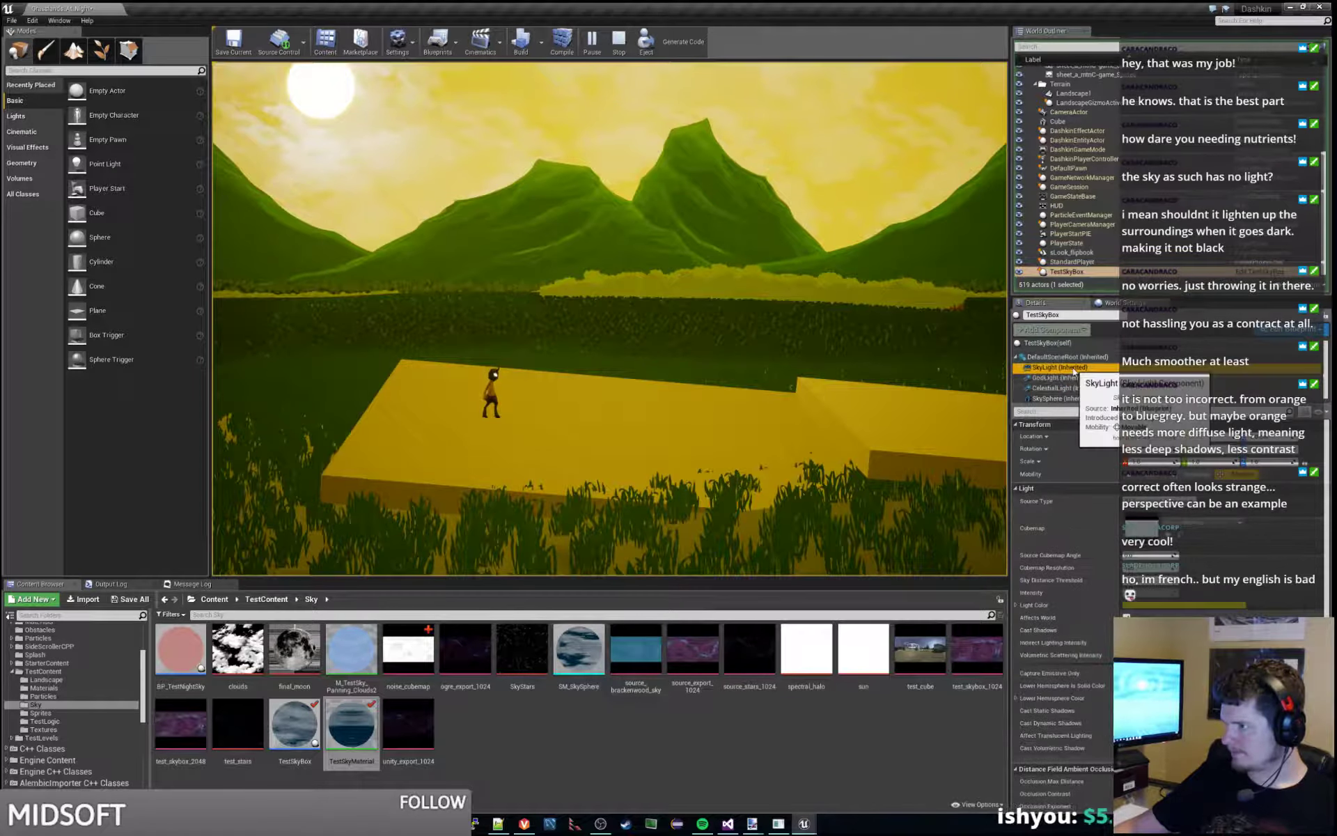
left_click(1059, 367)
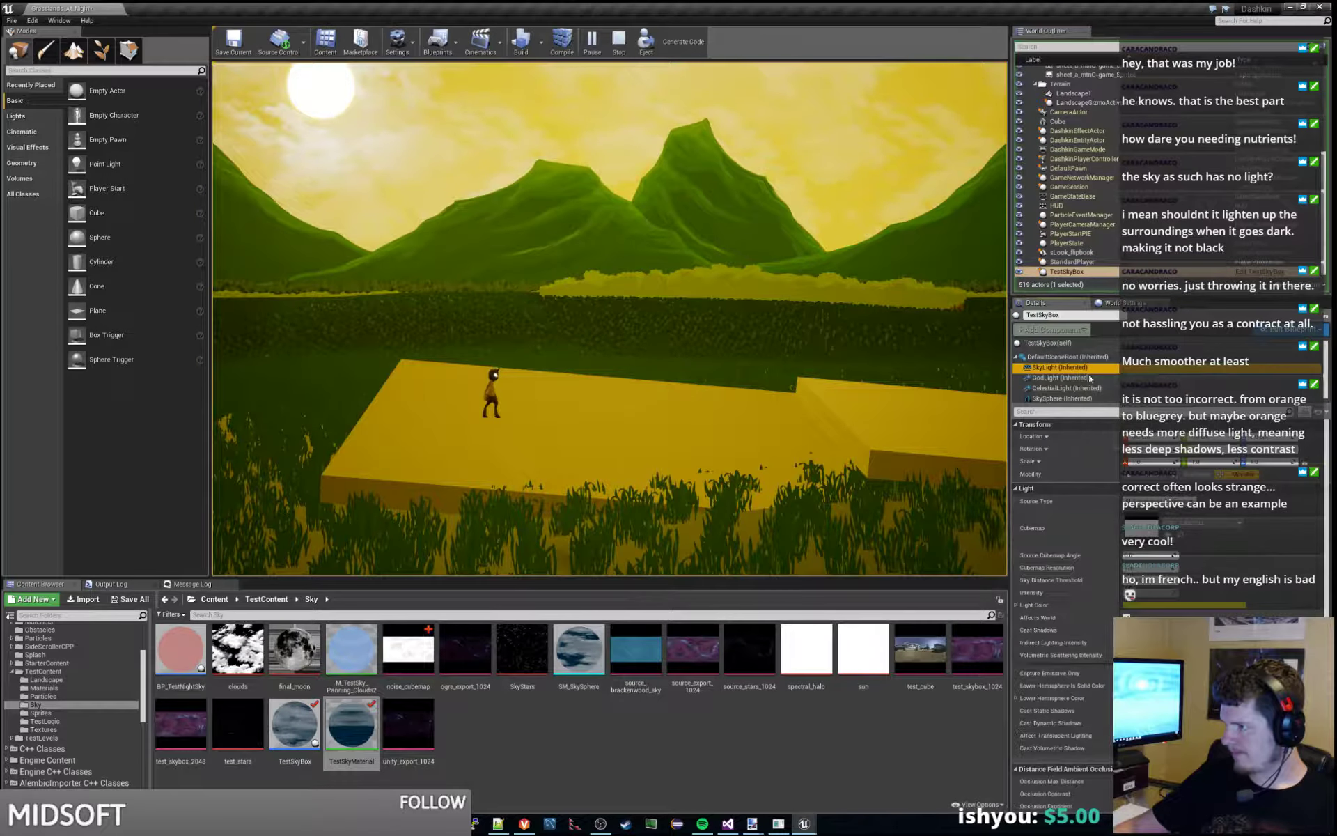
- Toggle Affects World on TestSkyBox's SkyLight repeatedly during play to compare the scene with and without sky lighting
left_click(1126, 617)
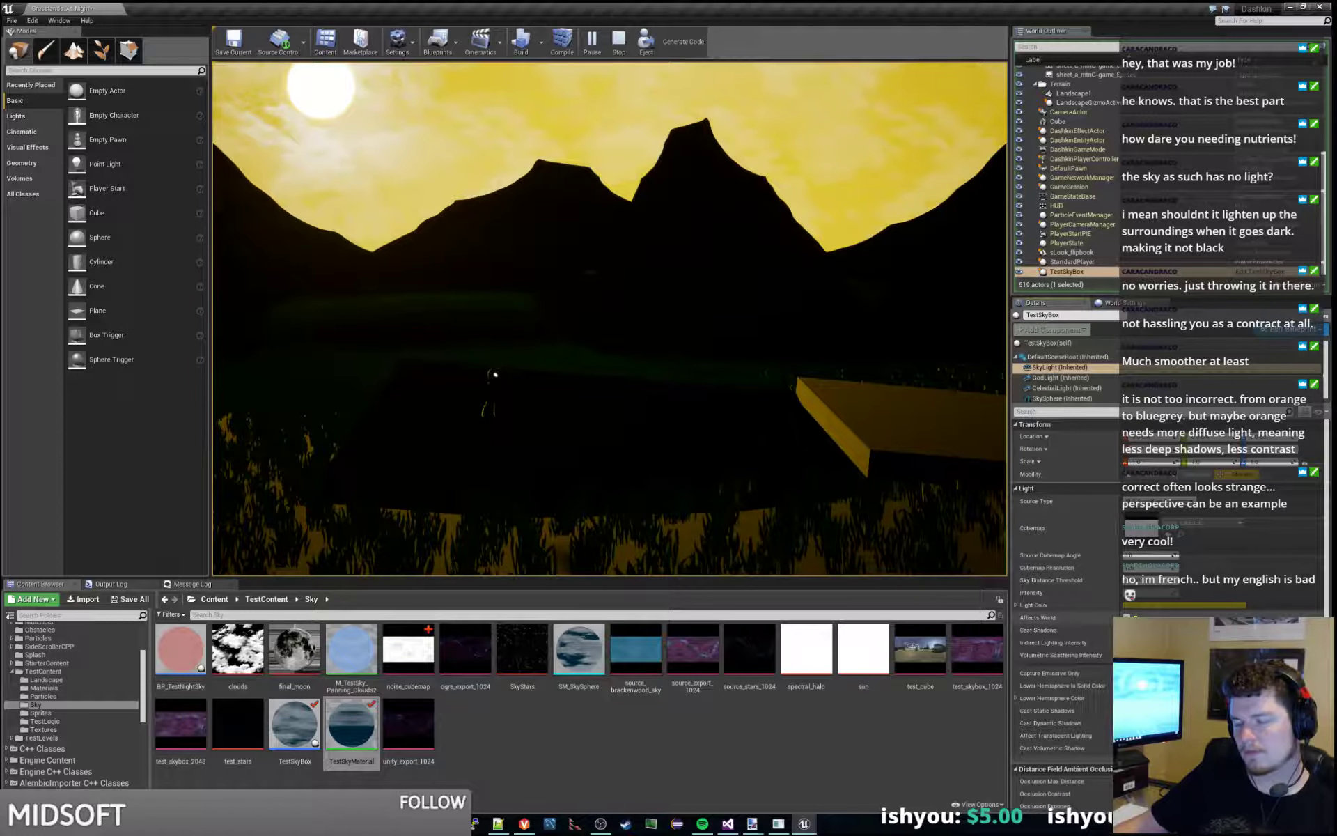
left_click(1126, 617)
left_click(1125, 617)
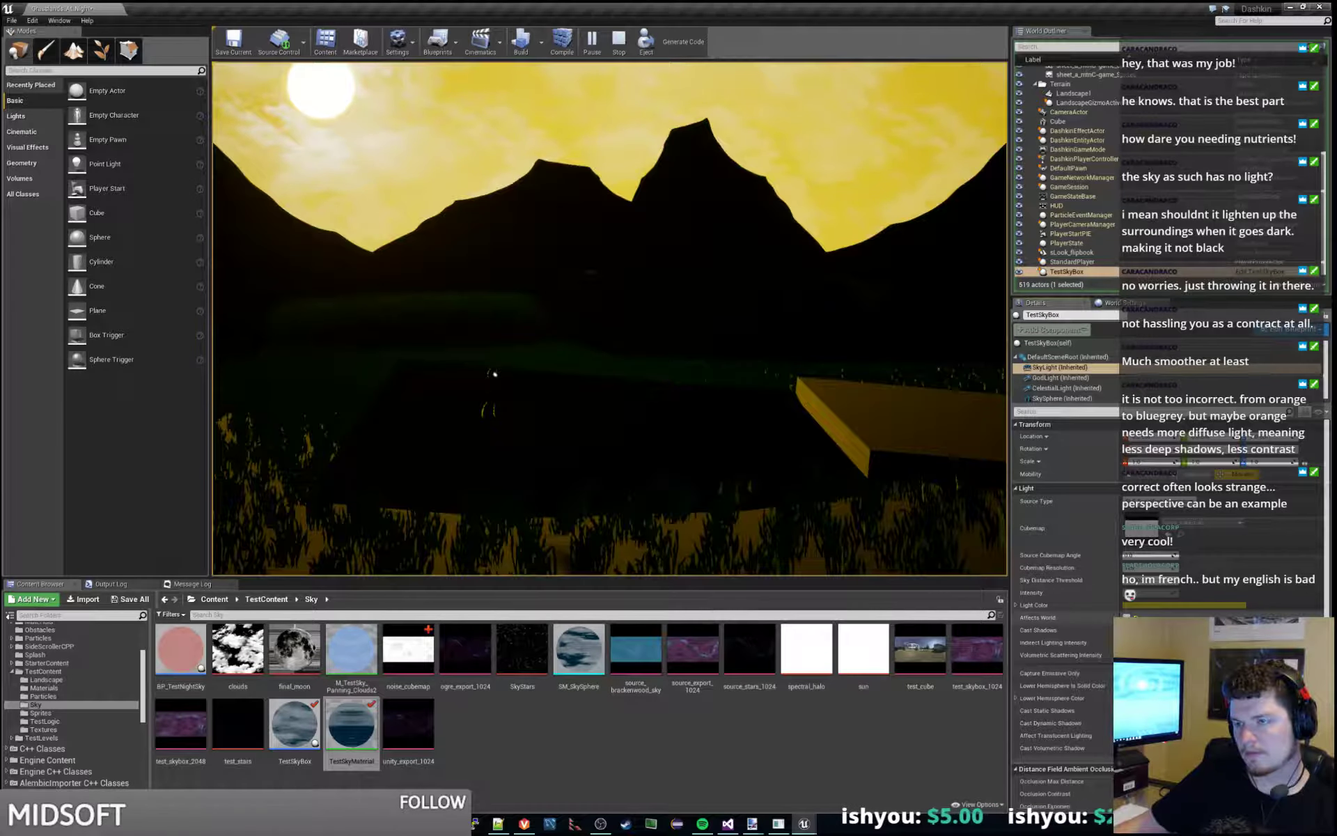
left_click(1126, 618)
left_click(1126, 617)
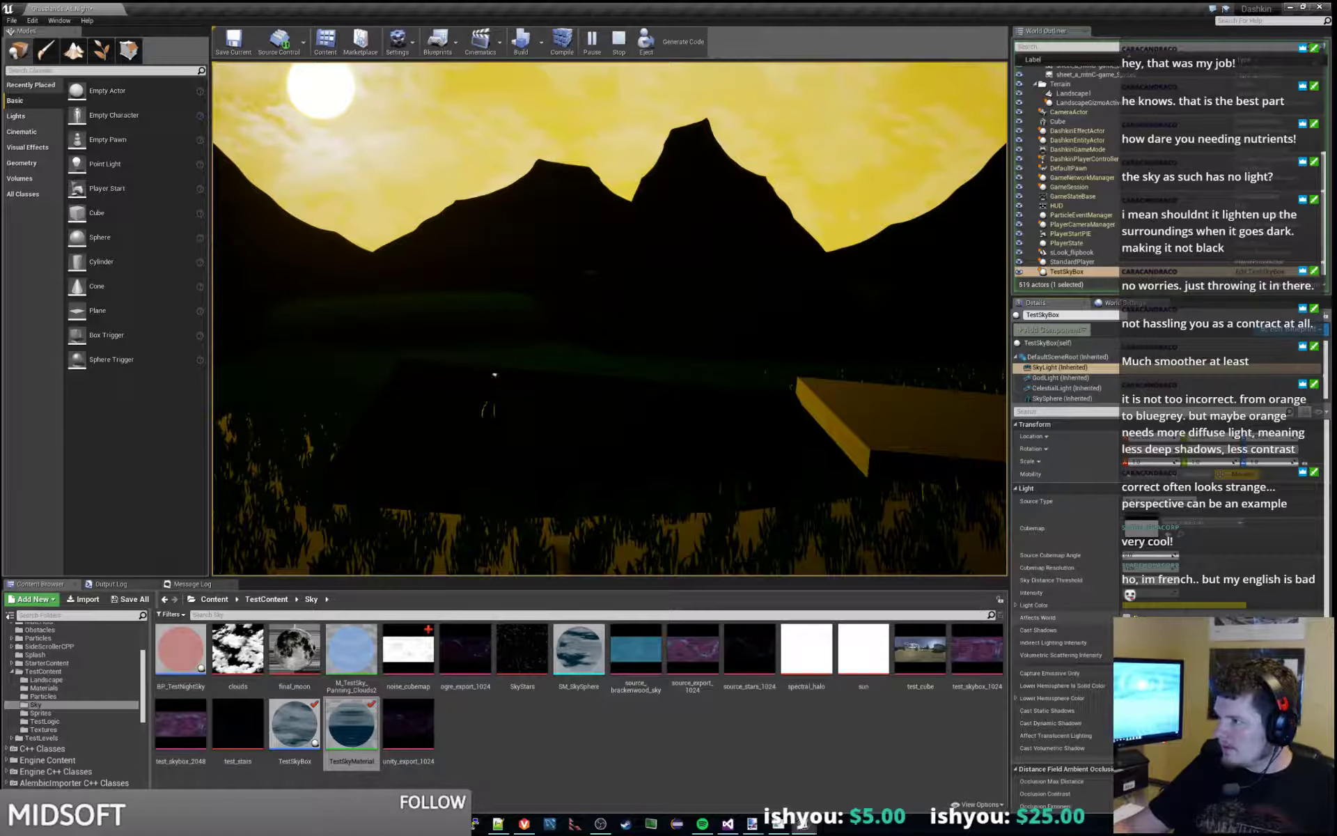
left_click(1126, 618)
left_click(1126, 618)
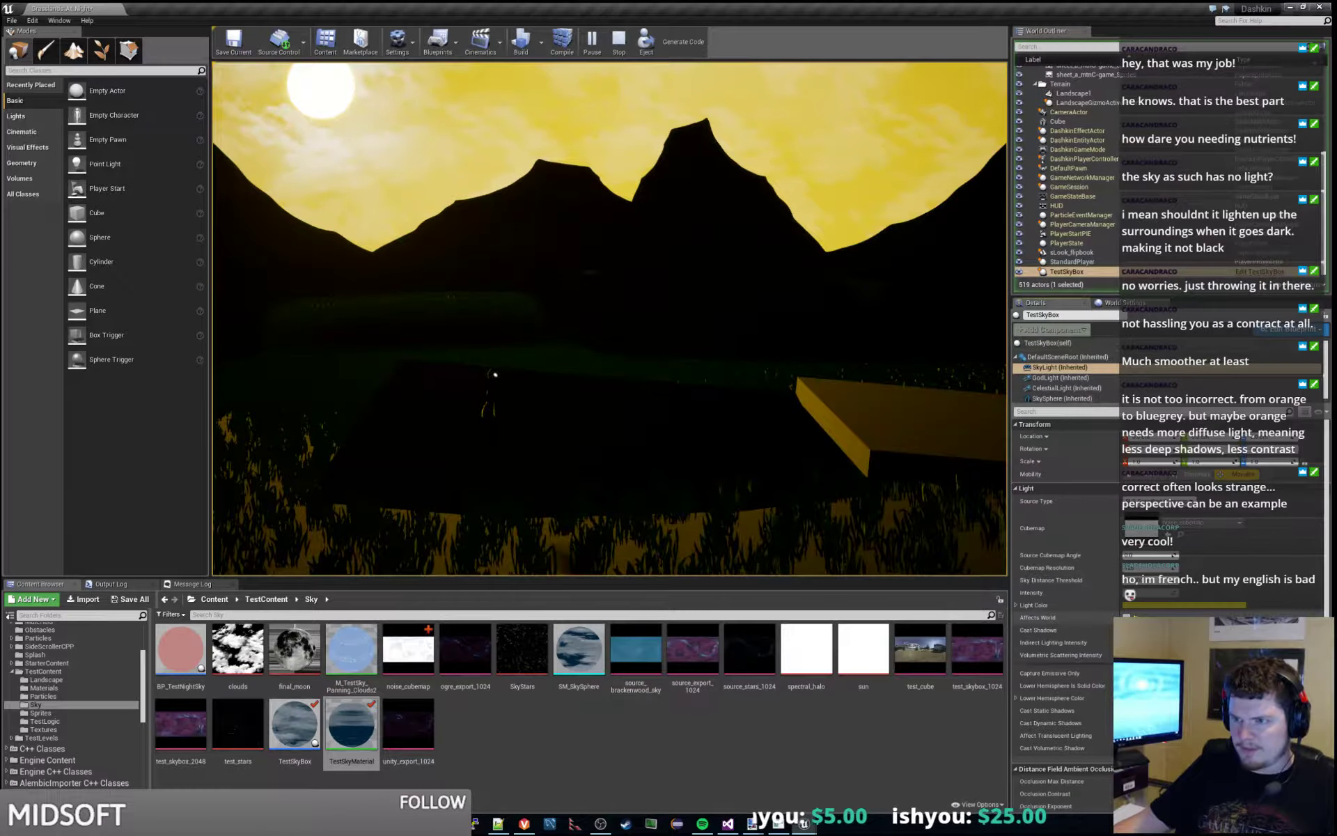
left_click(1126, 618)
left_click(1126, 617)
left_click(1126, 618)
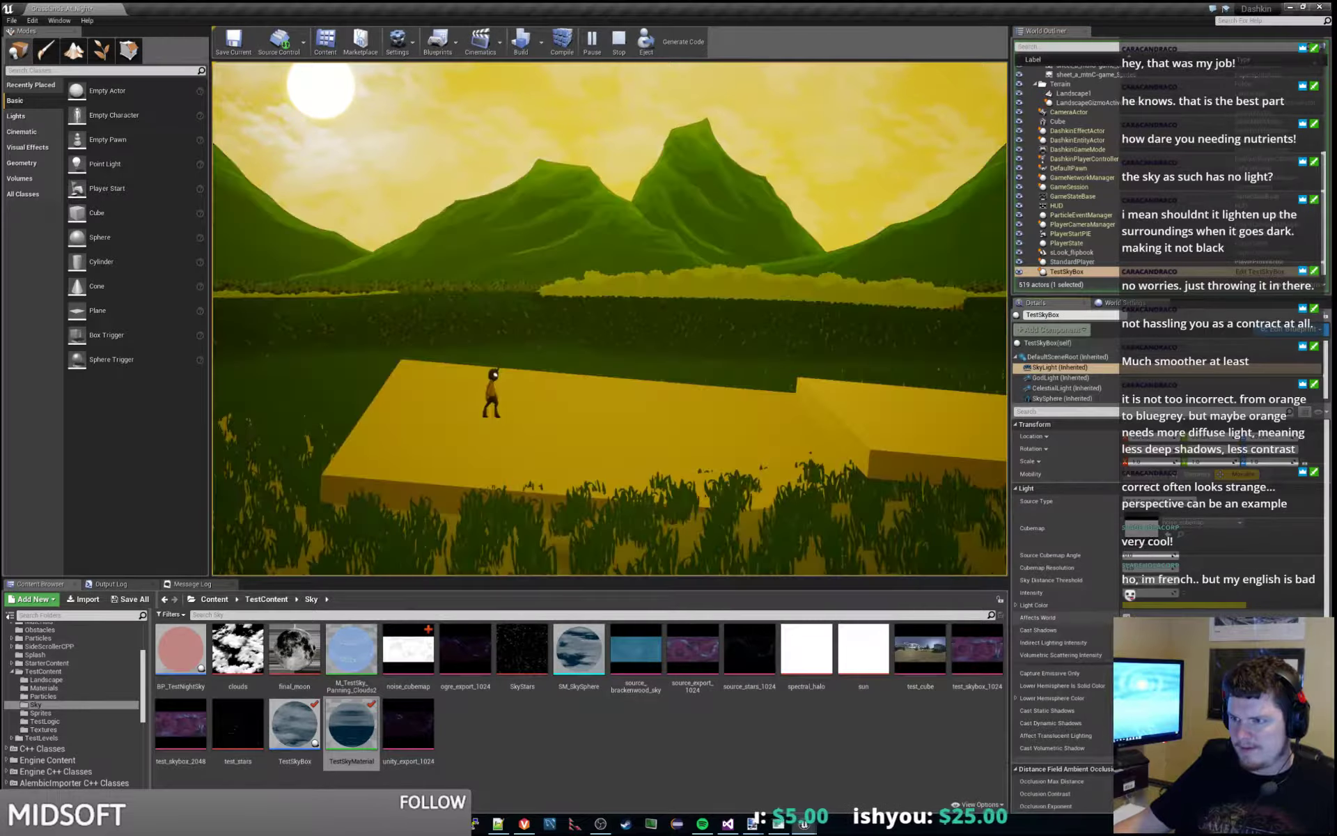
left_click(1126, 618)
left_click(1126, 617)
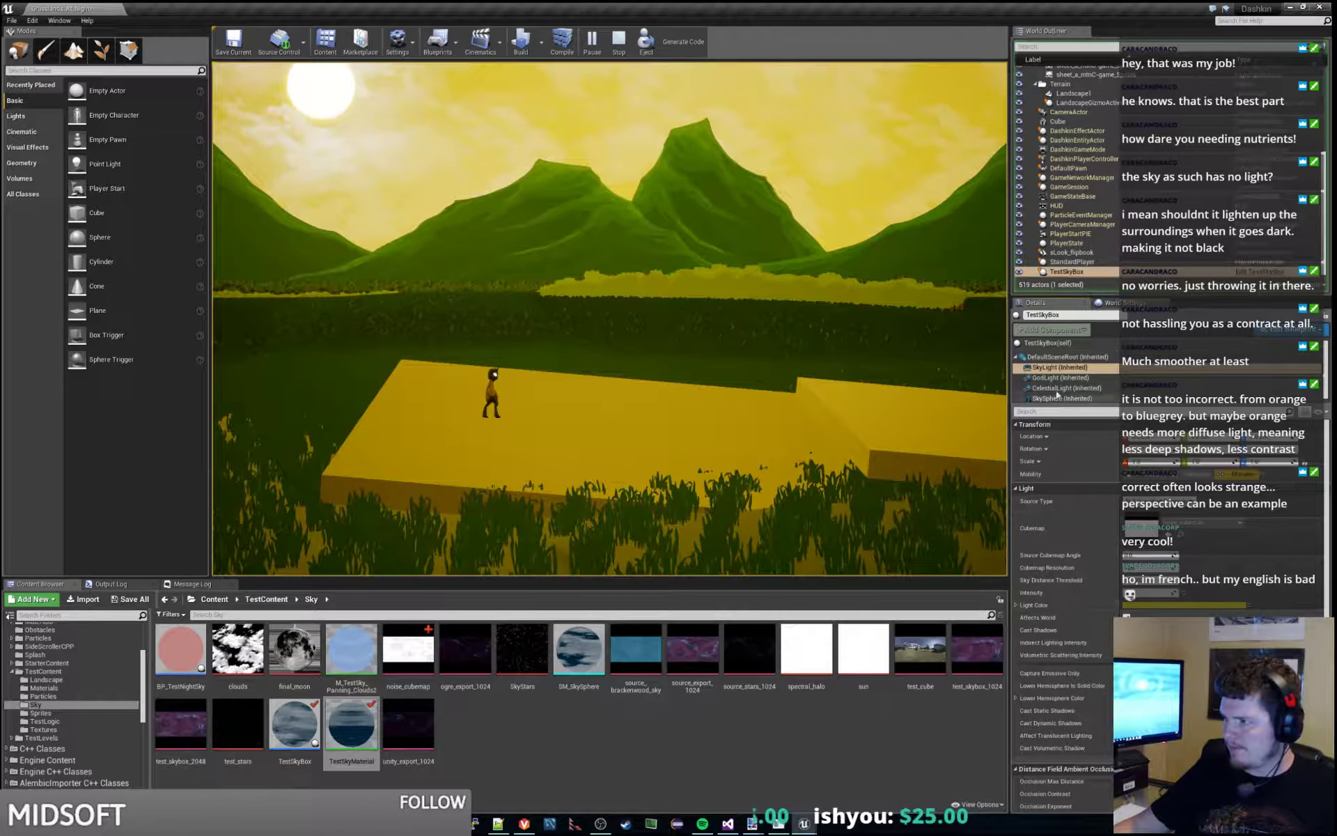
- Toggle Affects World on TestSkyBox's CelestialLight to compare the platforms with and without direct sunlight
left_click(1072, 387)
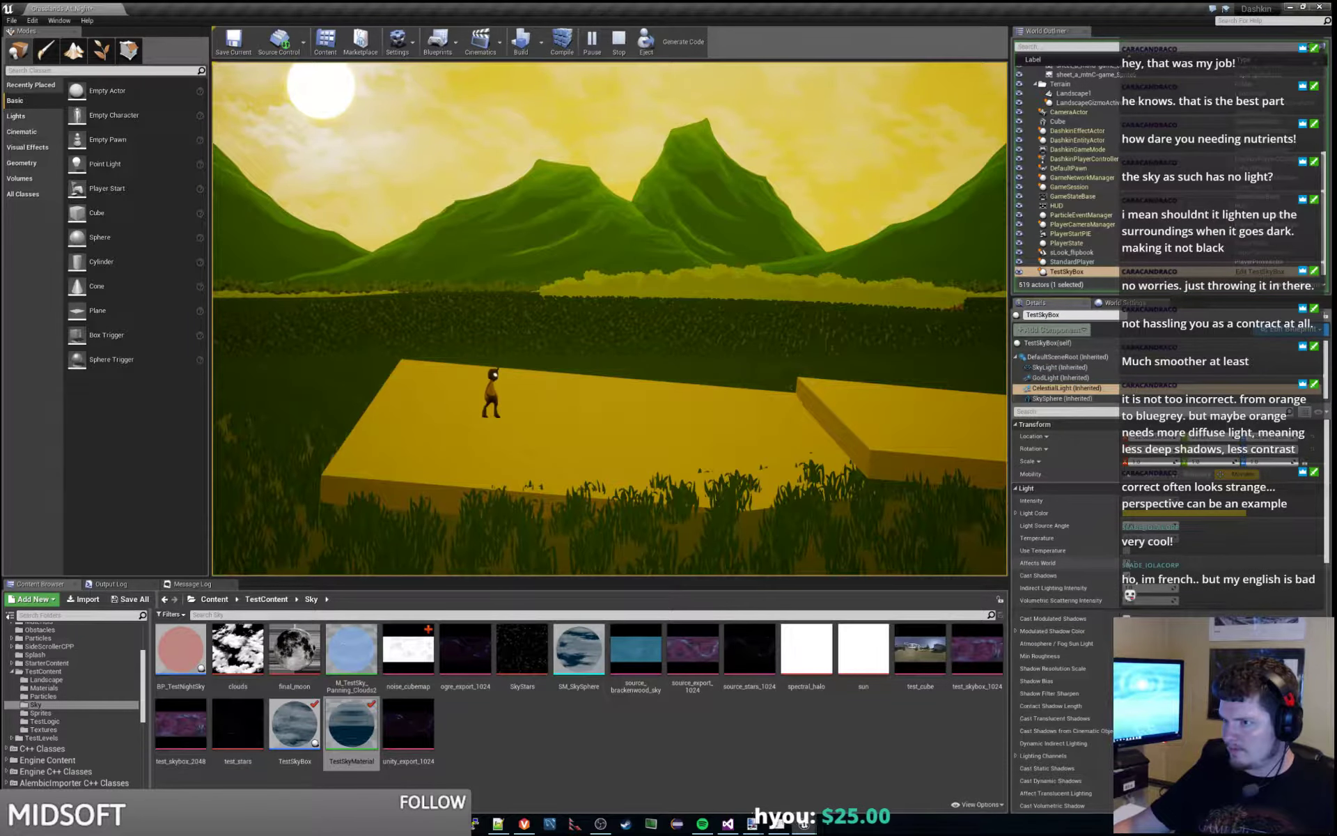
left_click(1126, 563)
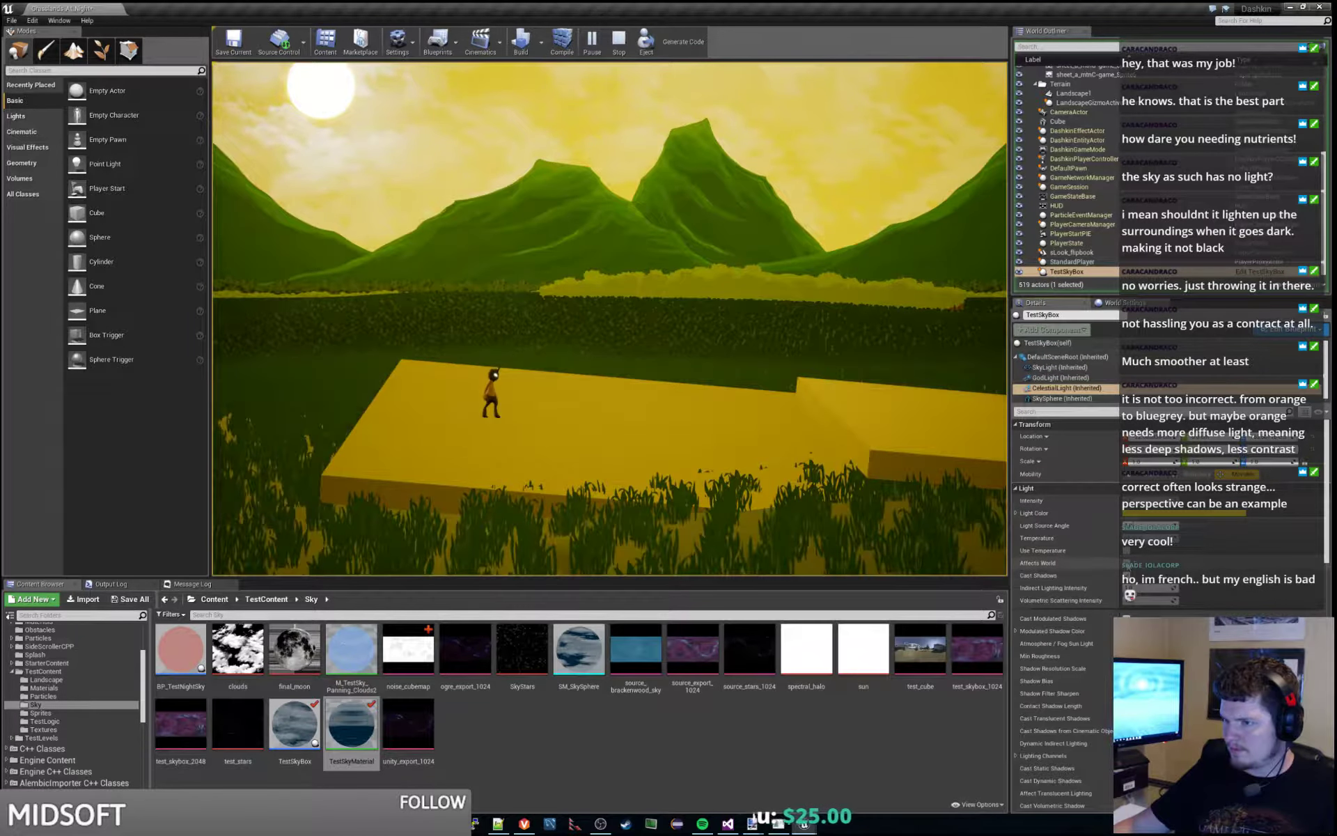
left_click(1127, 564)
left_click(1126, 563)
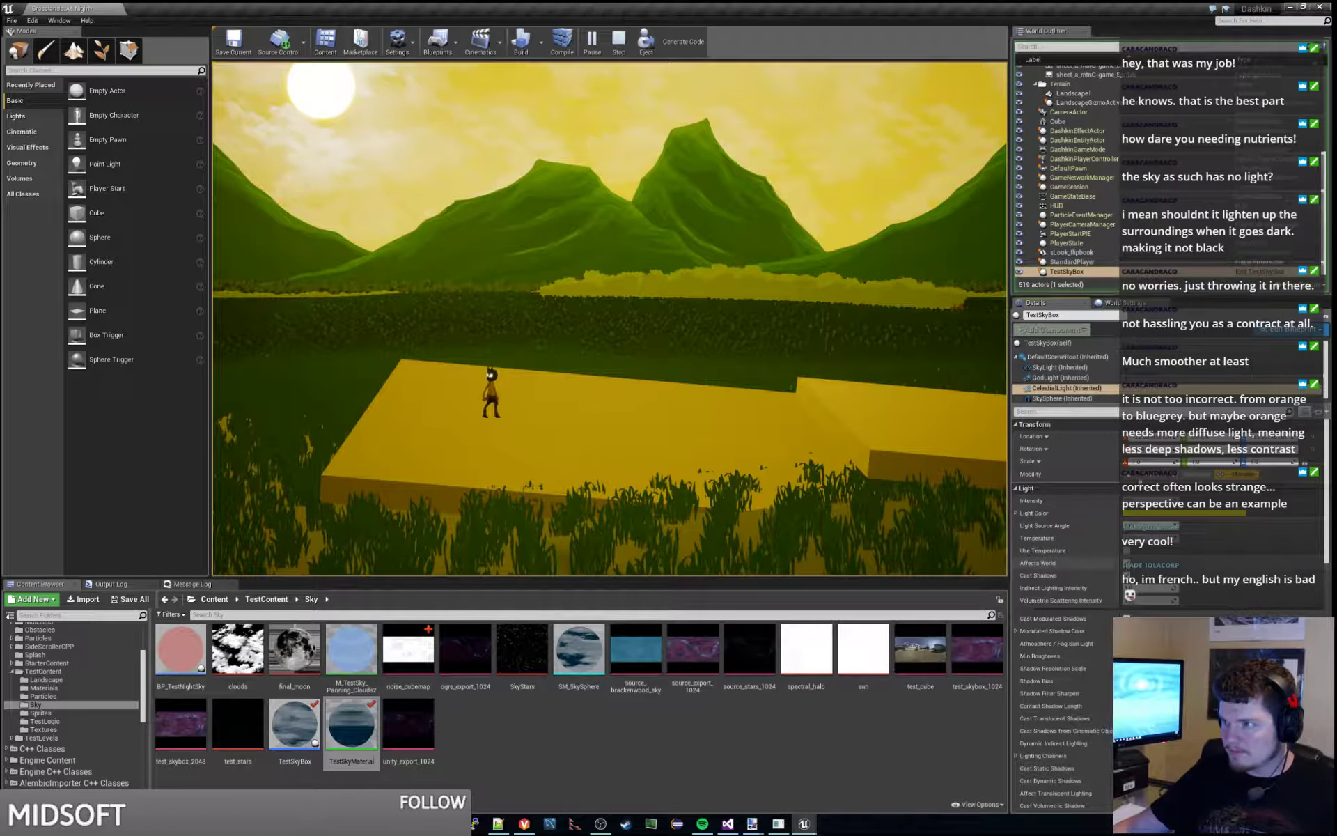
- Turn off the SkyLight's Affects World, run and jump the character over the tilted platforms to check the direct lighting, and end play
left_click(1078, 369)
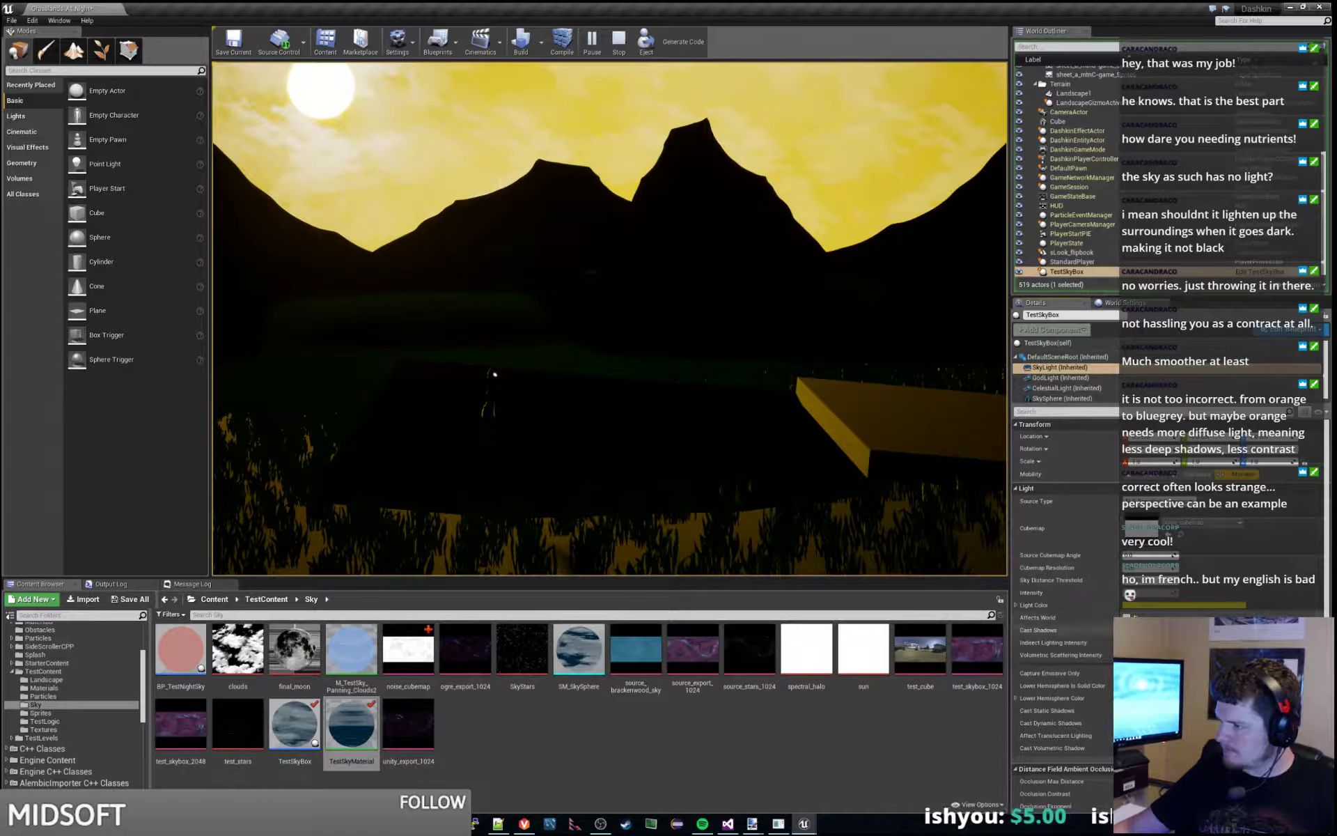
left_click(1071, 368)
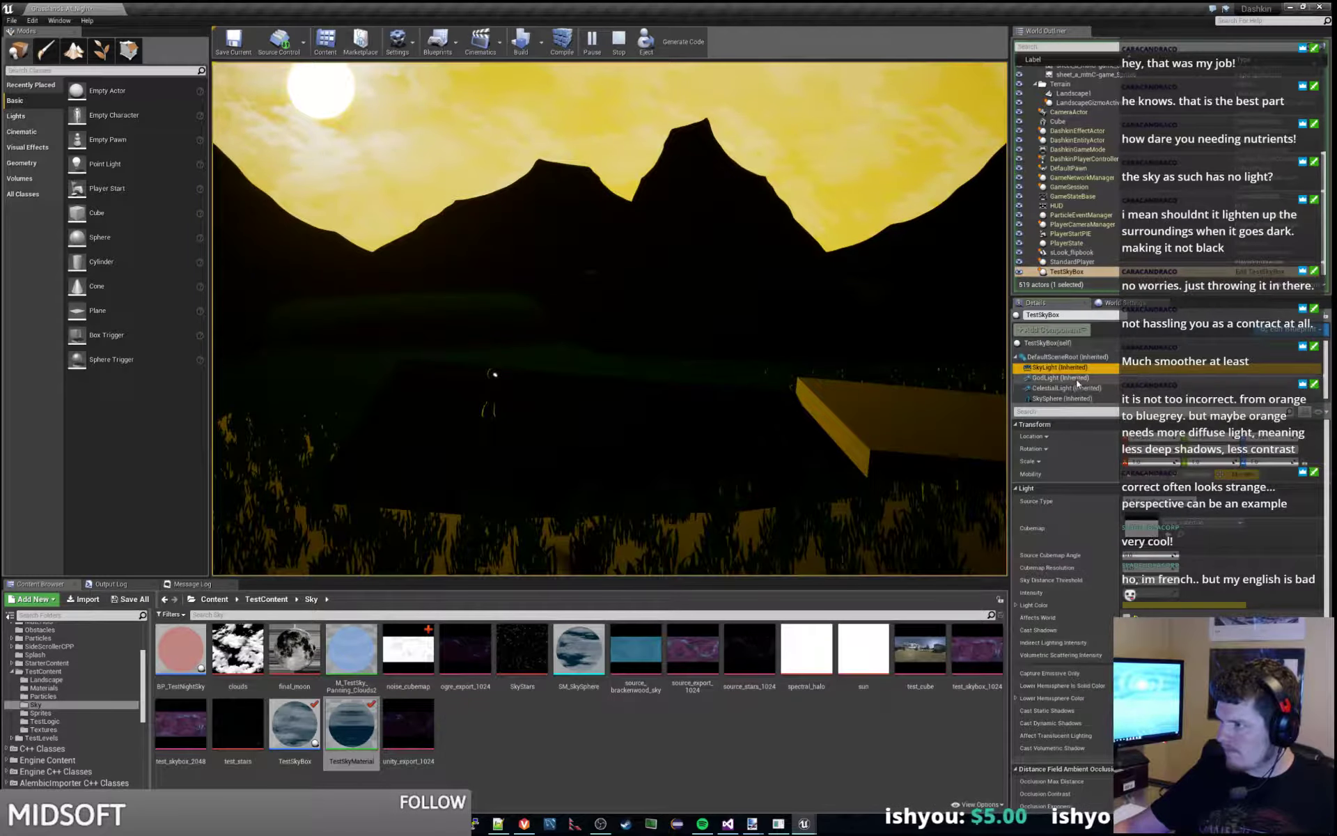
left_click(767, 396)
key("d")
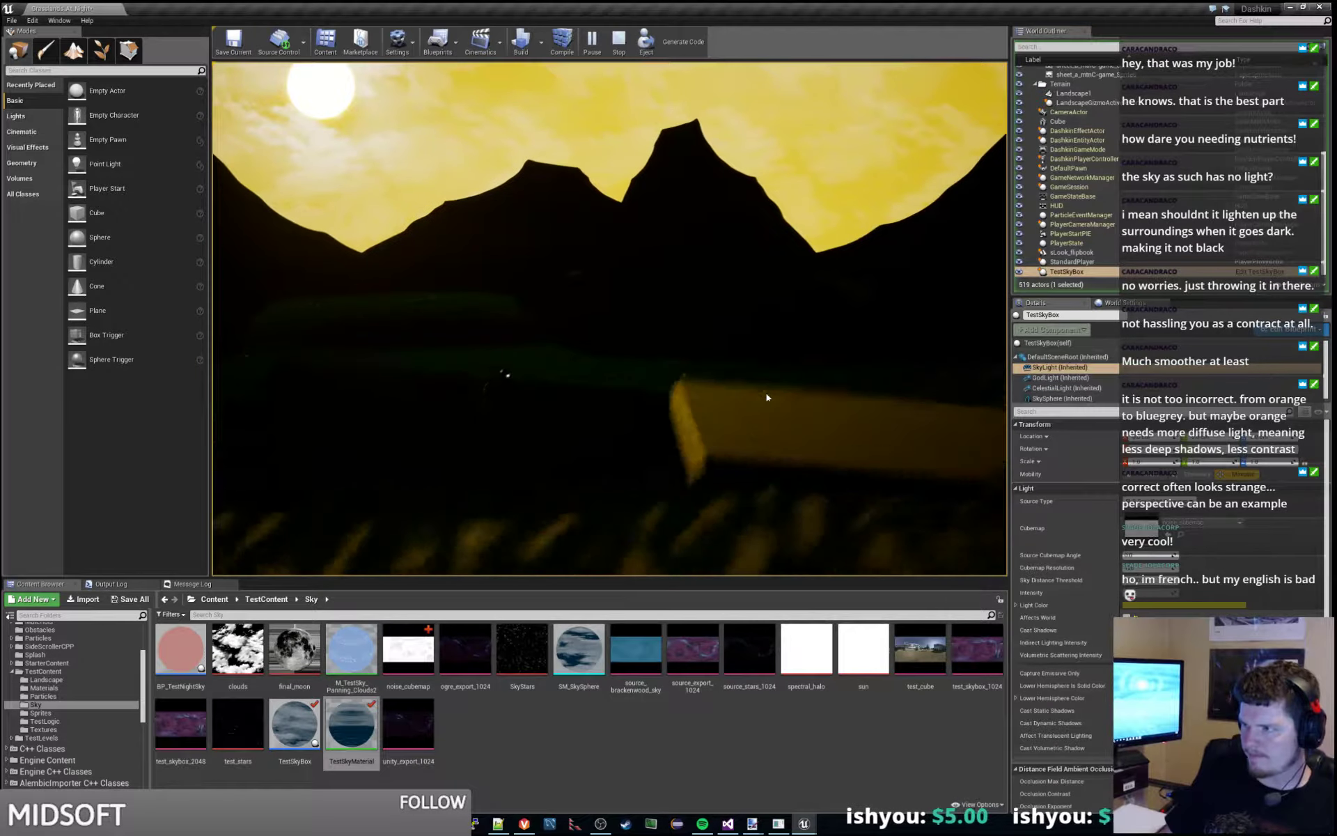
key("space")
key("d")
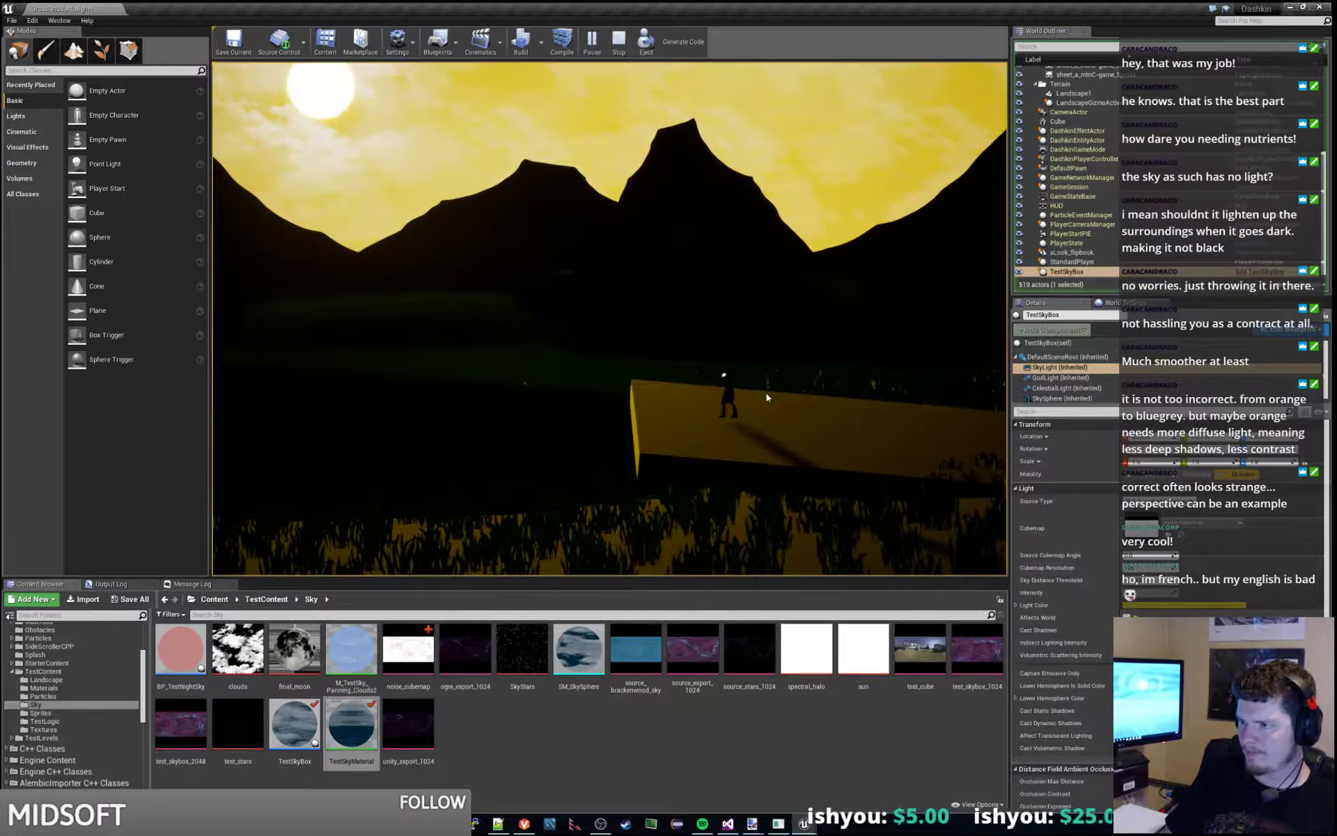
key("a")
key("d")
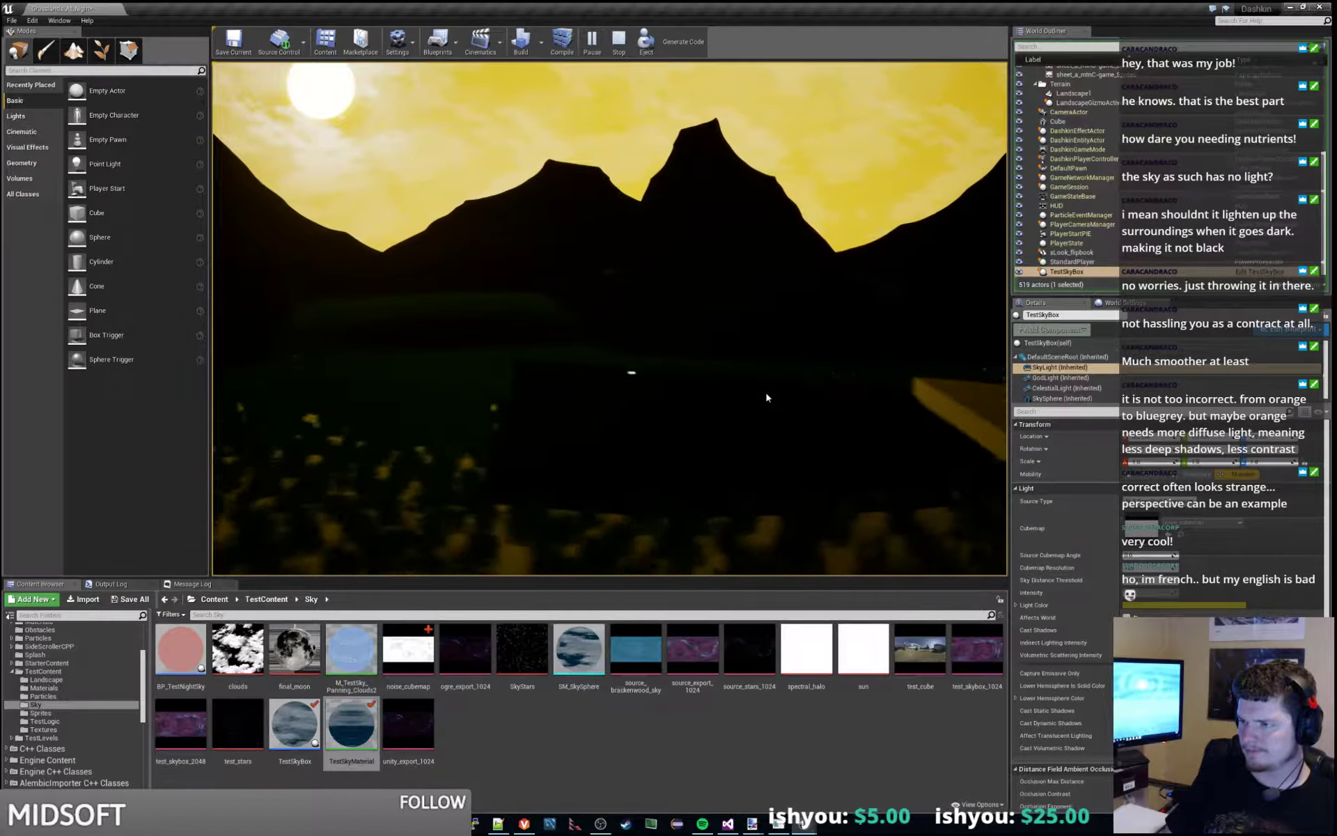
key("space")
key("d")
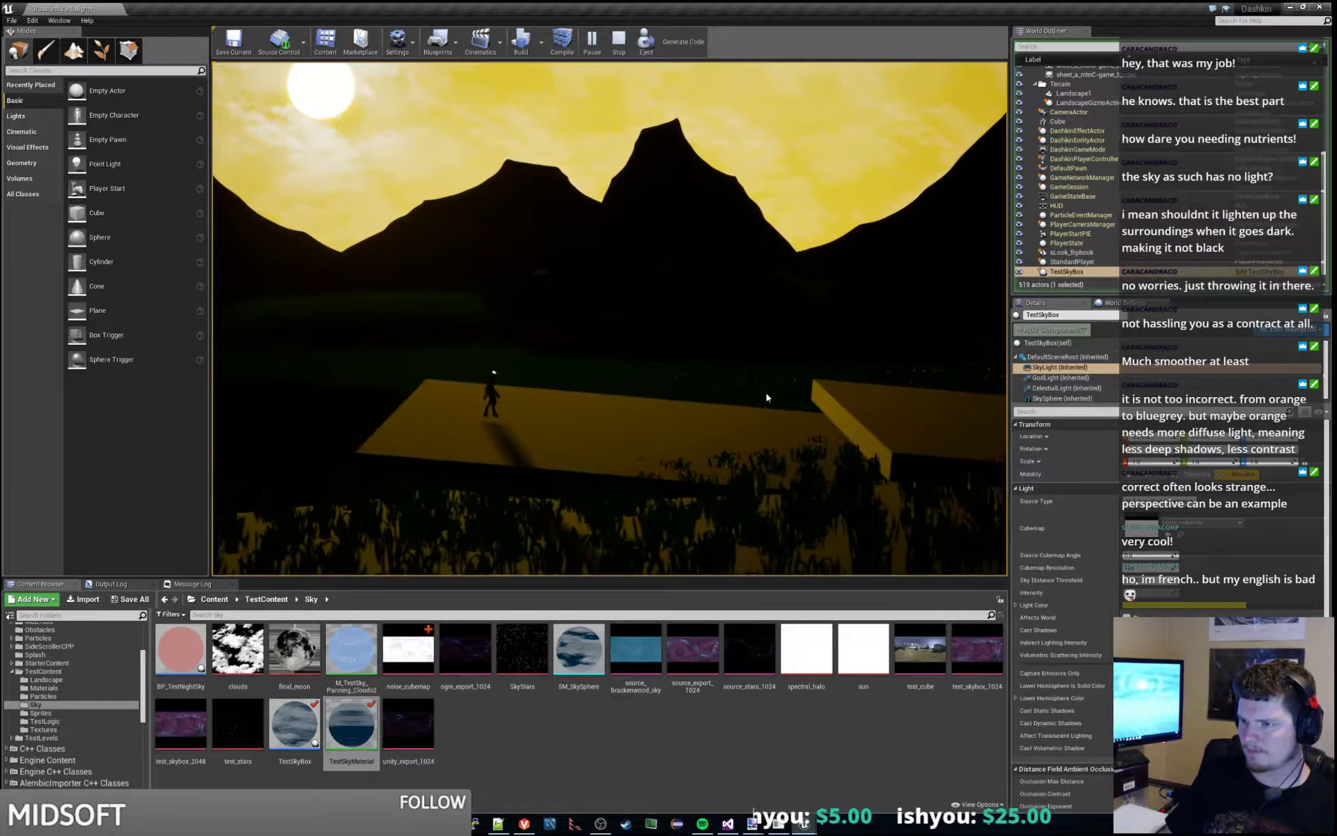
key("a")
key("d")
key("a")
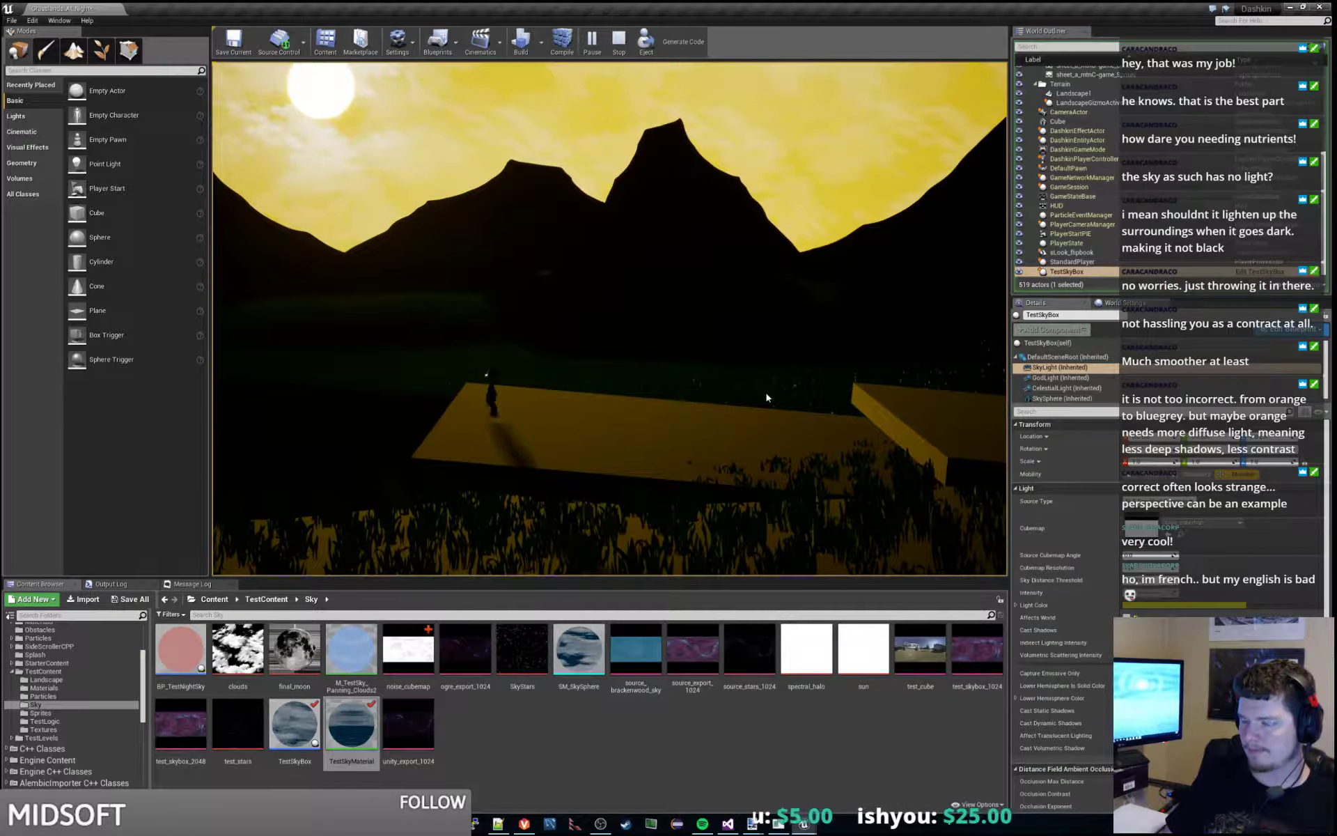
key("space")
key("d")
key("space")
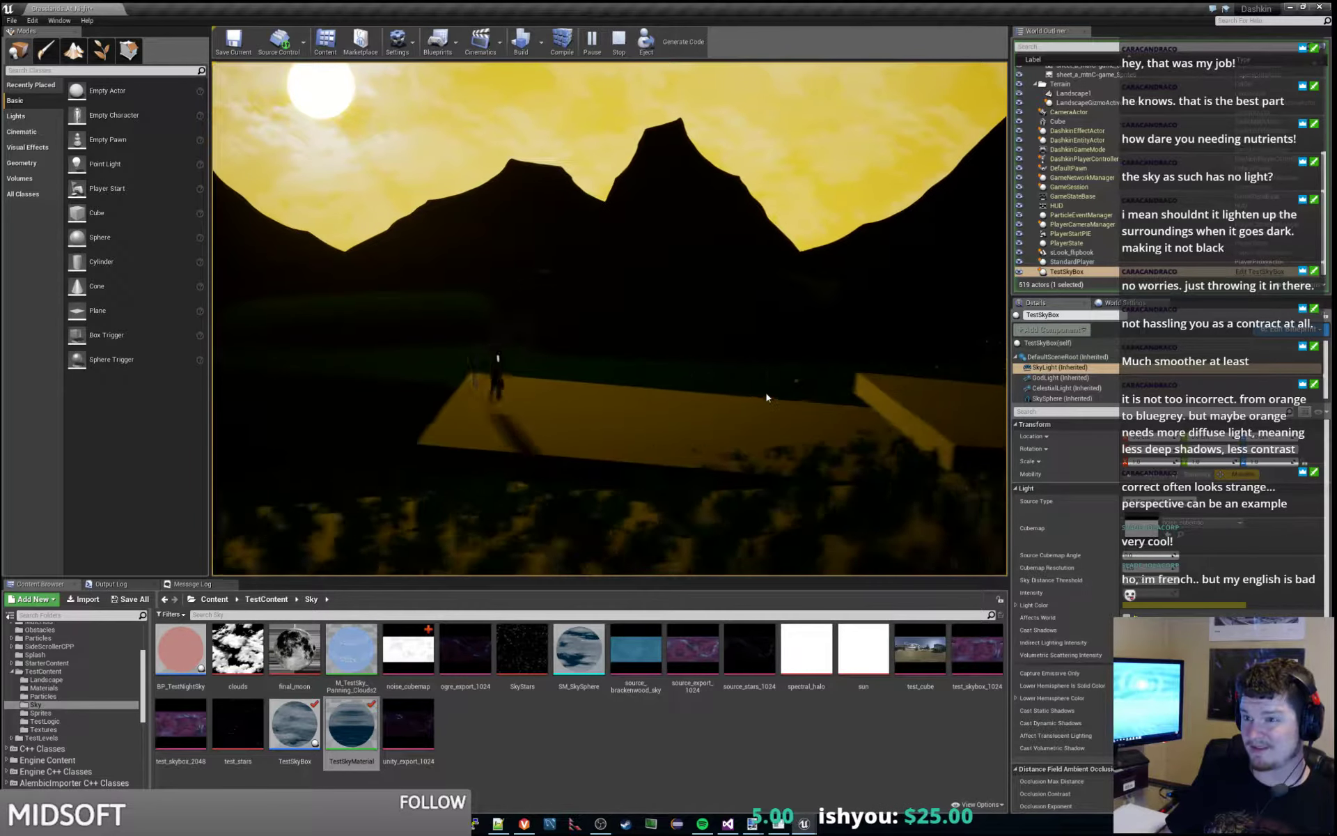
key("a")
key("d")
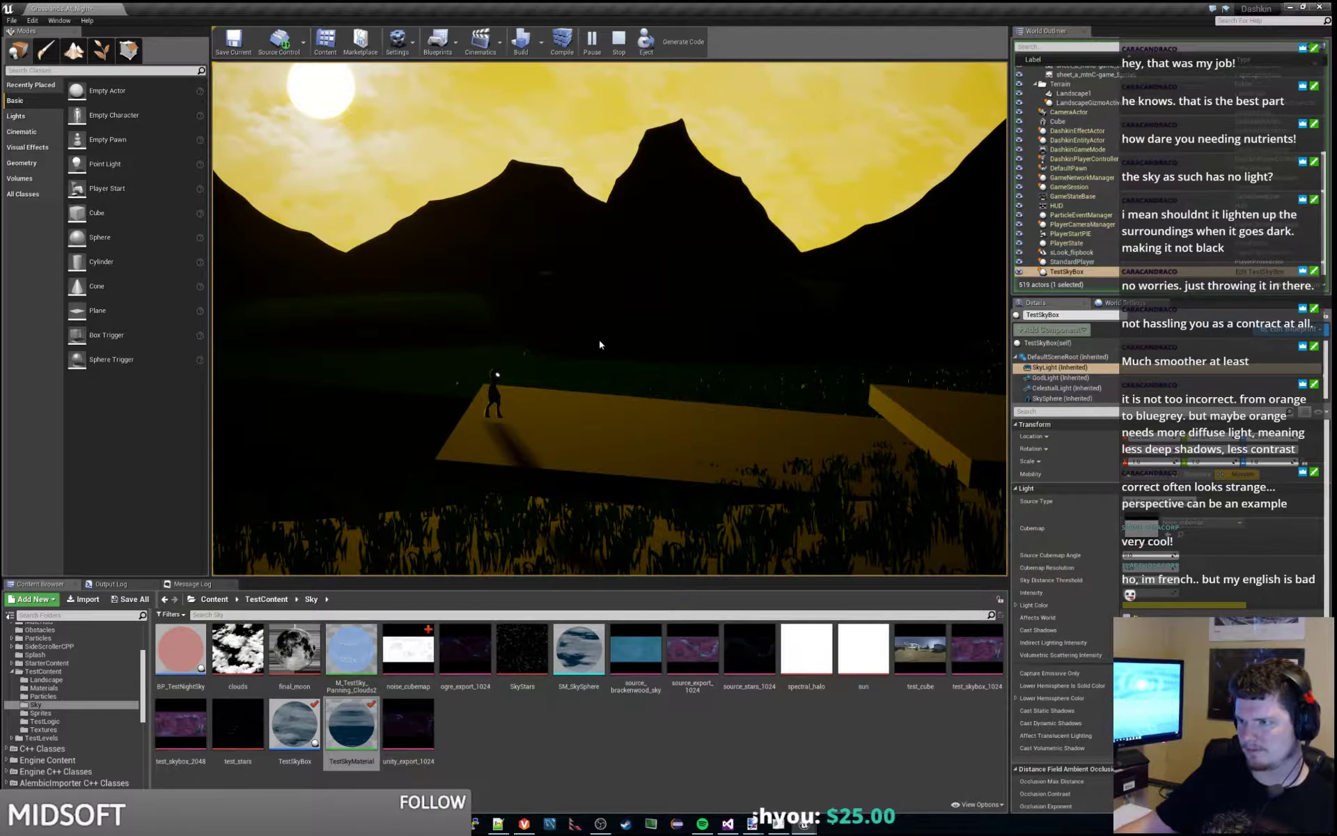
key("Escape")
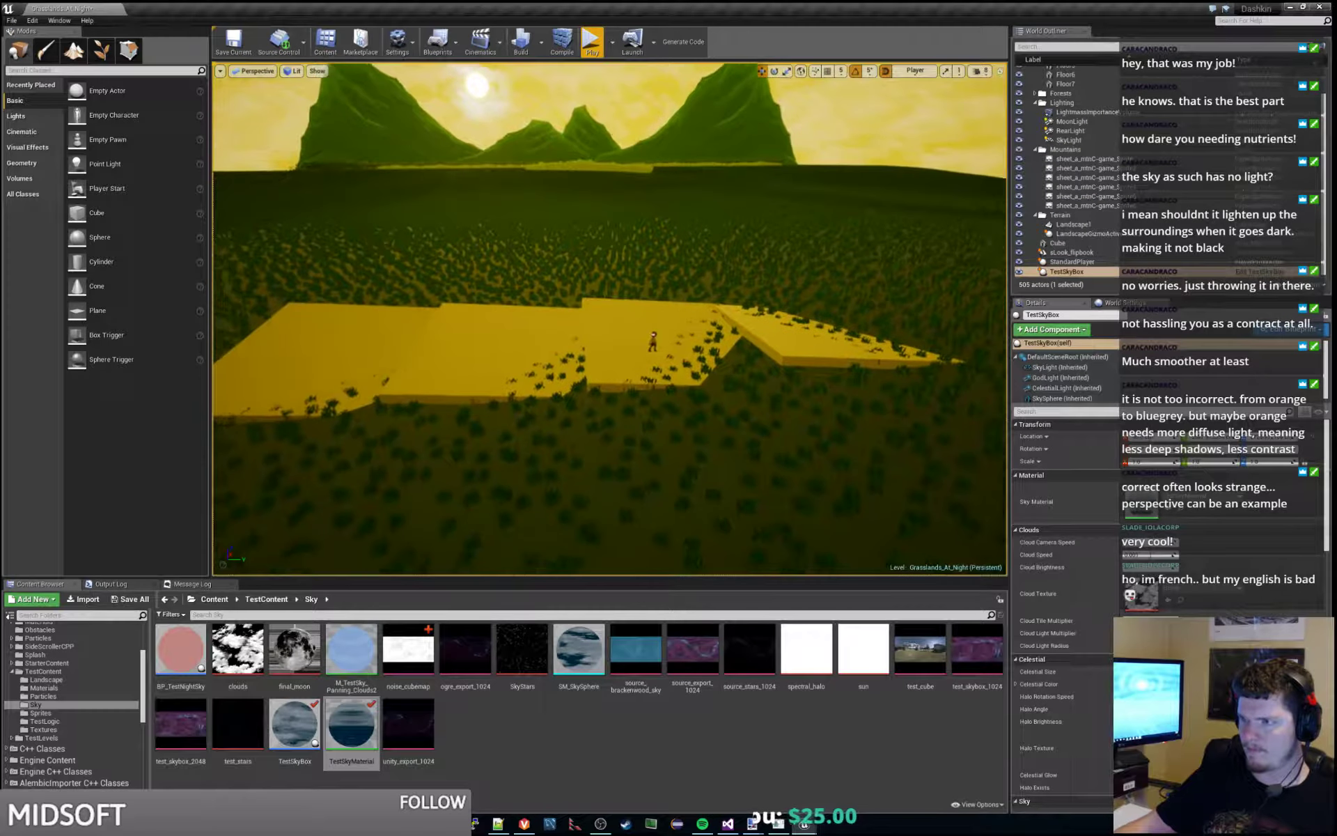
- Disable Affects World on TestSkyBox's SkyLight in the editor and examine the direct lighting on the platforms and terrain
right_click_drag(679, 345, 665, 345)
left_click(1058, 367)
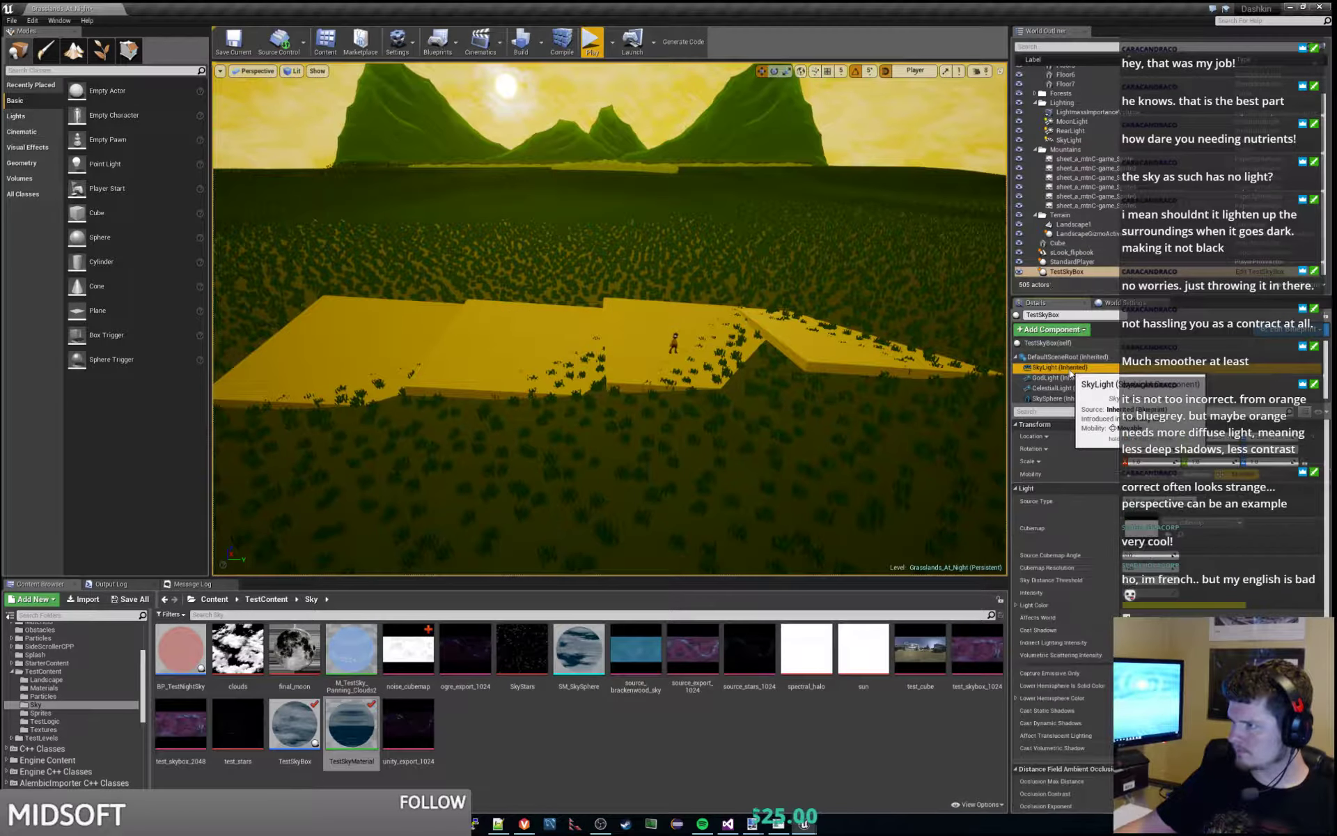
left_click(1126, 617)
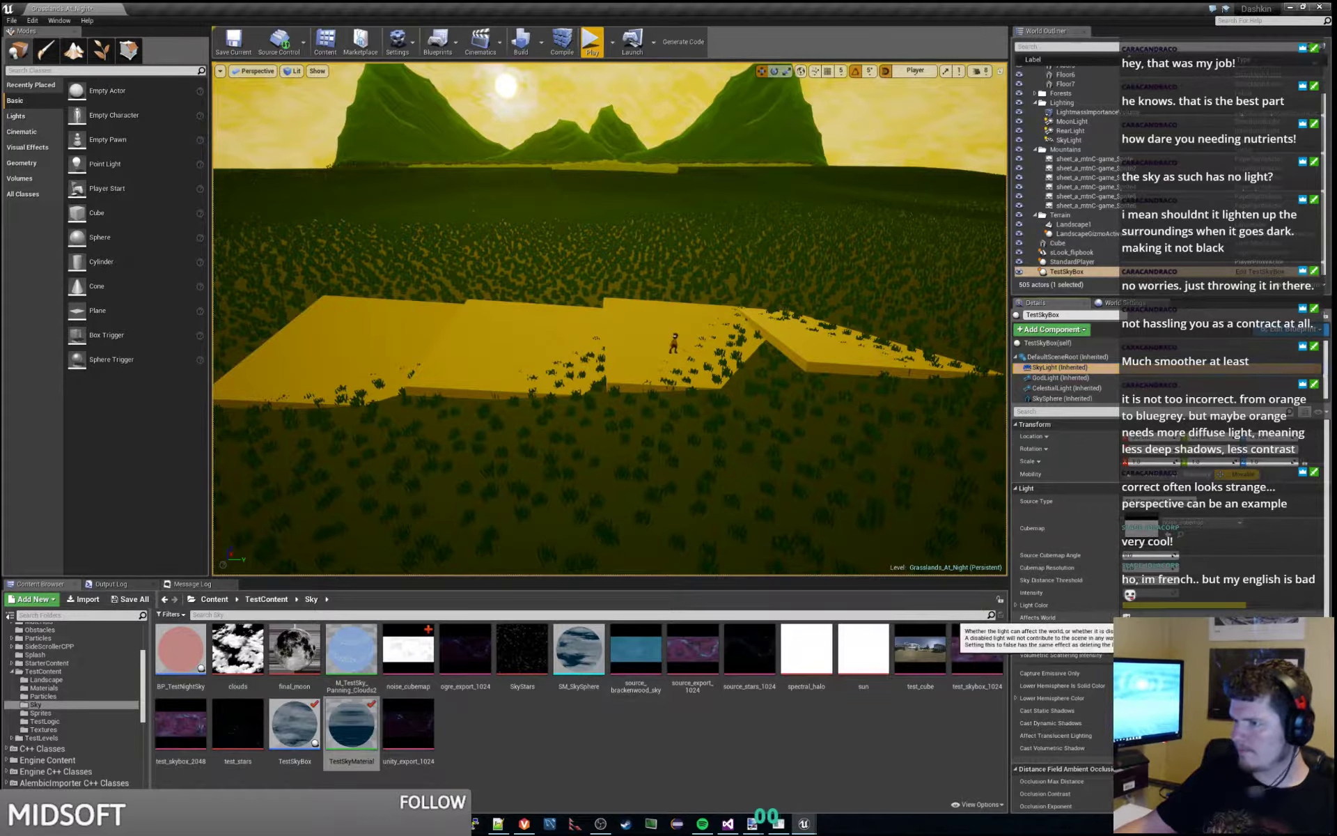
right_click_drag(668, 334, 536, 349)
key("d")
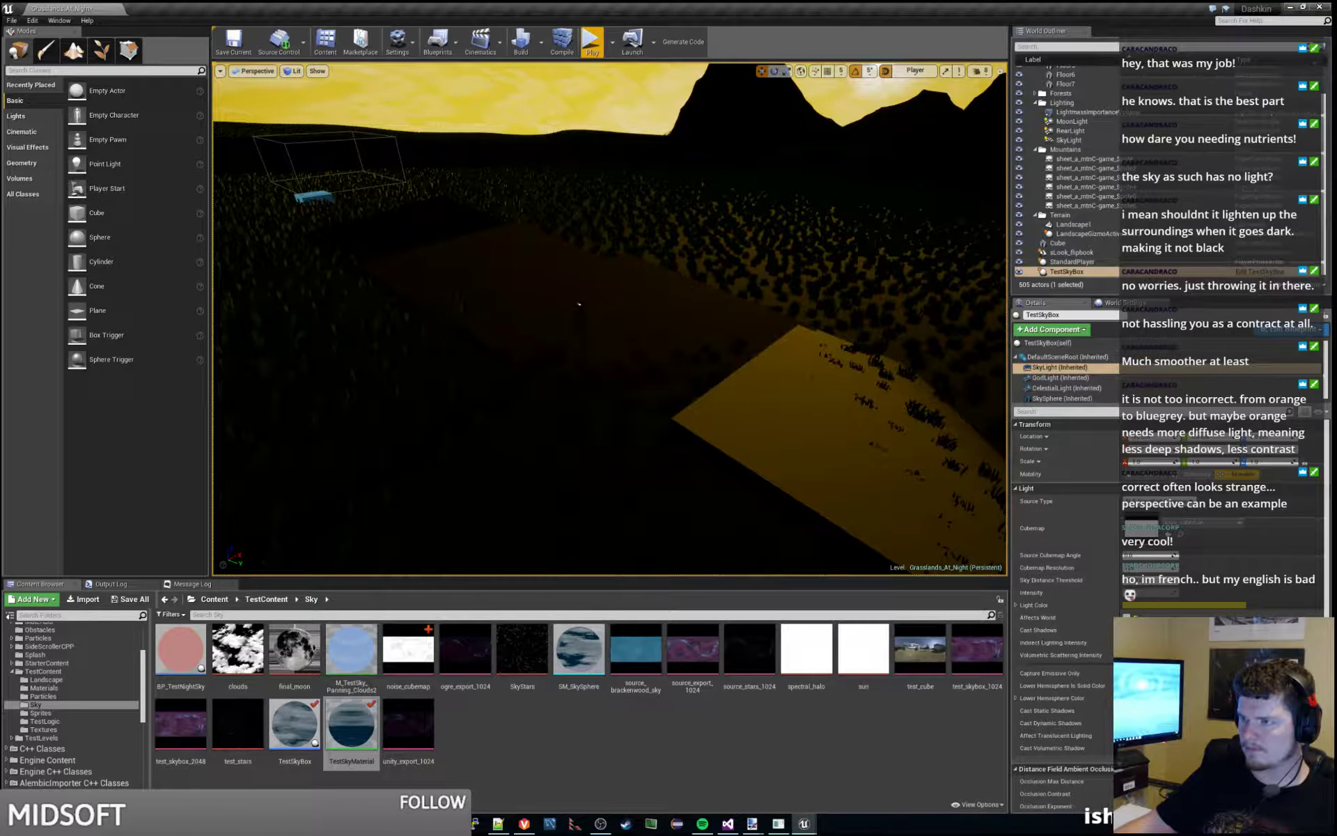
mouse_move(579, 303)
right_mouse_down()
mouse_move(573, 250)
mouse_move(575, 299)
mouse_move(580, 264)
mouse_move(577, 282)
right_mouse_up()
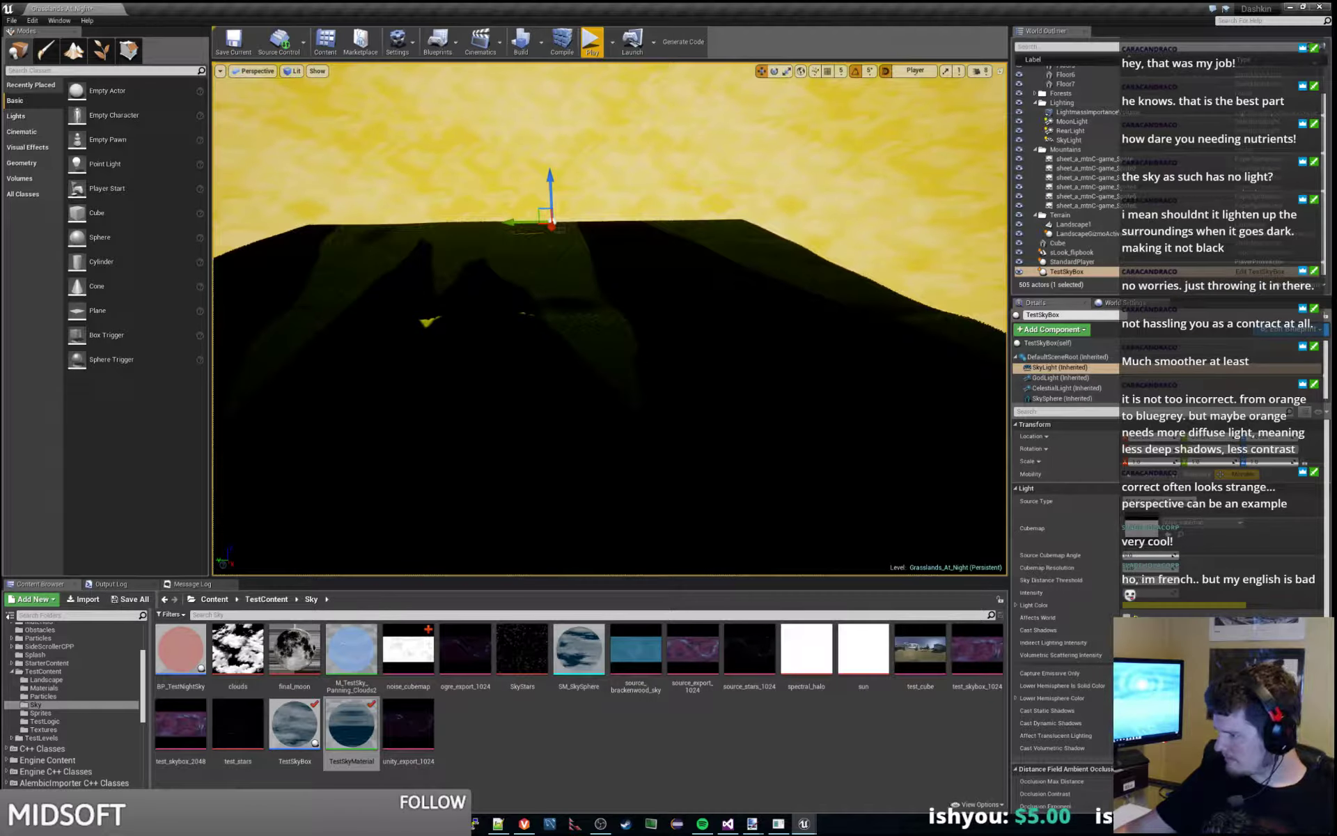
- Switch the SkyLight's Affects World on and off to compare the terrain shadows, leaving it disabled
left_click(1126, 616)
left_click(1127, 617)
left_click(1127, 616)
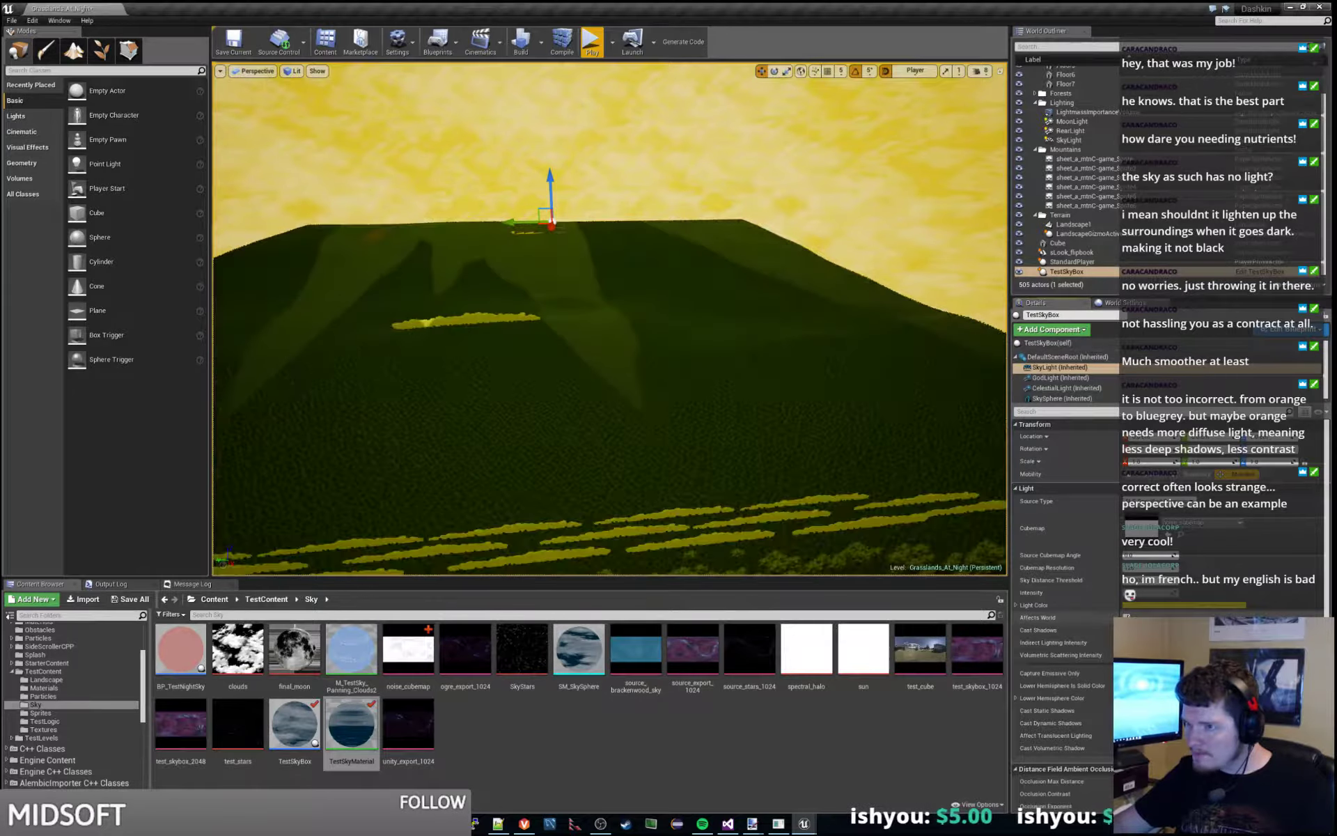
left_click(1126, 617)
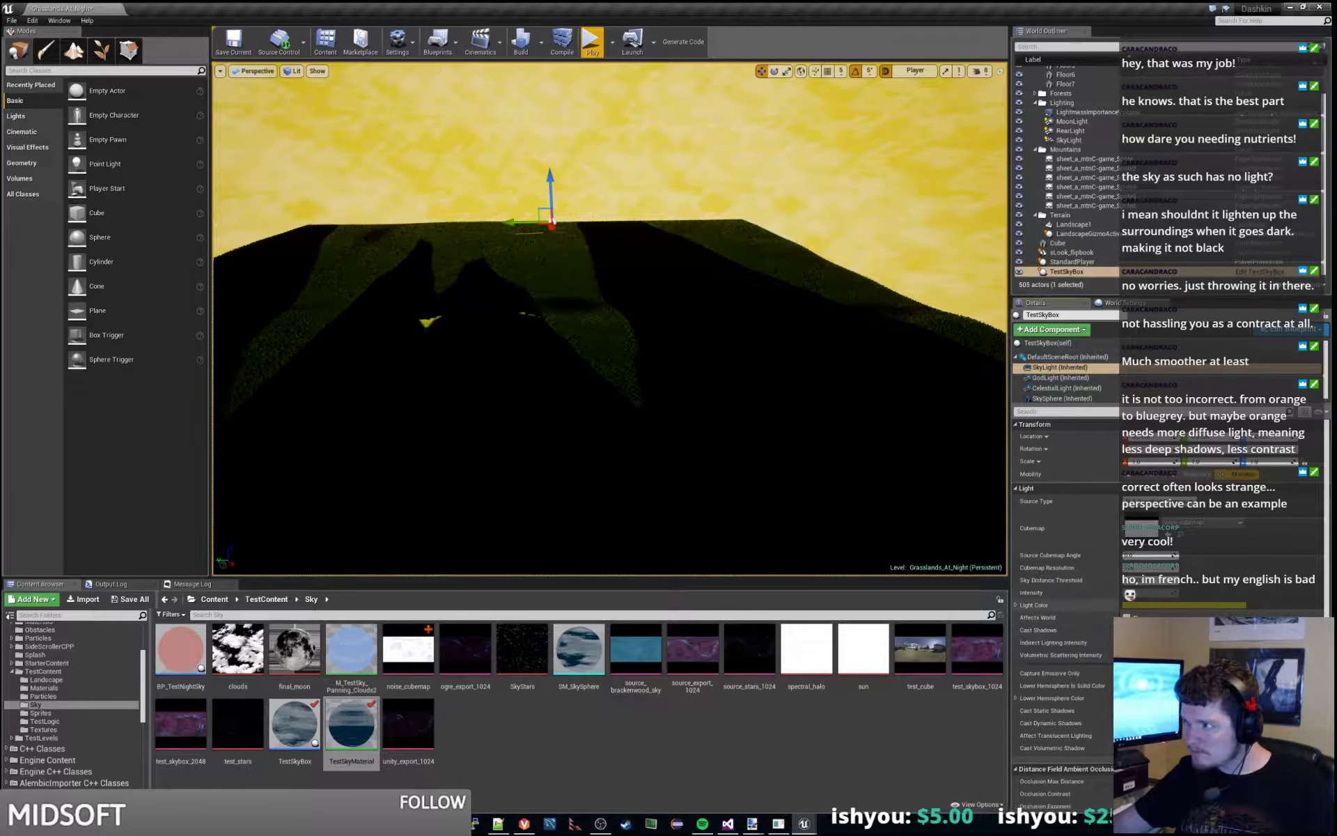
- Focus the view on TestSkyBox's CelestialLight, and return it to StandardPlayer to look over the dark platforms
left_click(1066, 388)
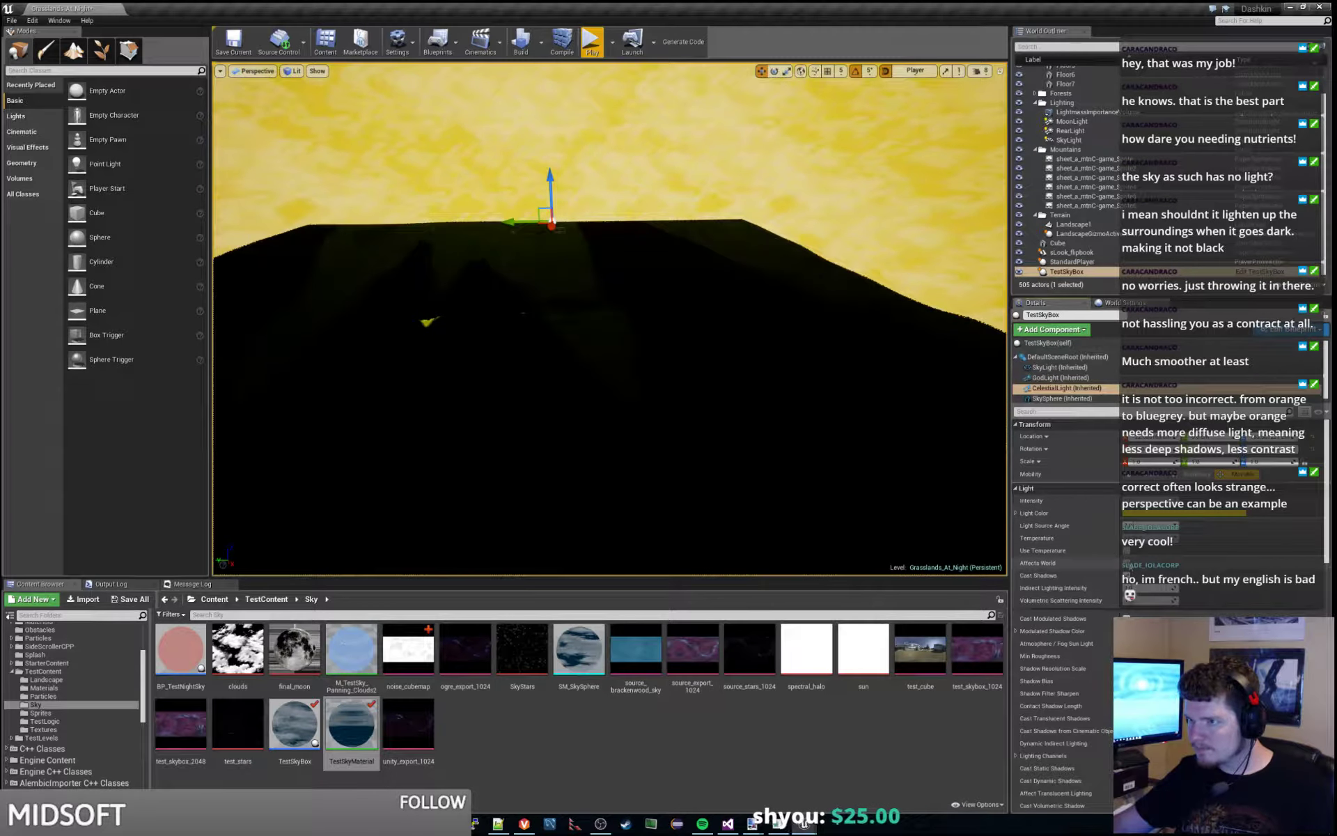
key("f")
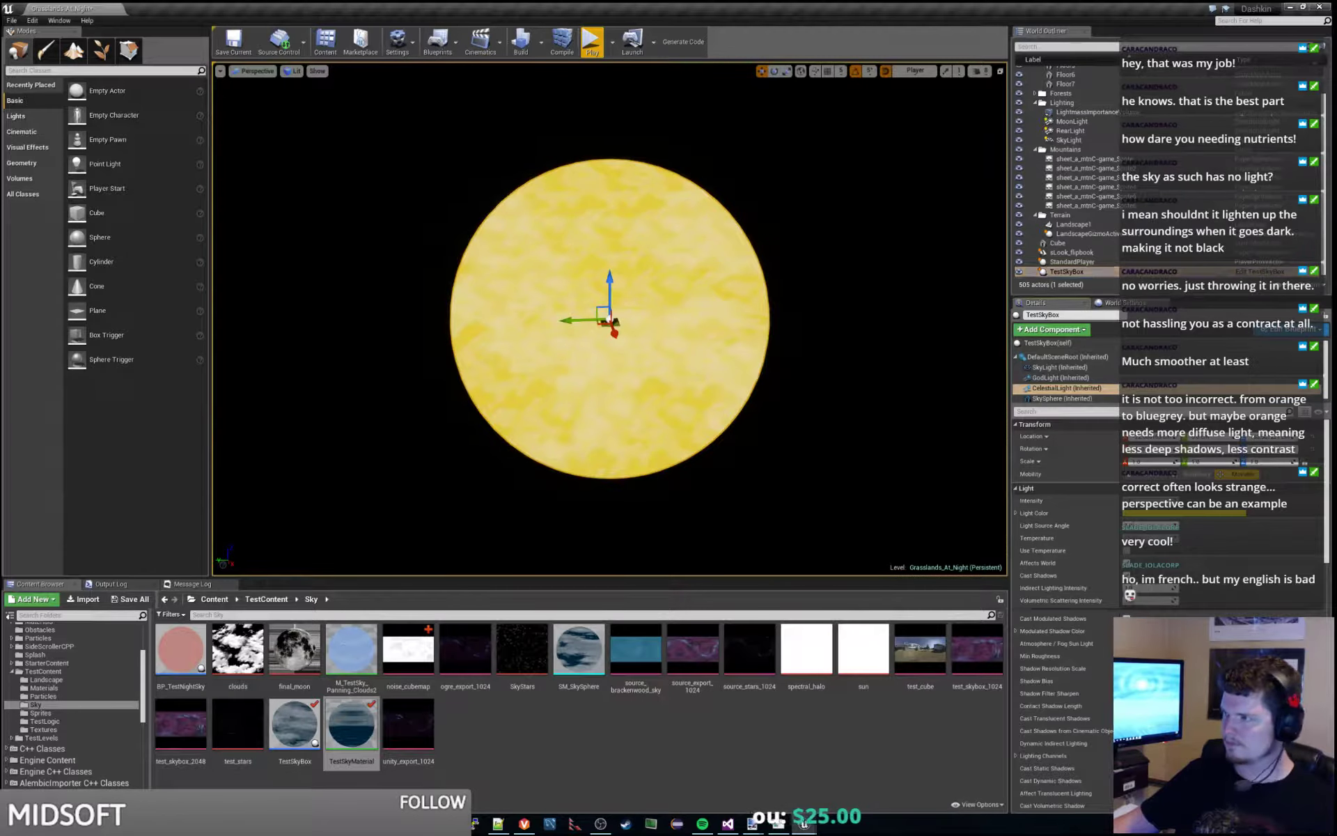
double_click(1073, 263)
mouse_move(668, 299)
right_mouse_down()
mouse_move(794, 306)
mouse_move(905, 286)
mouse_move(913, 244)
mouse_move(773, 327)
mouse_move(648, 307)
mouse_move(672, 306)
right_mouse_up()
right_click_drag(789, 554, 789, 554)
right_click_drag(610, 318, 571, 351)
right_click_drag(789, 554, 789, 554)
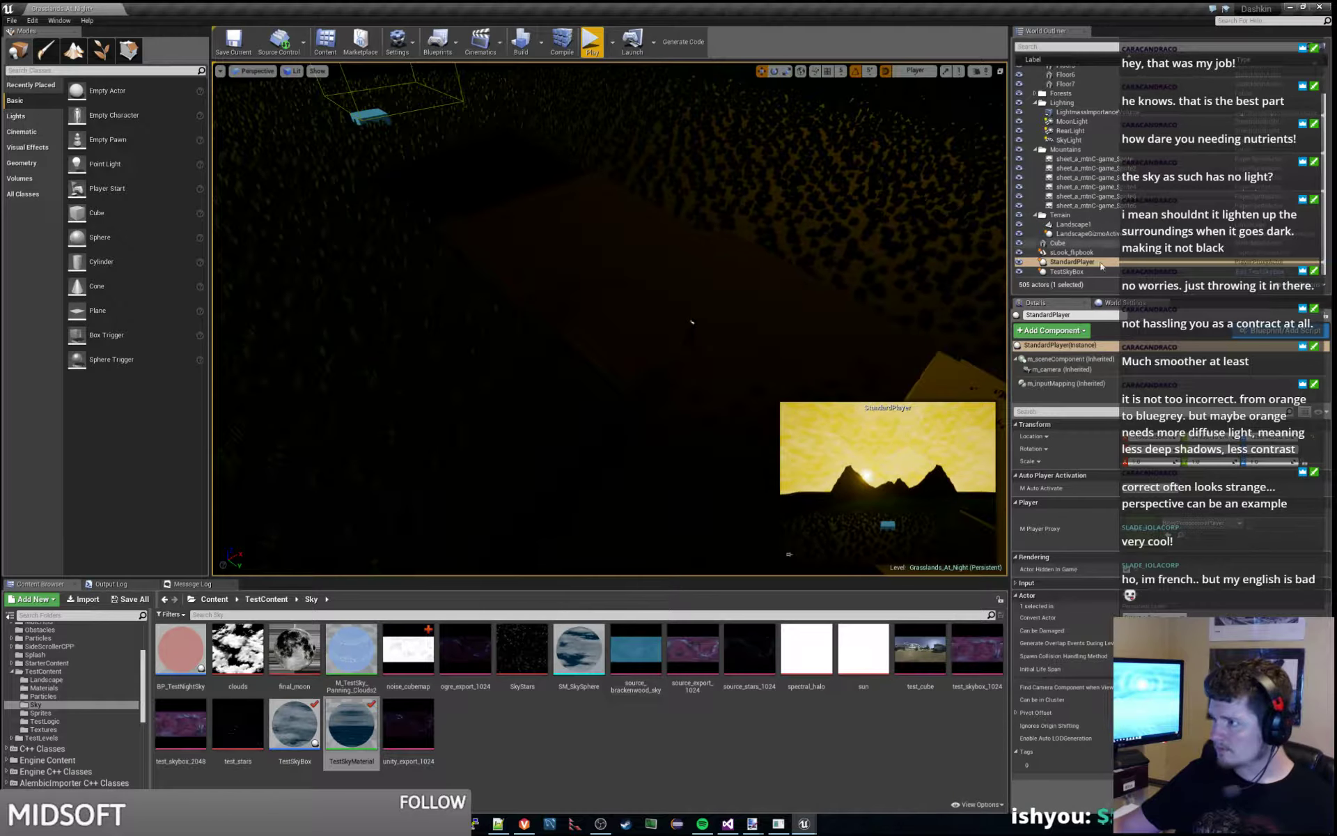
- Select TestSkyBox's CelestialLight and view the platforms against the mountains and the sun
left_click(1066, 271)
left_click(1072, 366)
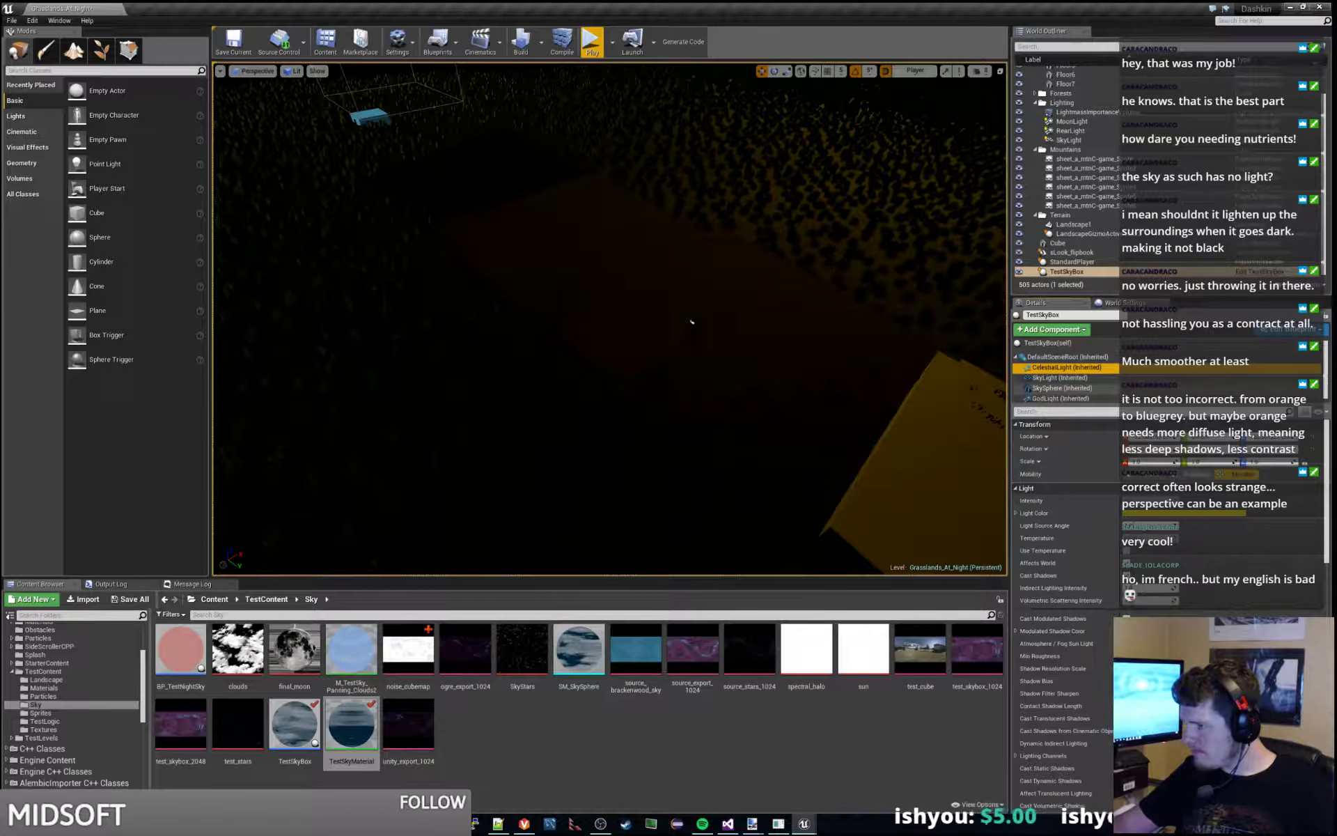
right_click_drag(692, 319, 639, 451)
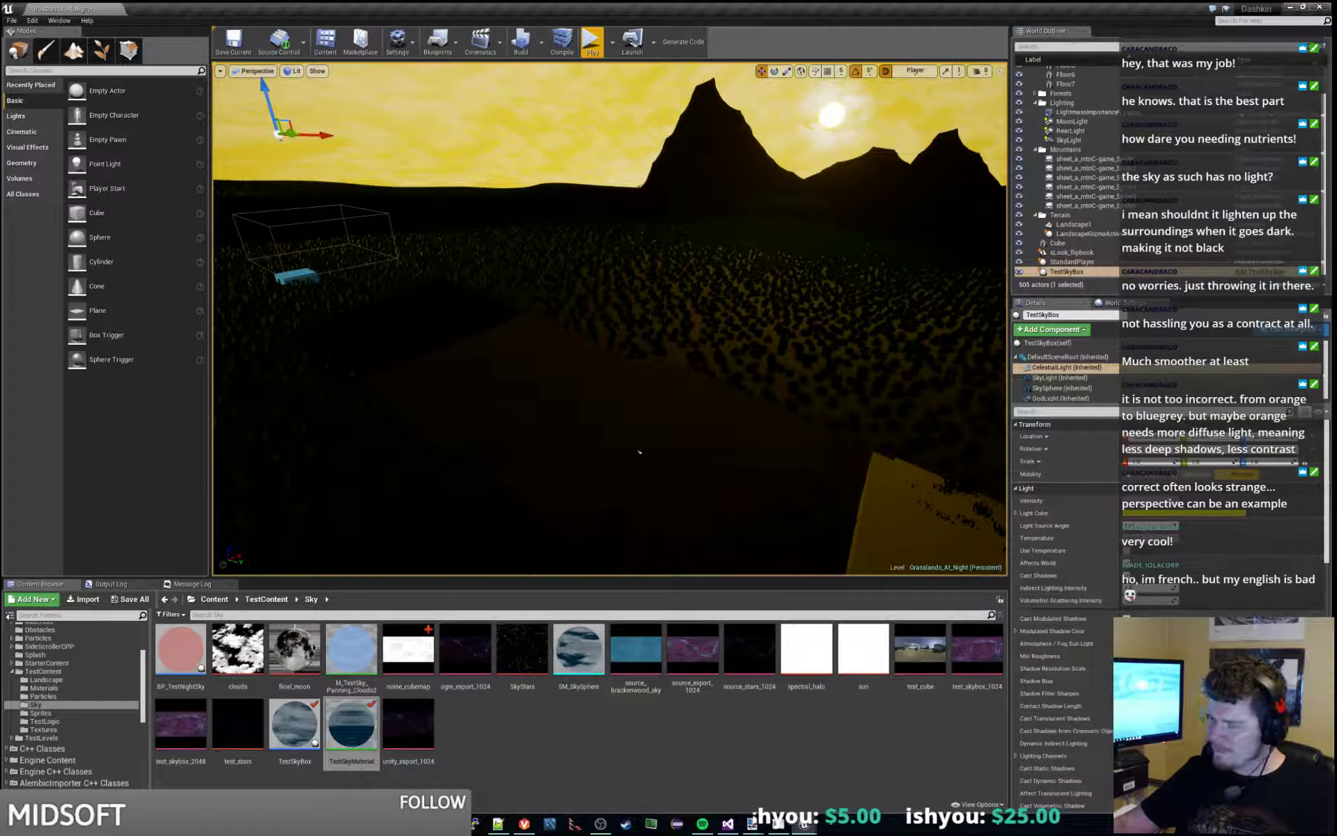
- Look over the tilted platforms and surrounding grass from several angles under the CelestialLight alone
right_click_drag(639, 451, 643, 515)
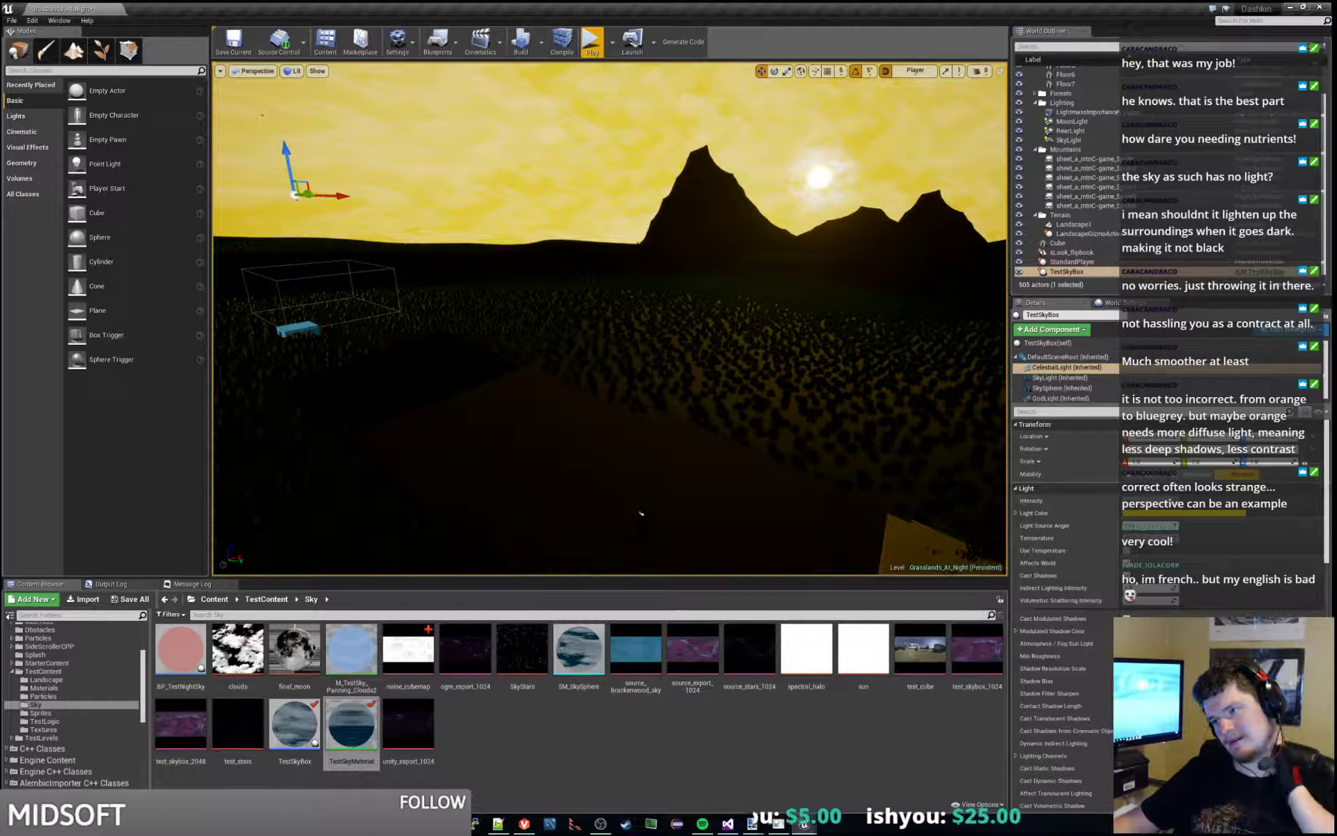
right_click_drag(642, 516, 651, 174)
right_click_drag(610, 390, 575, 299)
key("a")
key("d")
key("a")
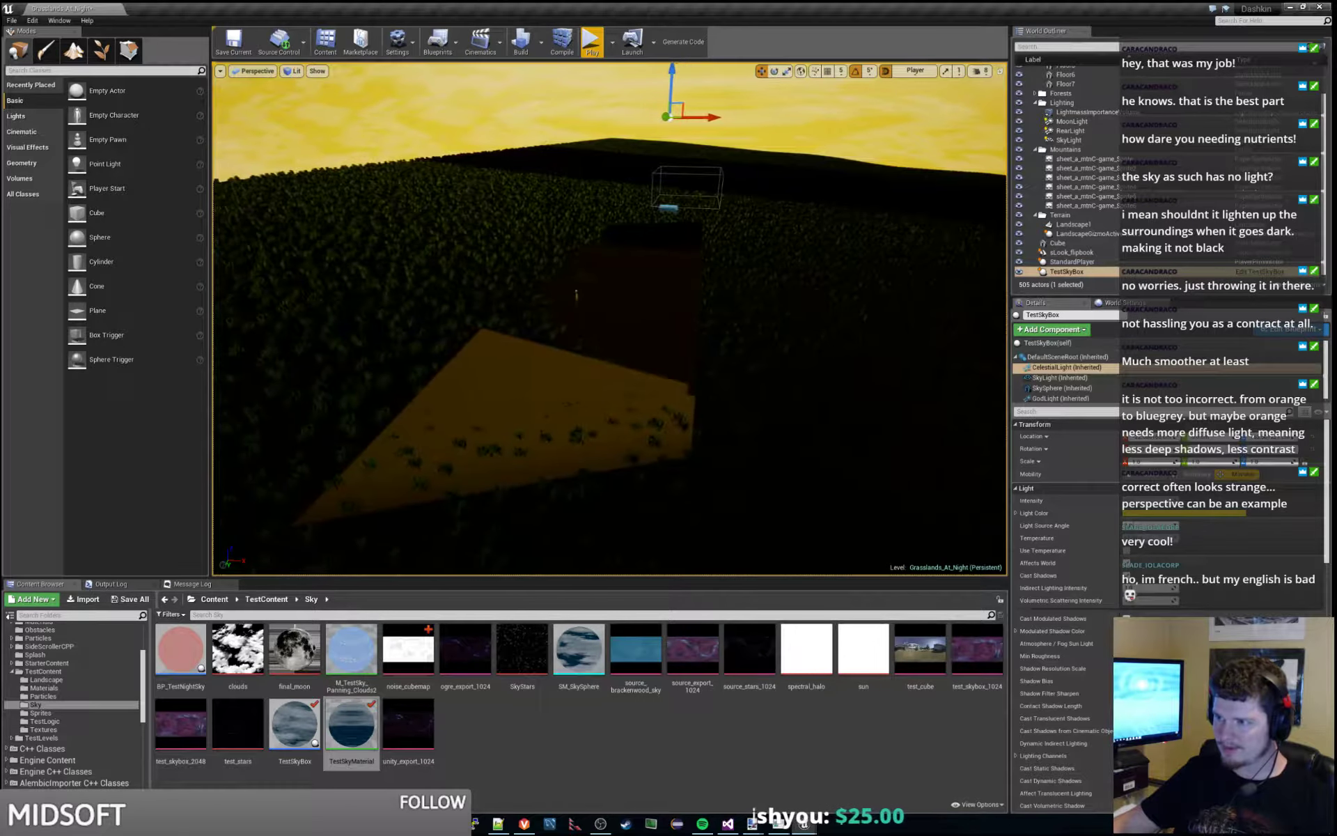
key("d")
key("a")
right_click_drag(574, 299, 610, 298)
key("w")
key("s")
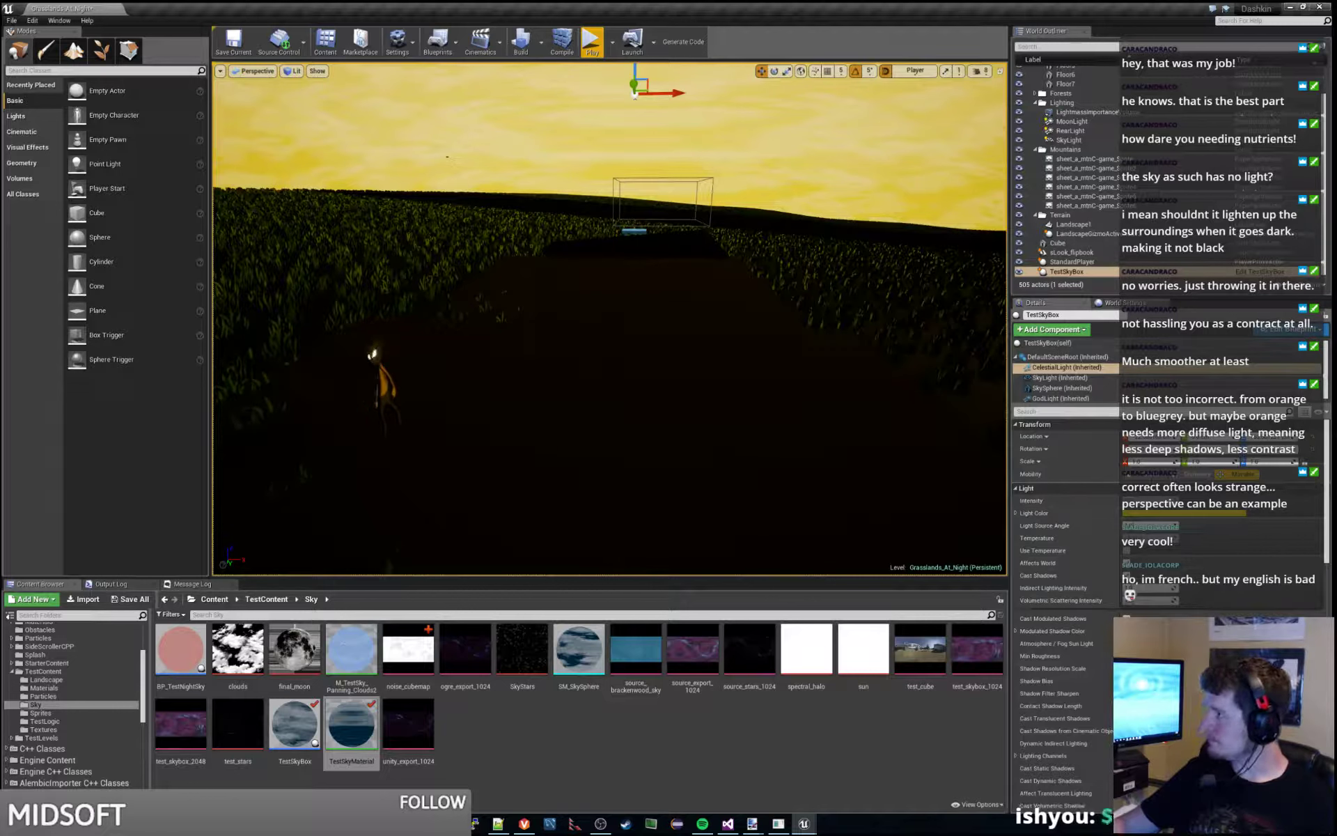
- Switch the CelestialLight's Affects World off and on while facing the sun to compare the terrain lighting, leaving it enabled
right_click_drag(610, 319, 703, 292)
right_click_drag(546, 420, 546, 417)
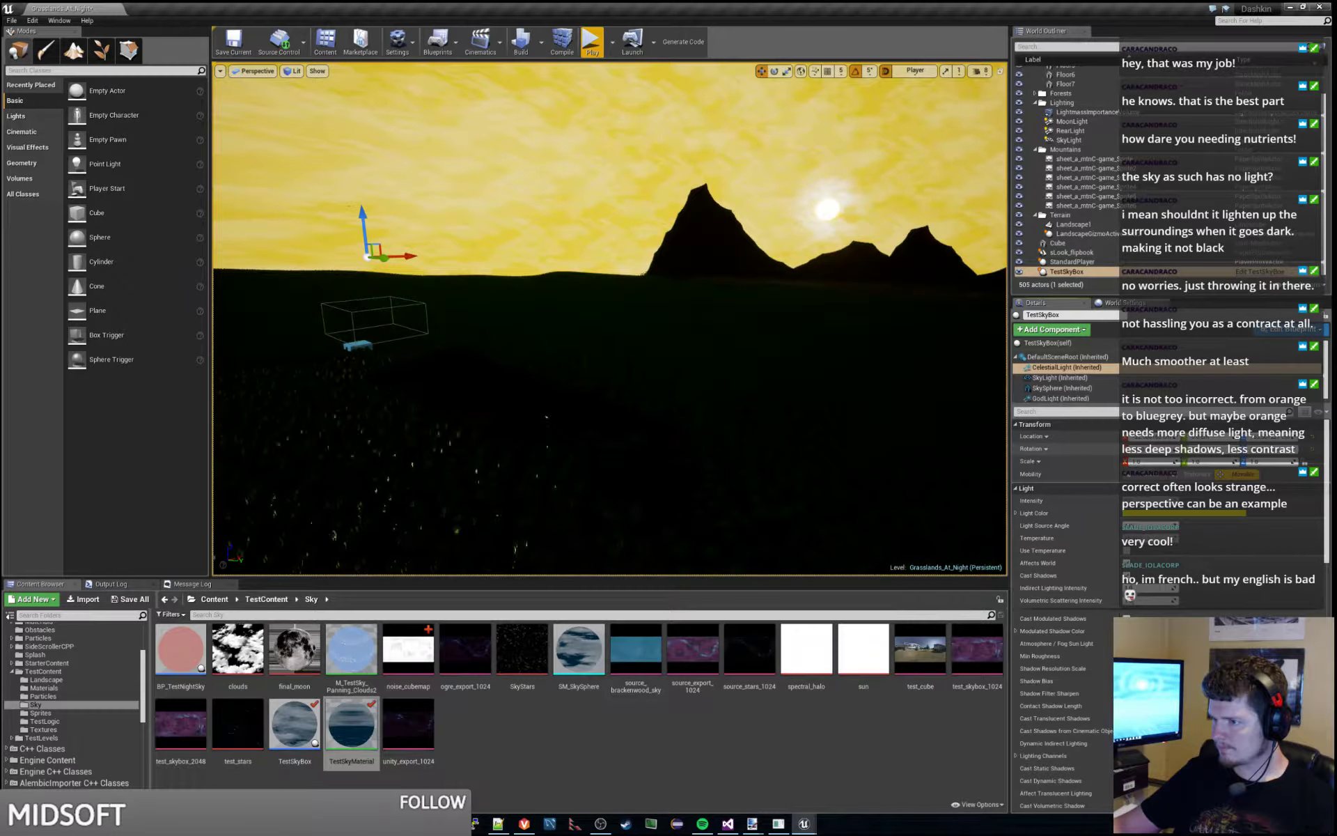
right_click_drag(610, 319, 566, 263)
key("w")
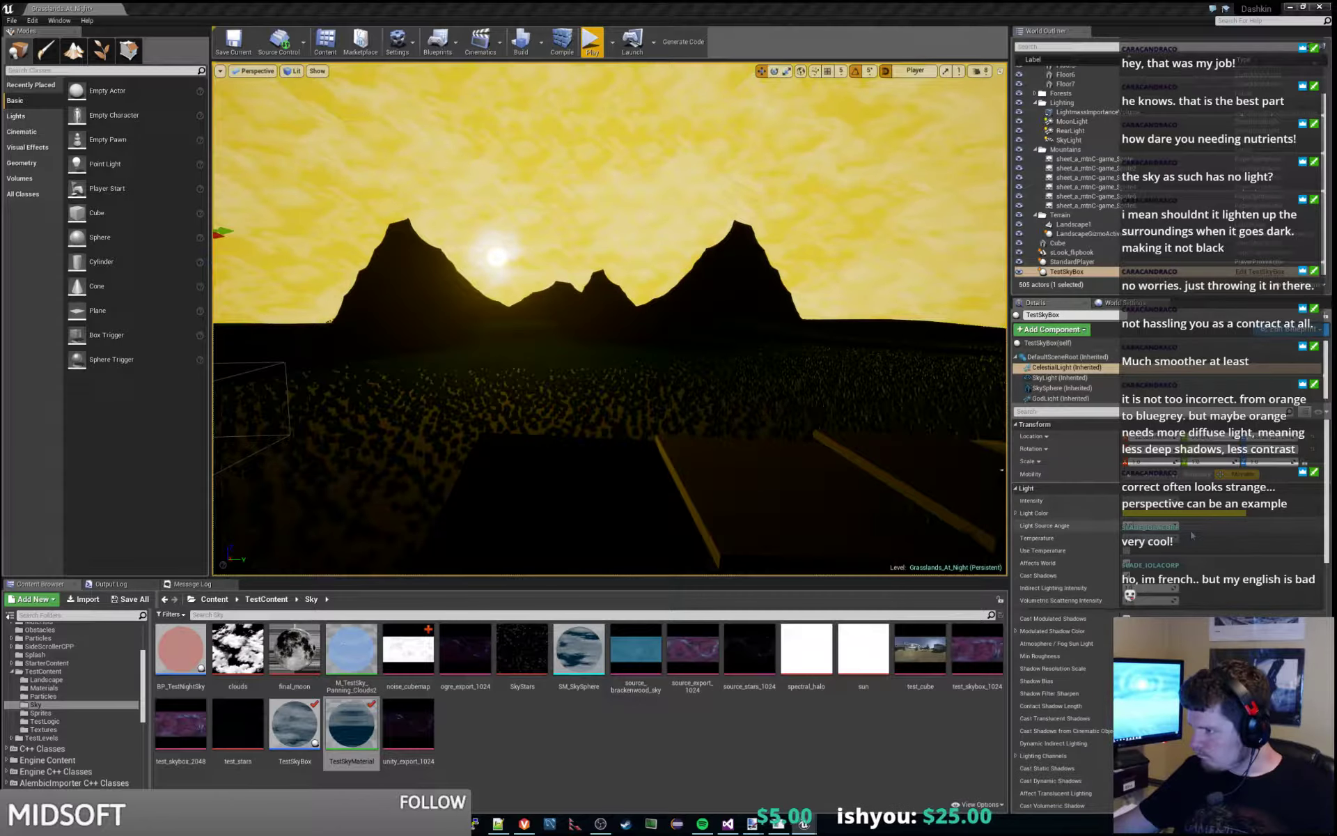
left_click(1126, 563)
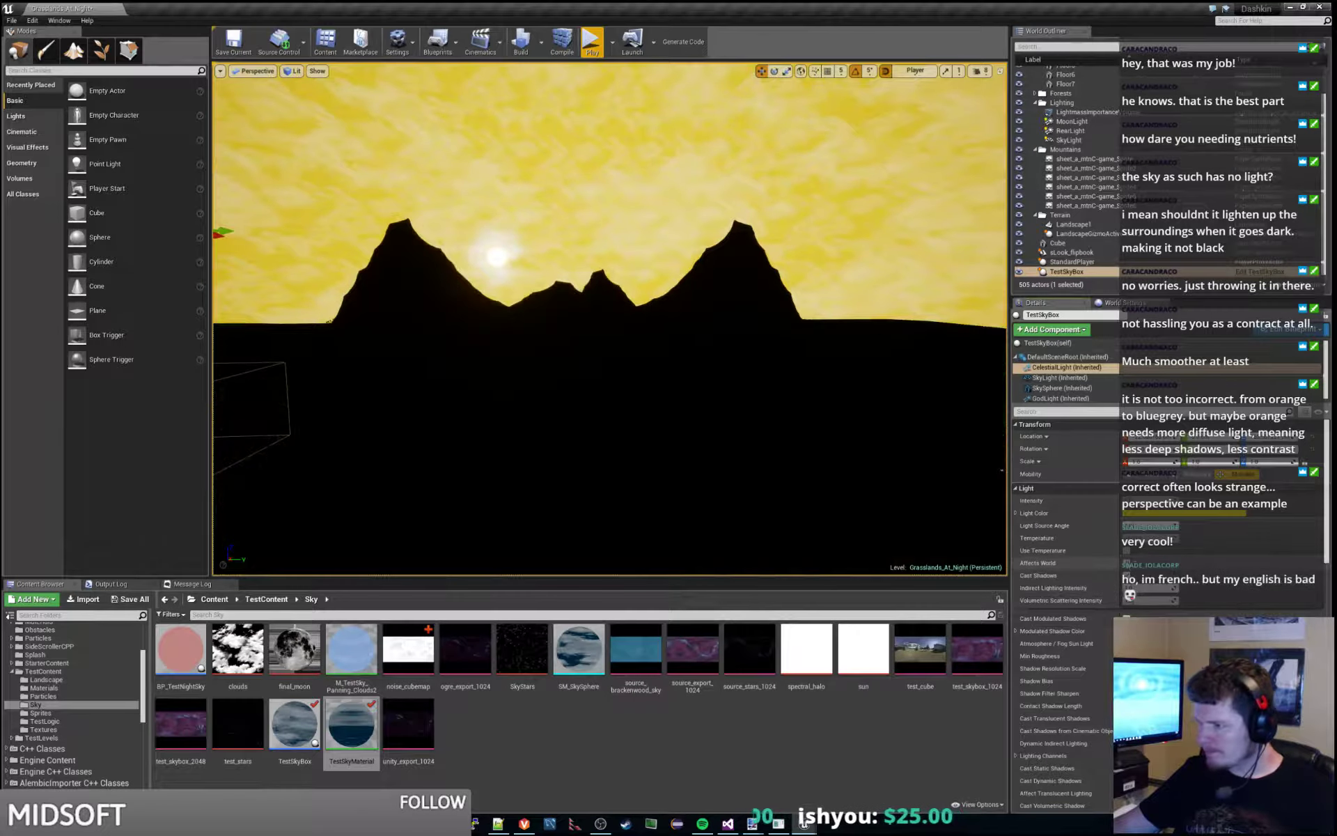
left_click(1127, 562)
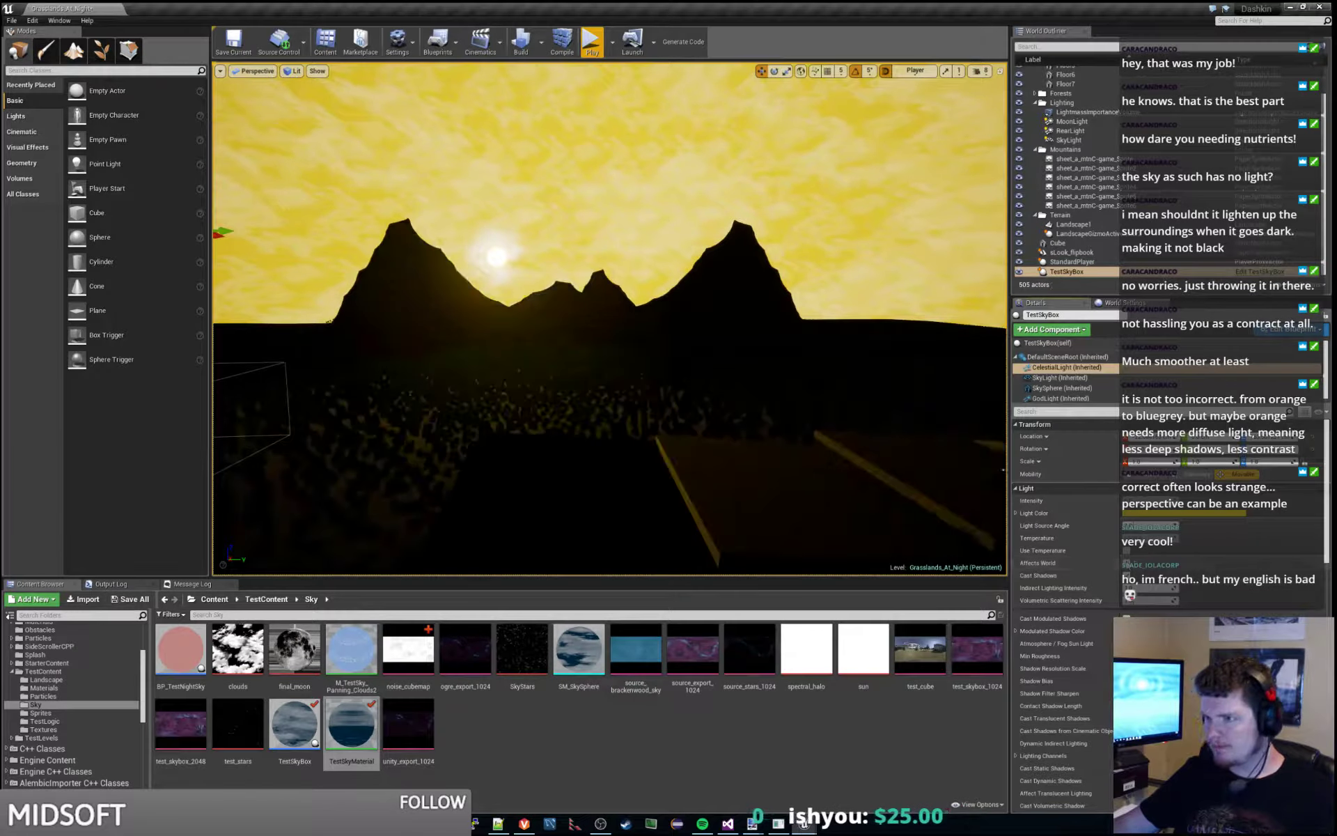
left_click(1166, 515)
mouse_move(1021, 602)
left_mouse_down()
mouse_move(1004, 599)
mouse_move(1043, 622)
mouse_move(977, 604)
mouse_move(1037, 614)
left_mouse_up()
left_click(1139, 765)
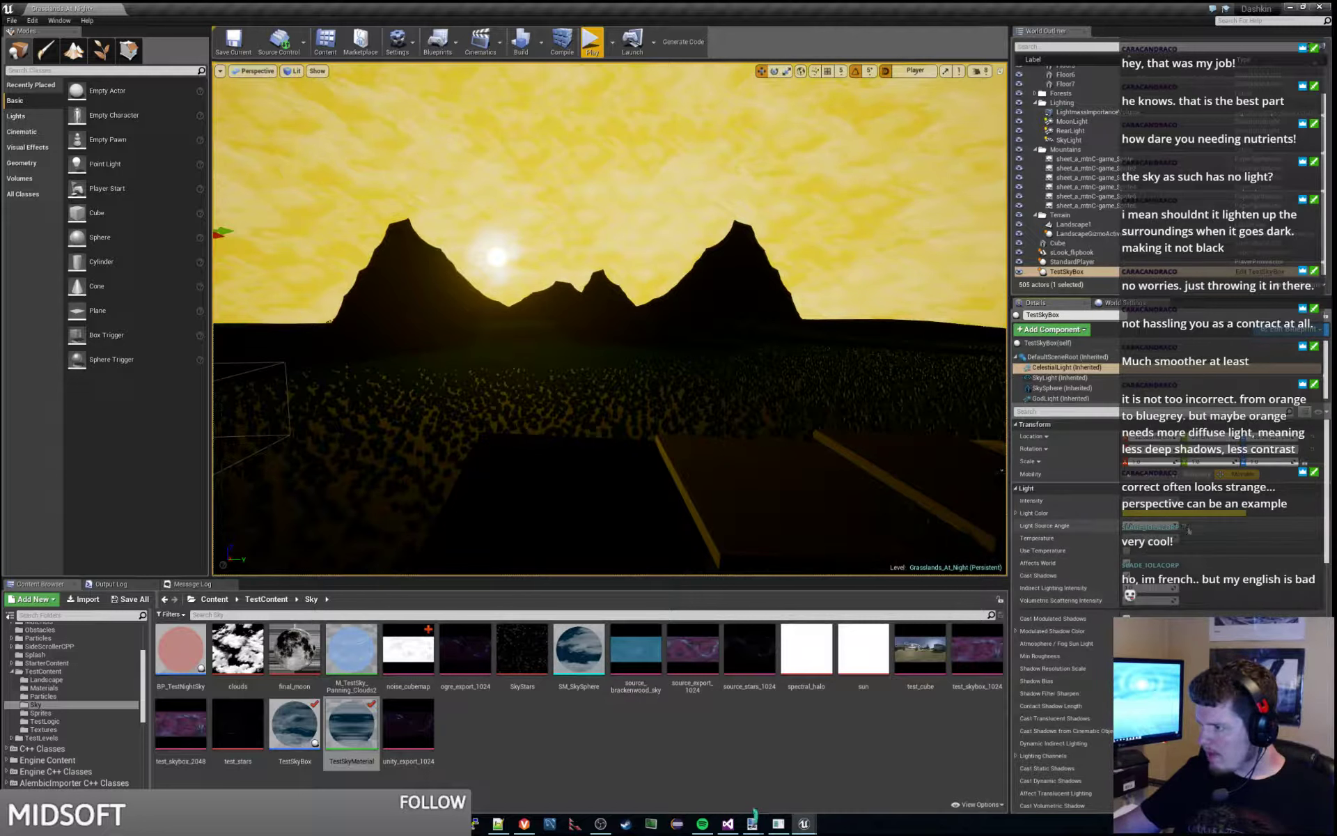
left_click(1127, 564)
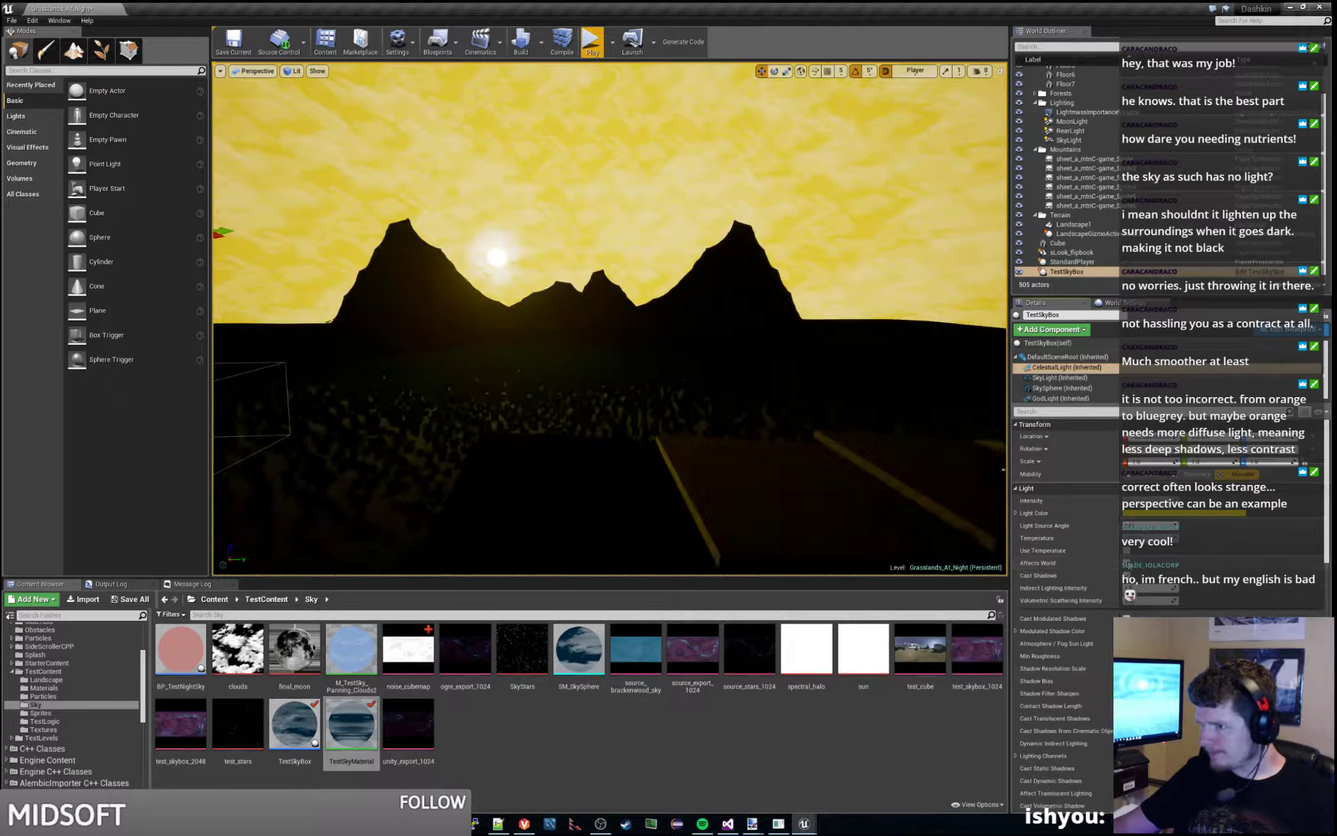
- Switch to the TestSkyBox blueprint and examine the Daytime section's setters and rotator nodes in Compute Time Of Day
key("alt+Tab")
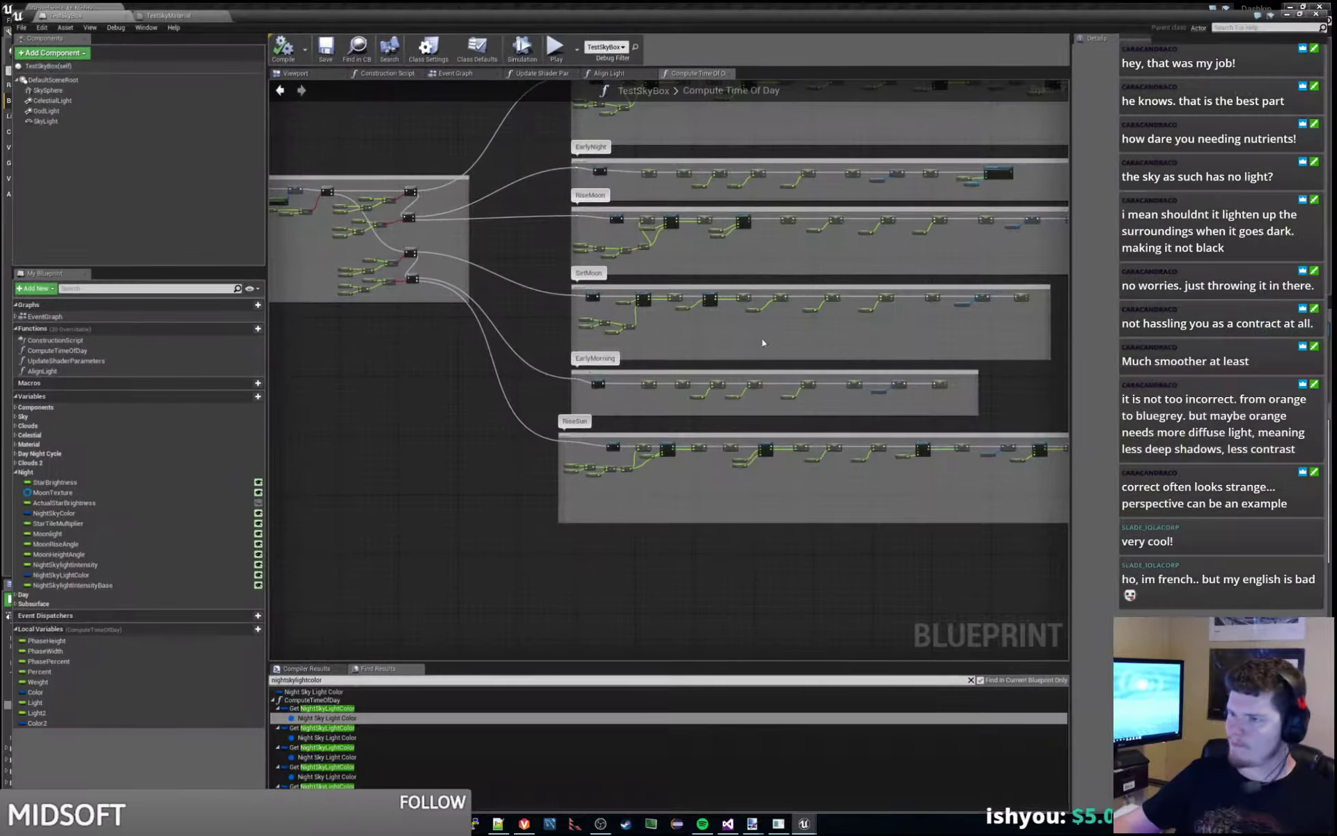
scroll(512, 379, "down", 5)
right_click_drag(500, 387, 714, 605)
scroll(686, 327, "up", 10)
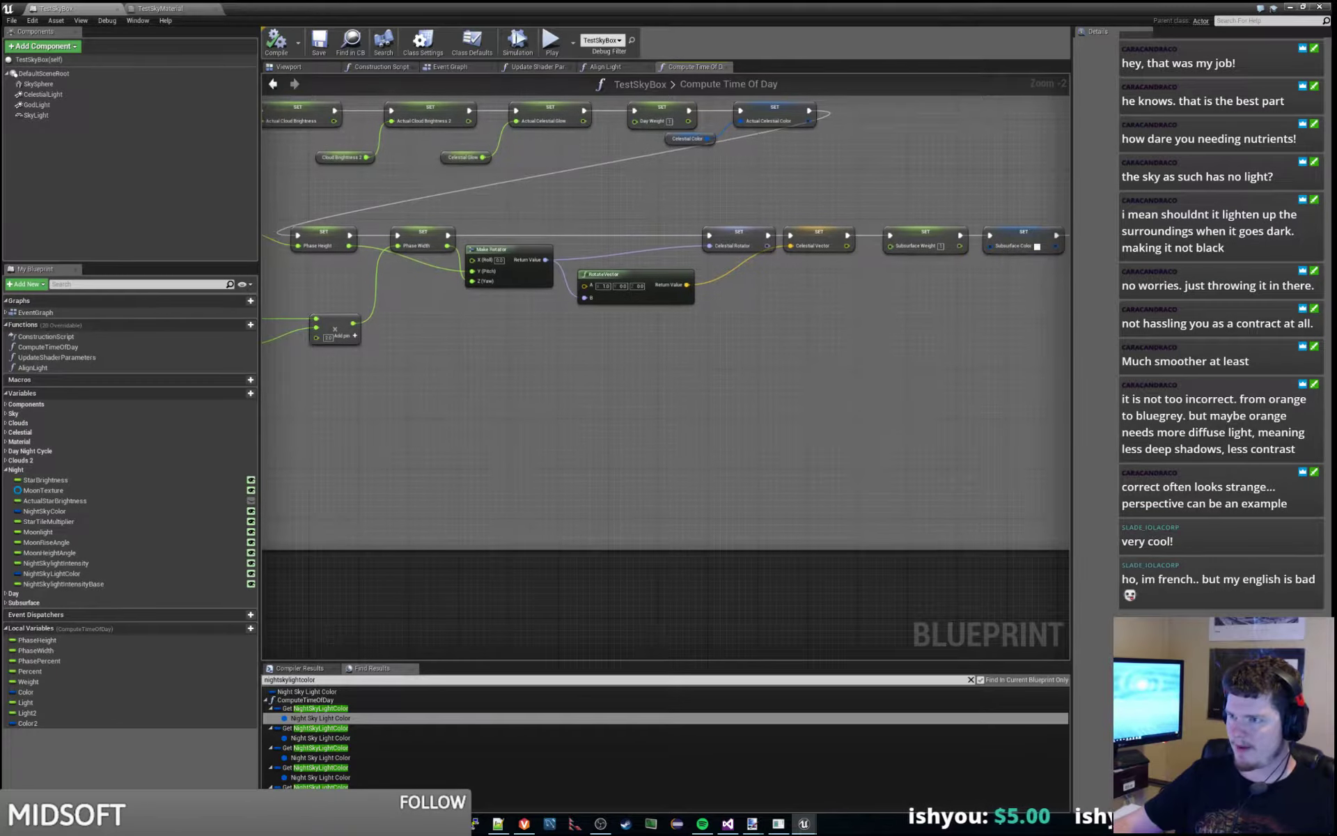
right_click_drag(634, 273, 625, 352)
right_click_drag(517, 414, 1065, 419)
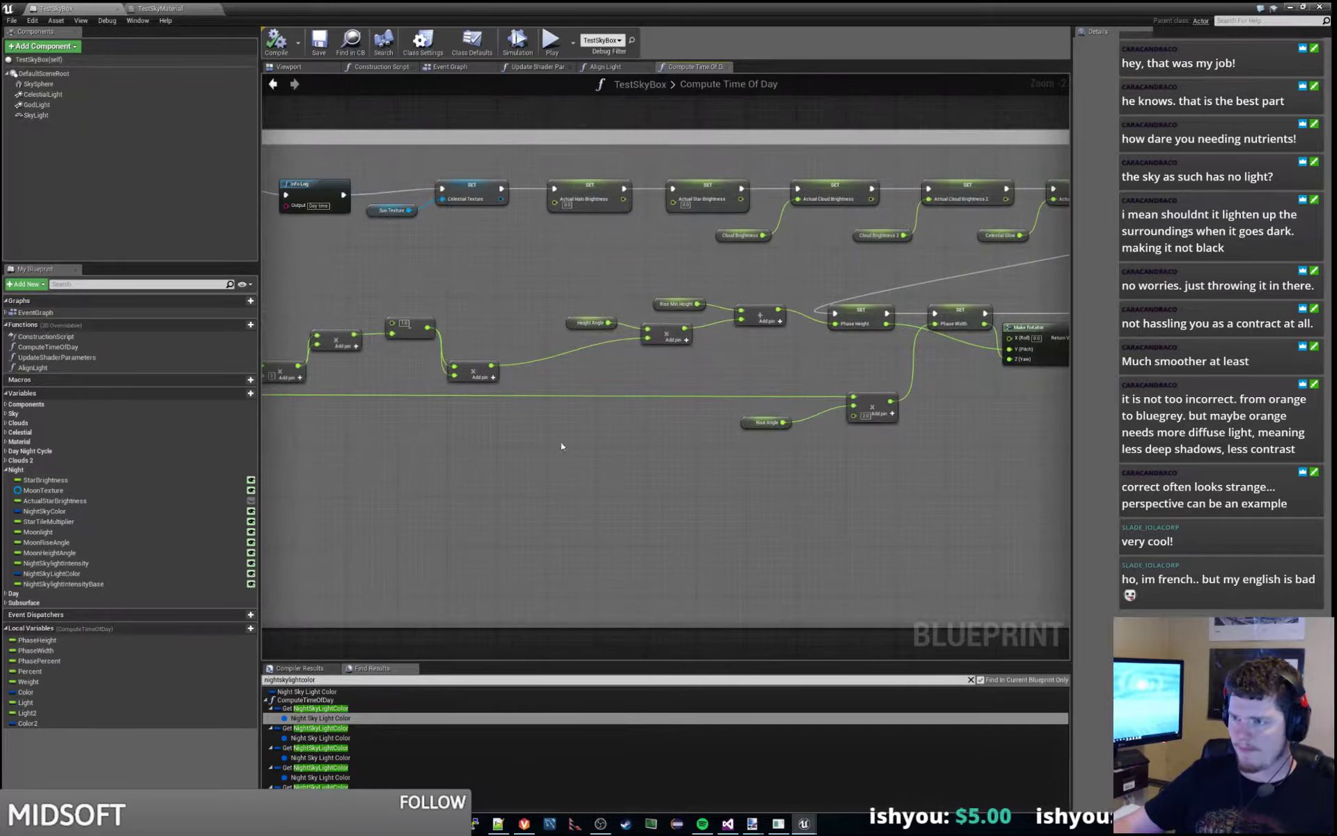
right_click_drag(562, 445, 588, 437)
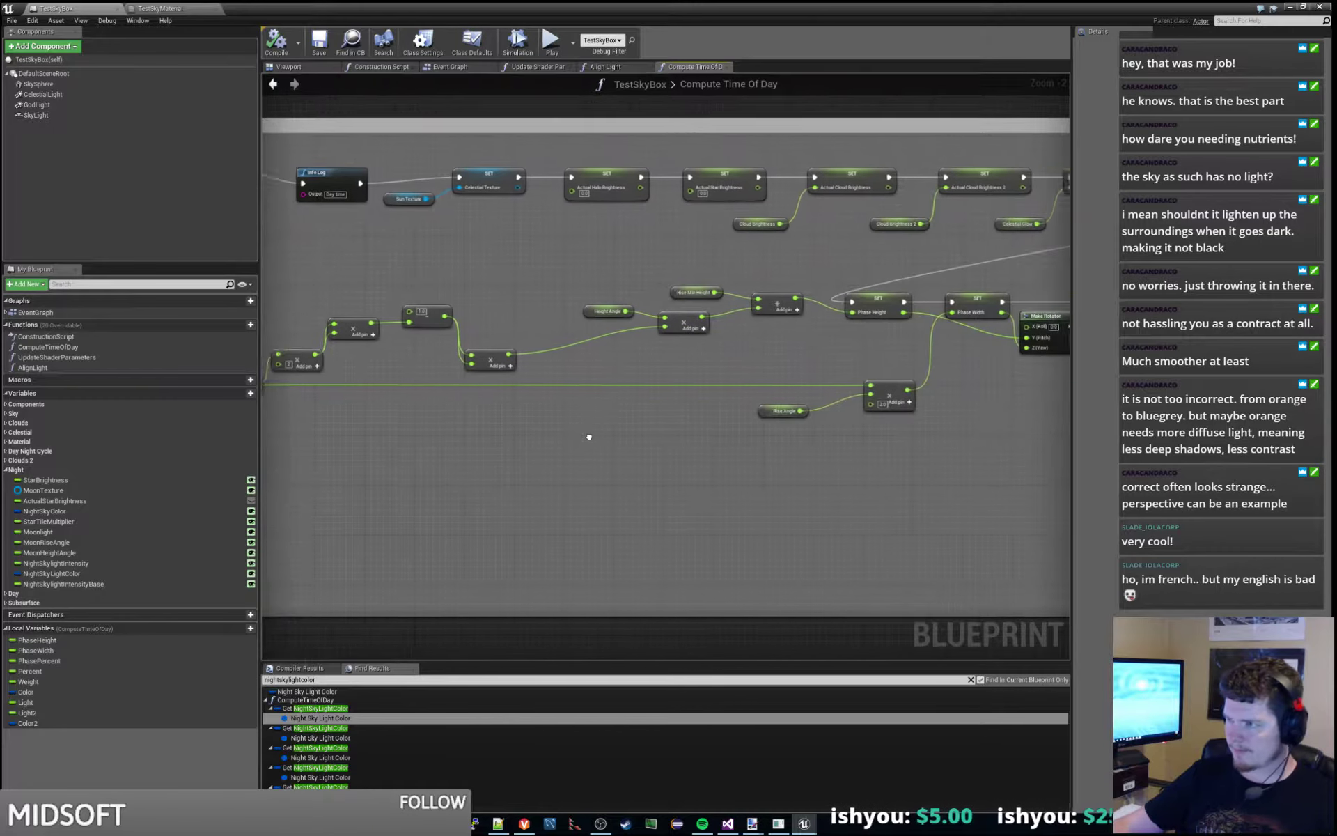
scroll(589, 436, "down", 2)
scroll(805, 410, "up", 3)
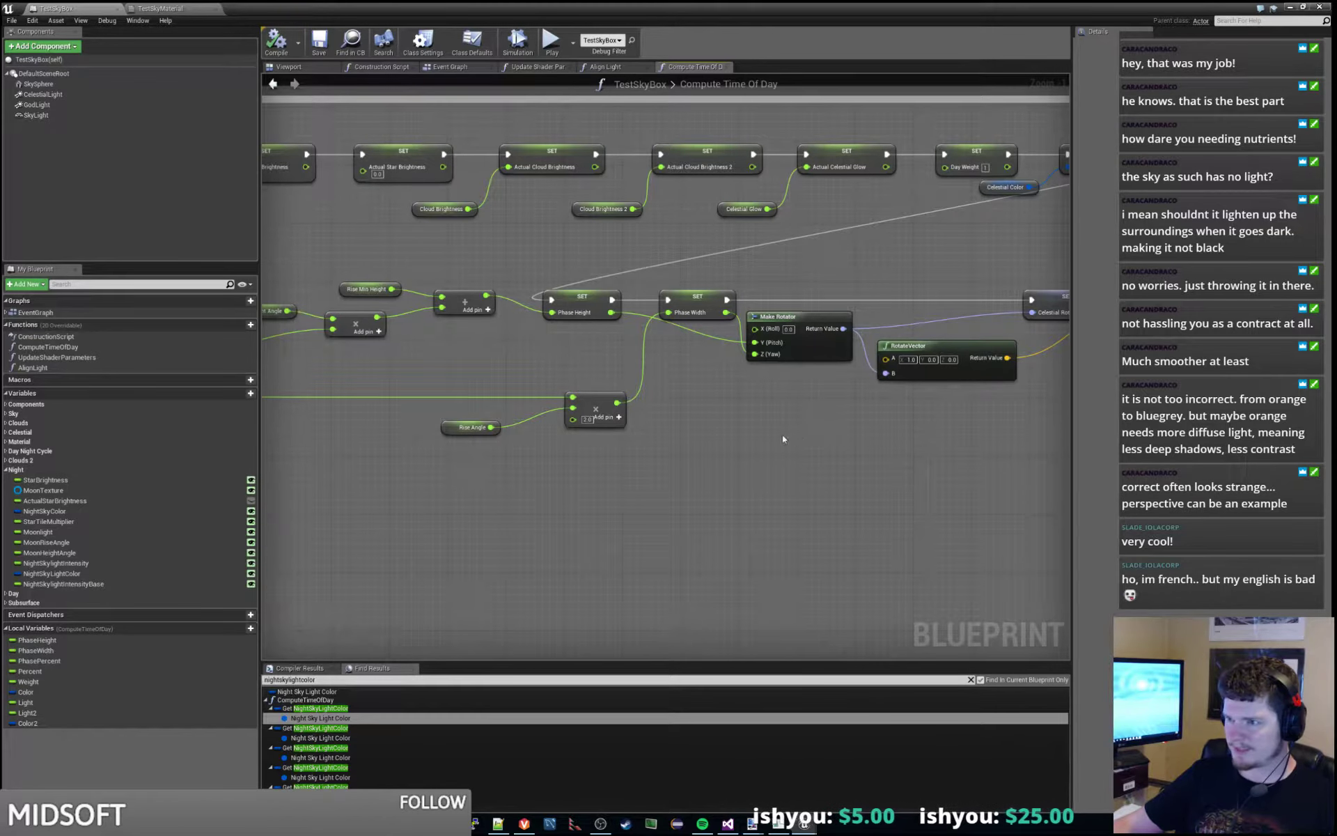
right_click_drag(569, 364, 690, 483)
scroll(663, 445, "down", 1)
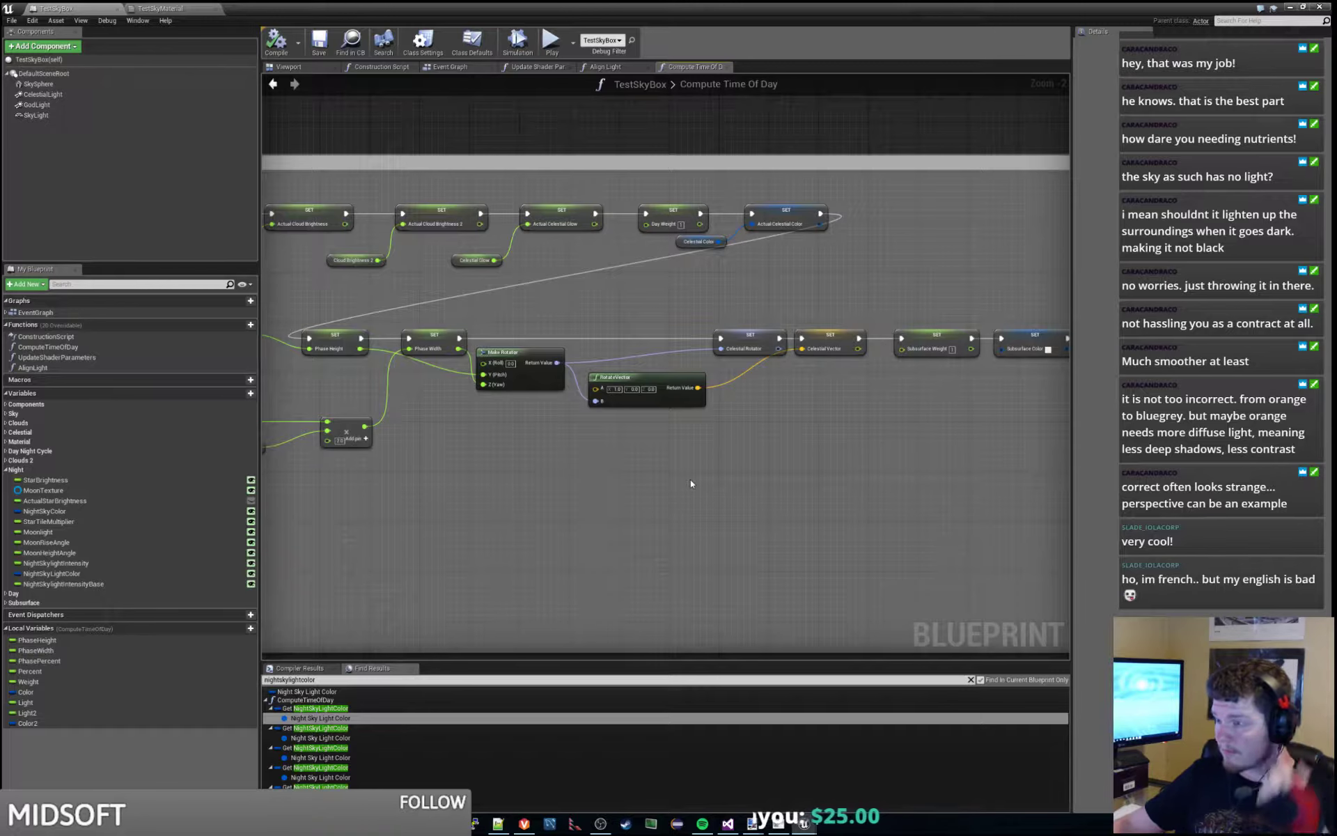
- Trace the Daytime calculation from Time Of Day through Phase Height and Phase Width to Celestial Rotator and Subsurface Color
mouse_move(658, 478)
right_mouse_down()
mouse_move(1027, 454)
mouse_move(1006, 457)
right_mouse_up()
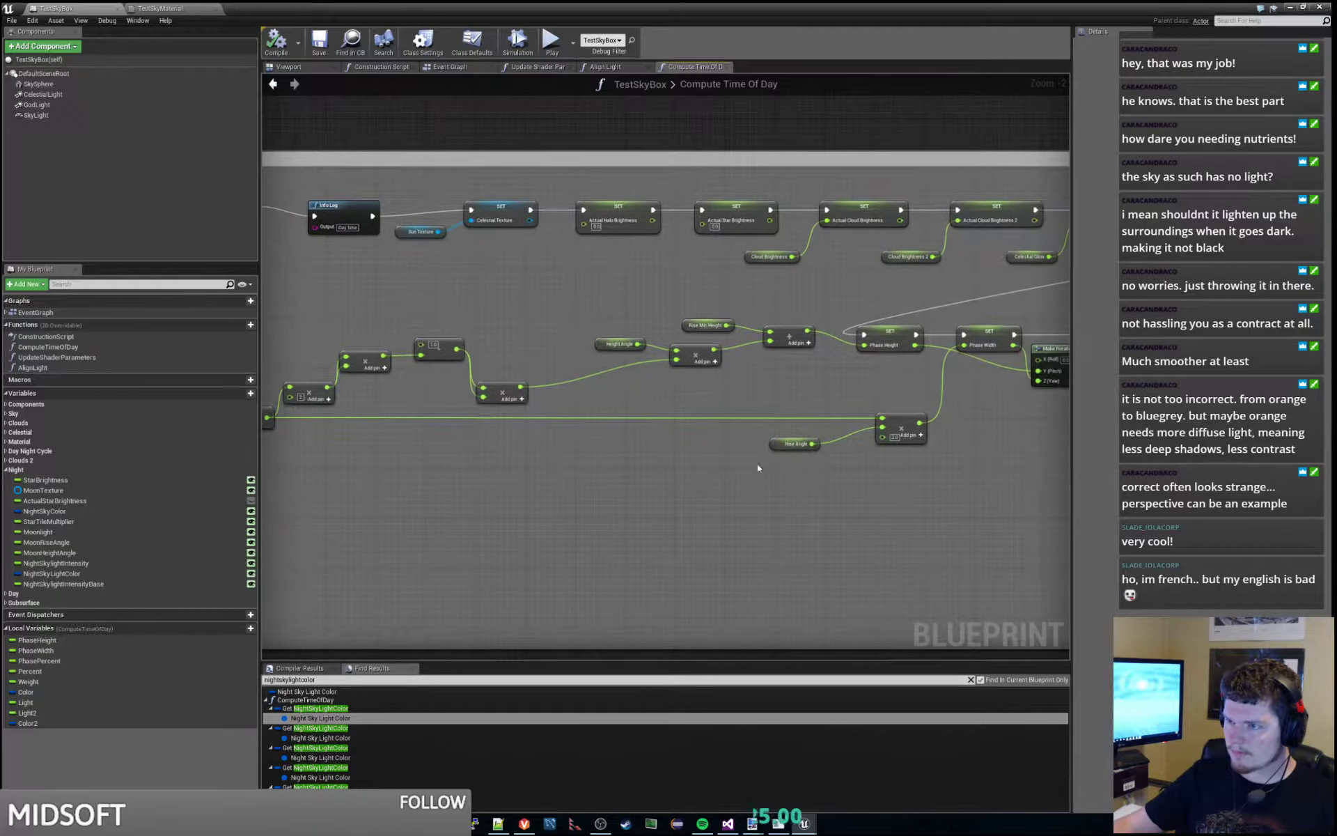
right_click_drag(495, 476, 816, 479)
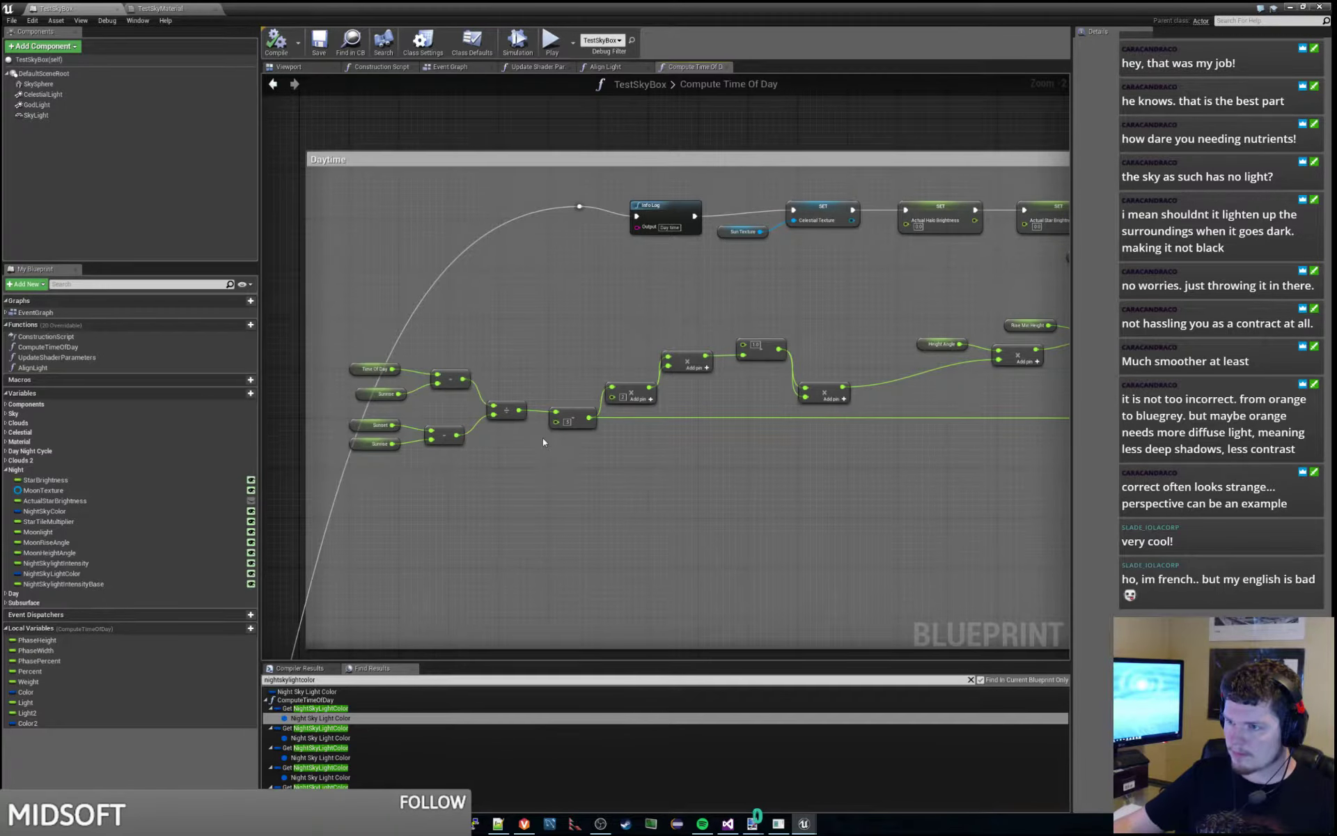
scroll(543, 441, "up", 2)
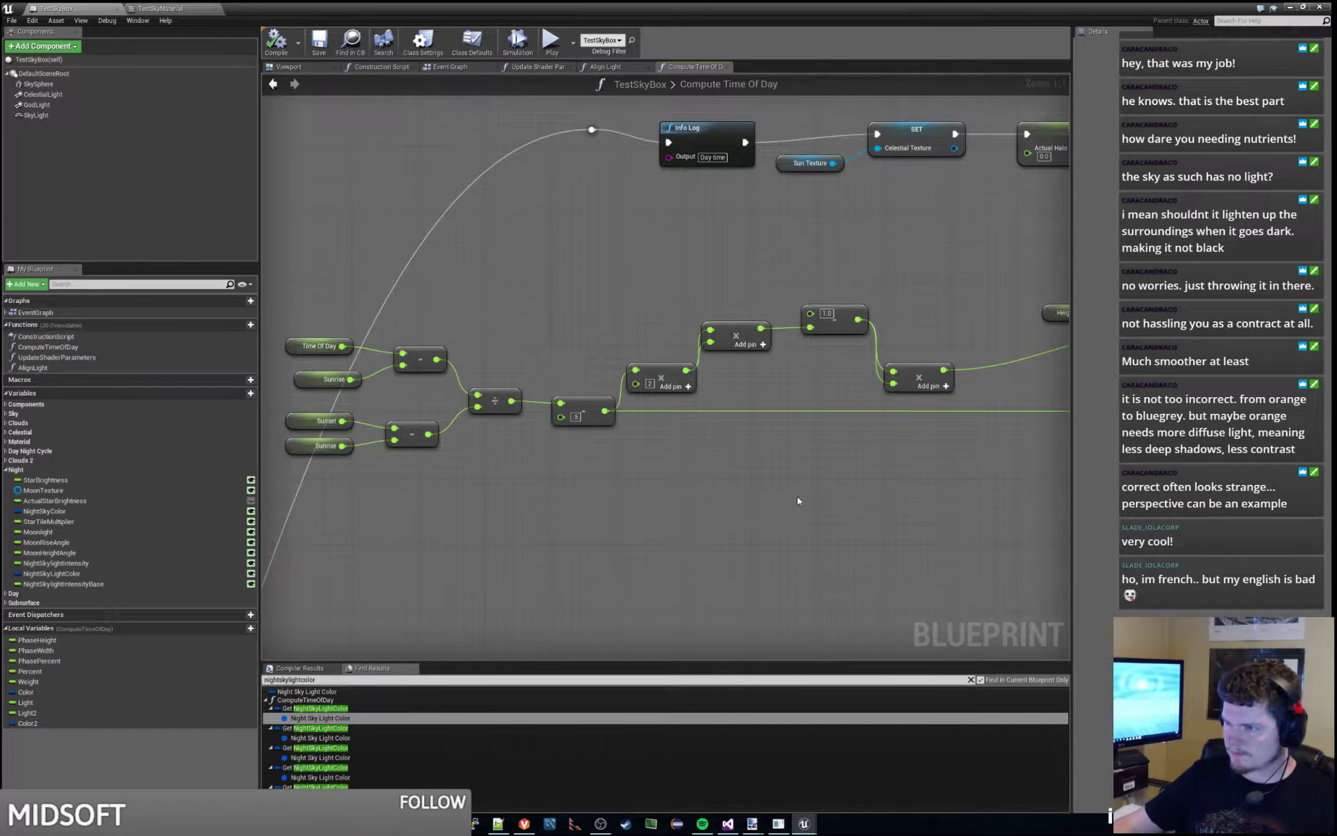
right_click_drag(798, 501, 355, 503)
right_click_drag(898, 531, 531, 534)
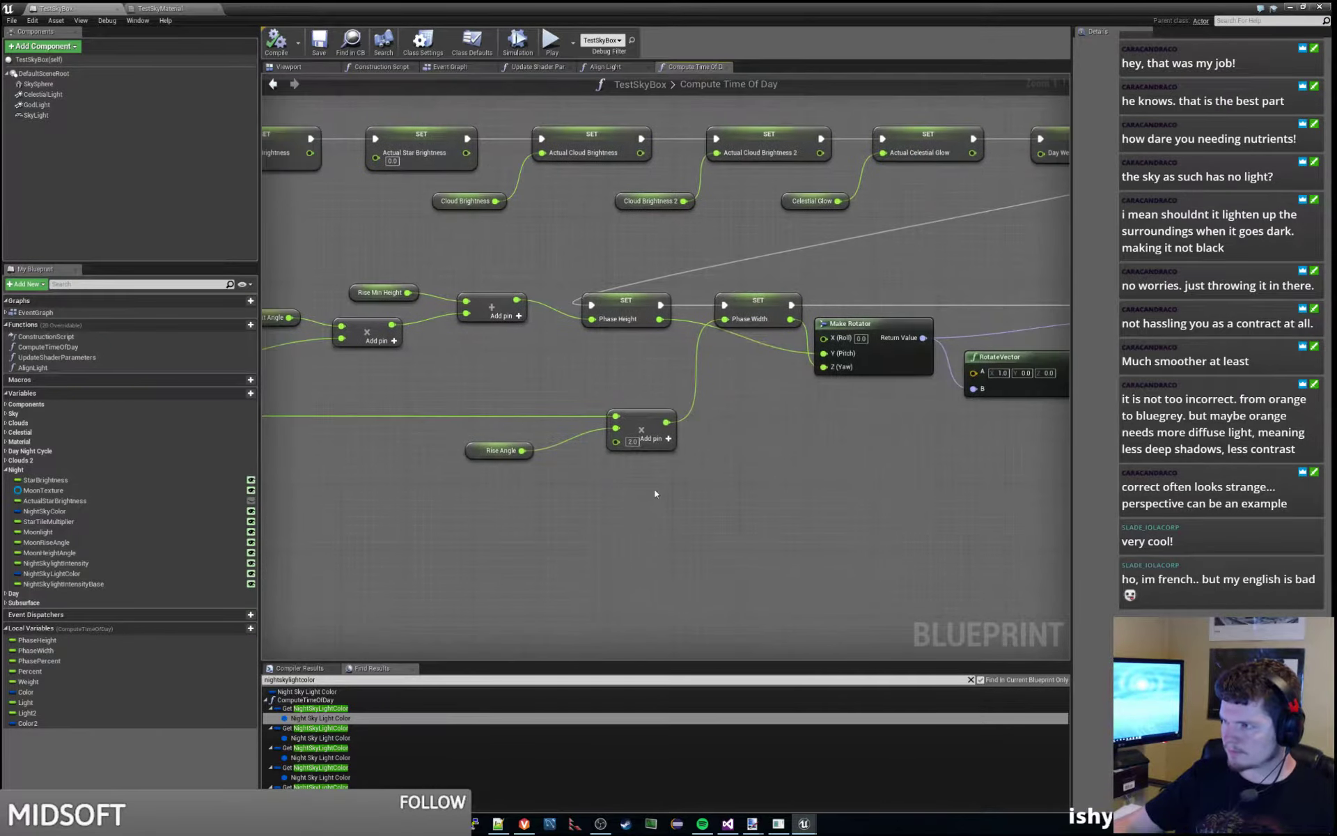
scroll(655, 491, "down", 1)
right_click_drag(1001, 456, 787, 472)
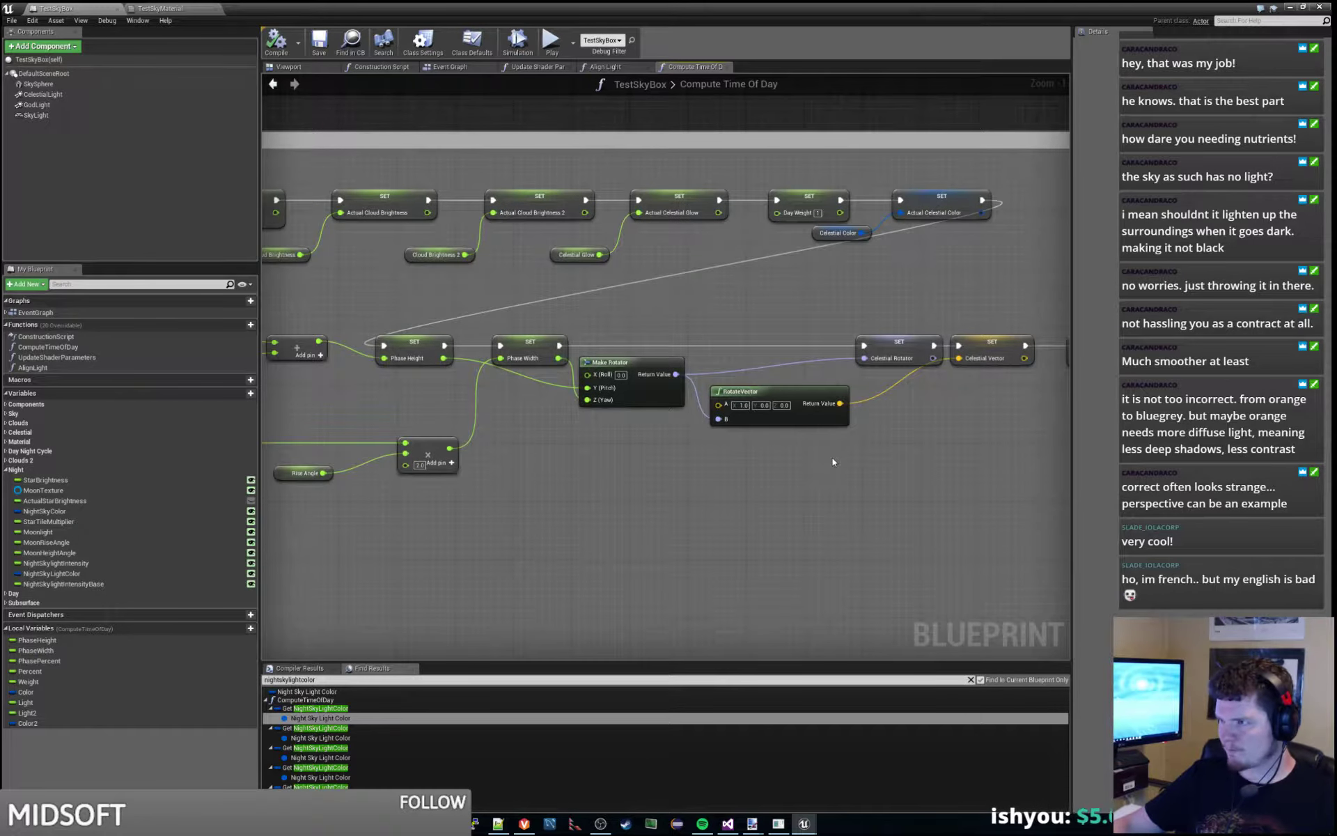
right_click_drag(970, 446, 714, 446)
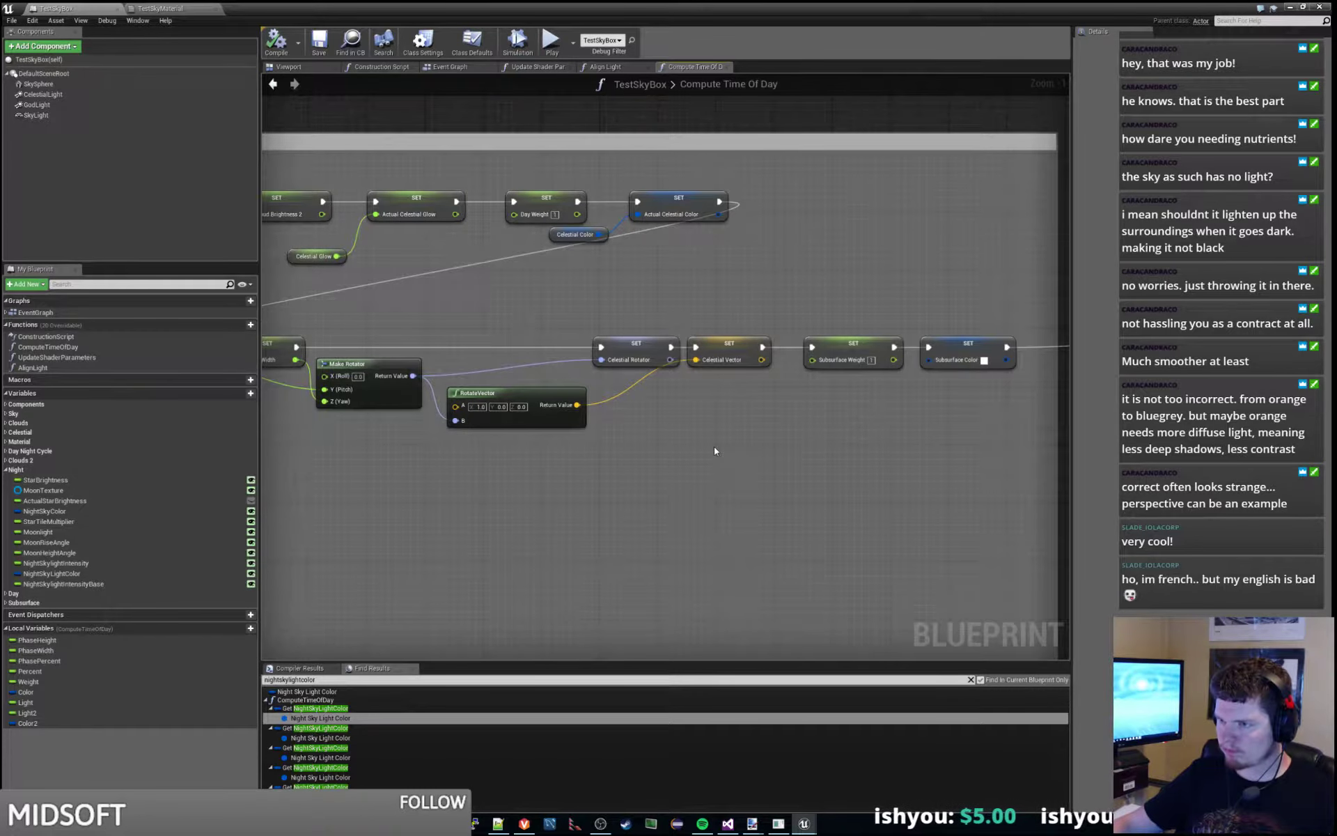
- Return to the level editor and focus the view on TestSkyBox's CelestialLight to examine the sky sphere from outside
left_click(1289, 7)
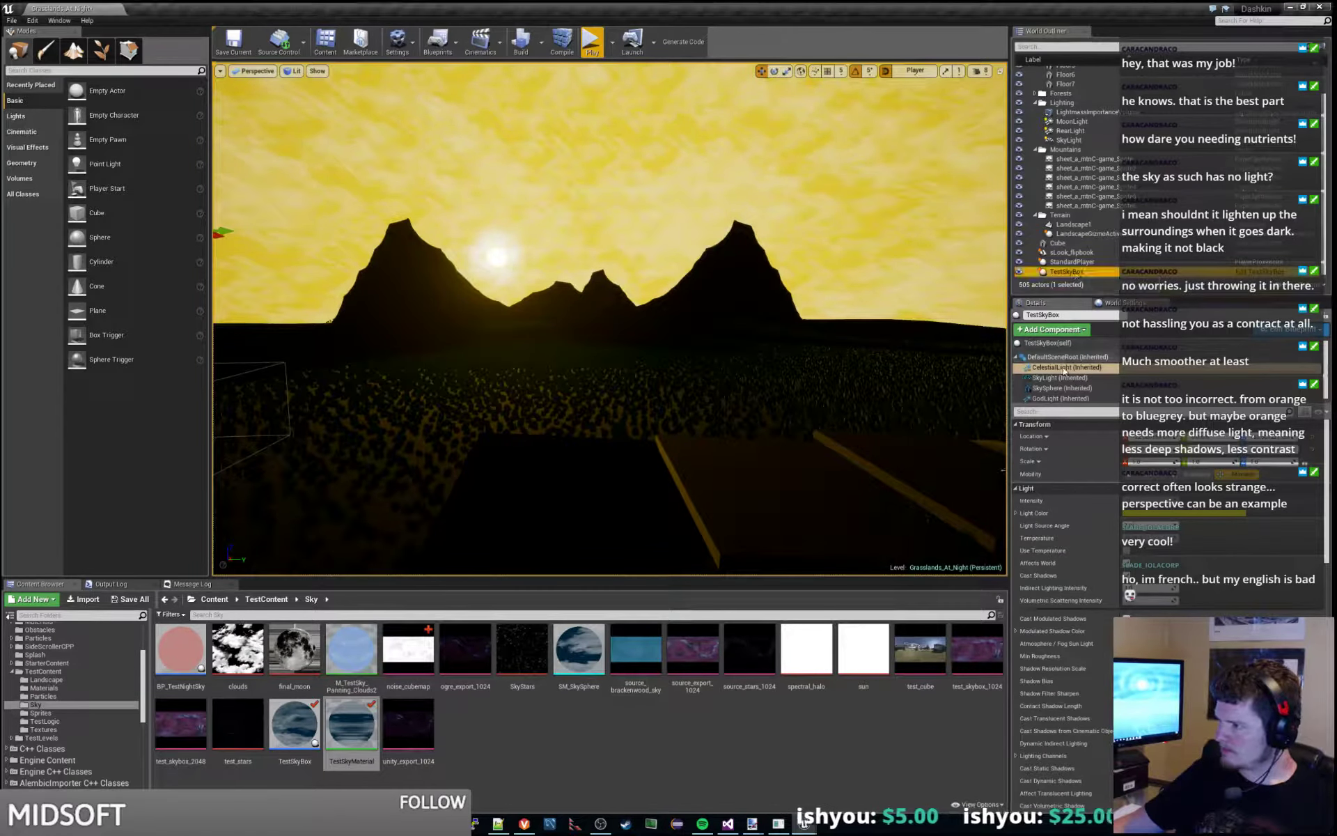
left_click(1060, 388)
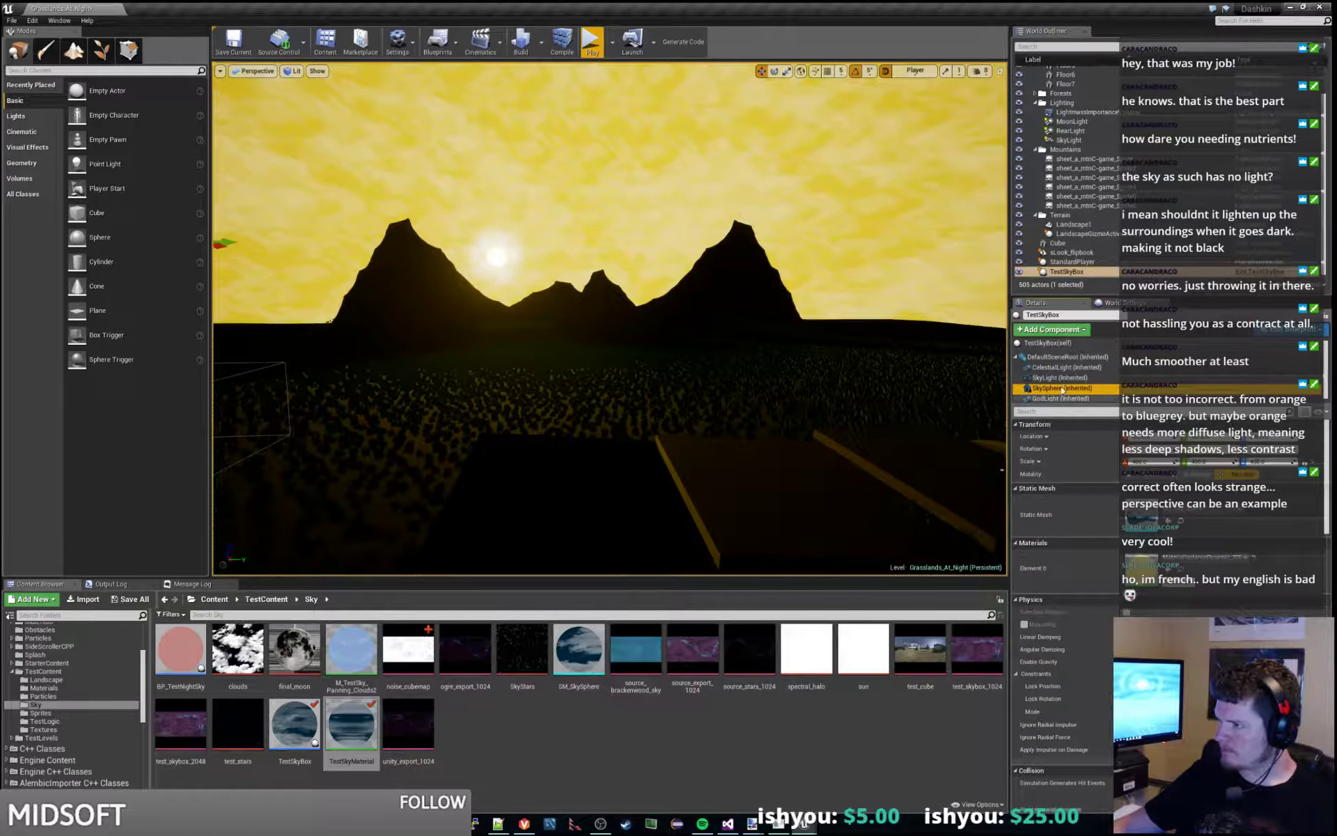
left_click(1073, 368)
key("f")
scroll(631, 255, "down", 2)
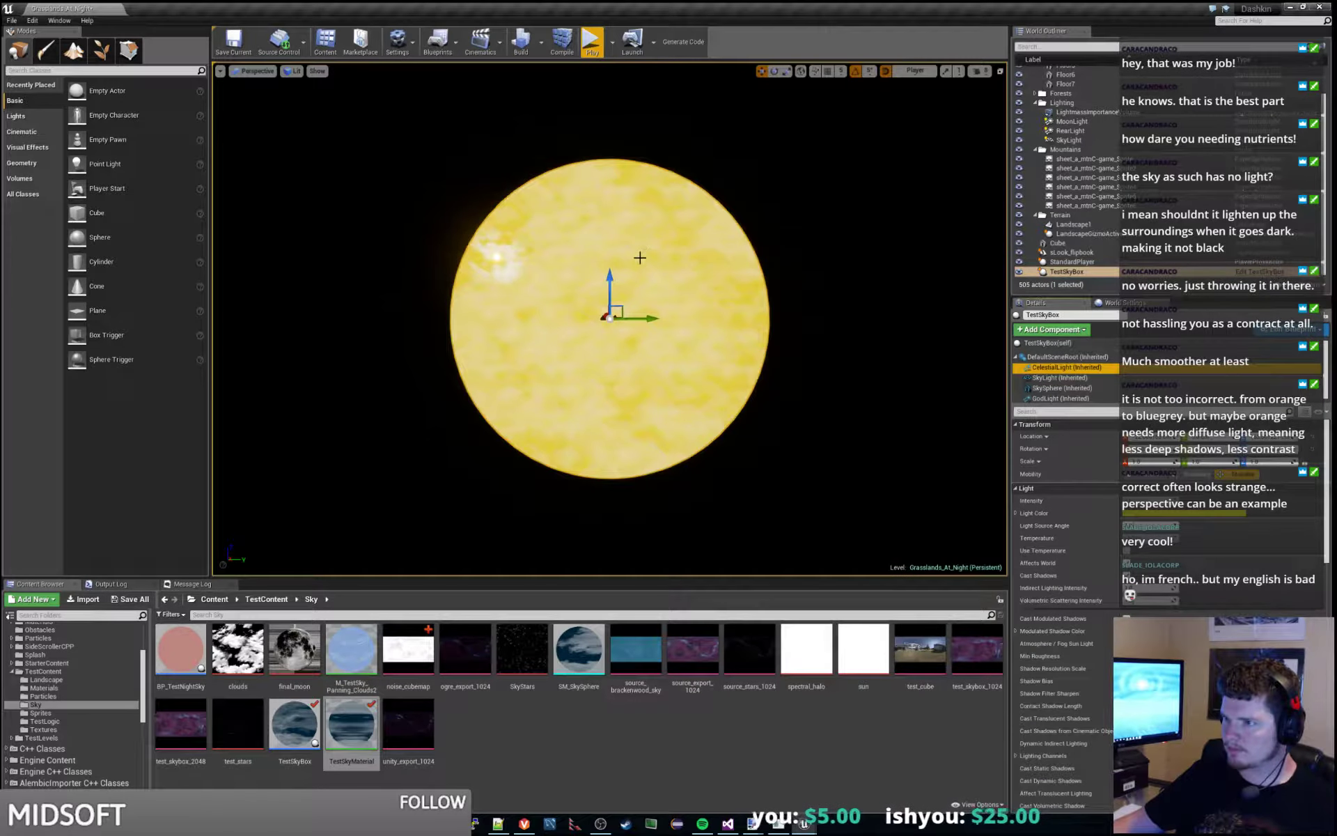
right_click_drag(631, 255, 626, 249)
key("w")
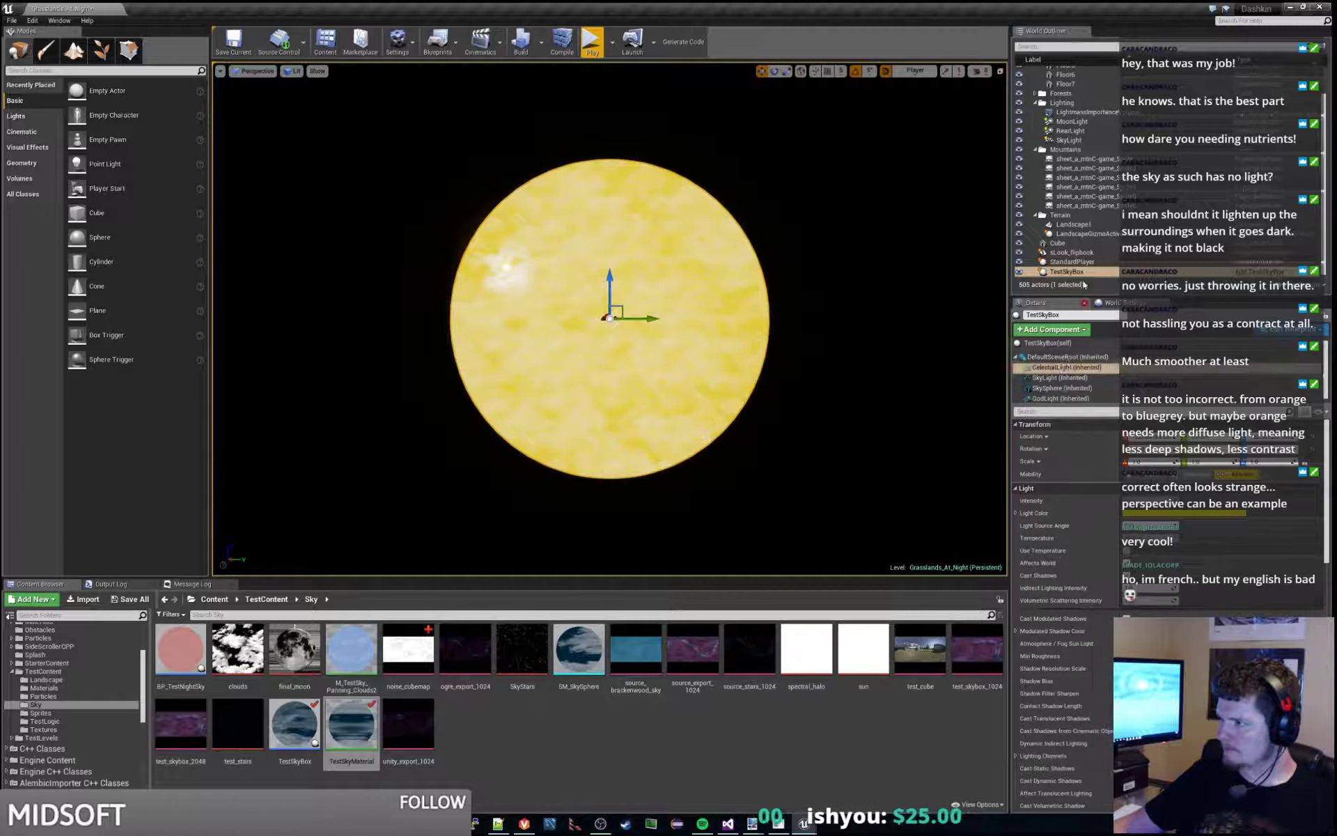
- Return the view to StandardPlayer, look toward the sun behind the mountains, and check the camera speed
double_click(1072, 262)
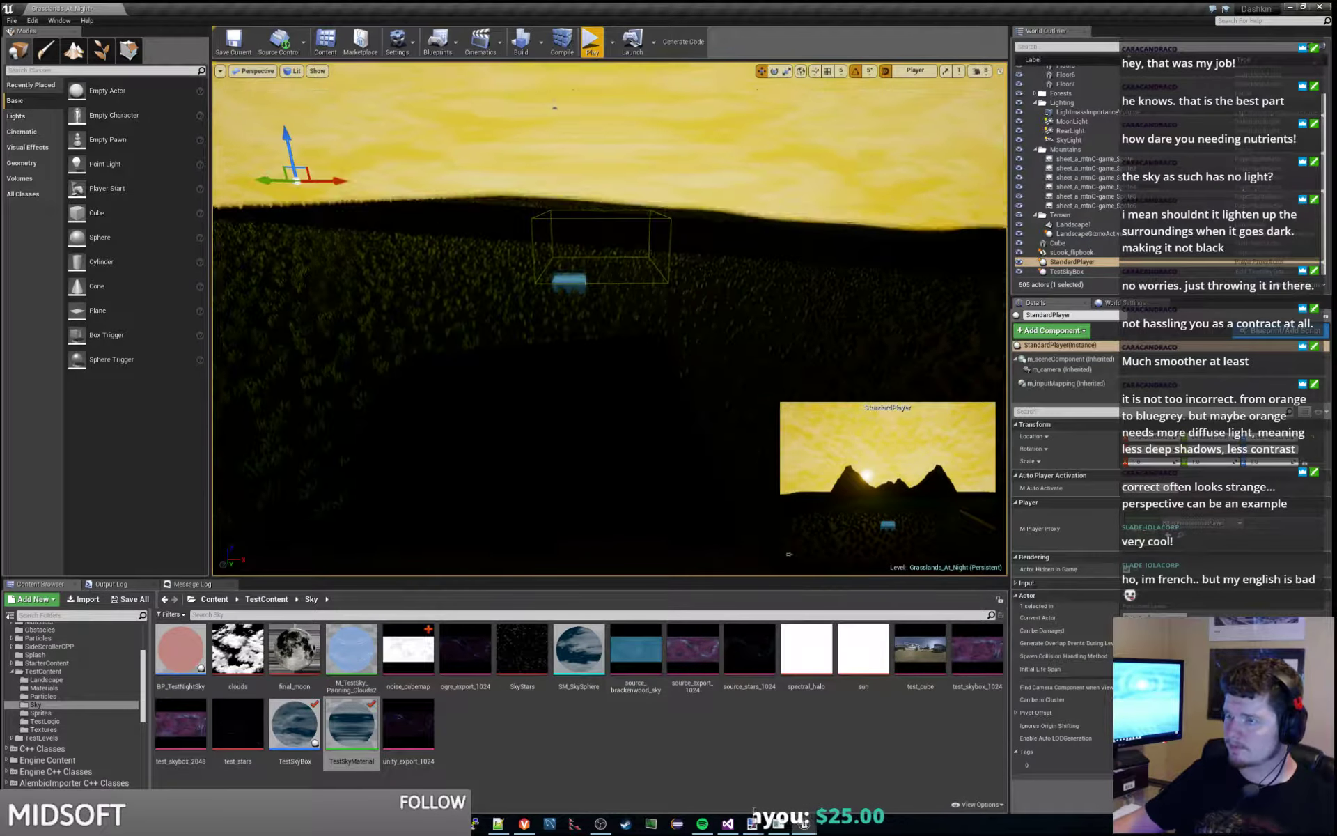
key("w")
right_click_drag(610, 319, 647, 279)
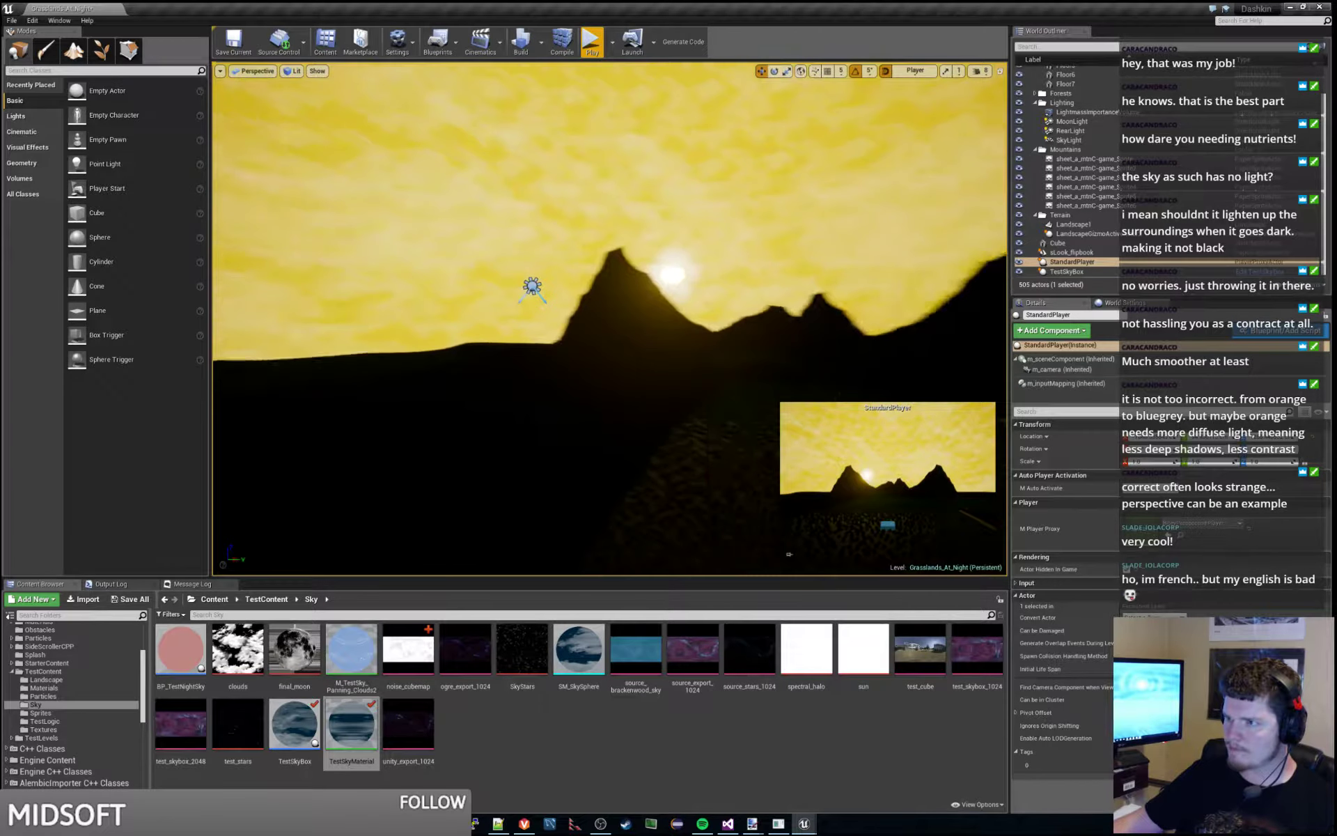
left_click(986, 71)
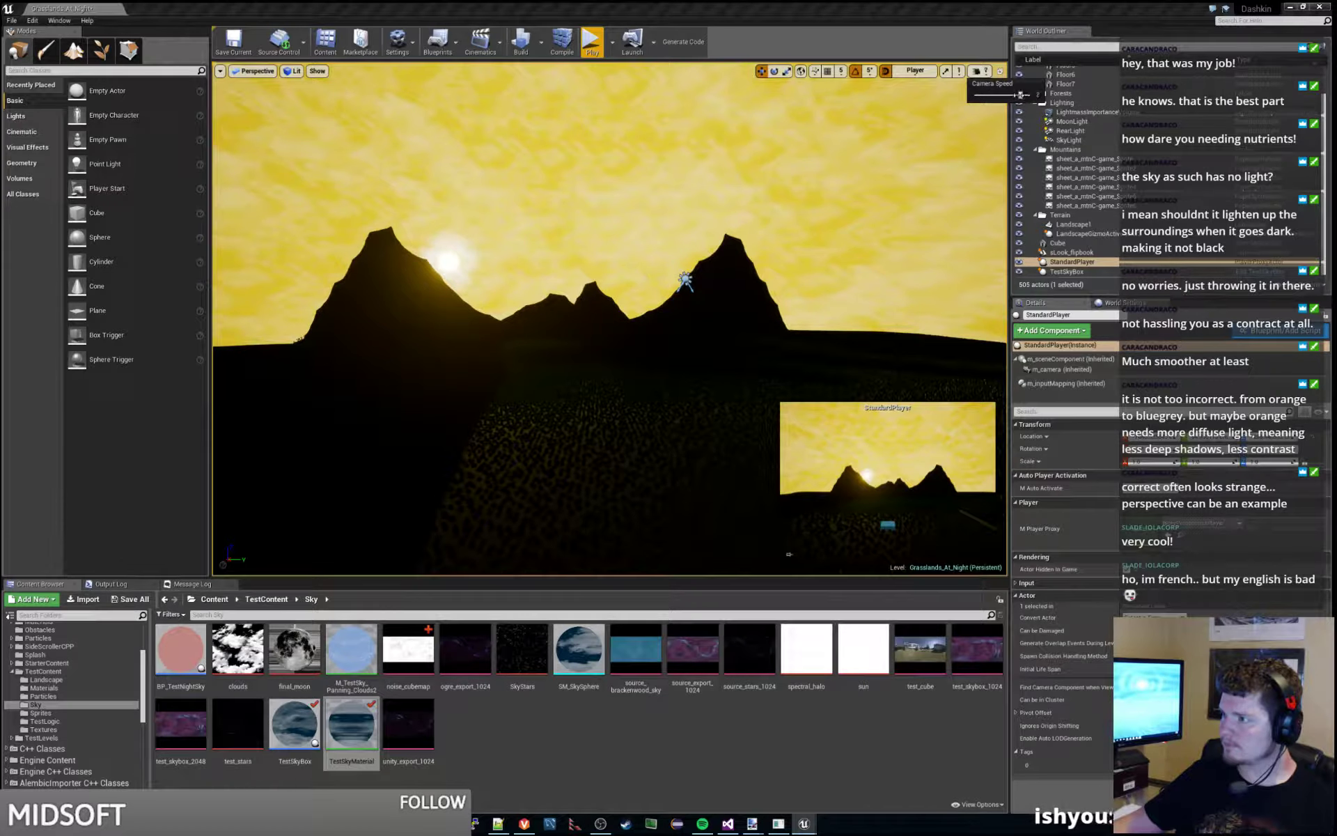
left_click(1093, 267)
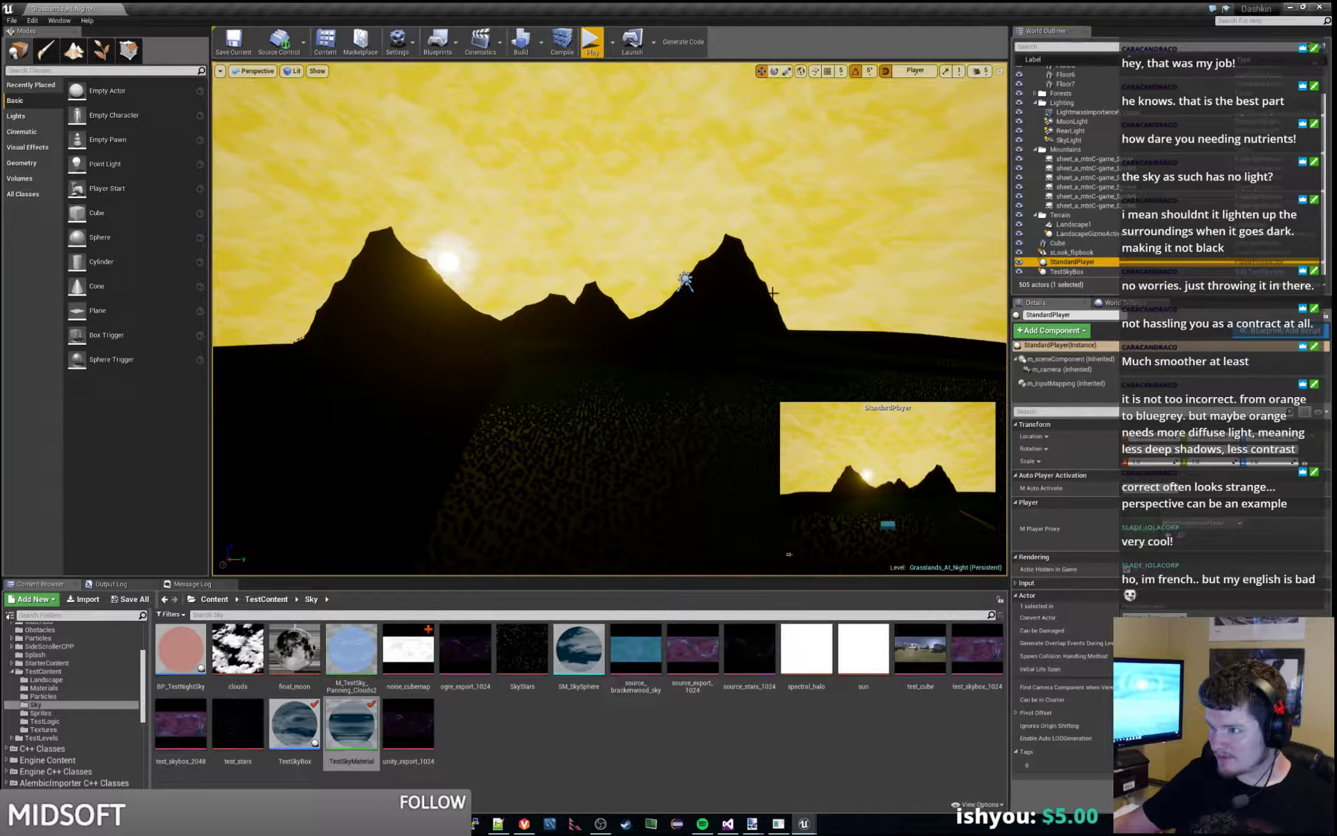
- Select TestSkyBox's CelestialLight and its GodLight, and turn the view back over the platforms to find the light's position
left_click(1083, 271)
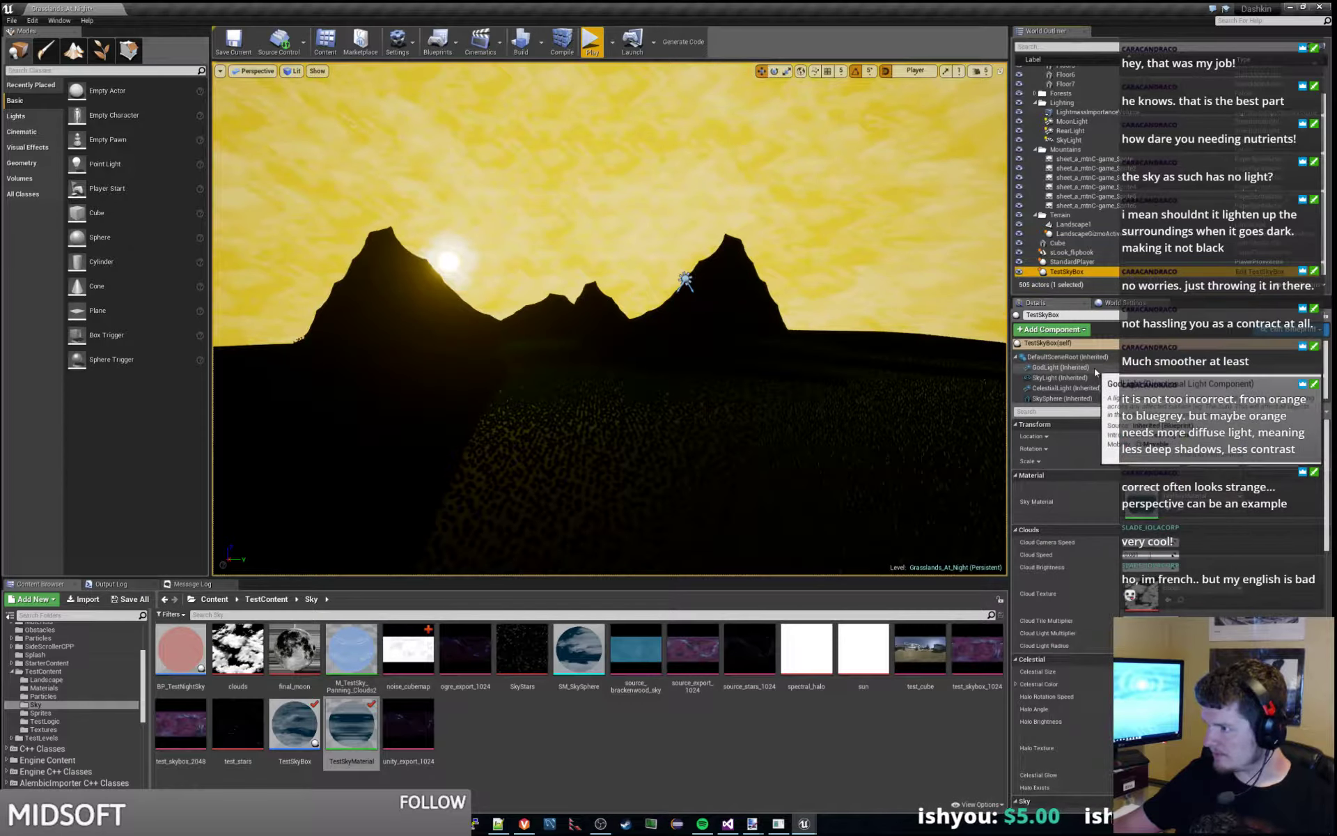
left_click(1080, 389)
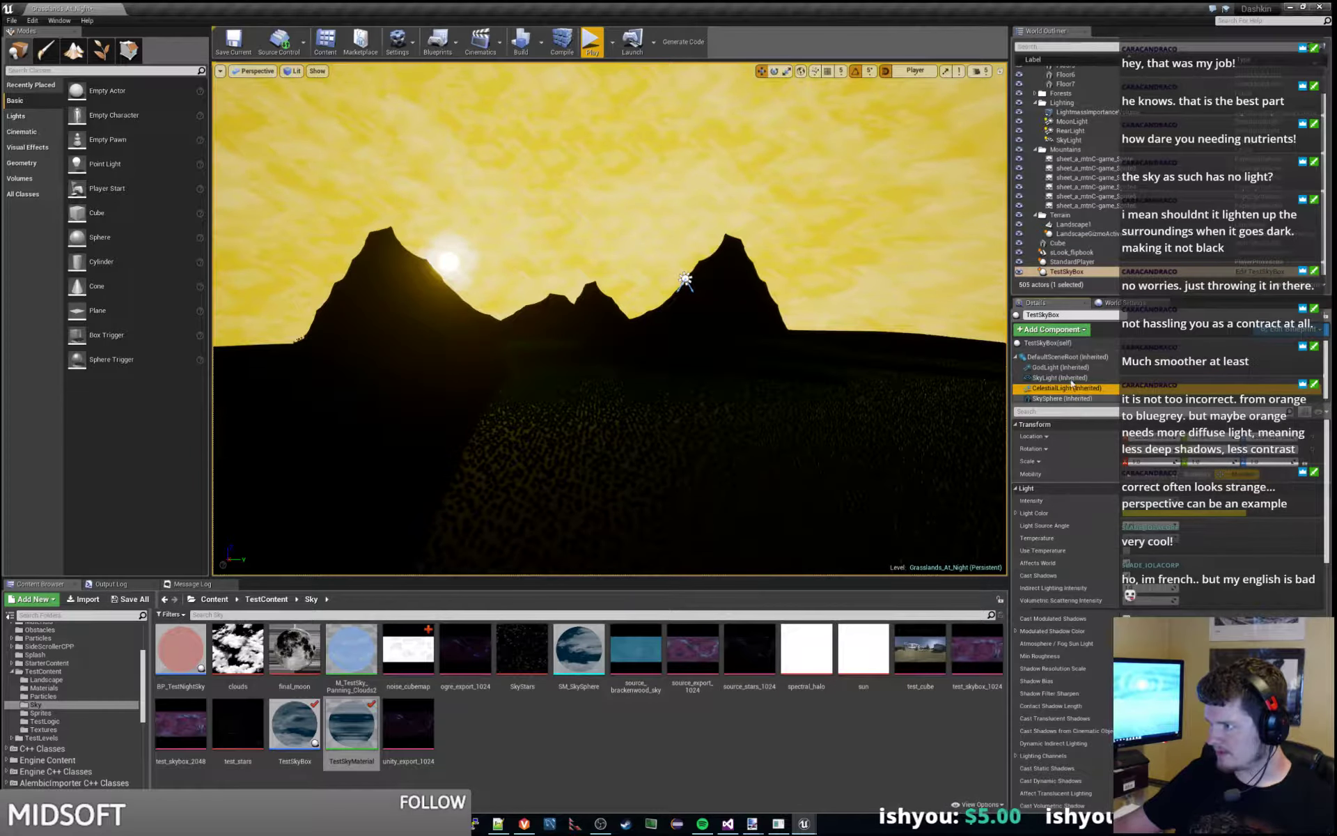
left_click(1060, 367)
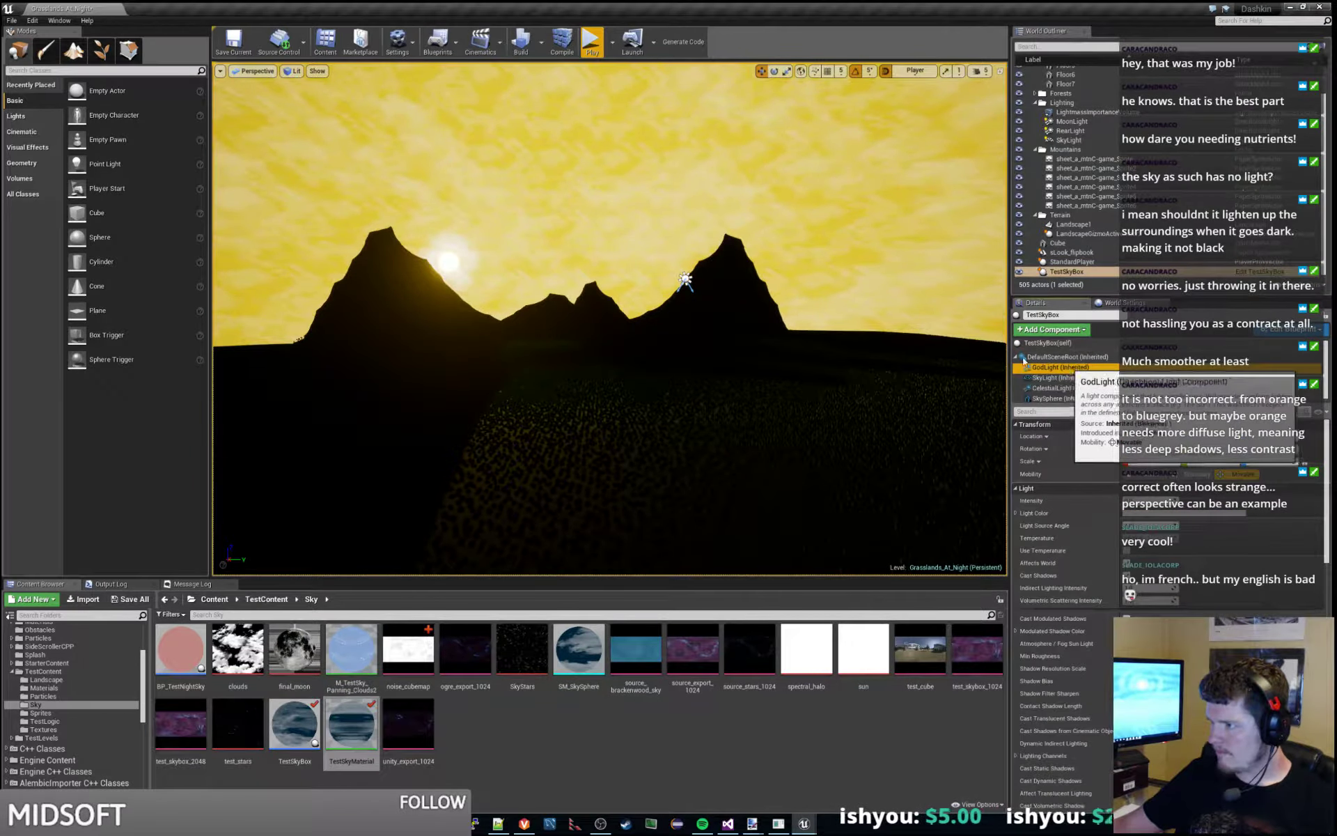
key("w")
right_click_drag(772, 277, 1011, 288)
key("a")
key("a")
key("a")
key("s")
key("d")
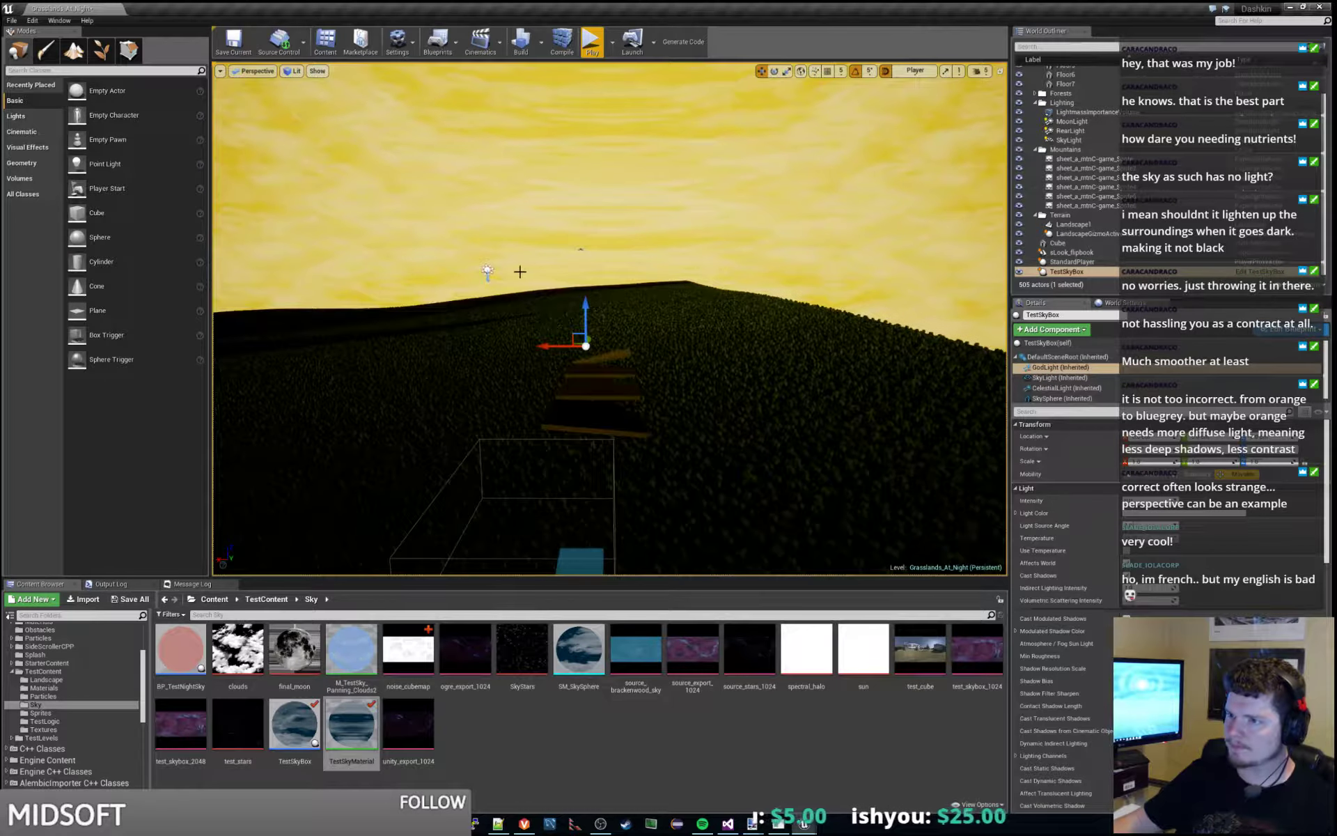
- Check the level's MoonLight and select RearLight to show its light settings
left_click(488, 269)
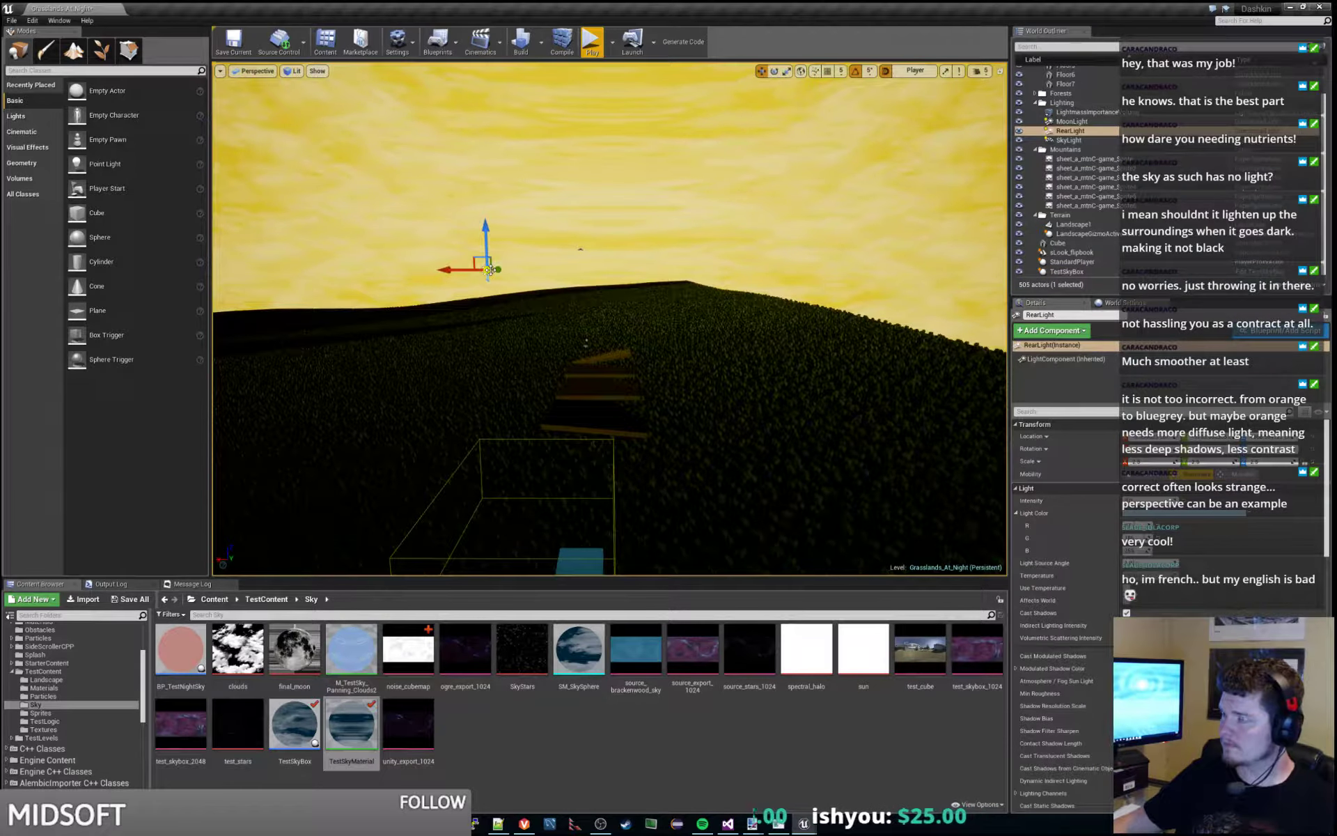
left_click(1085, 122)
left_click(1090, 132)
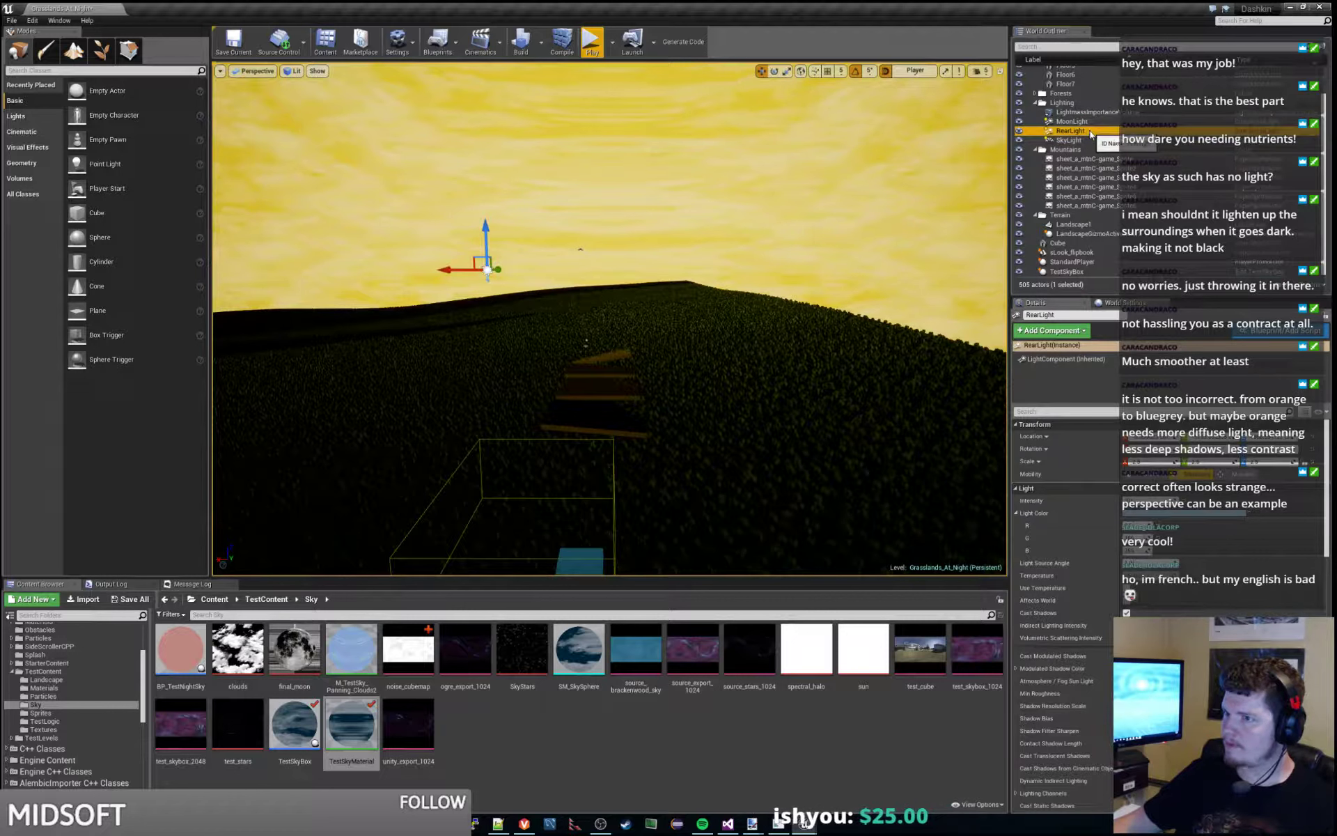
- Delete the standalone SkyLight actor from the level's Lighting folder
left_click(1091, 123)
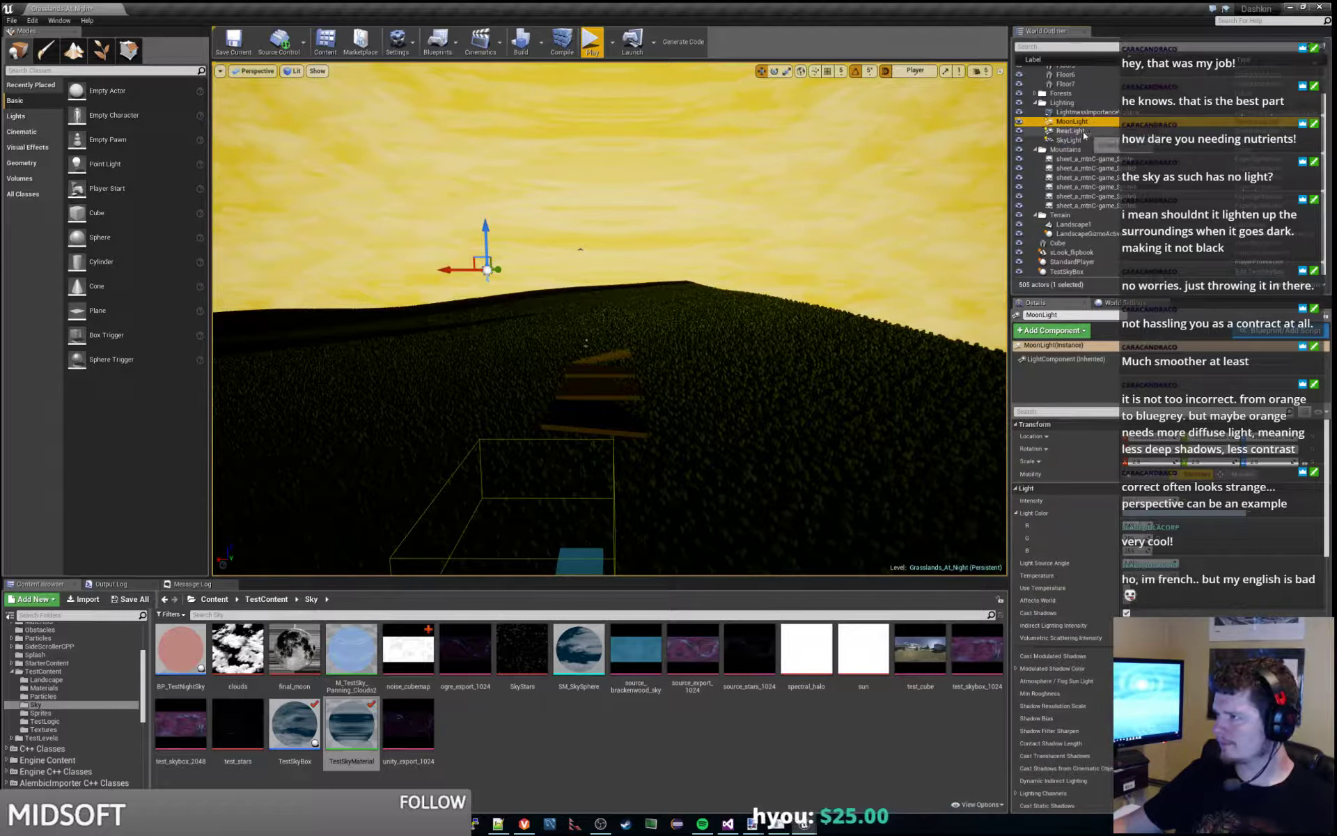
left_click(1083, 139)
key("Delete")
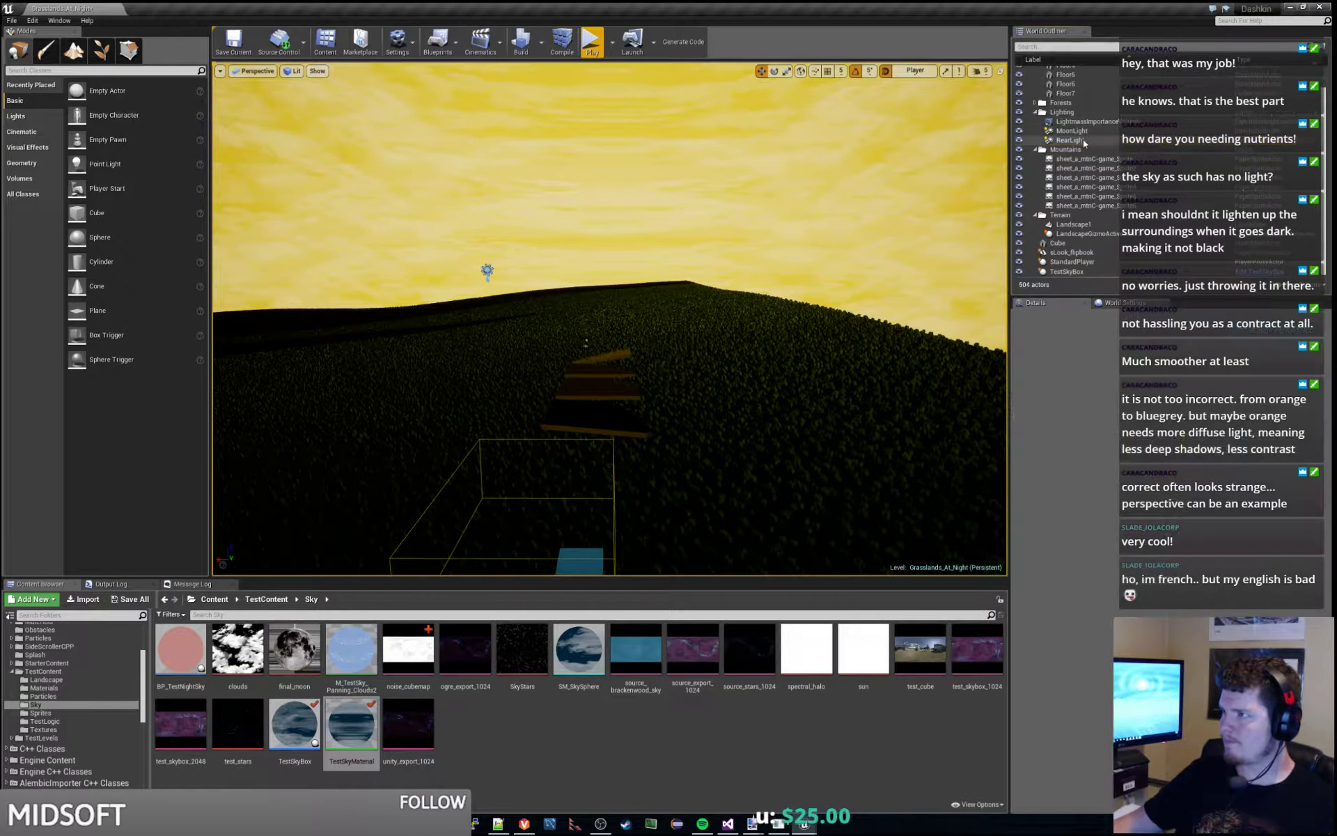
- Delete RearLight and MoonLight from the Lighting folder and select the LightmassImportanceVolume that remains there
left_click(1082, 140)
key("Delete")
left_click(1082, 140)
key("Delete")
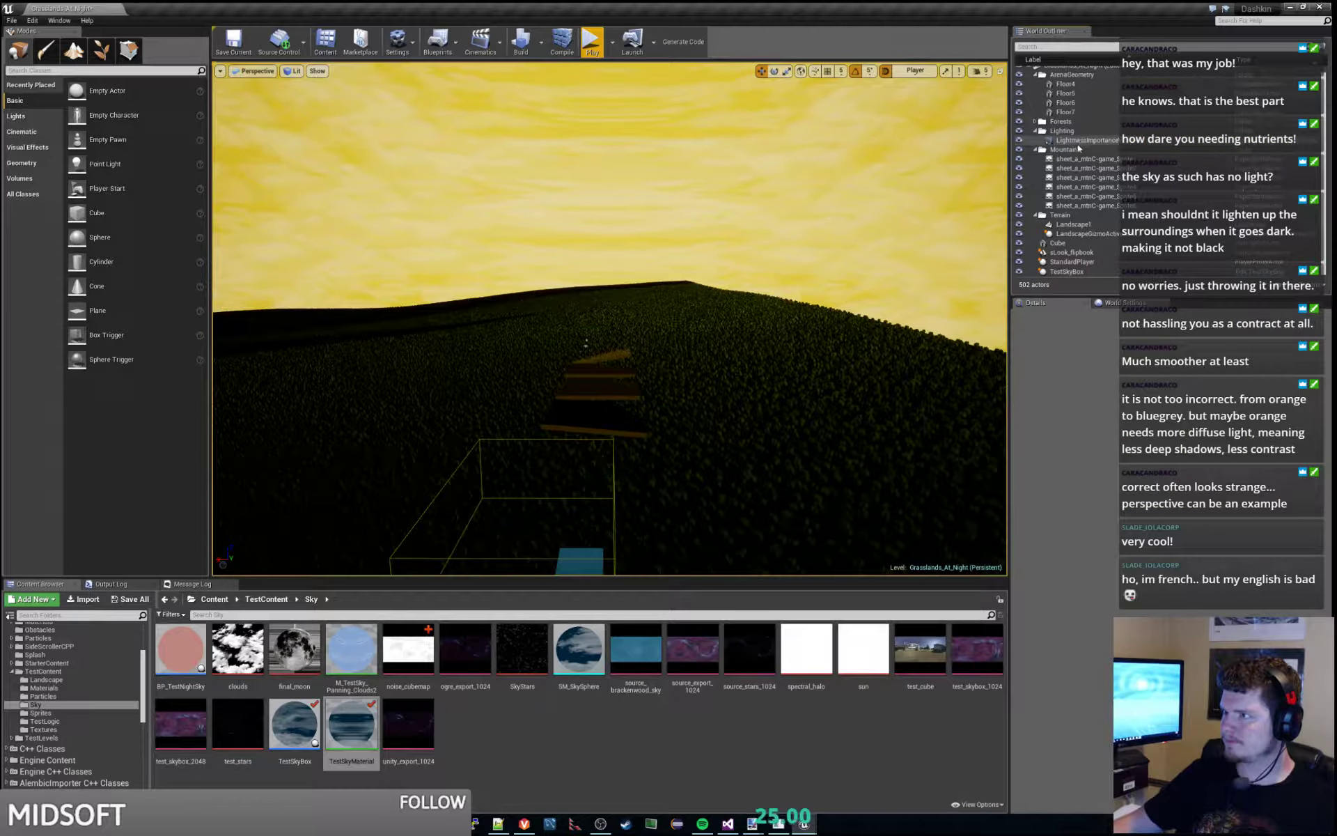
left_click(1077, 141)
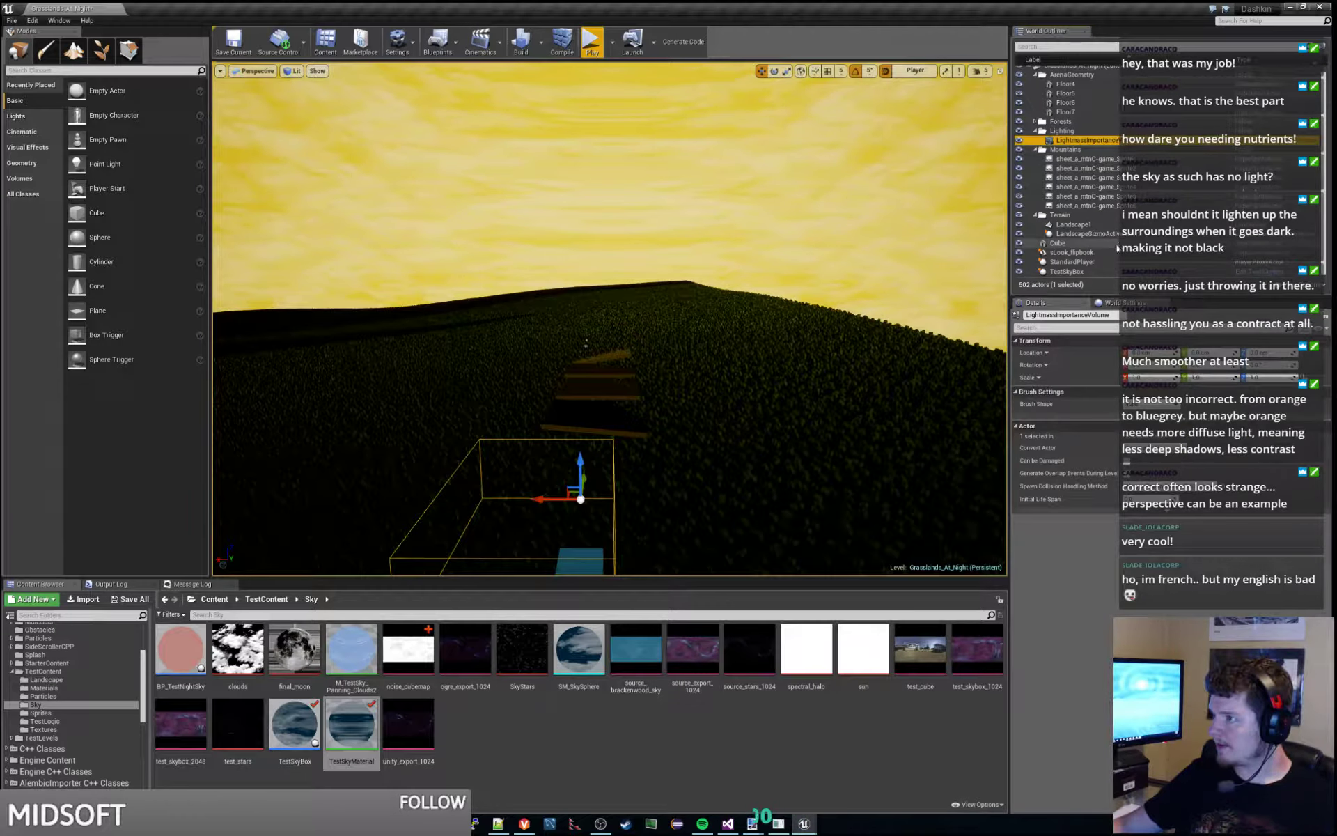
- Select TestSkyBox's light components in turn and move its GodLight sideways out of the SkyLight to separate their icons
left_click(1066, 271)
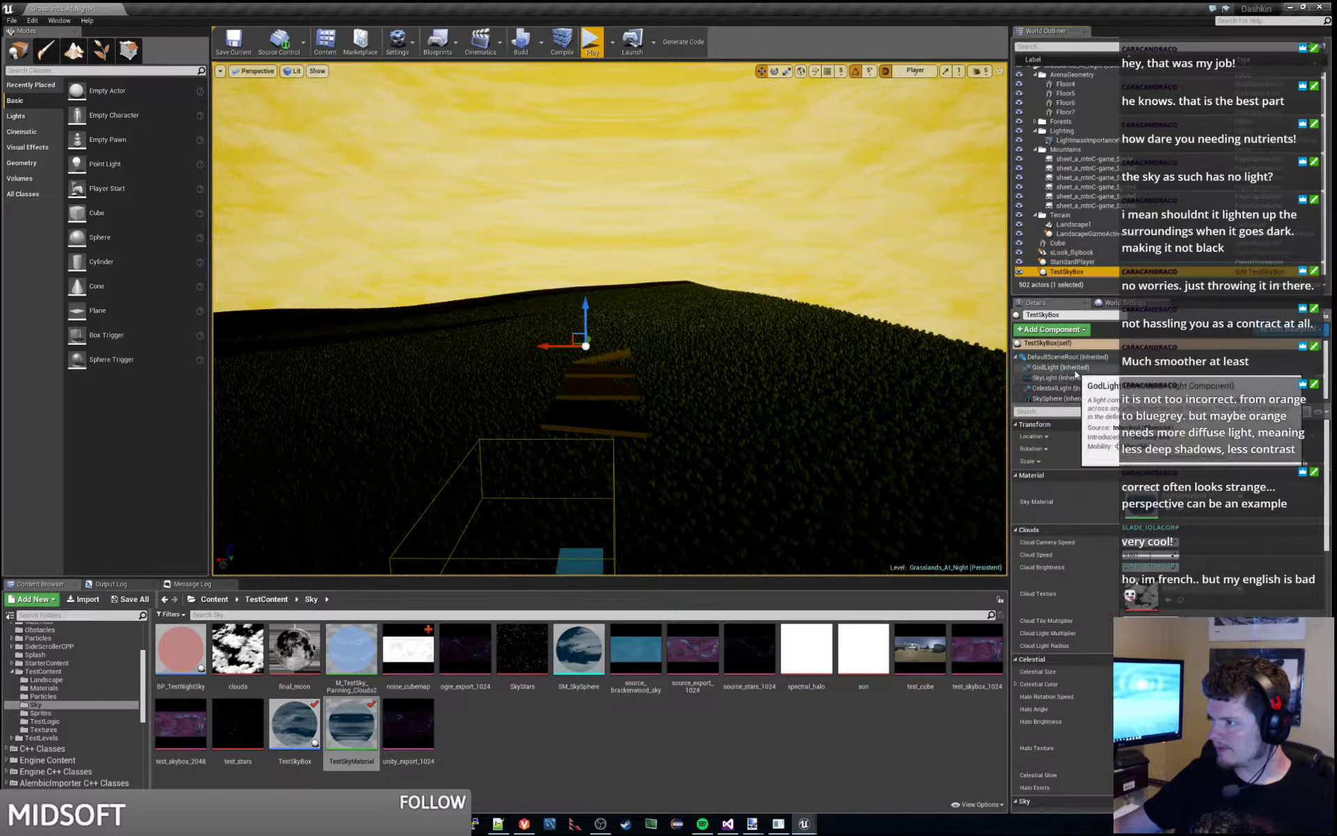
left_click(1060, 367)
left_click(1069, 379)
right_click_drag(835, 362, 779, 401)
key("w")
key("w")
key("a")
left_click(652, 269)
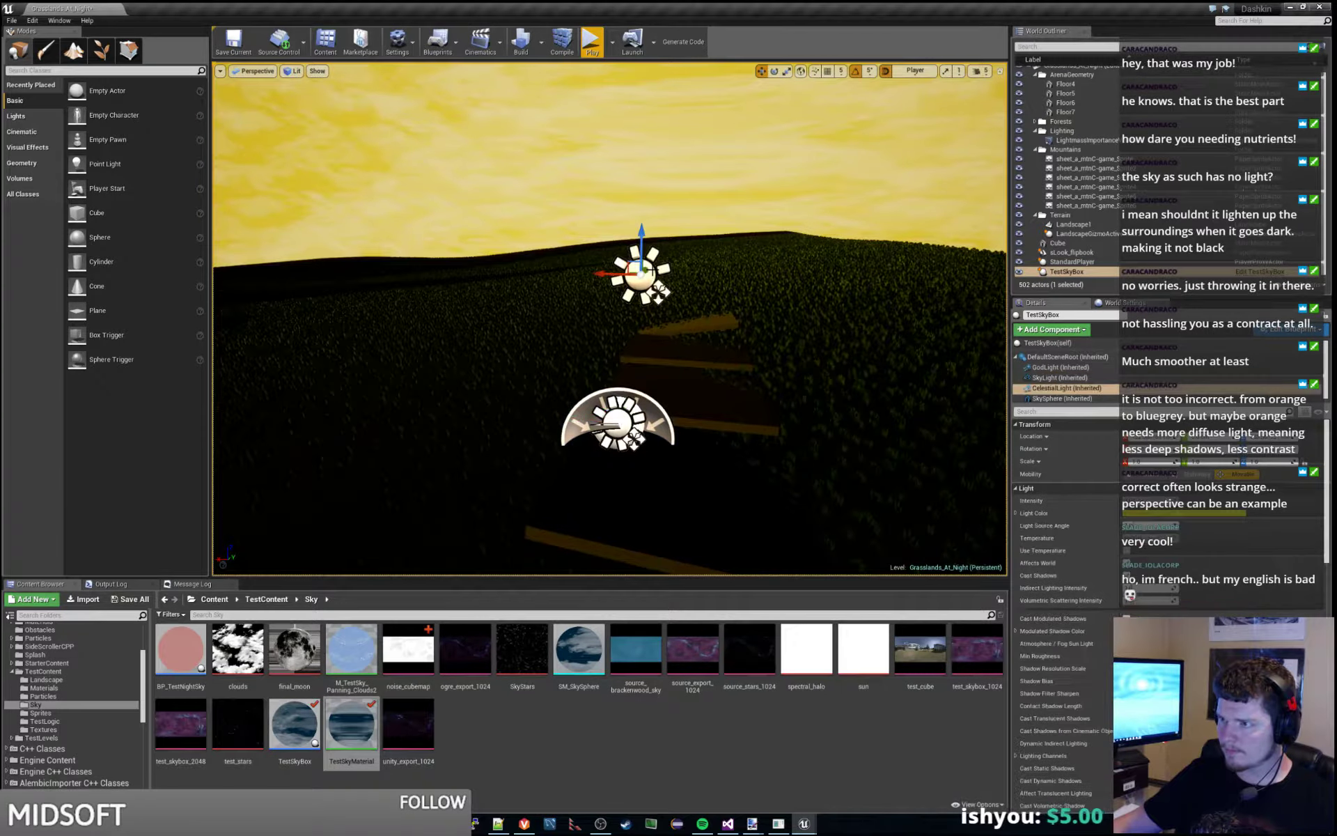
right_click_drag(617, 380, 617, 379)
left_click(615, 379)
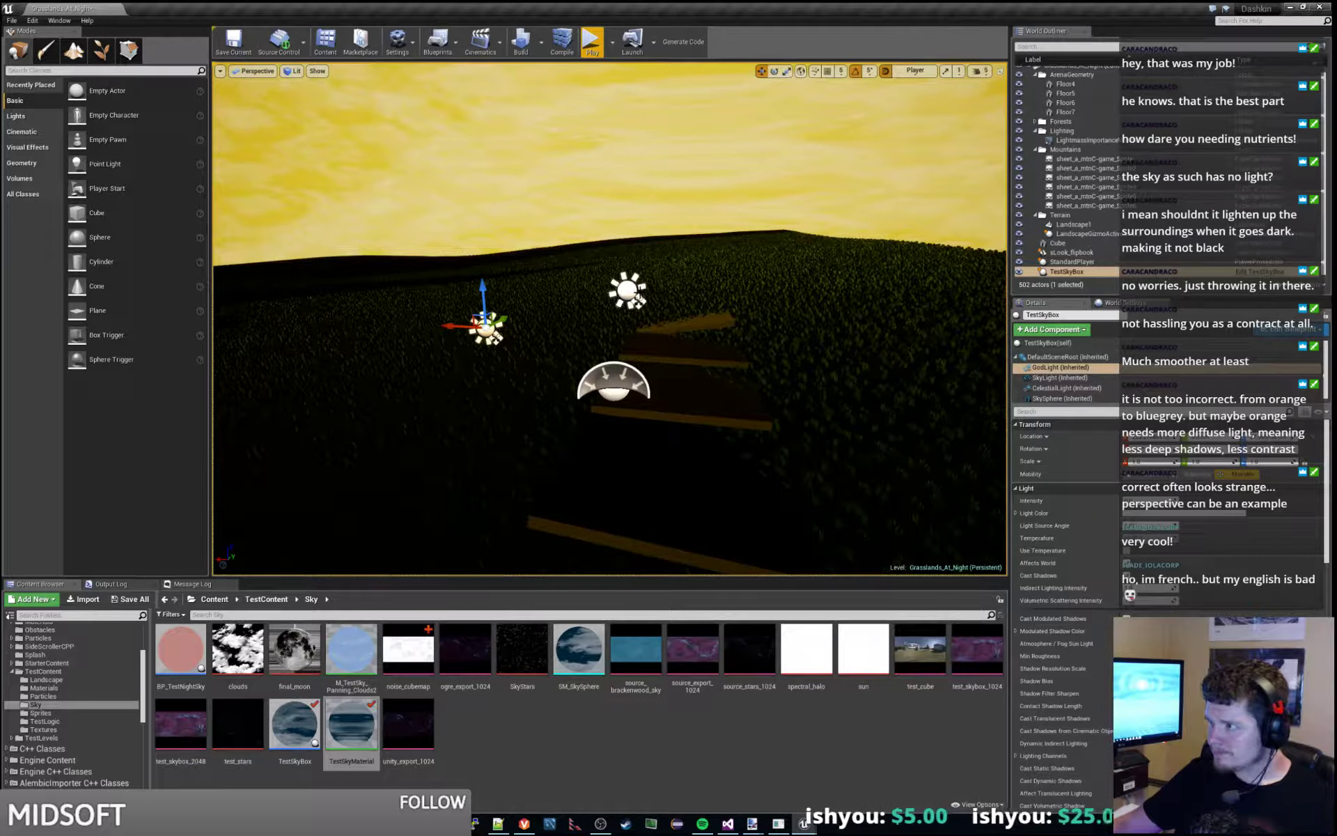
- Select TestSkyBox's CelestialLight and examine its placement against the sun behind the mountains and the surrounding ground
left_click(627, 290)
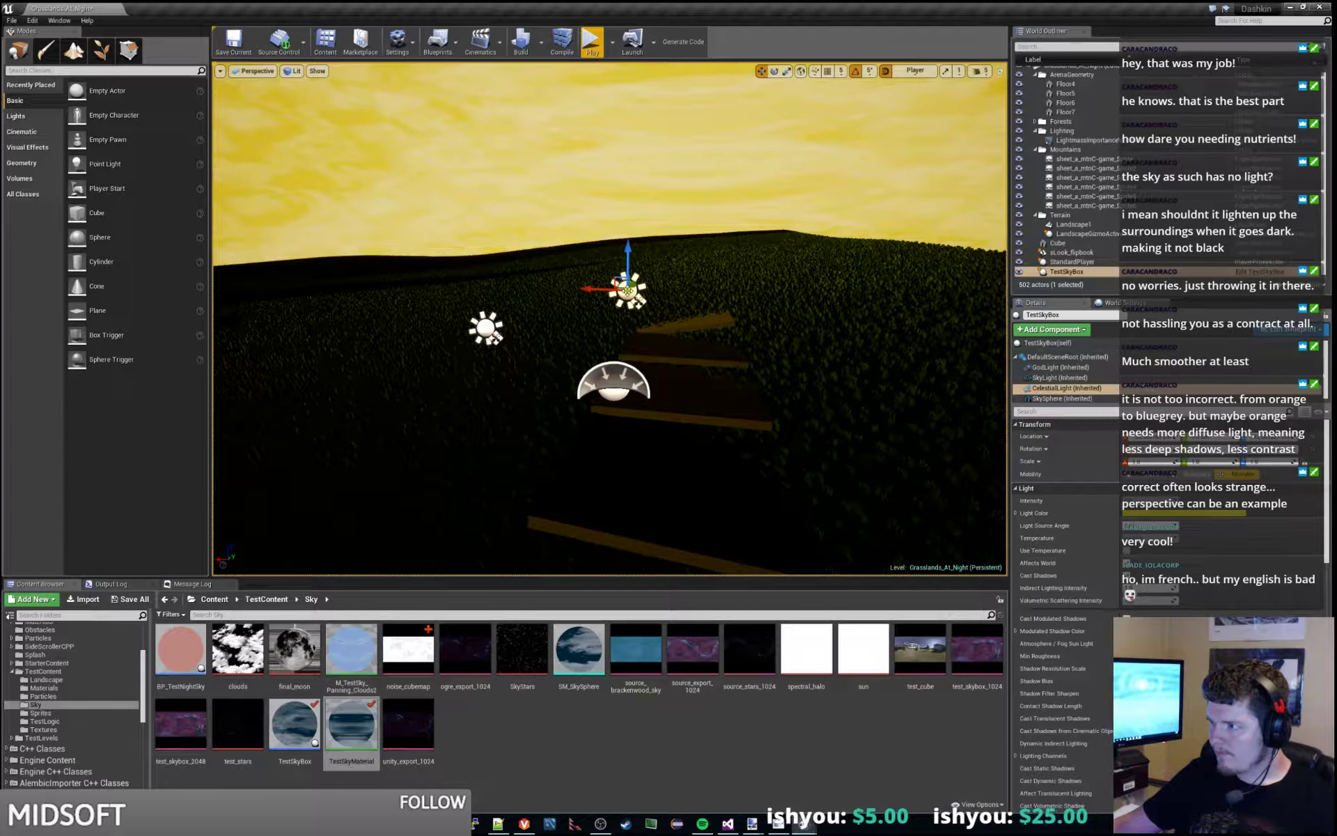
key("w")
right_click_drag(627, 289, 206, 285)
key("d")
key("d")
key("s")
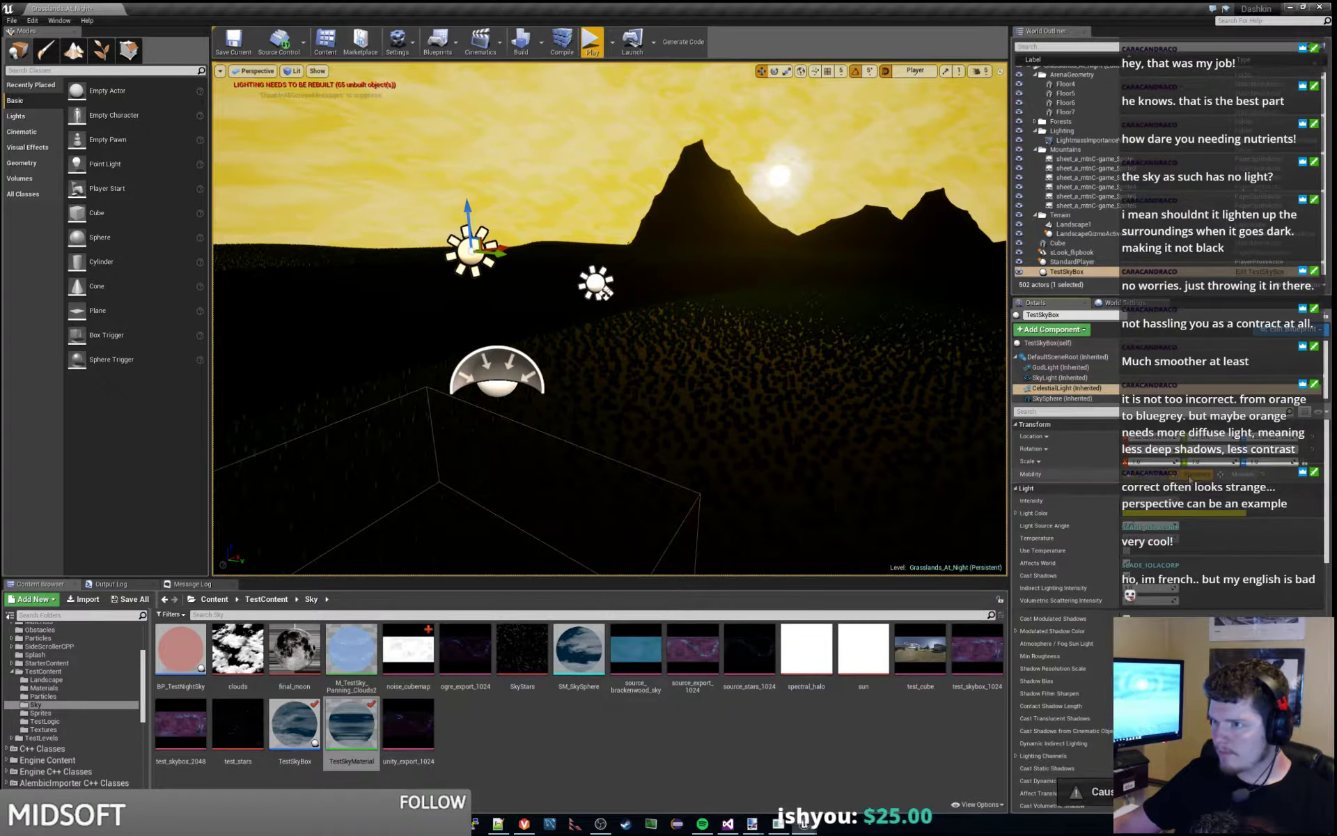
right_click_drag(850, 397, 1004, 395)
key("a")
right_click_drag(703, 314, 766, 317)
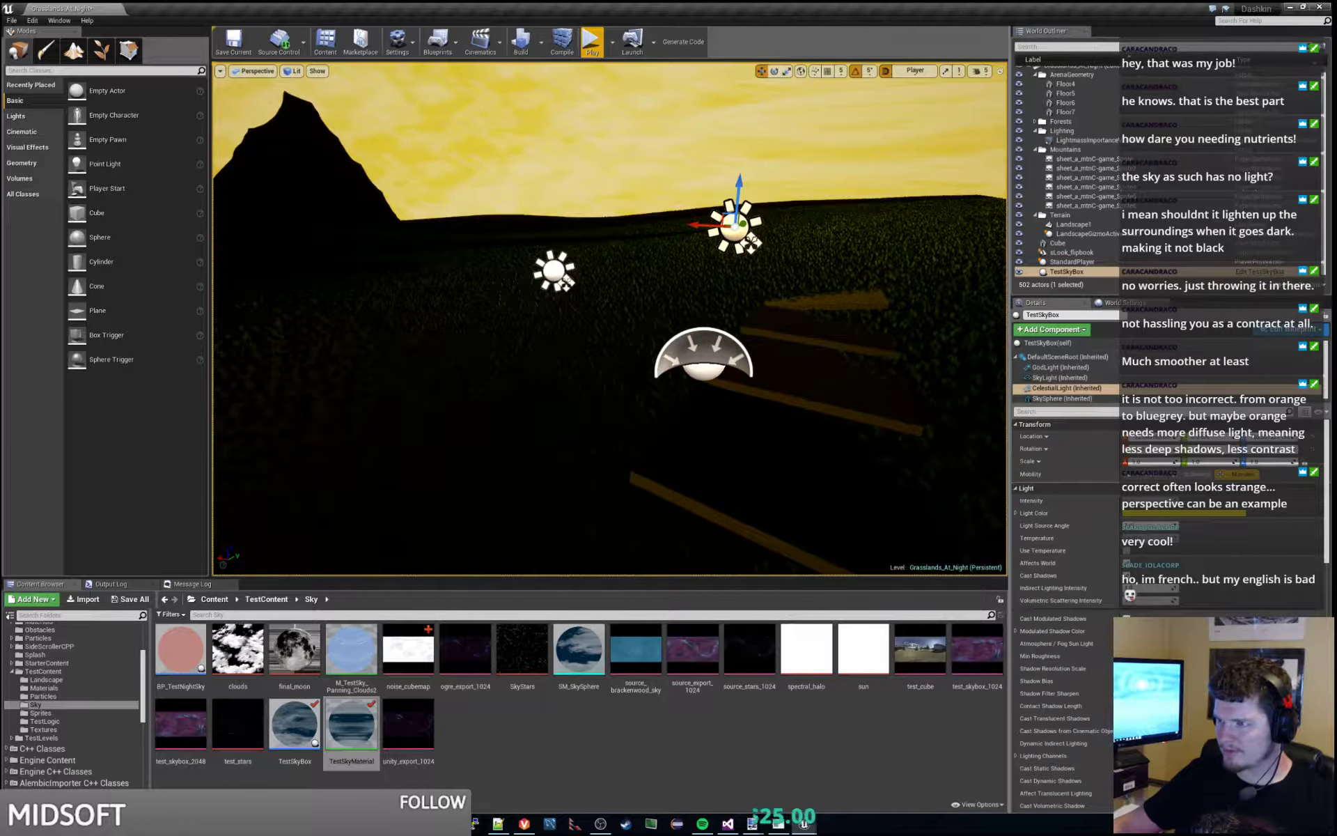
- Compare TestSkyBox's GodLight and CelestialLight by selecting each, and examine the lighting on the tilted platforms from nearer and farther away
left_click(555, 265)
right_click_drag(555, 265, 619, 259)
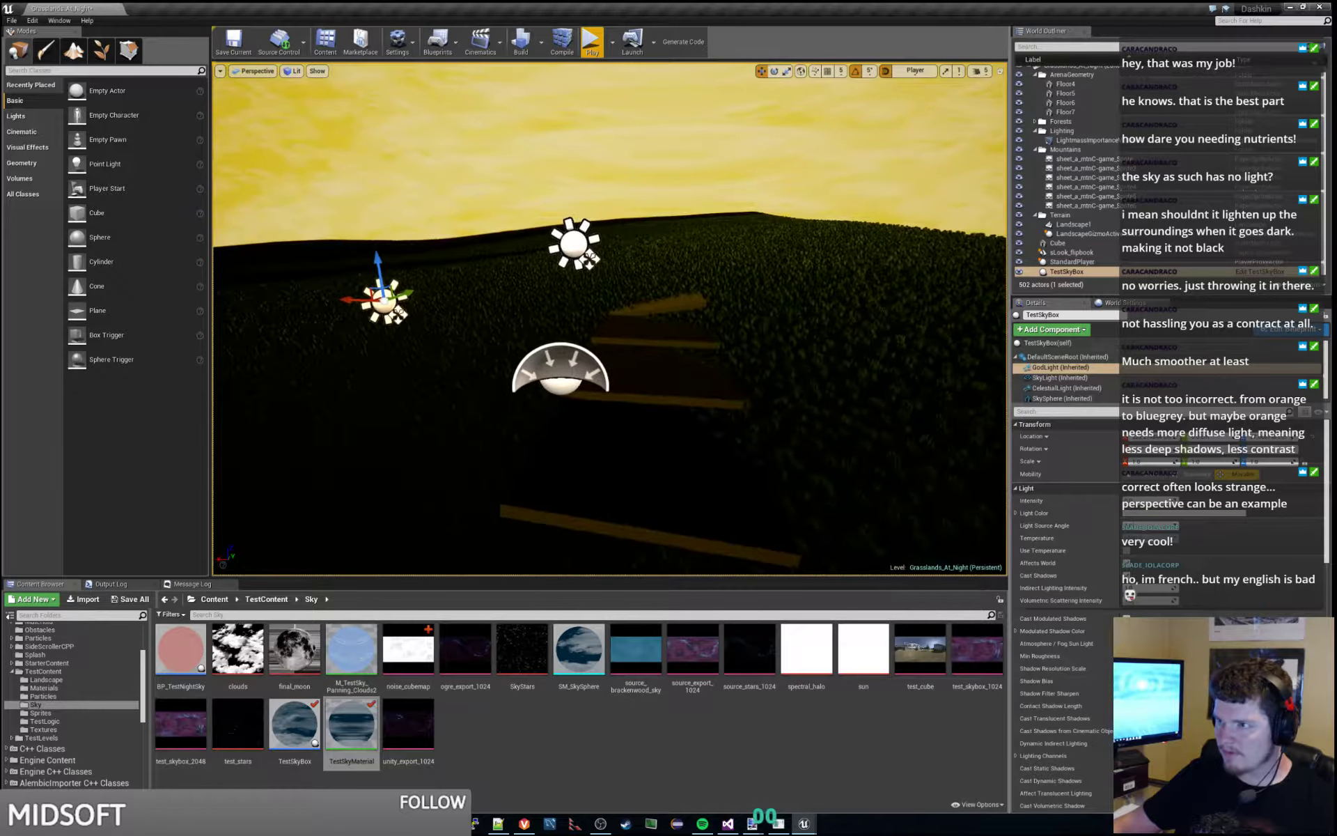
key("a")
key("d")
left_click(794, 243)
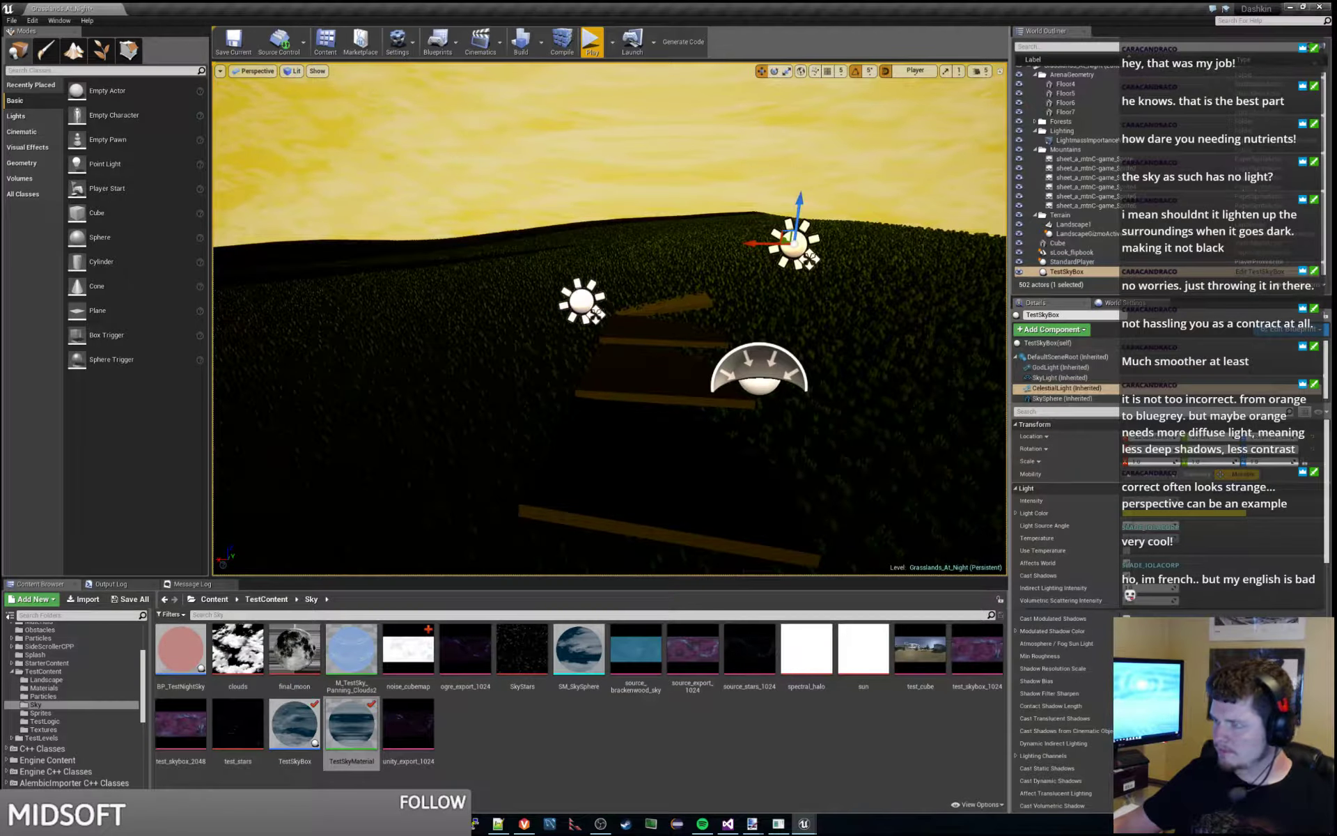
key("d")
right_click_drag(793, 244, 768, 216)
key("w")
key("w")
key("s")
mouse_move(835, 248)
right_mouse_down()
mouse_move(864, 244)
mouse_move(843, 247)
right_mouse_up()
key("s")
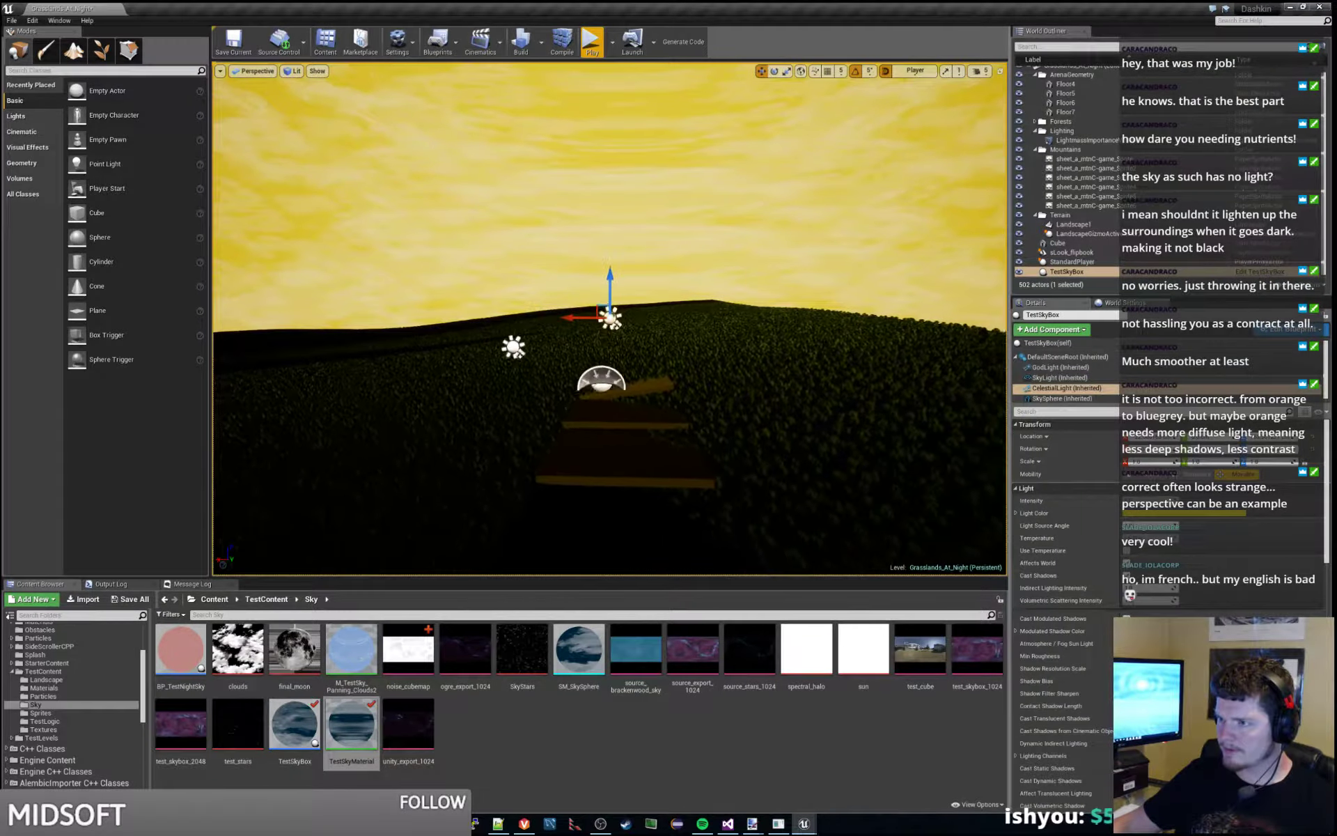
key("w")
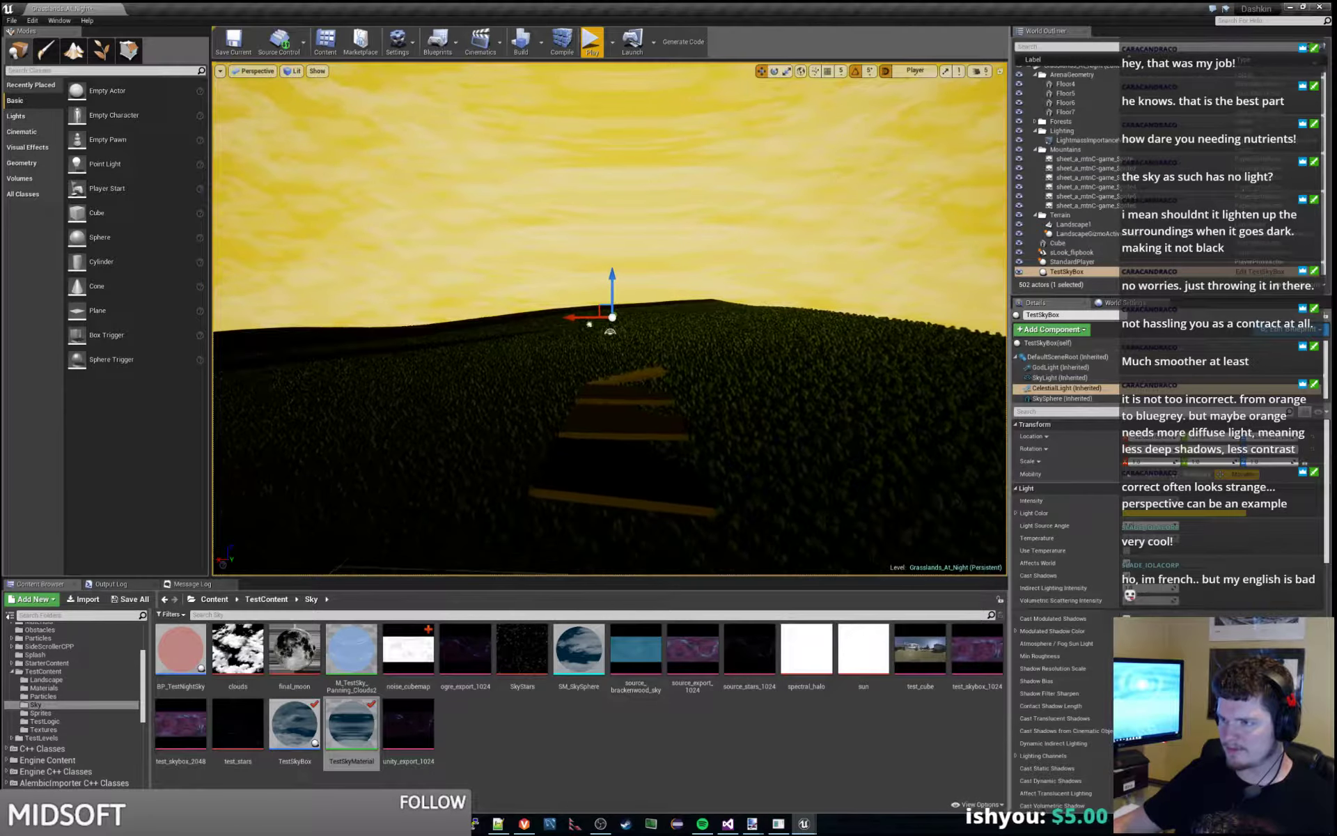
- Undo the GodLight move and the deletions of MoonLight and RearLight
key("ctrl+z")
key("ctrl+z")
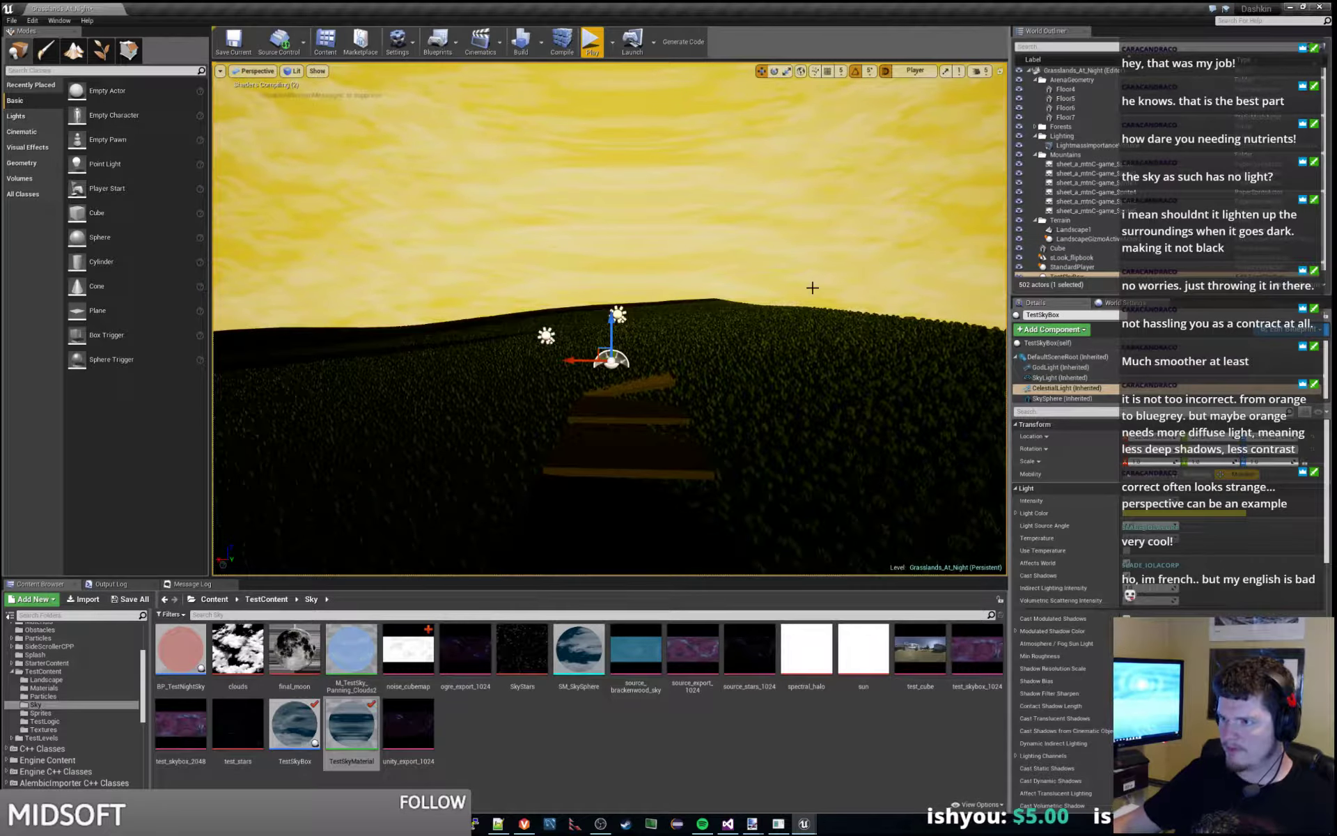
key("ctrl+z")
key("ctrl+z")
key("s")
mouse_move(811, 288)
right_mouse_down()
mouse_move(675, 252)
mouse_move(807, 290)
right_mouse_up()
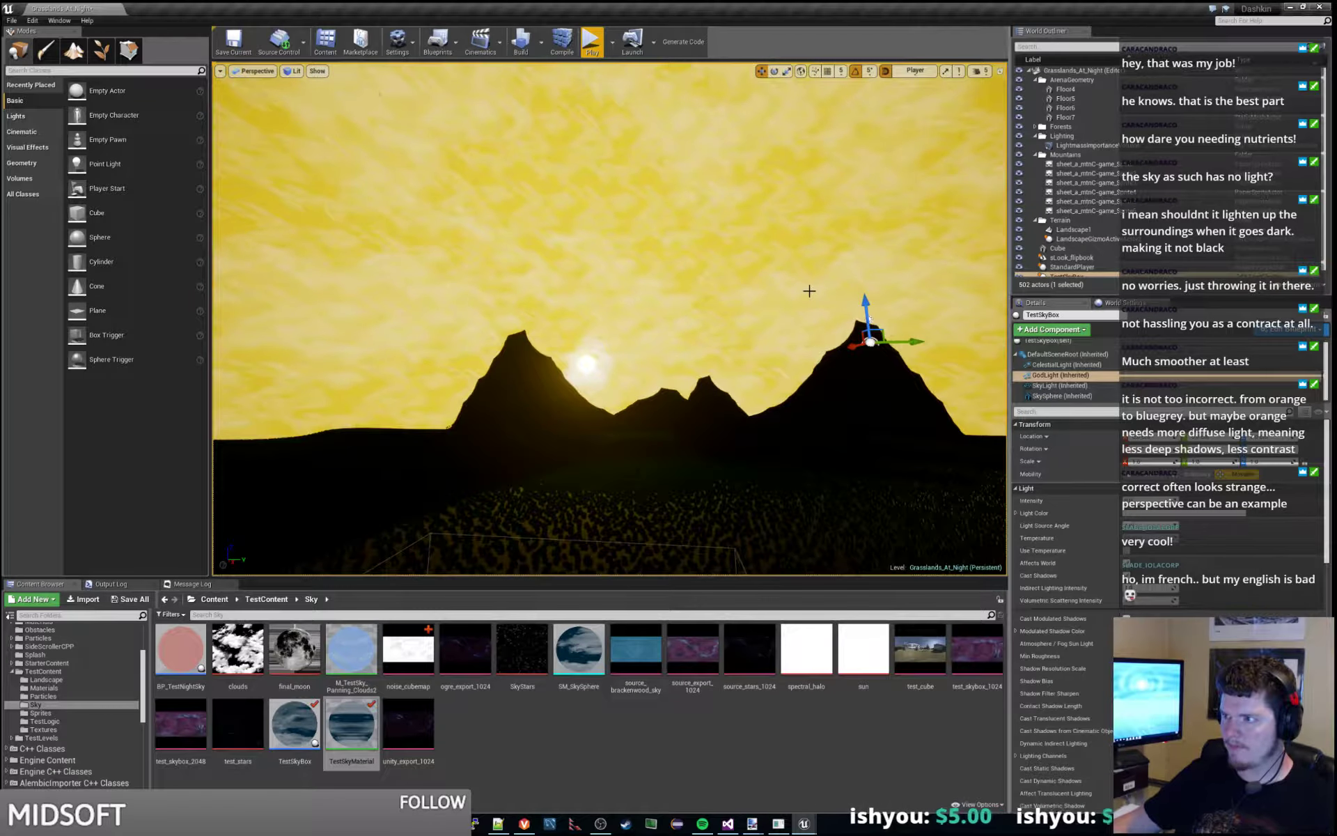
key("ctrl+z")
key("ctrl+z")
key("ctrl+z")
key("ctrl+z")
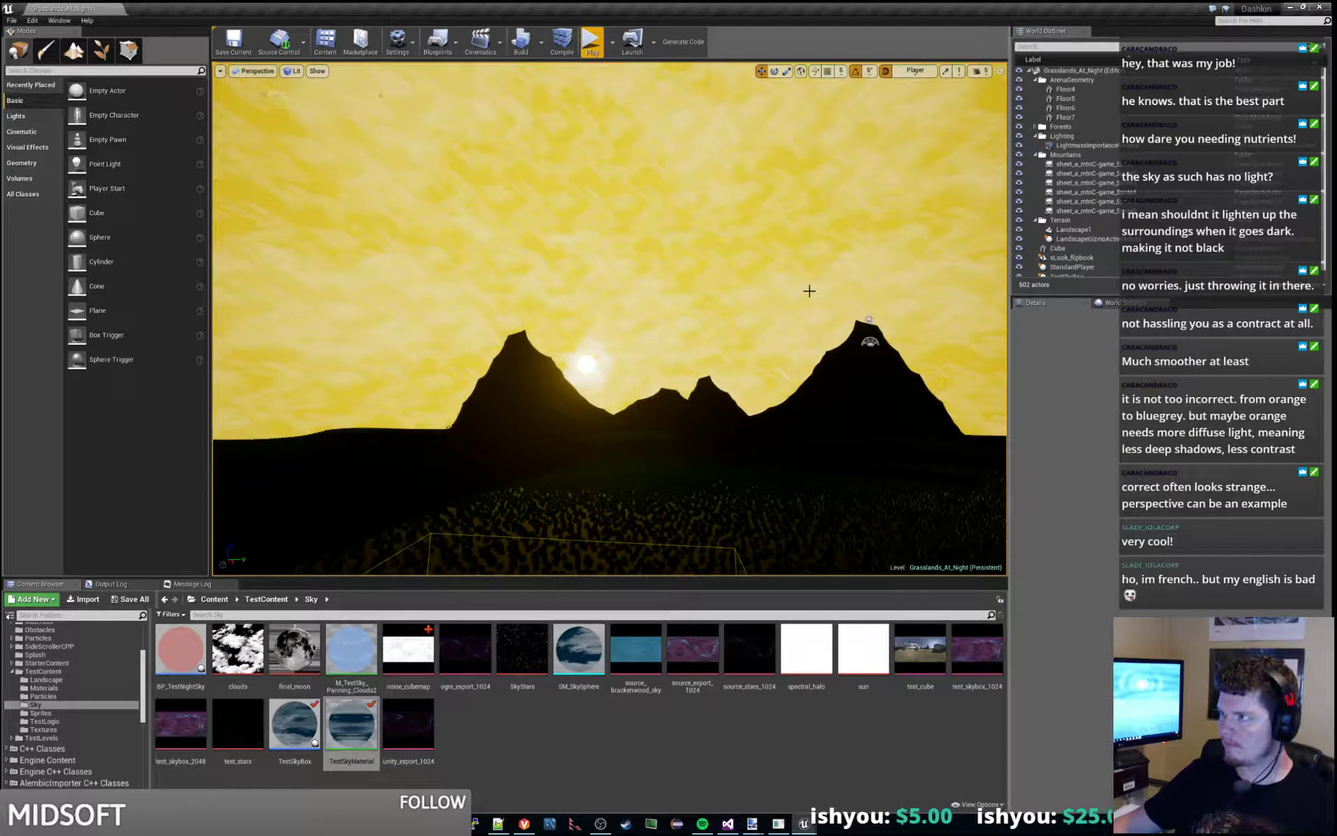
key("ctrl+z")
key("ctrl+z")
- Move RearLight closer to TestSkyBox's lights, checking its placement against the sun and the platforms
right_click_drag(798, 290, 1002, 285)
right_click_drag(726, 473, 695, 472)
key("w")
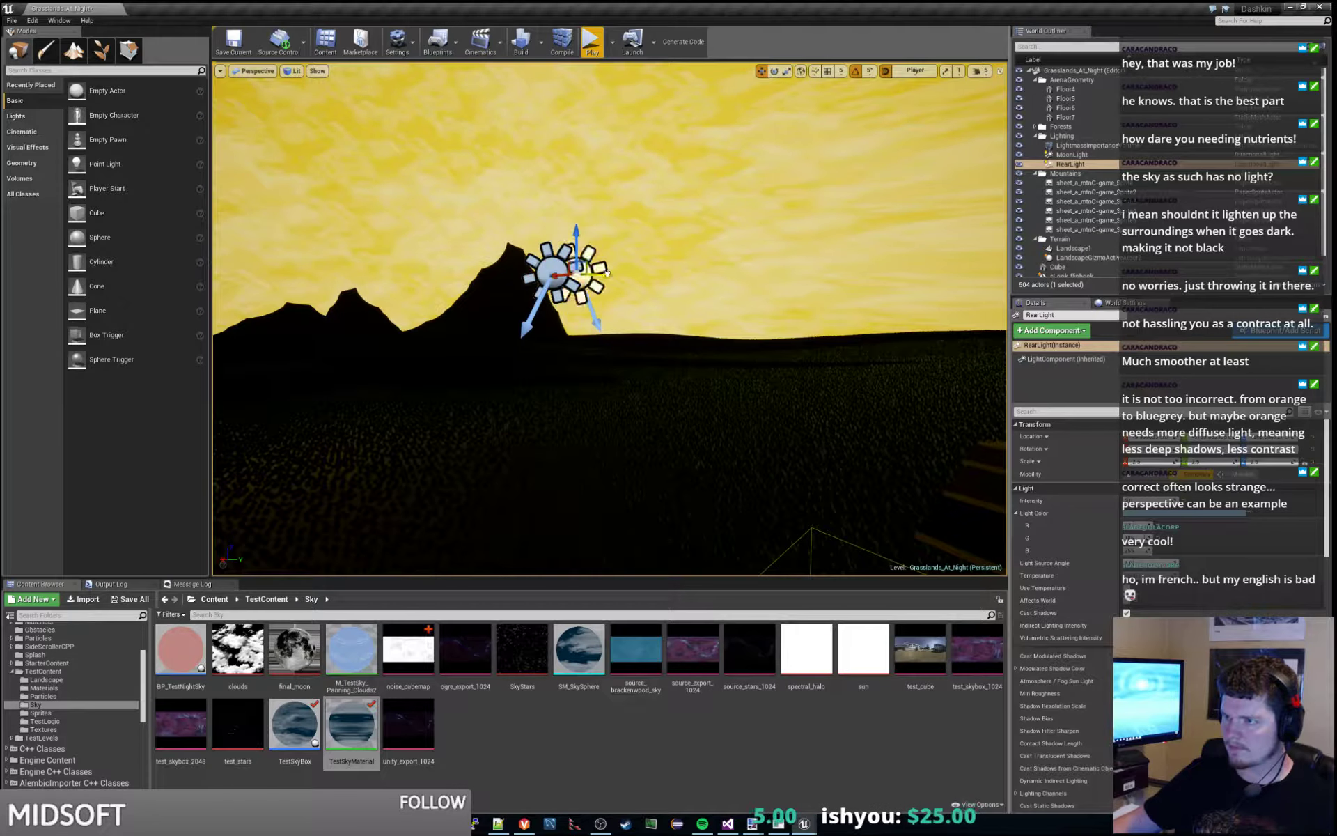
left_click_drag(607, 273, 886, 272)
key("d")
right_click_drag(886, 273, 828, 297)
key("s")
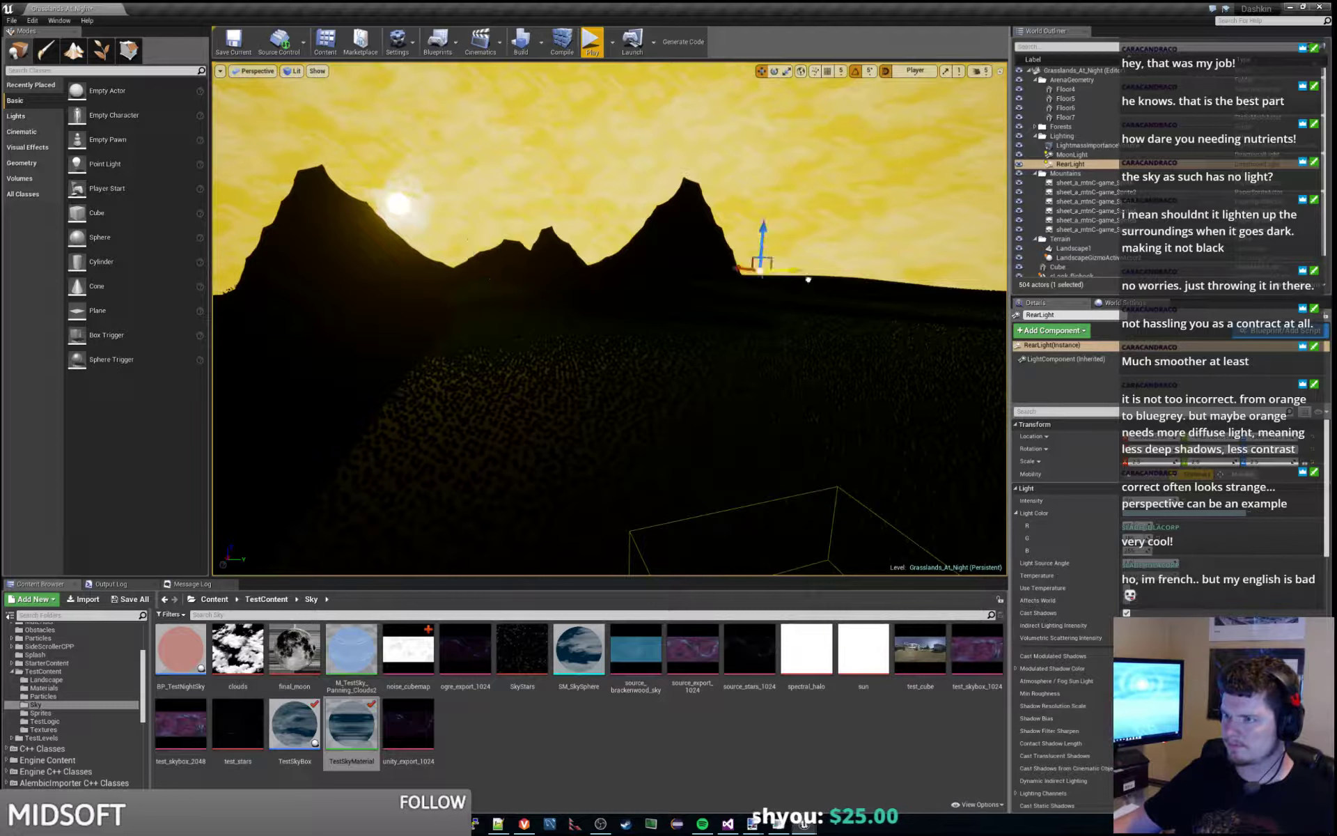
key("d")
right_click_drag(828, 297, 856, 289)
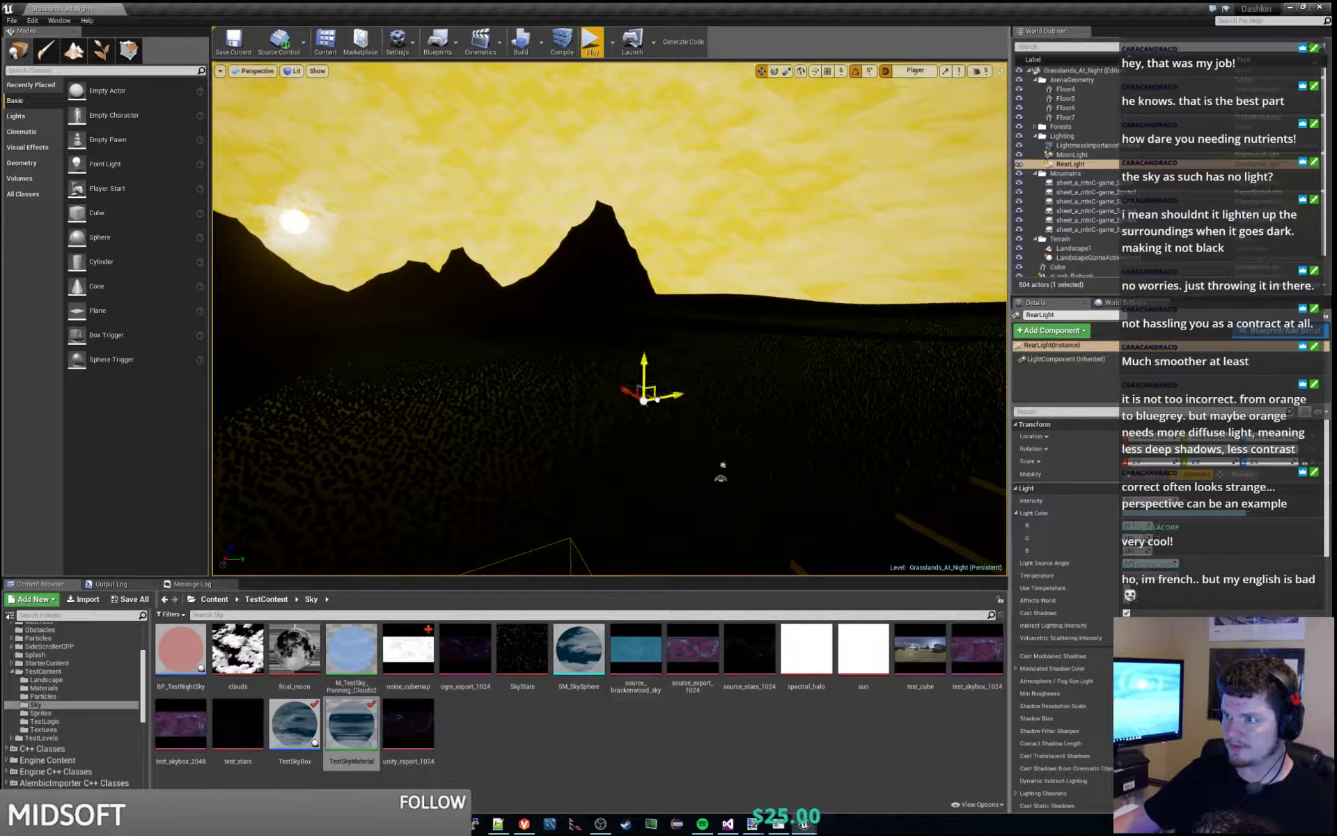
right_click_drag(856, 289, 936, 295)
key("w")
key("s")
- Copy the rotation of TestSkyBox's CelestialLight and paste it onto RearLight
left_click(604, 358)
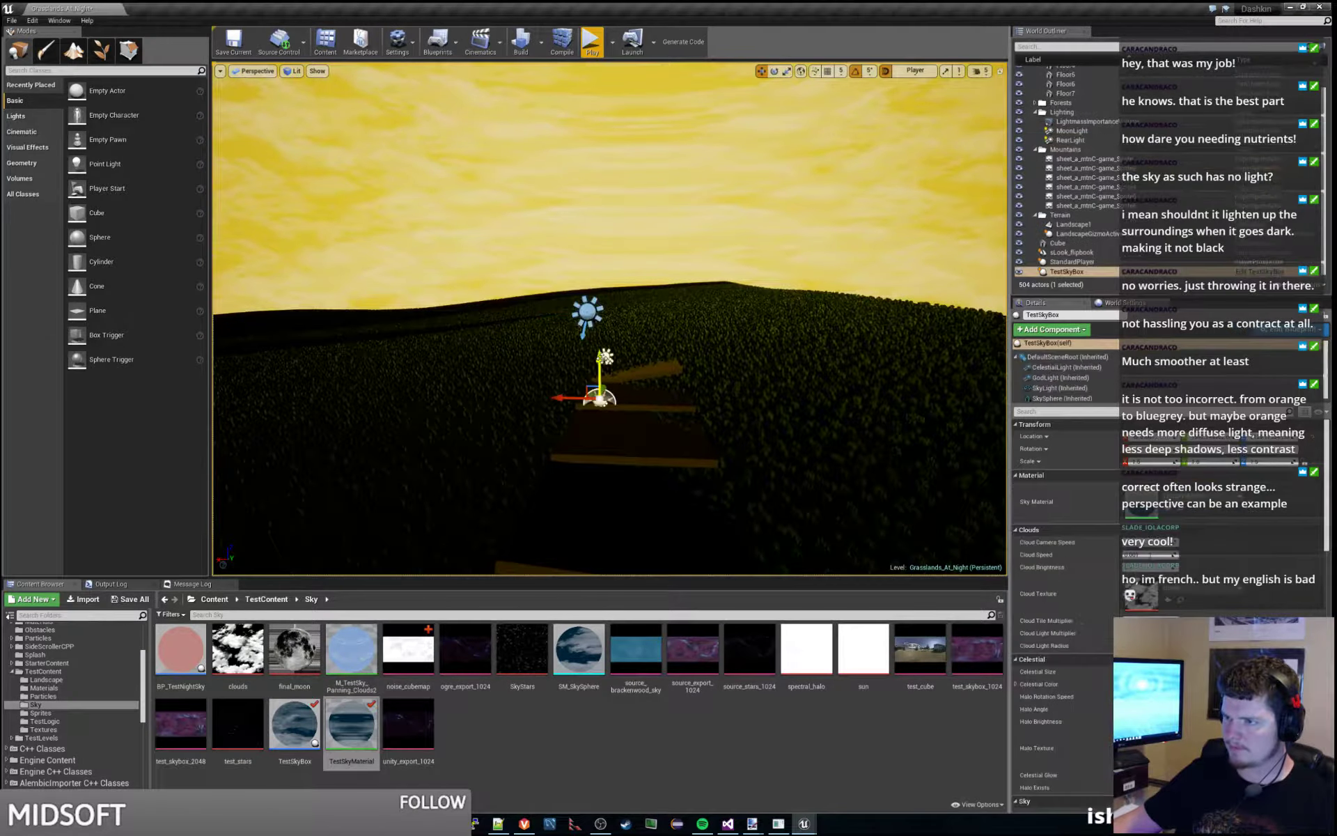
left_click(1067, 367)
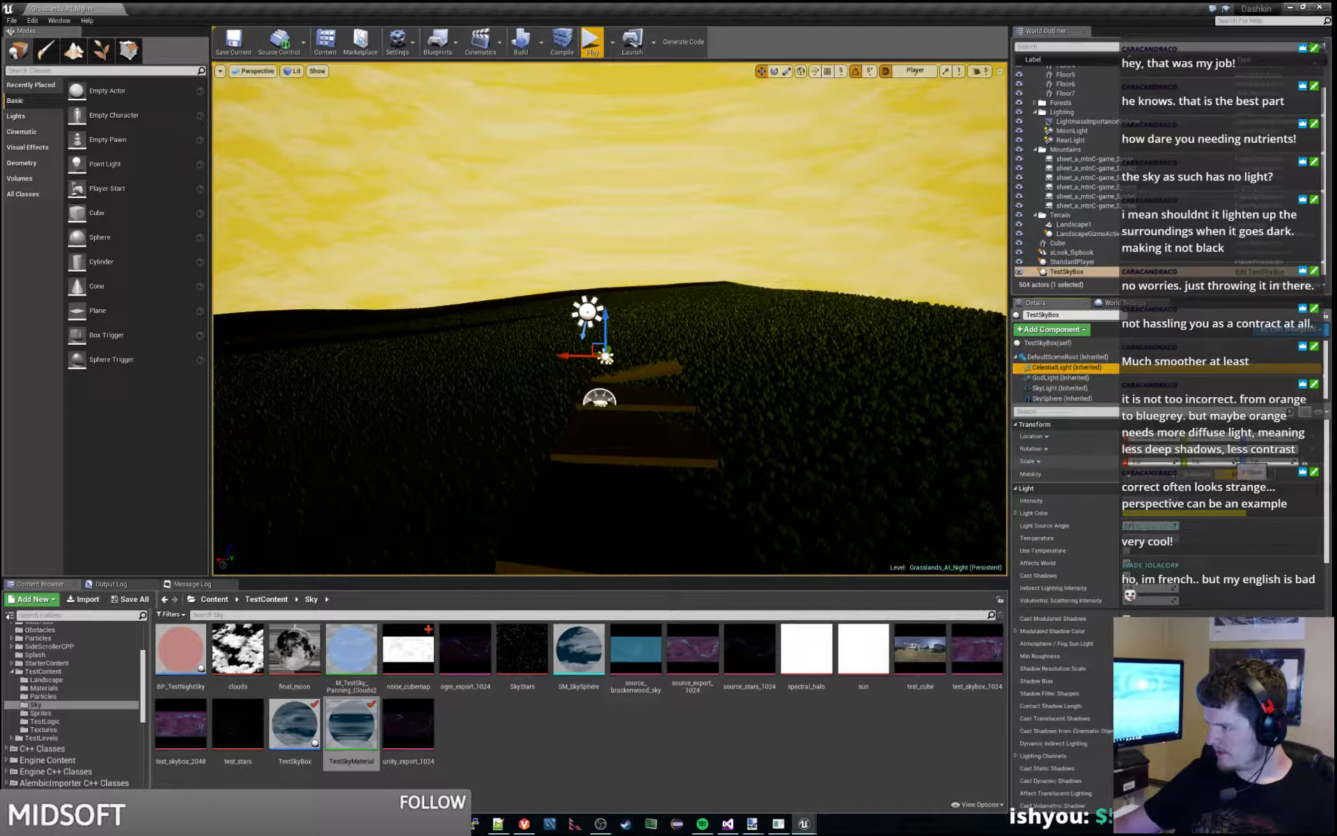
left_click(1047, 460)
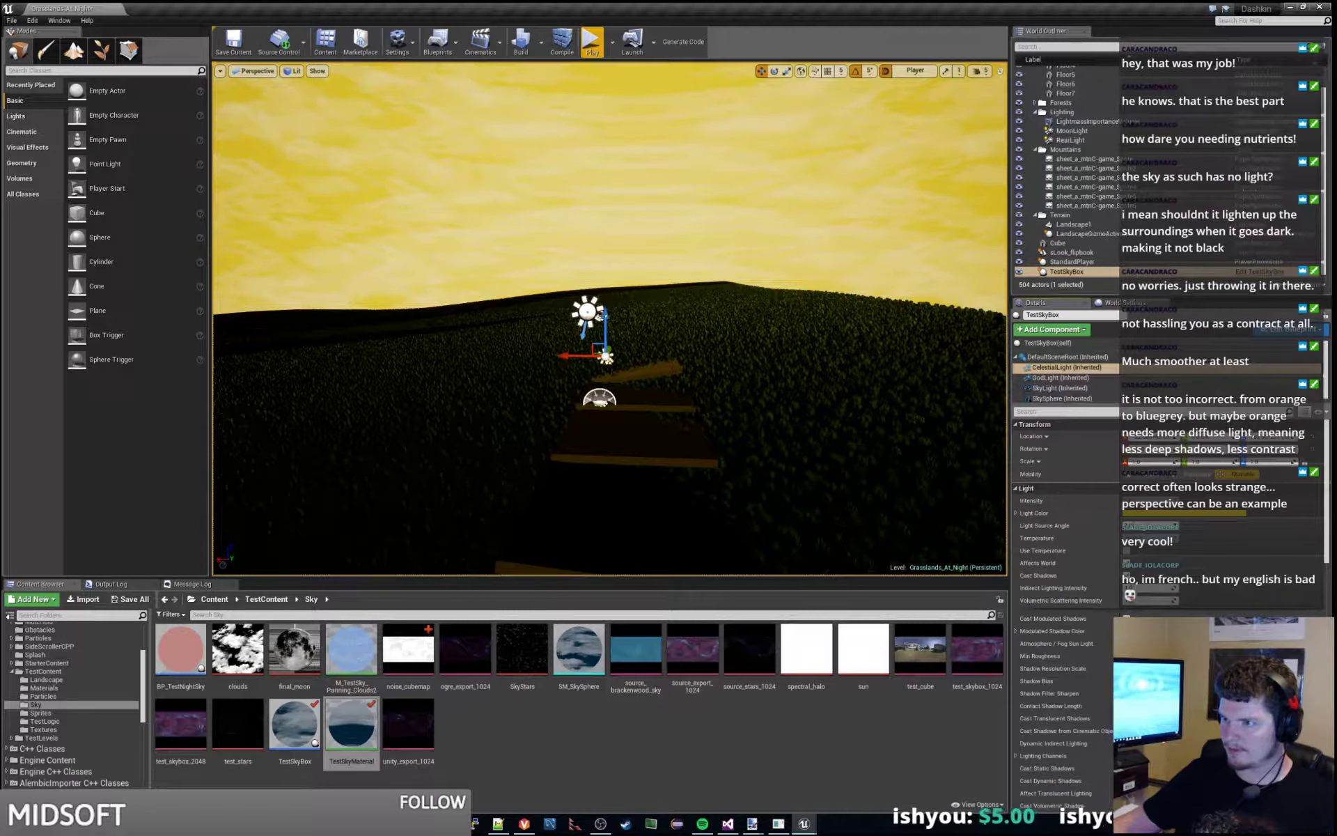
left_click(586, 309)
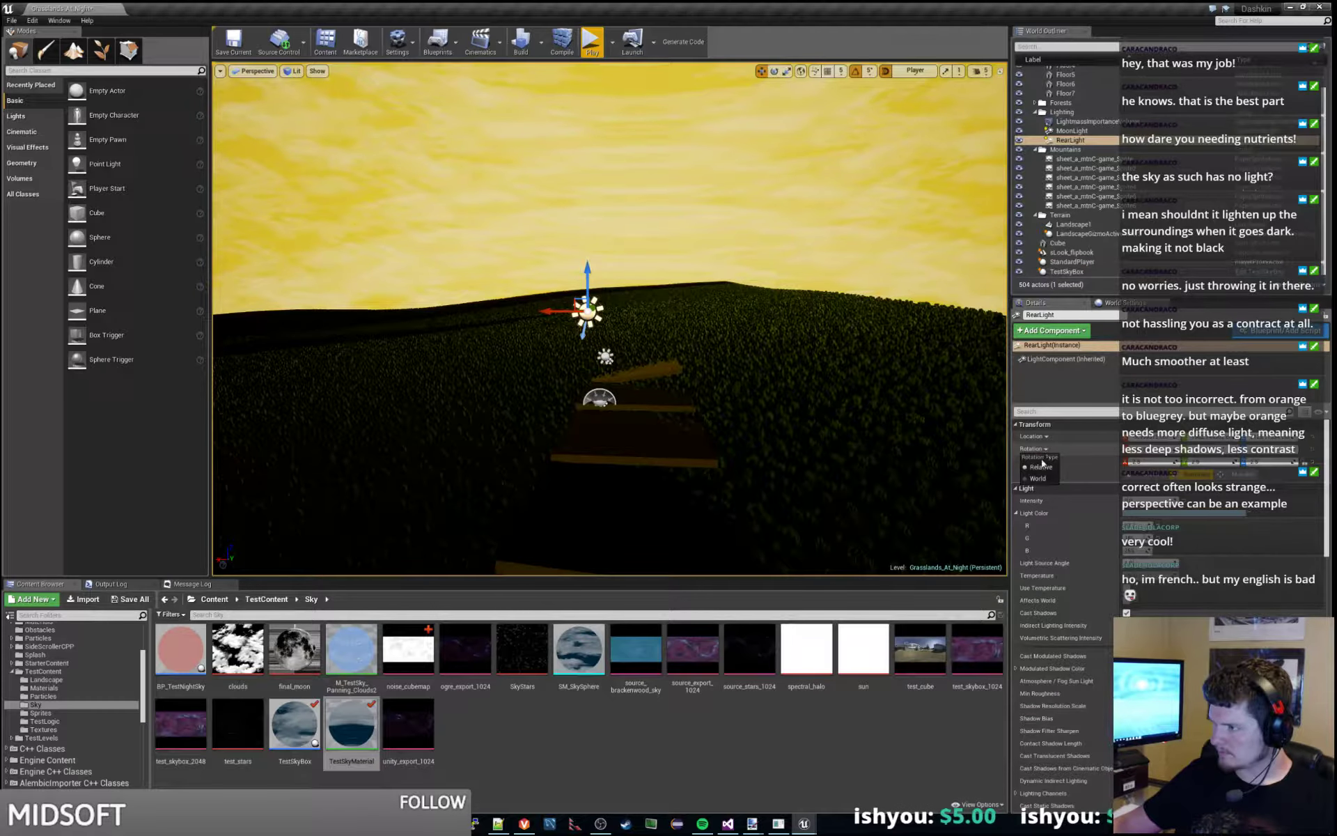
right_click(1038, 451)
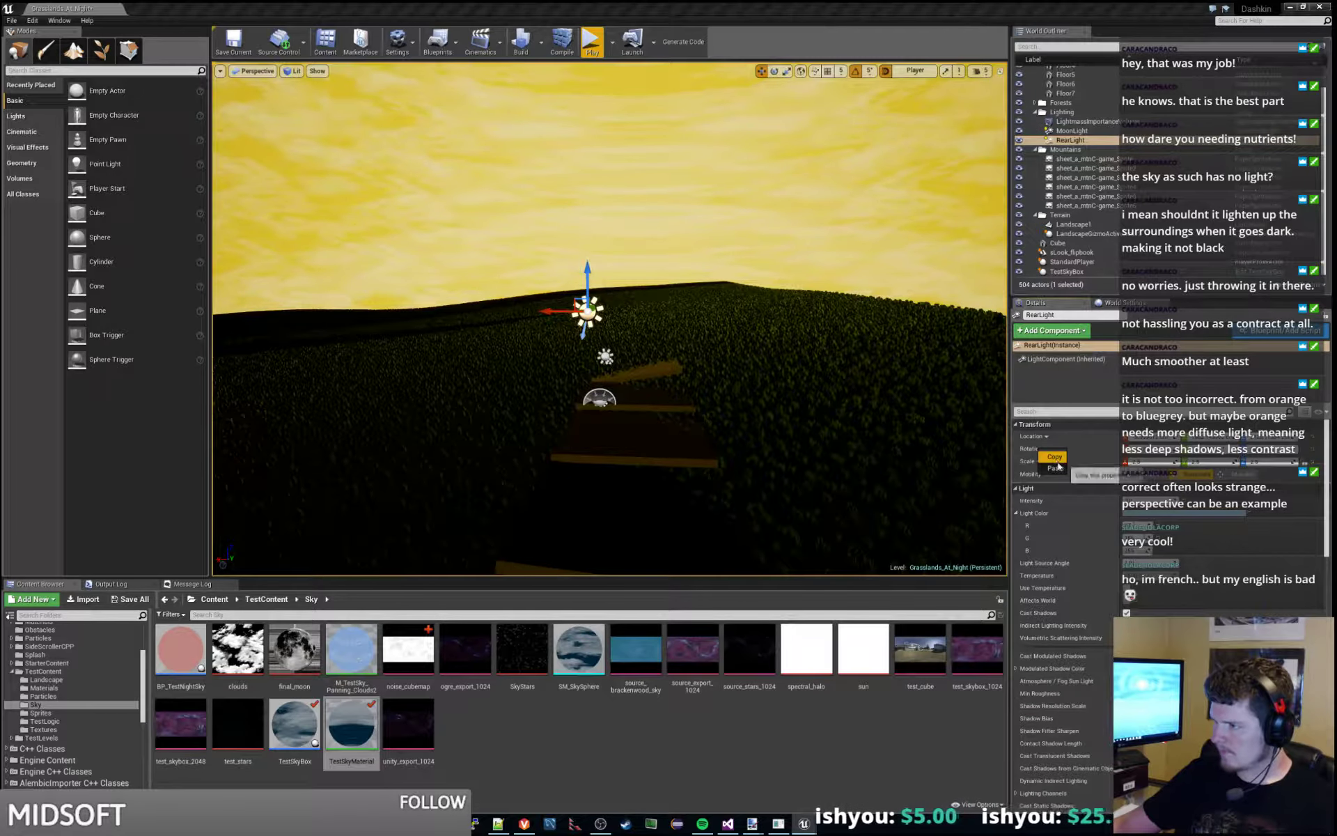
left_click(1056, 469)
- Inspect RearLight's direction over the platforms, rotate it with the Rotate tool, and check the ground toward the sun
right_click_drag(610, 319, 463, 305)
right_click_drag(529, 352, 557, 352)
right_click_drag(769, 264, 919, 293)
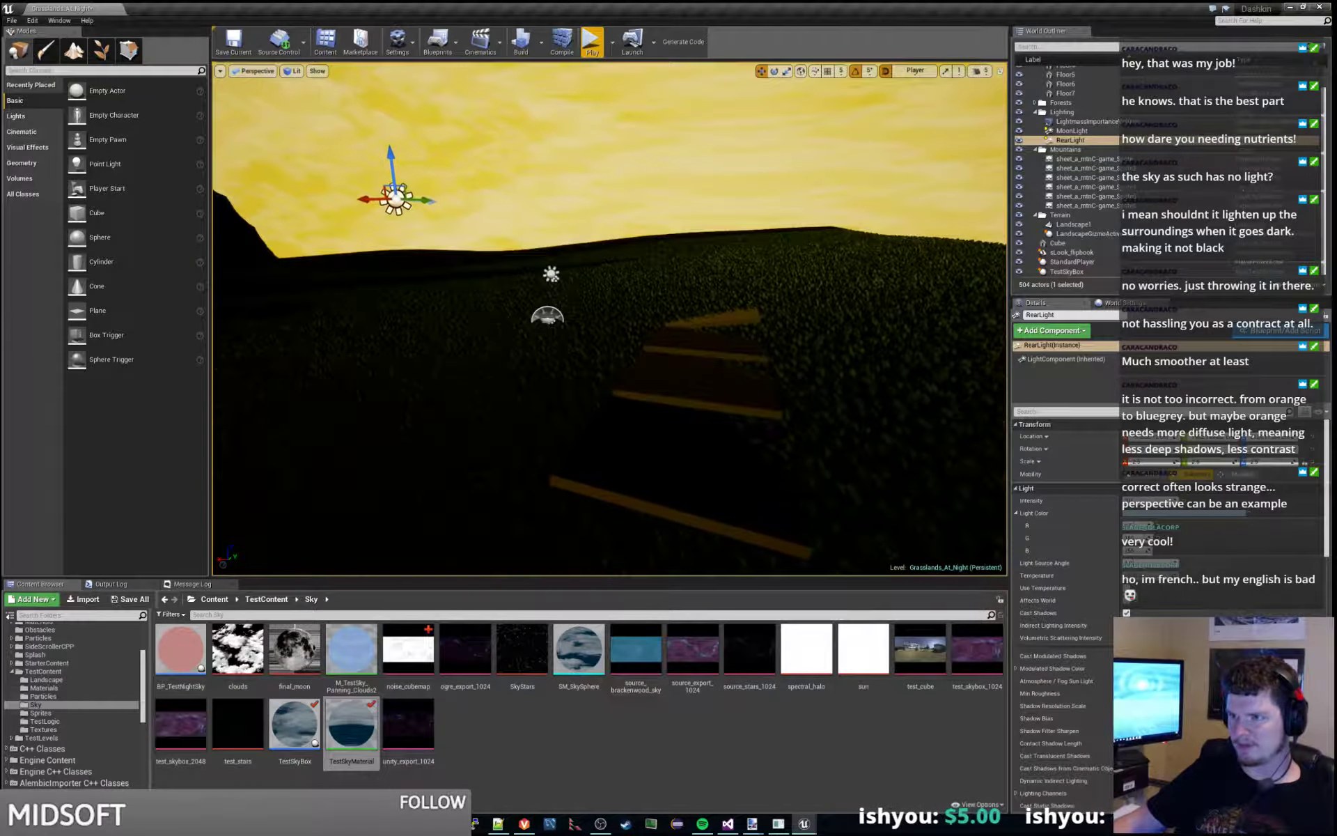
right_click_drag(728, 285, 699, 286)
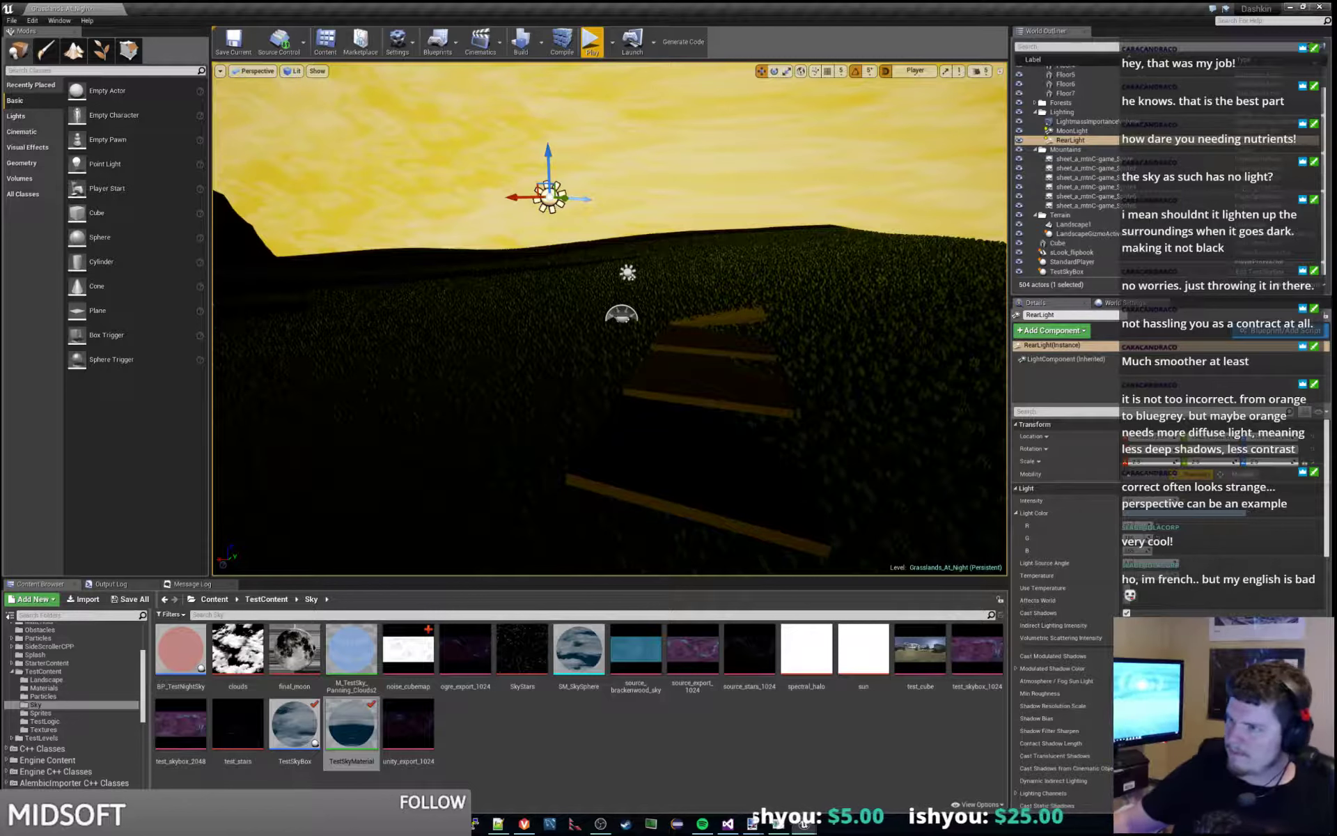
left_click(774, 71)
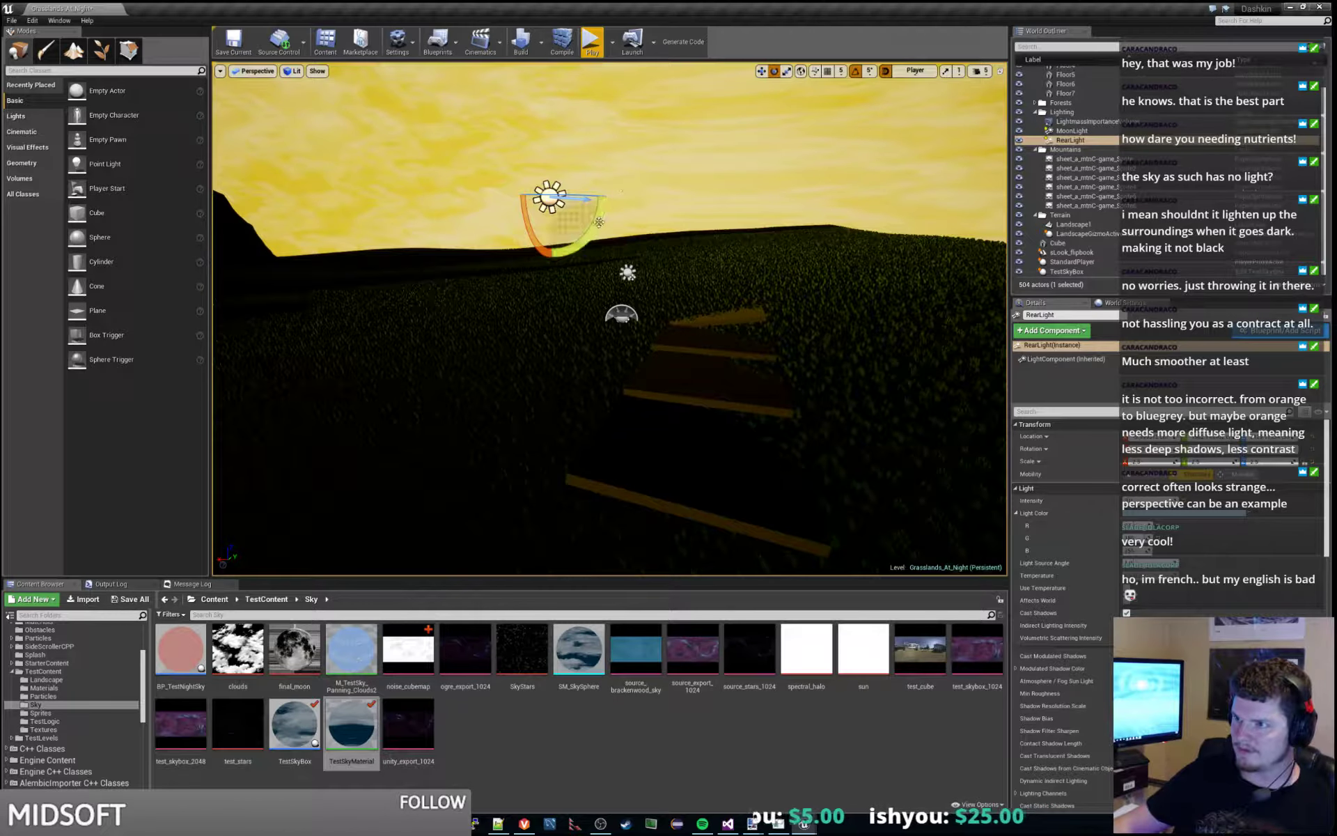
left_click_drag(589, 234, 567, 249)
mouse_move(706, 201)
right_mouse_down()
mouse_move(600, 180)
mouse_move(706, 201)
right_mouse_up()
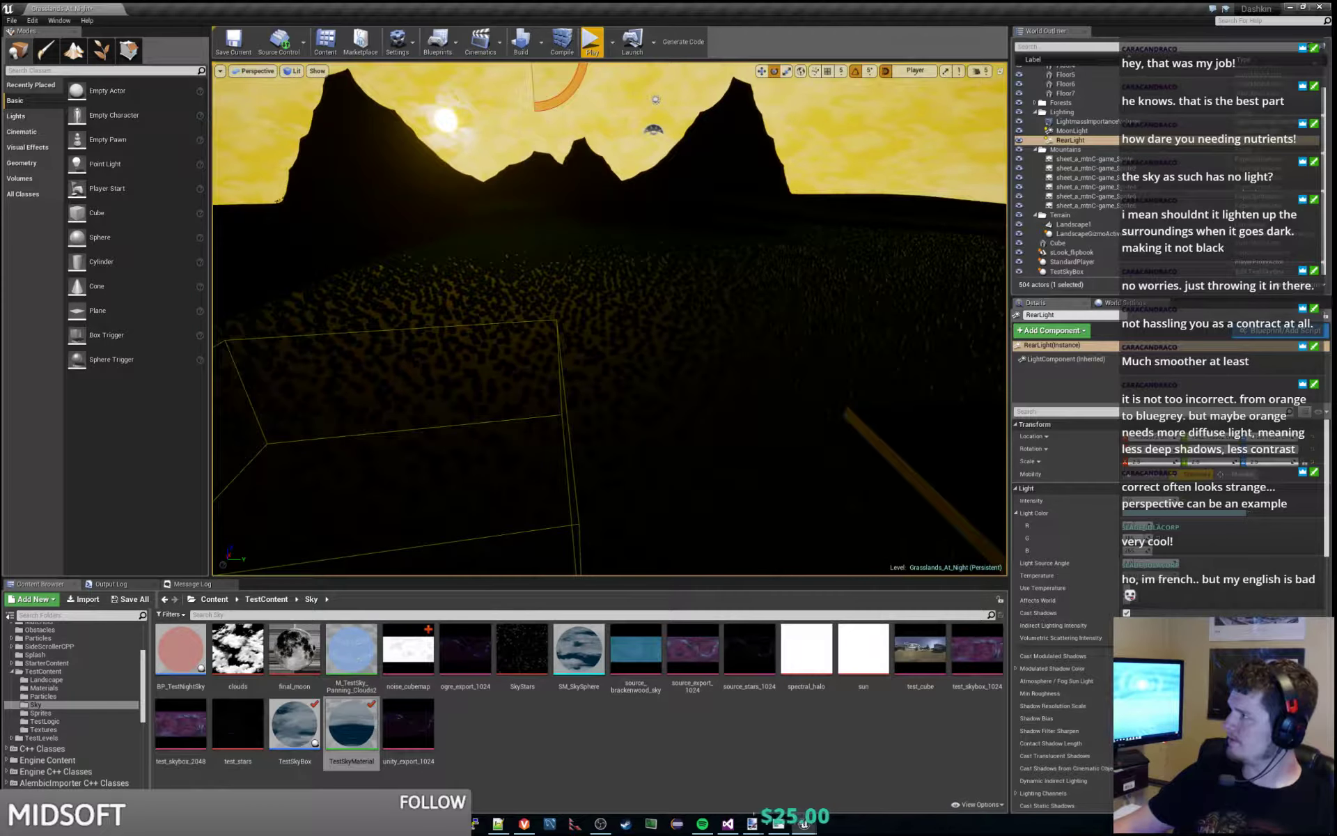
- Switch to the TestSkyBox blueprint, examine the Daytime celestial rotation nodes in Compute Time Of Day, and open the Align Light function
key("alt+Tab")
right_click_drag(436, 350, 781, 402)
scroll(761, 320, "down", 2)
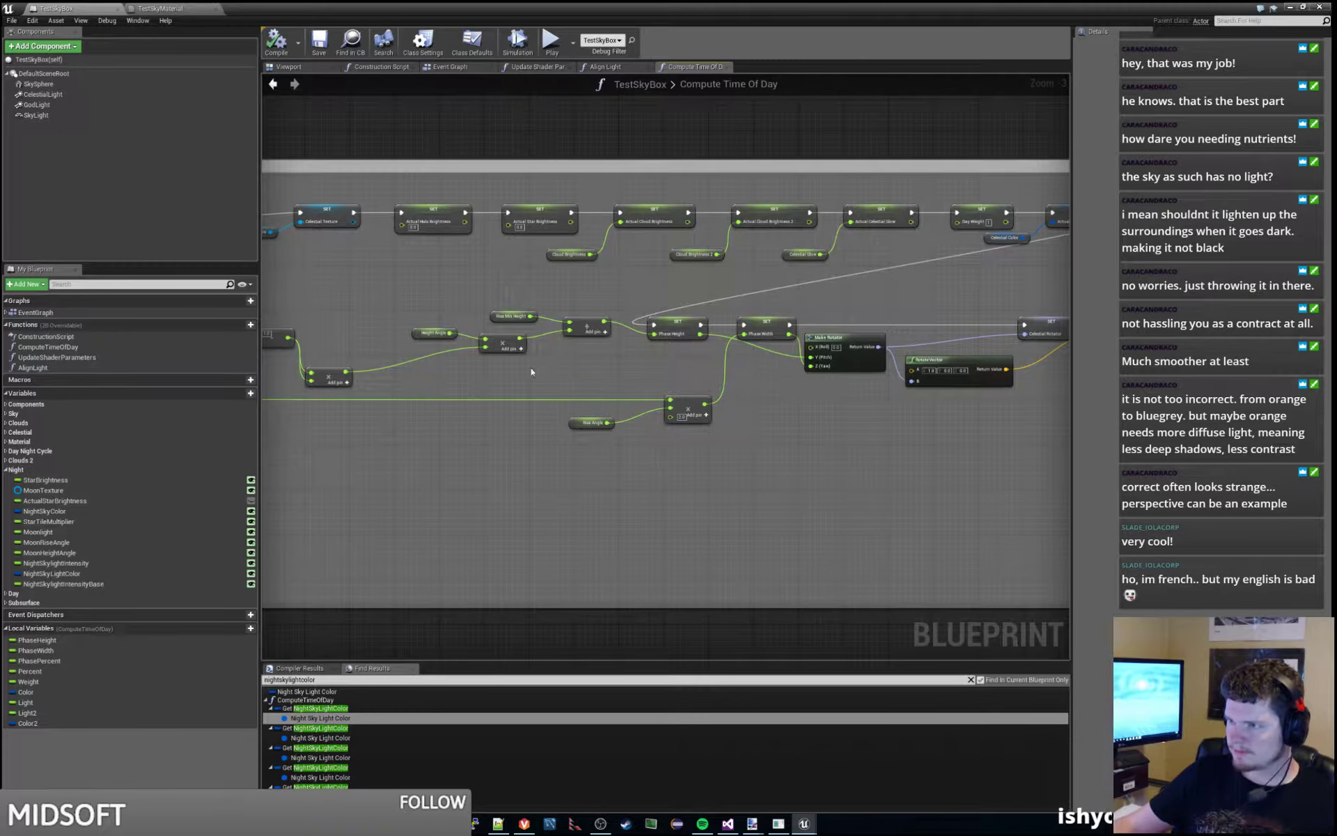
right_click_drag(531, 372, 450, 387)
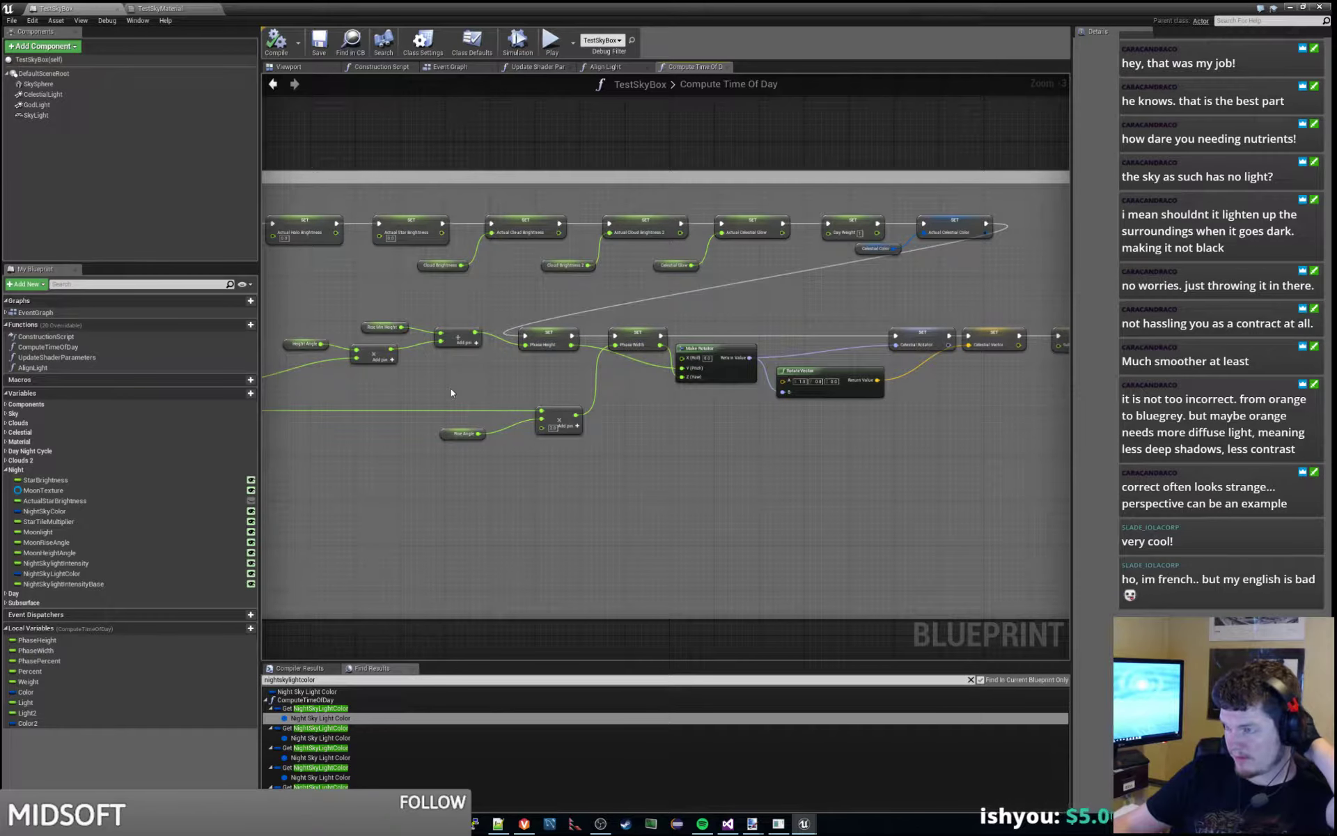
right_click_drag(450, 387, 369, 374)
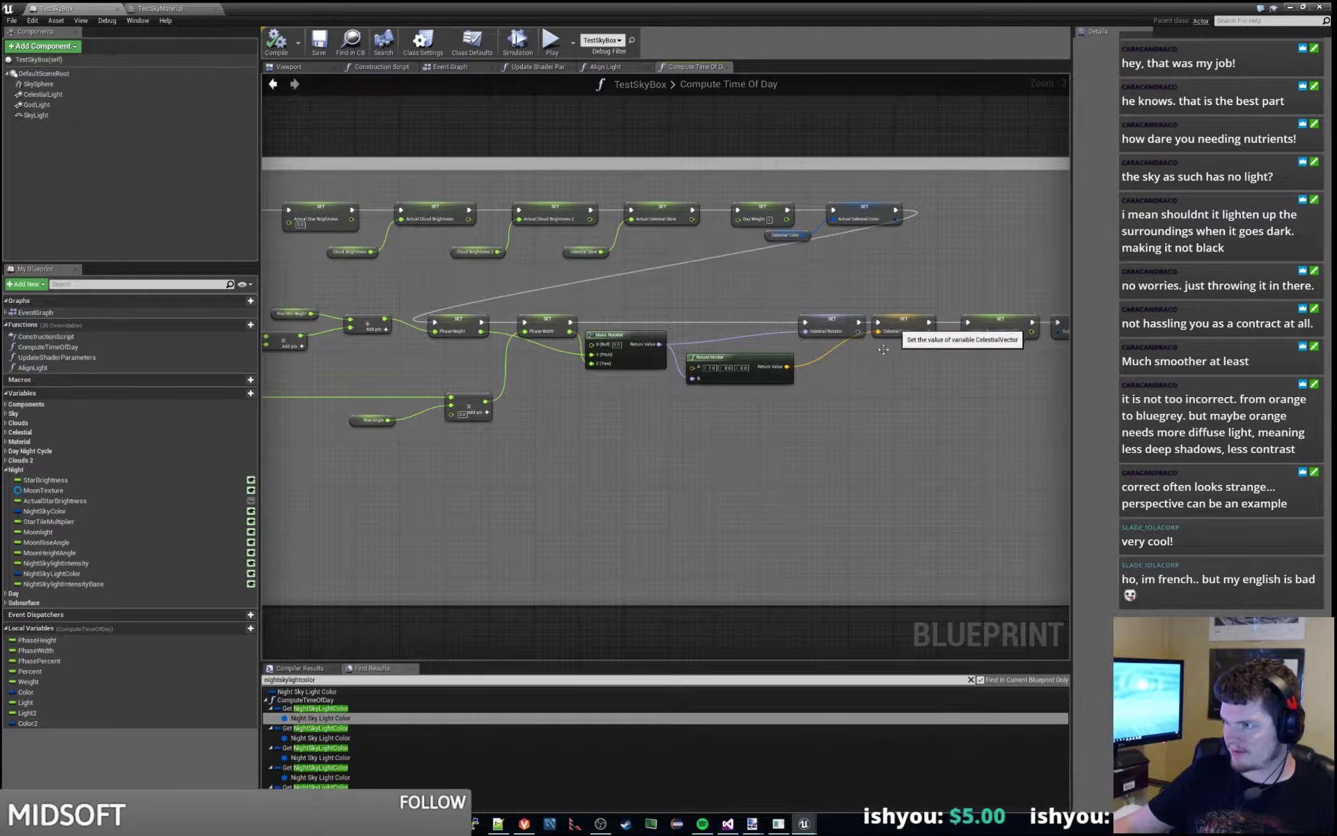
right_click_drag(864, 379, 751, 384)
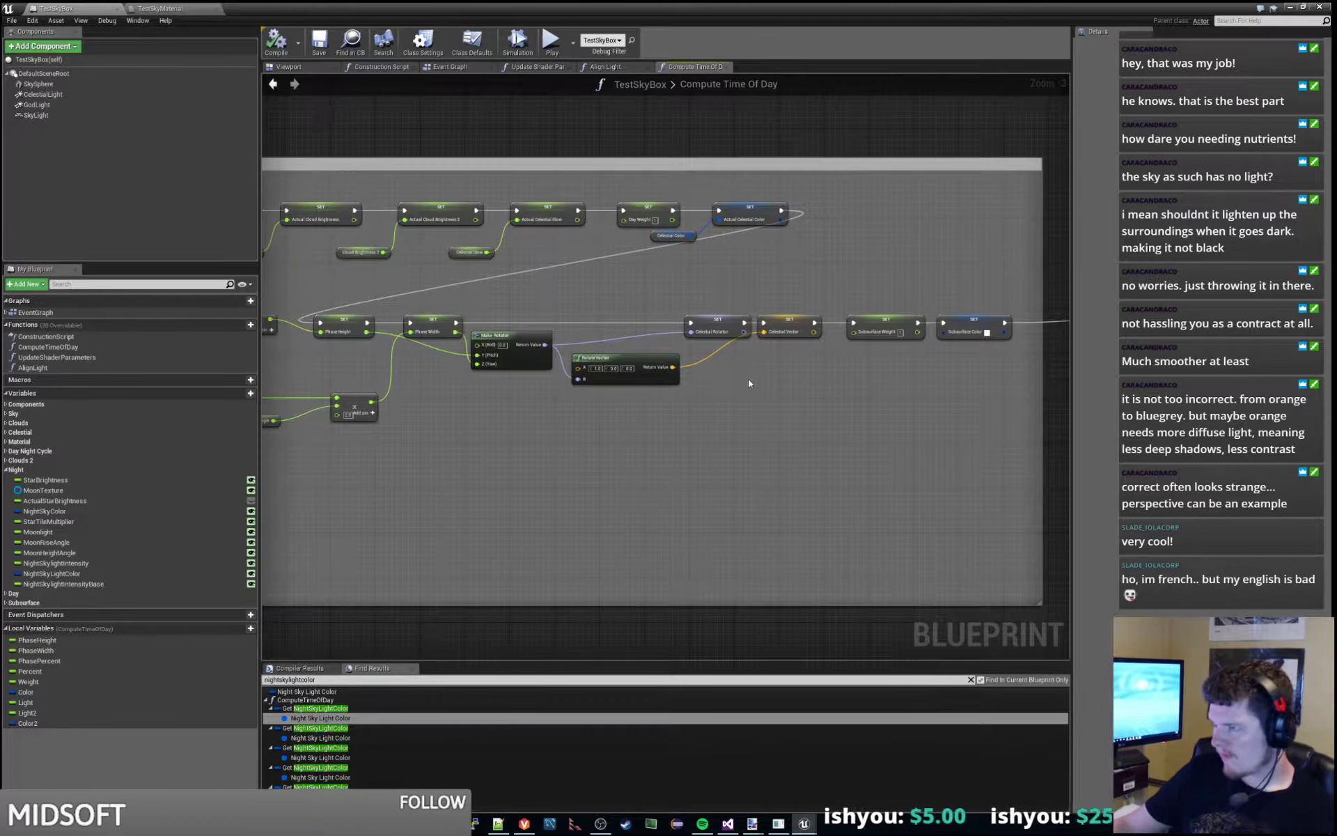
scroll(750, 383, "down", 3)
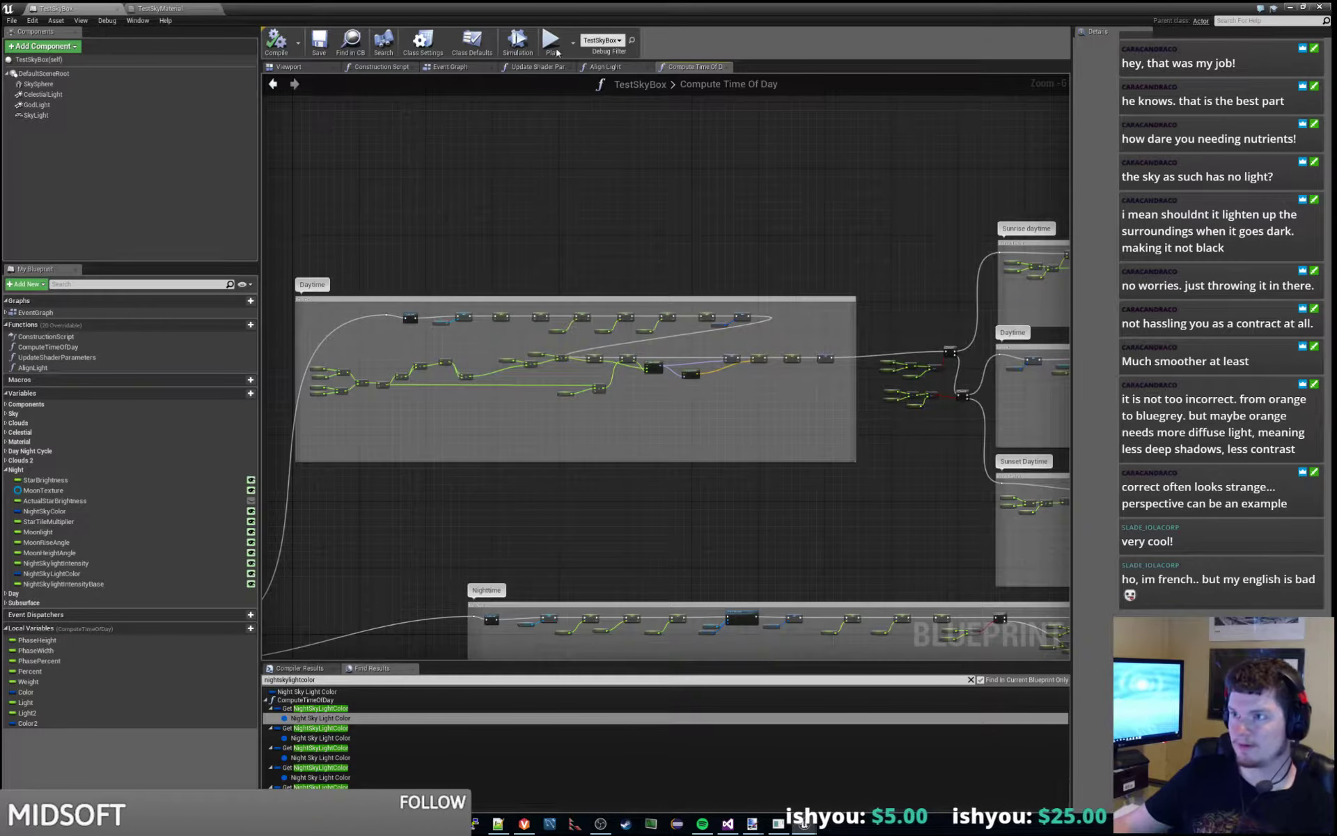
left_click(606, 67)
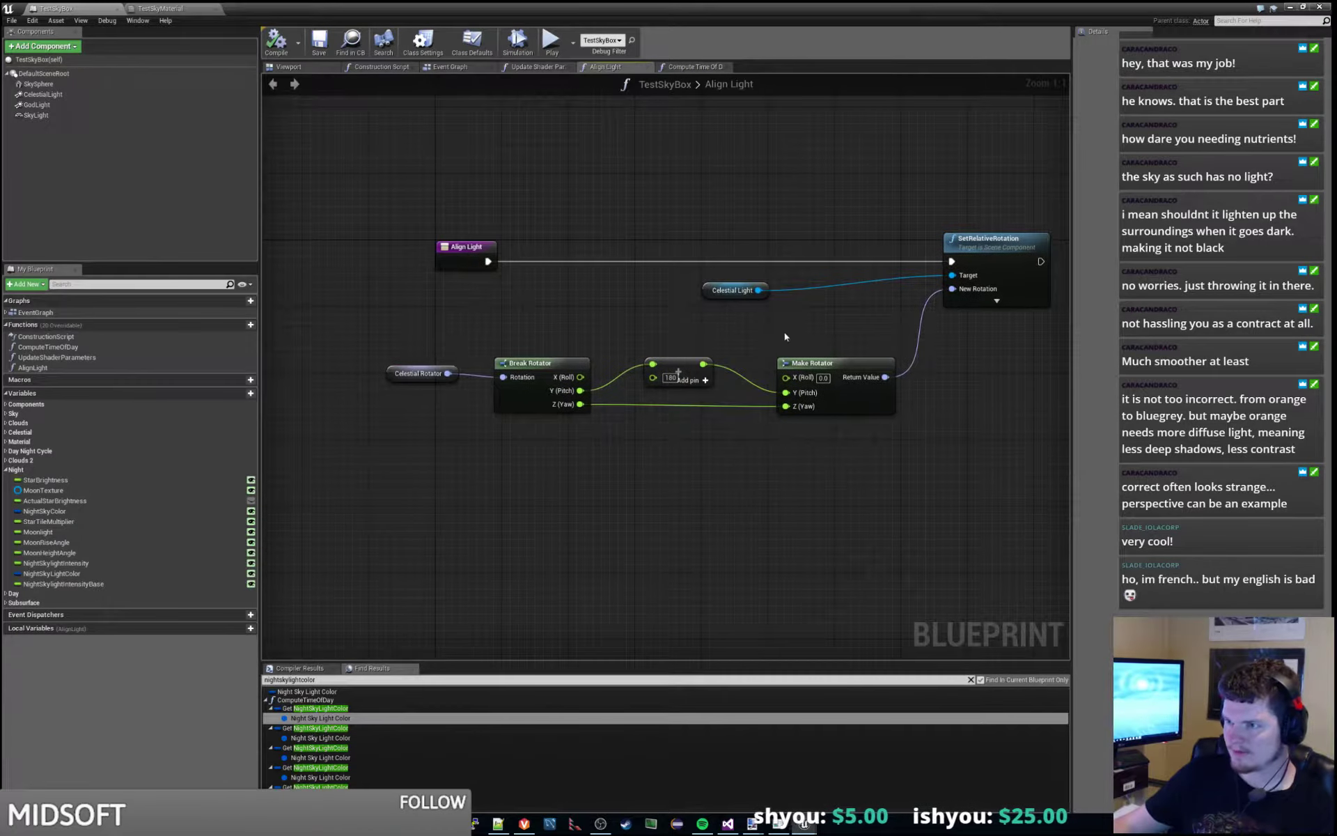
- Tidy the Align Light graph by moving the Celestial Light node nearer SetRelativeRotation and nudging the pitch addition node
right_click_drag(784, 332, 726, 340)
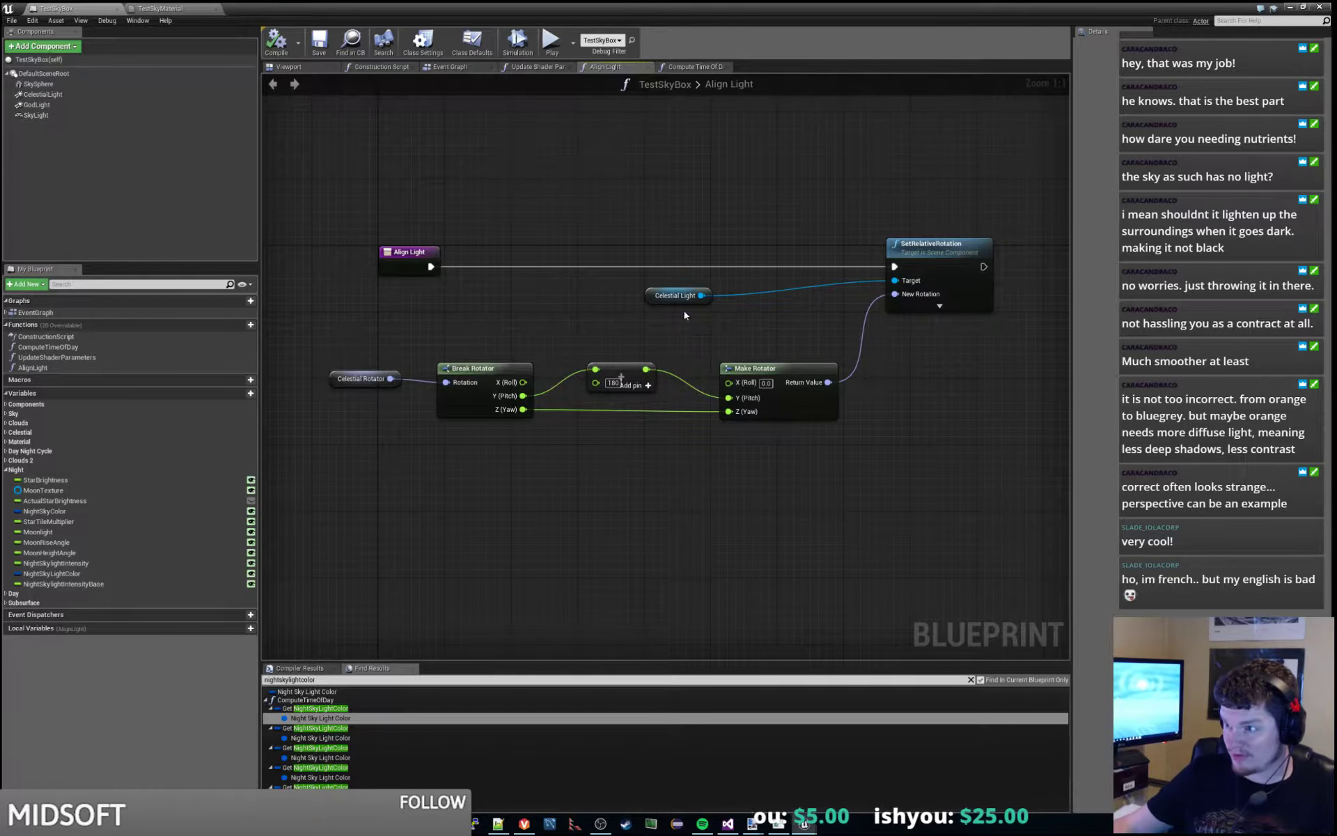
left_click(661, 301)
left_click_drag(661, 301, 777, 302)
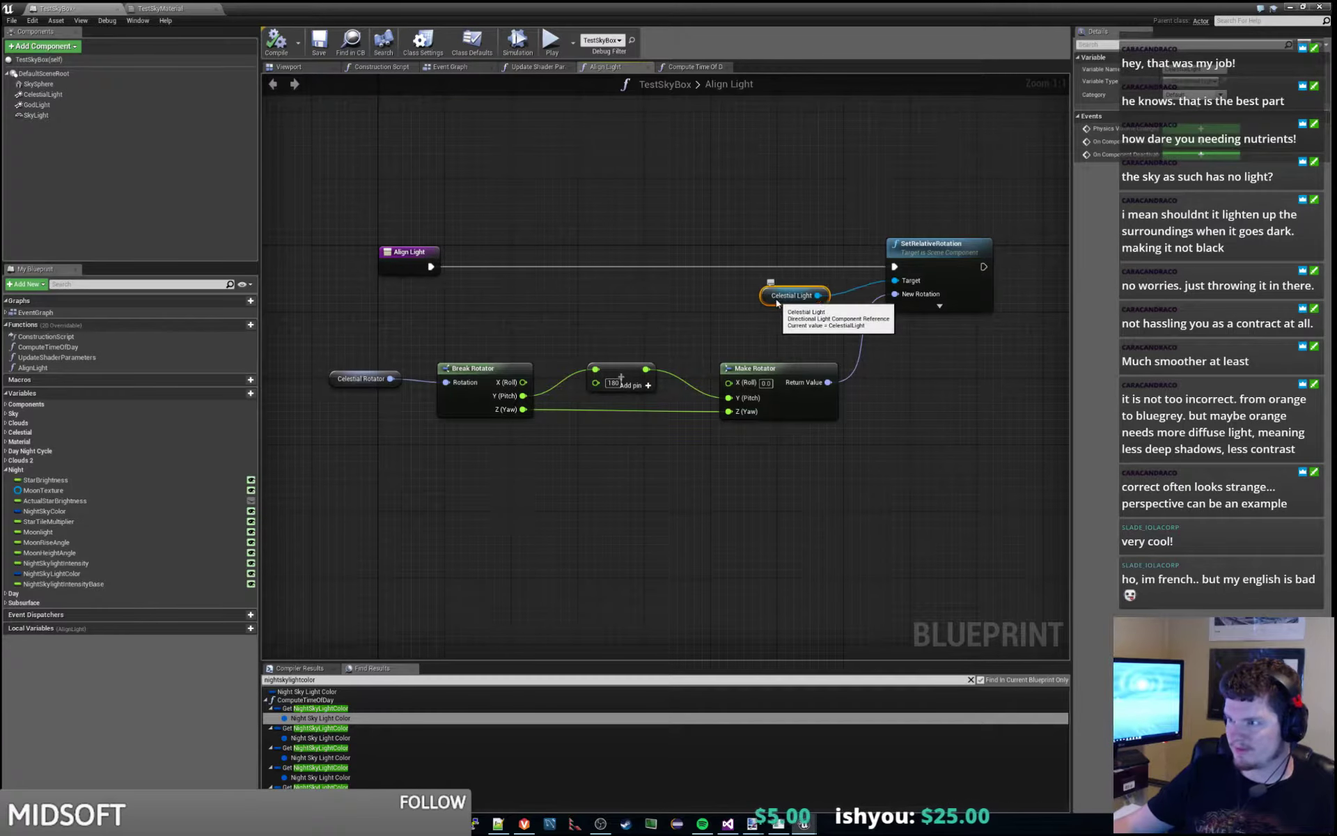
left_click(686, 336)
left_click_drag(614, 363, 606, 363)
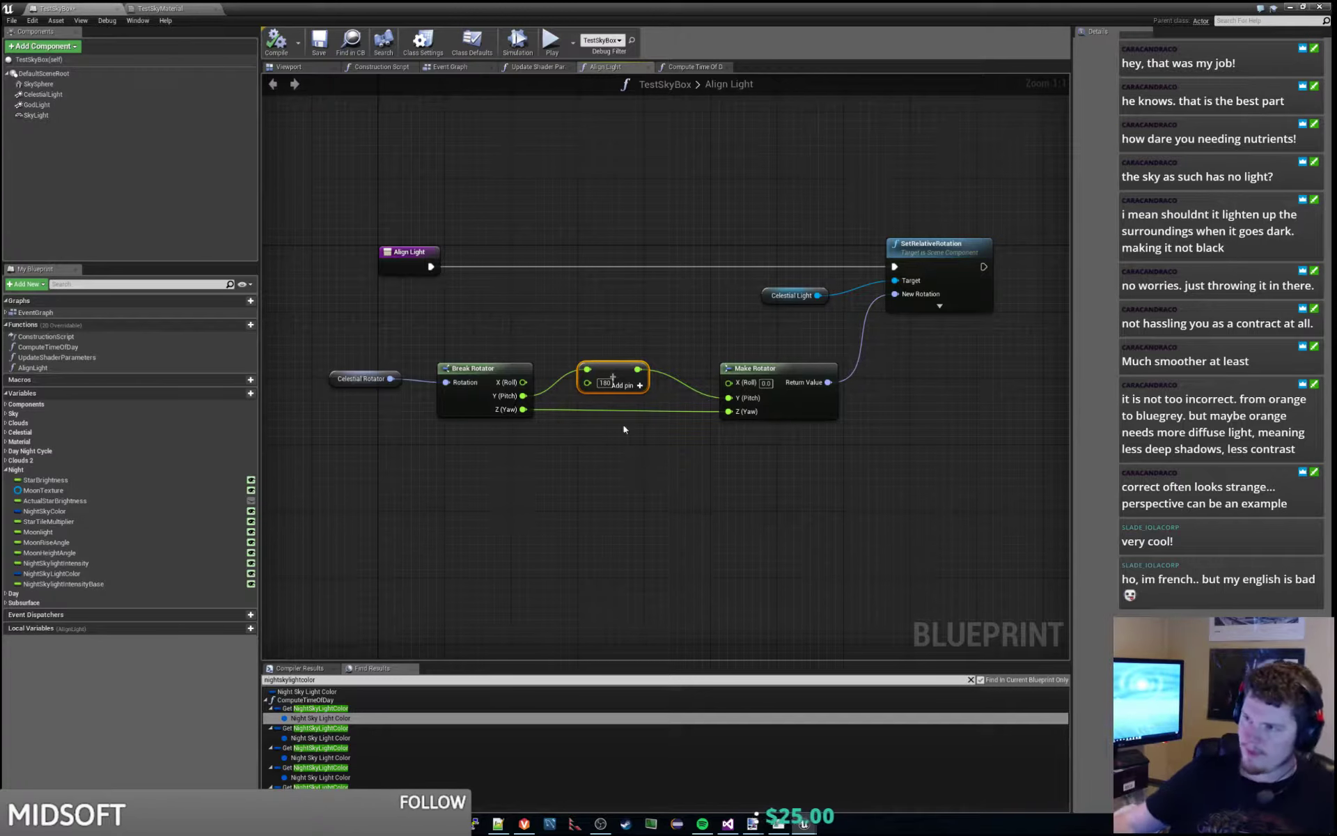
- Switch to the level editor, play-test the level to check how the sun lights the ground, and stop the session
key("alt+Tab")
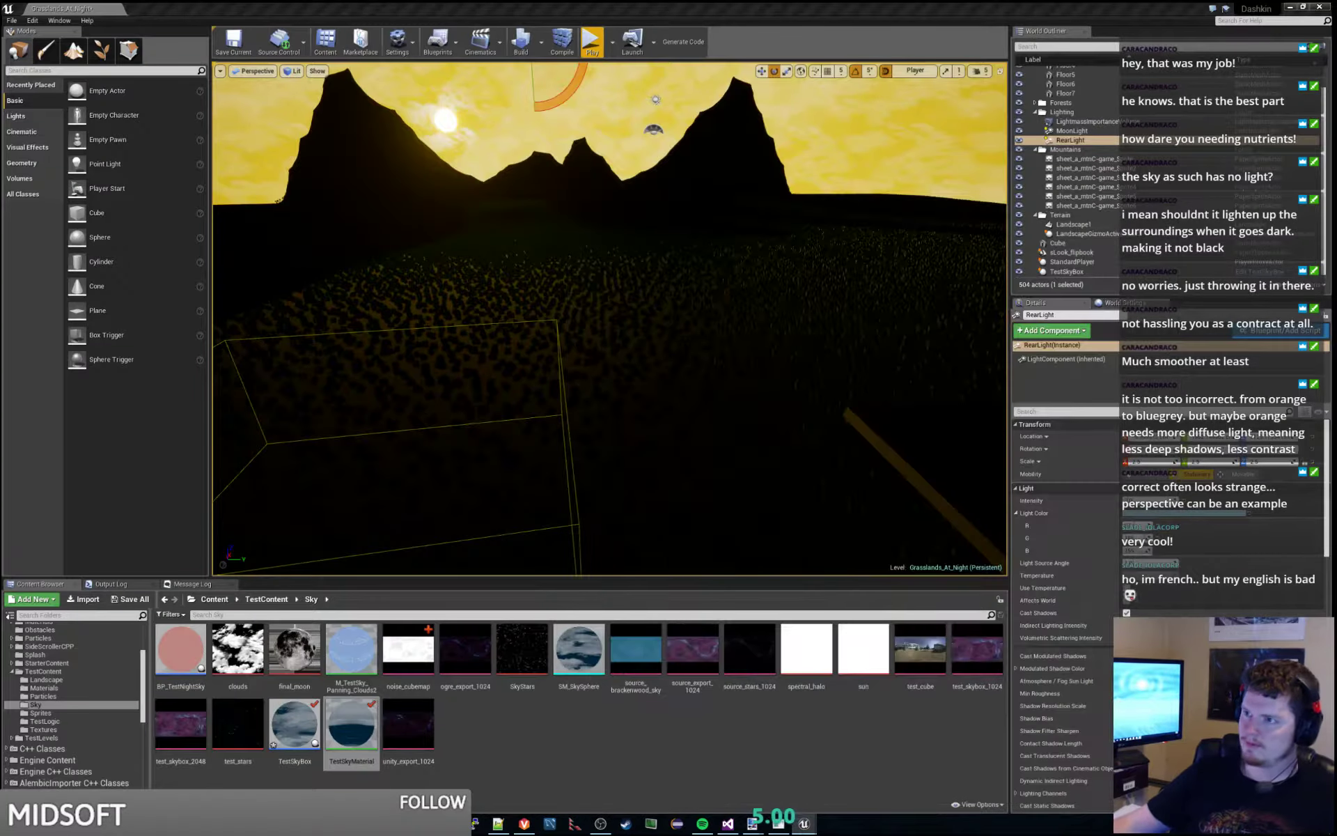
key("Escape")
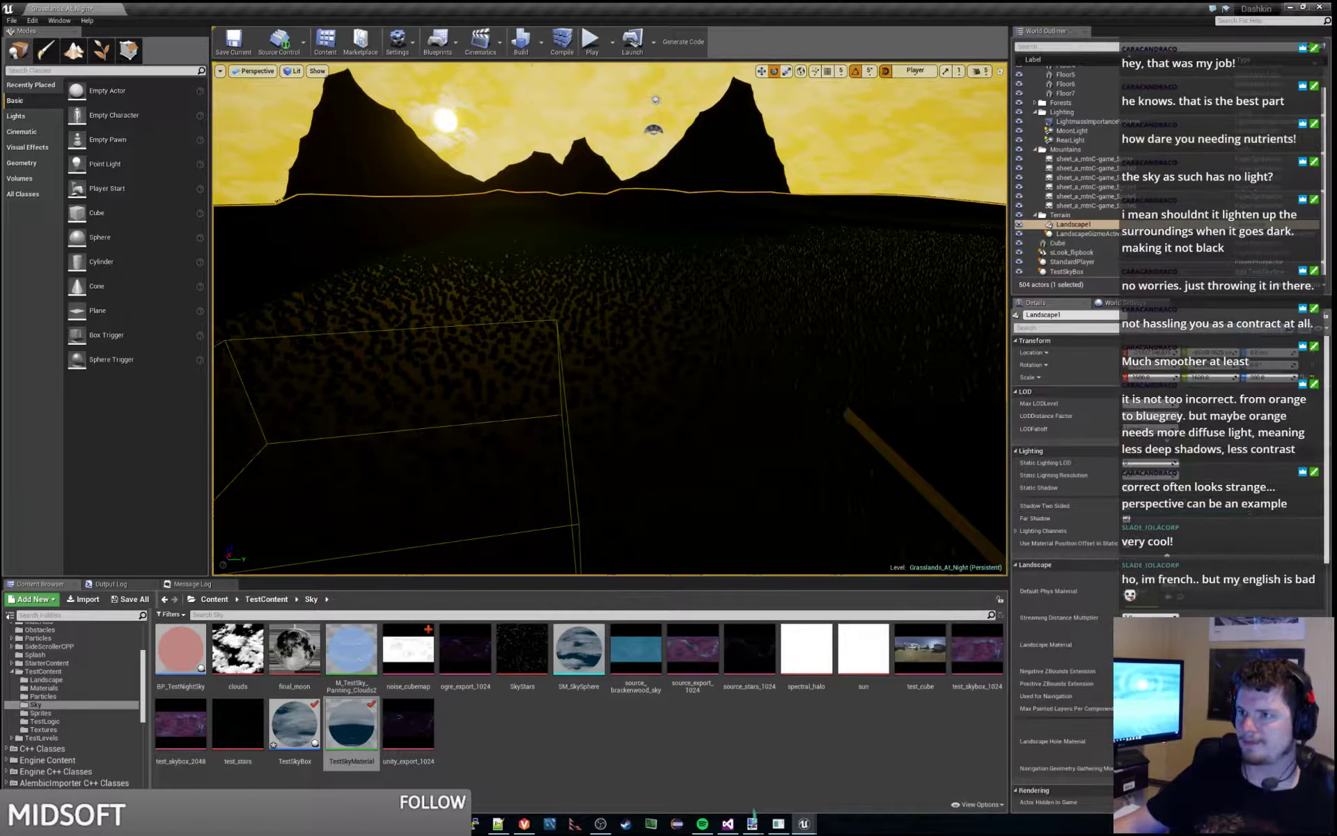
left_click(591, 42)
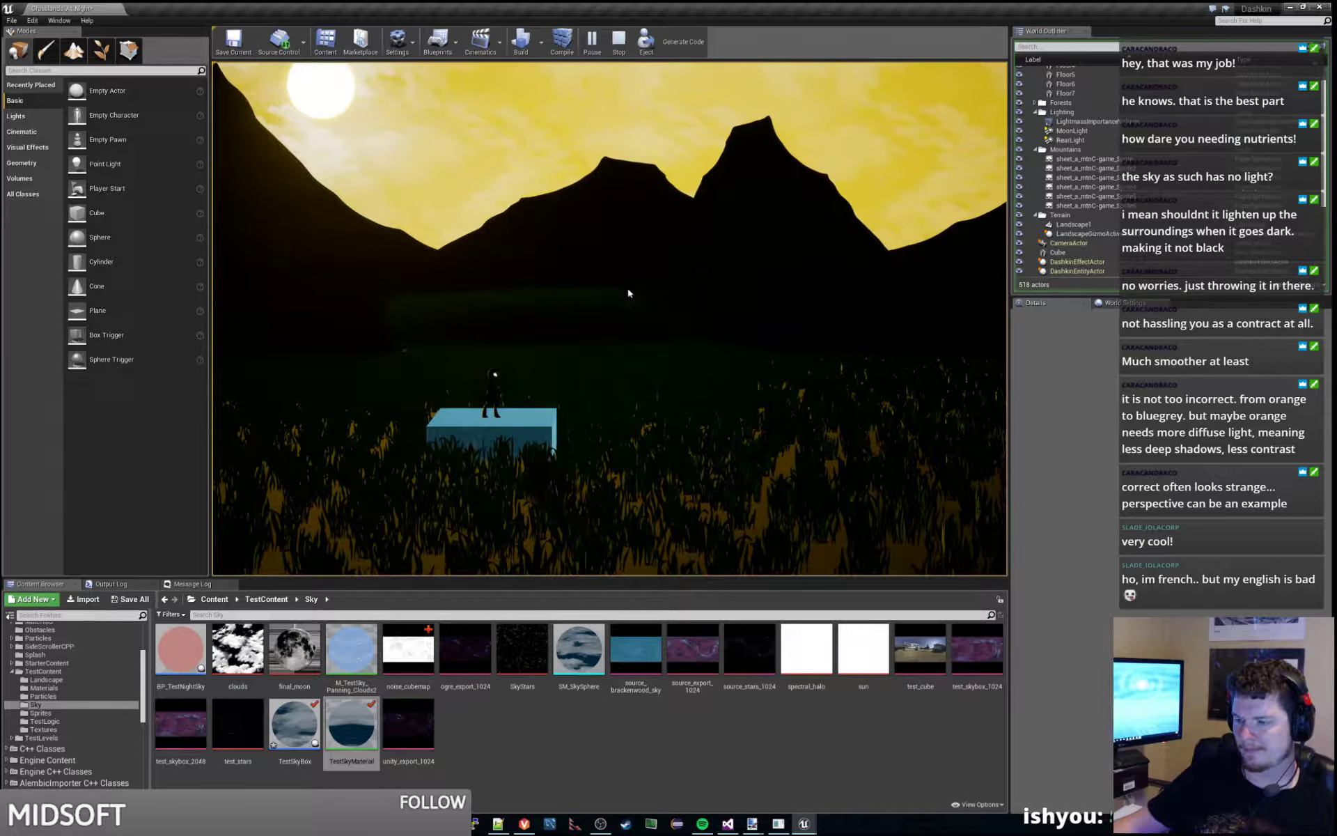
key("Escape")
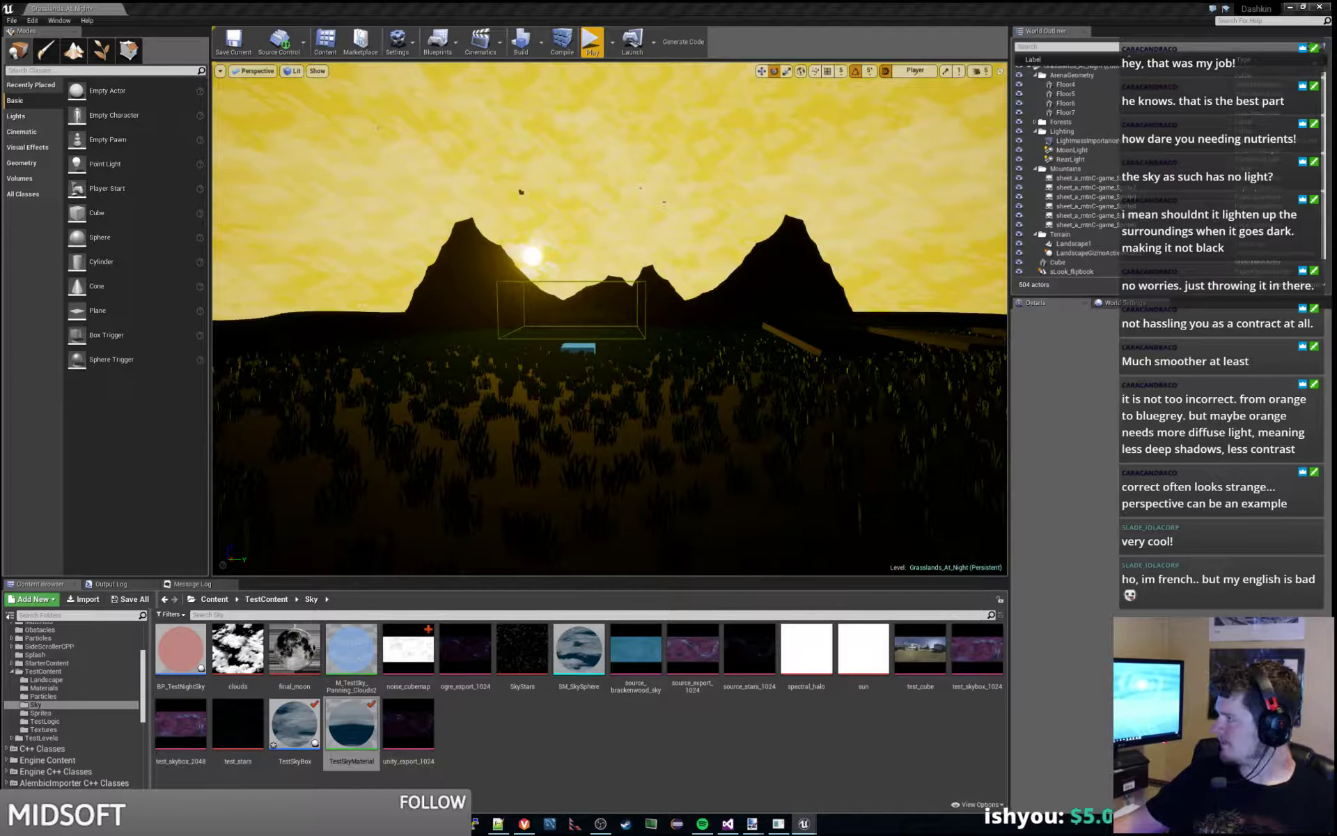
- In Align Light, insert a copy of the pitch addition node between Break Rotator's and Make Rotator's Yaw pins, adding 10
key("alt+Tab")
right_click_drag(659, 373, 643, 466)
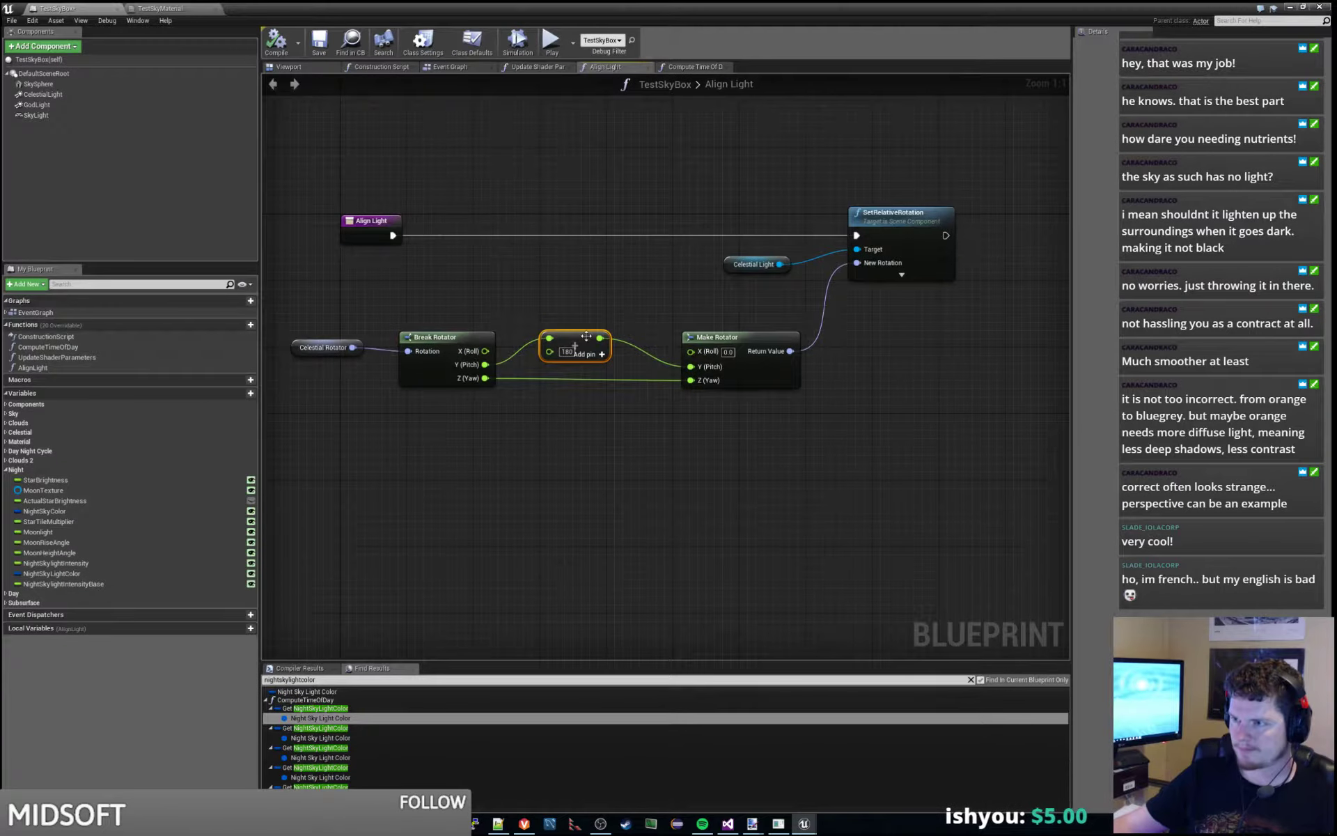
left_click_drag(745, 337, 845, 337)
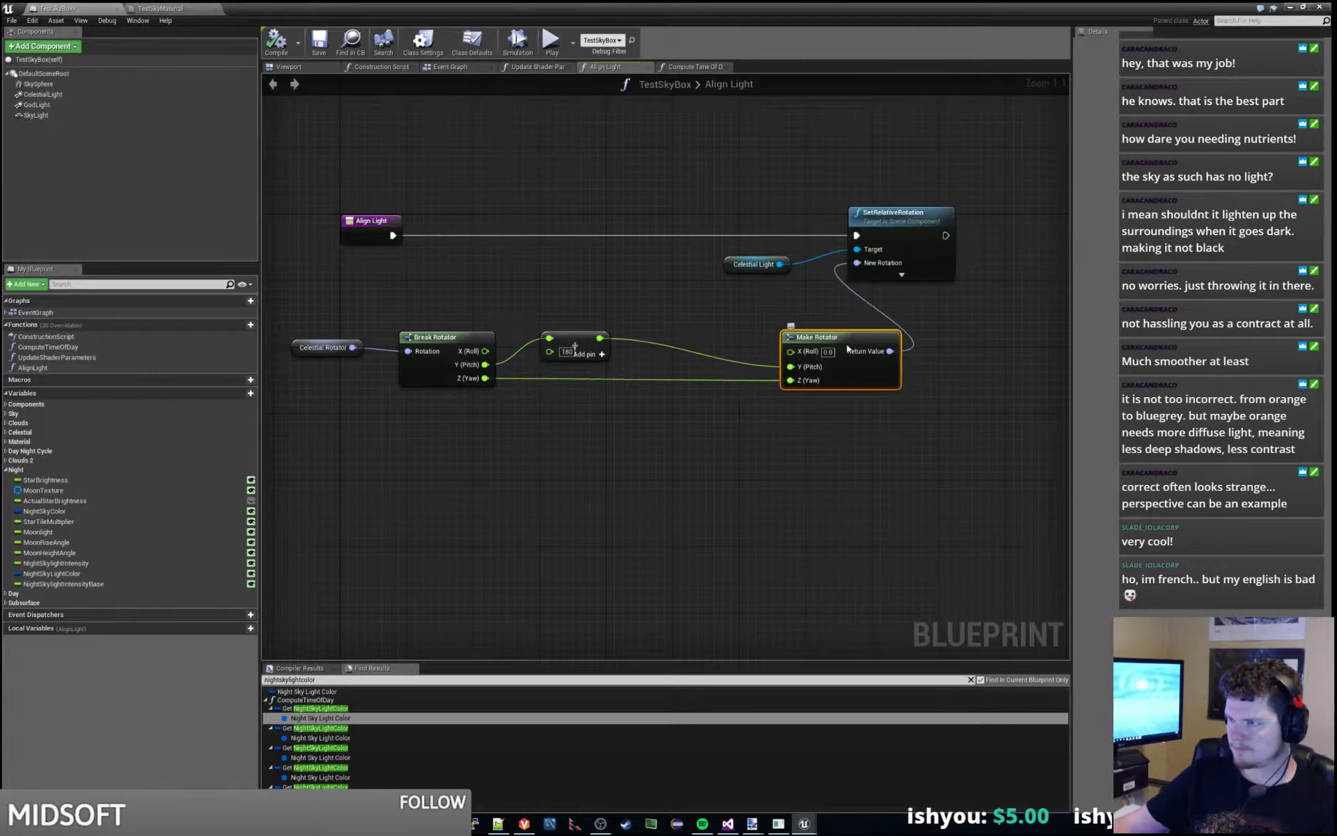
left_click(565, 340)
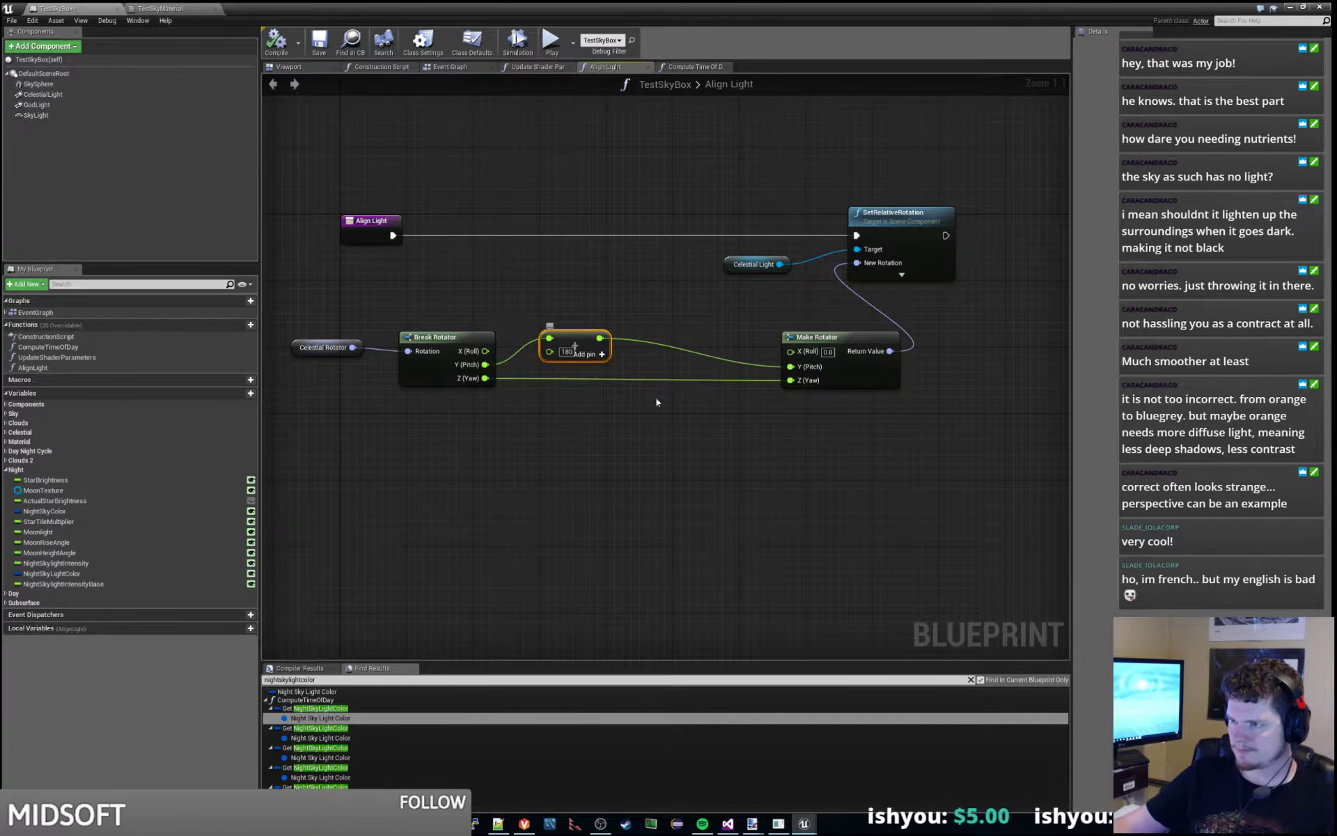
key("ctrl+v")
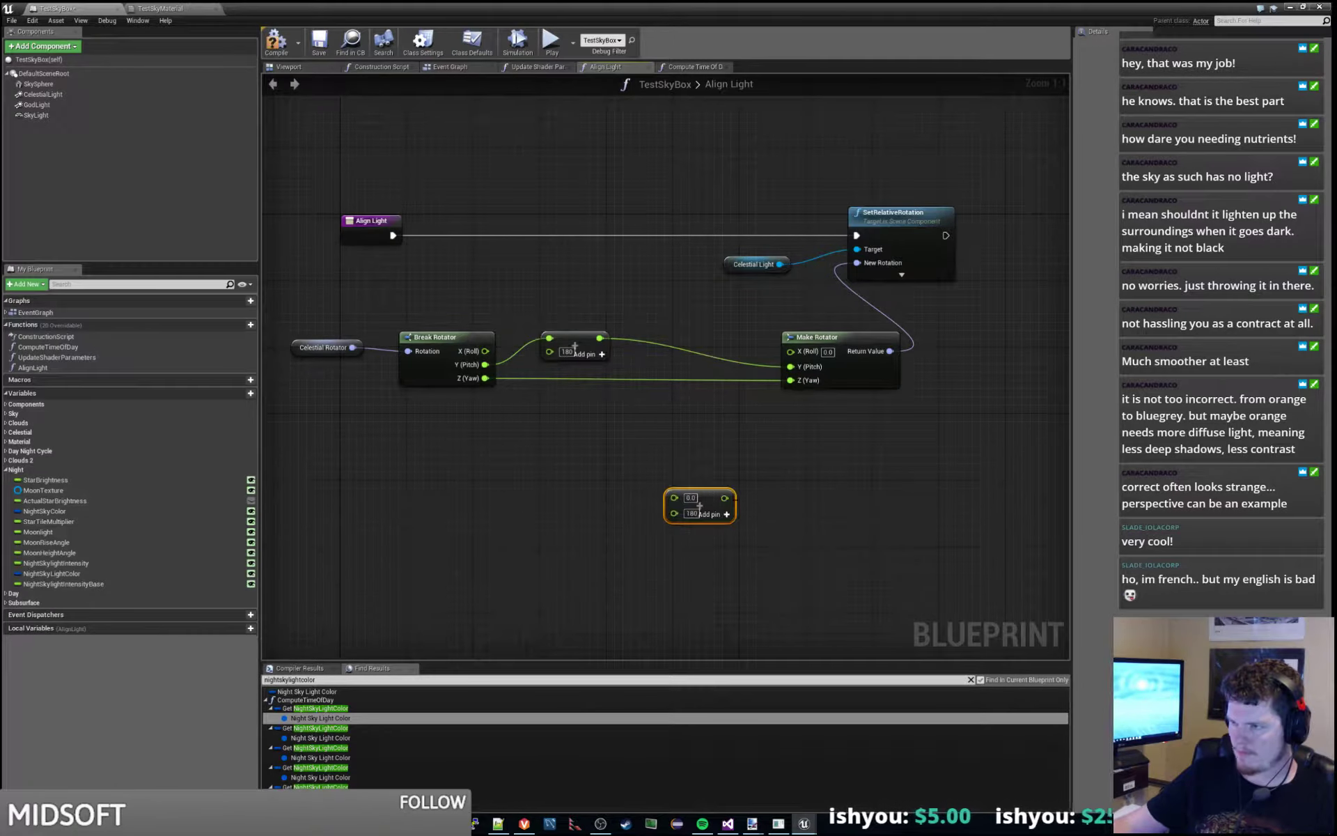
left_click_drag(693, 491, 646, 434)
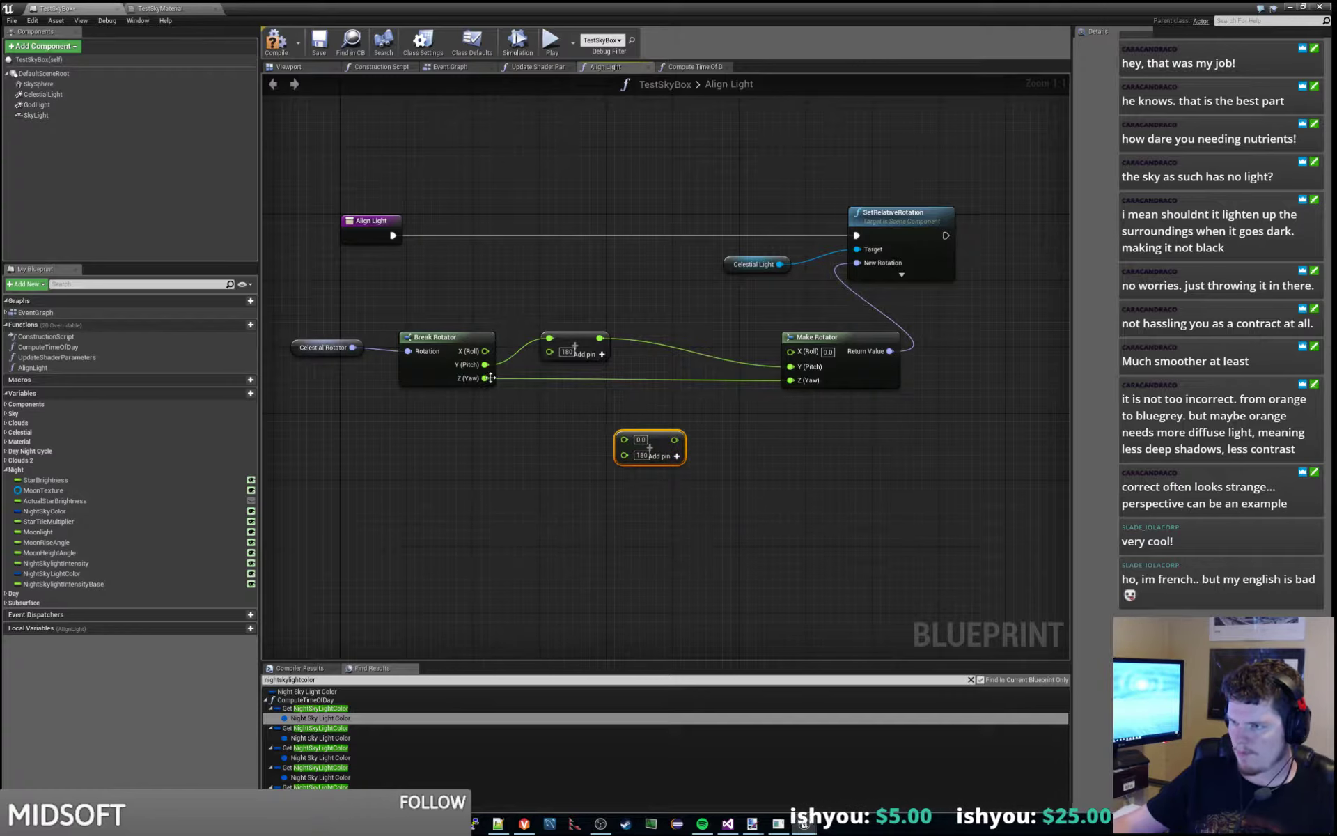
left_click_drag(485, 378, 790, 380)
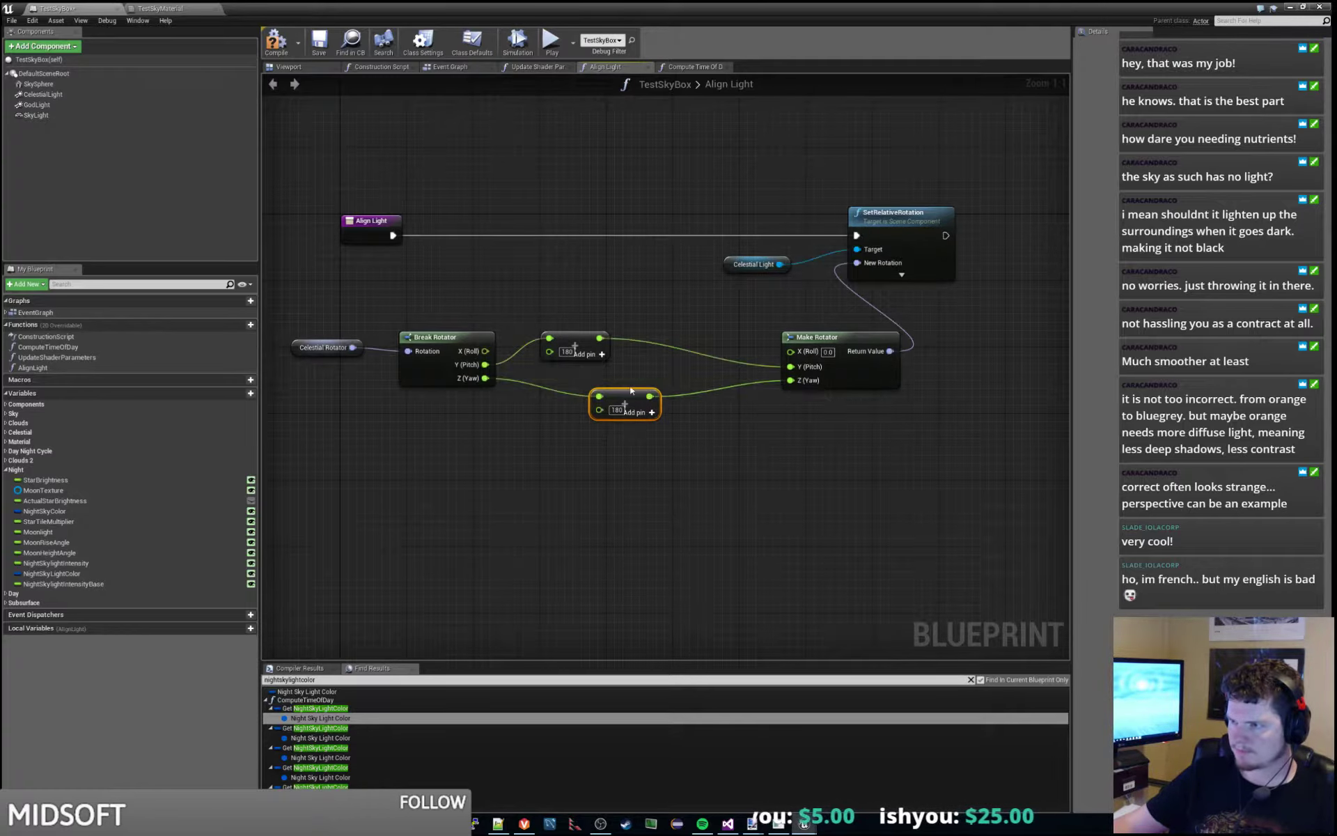
left_click_drag(626, 397, 628, 387)
left_click(617, 401)
type("10")
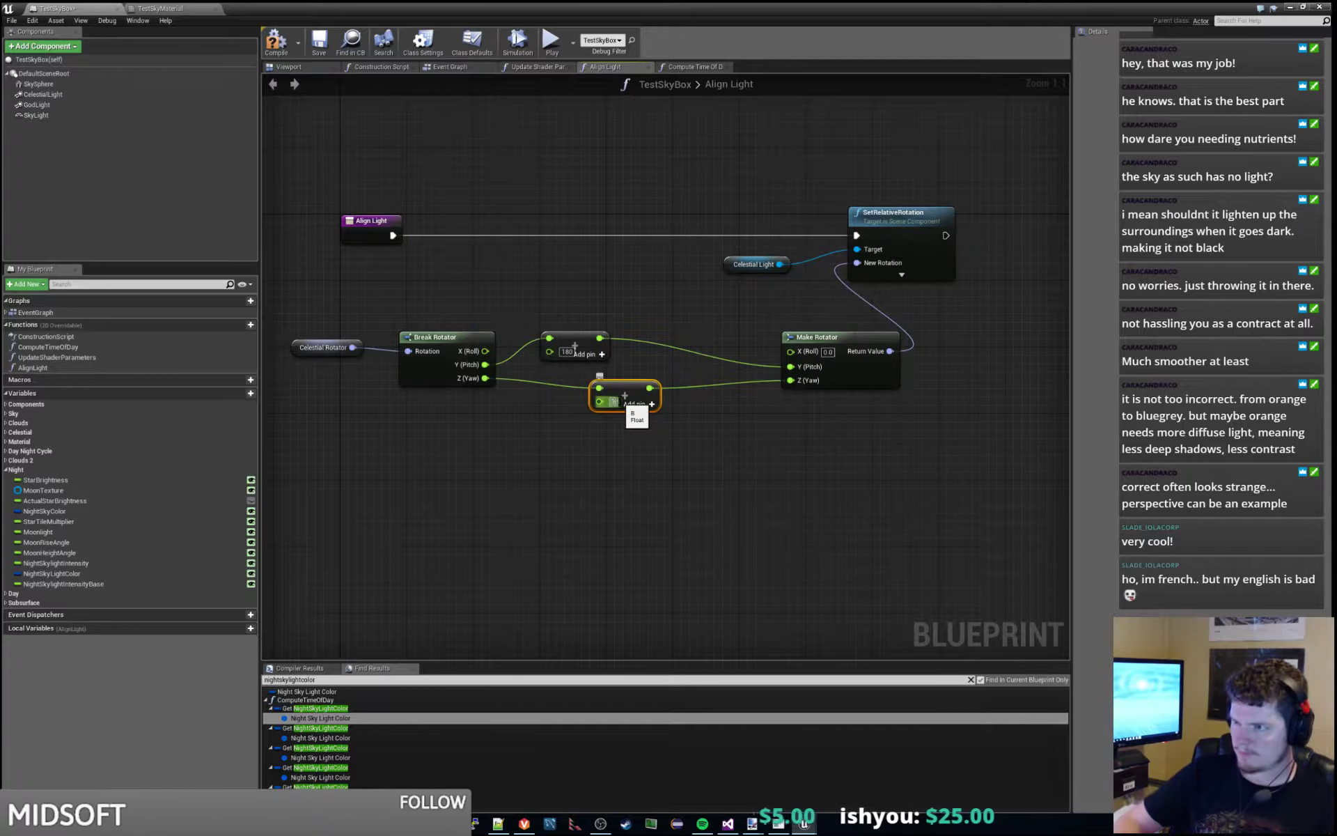
- Add a blueprint variable named LightYawOffset and set its type to Float
left_click(5, 470)
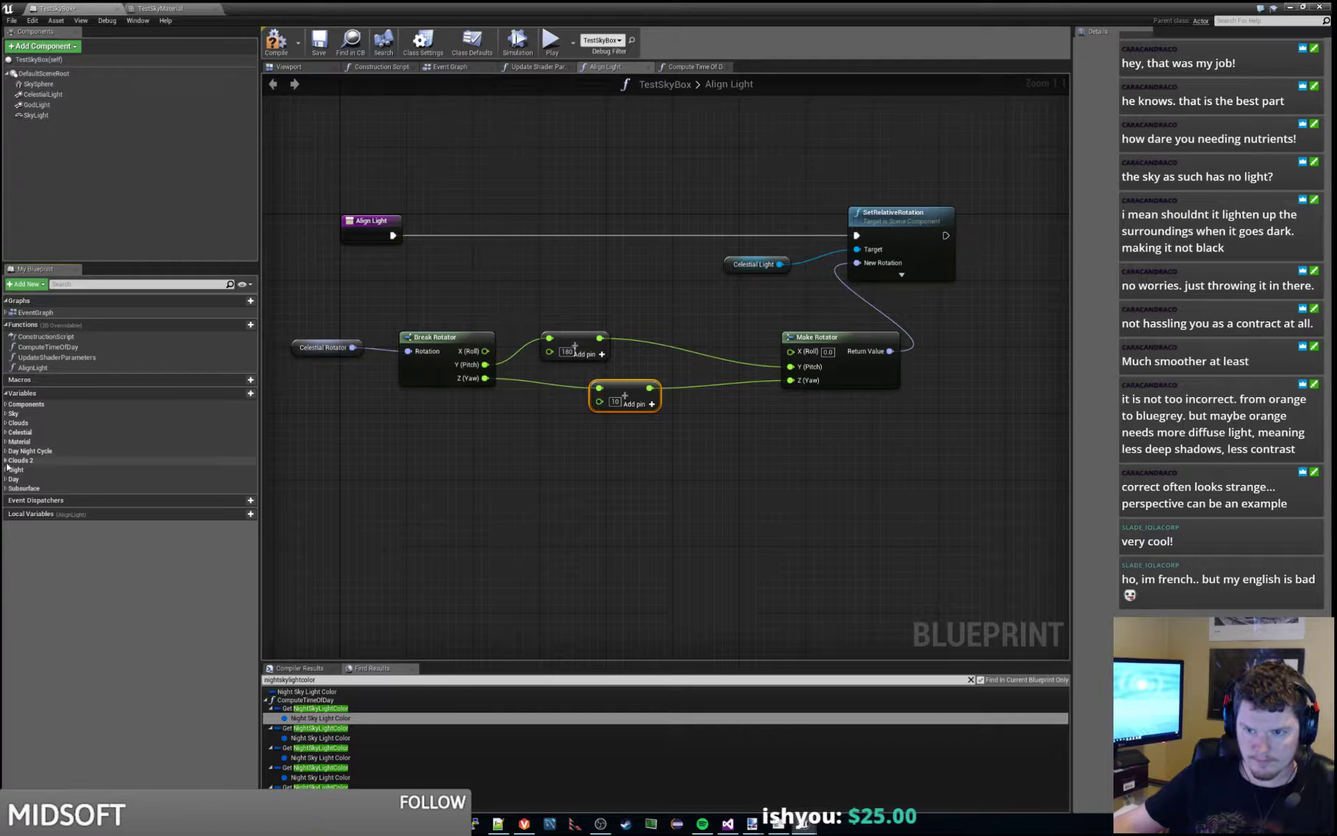
left_click(6, 414)
left_click(250, 393)
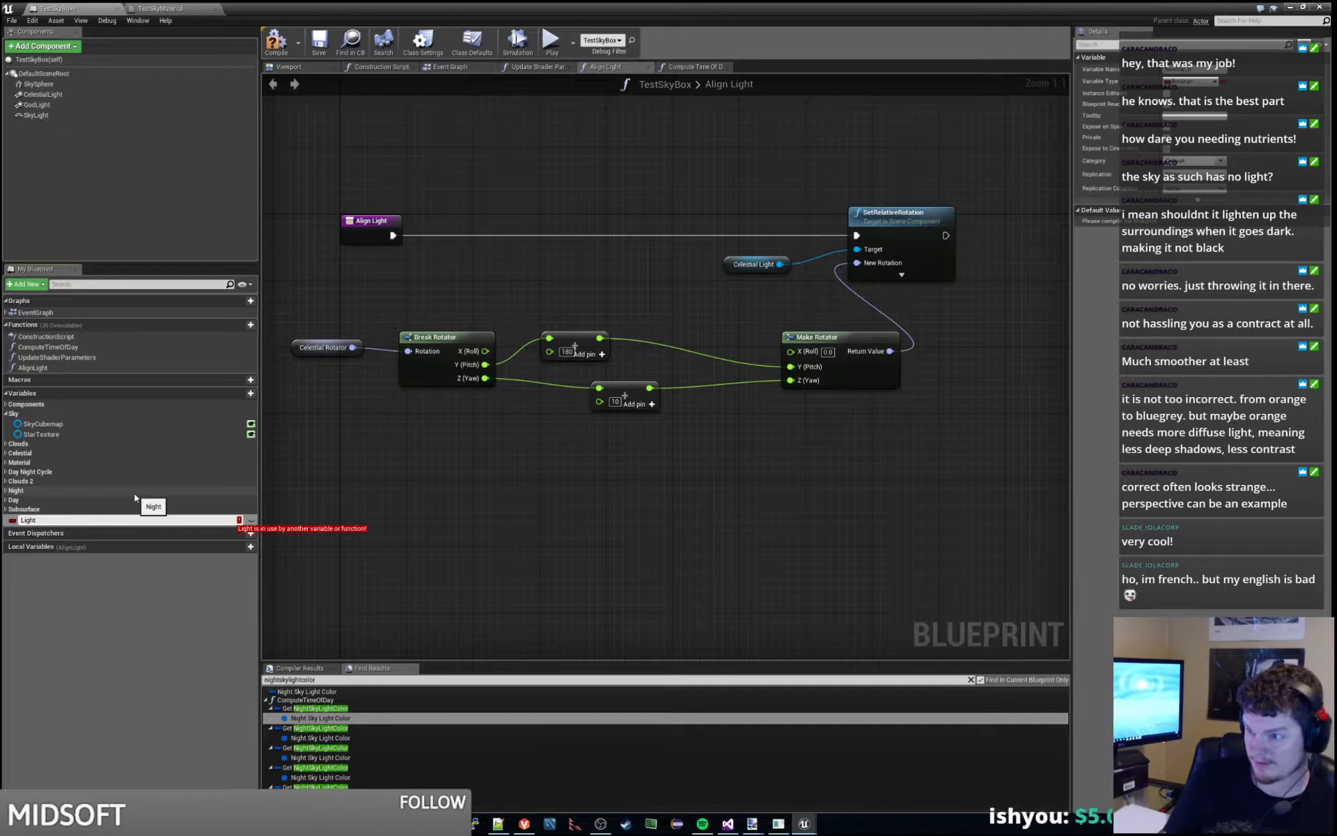
type("set")
key("Return")
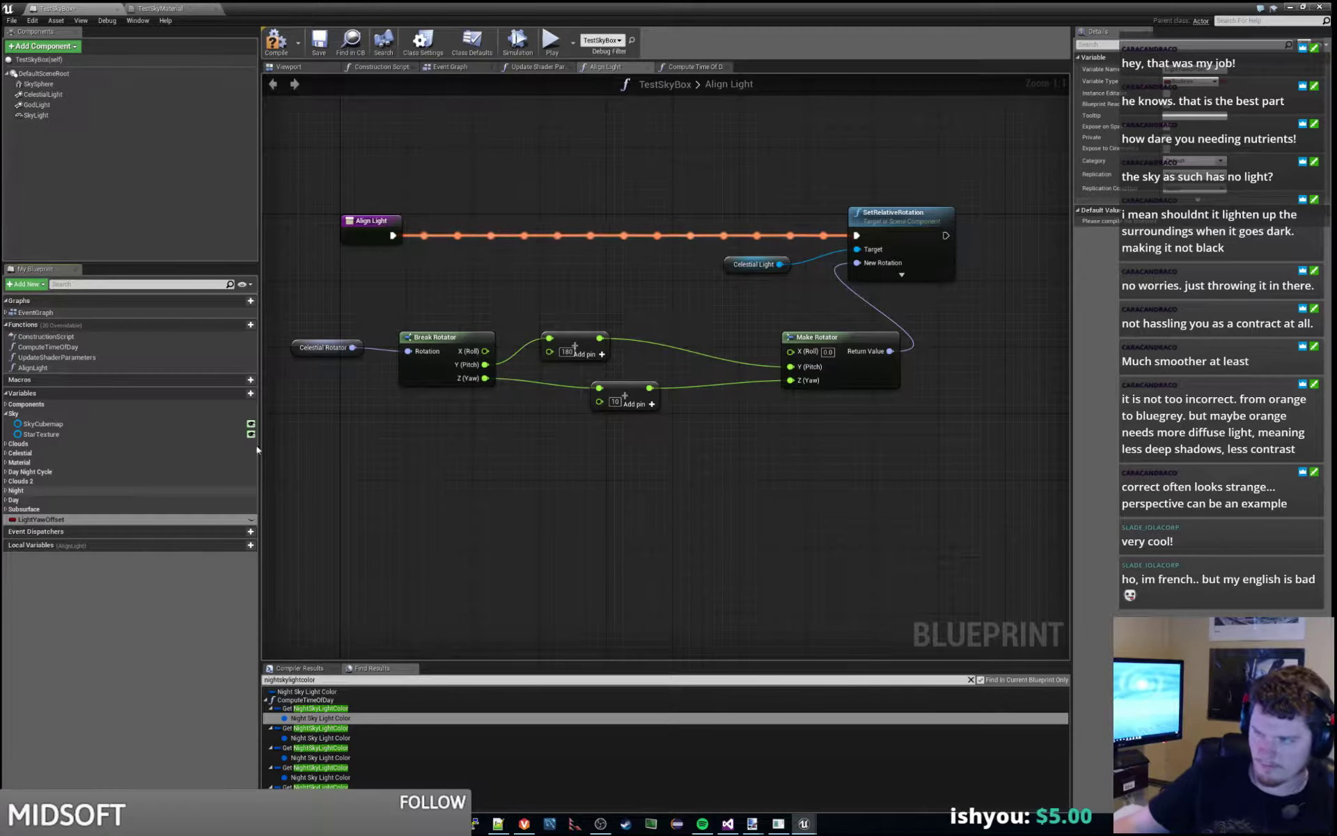
left_click(1193, 84)
left_click(1192, 137)
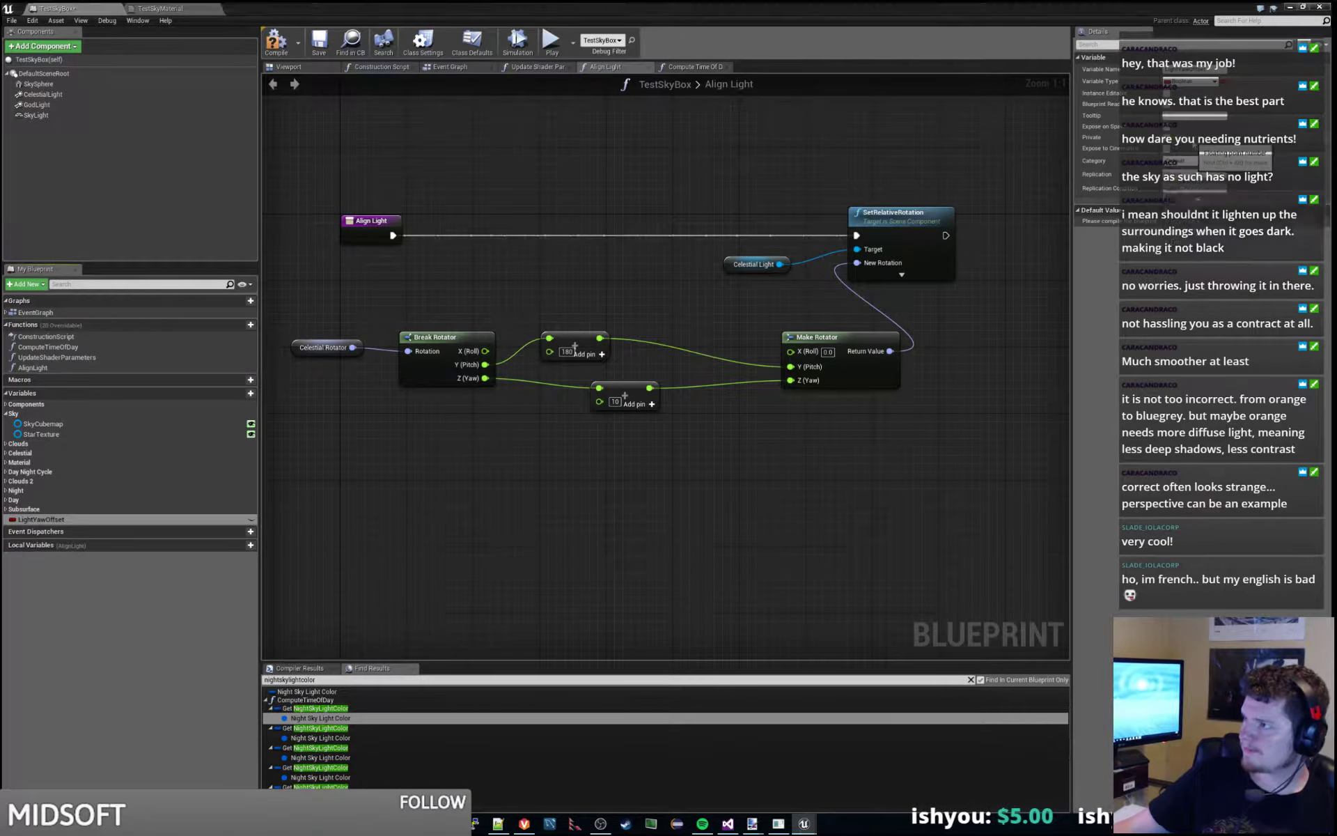
- Feed LightYawOffset into the yaw addition node's second input and move the variable into the Sky category
left_click_drag(41, 521, 599, 402)
left_click(658, 446)
left_click(632, 382)
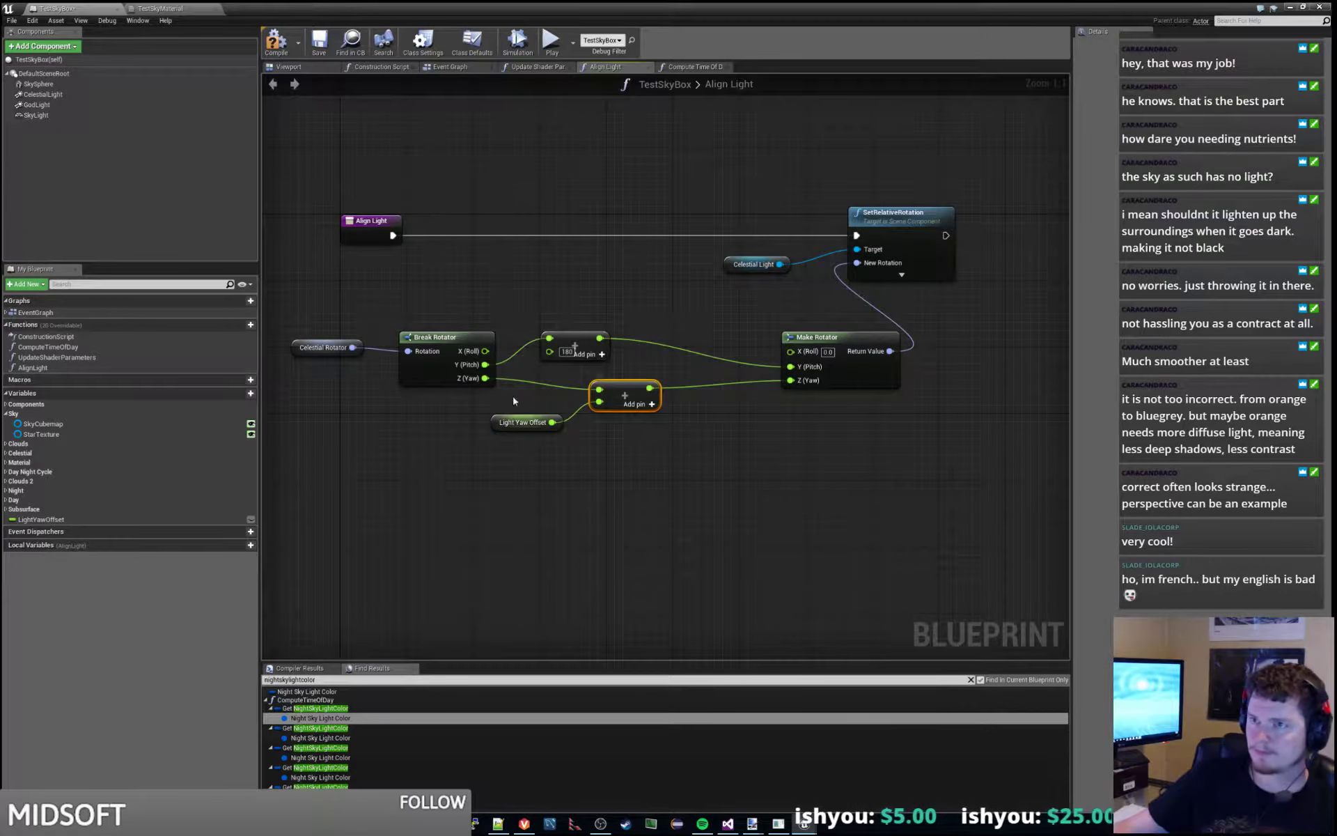
left_click_drag(38, 519, 19, 415)
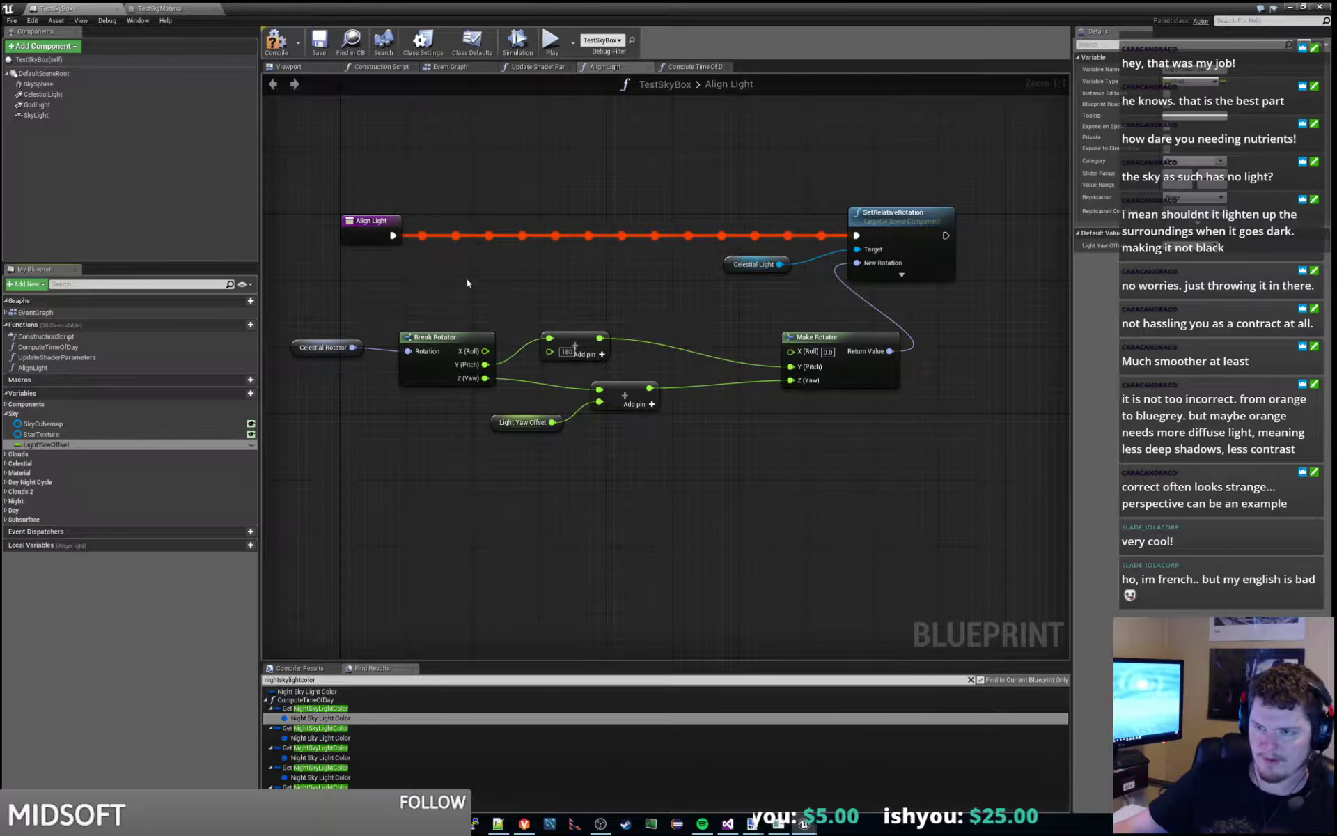
right_click_drag(627, 299, 611, 342)
- Restore the TestSkyBox blueprint window to a smaller size over the level editor so the viewport shows beside it
left_click(1289, 7)
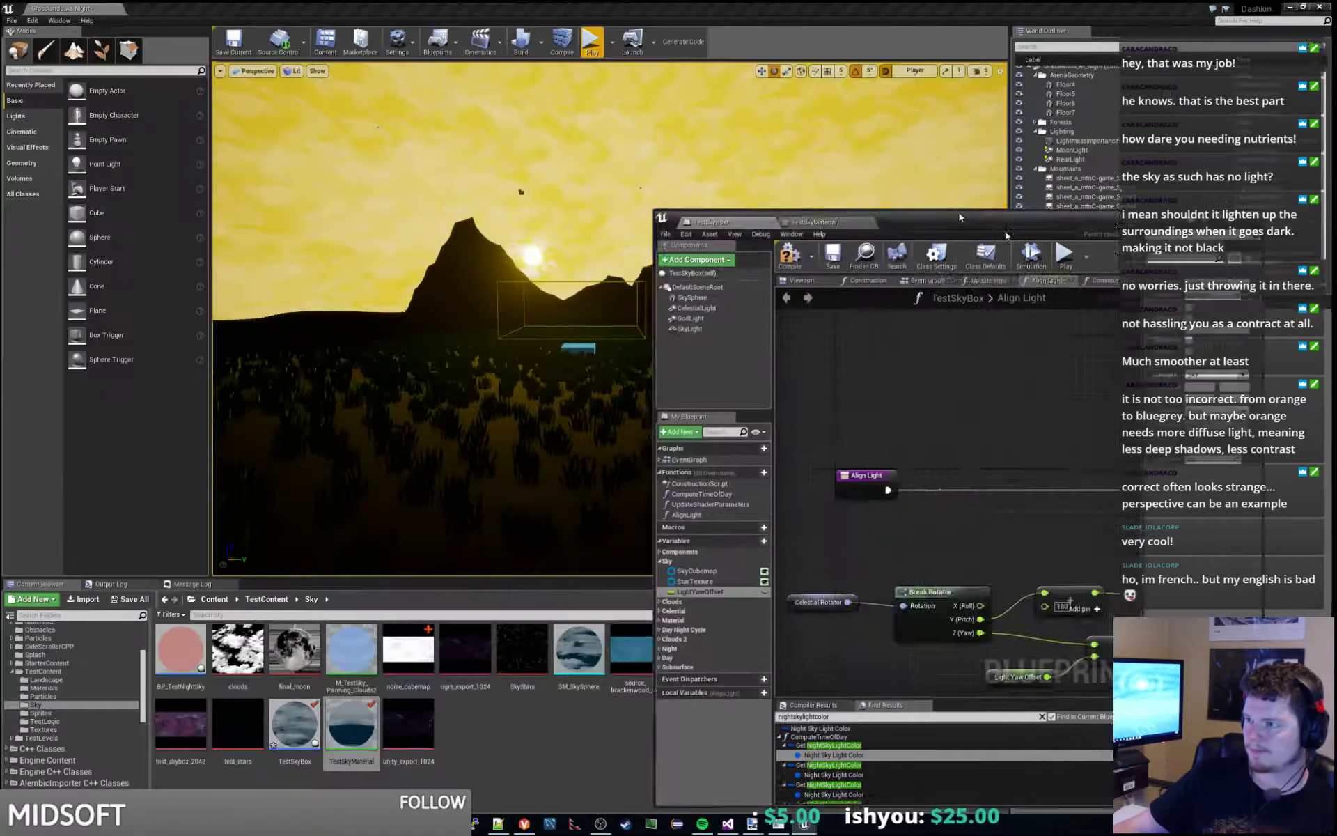
- Select the TestSkyBox actor and open its Light Yaw Offset in the Sky settings for editing
key("w")
right_click_drag(610, 318, 662, 334)
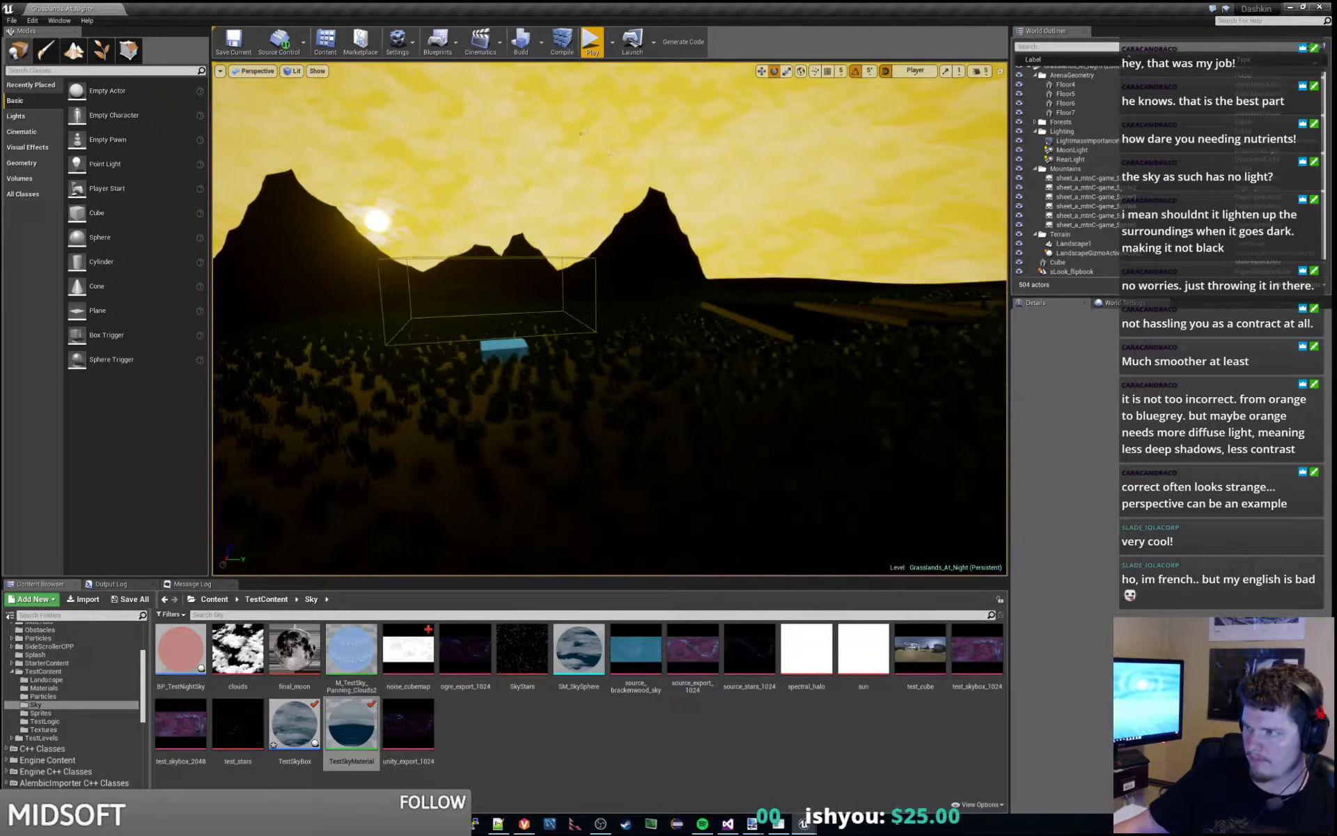
scroll(1097, 236, "down", 2)
left_click(1083, 271)
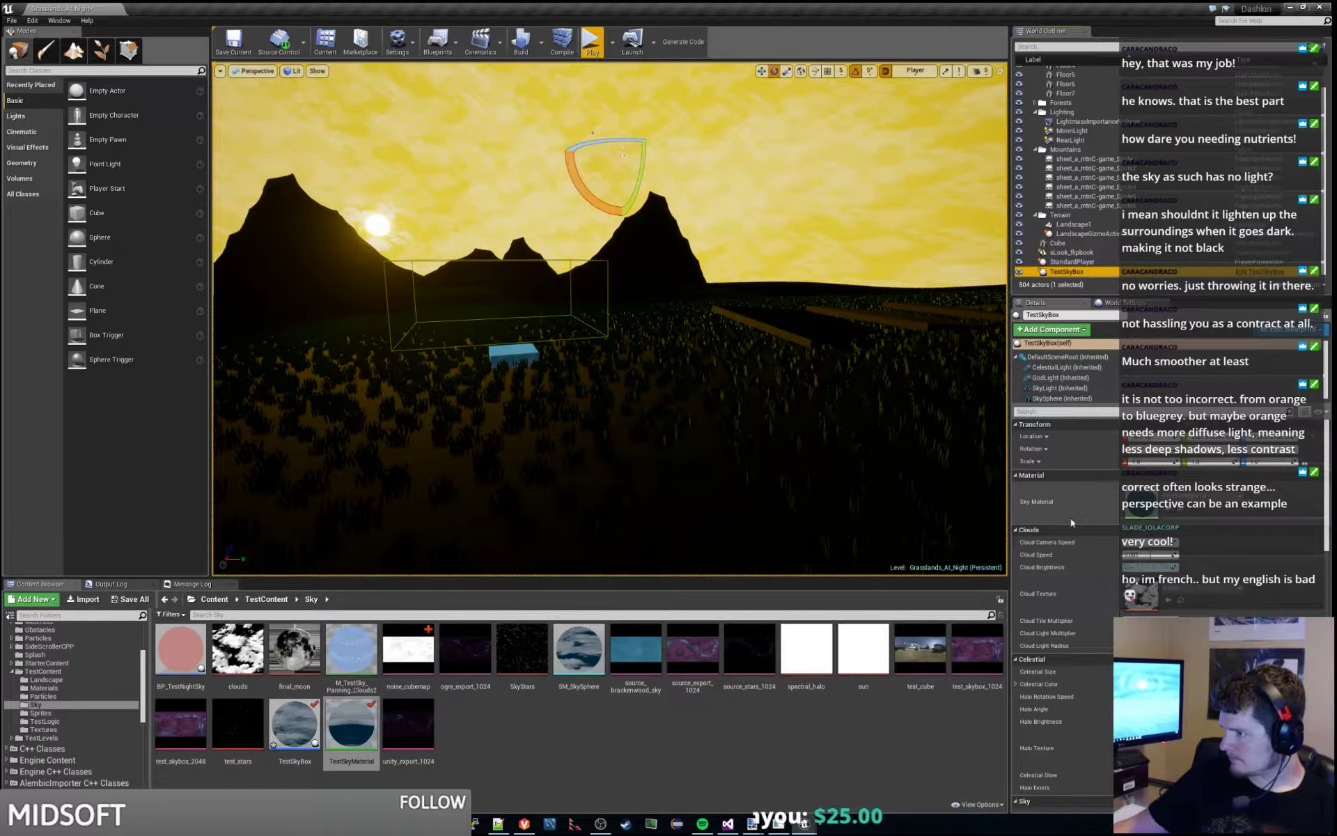
scroll(1071, 523, "down", 10)
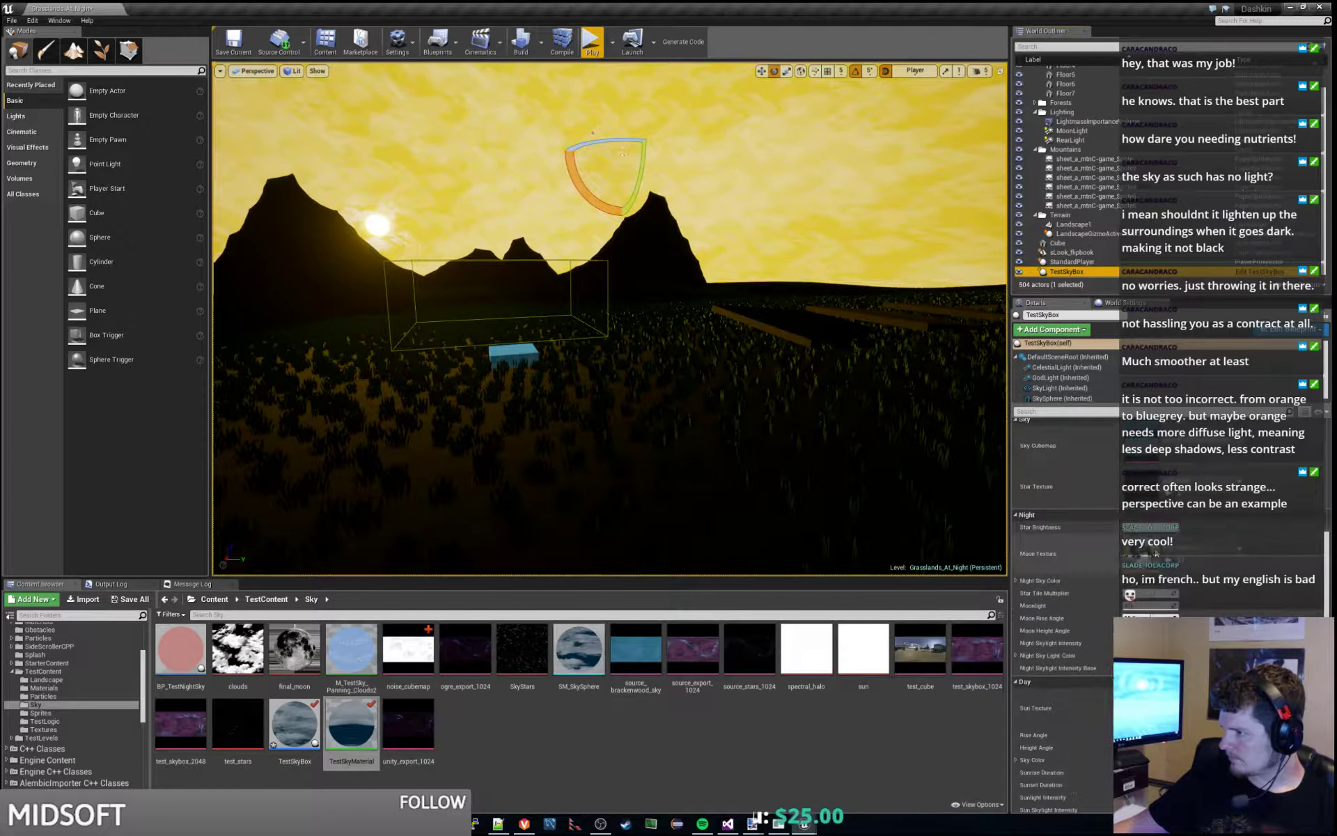
scroll(1154, 553, "up", 2)
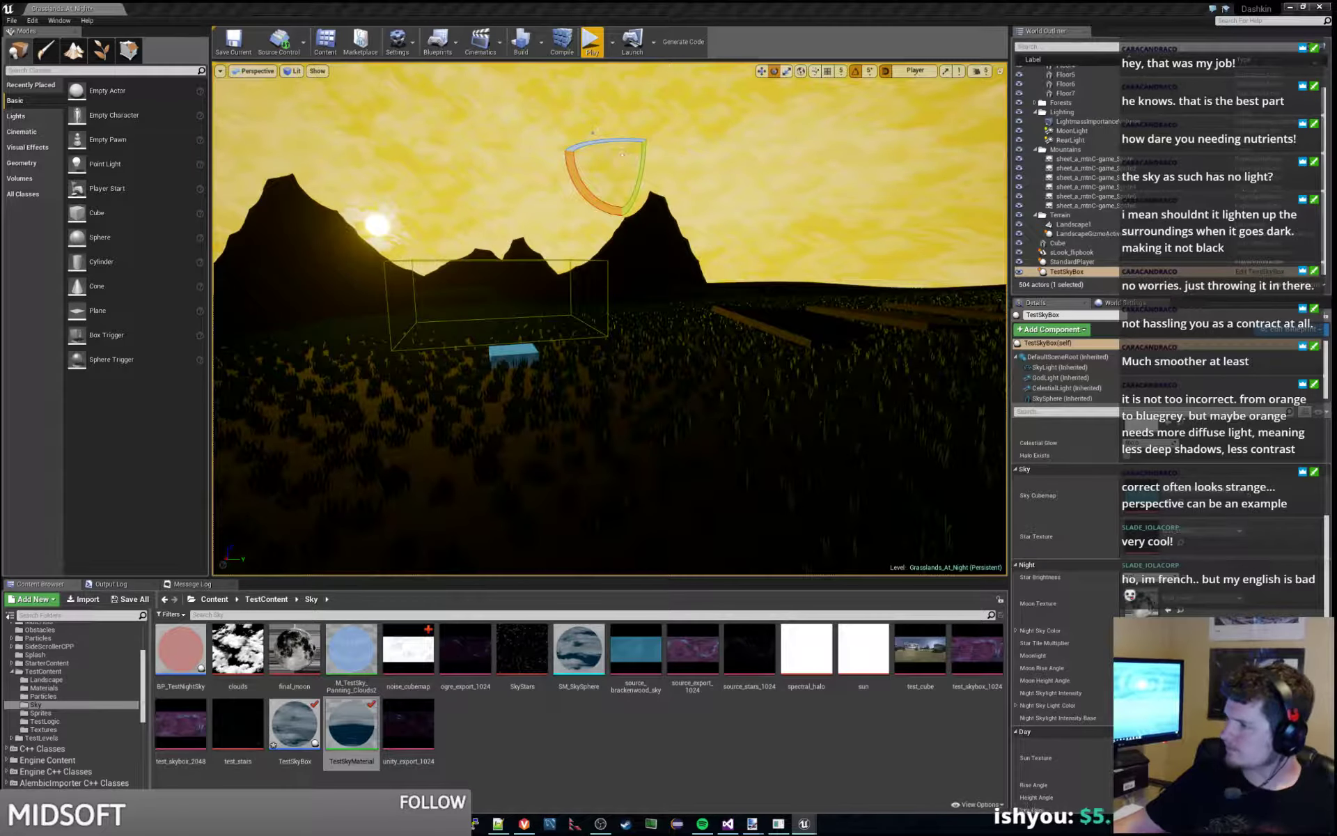
left_click(1149, 564)
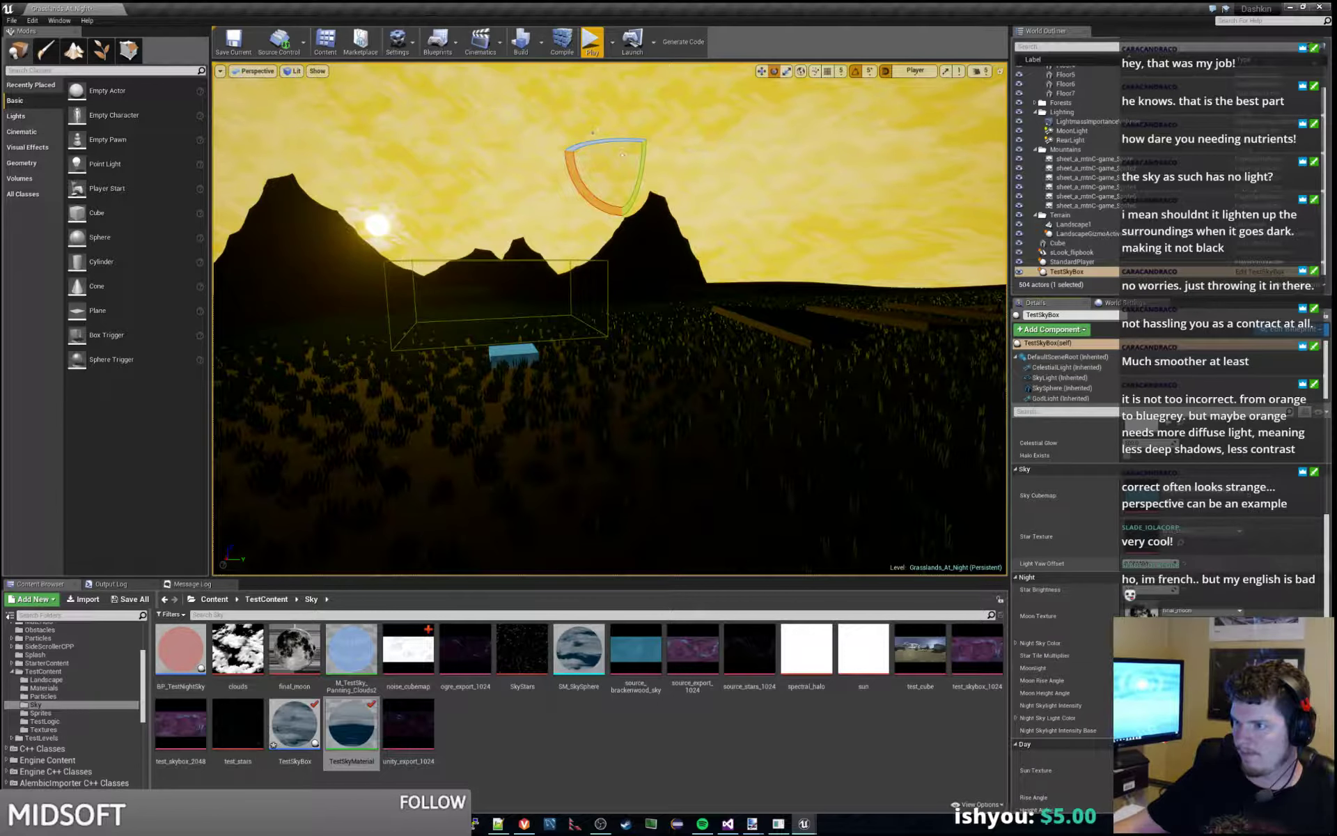
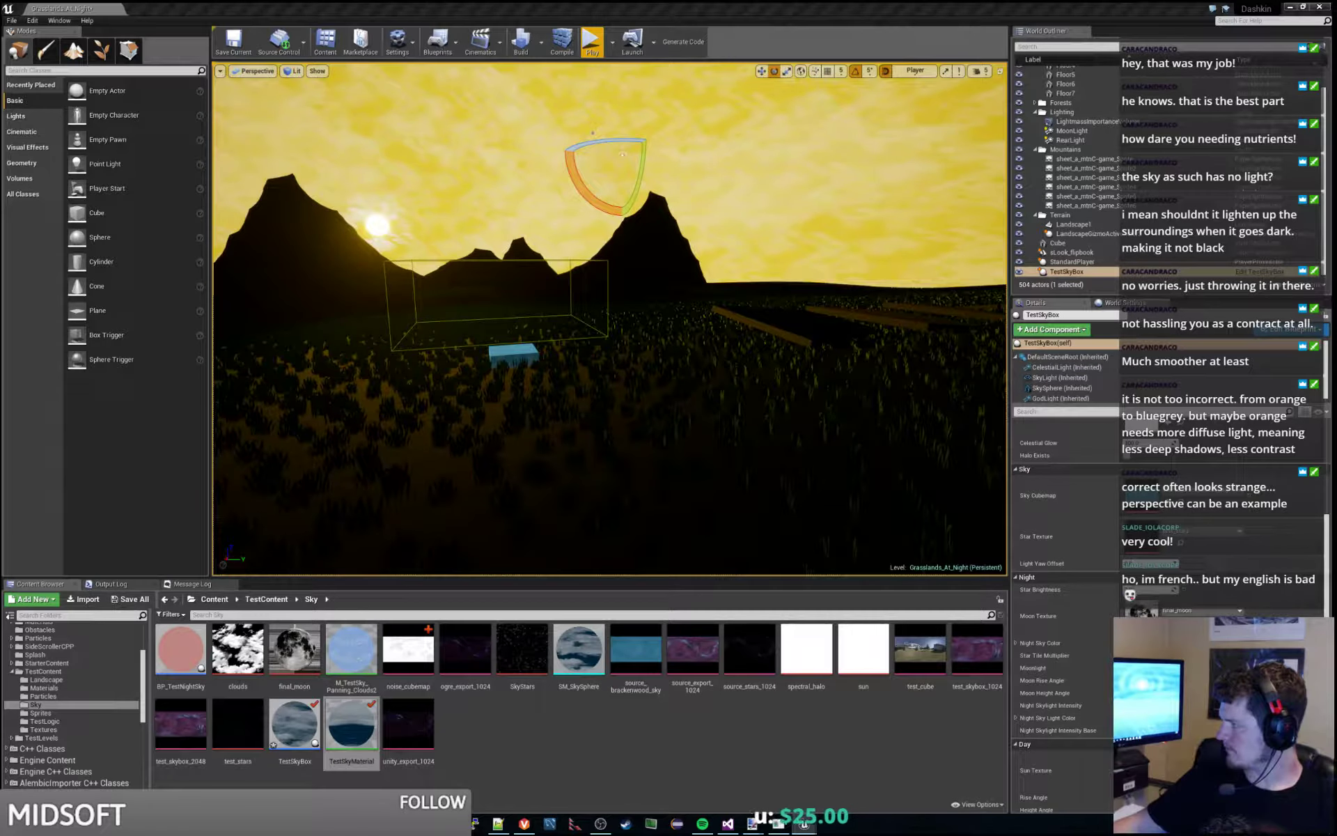
- In the Align Light function, duplicate the Light Yaw Offset and its add node, keeping only the duplicated add node
key("alt+Tab")
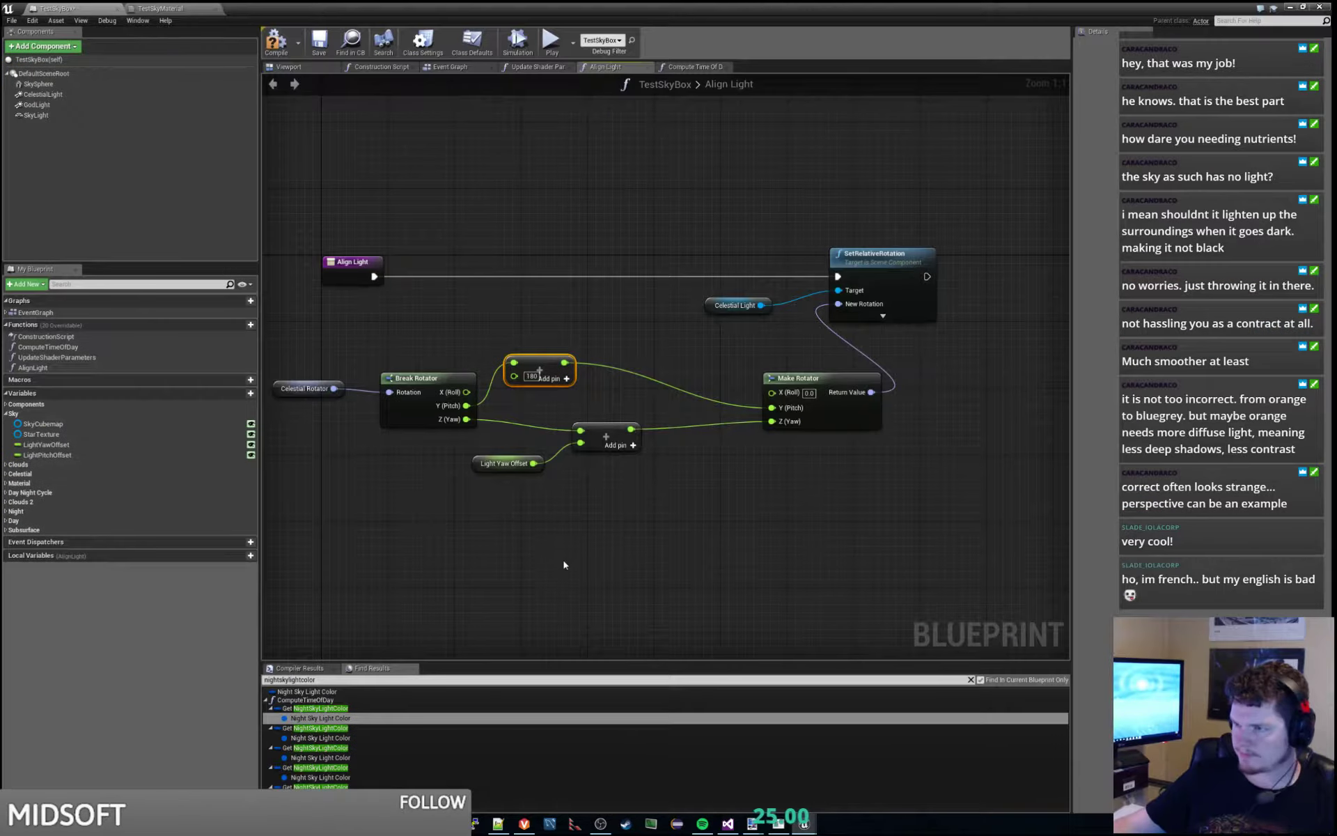
left_click_drag(501, 400, 582, 497)
key("ctrl+w")
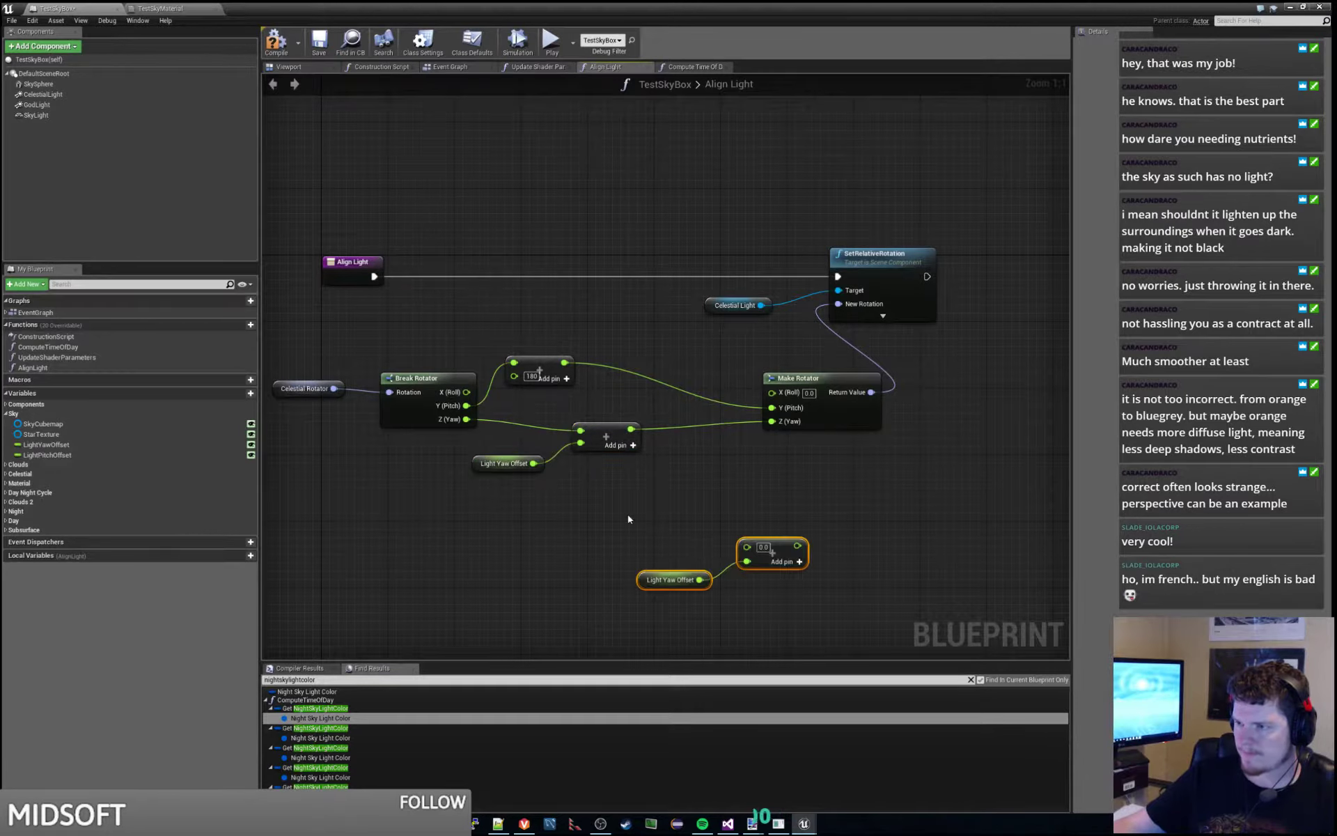
left_click(669, 579)
key("Delete")
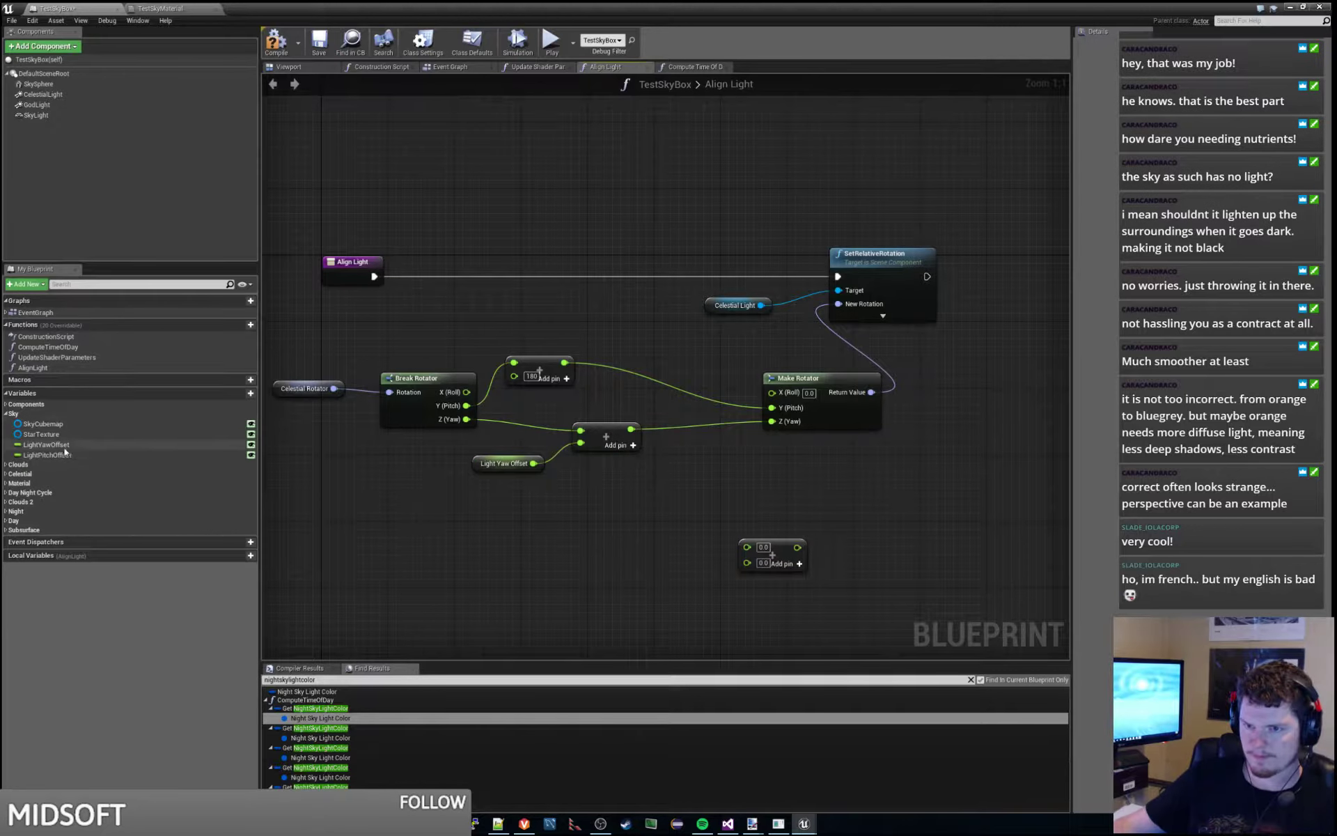
- Feed Light Pitch Offset into the spare add node and insert that node between the 180 addition and Make Rotator's Pitch input
left_click_drag(69, 455, 747, 561)
left_click(722, 587)
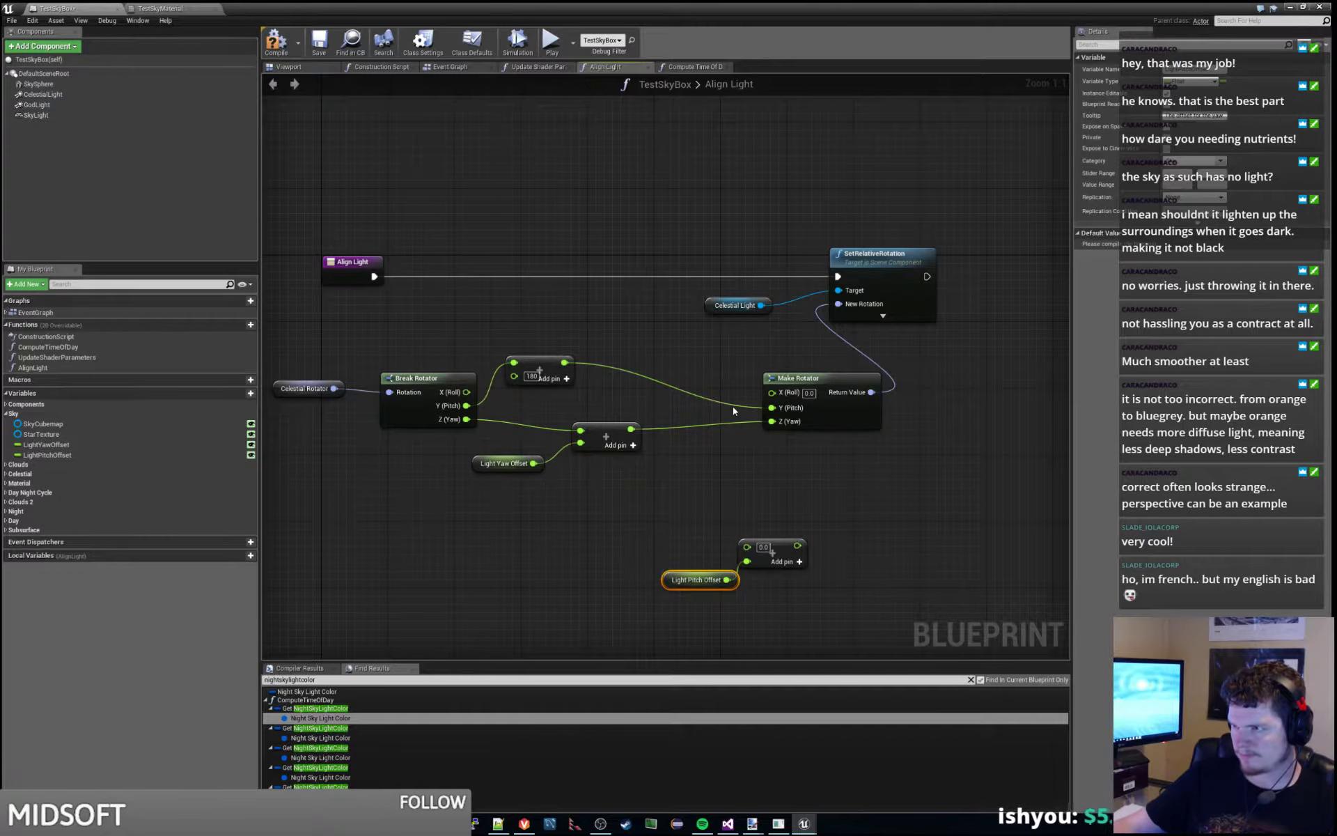
mouse_move(771, 408)
left_mouse_down("ctrl")
mouse_move(745, 550)
mouse_move(773, 480)
mouse_move(771, 407)
left_mouse_up("ctrl")
left_click_drag(682, 502, 702, 374)
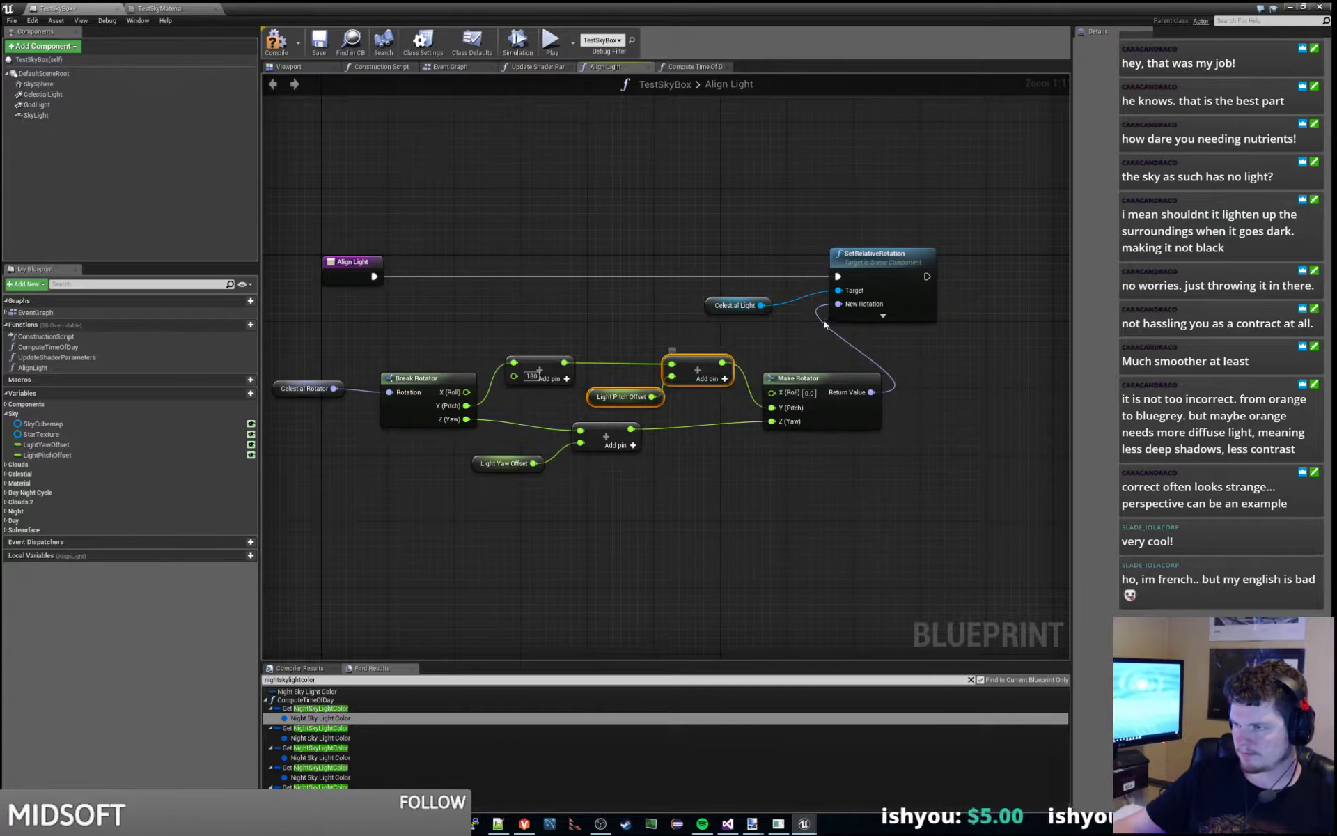
left_click(718, 347)
- Return to the level, adjust TestSkyBox's Light Pitch Offset and view the resulting light on the floor platforms
left_click_drag(678, 9, 0, 15)
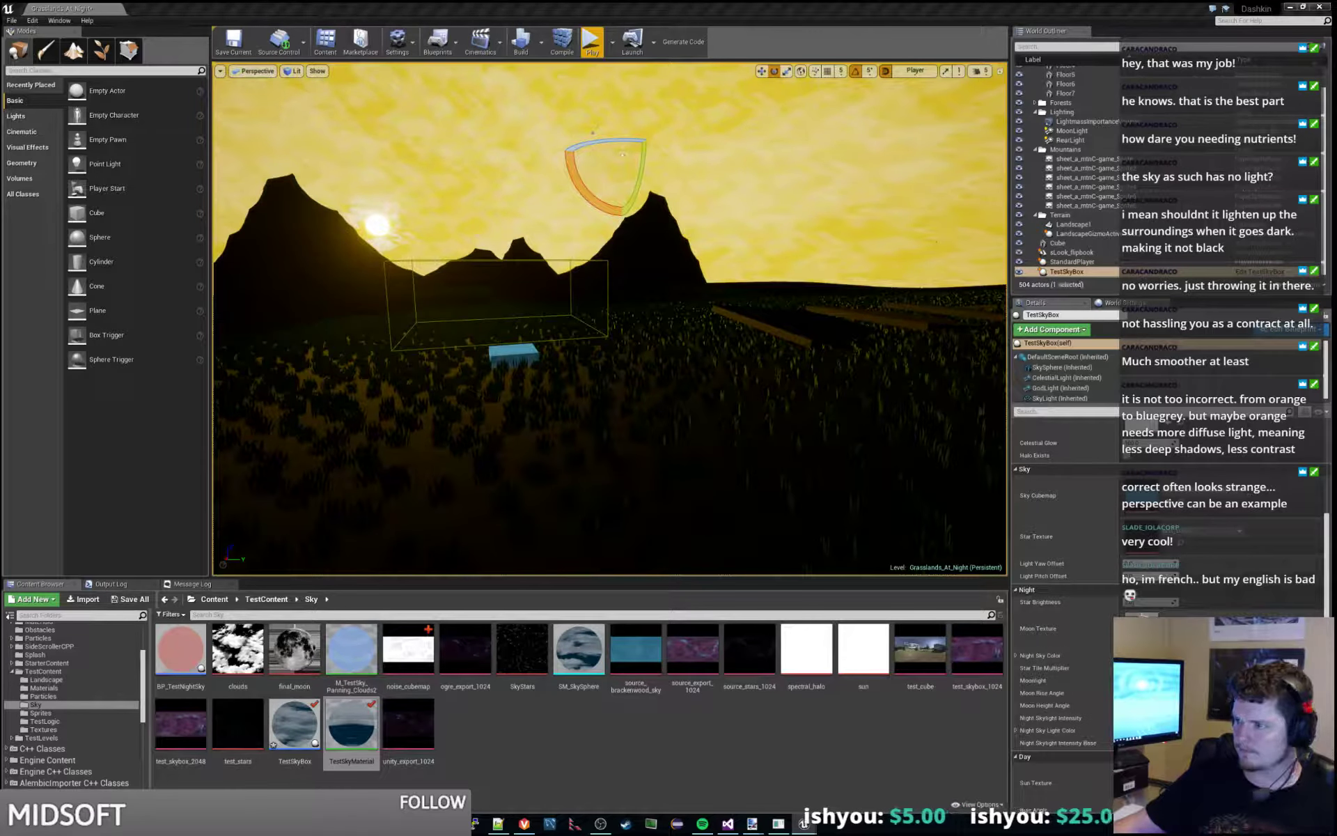
left_click(1149, 576)
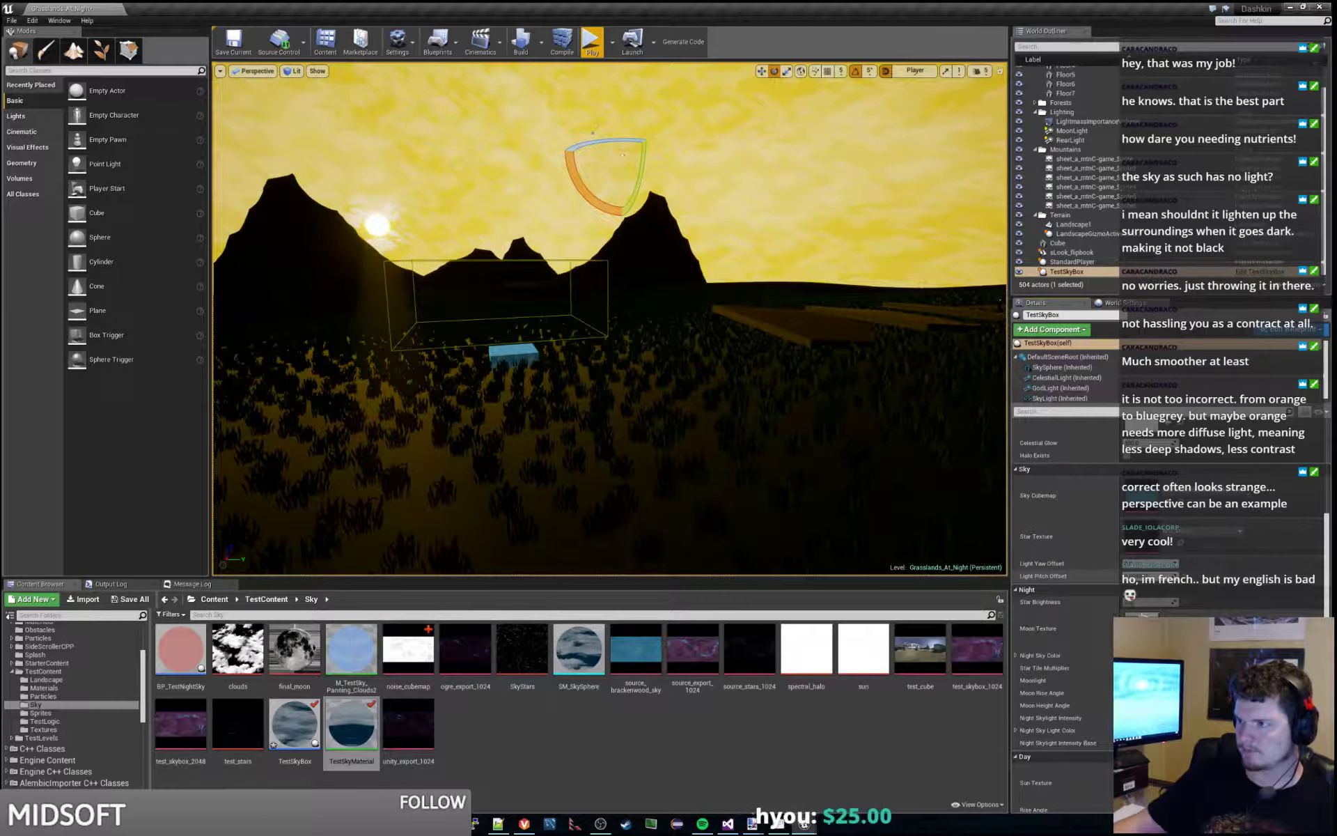
right_click_drag(993, 502, 1023, 485)
key("w")
key("d")
right_click_drag(704, 333, 654, 370)
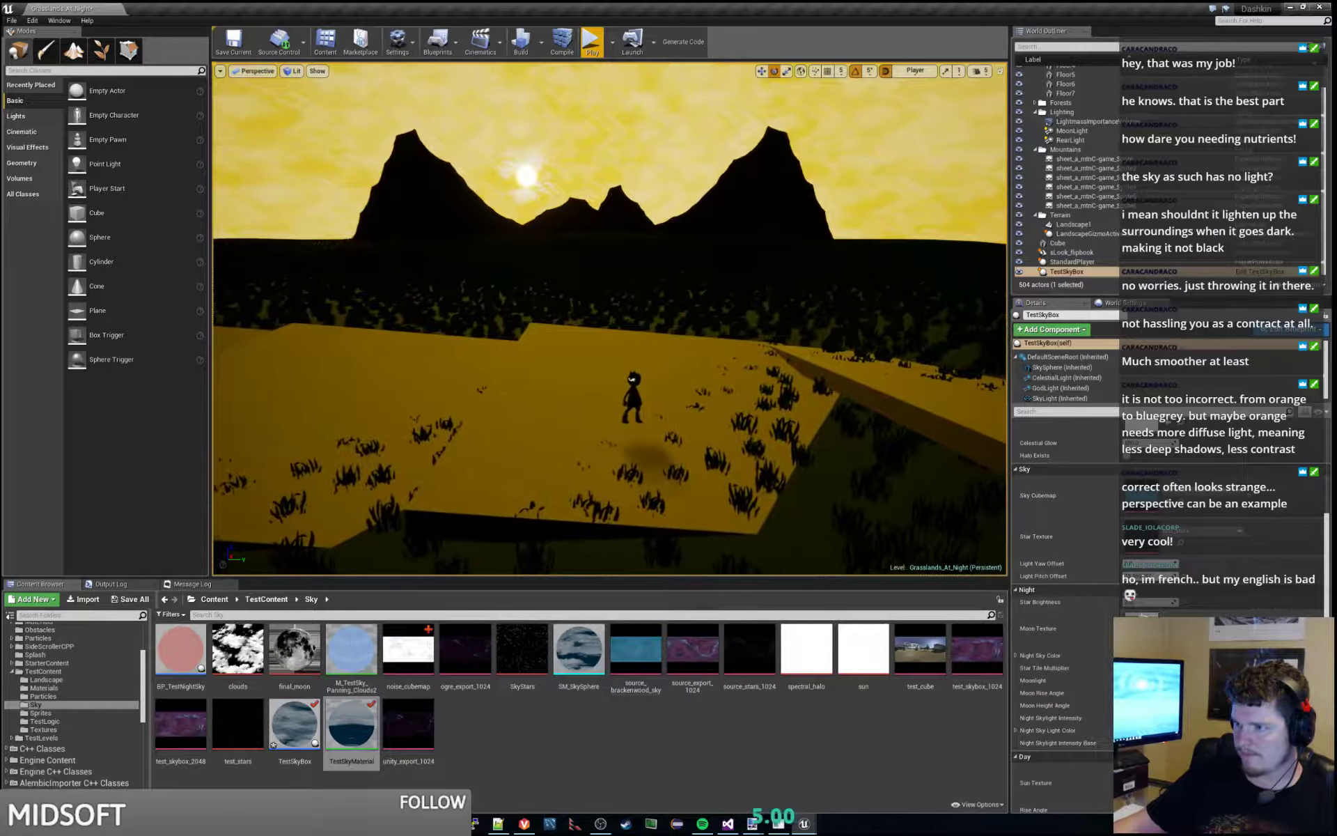
- Examine the lighting around the sLook_flipbook character and reselect TestSkyBox to readjust its light offset
left_click(630, 380)
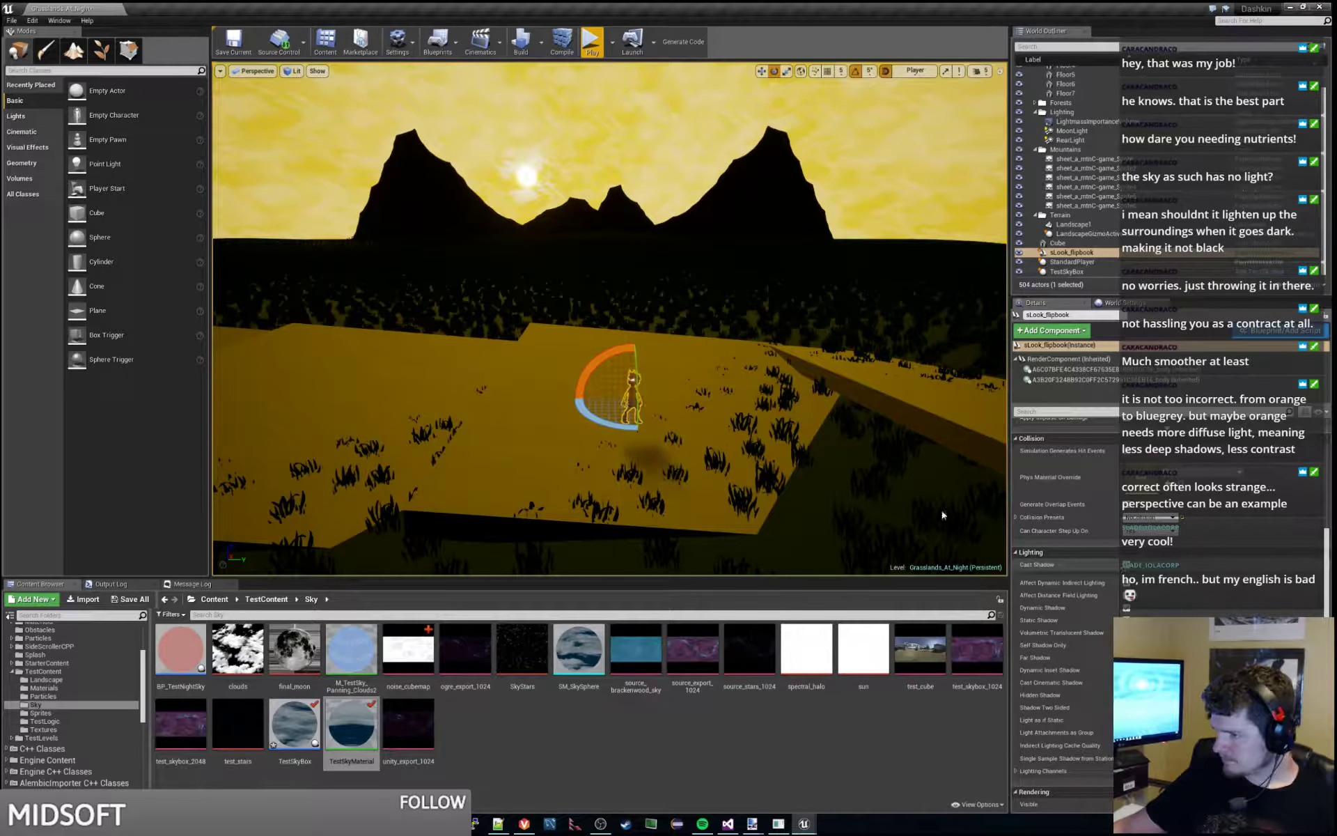
right_click_drag(688, 363, 627, 365)
right_click_drag(610, 321, 741, 286)
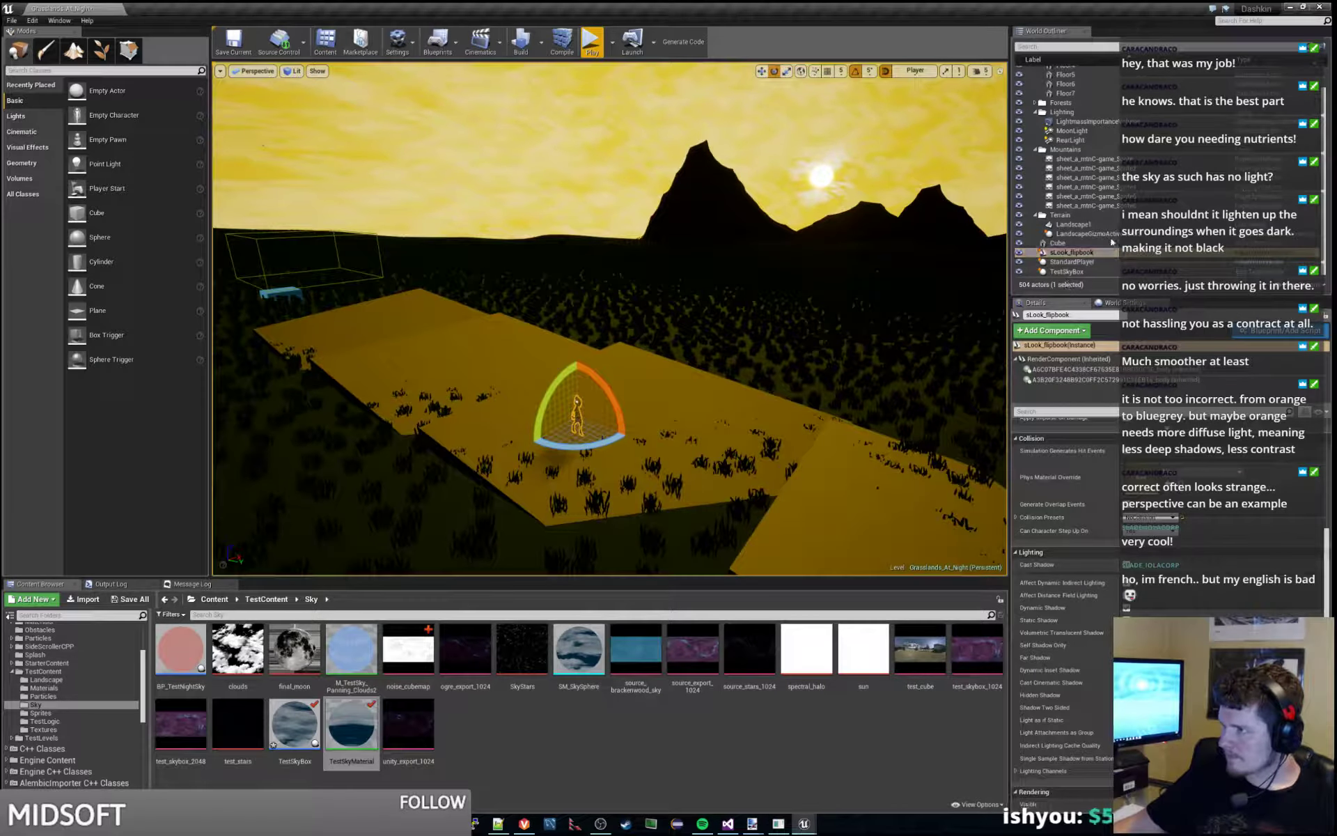
left_click(1081, 271)
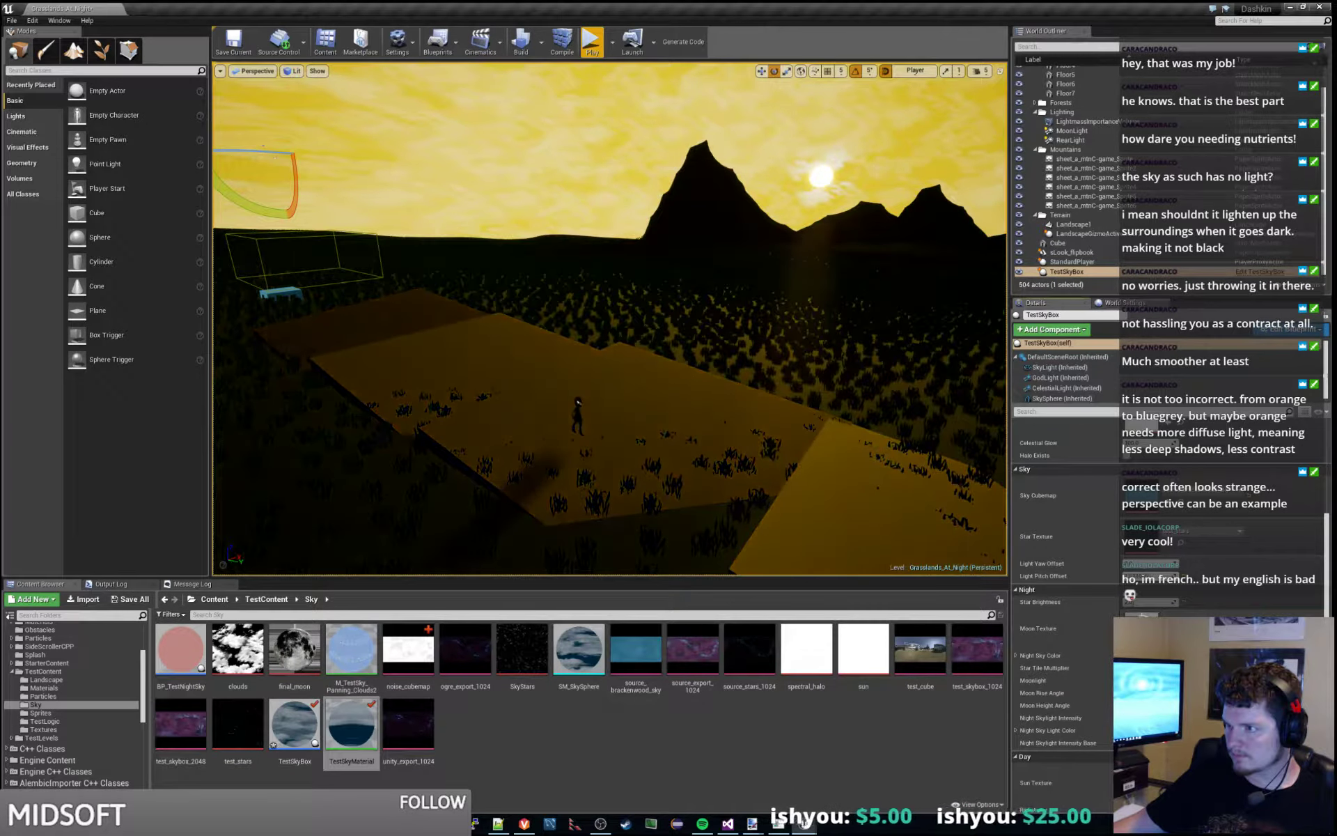
- Playtest the level twice, moving the character across the field and platforms to check the lighting and shadows
left_click(603, 32)
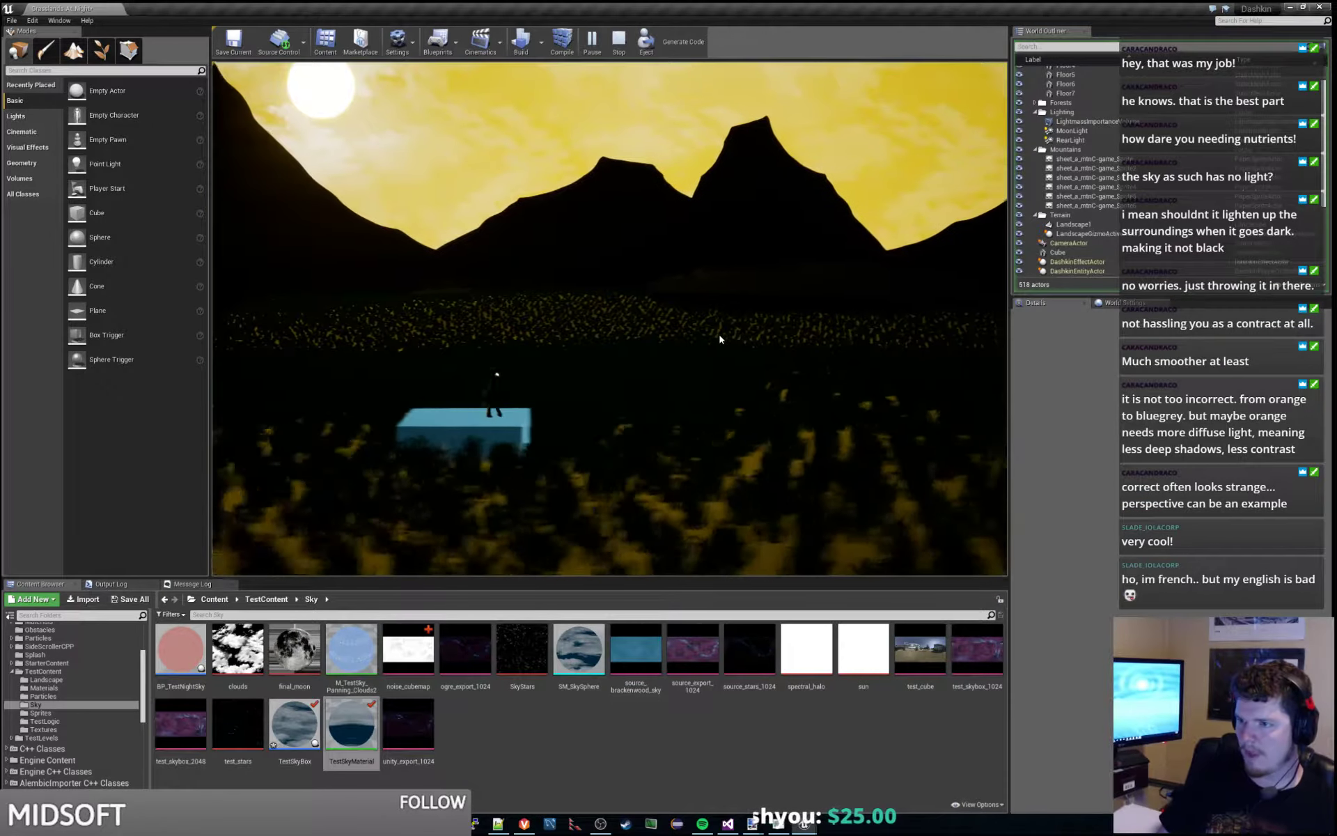
key("d")
key("space")
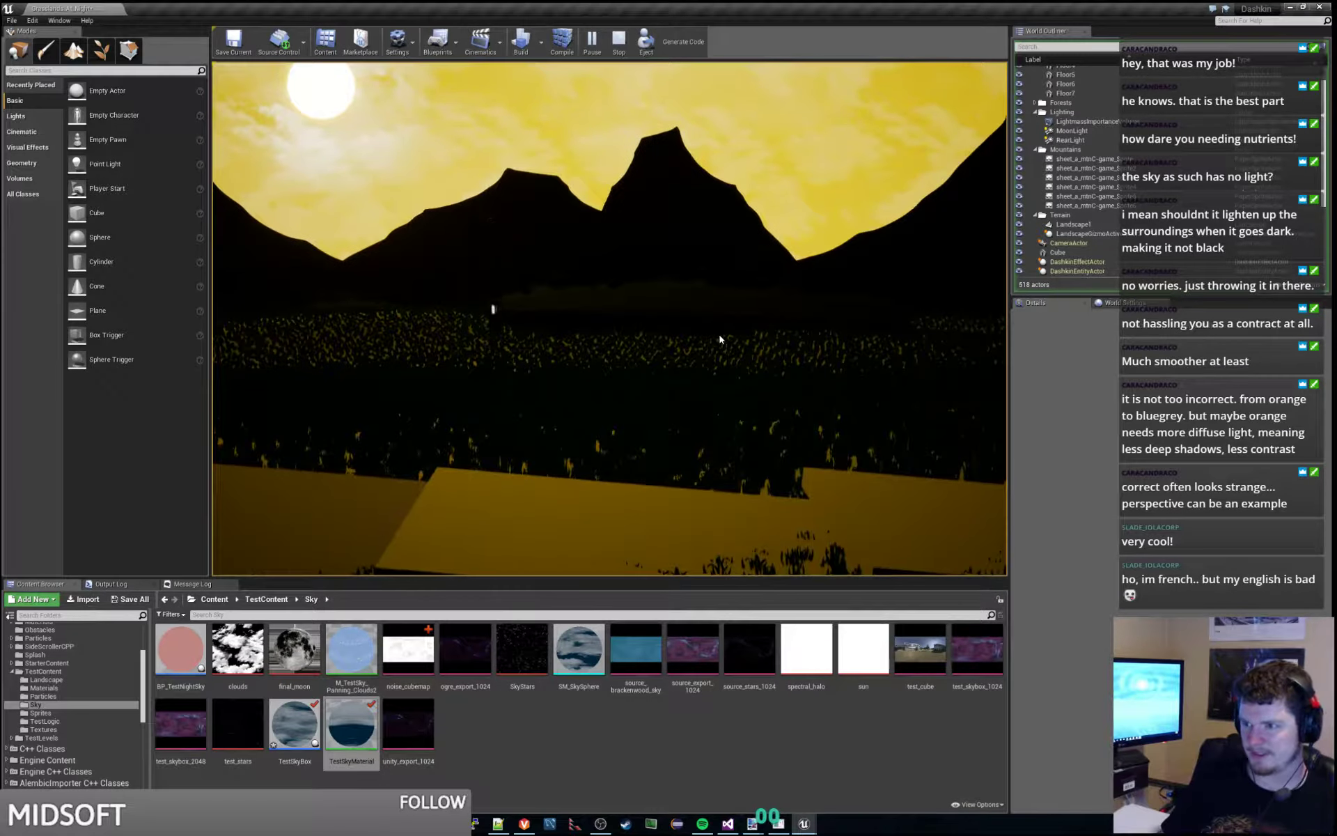
key("Escape")
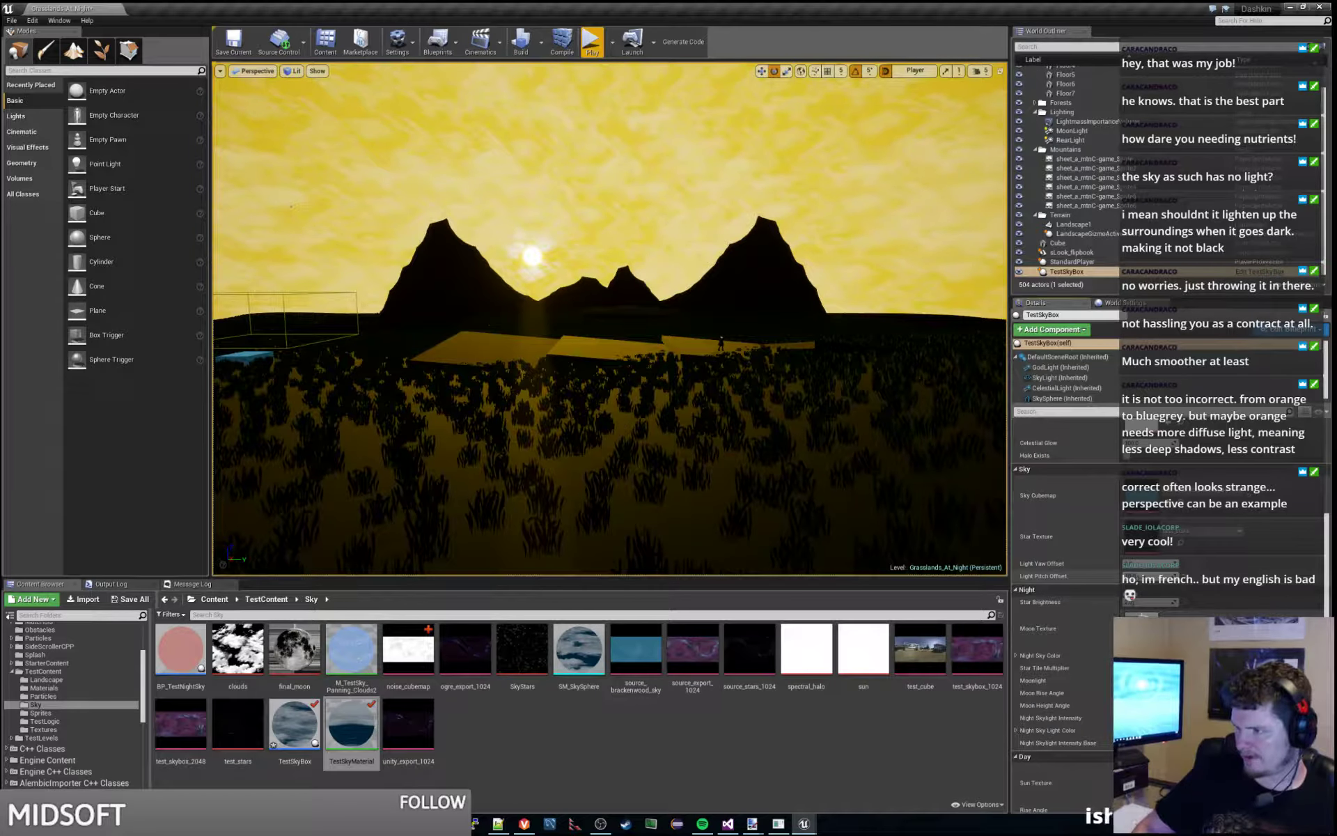
left_click(592, 42)
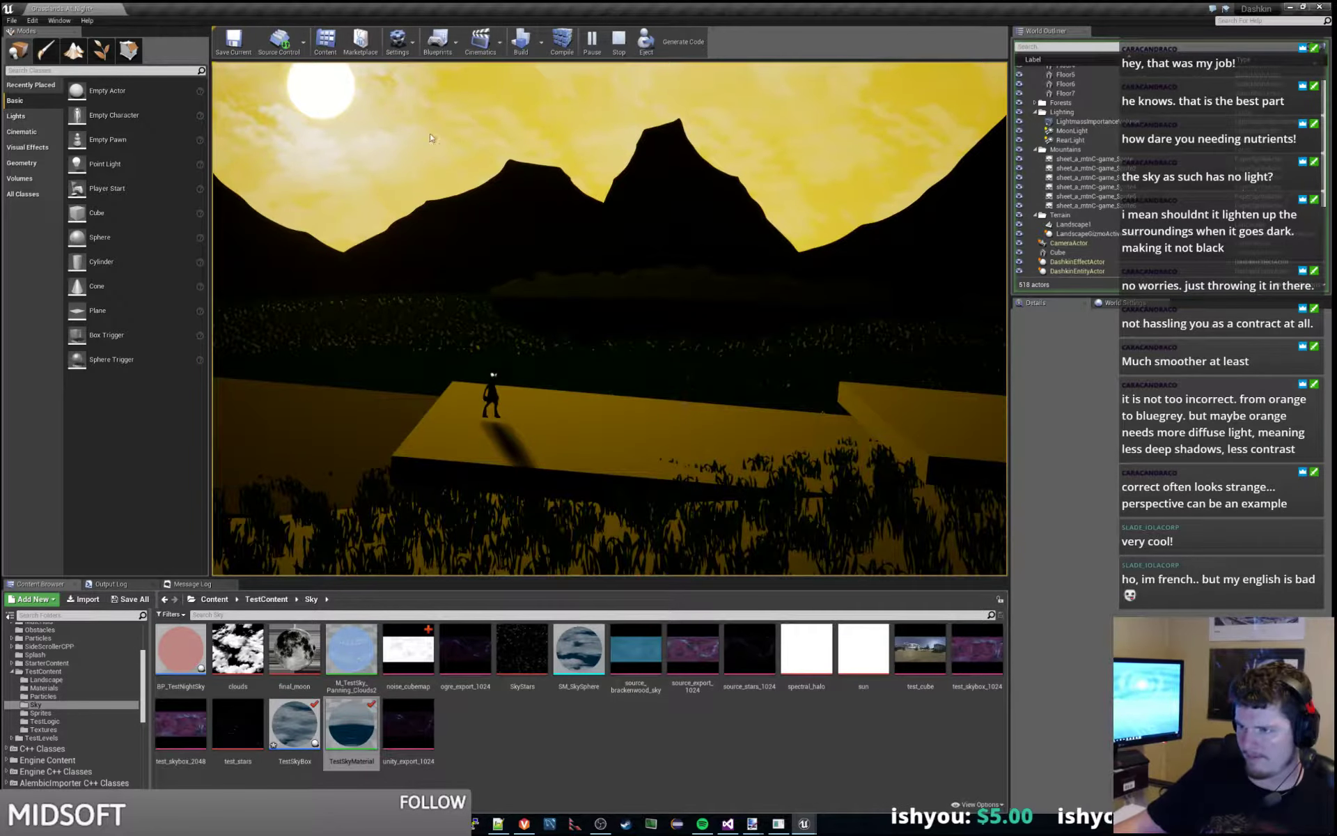
key("Escape")
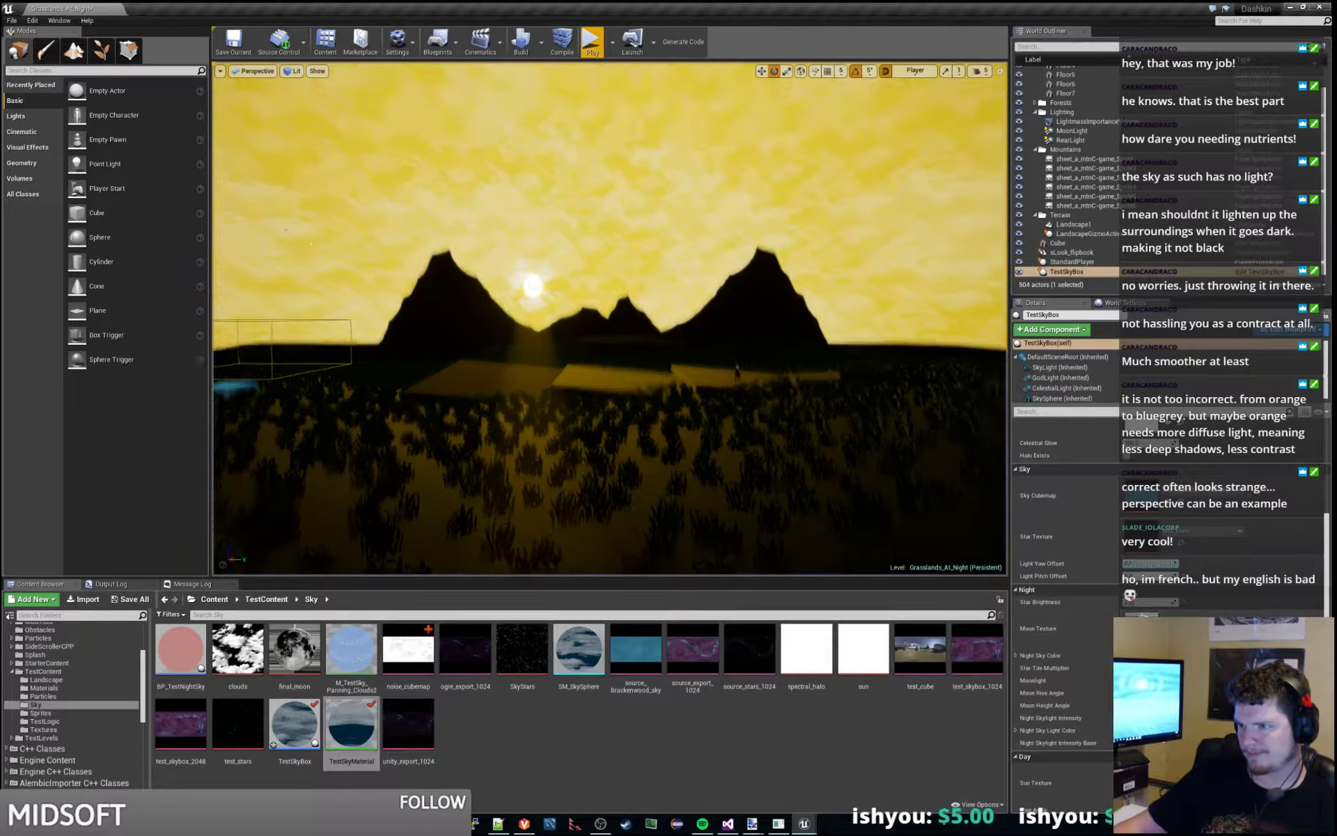
- Inspect the floor platforms in the level view and playtest the level once more
key("w")
right_click_drag(609, 318, 641, 367)
key("s")
key("a")
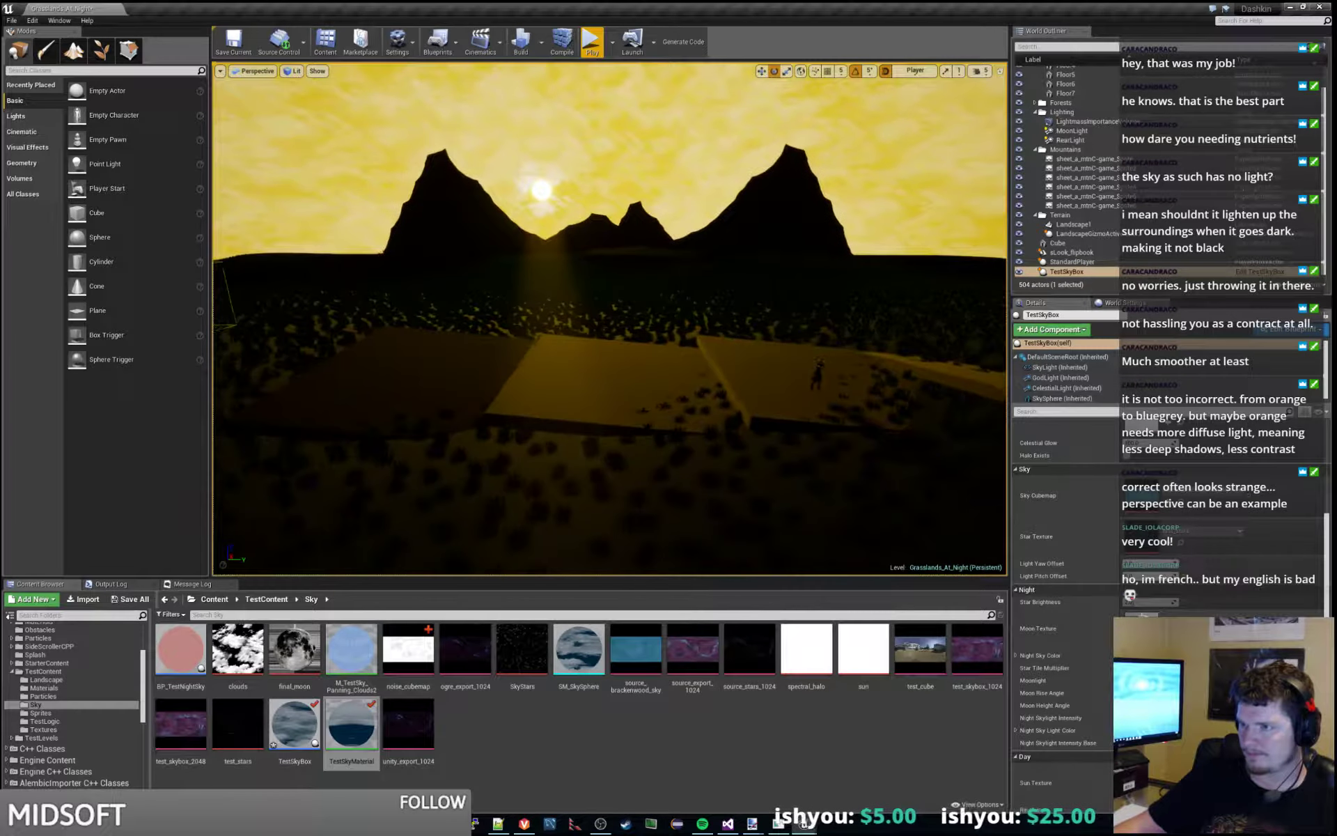
left_click(589, 55)
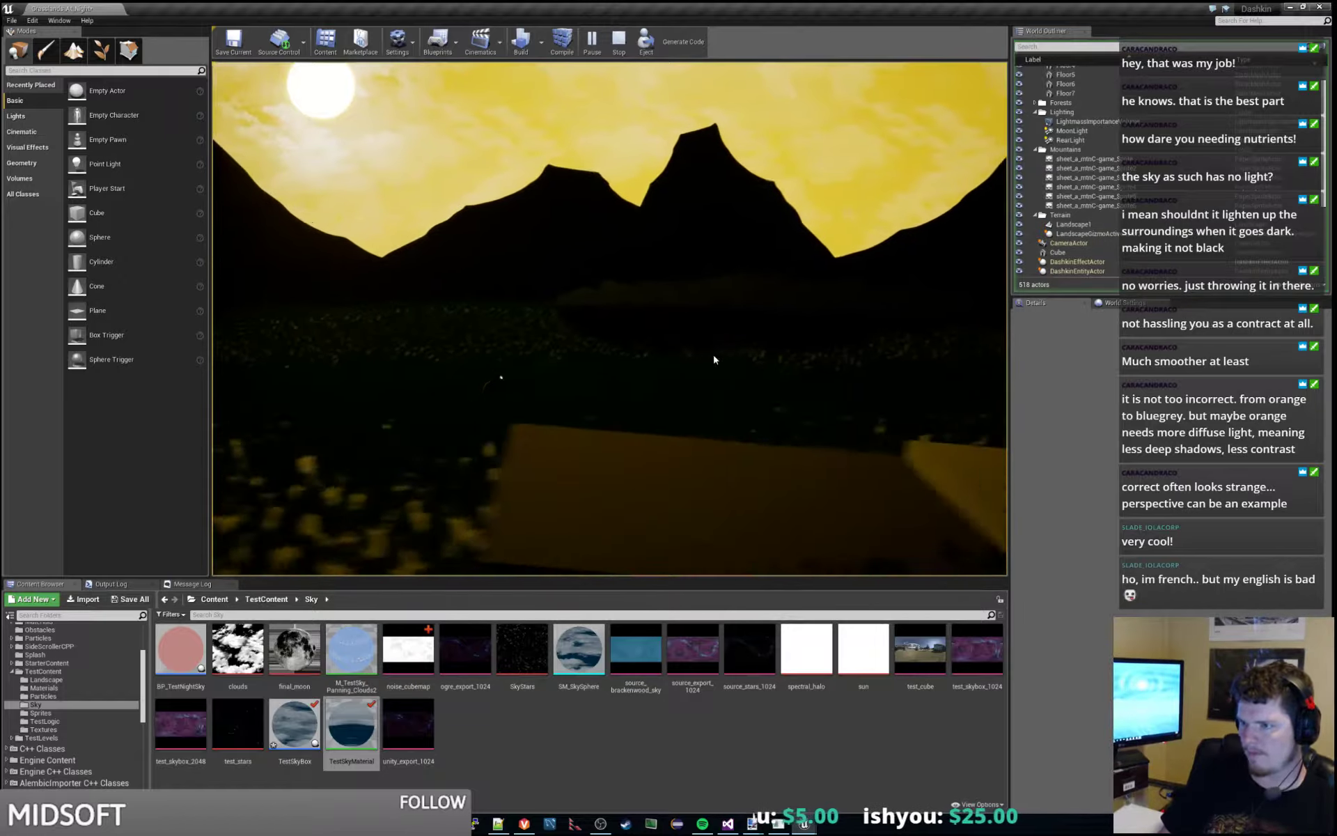
key("Escape")
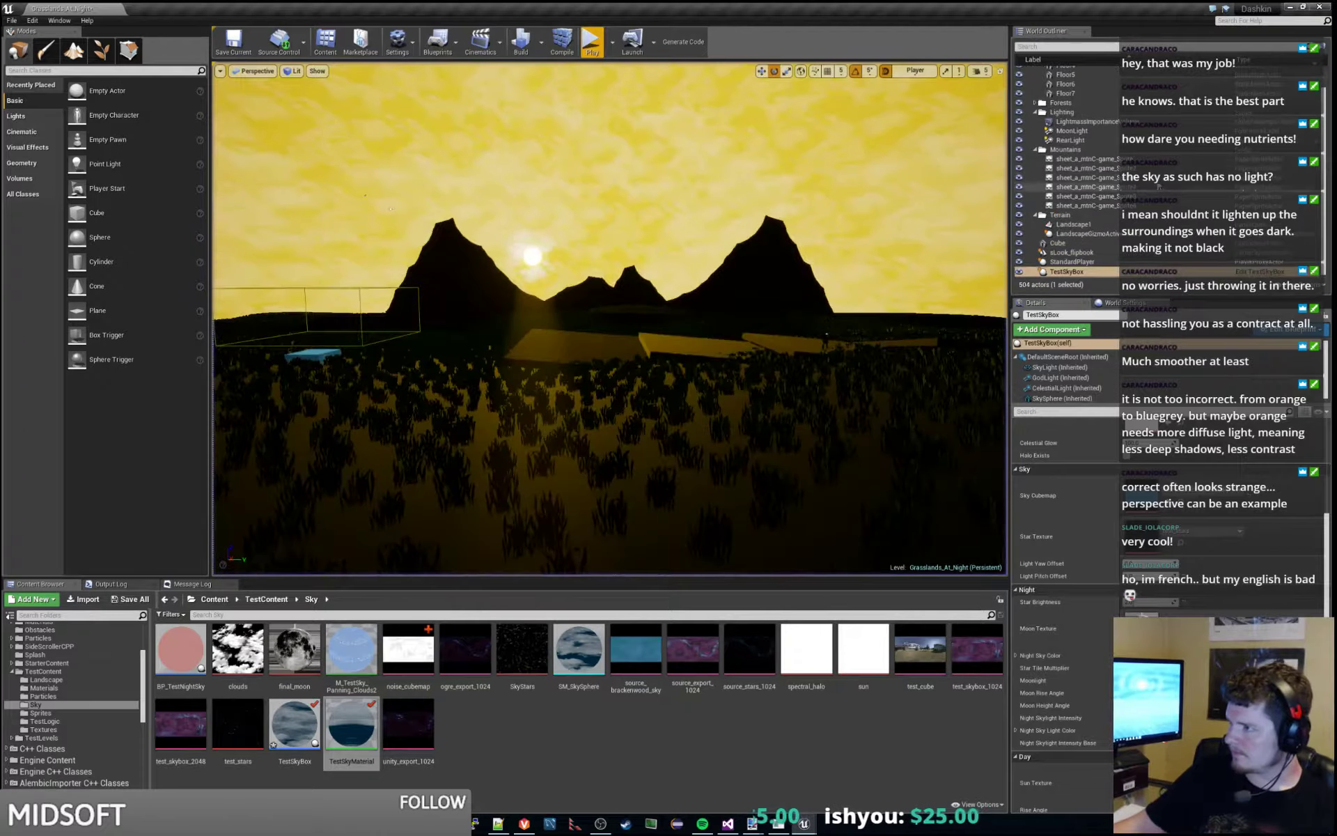
- Enable Affects World on the TestSkyBox's SkyLight component
left_click(1059, 367)
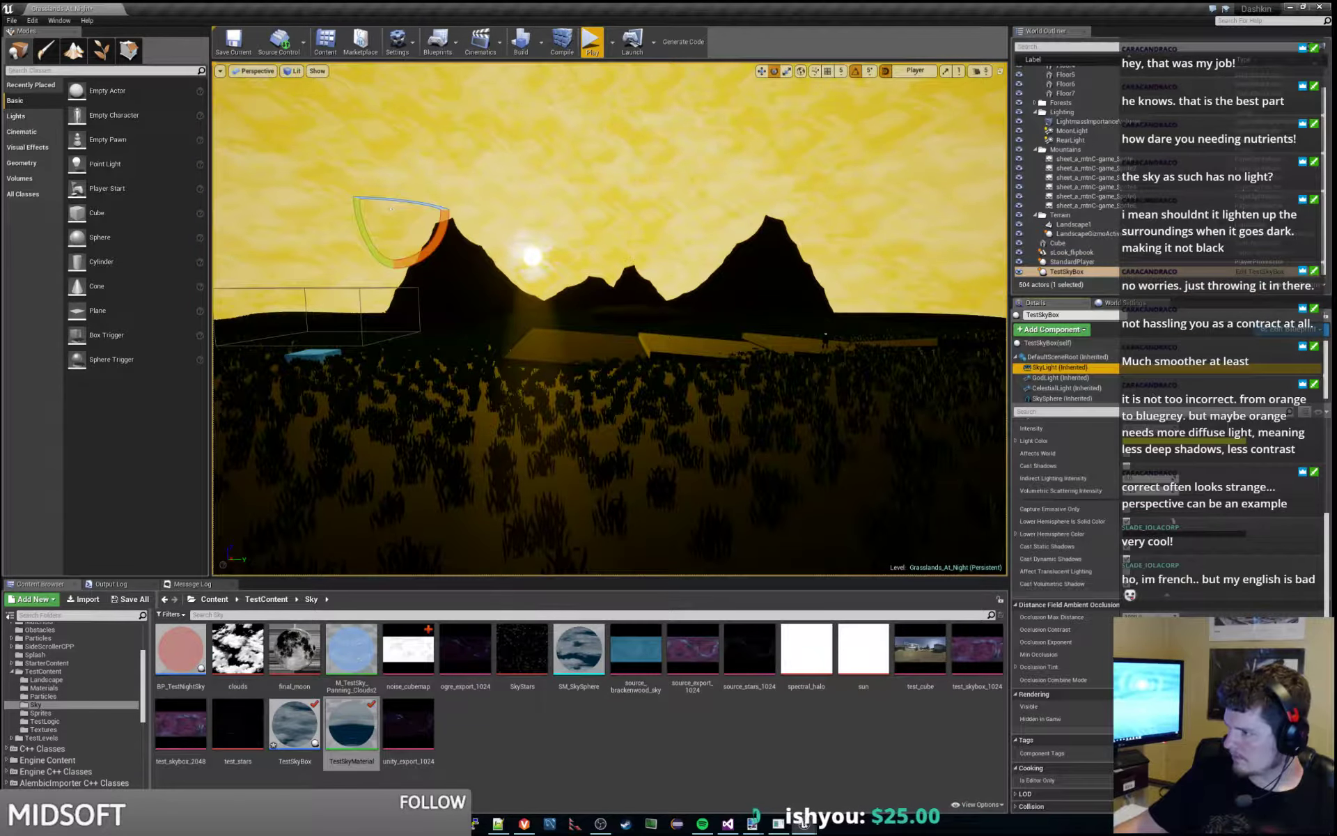
scroll(1141, 561, "up", 3)
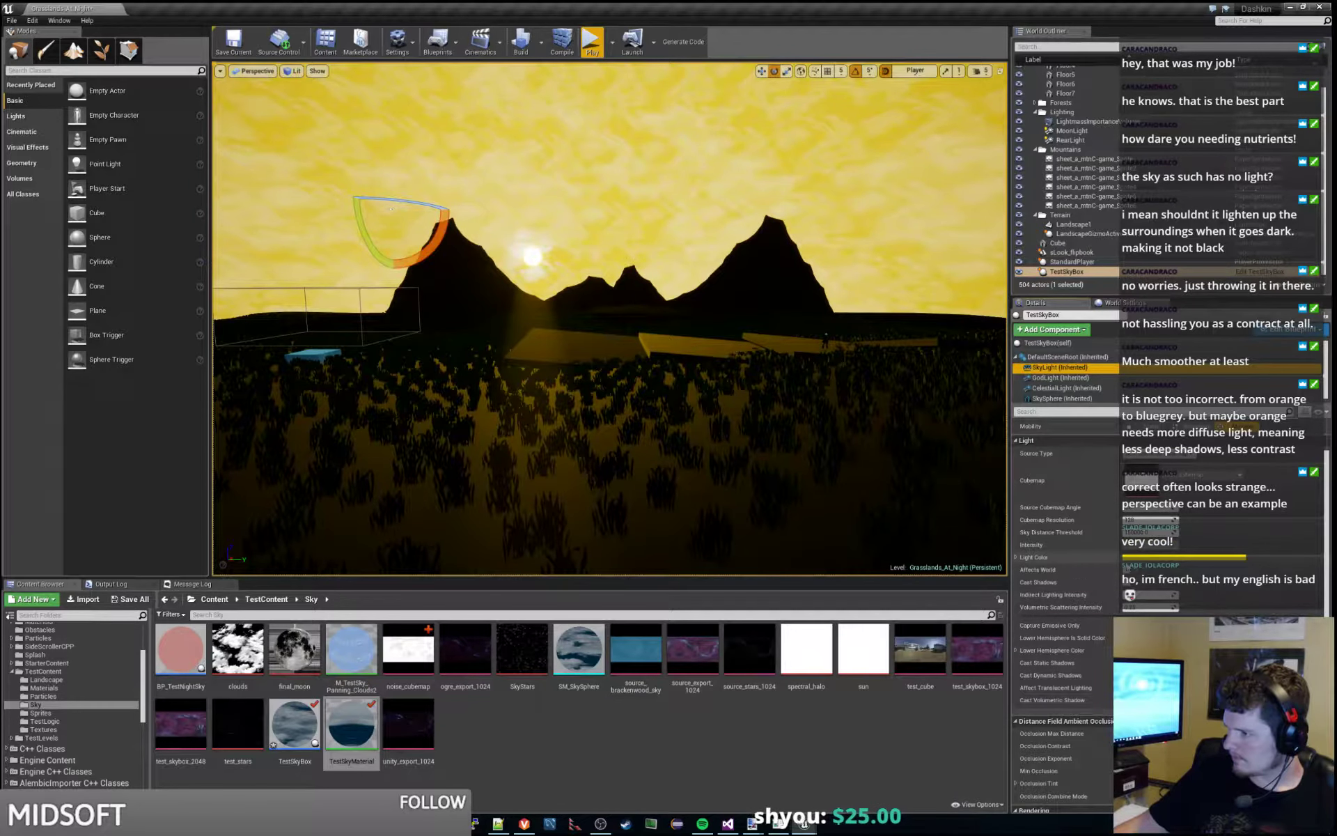
left_click(1126, 570)
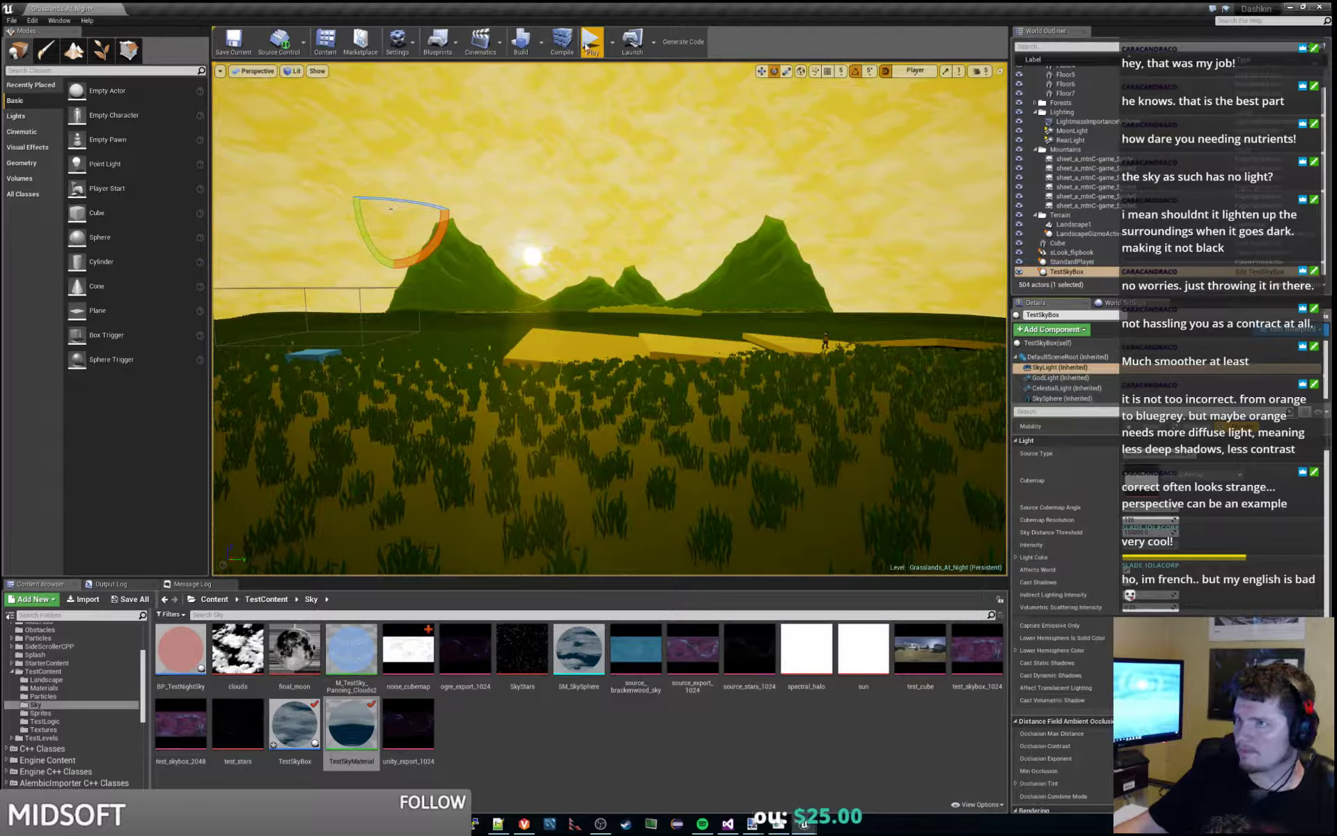
- Playtest the level with the sky light active, running and jumping along the platforms to judge the ambient lighting
left_click(591, 44)
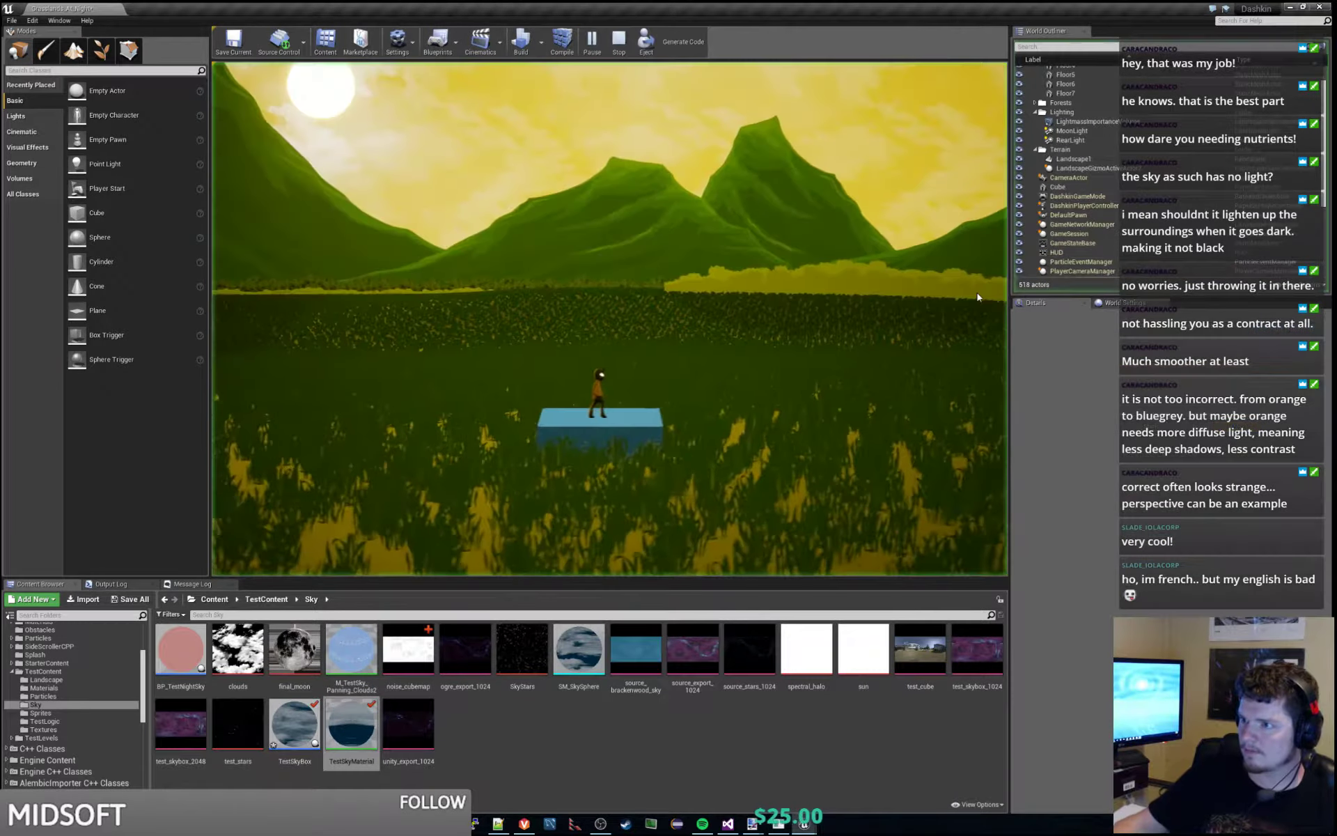
key("d")
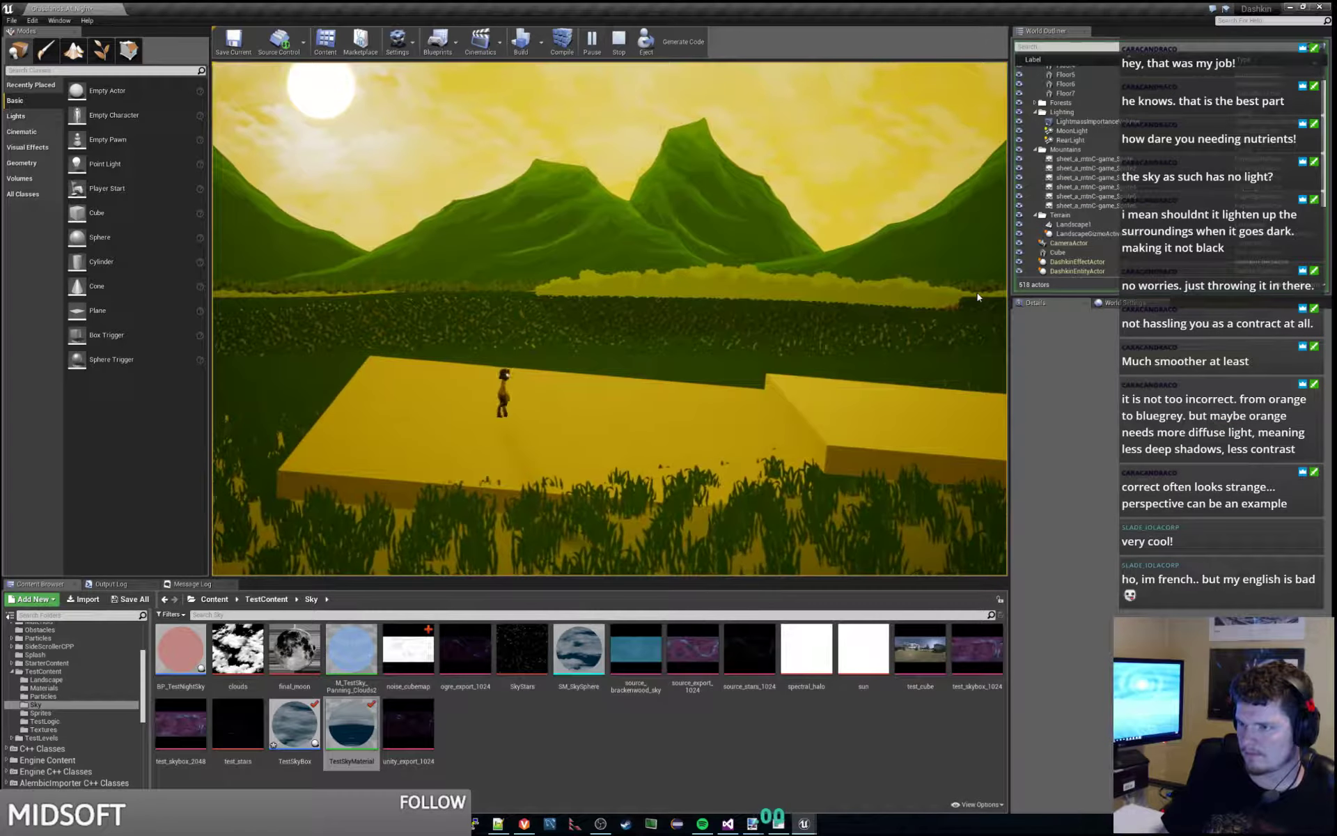
key("d")
key("space")
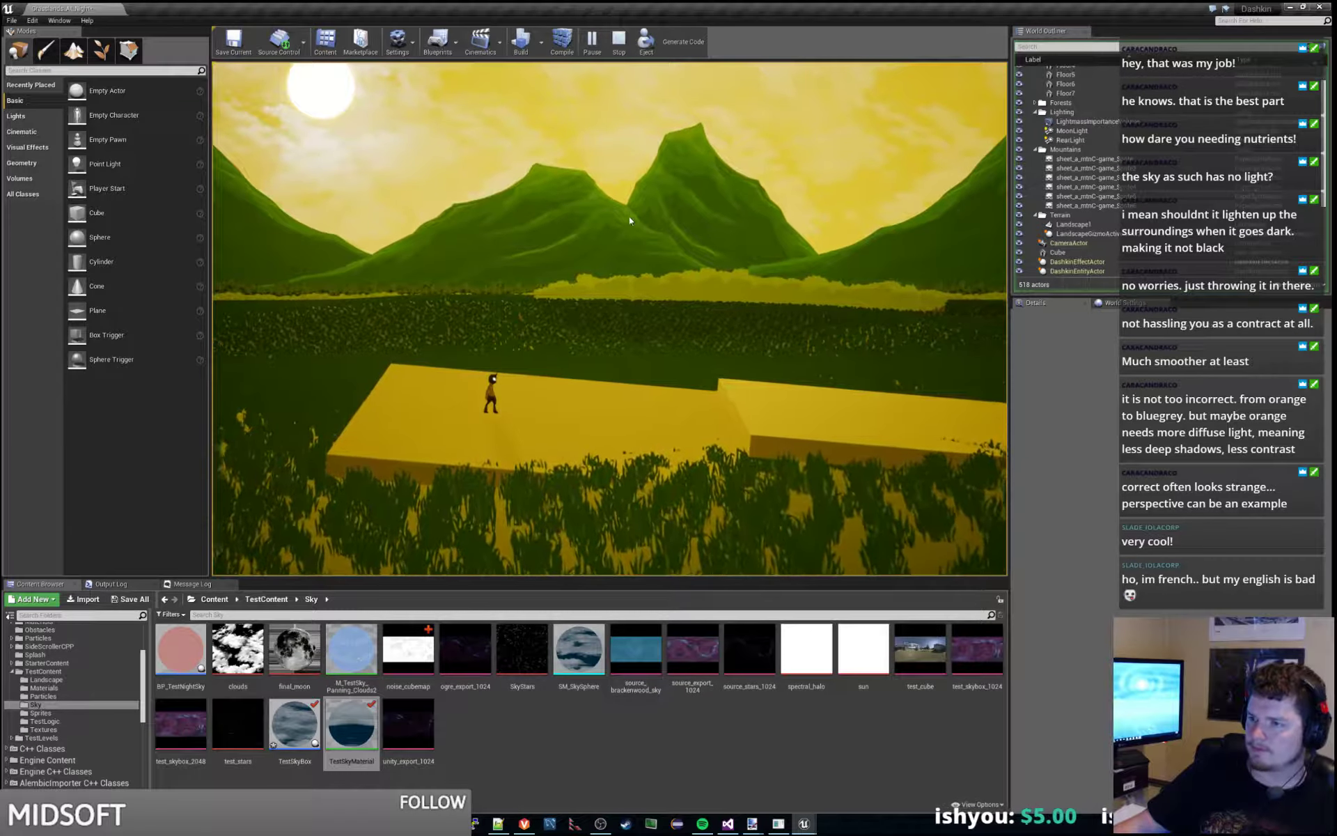
key("Escape")
- Lower the Sunset Sky Light Intensity in the Day settings of TestSkyBox
right_click_drag(666, 277, 673, 297)
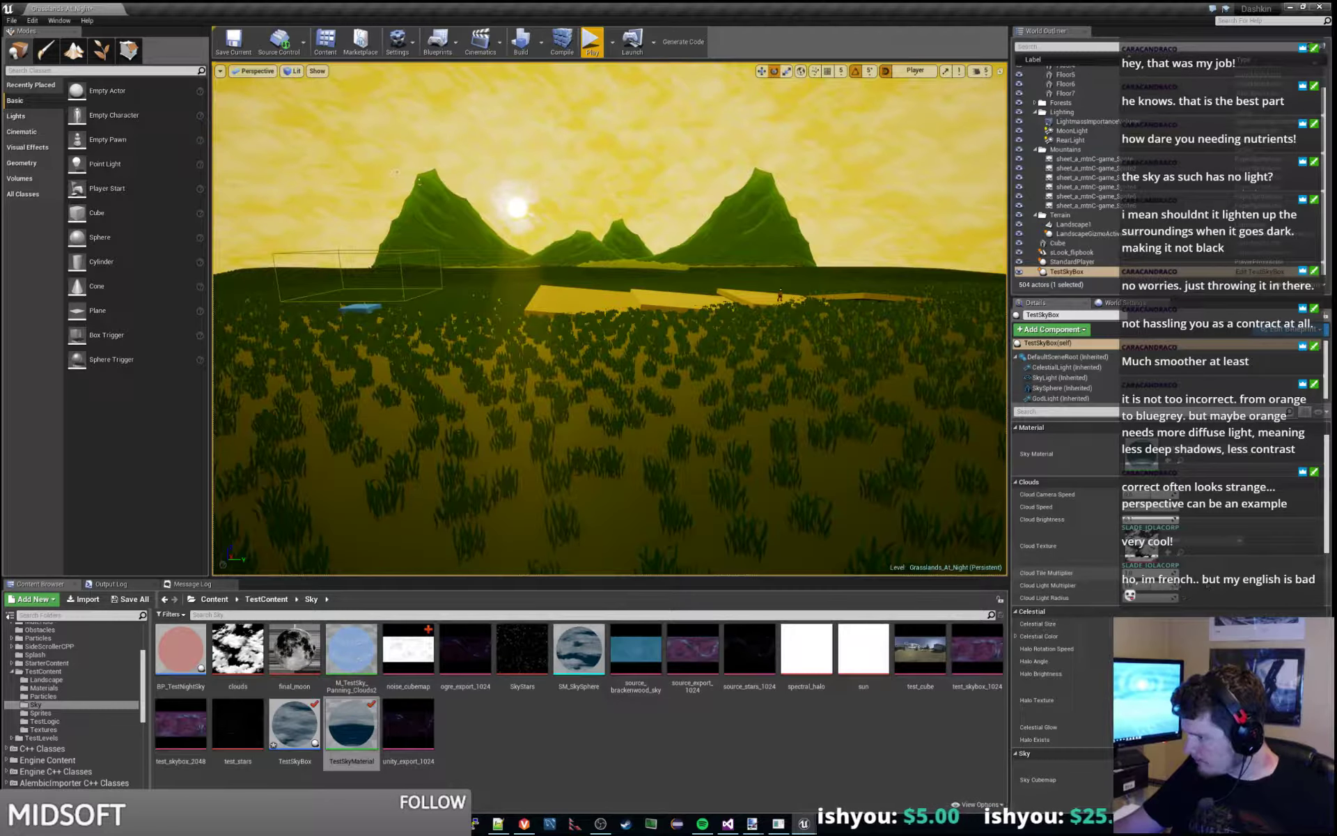
scroll(1278, 598, "down", 10)
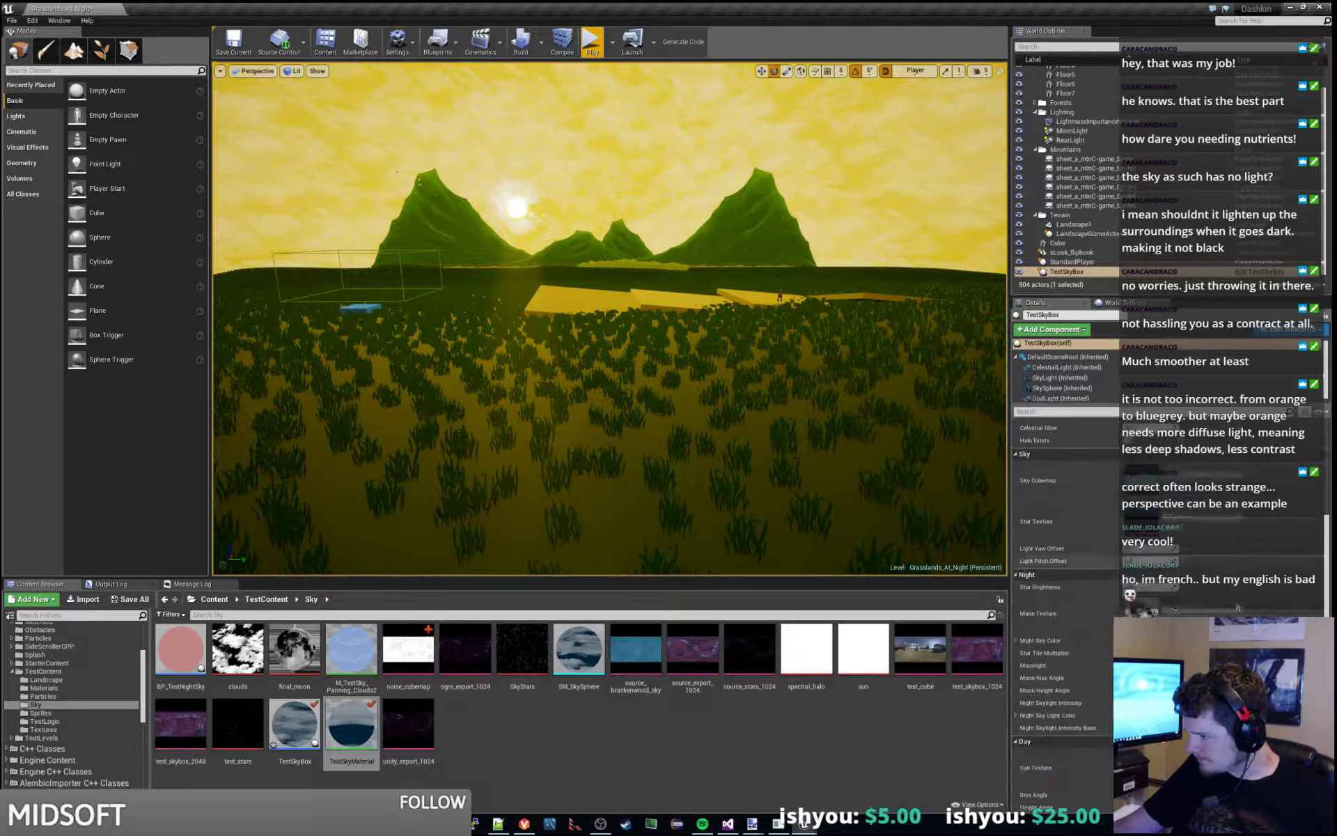
scroll(1236, 605, "down", 4)
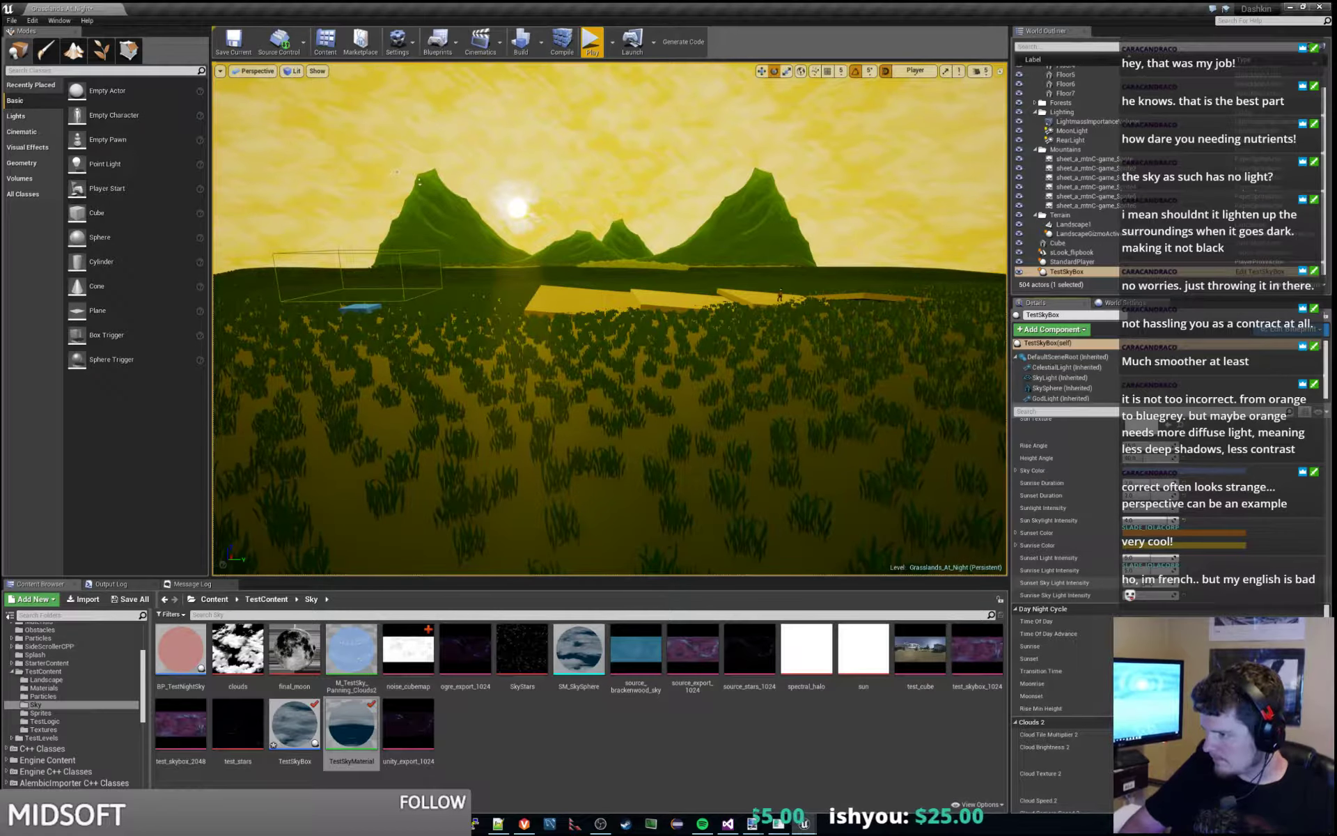
key("Return")
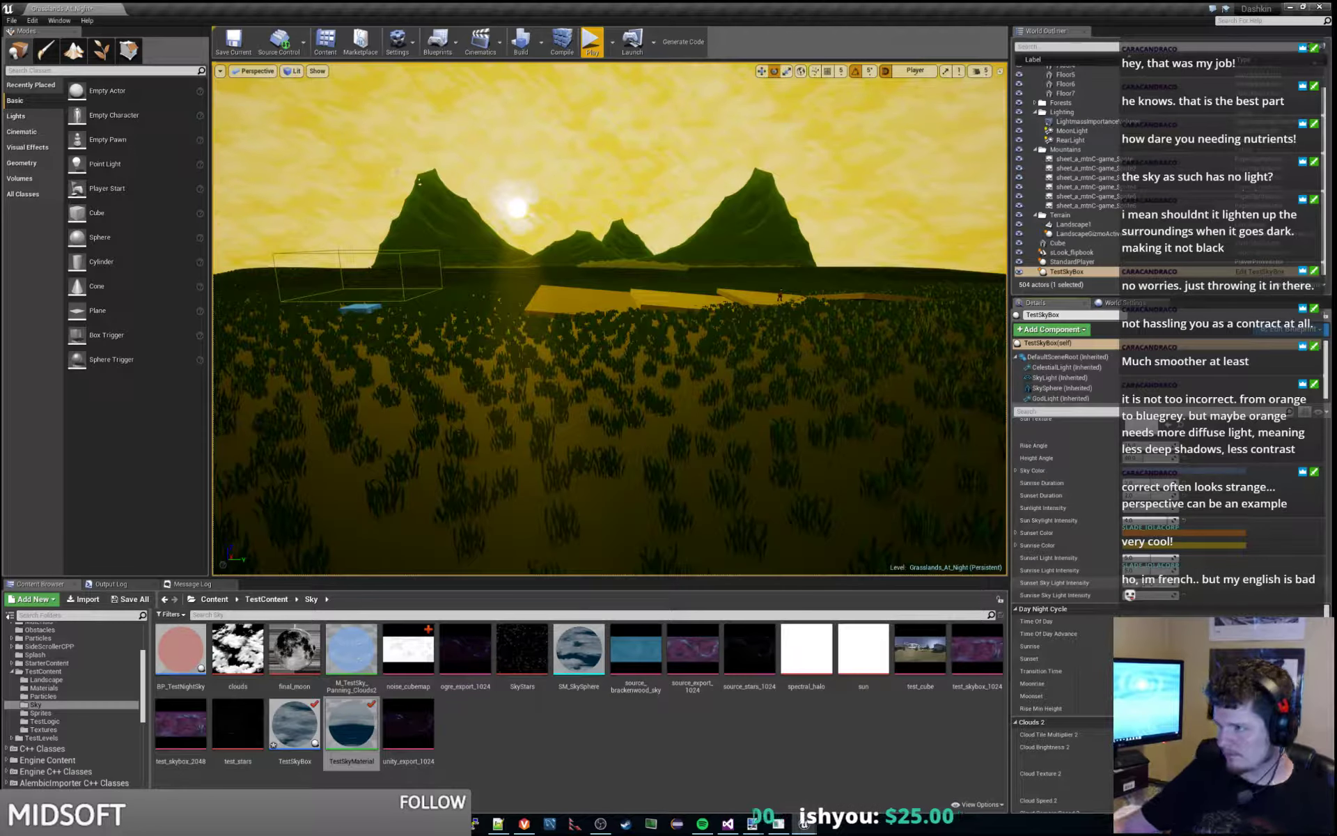
- Review the light settings of the SkyLight and CelestialLight components of TestSkyBox
left_click(1095, 377)
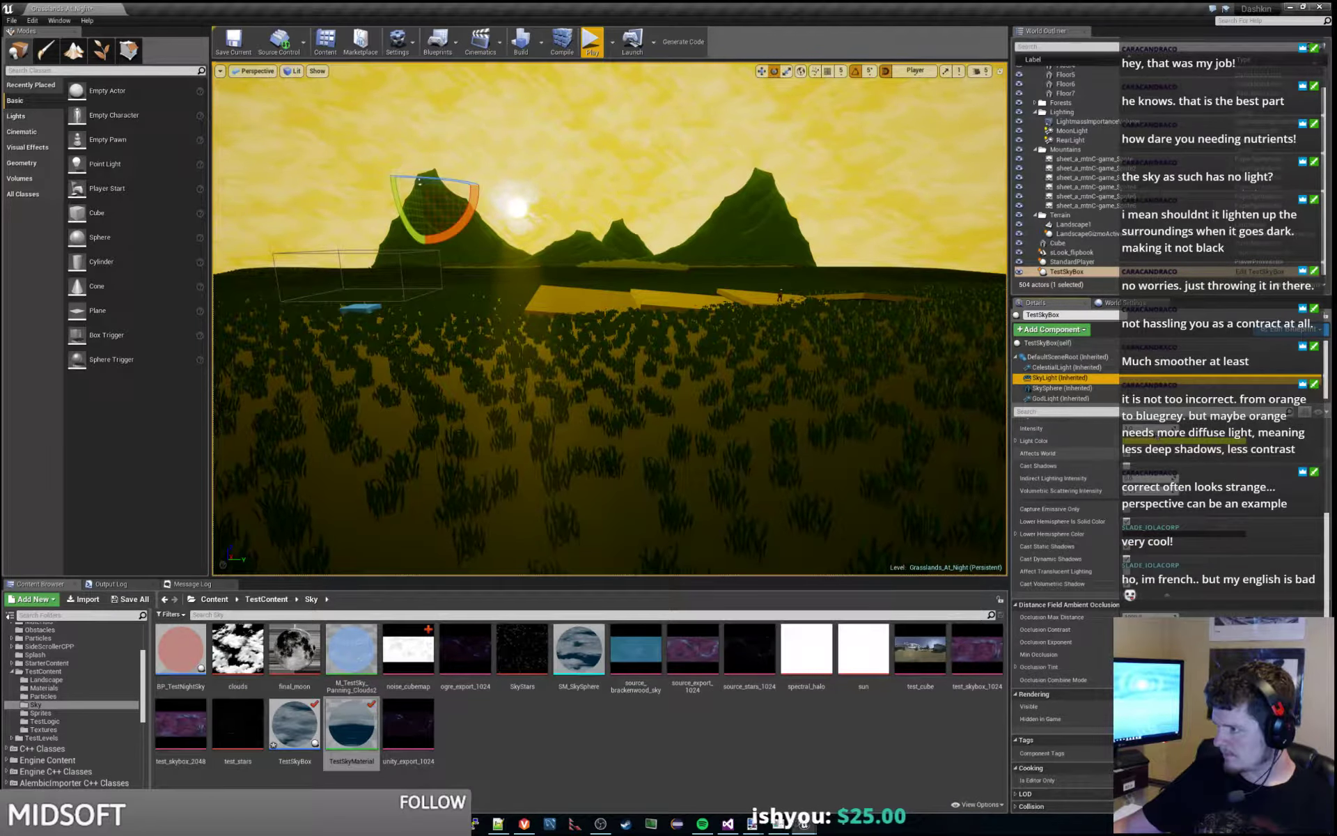
scroll(1114, 446, "up", 3)
left_click(1097, 367)
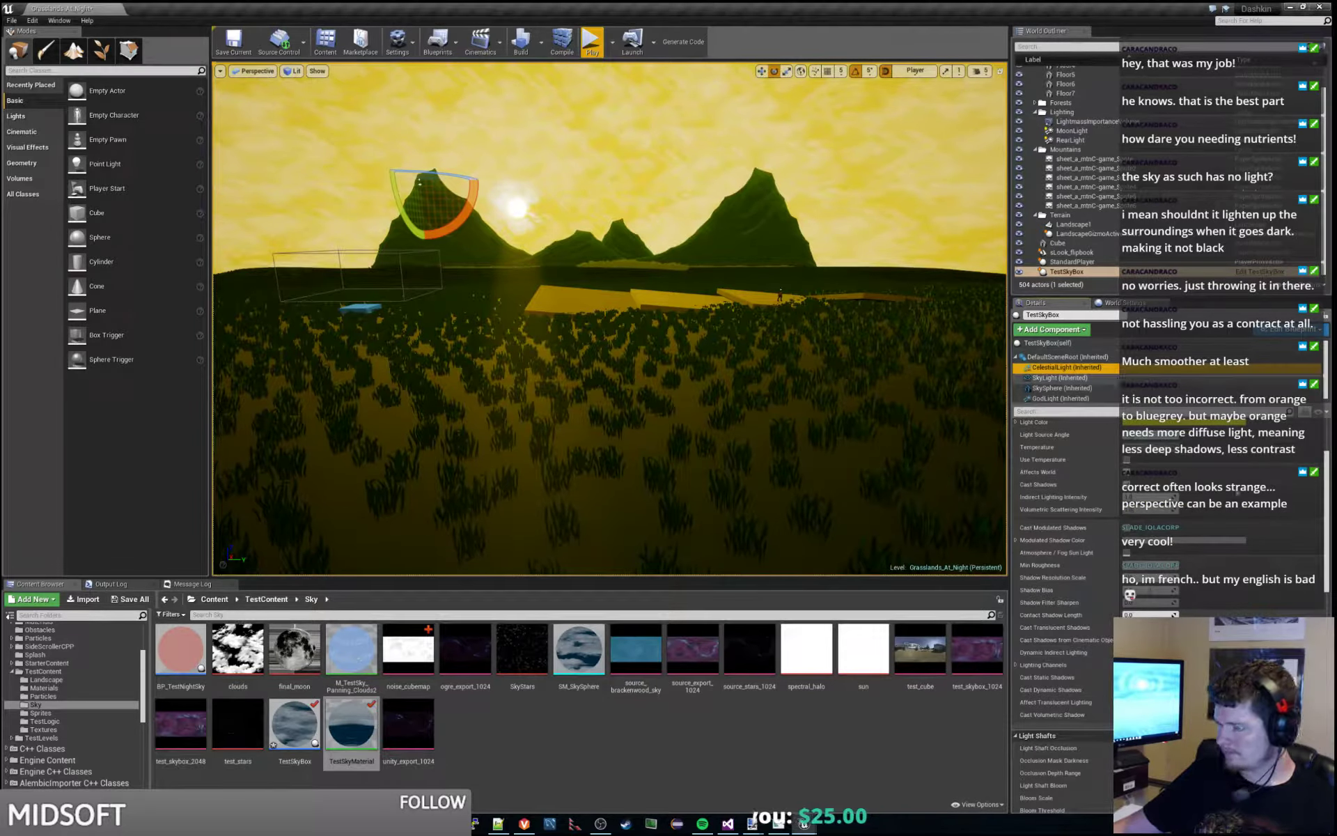
scroll(1212, 533, "down", 5)
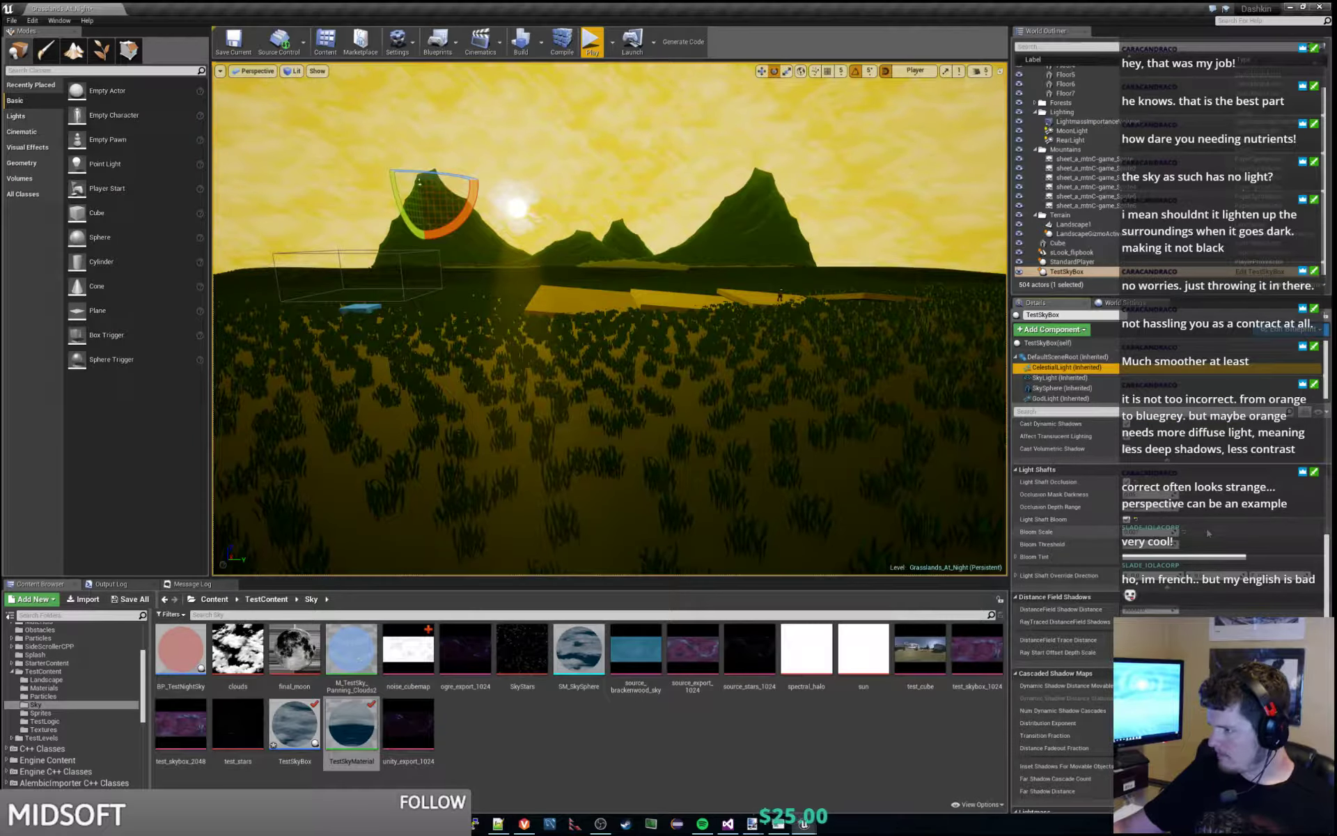
- Playtest the level, running and jumping between the blue cube and the platforms to judge the sunset lighting
left_click(592, 42)
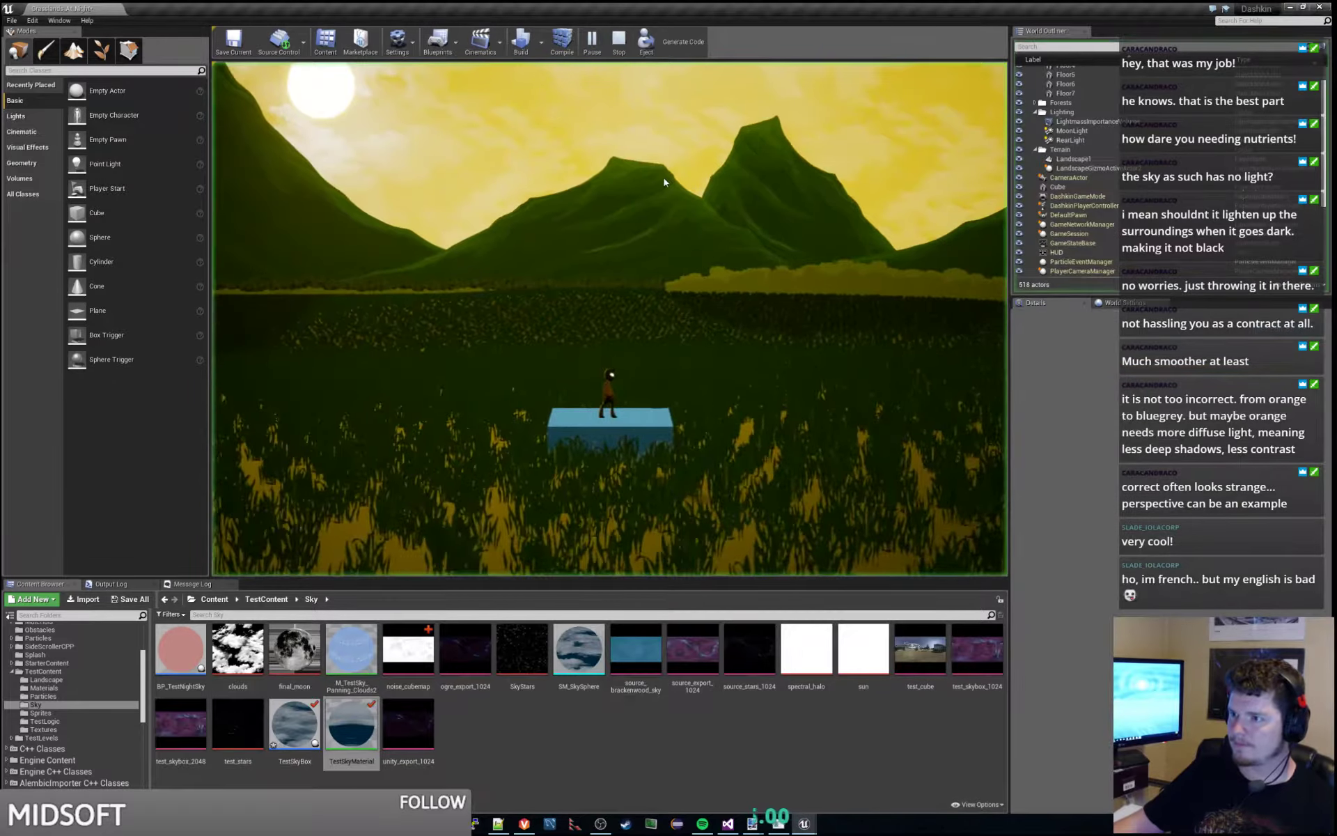
key("d")
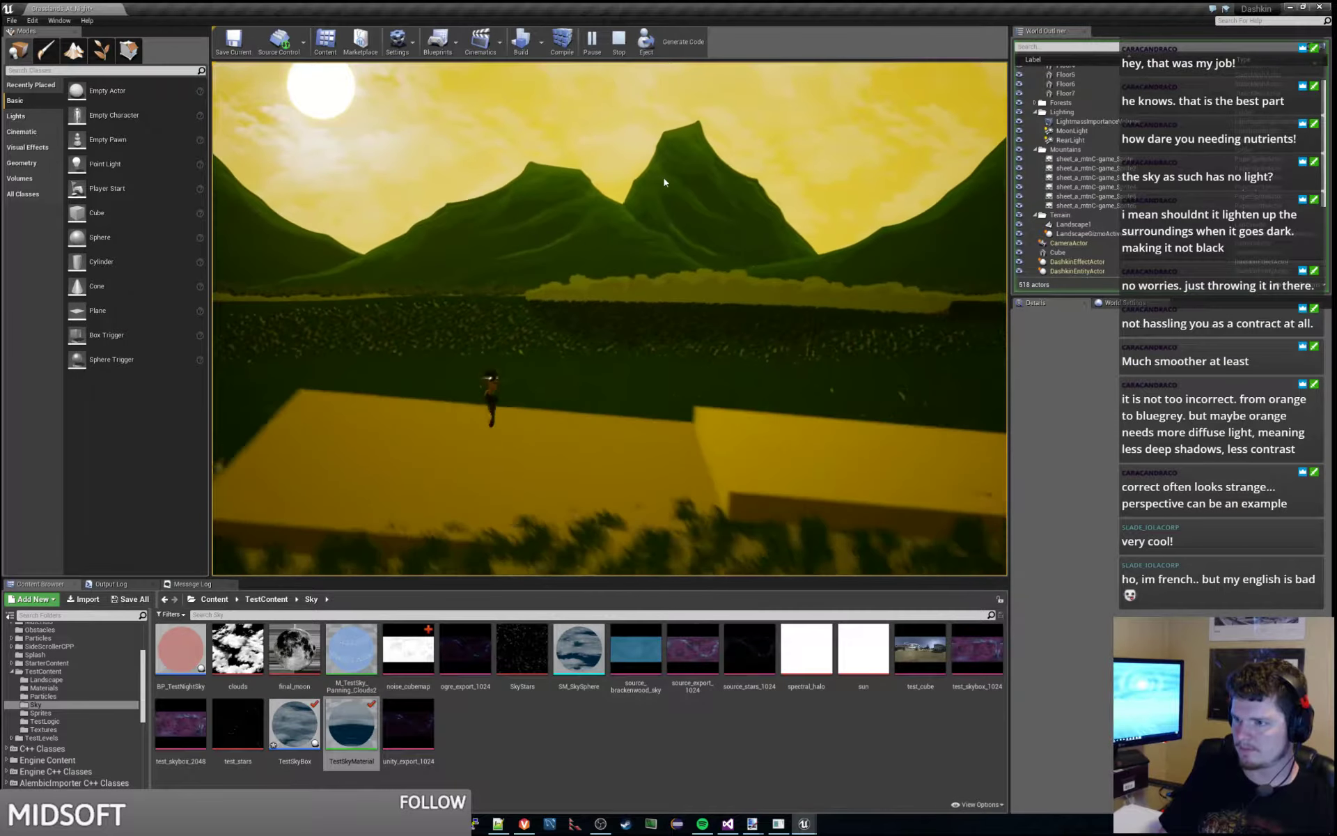
key("a")
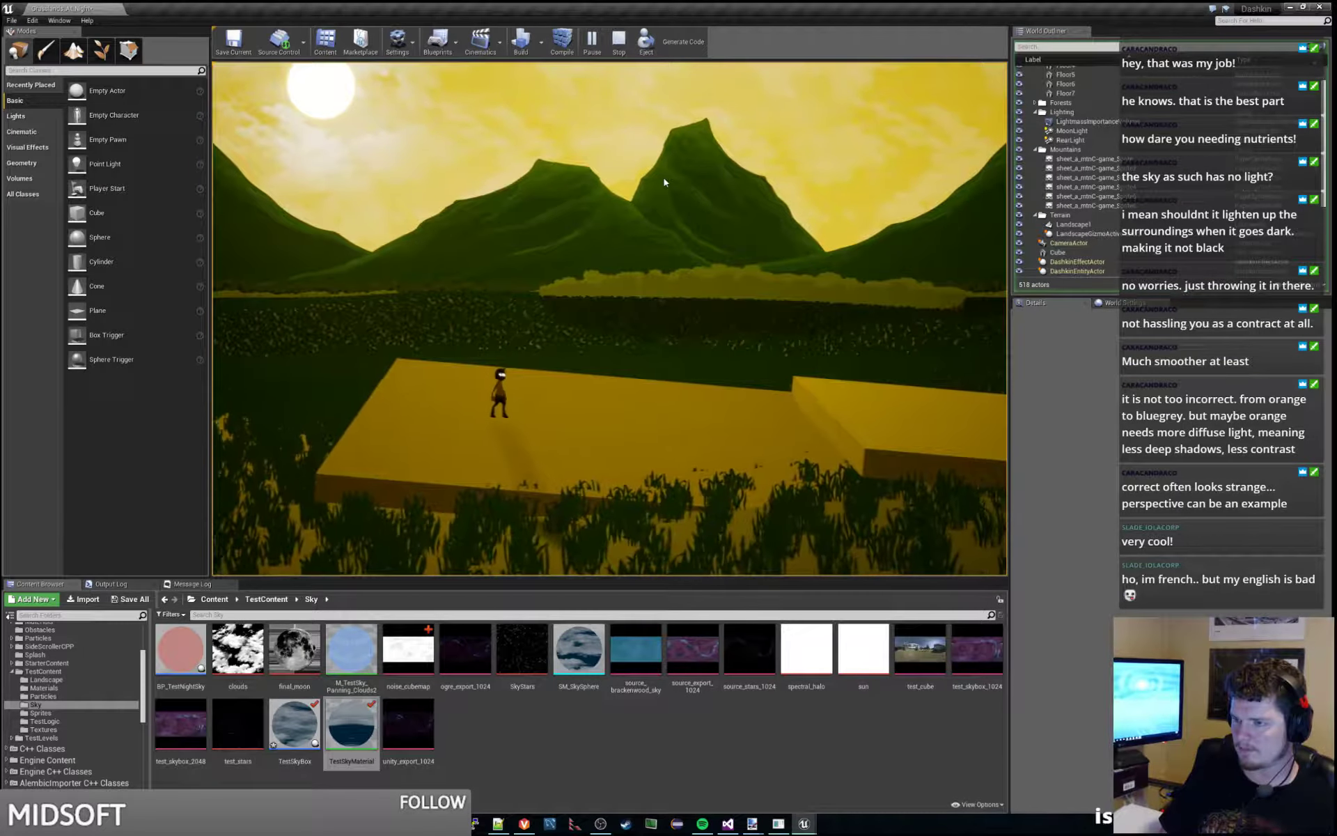
key("d")
key("space")
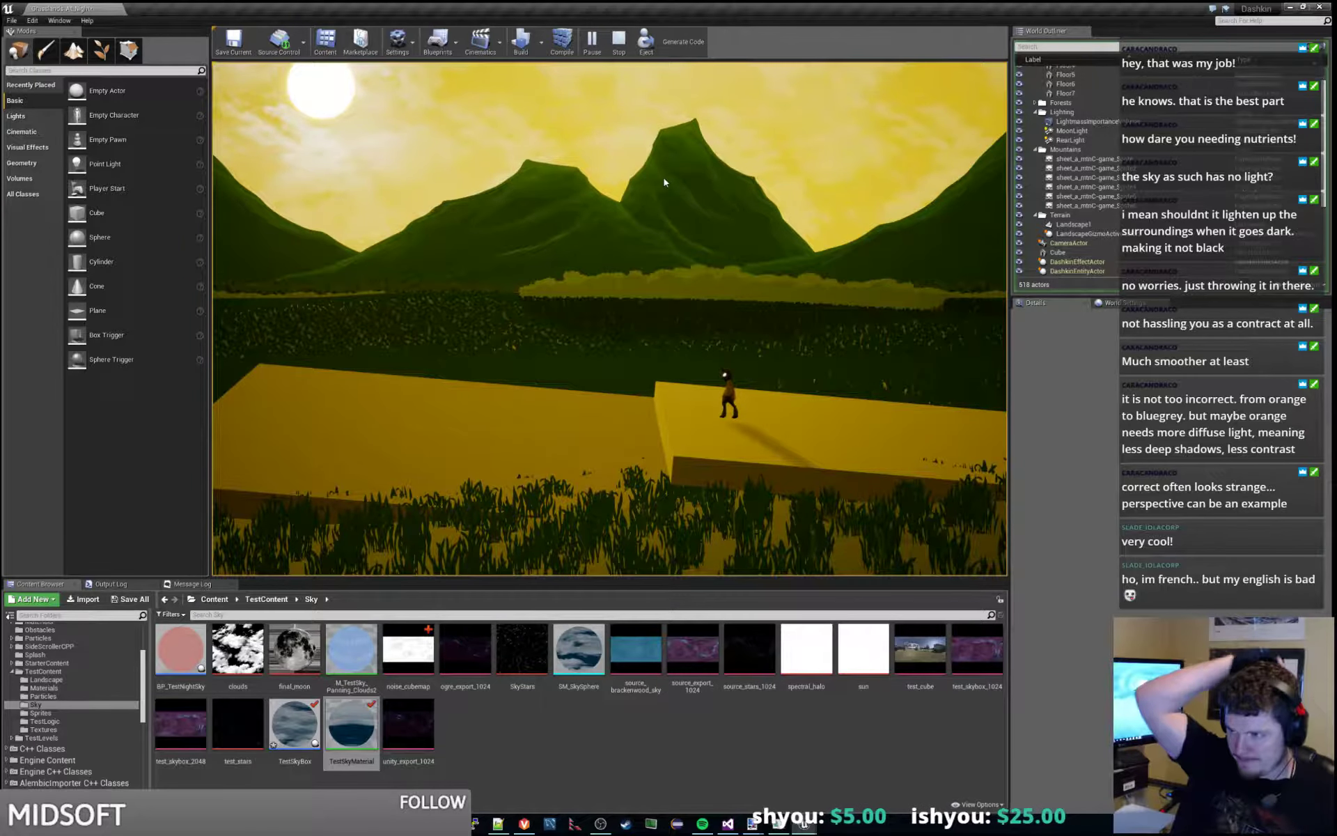
key("Escape")
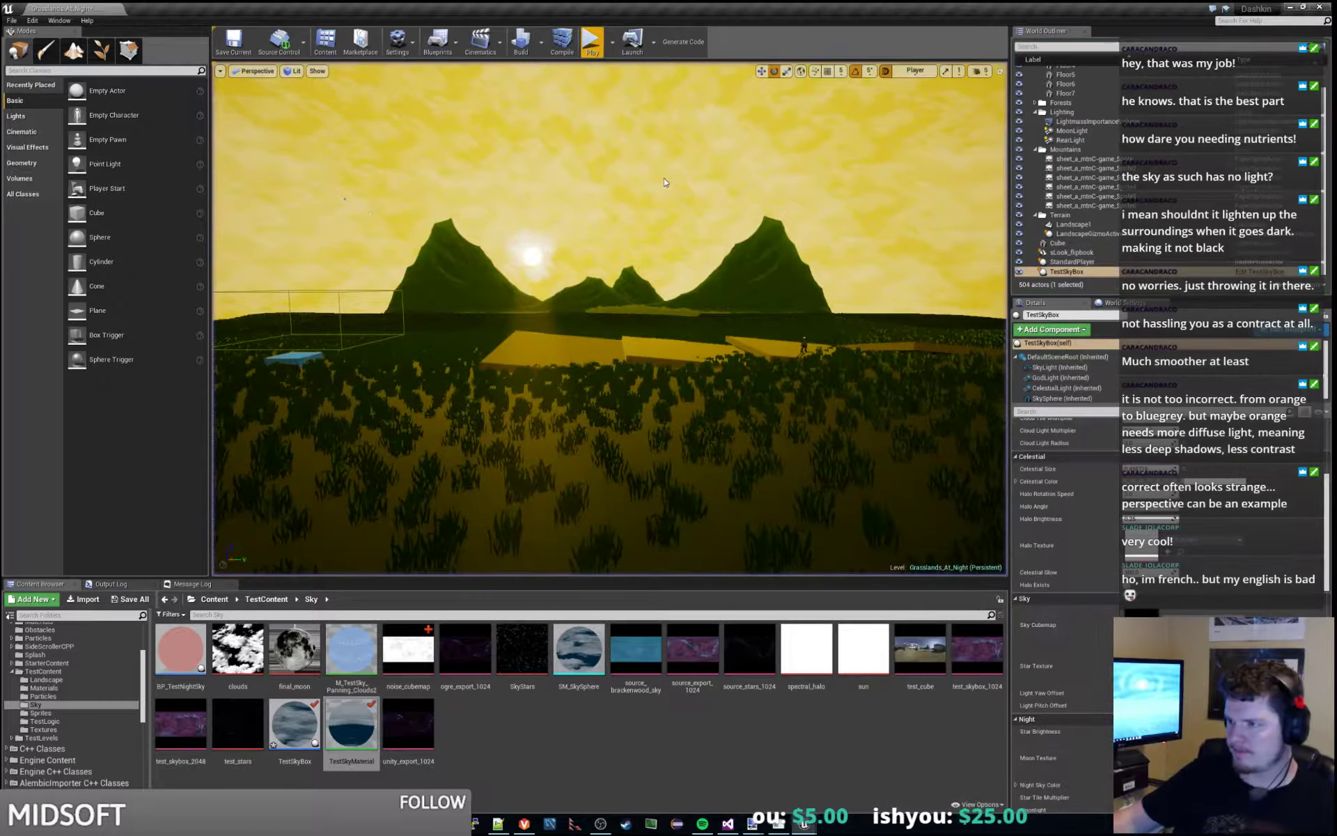
- Inspect the platforms and player up close in the level view and bring up TestSkyBox's Day Night Cycle settings
key("w")
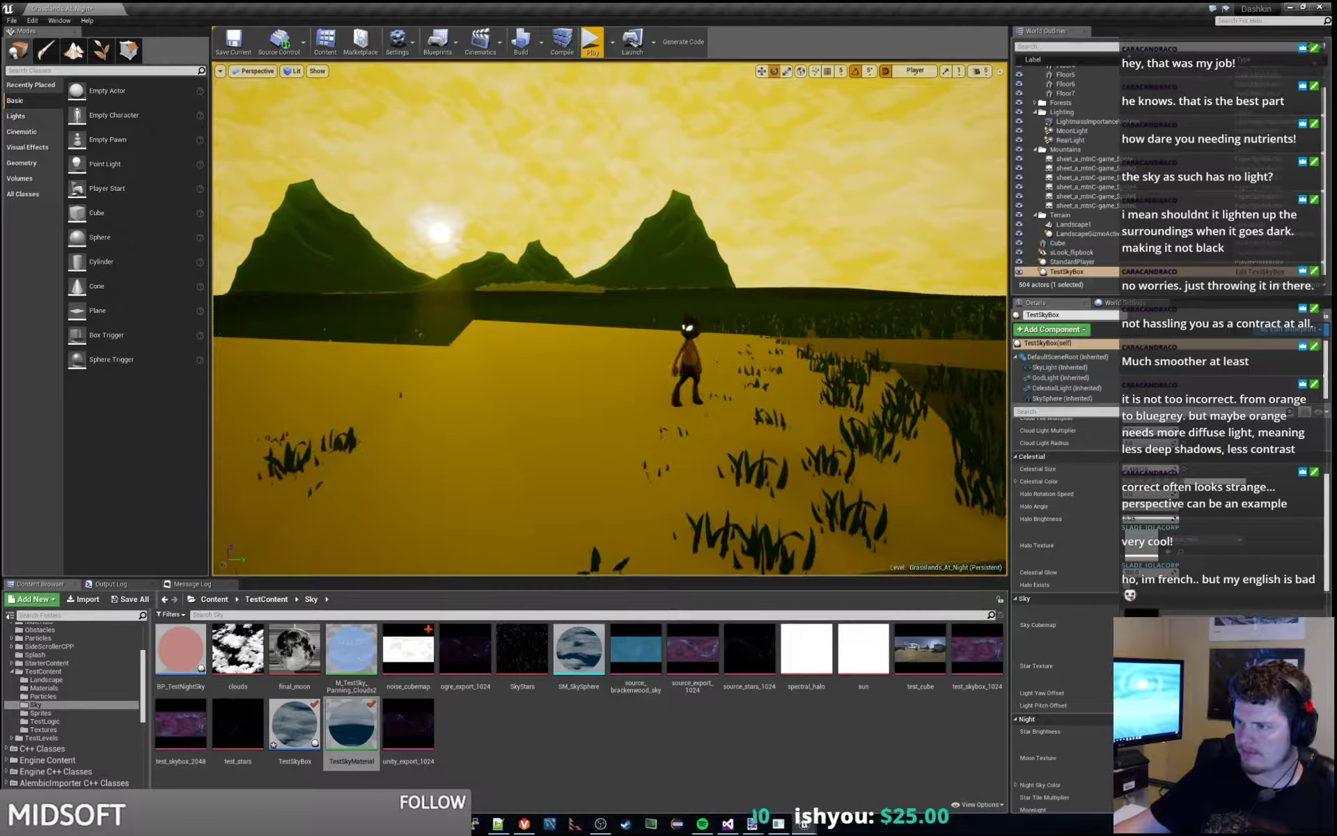
key("a")
key("s")
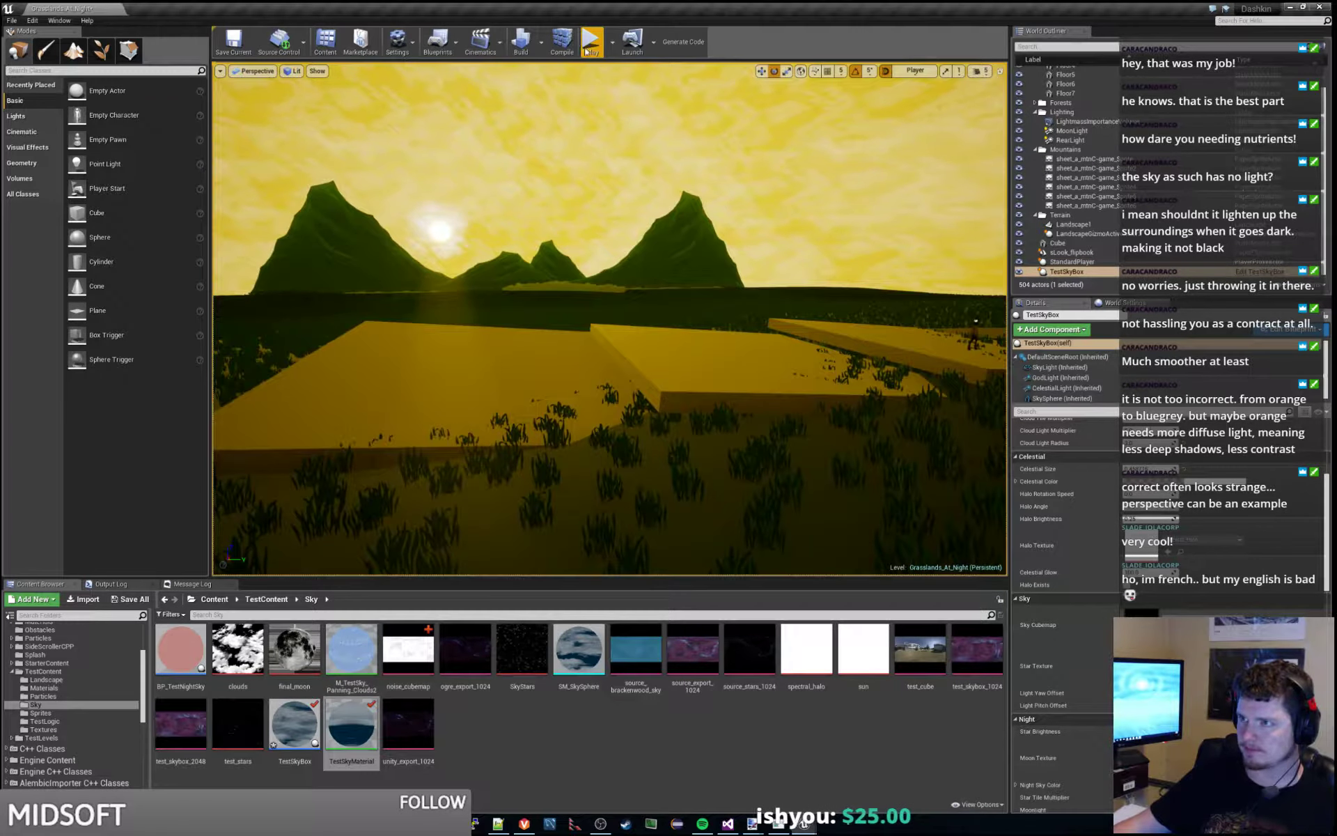
scroll(1063, 592, "down", 10)
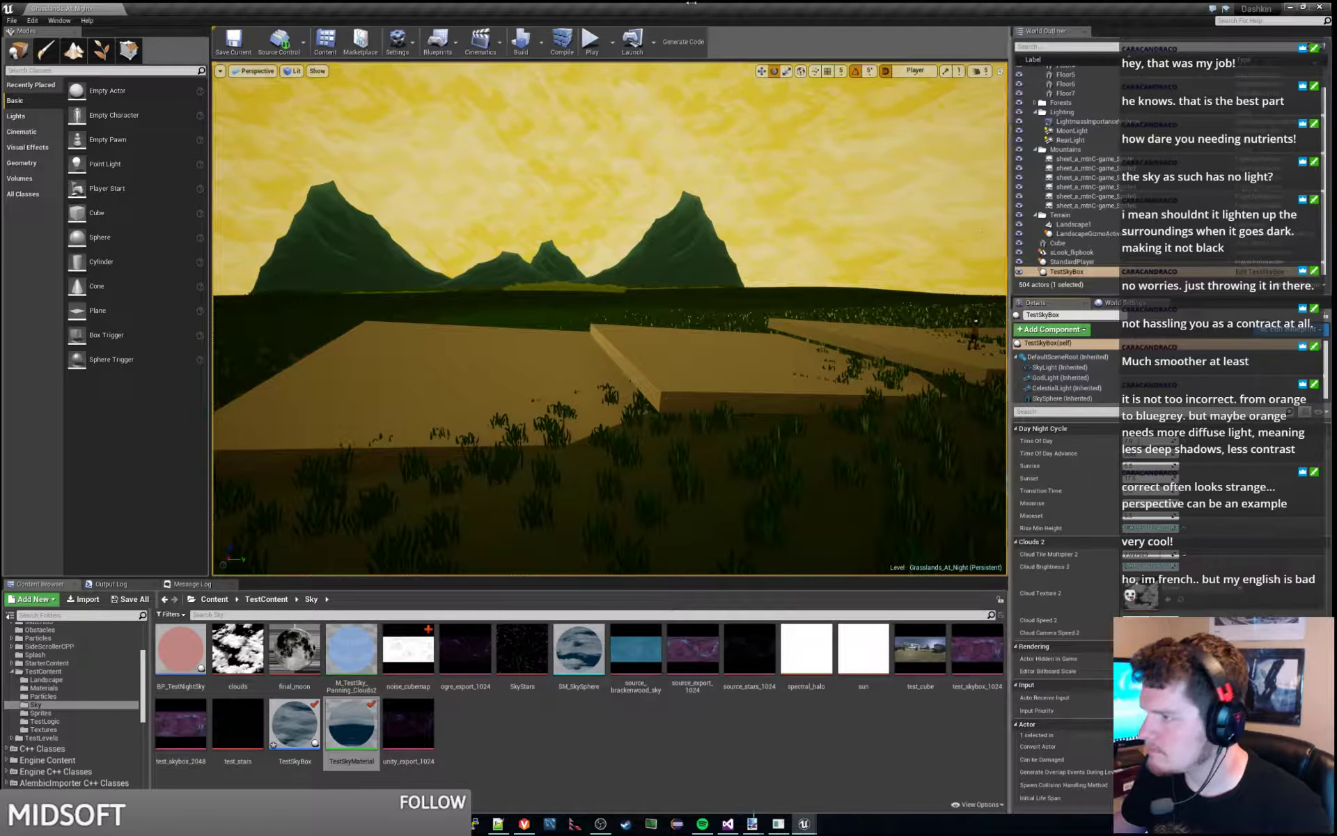
- Playtest the level with the sun lower, running and jumping between the first platform and the blue cube to compare the shading
left_click(590, 42)
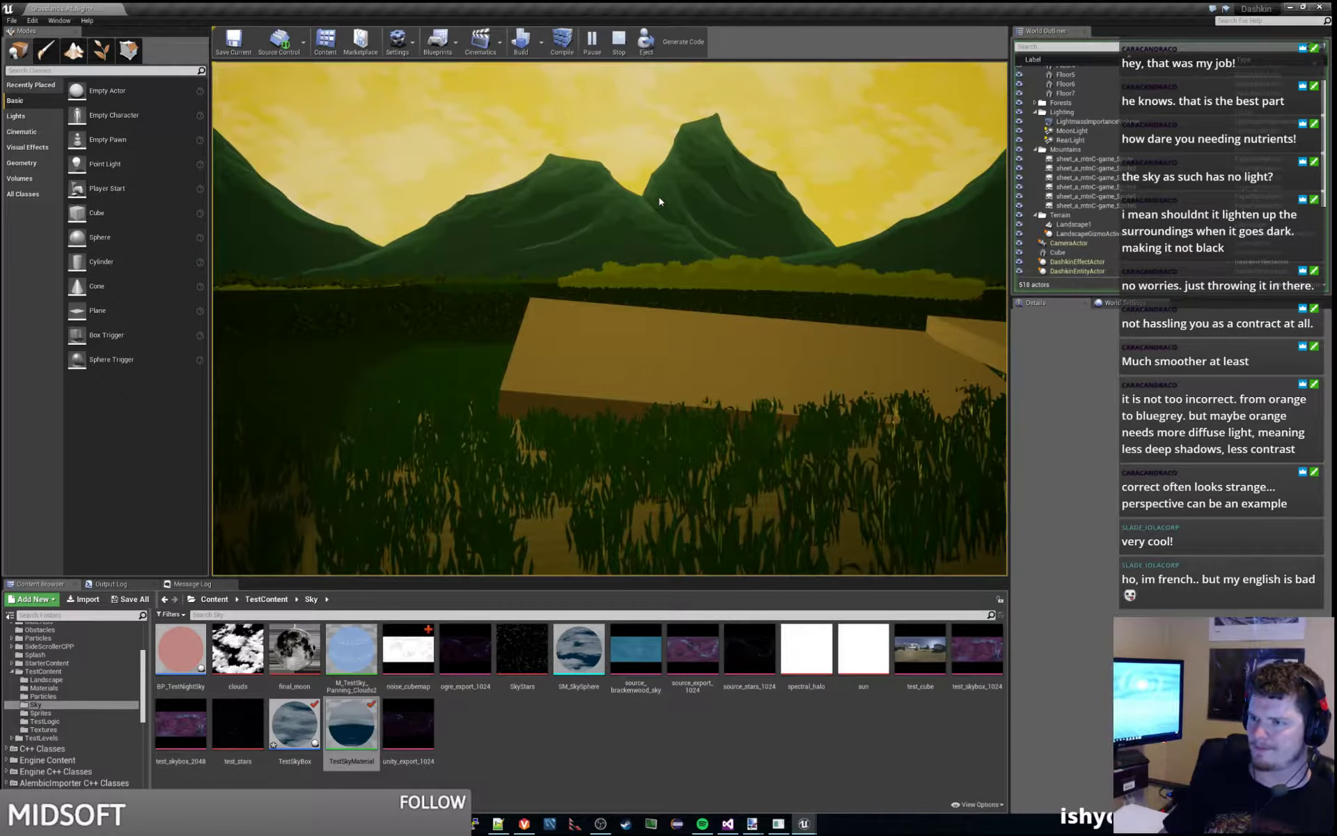
key("a")
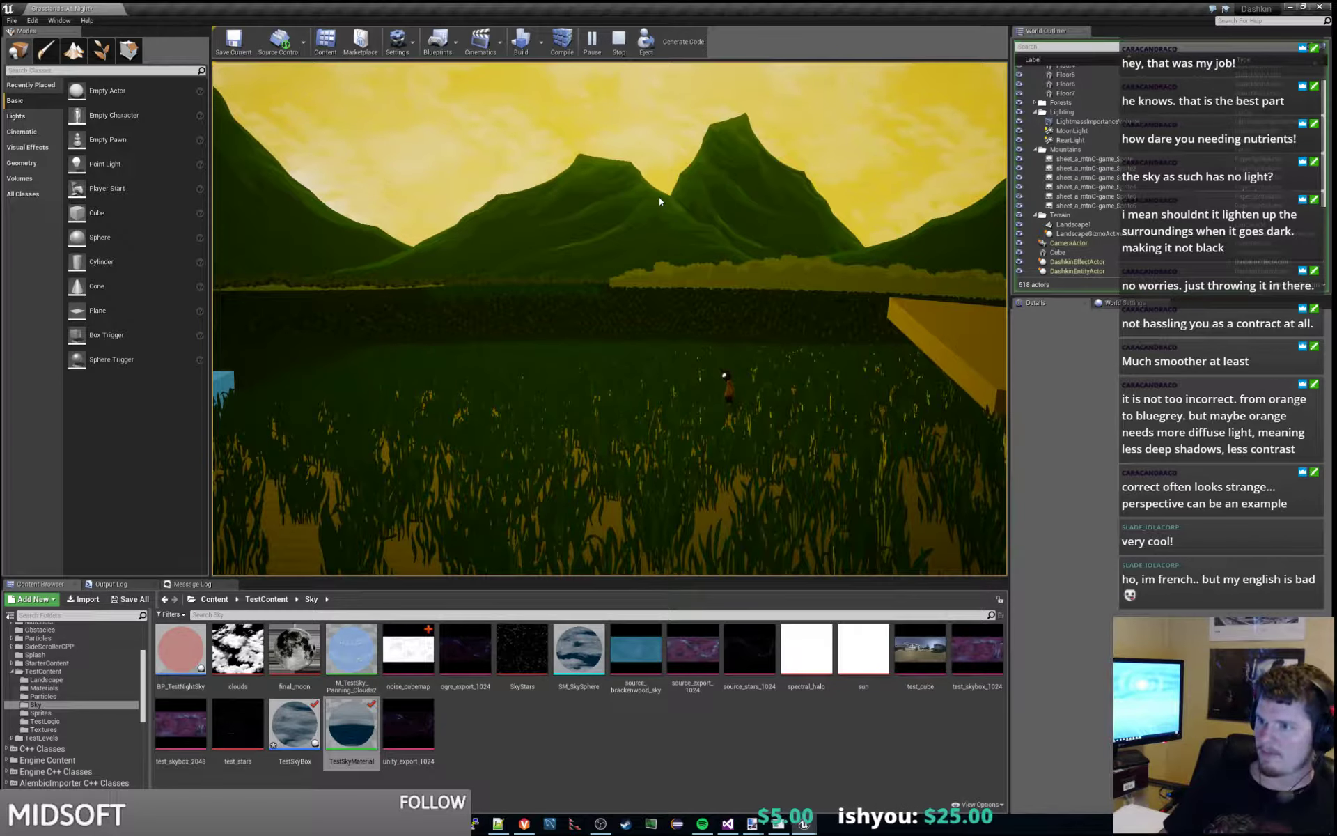
key("Left")
key("Right")
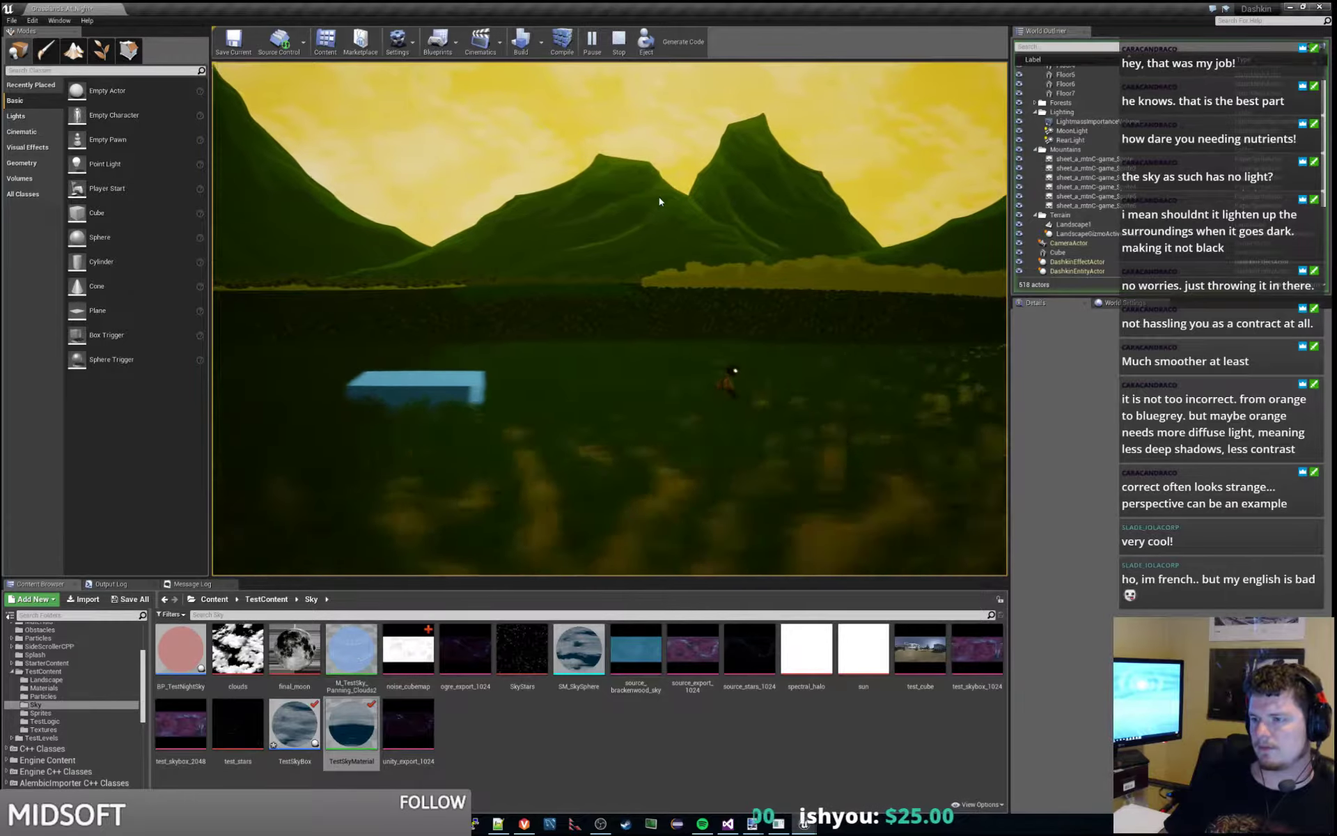
key("space")
key("Left")
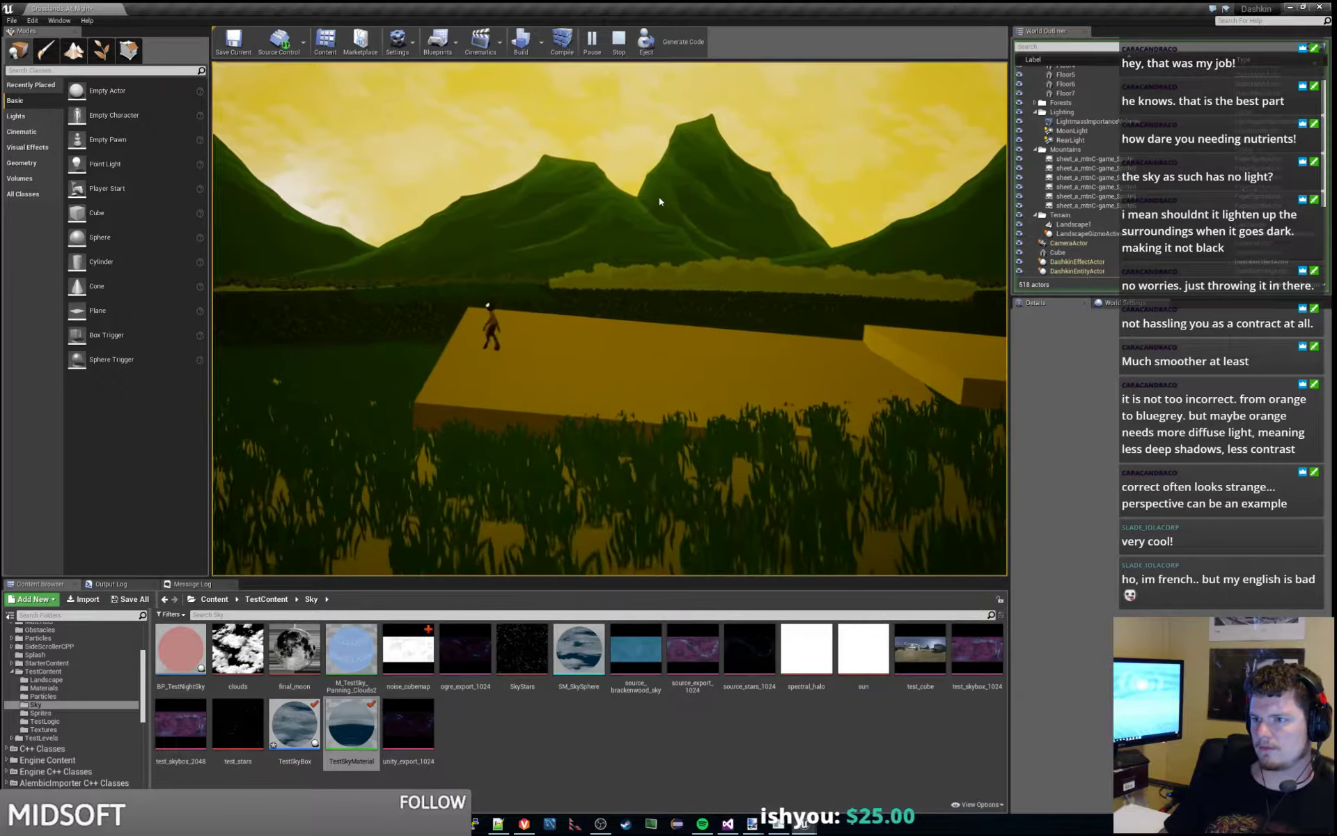
key("Left")
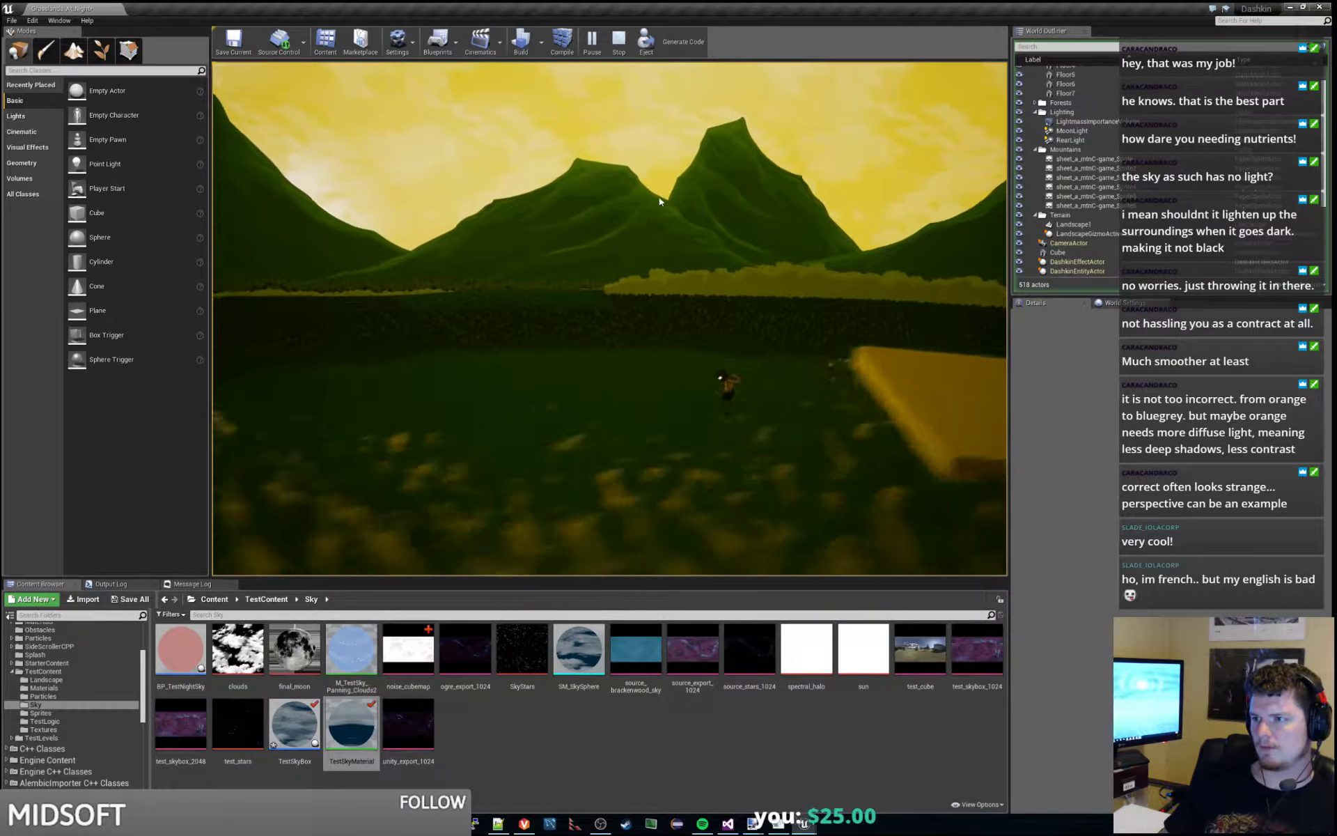
key("Right")
key("space")
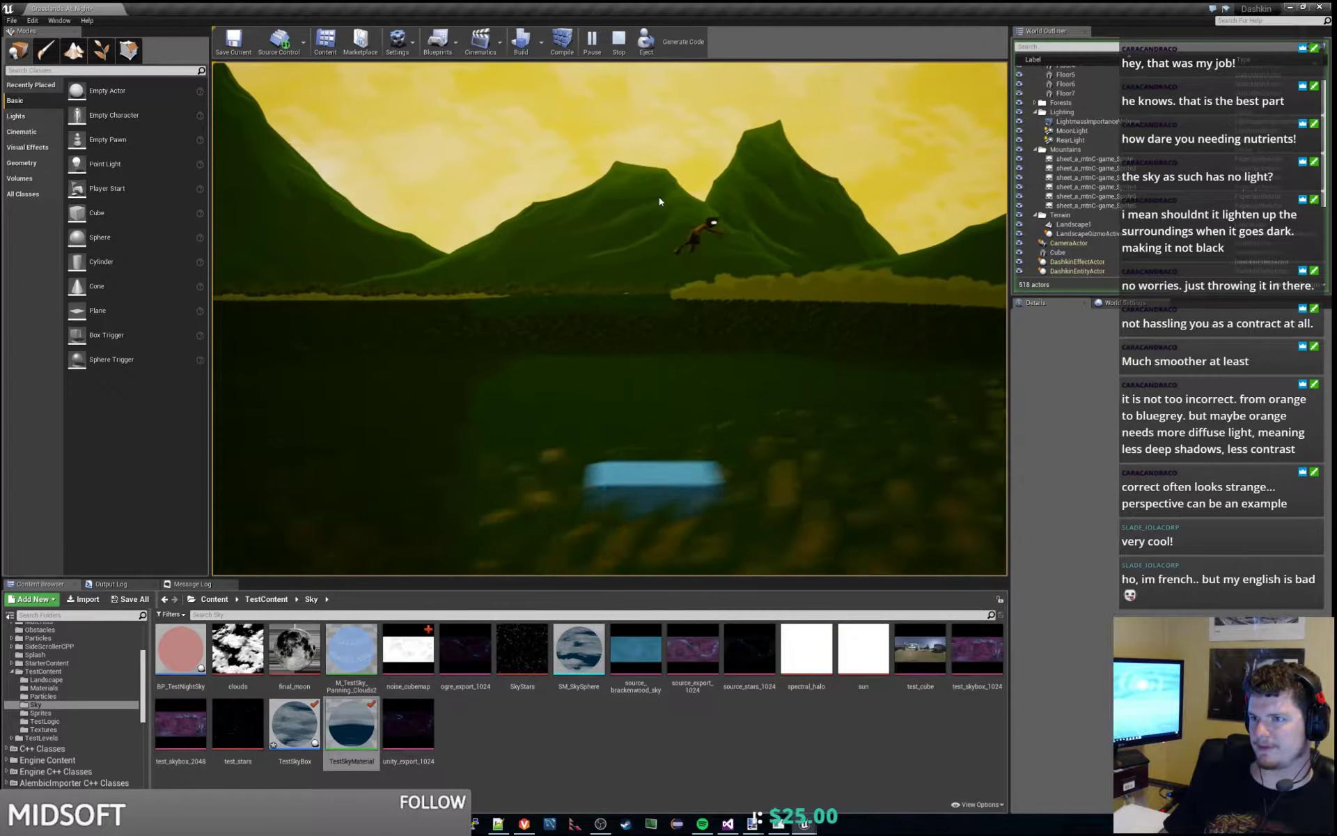
key("Left")
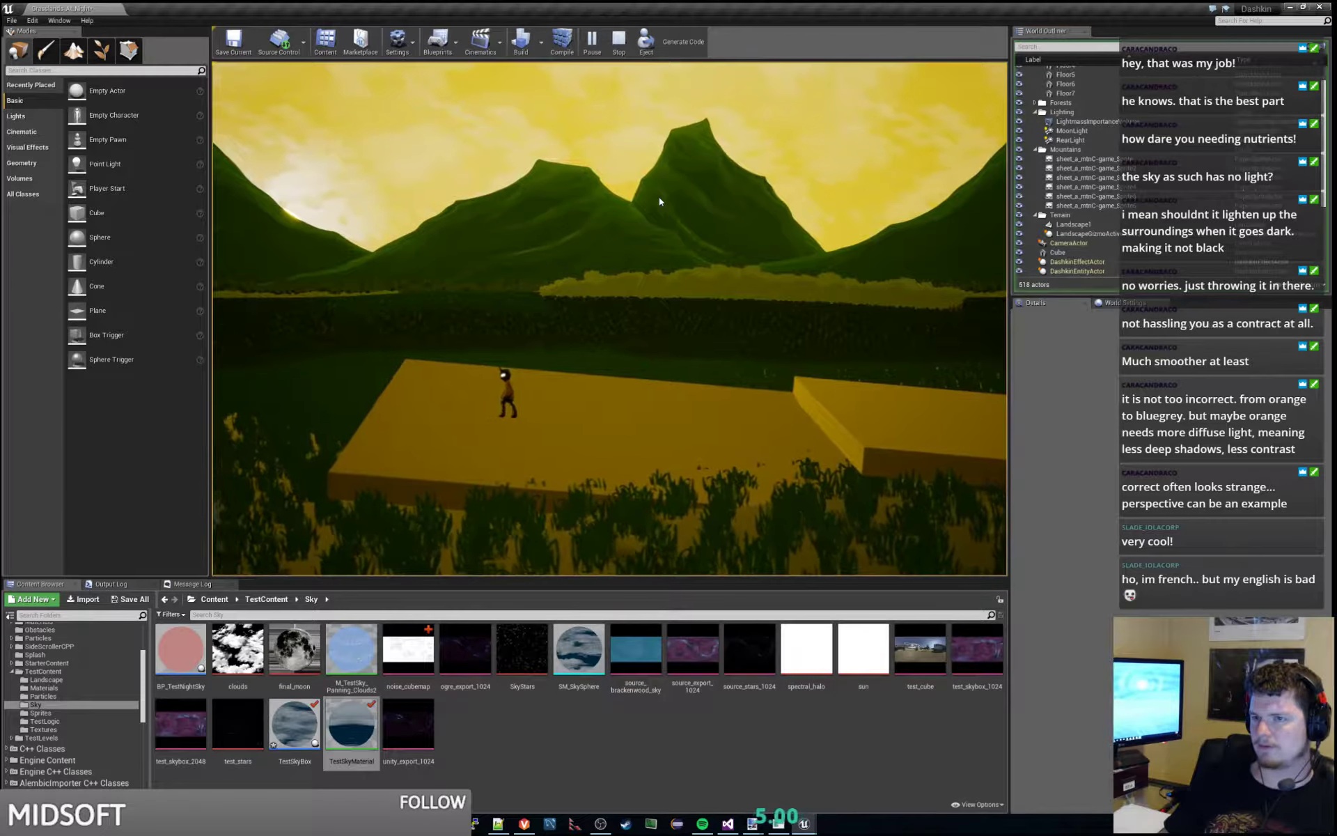
key("w")
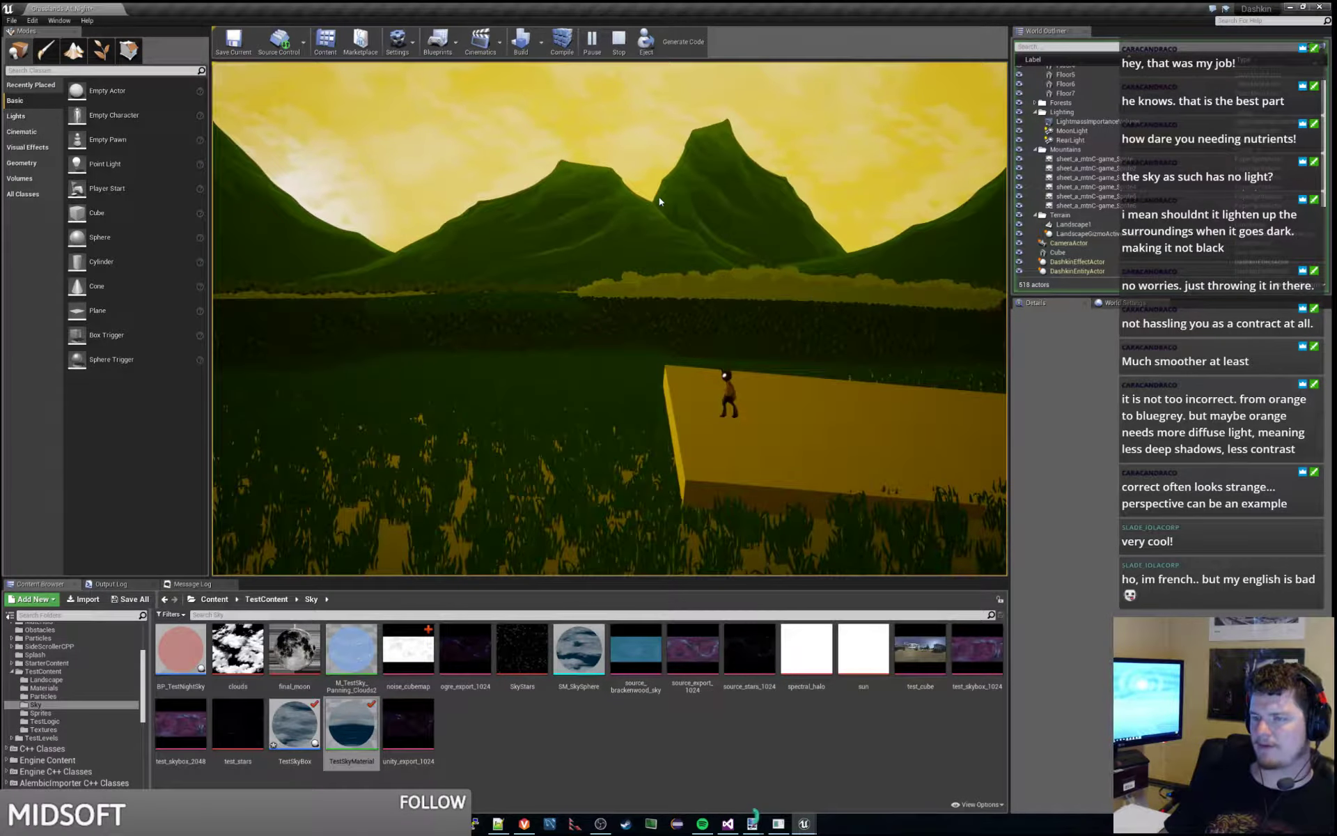
key("Escape")
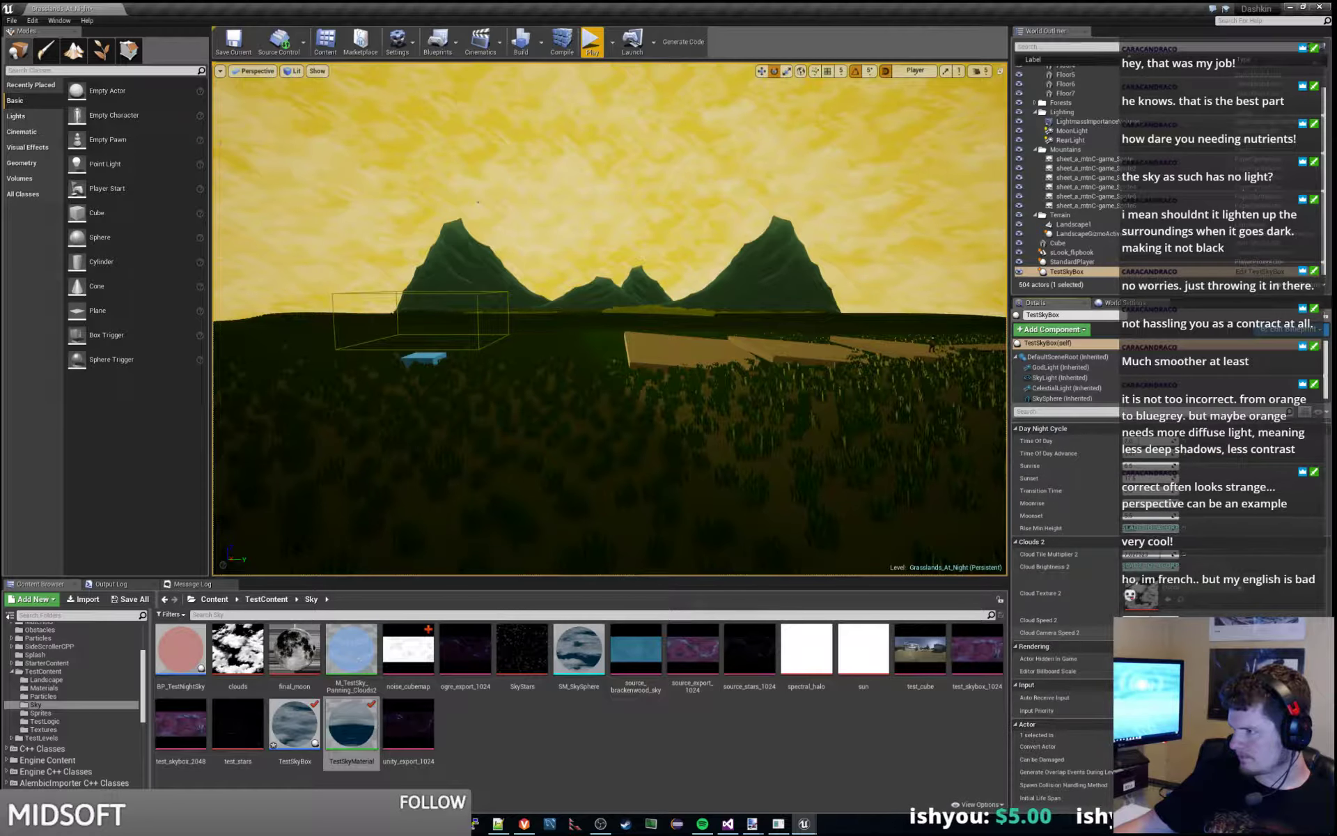
- Review TestSkyBox's Day, Night and Sky settings and playtest the run from the blue cube to the platforms
scroll(1148, 636, "up", 6)
scroll(1192, 584, "up", 6)
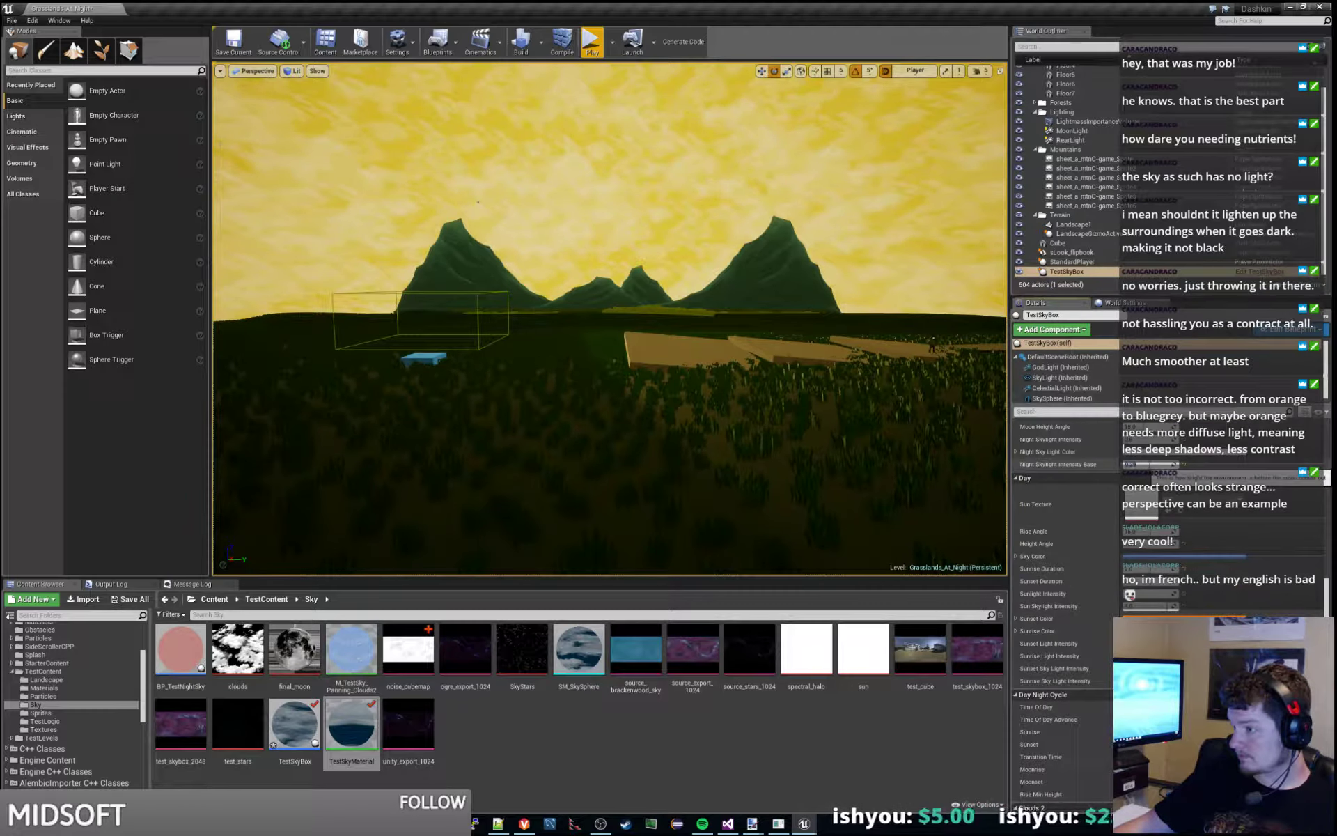
scroll(1064, 585, "up", 6)
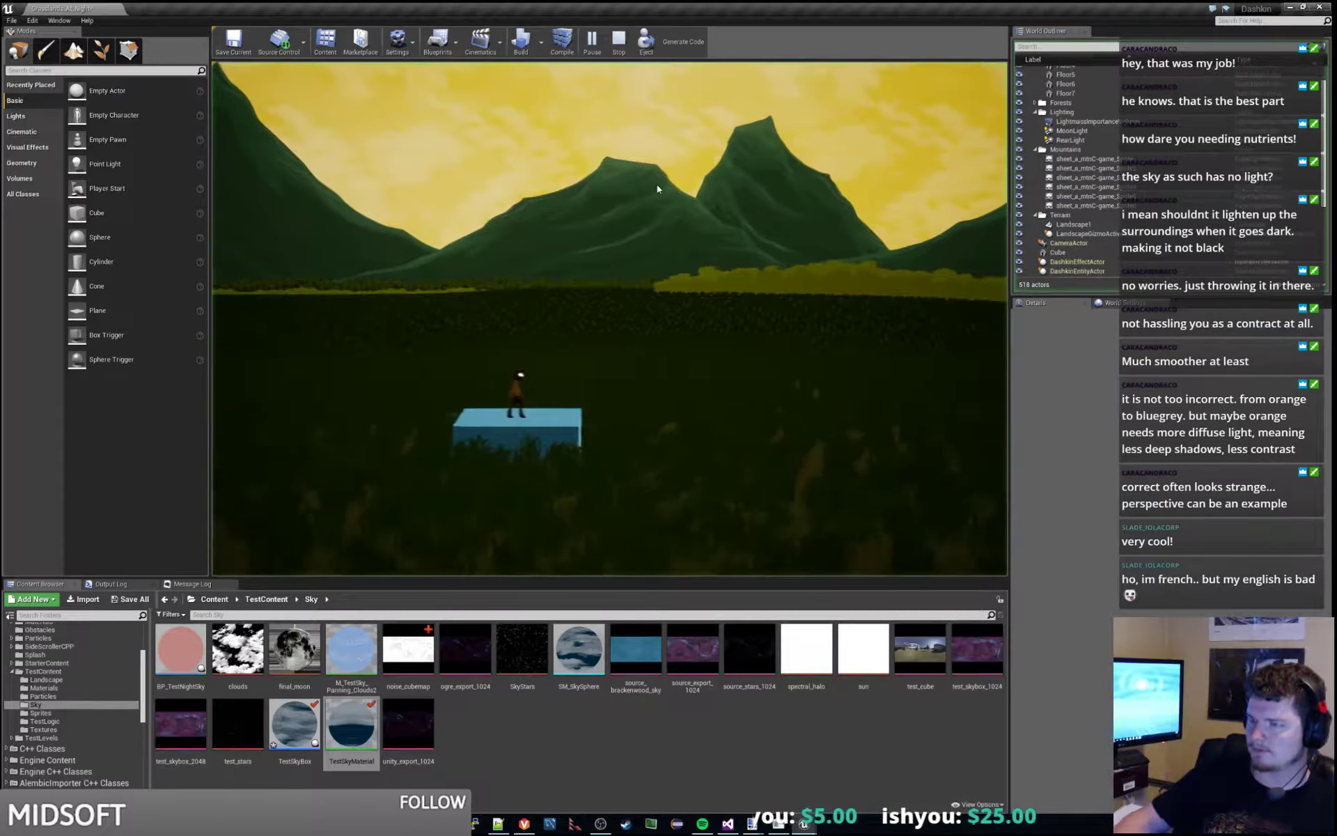
key("d")
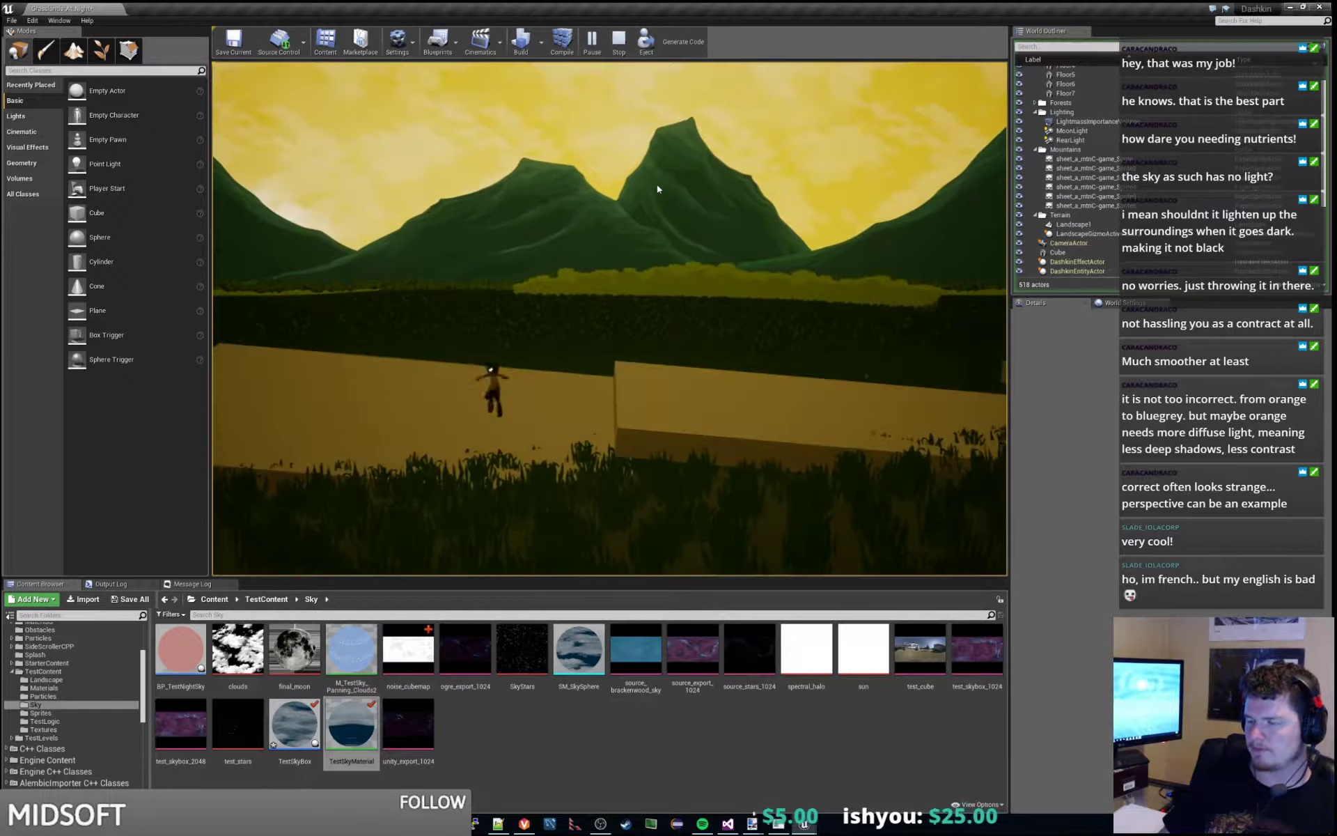
key("a")
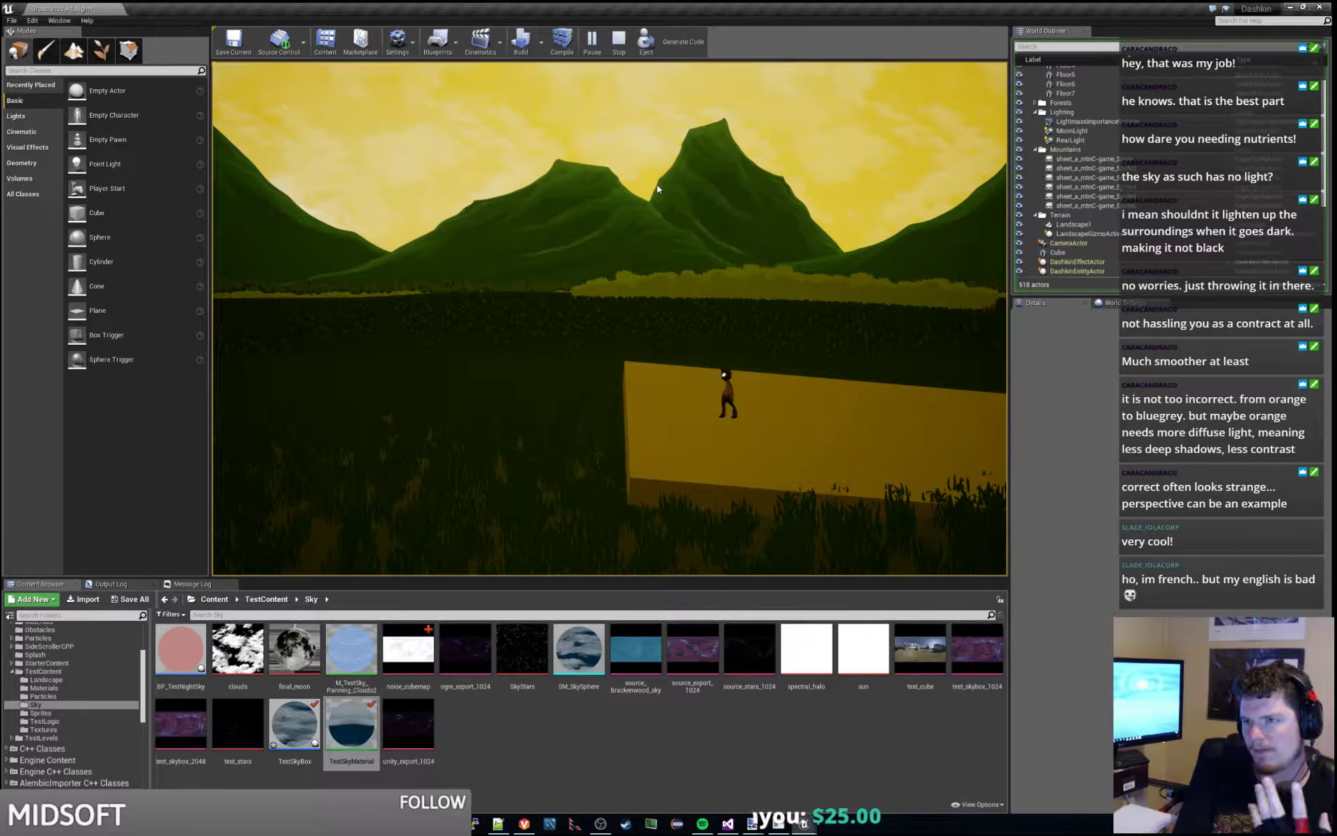
key("Escape")
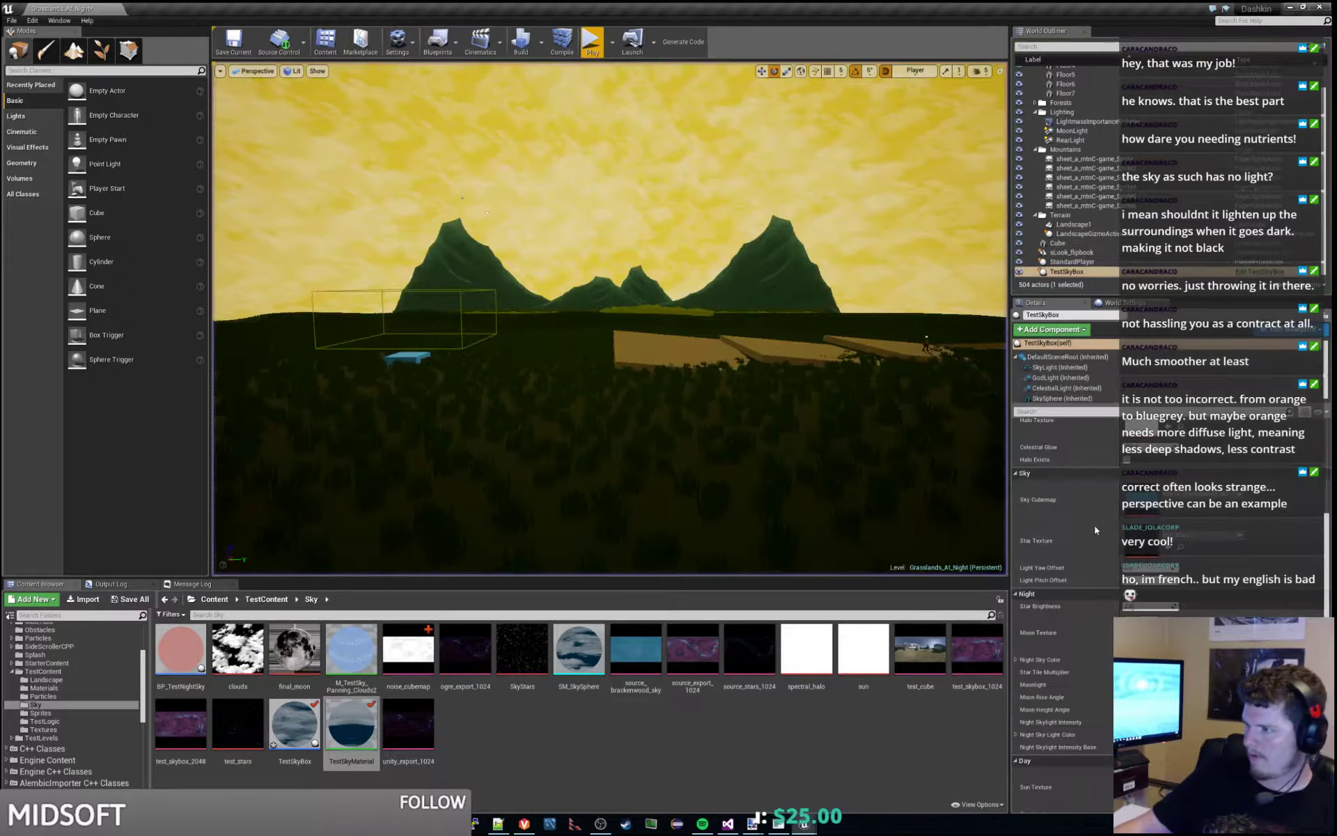
- Check TestSkyBox's Day Night Cycle settings and playtest from the first platform to observe the sun's motion and the ground lighting
scroll(1065, 591, "down", 8)
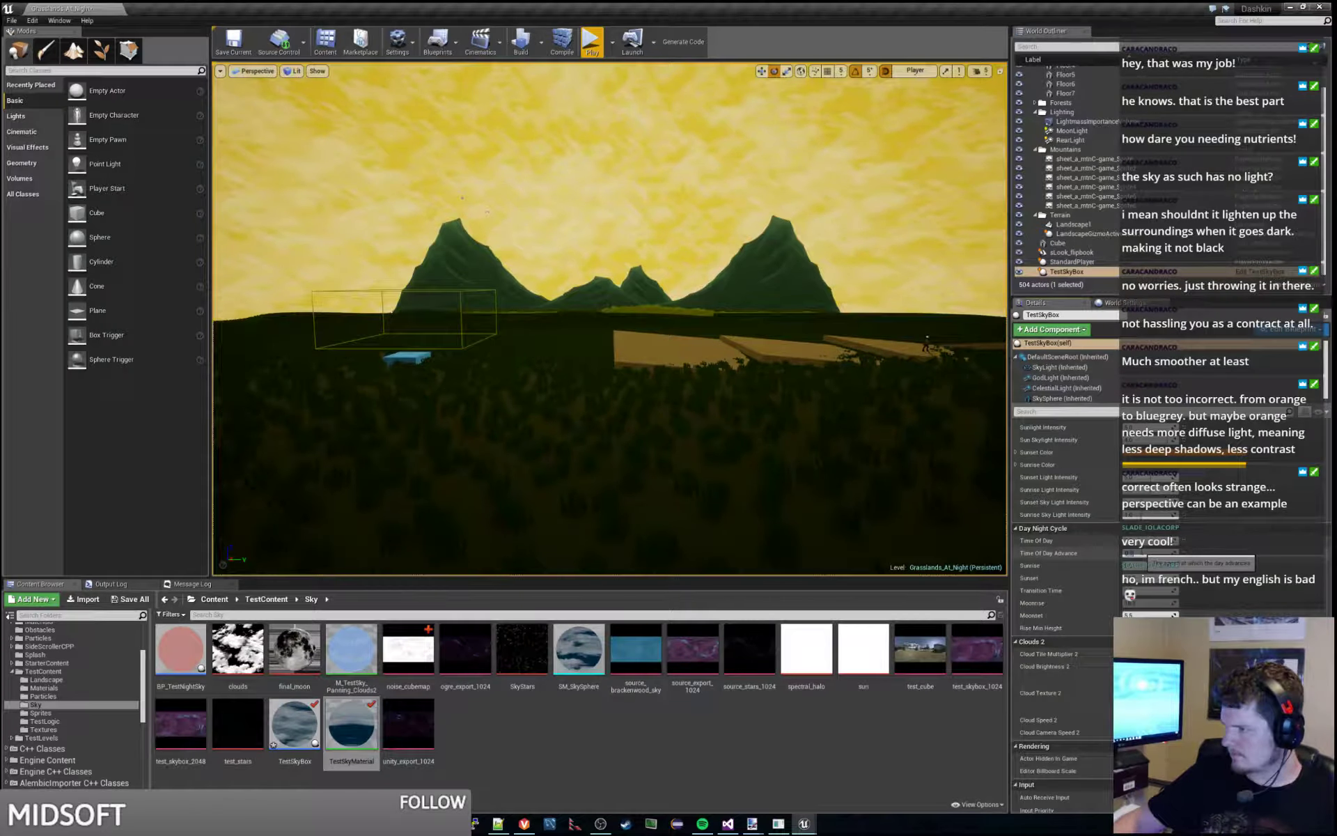
left_click(591, 41)
key("d")
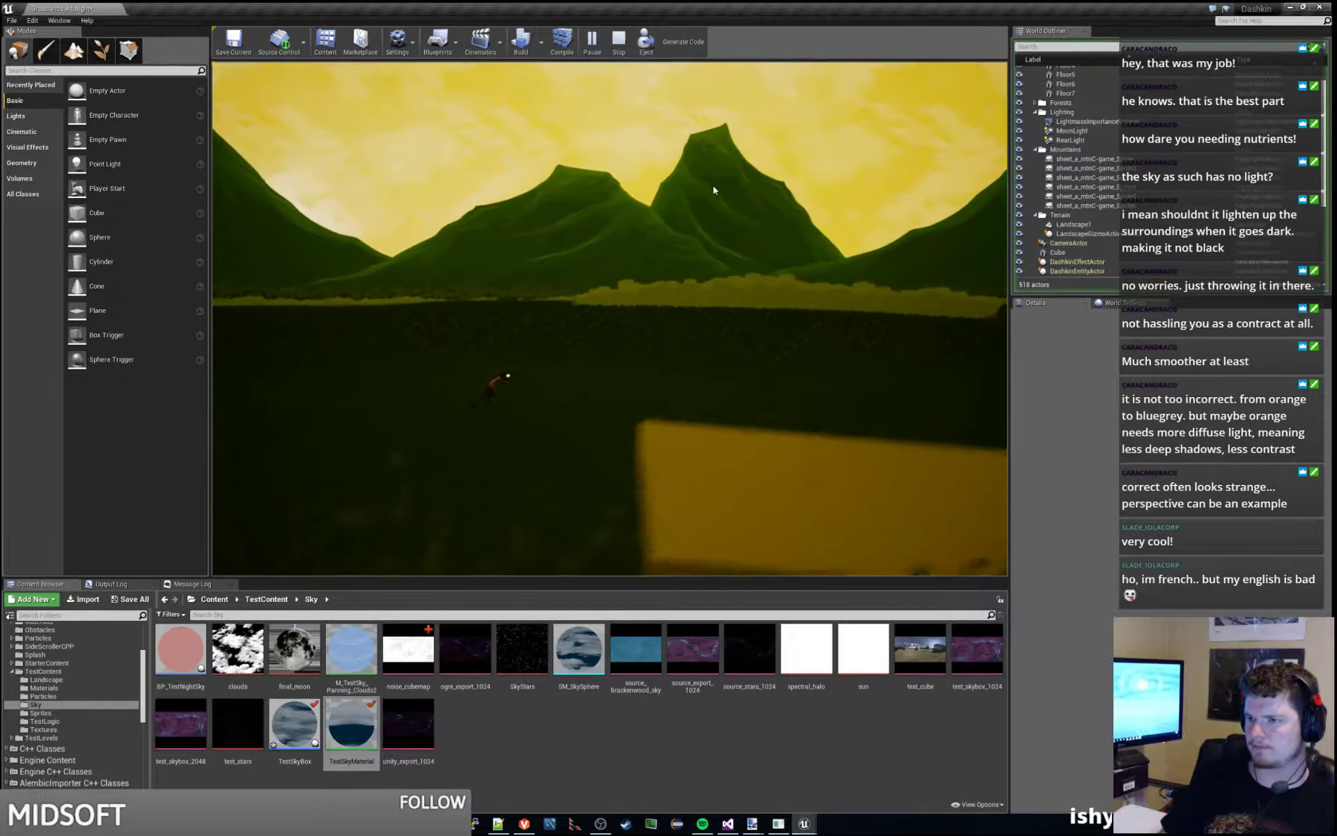
key("a")
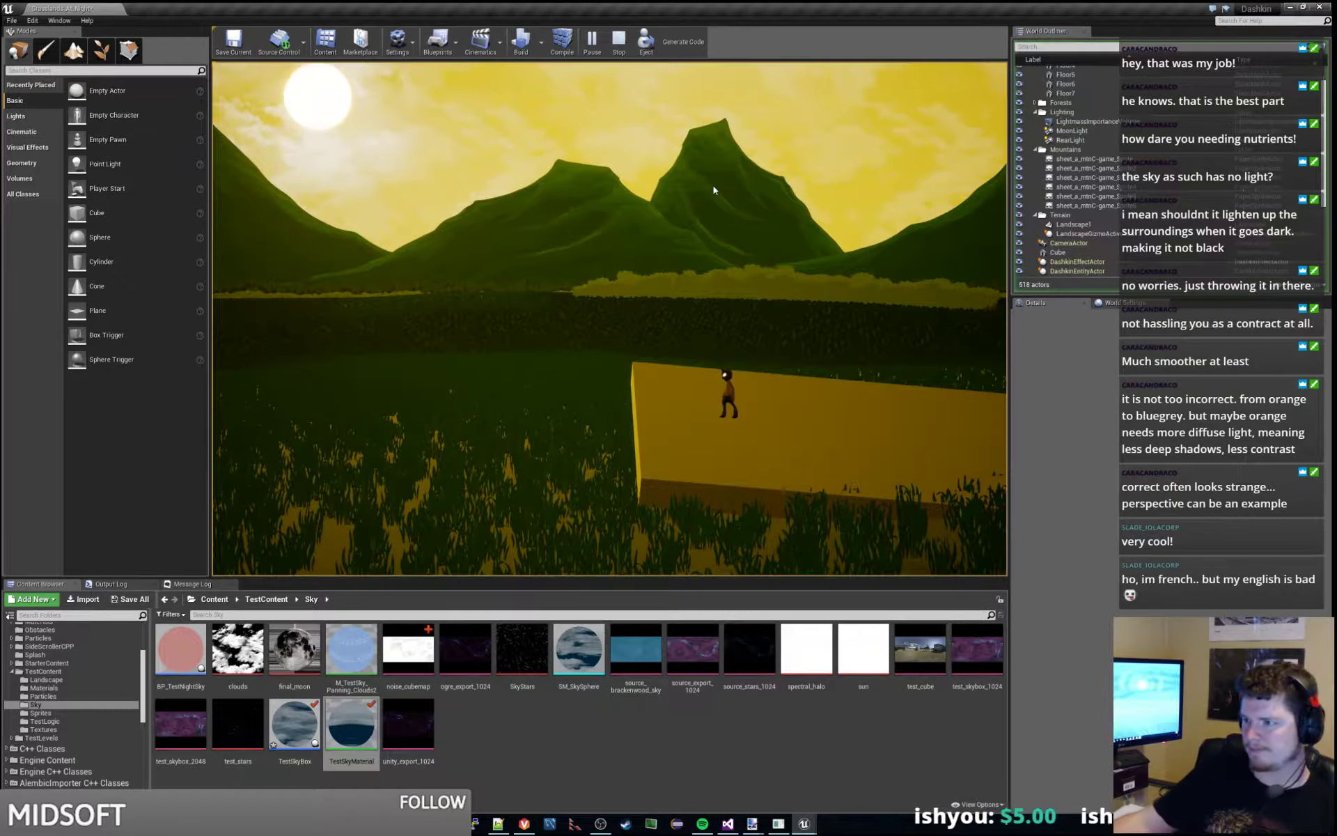
key("Escape")
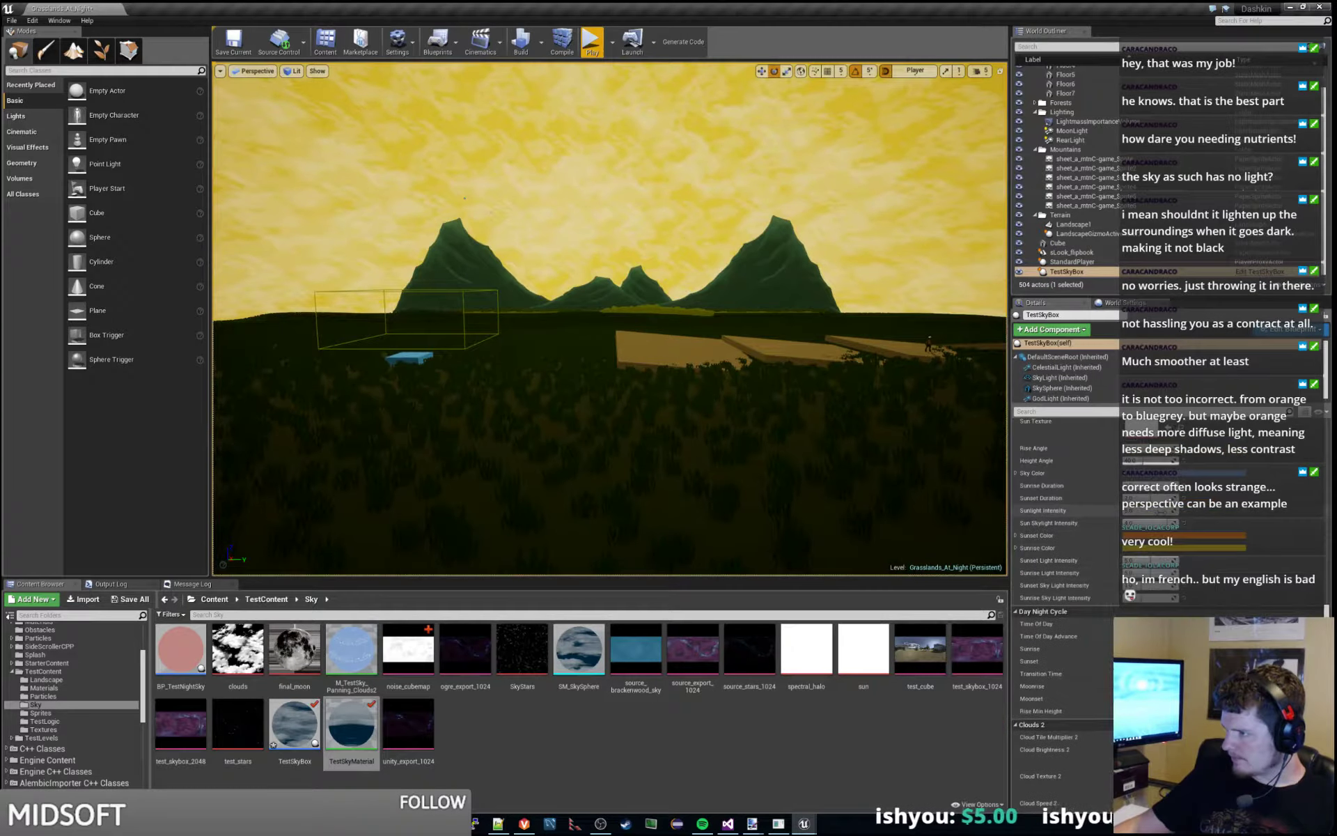
- Check TestSkyBox's Sky and Night settings, and playtest the run from the blue cube to the first platform through the sunset-to-daylight transition
scroll(1065, 557, "up", 6)
scroll(1140, 615, "up", 4)
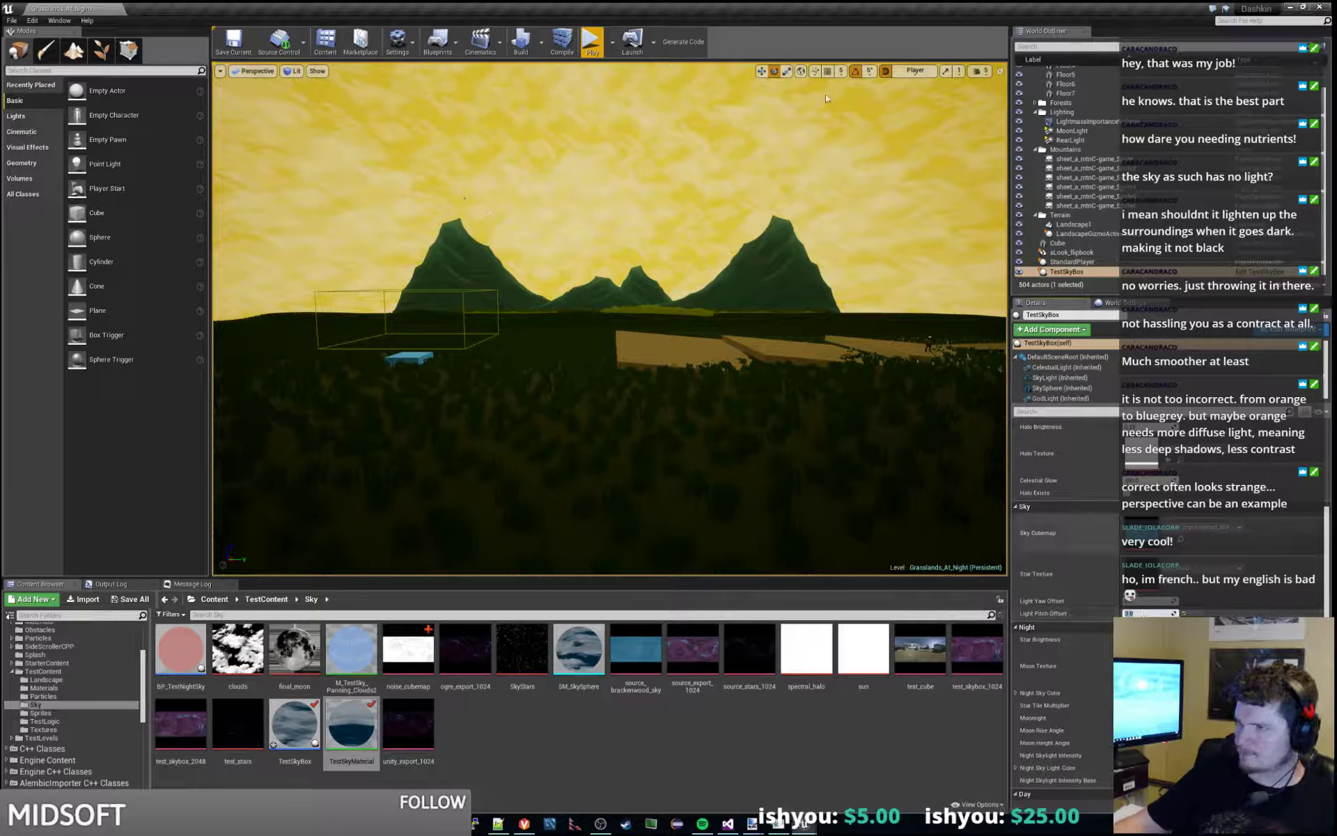
left_click(591, 42)
key("d")
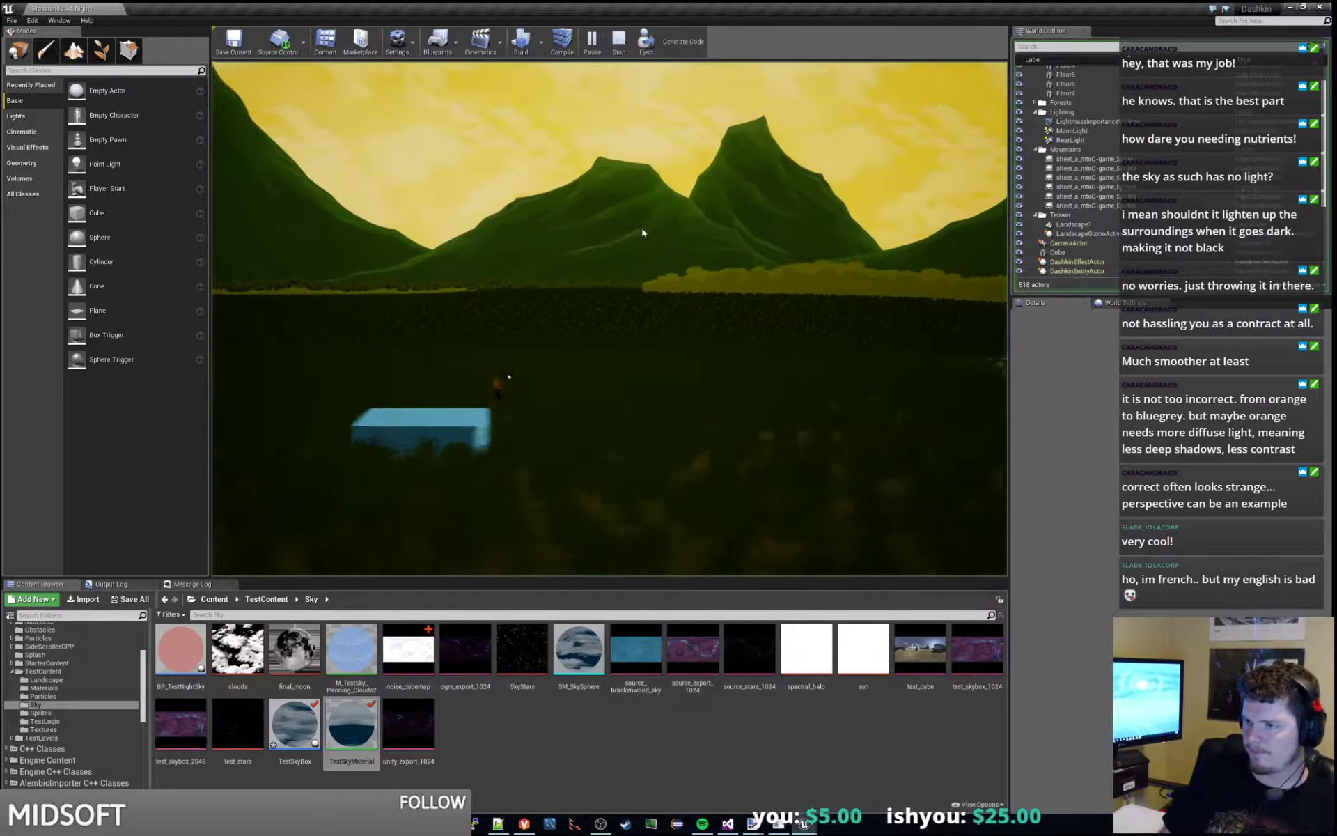
key("a")
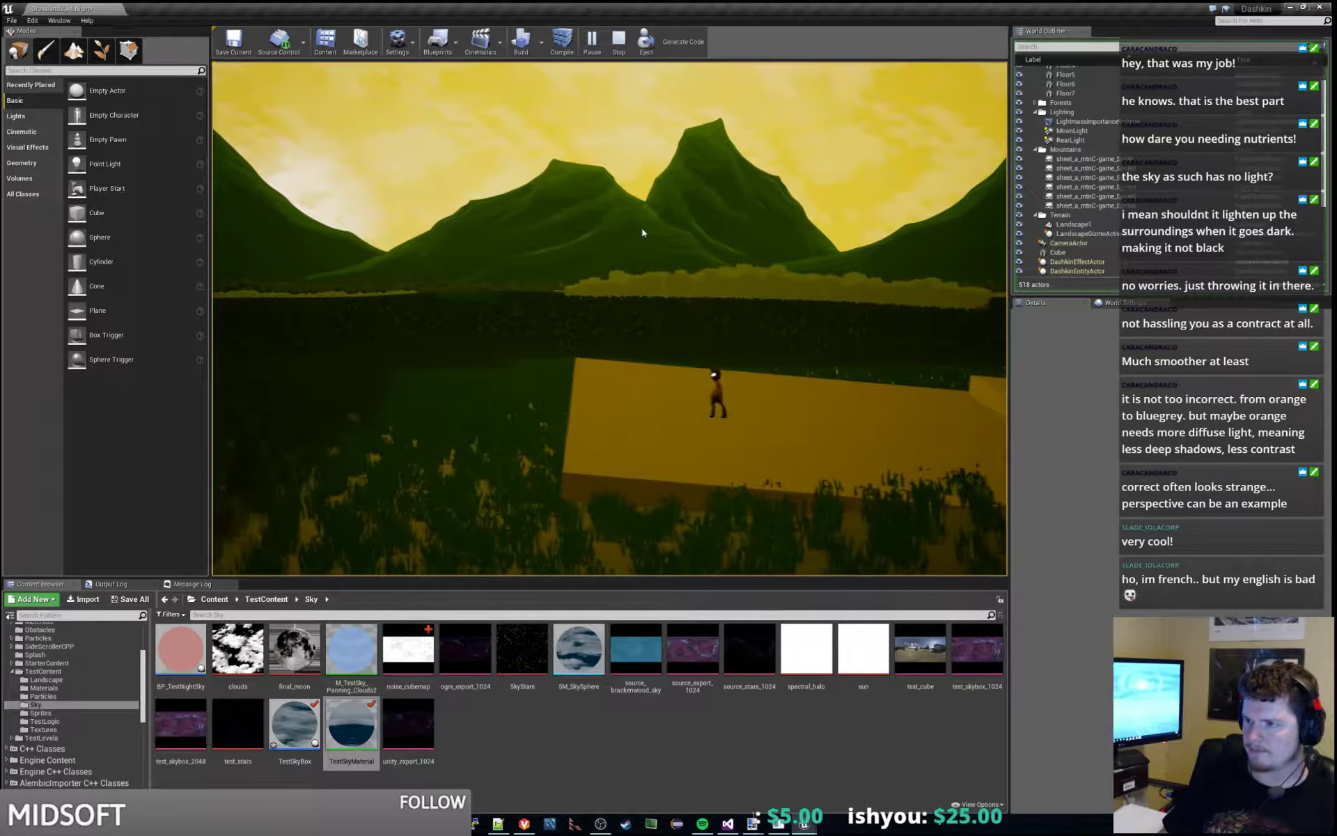
key("a")
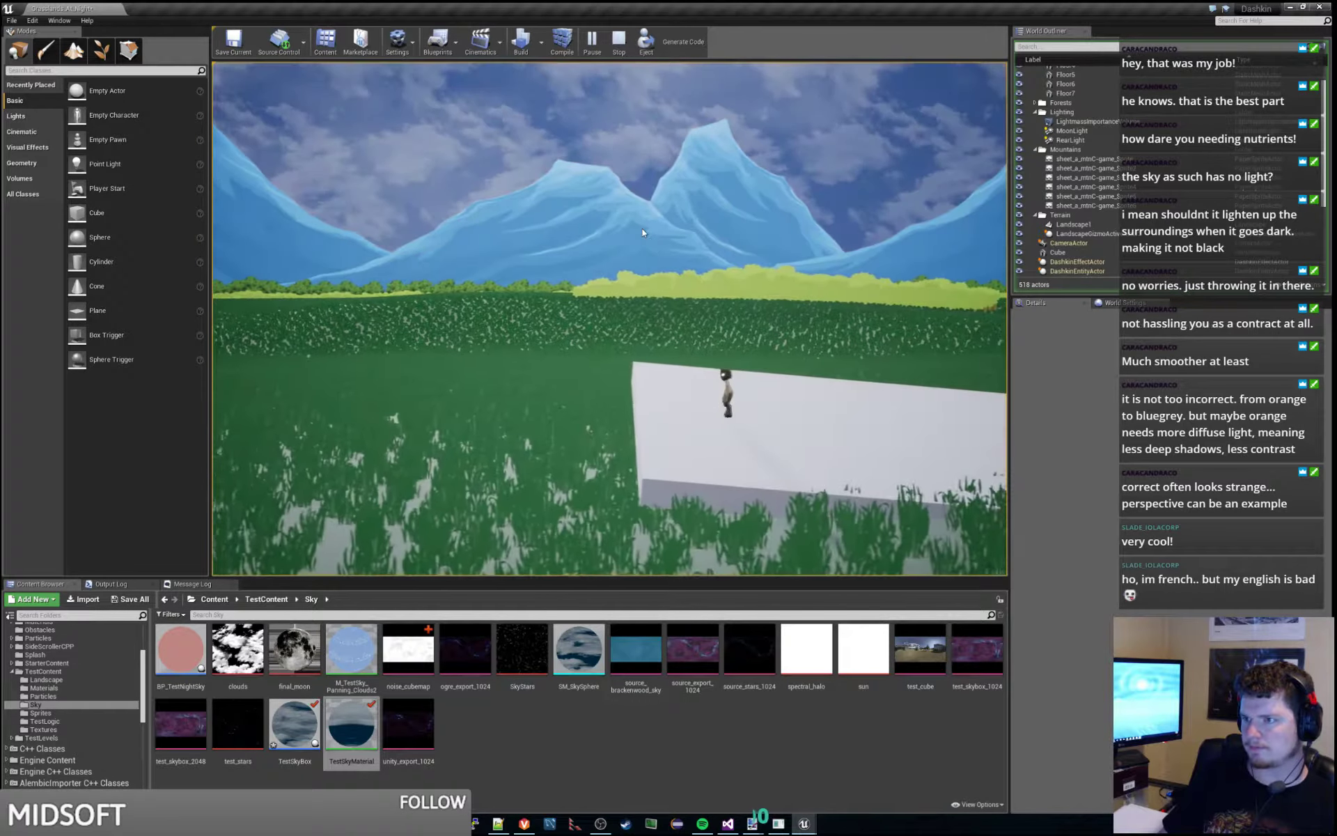
key("a")
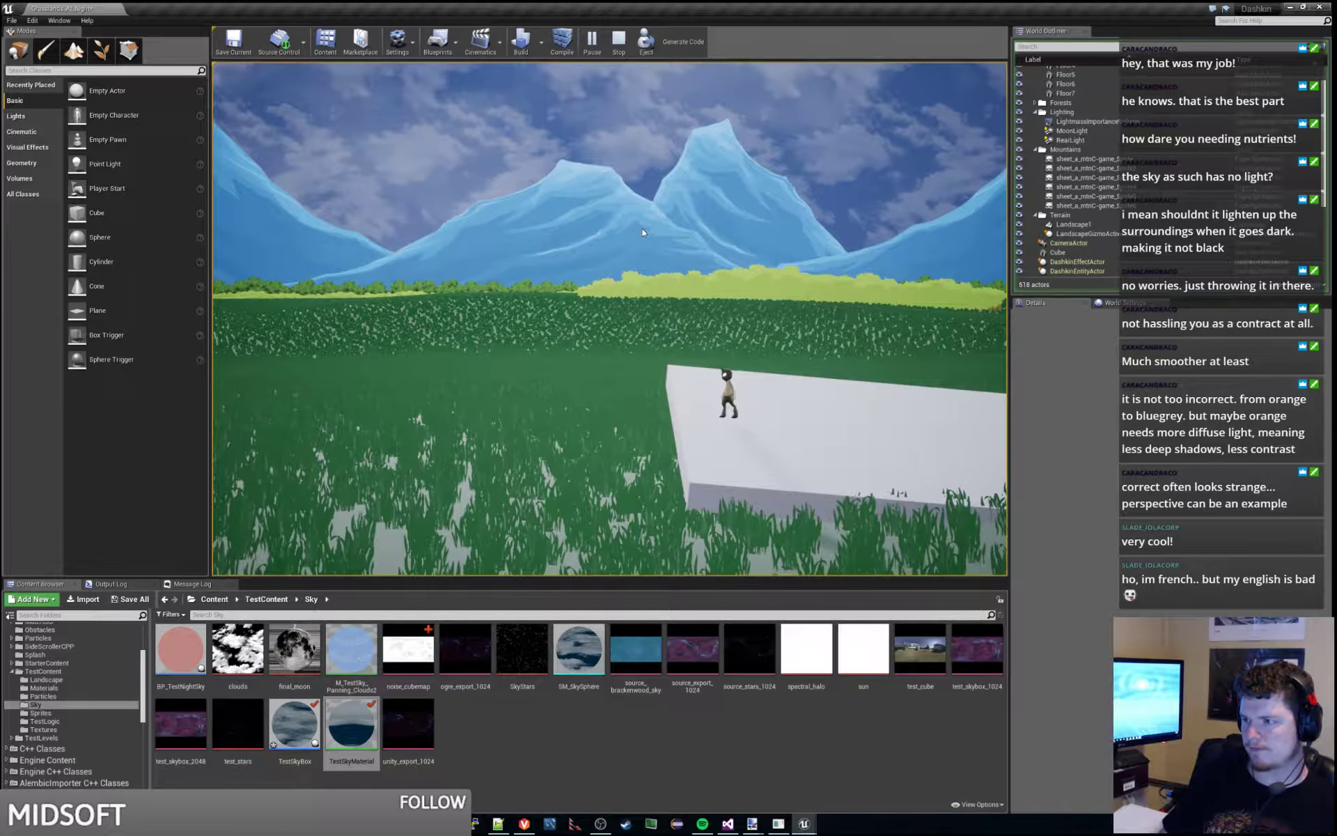
key("s")
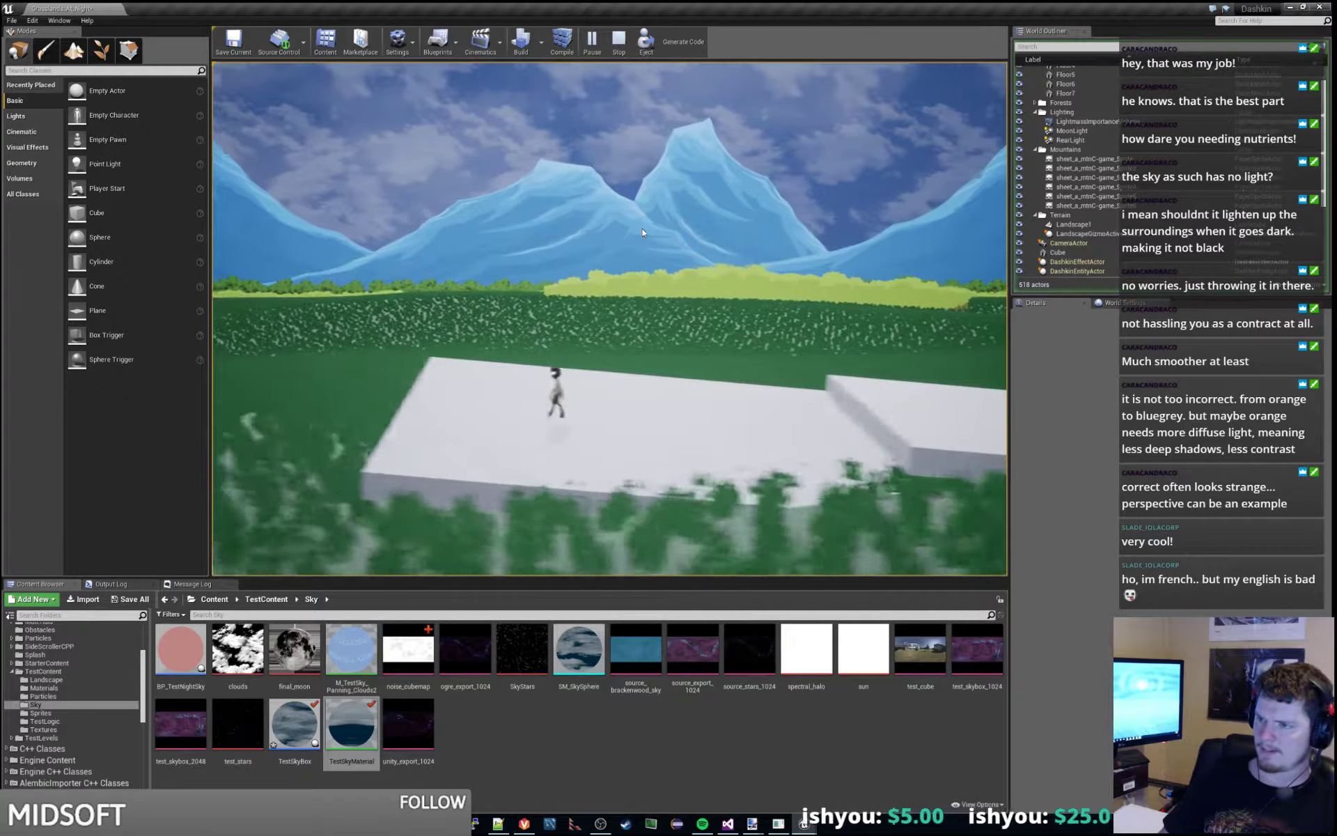
key("Escape")
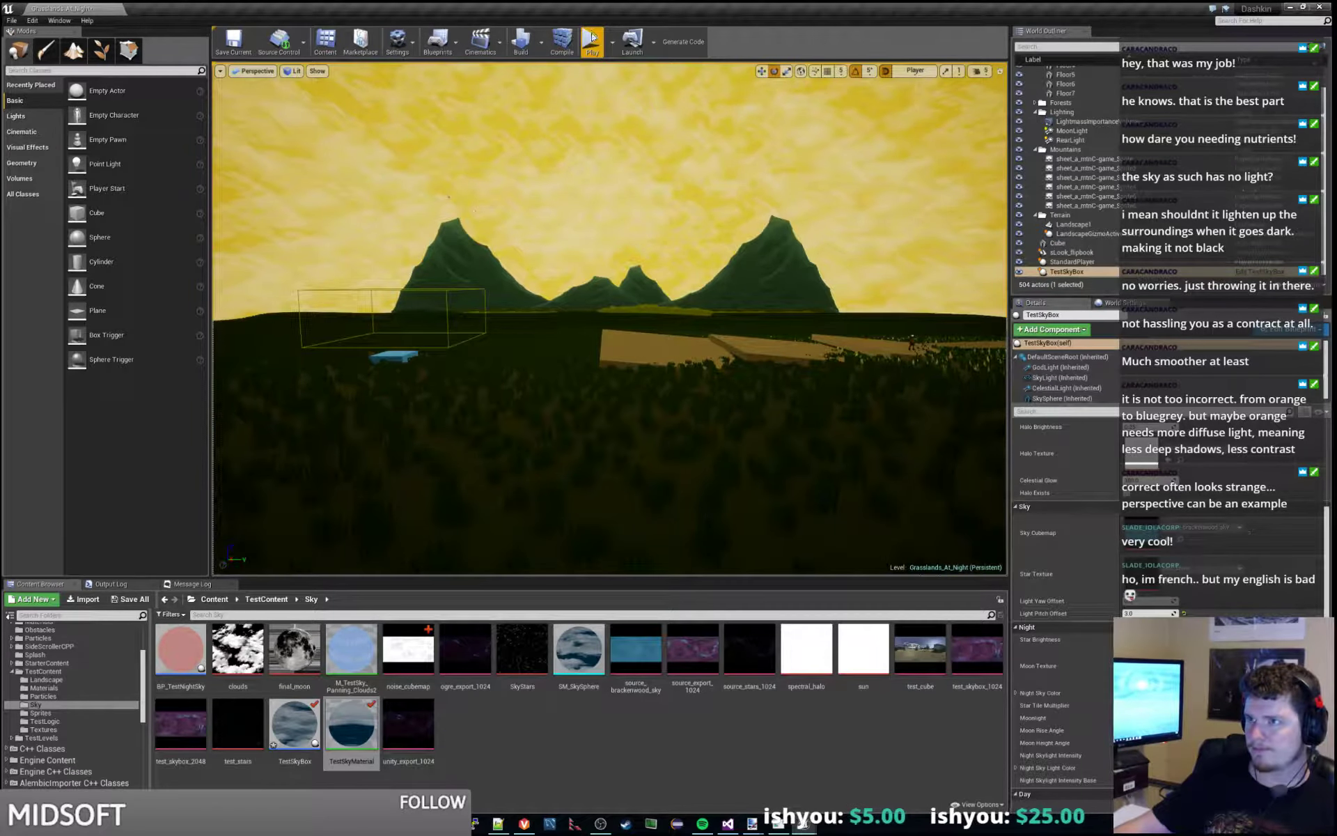
- Restart the playtest and walk around the first platform to recheck how the sunset lighting changes into daylight
left_click(592, 36)
key("Escape")
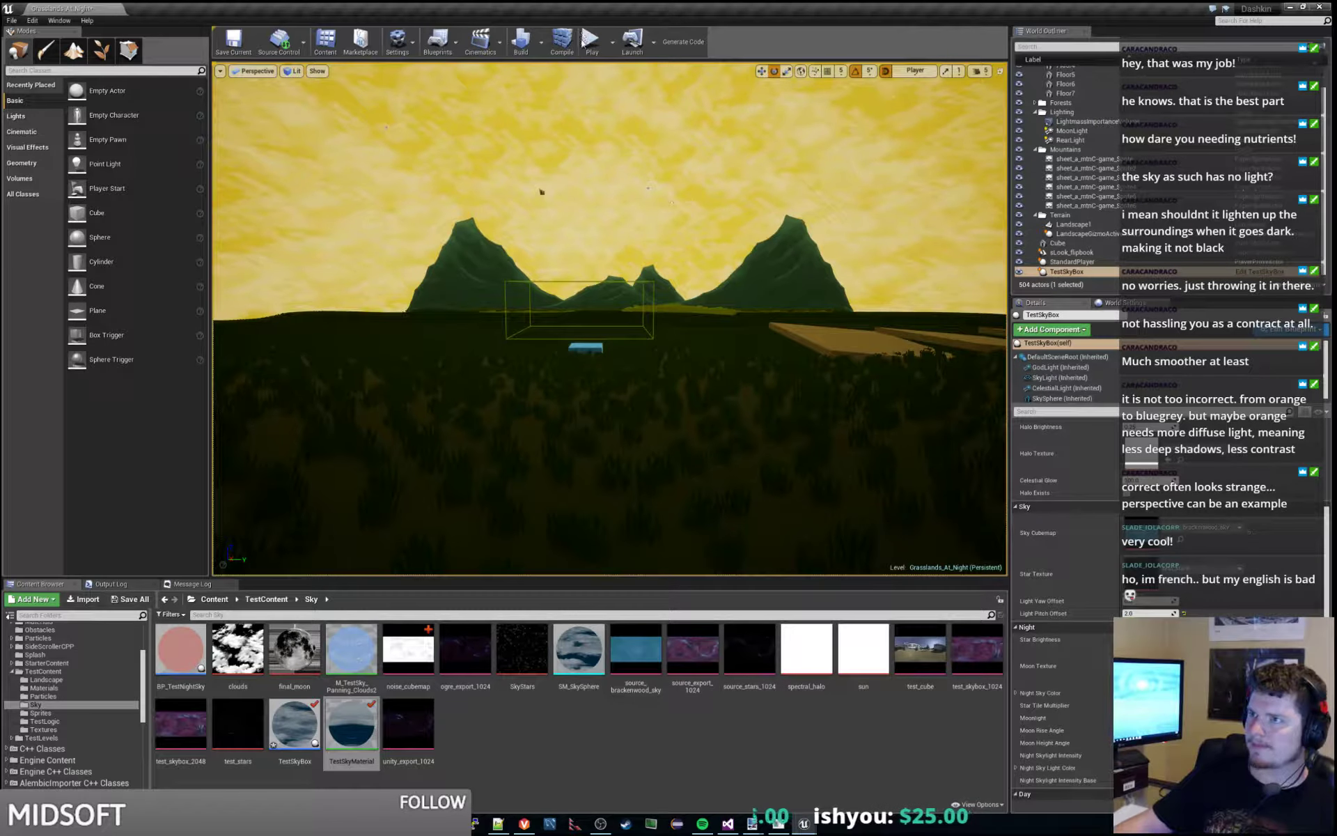
left_click(589, 40)
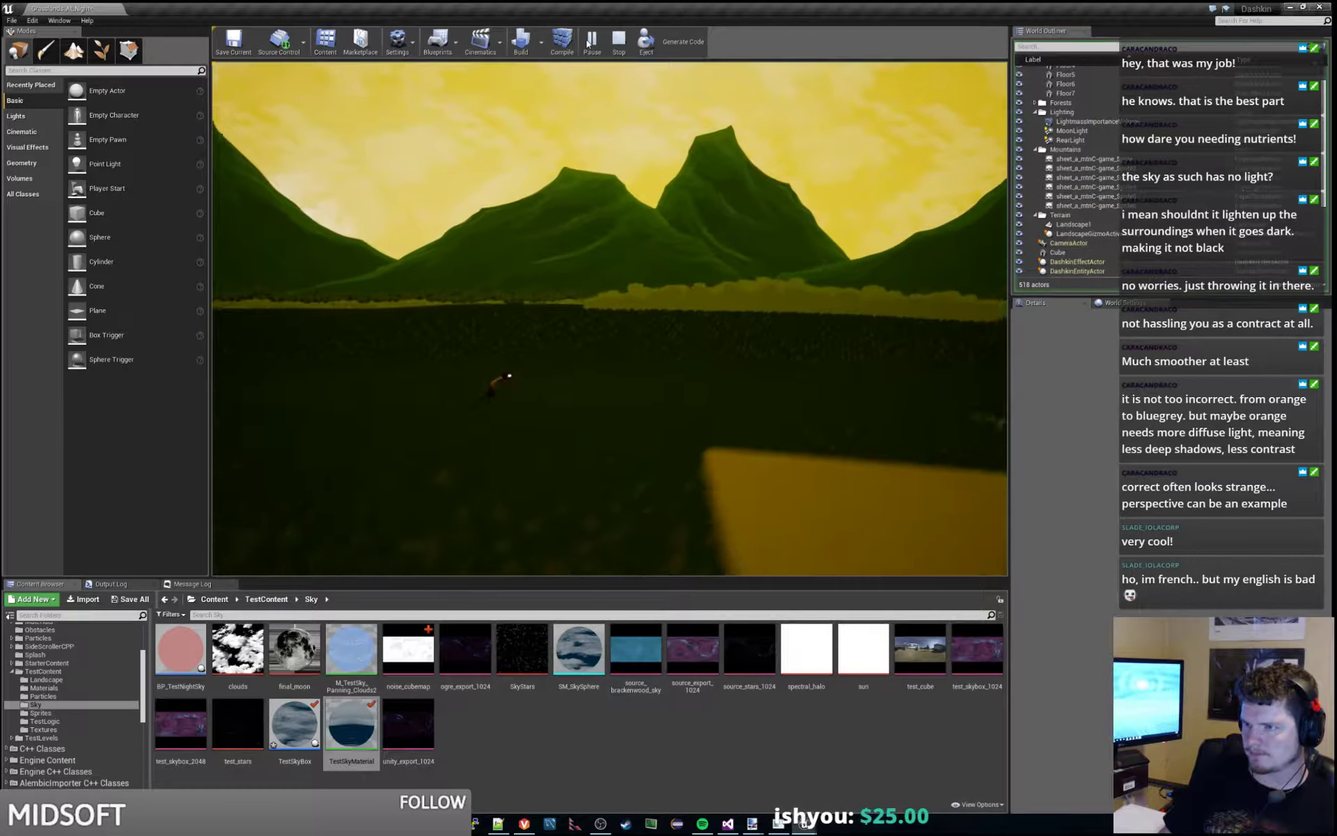
key("a")
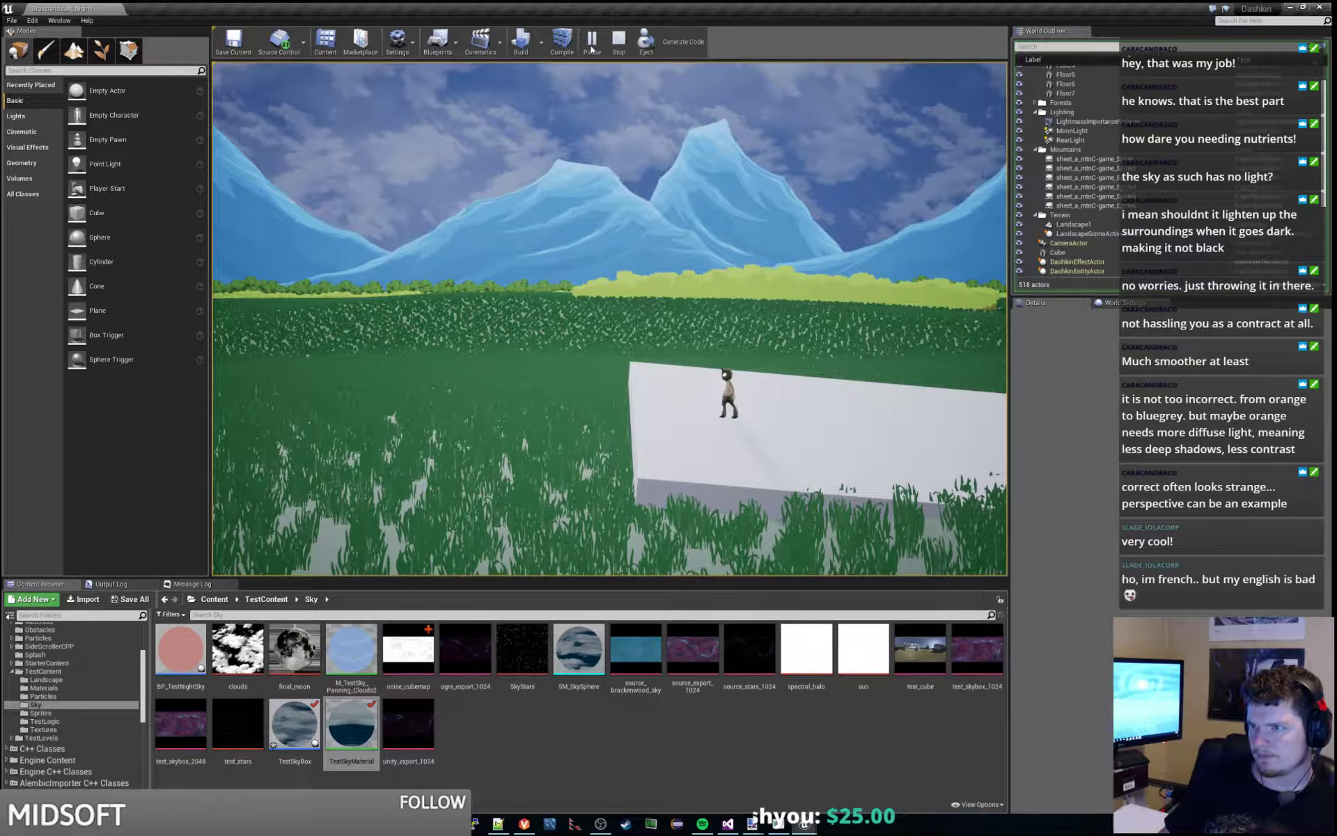
key("Escape")
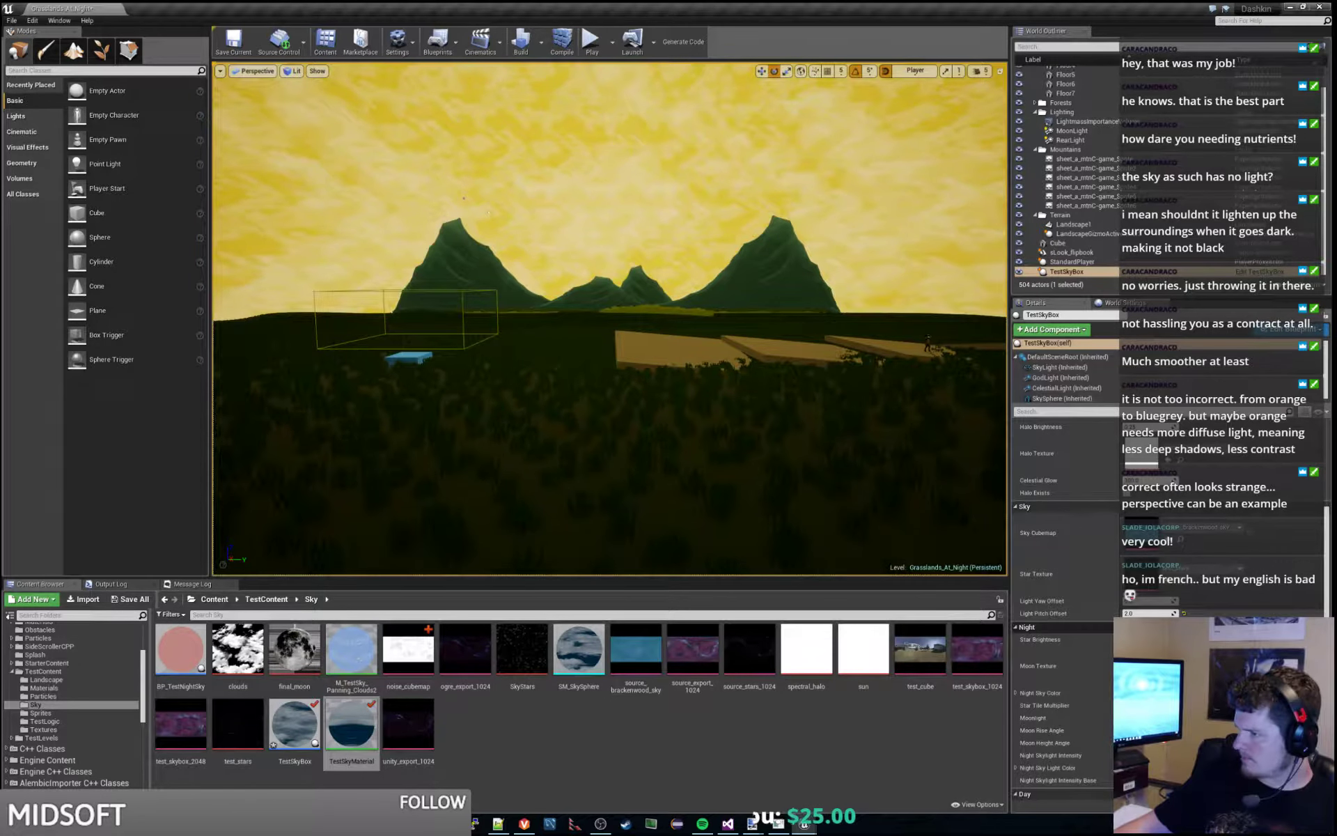
- Playtest into daylight, and bring up the light properties of the running TestSkyBox's SkyLight component
scroll(1062, 592, "down", 10)
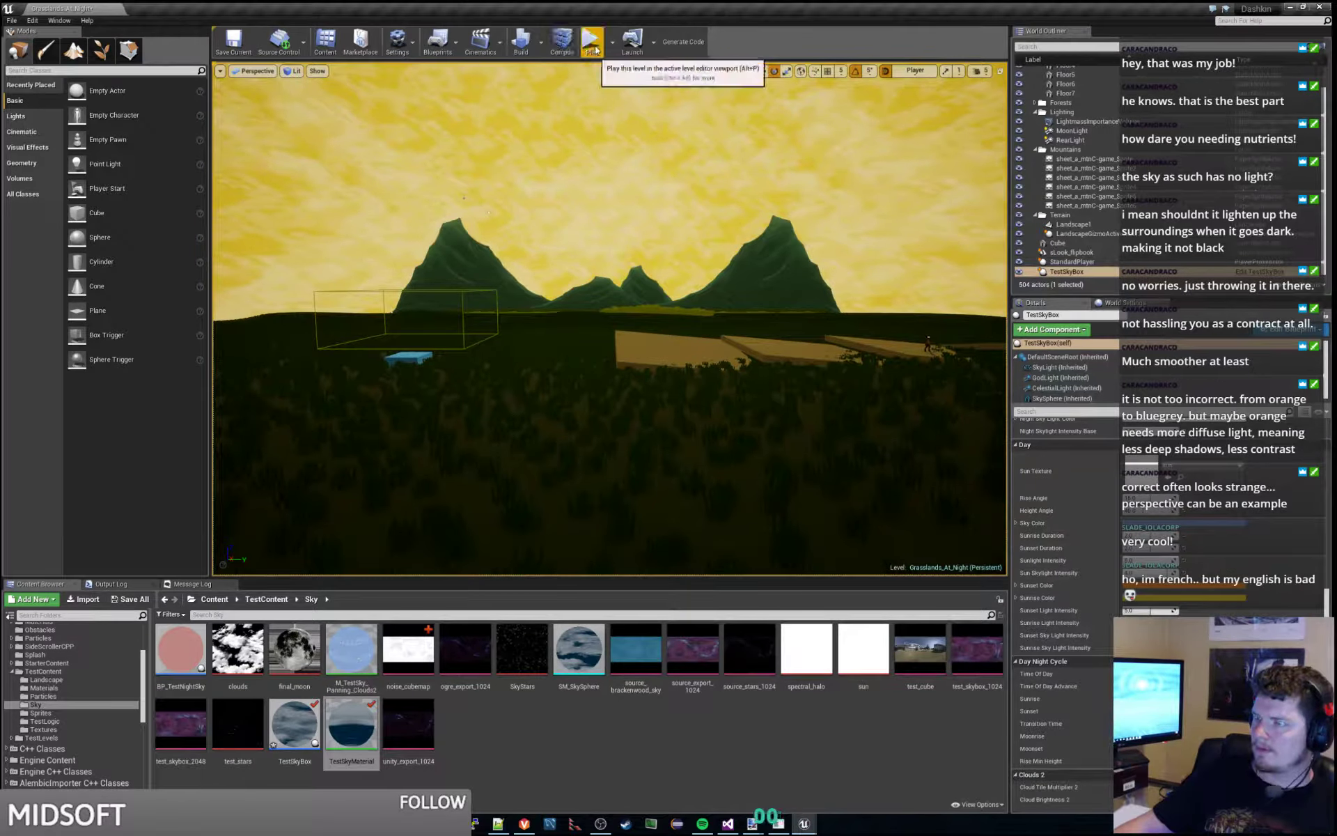
key("d")
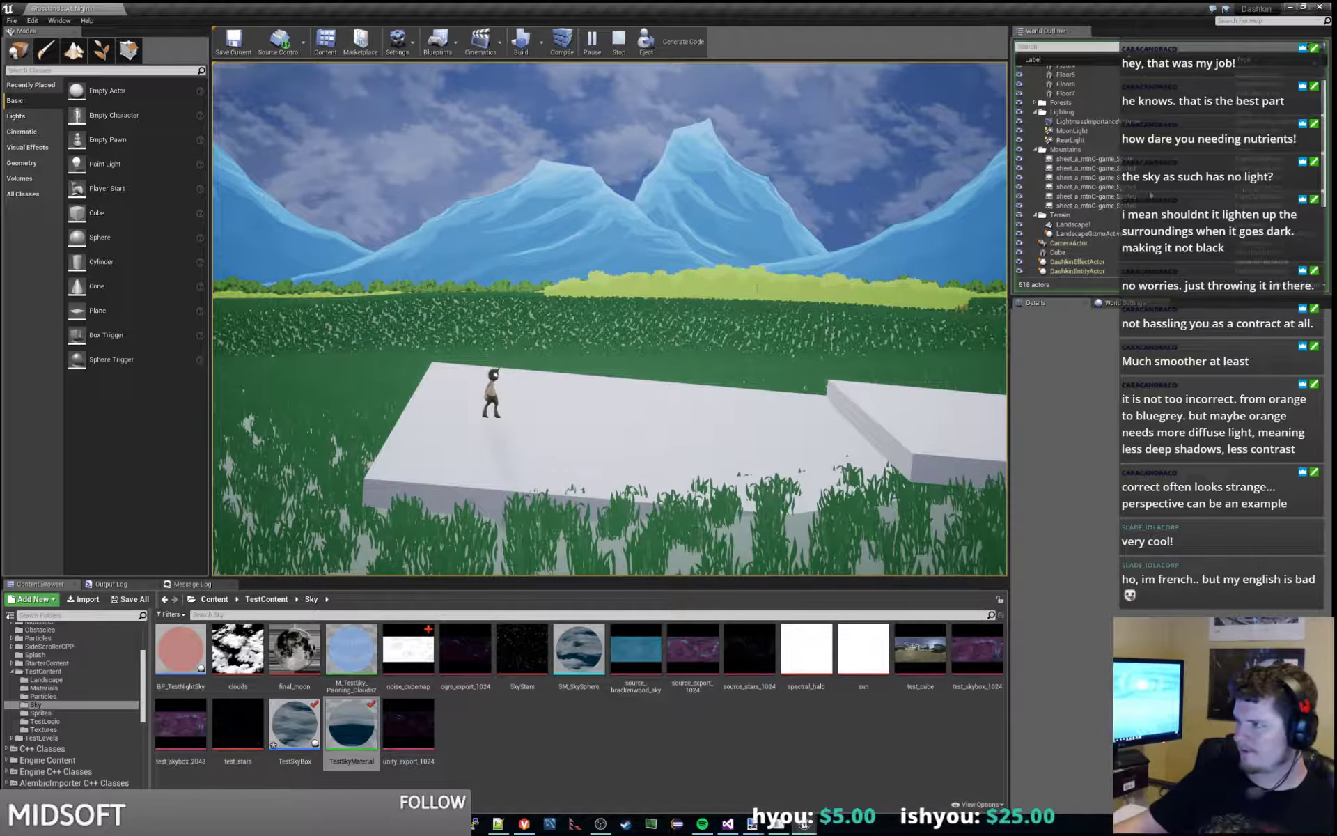
scroll(1089, 268, "down", 5)
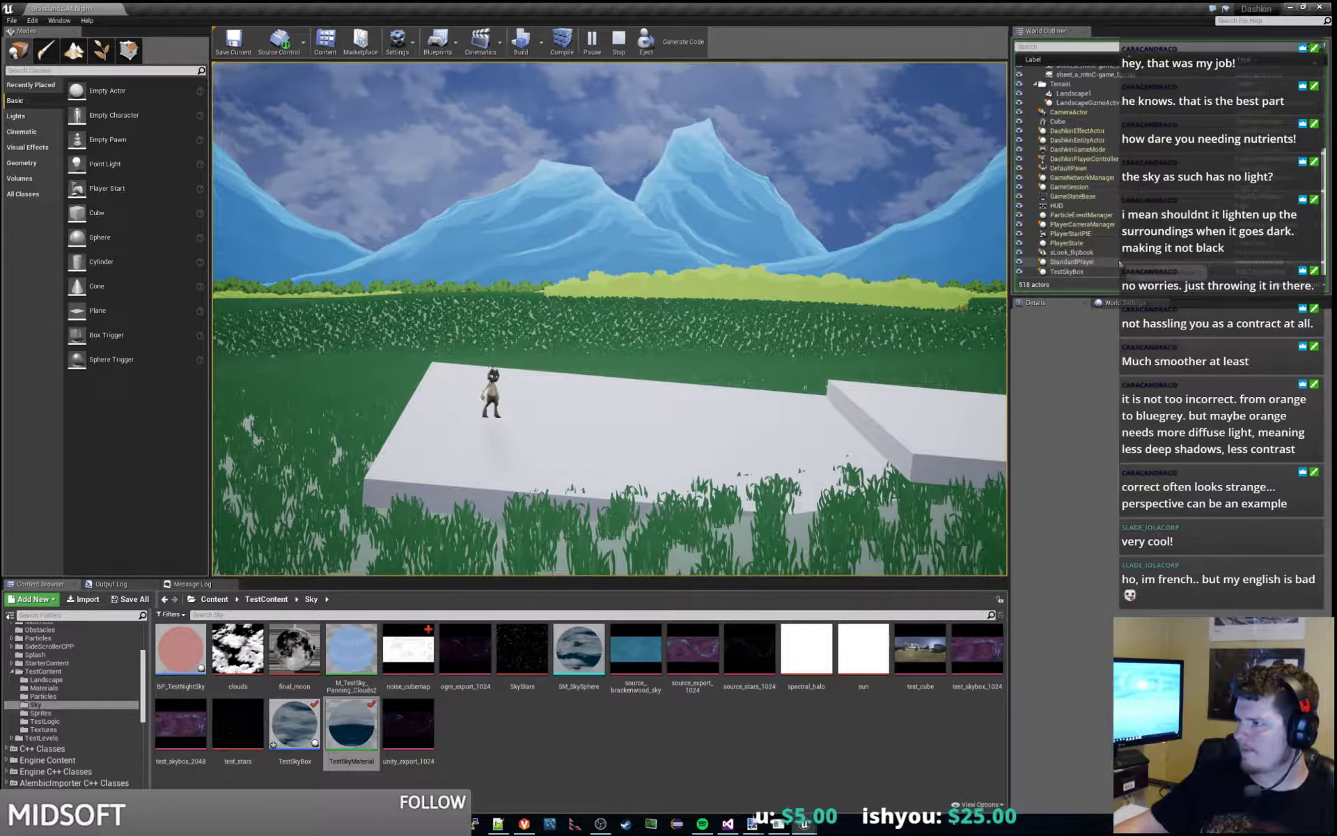
left_click(1067, 271)
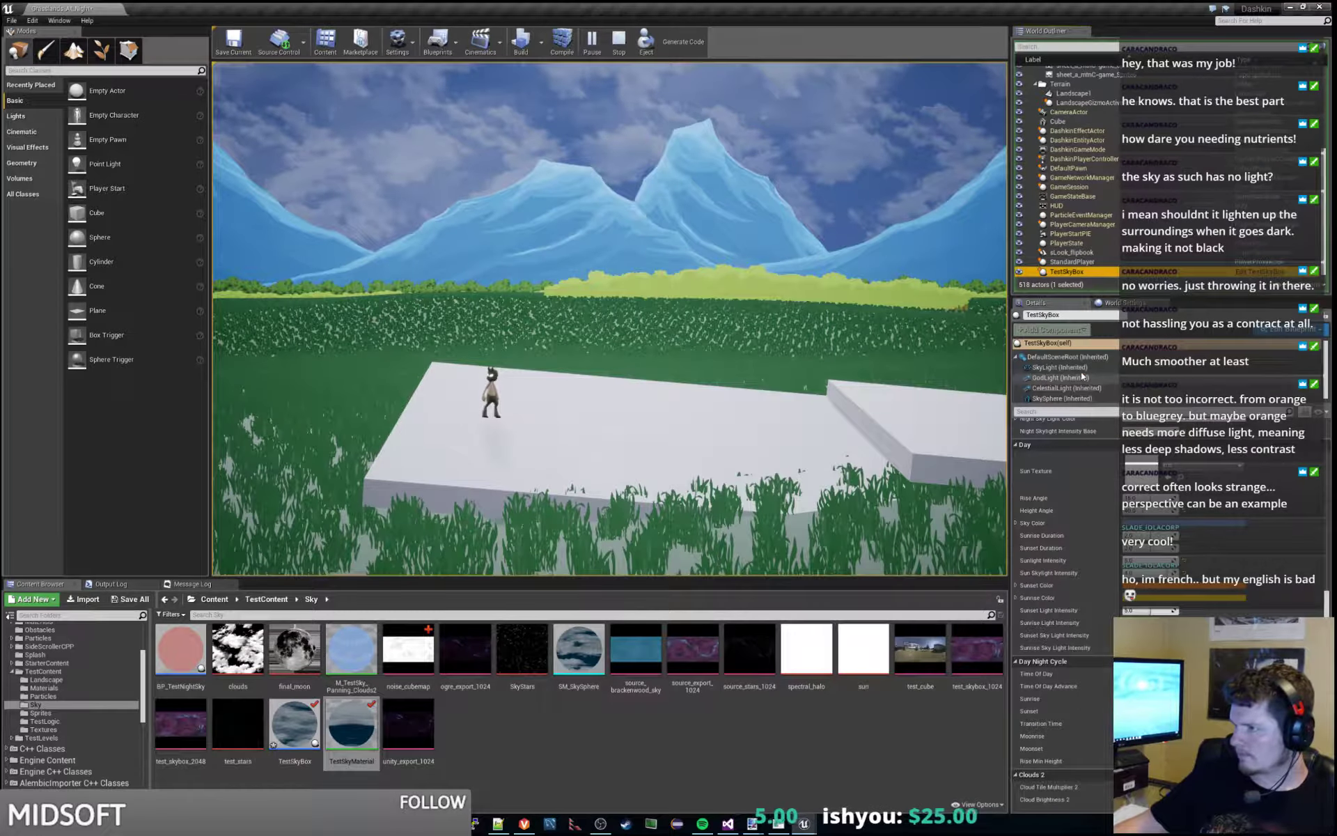
left_click(1059, 367)
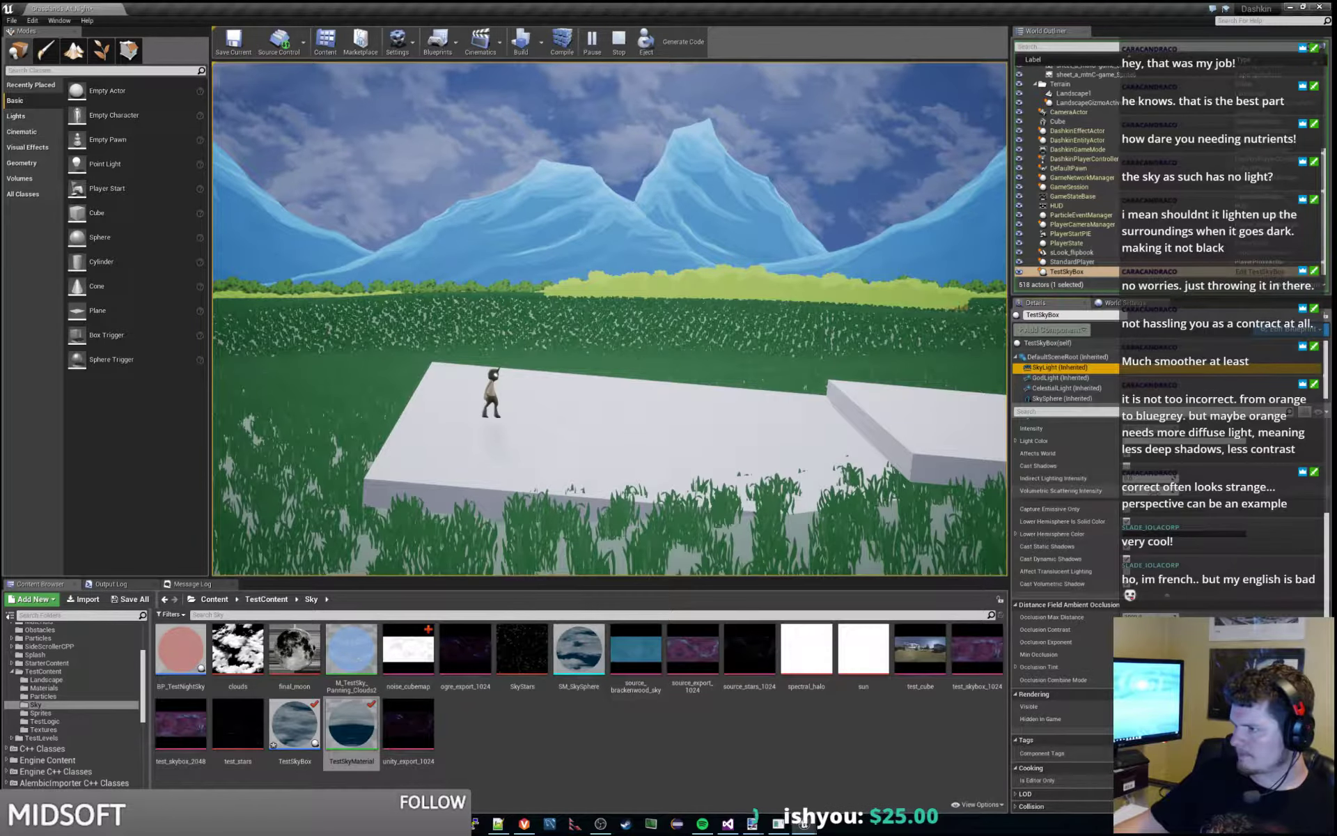
scroll(1152, 494, "up", 5)
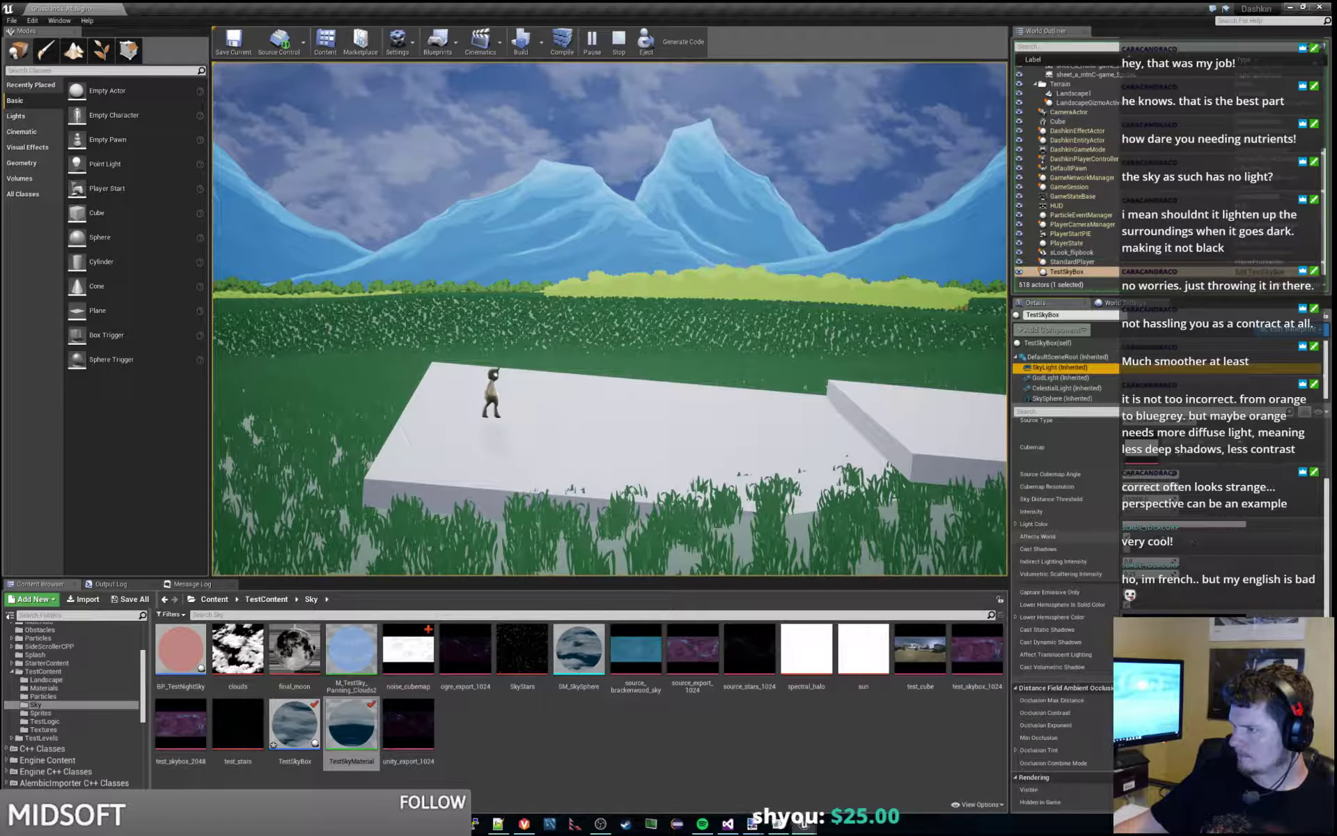
- Toggle the SkyLight's Affects World option repeatedly to compare the daylight shading with and without it, leaving it off
left_click(1126, 538)
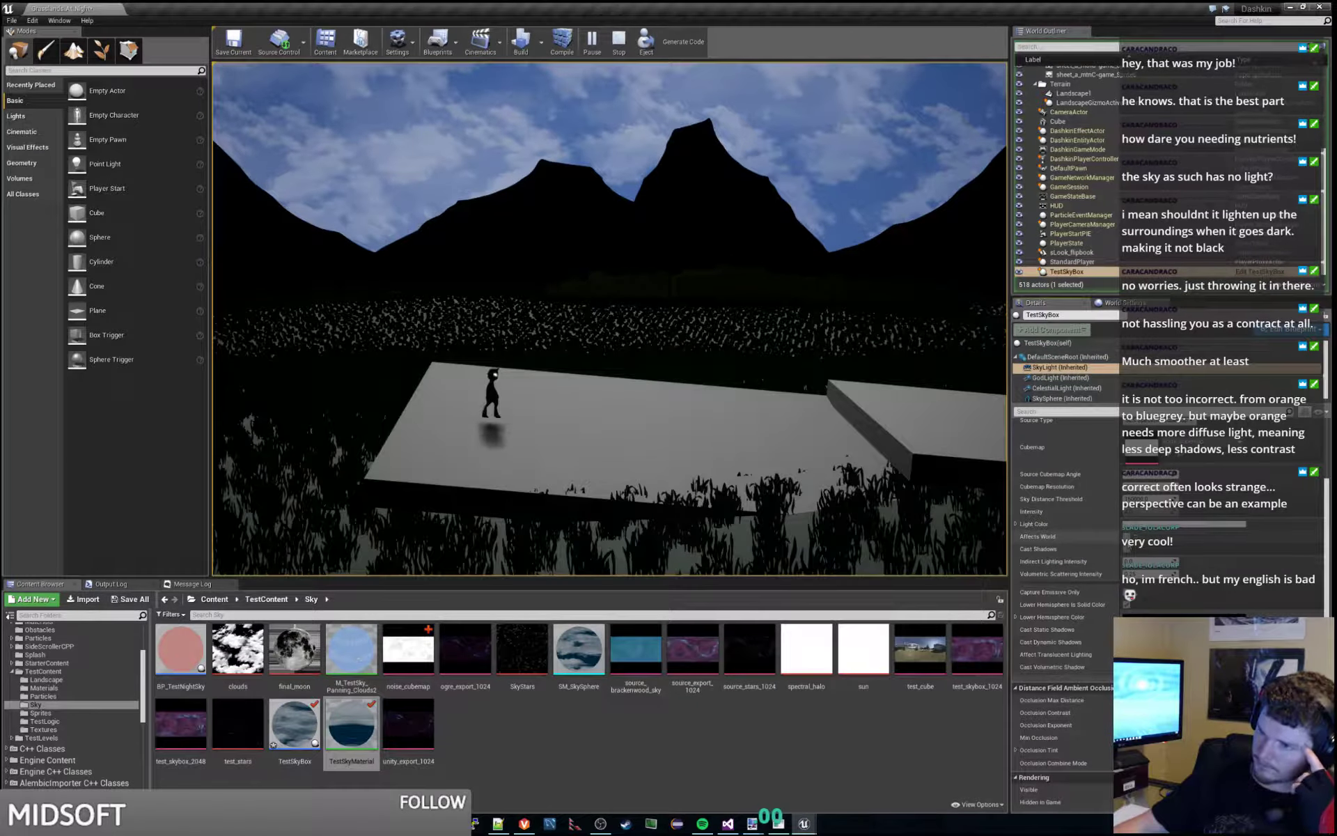
left_click(1128, 539)
left_click(1127, 536)
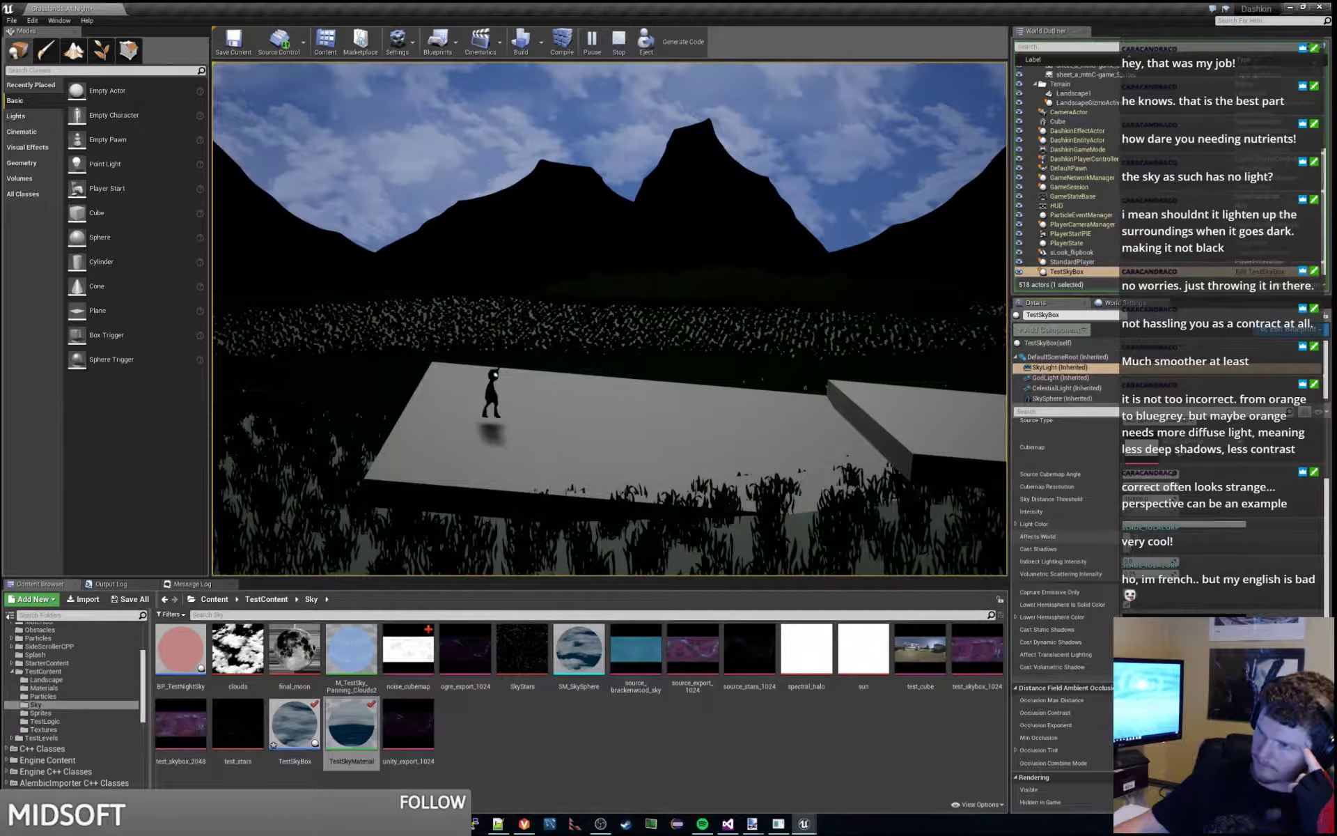
left_click(1127, 536)
left_click(1127, 536)
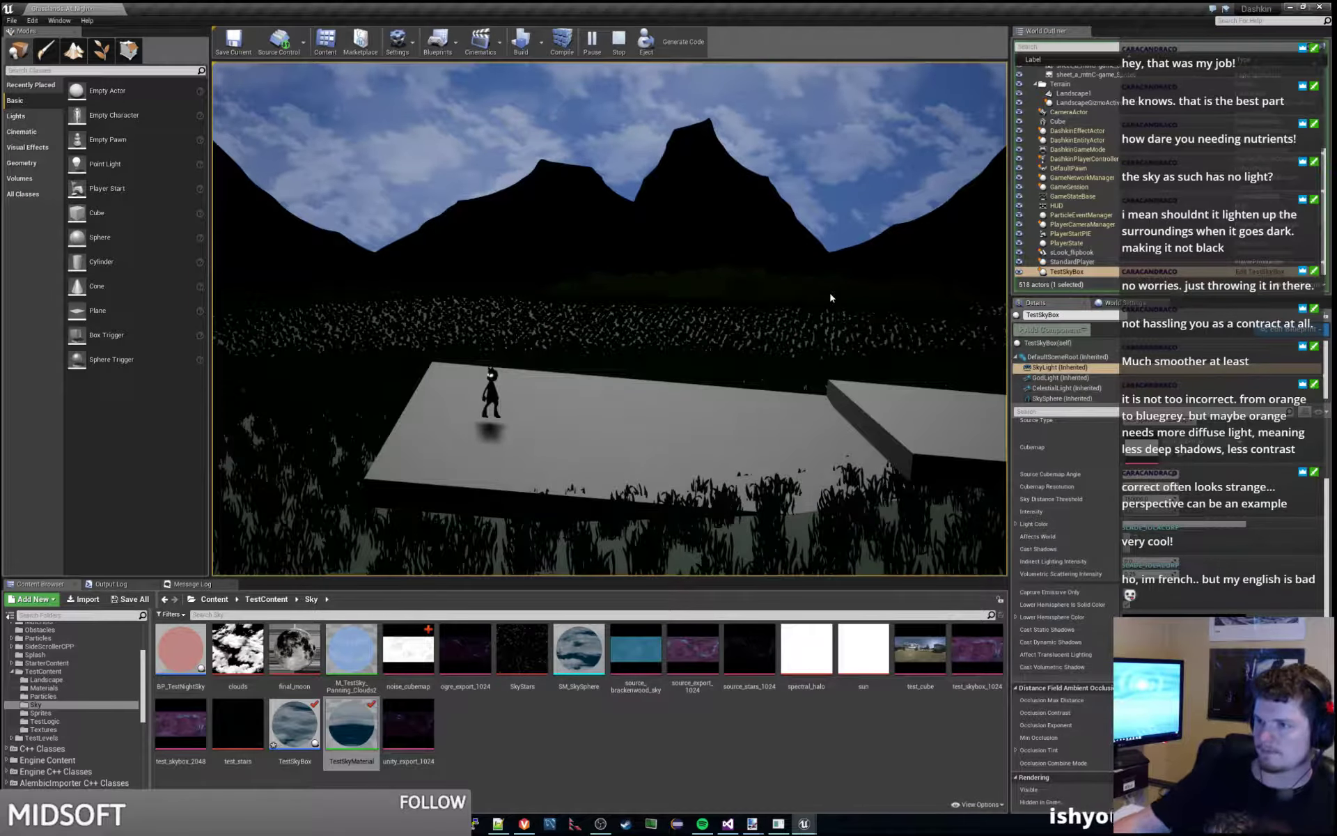
- Run and jump across the platforms with the sky light off to examine the shadows on the player, terrain and platforms
key("d")
key("space")
key("a")
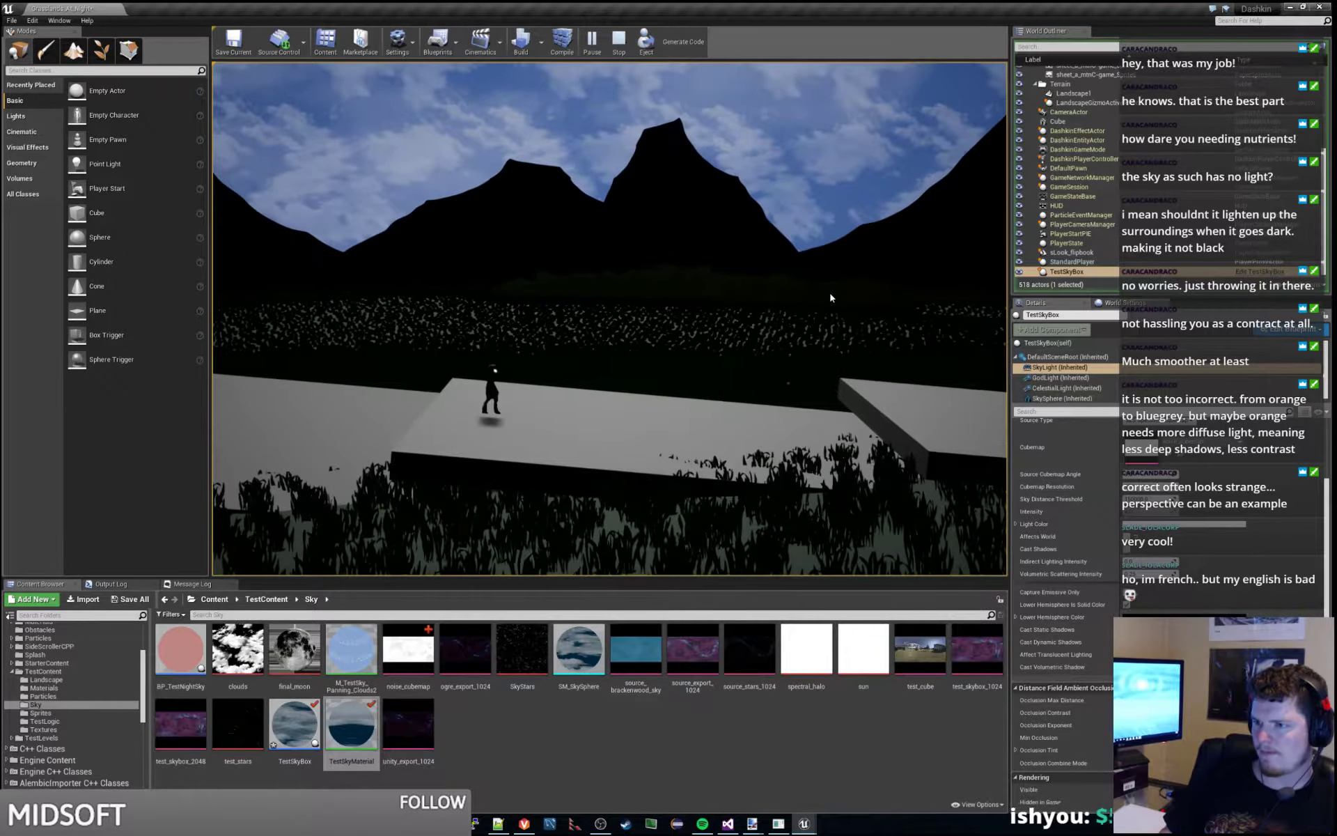
key("d")
key("space")
key("a")
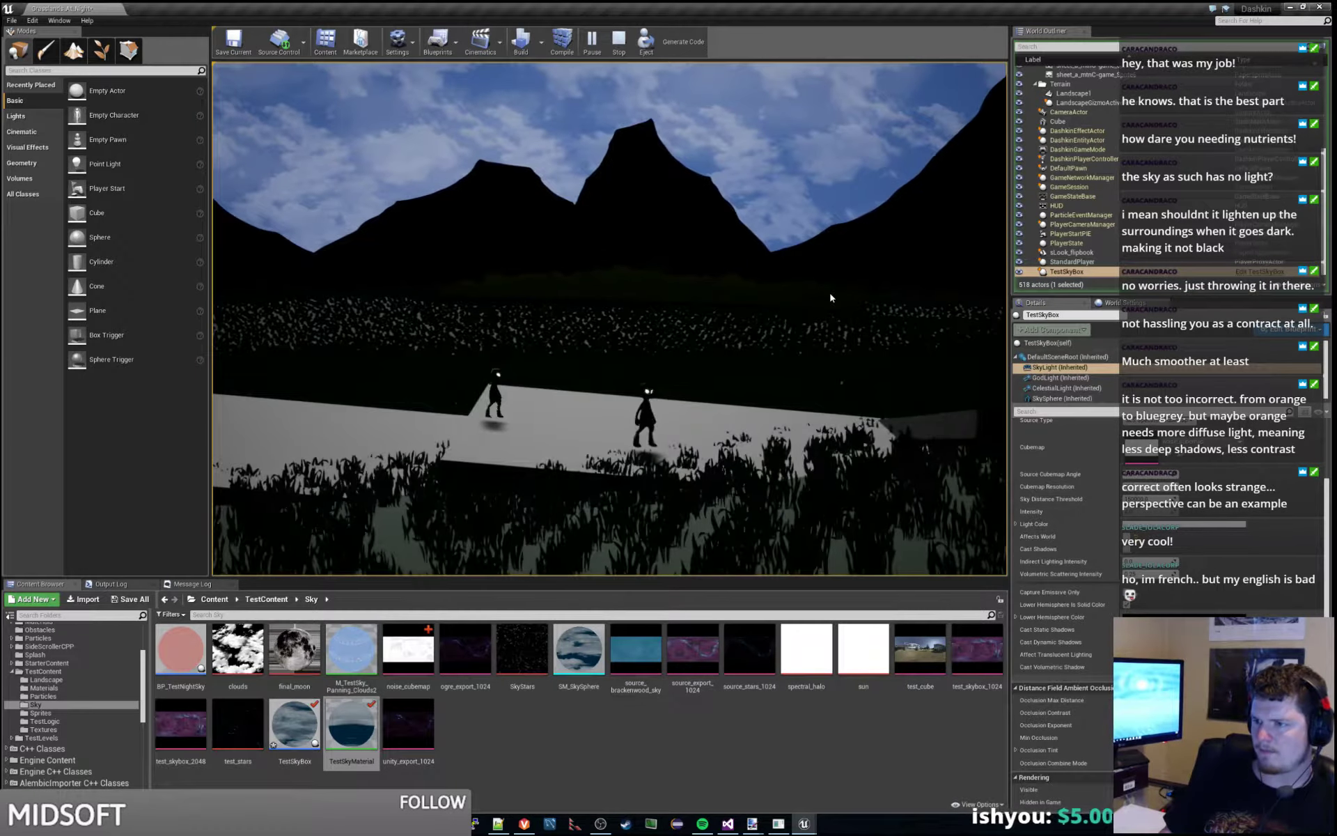
key("d")
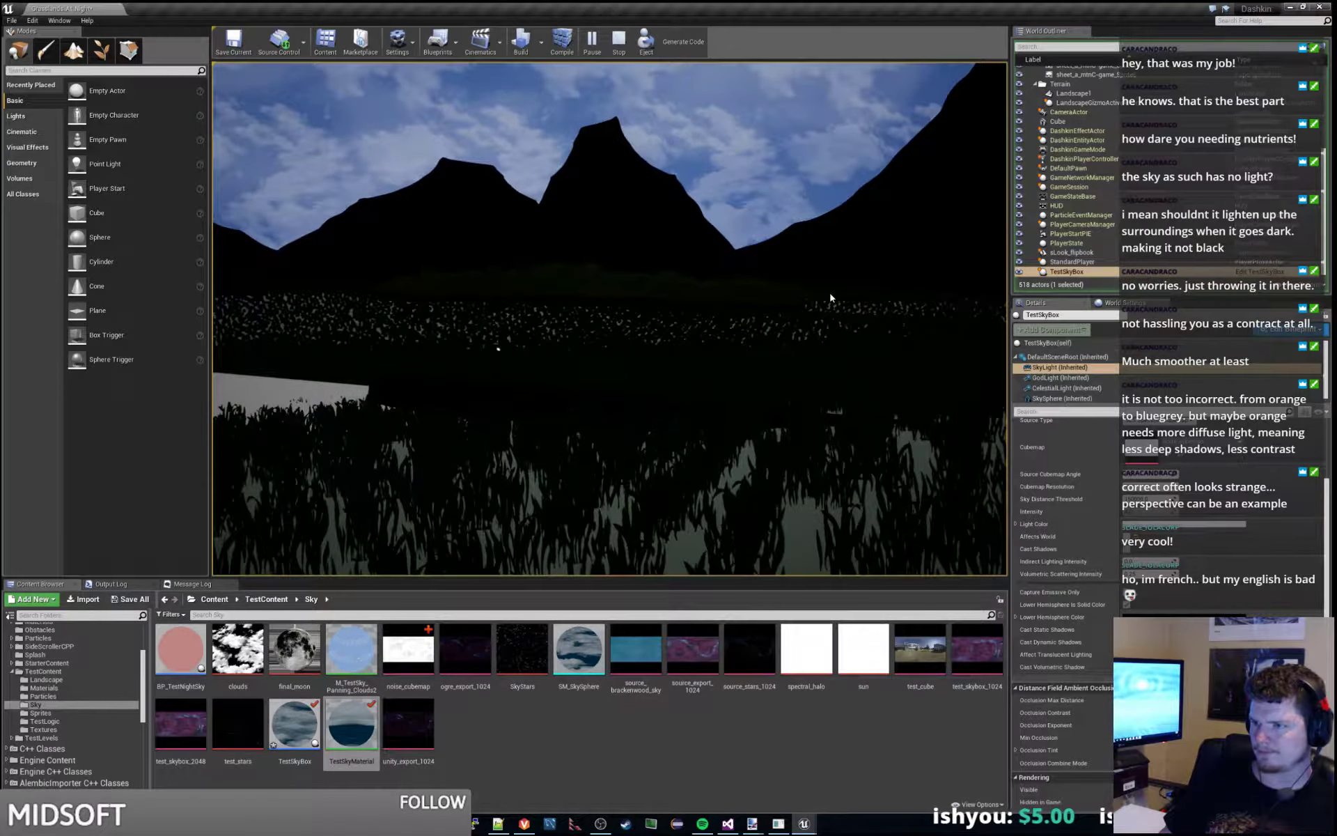
key("a")
key("a")
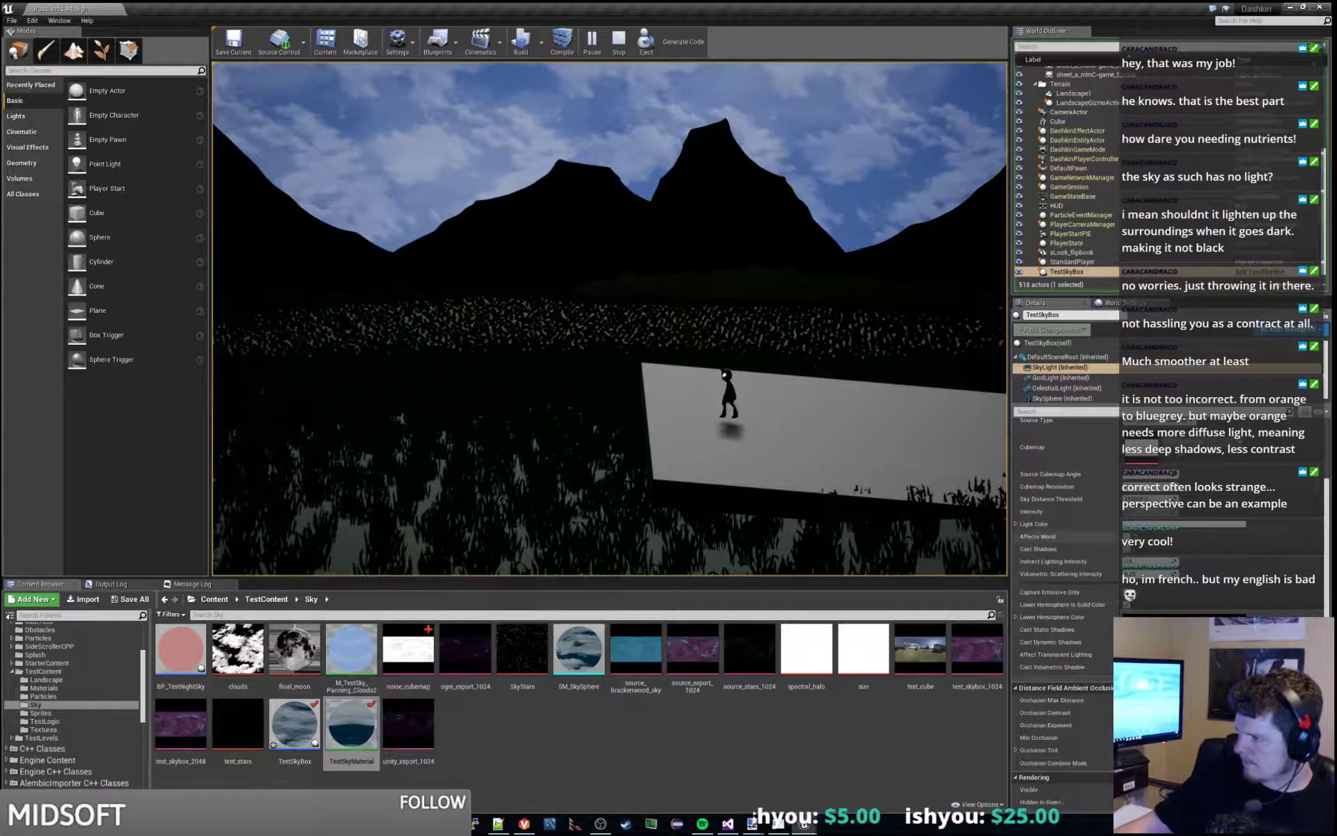
- Turn the SkyLight's Affects World option back on and stop the playtest
left_click(1127, 537)
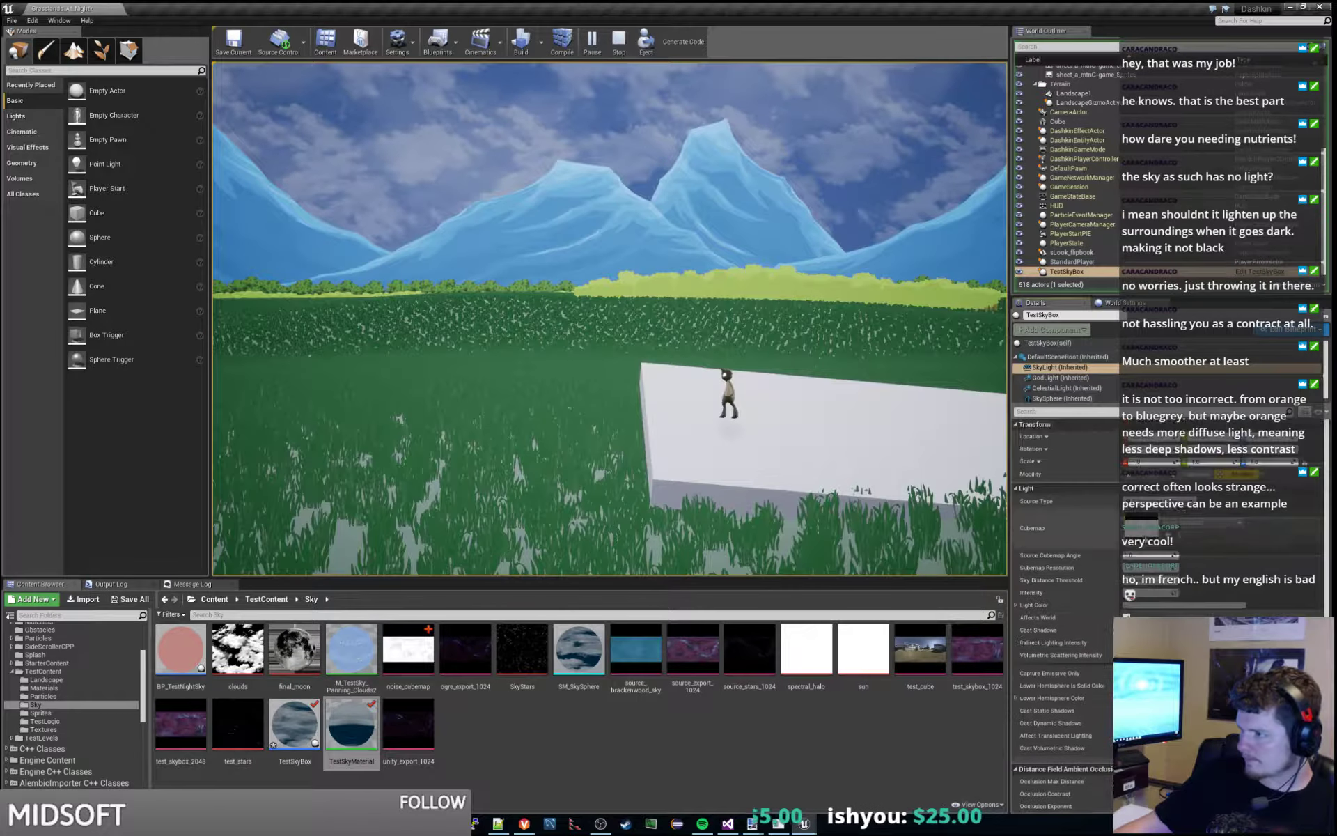
left_click(619, 41)
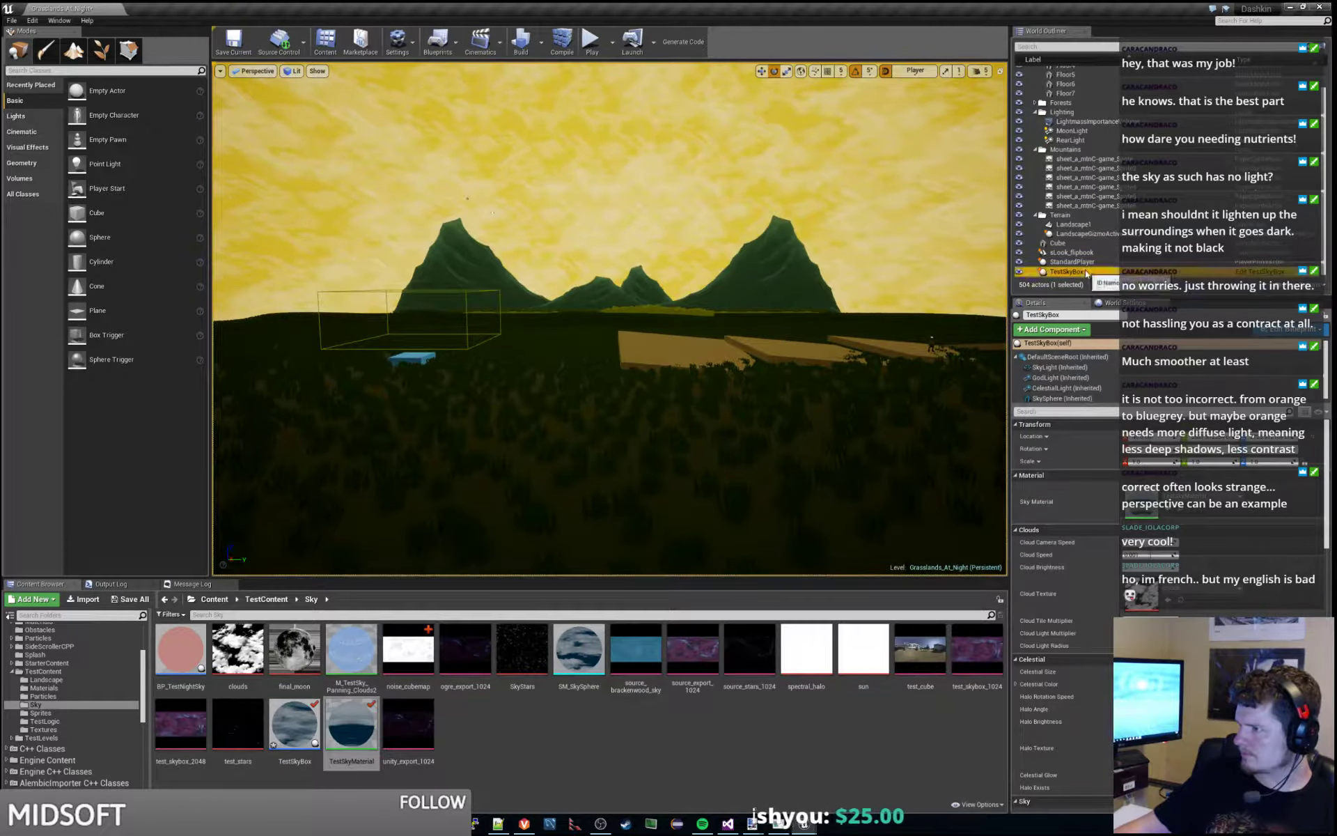
- Bring up the TestSkyBox actor's own settings and review its Night, Day and Day Night Cycle values
left_click(1091, 369)
left_click(1089, 358)
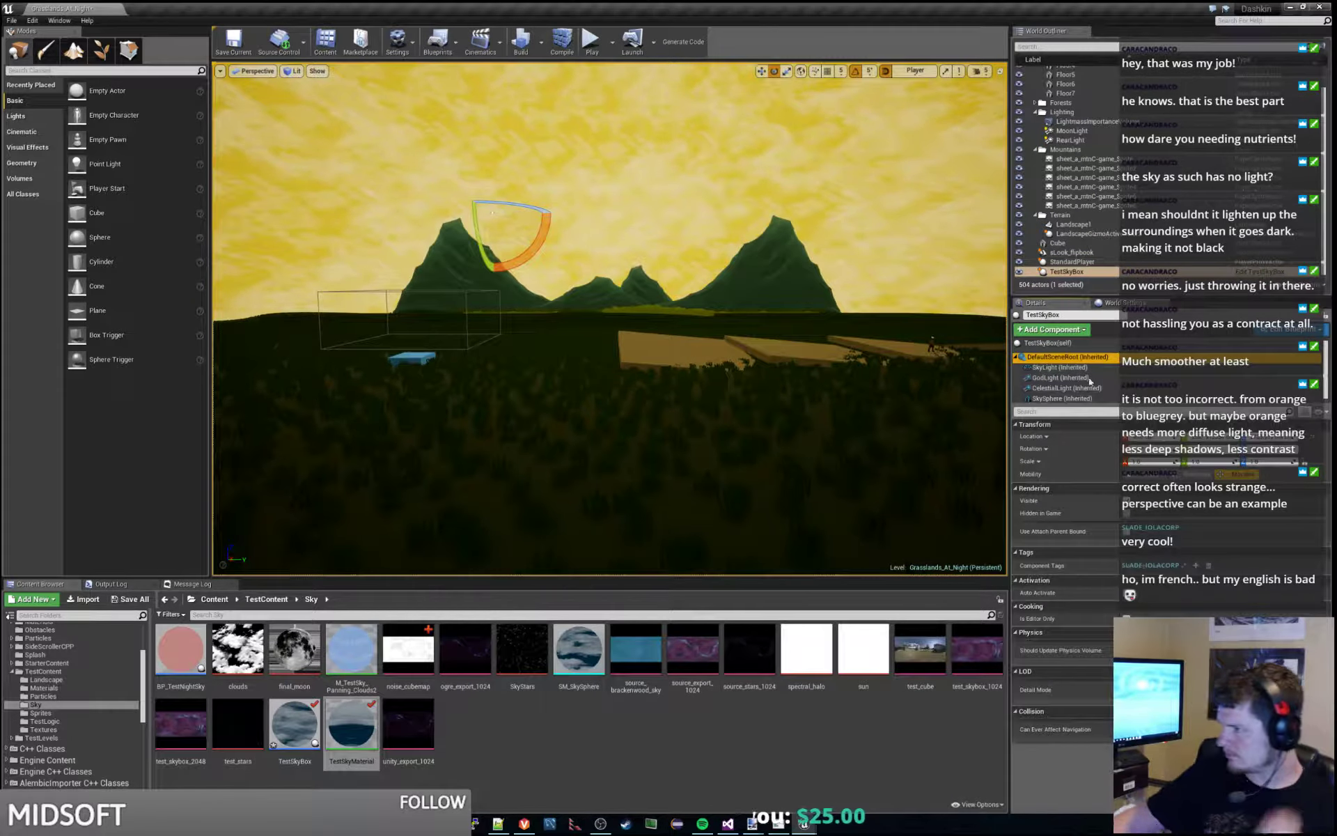
left_click(1048, 343)
scroll(1065, 557, "down", 10)
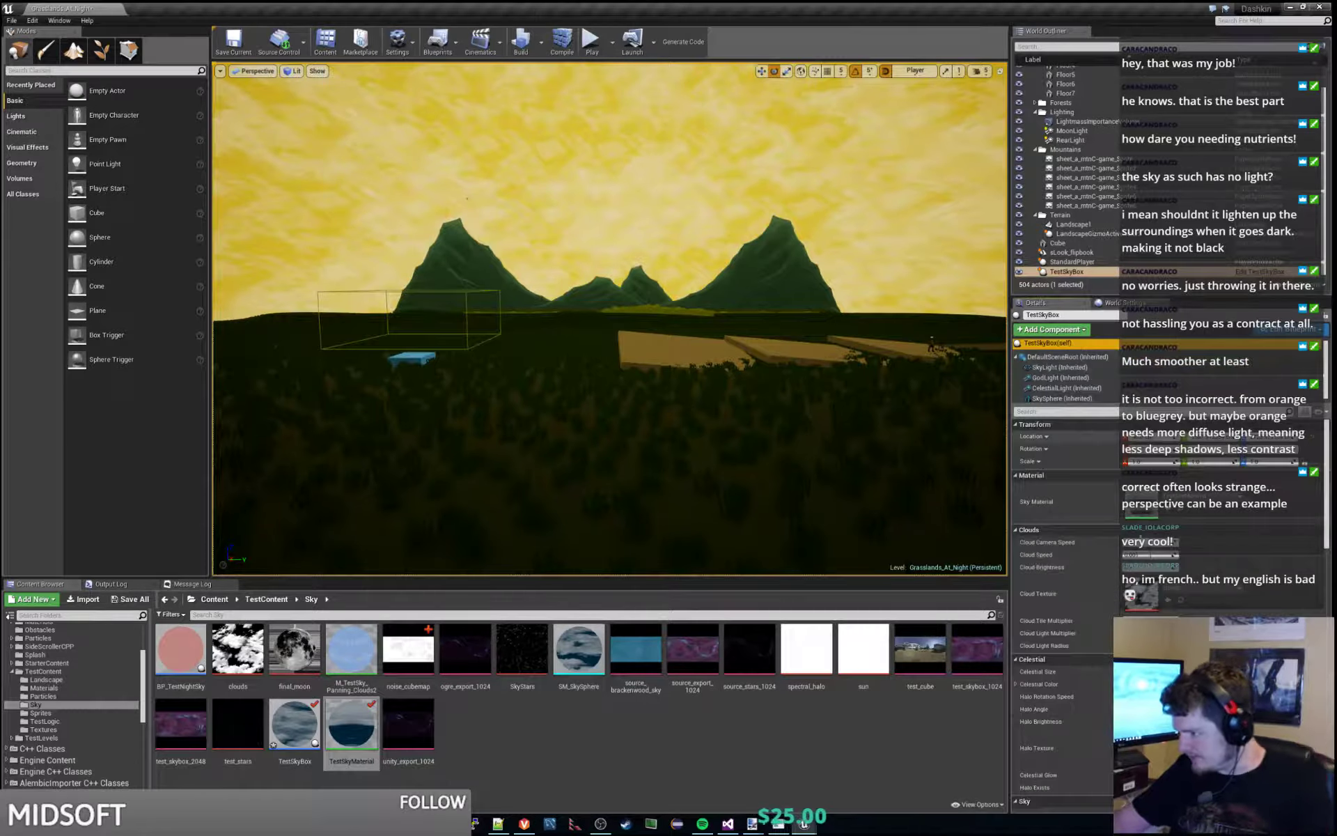
scroll(1065, 557, "down", 6)
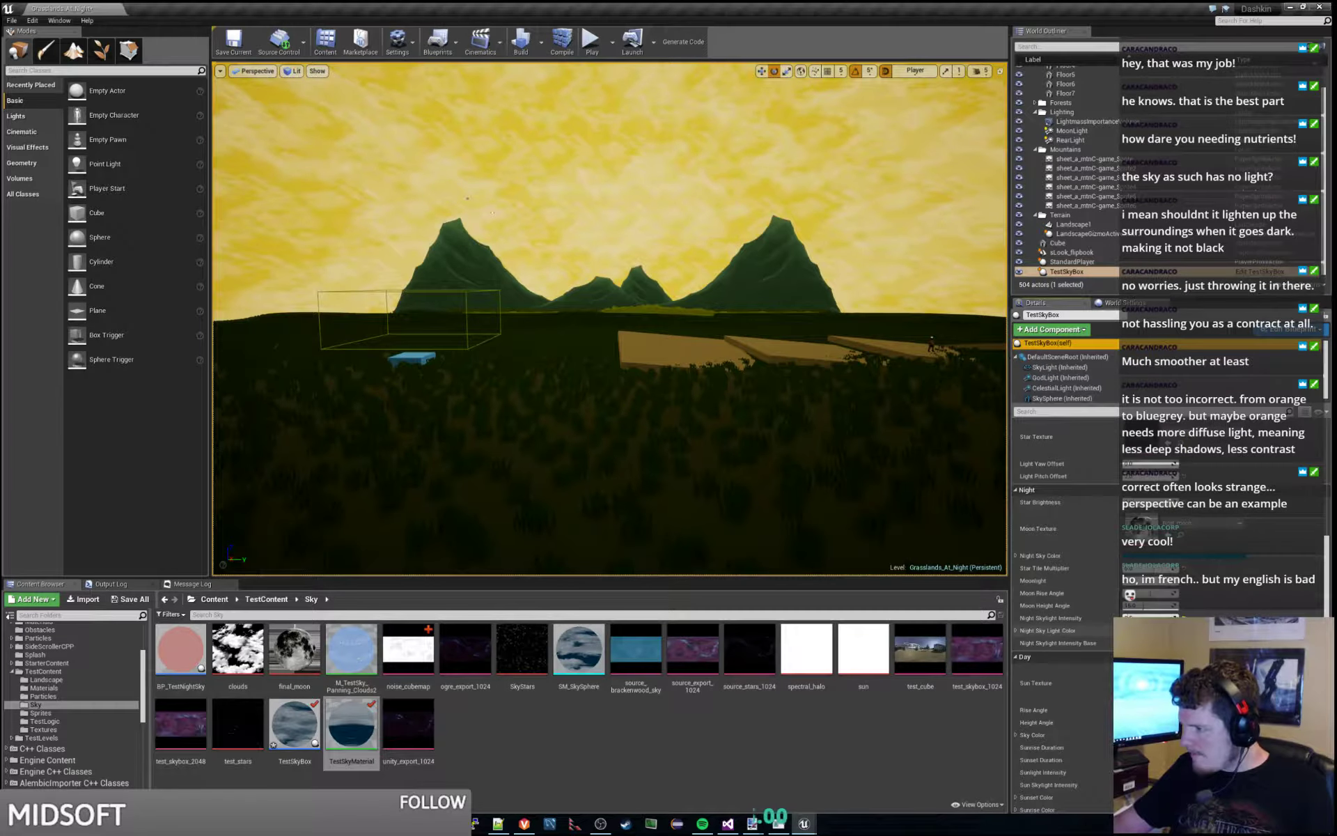
scroll(1066, 557, "down", 6)
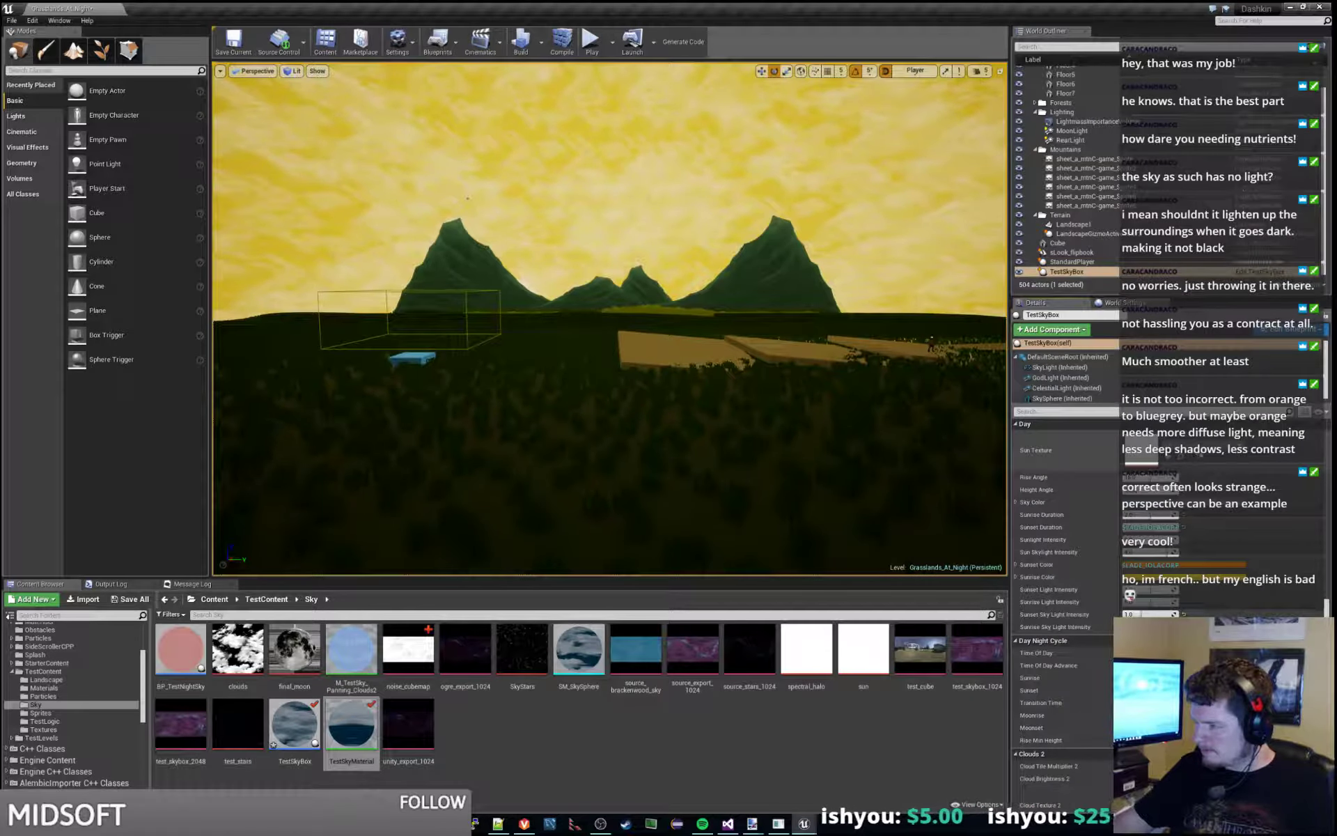
- Playtest the level twice, running onto the platforms to examine the change from sunset to daylight, then review TestSkyBox's Day settings
left_click(592, 41)
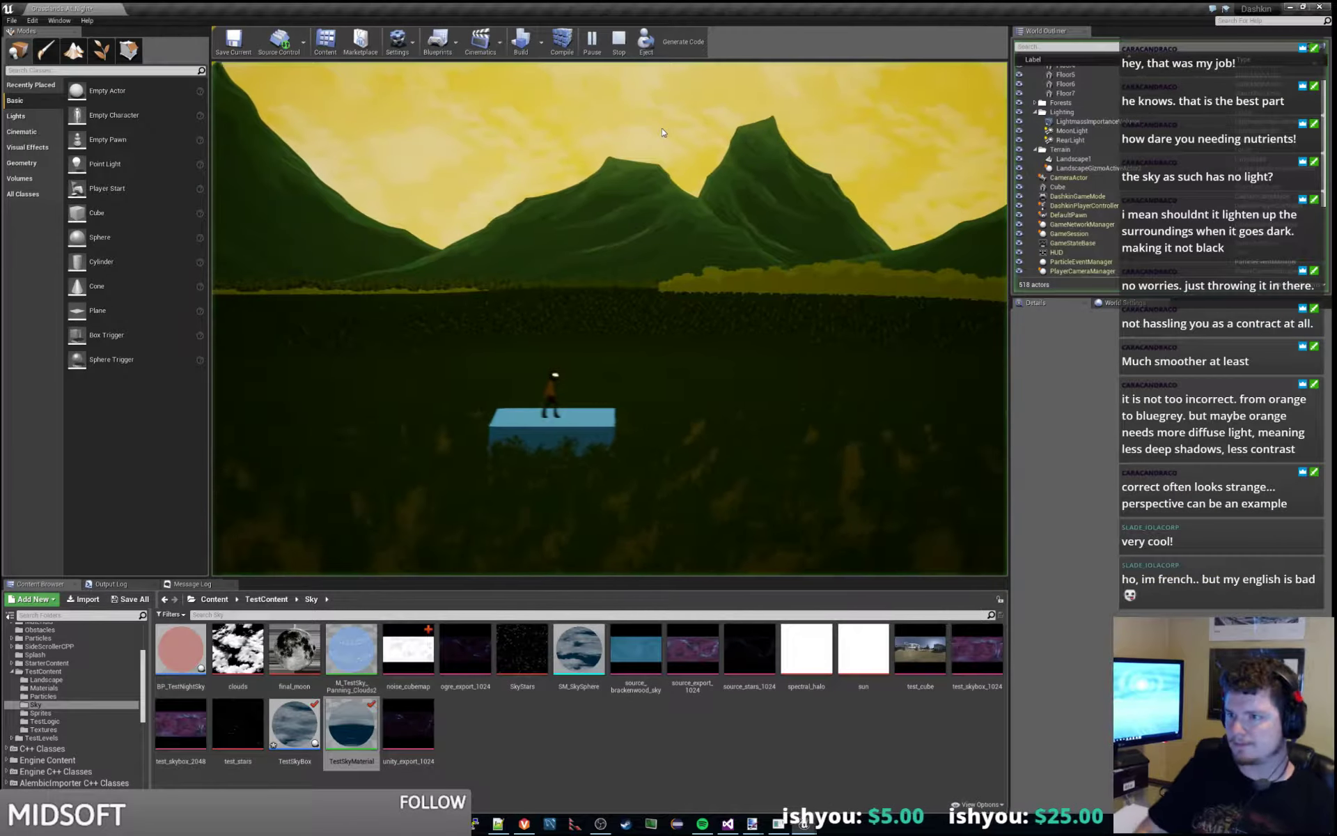
key("d")
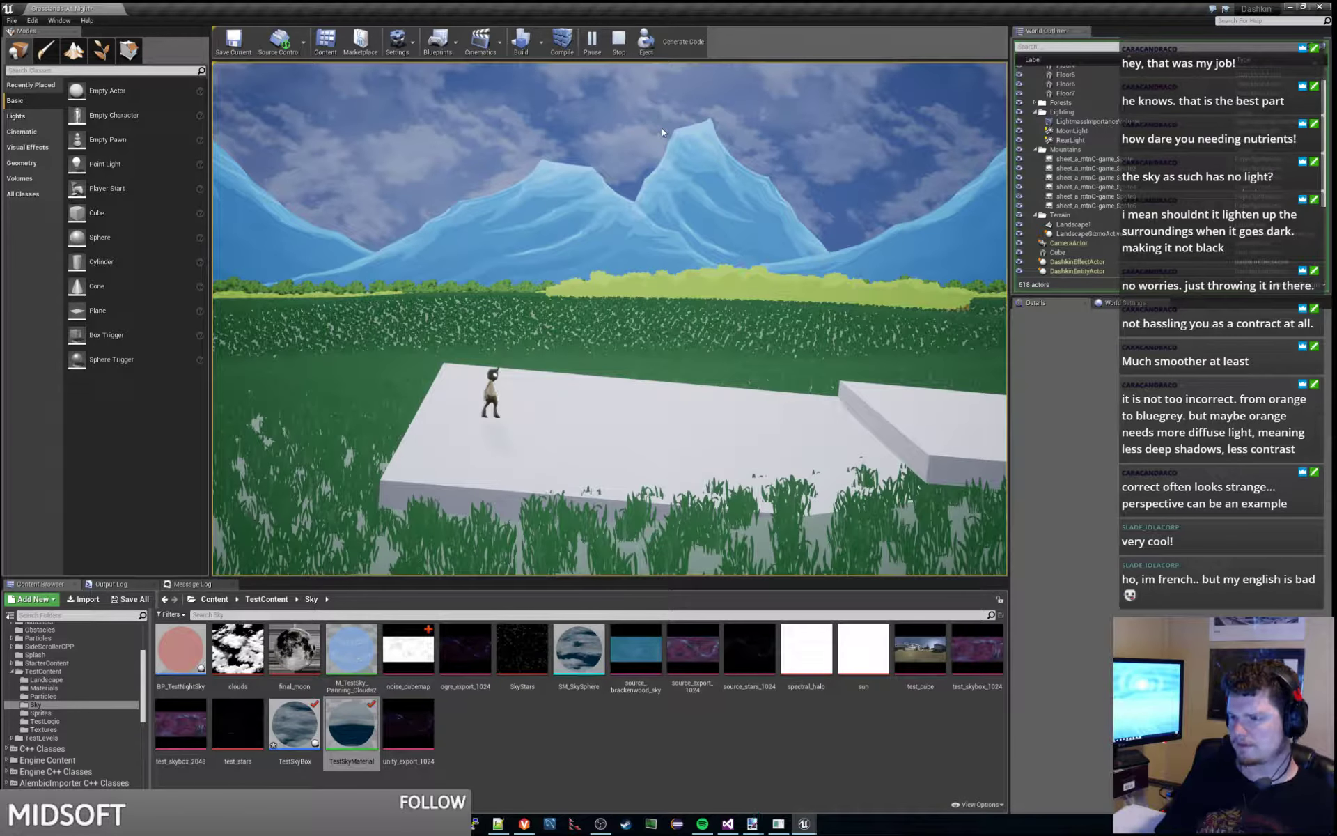
key("Escape")
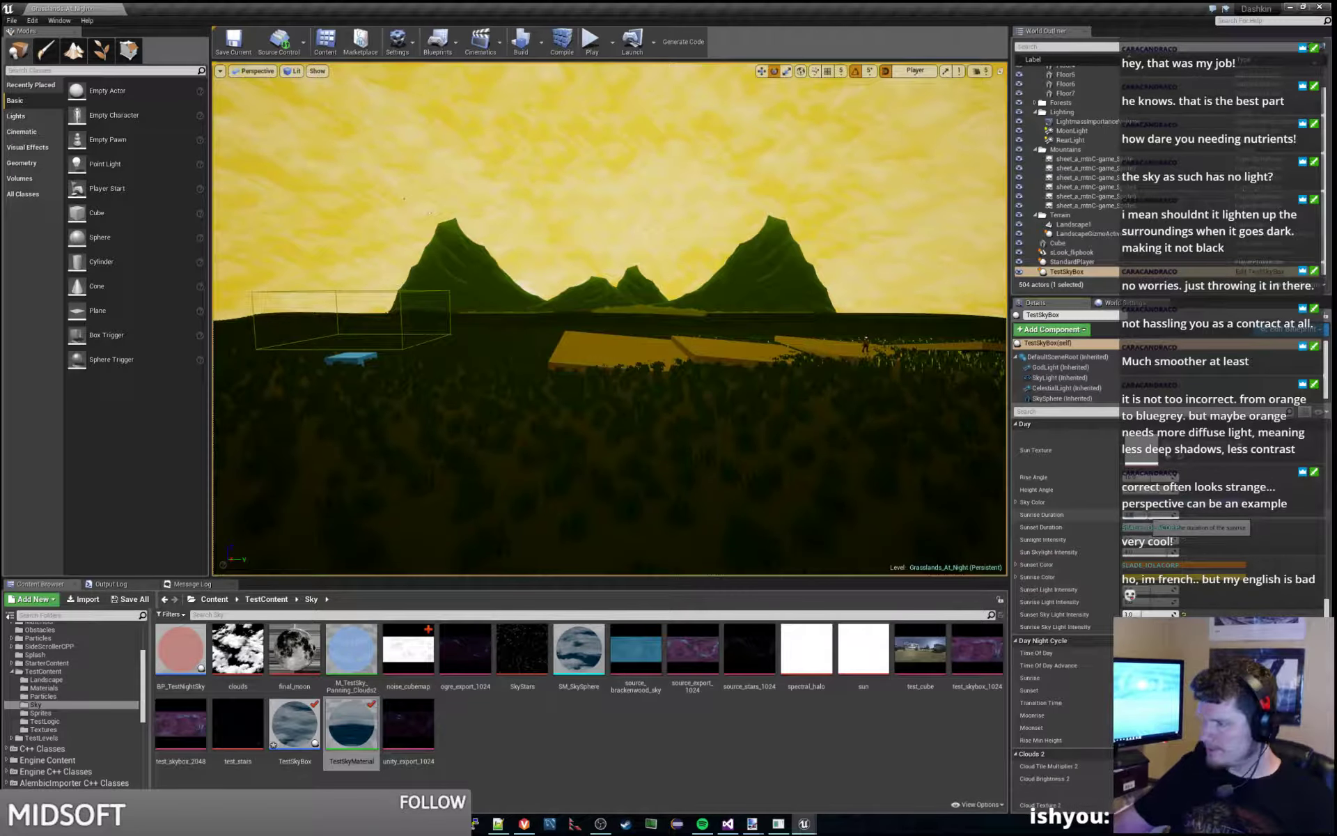
left_click(591, 40)
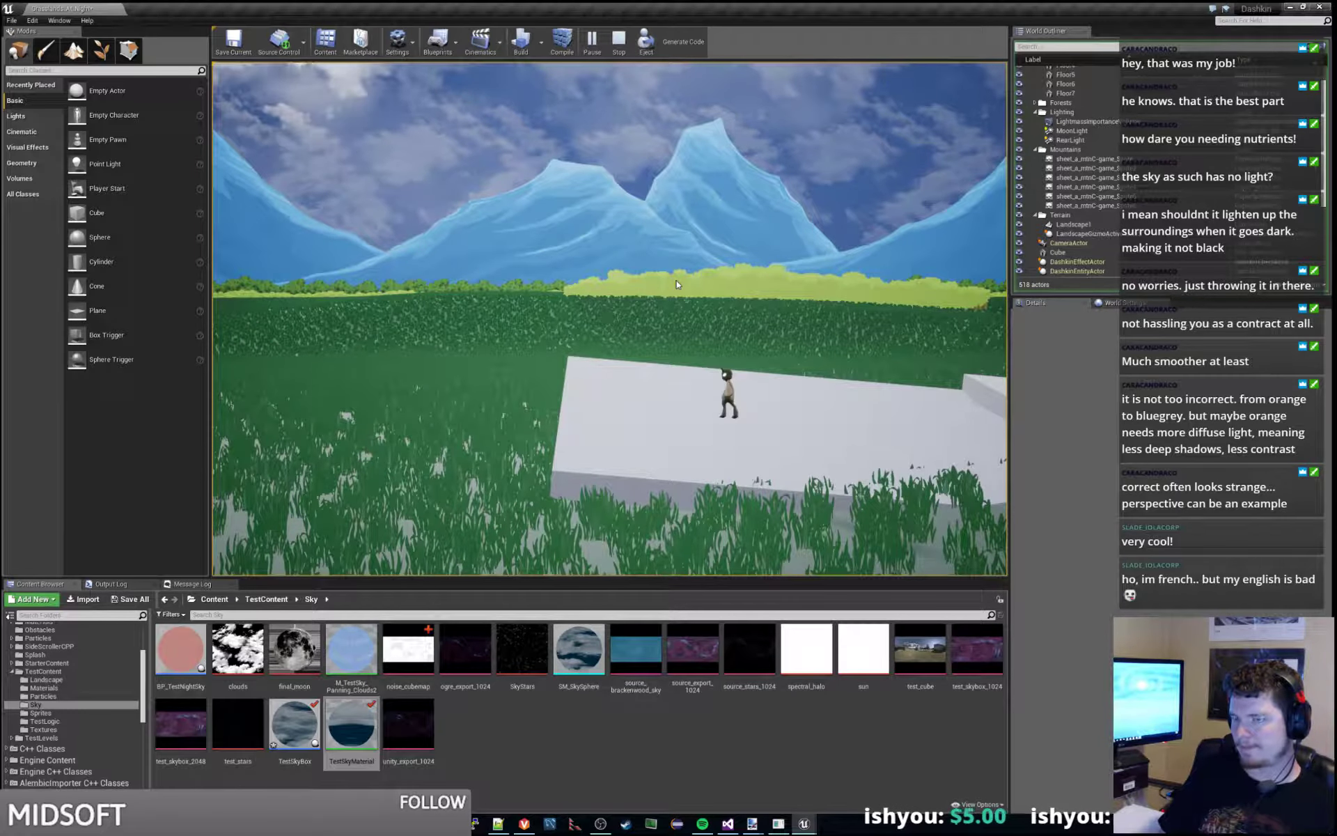
key("d")
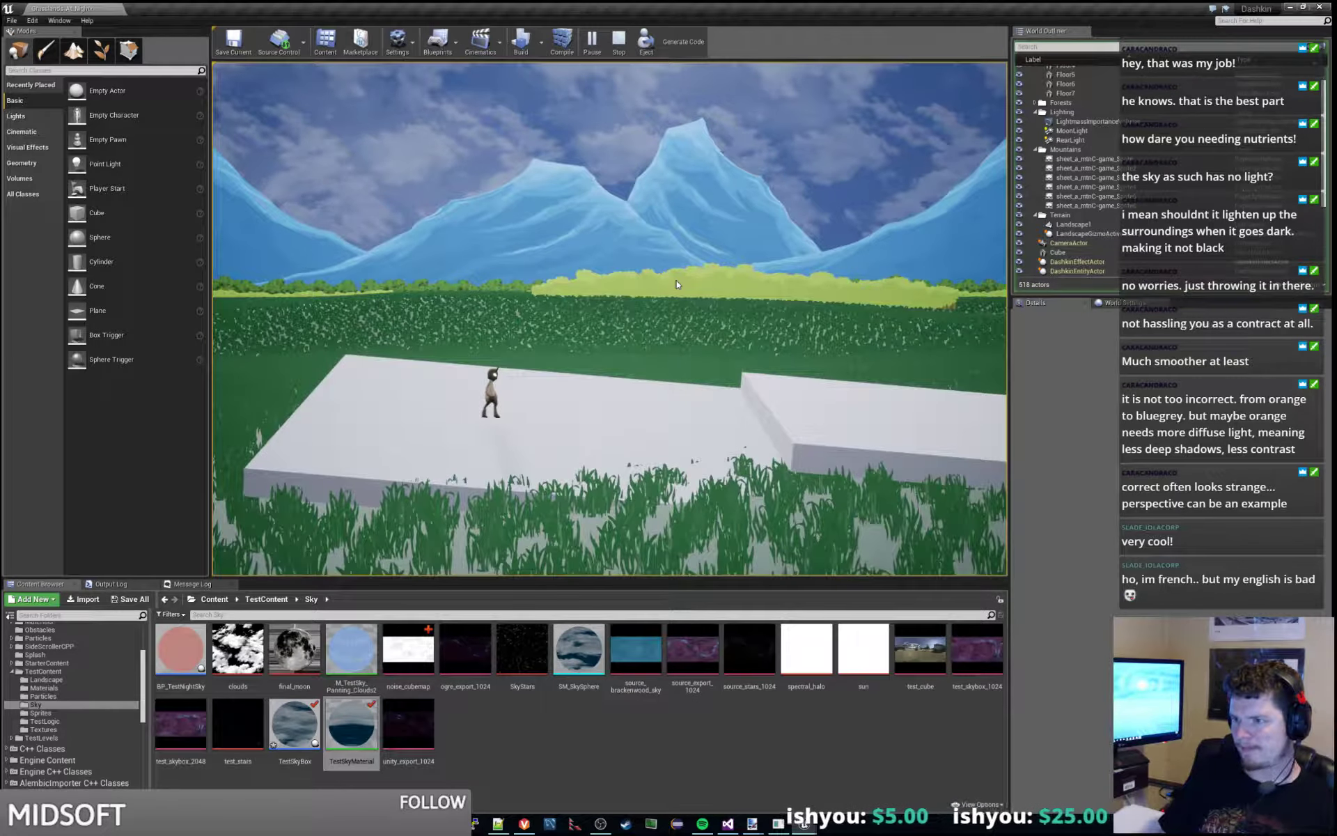
key("a")
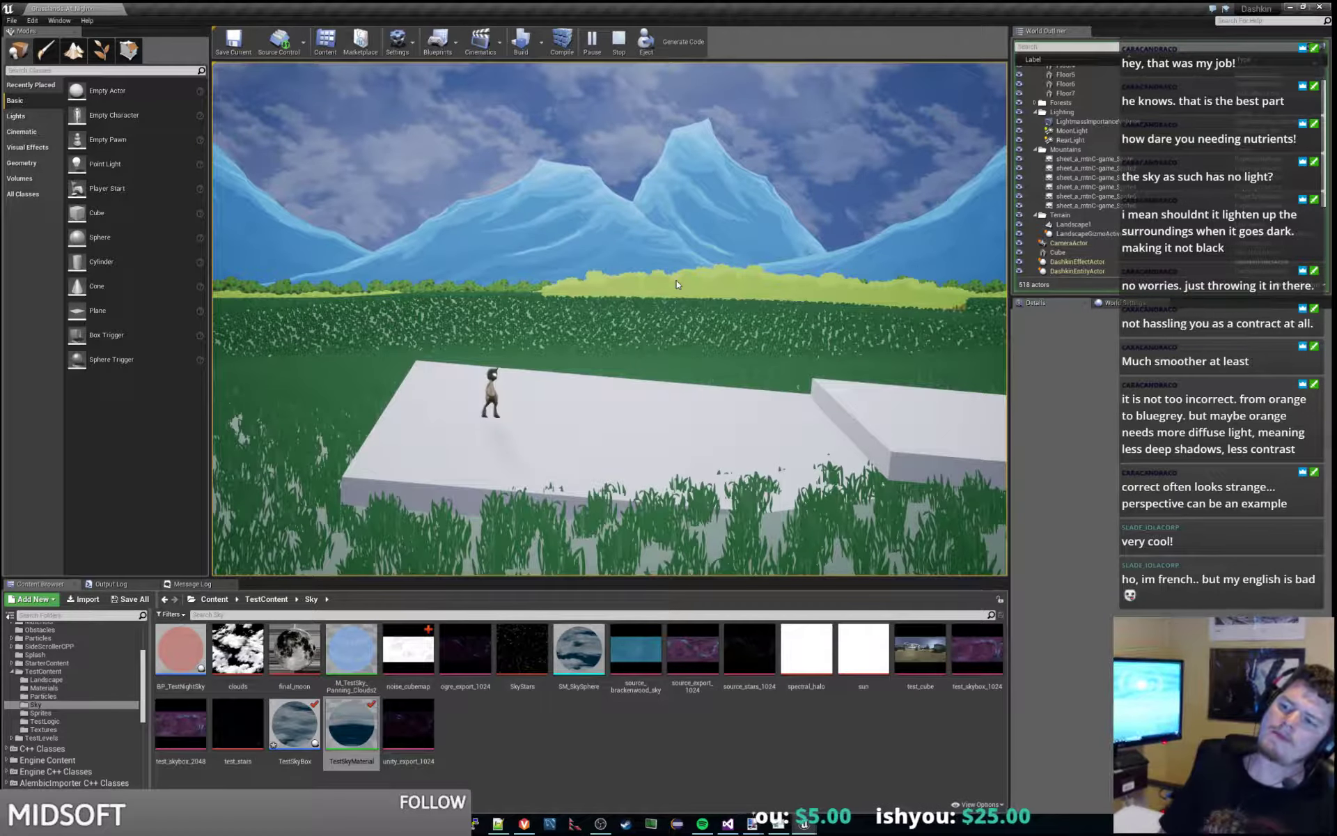
left_click(617, 40)
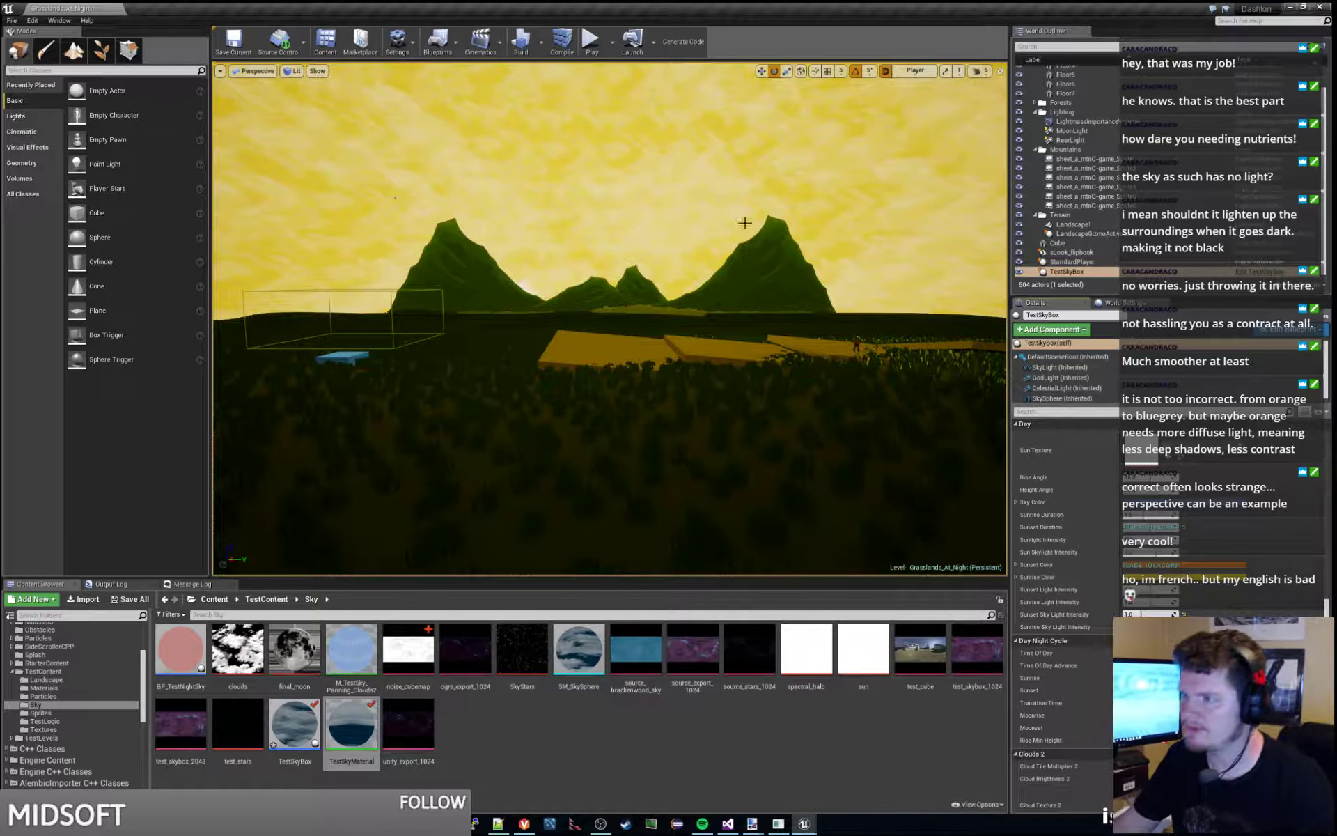
scroll(1085, 475, "up", 5)
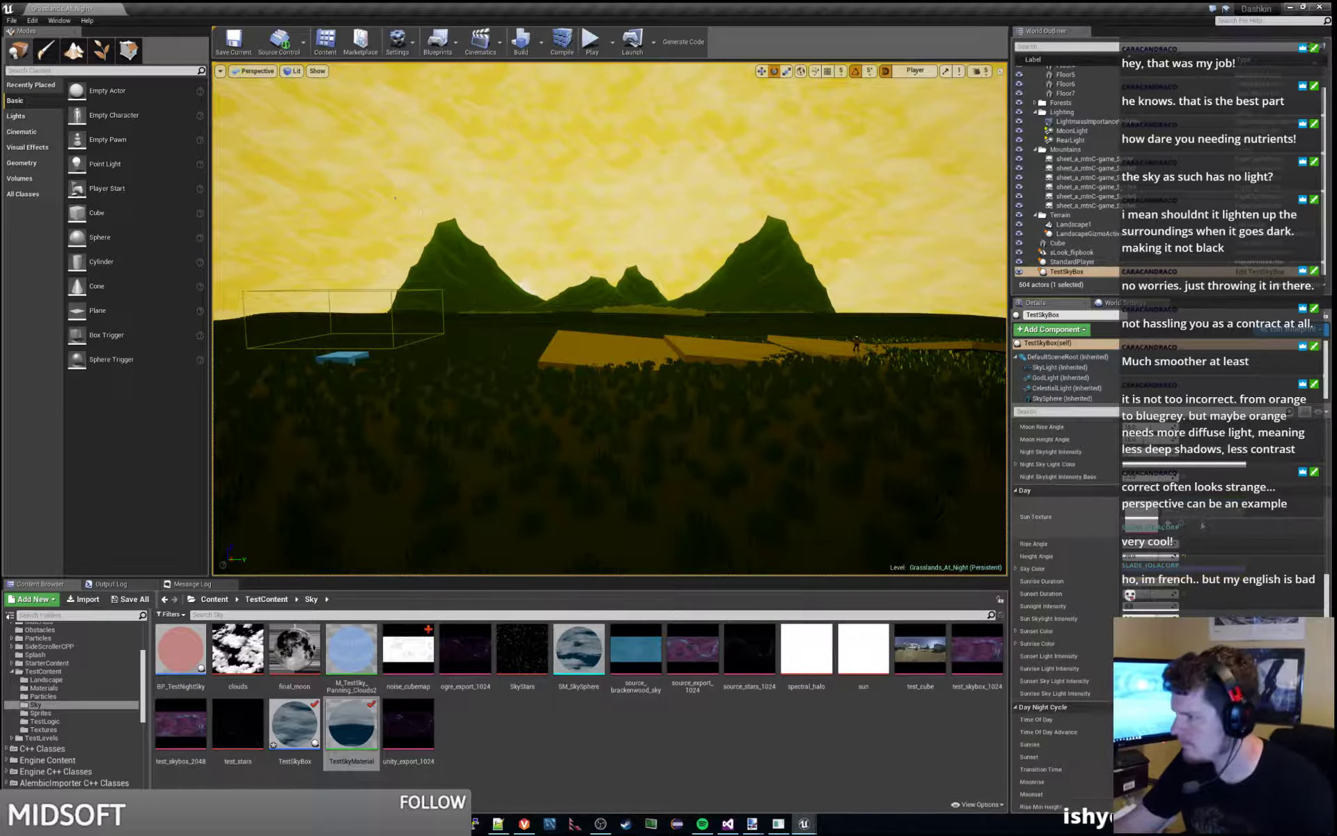
scroll(1066, 502, "down", 4)
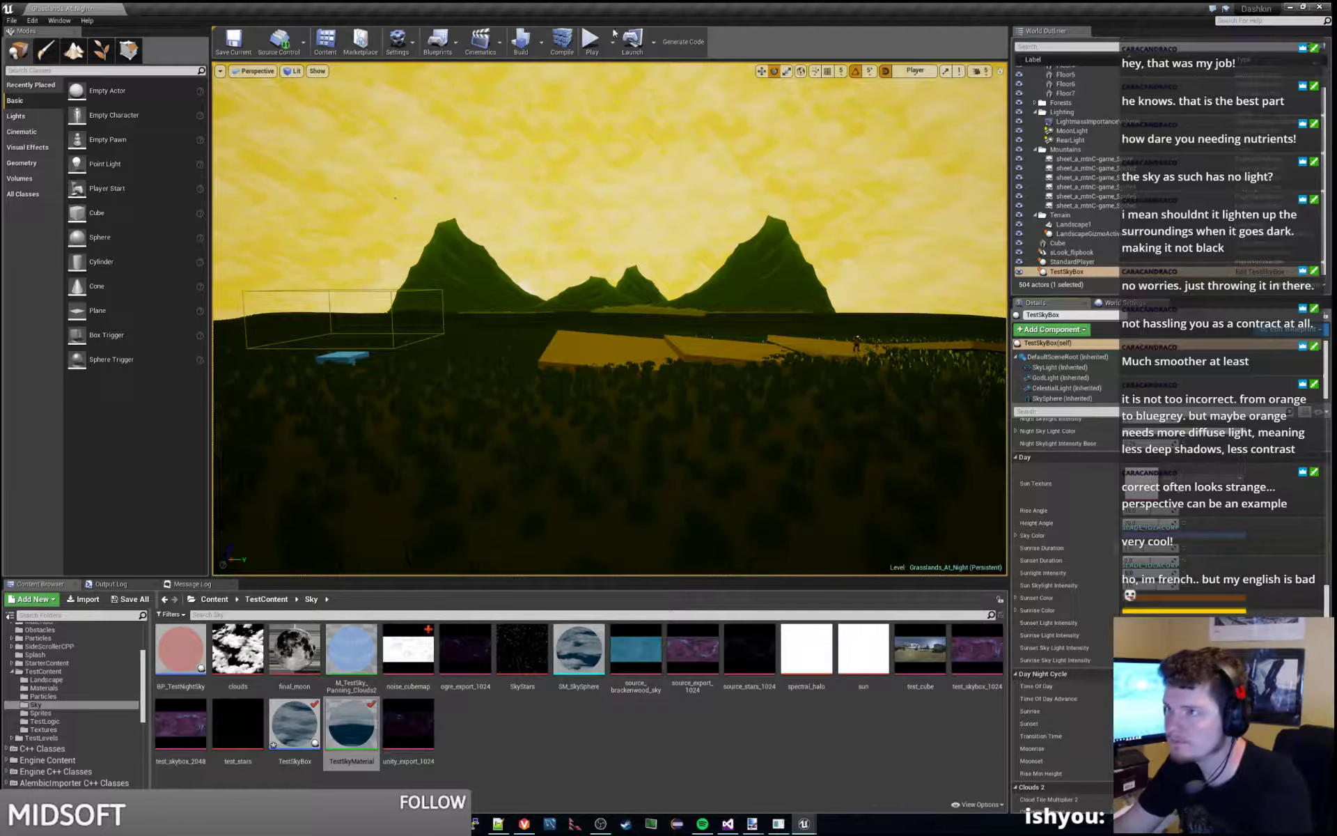
- Start another playtest and bring up the running TestSkyBox actor's Day Night Cycle settings
left_click(594, 45)
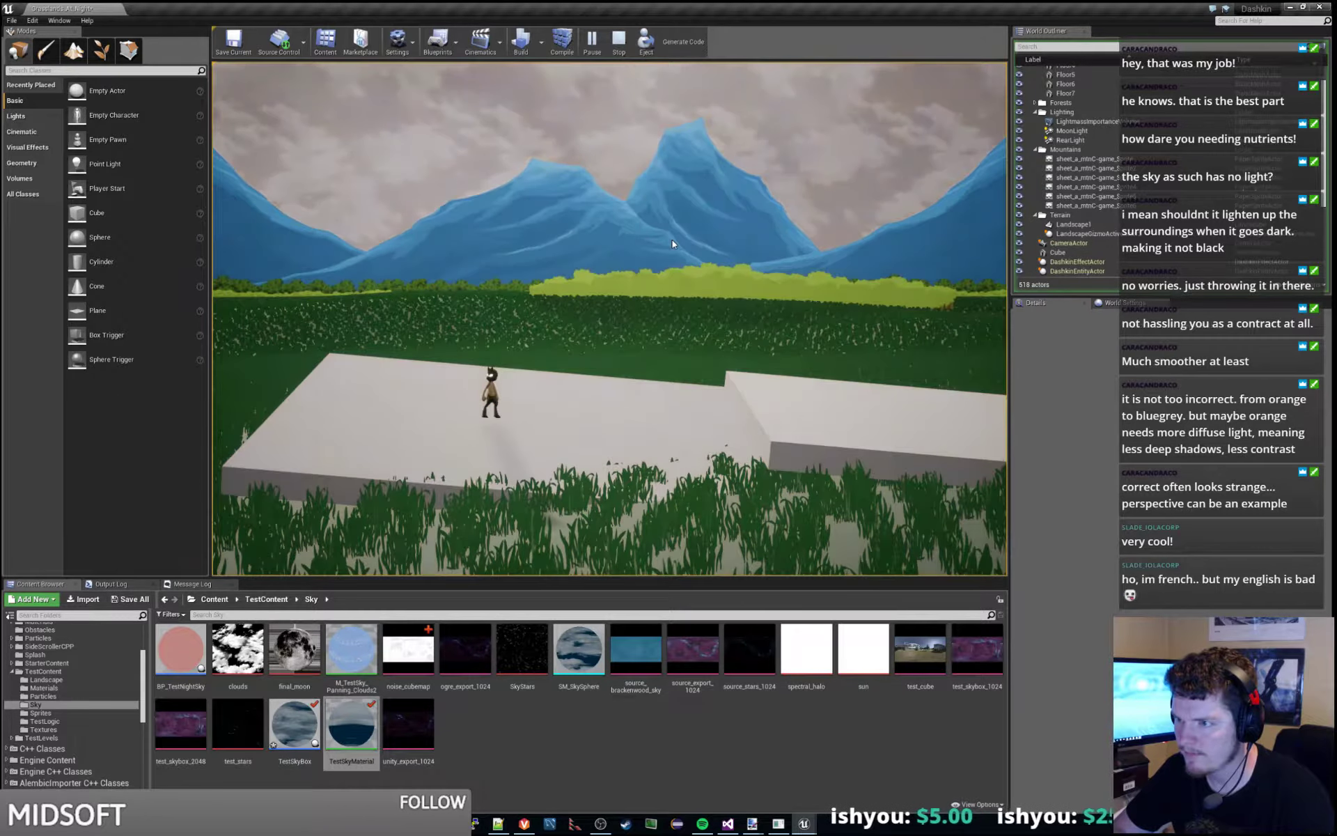
key("a")
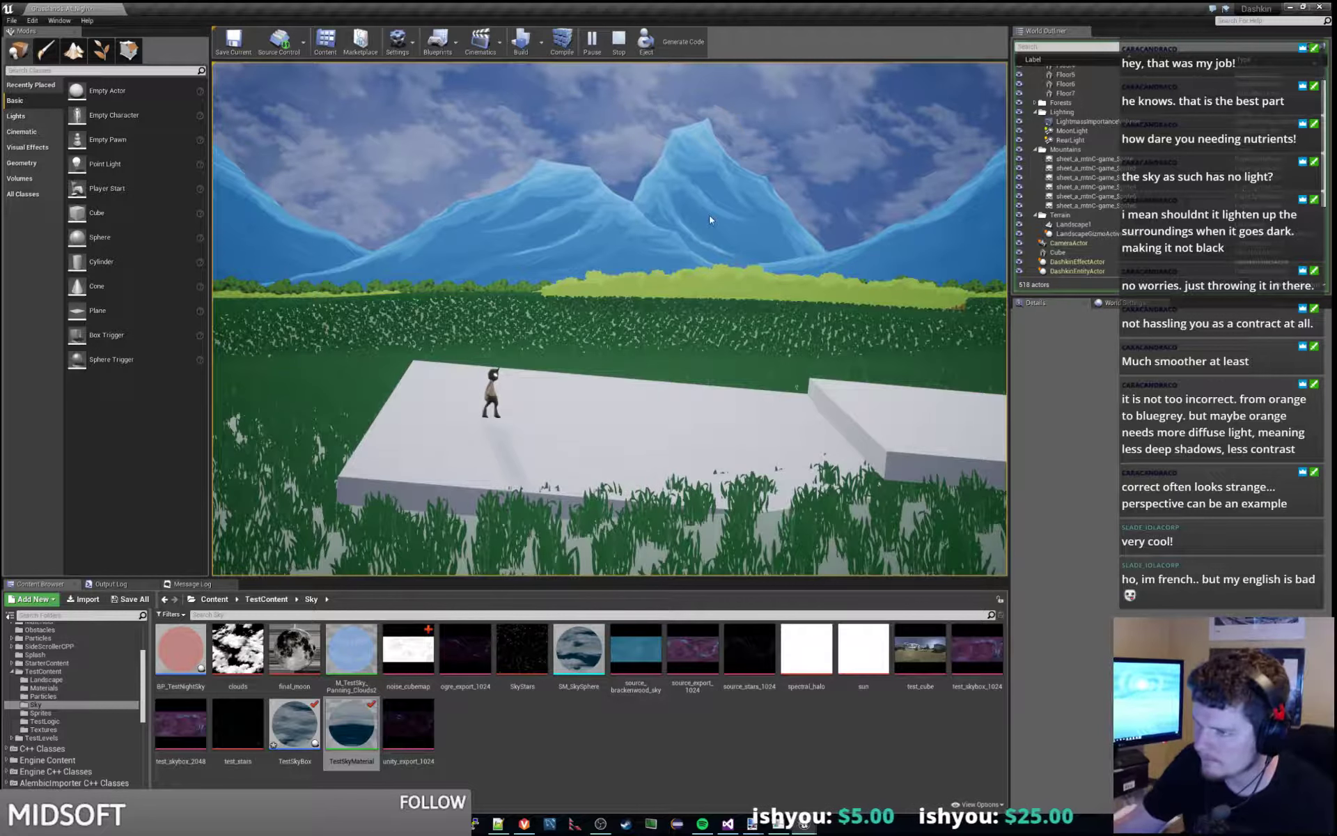
scroll(1114, 265, "down", 6)
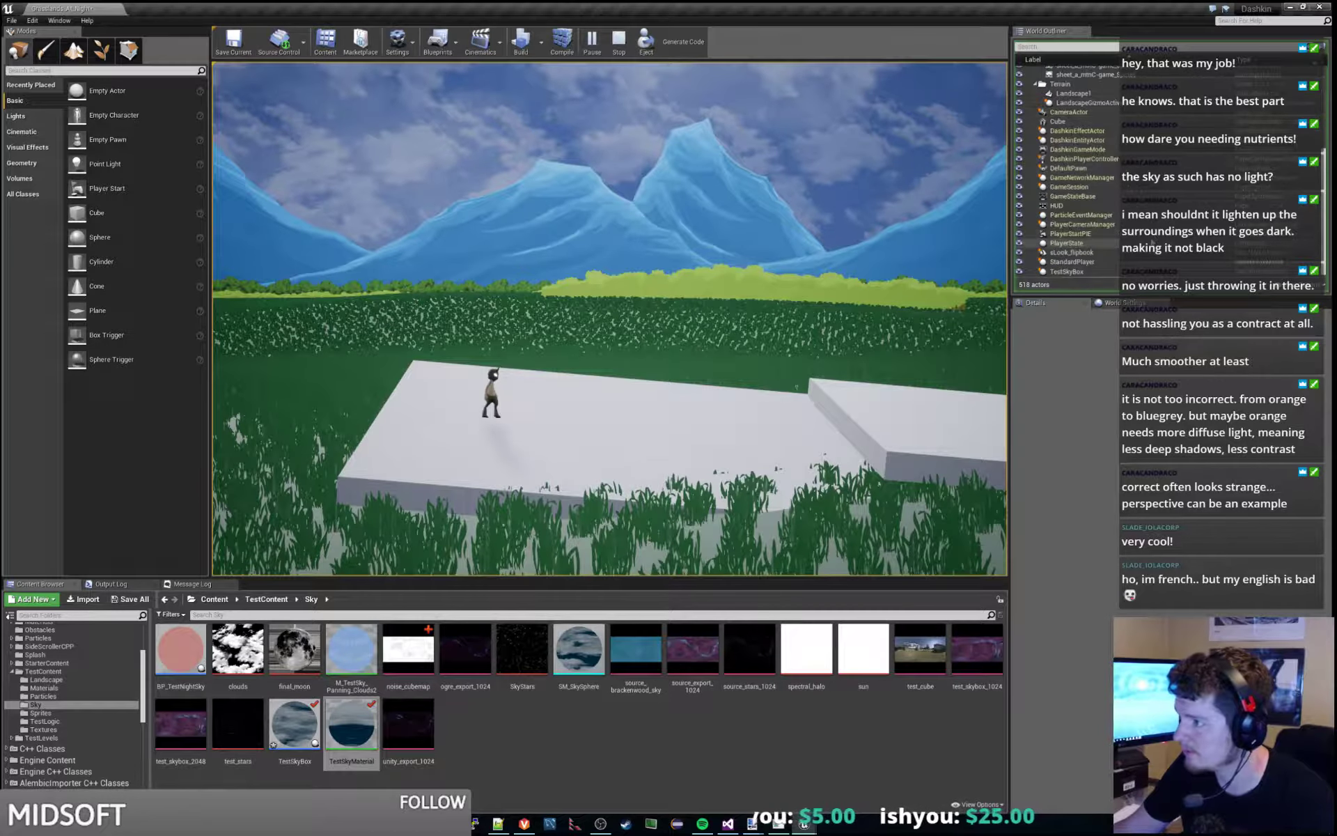
left_click(1122, 271)
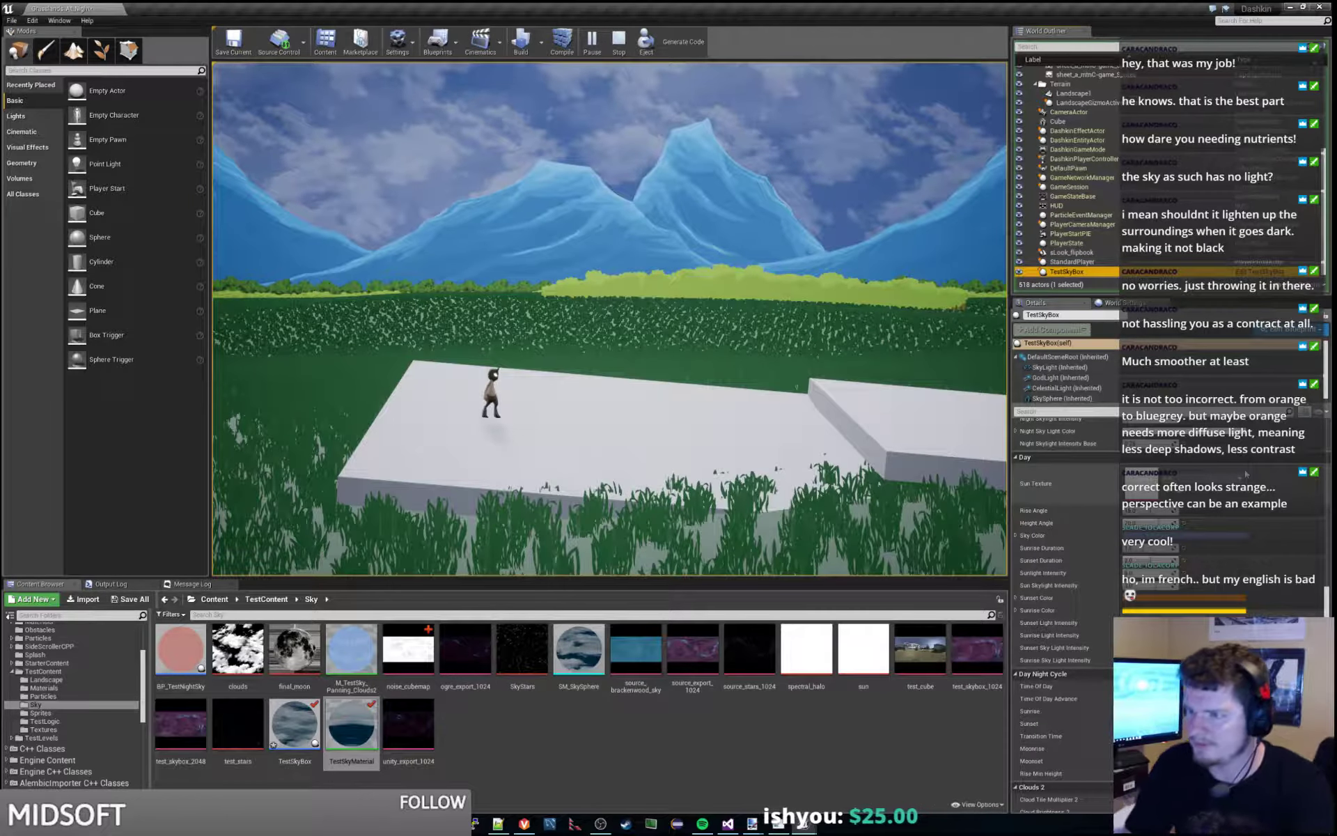
scroll(1243, 470, "down", 5)
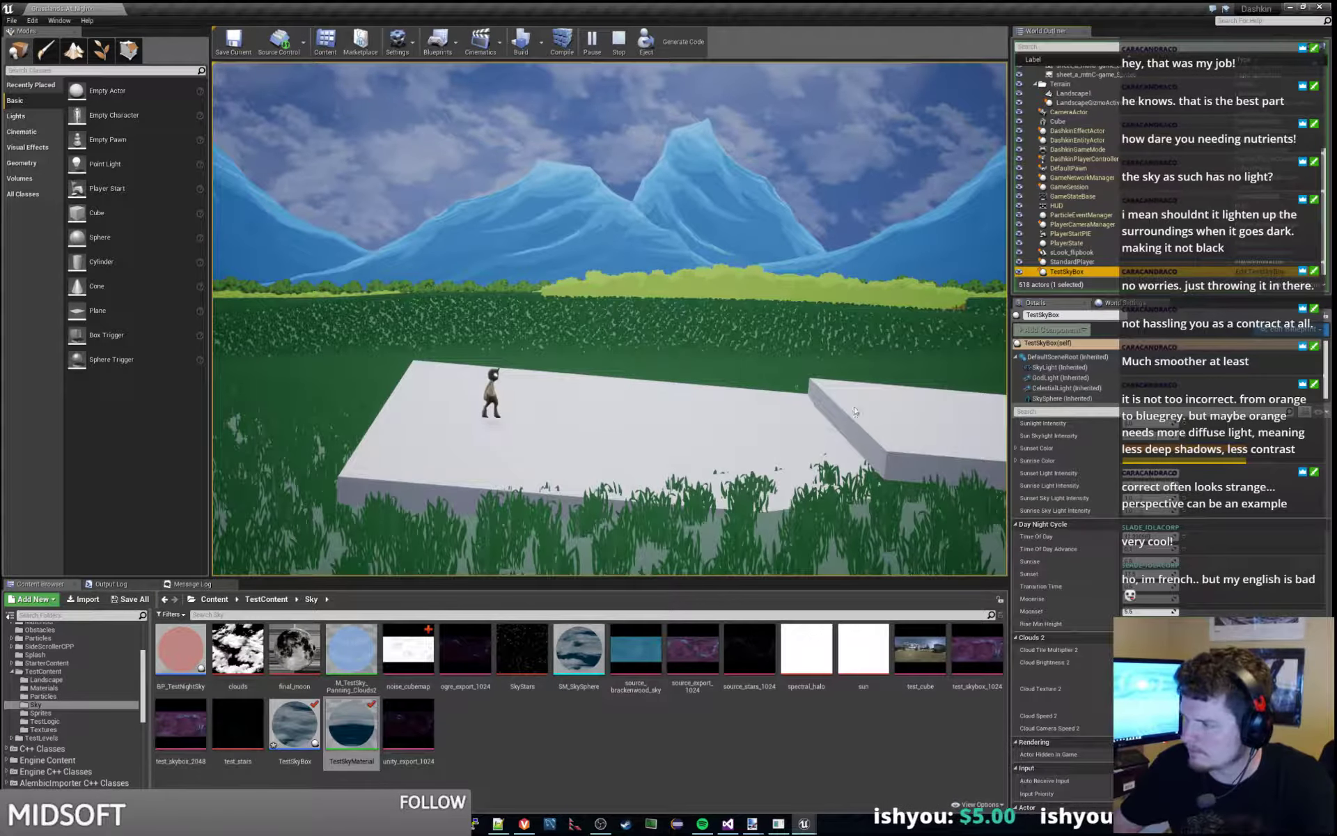
- Run and jump across the platforms in daylight to examine the character's shading and shadows, and stop the playtest
left_click(574, 244)
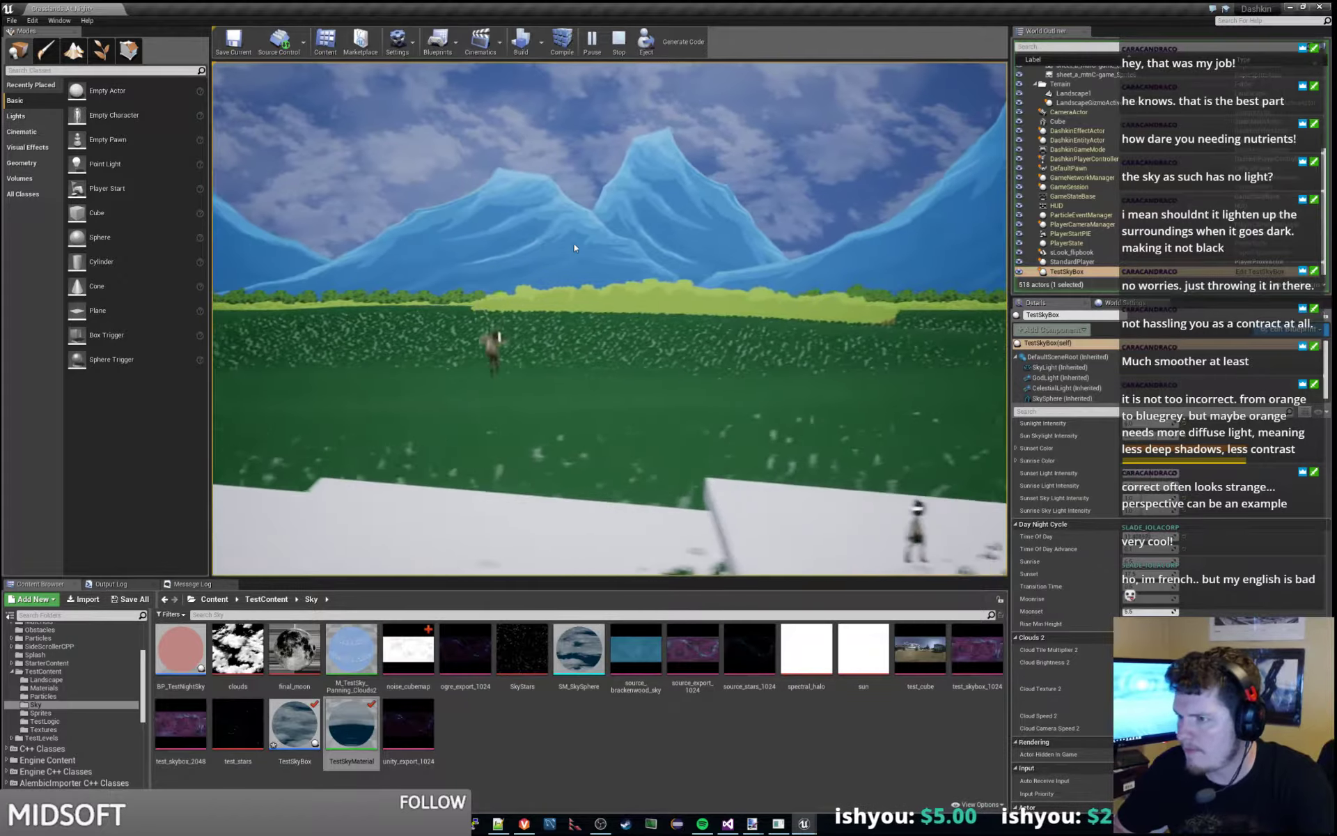
key("space")
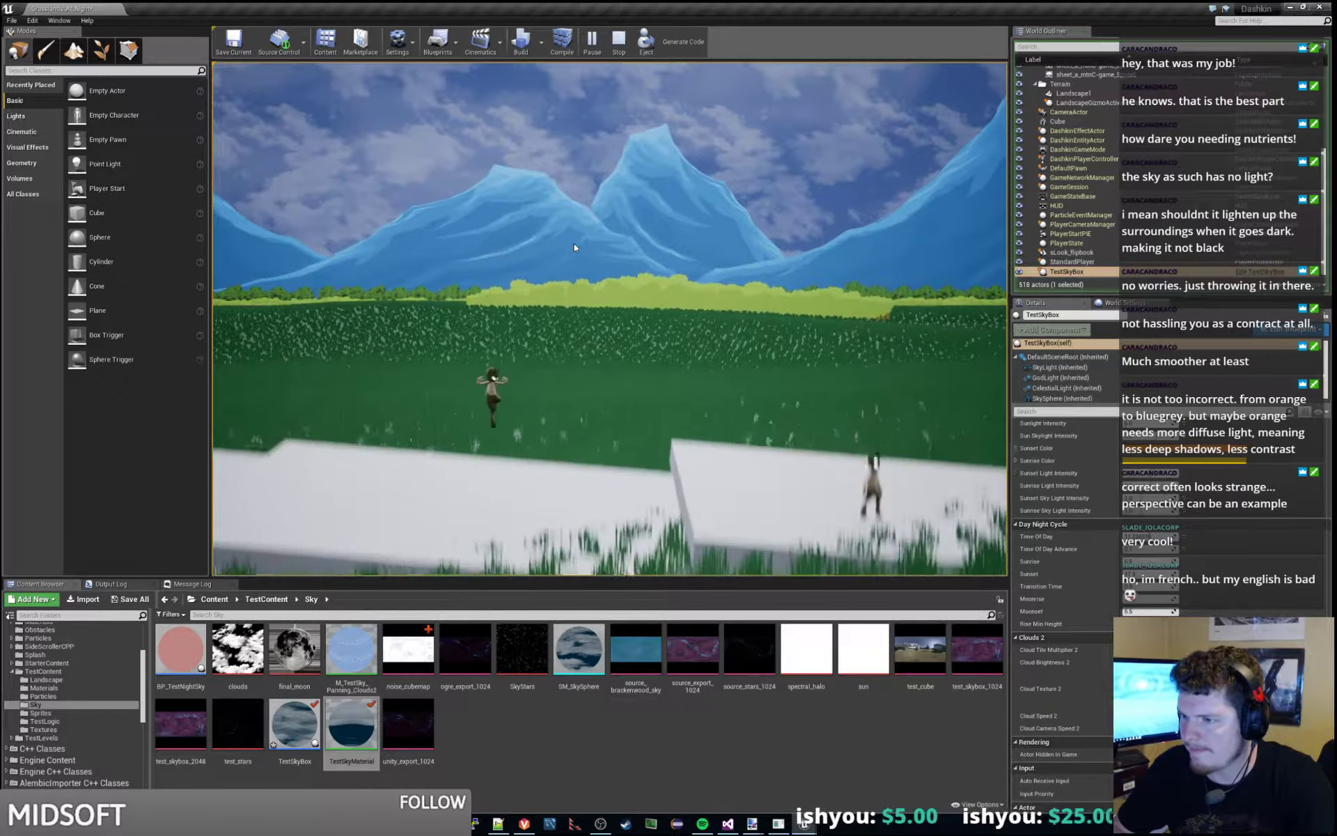
key("a")
key("space")
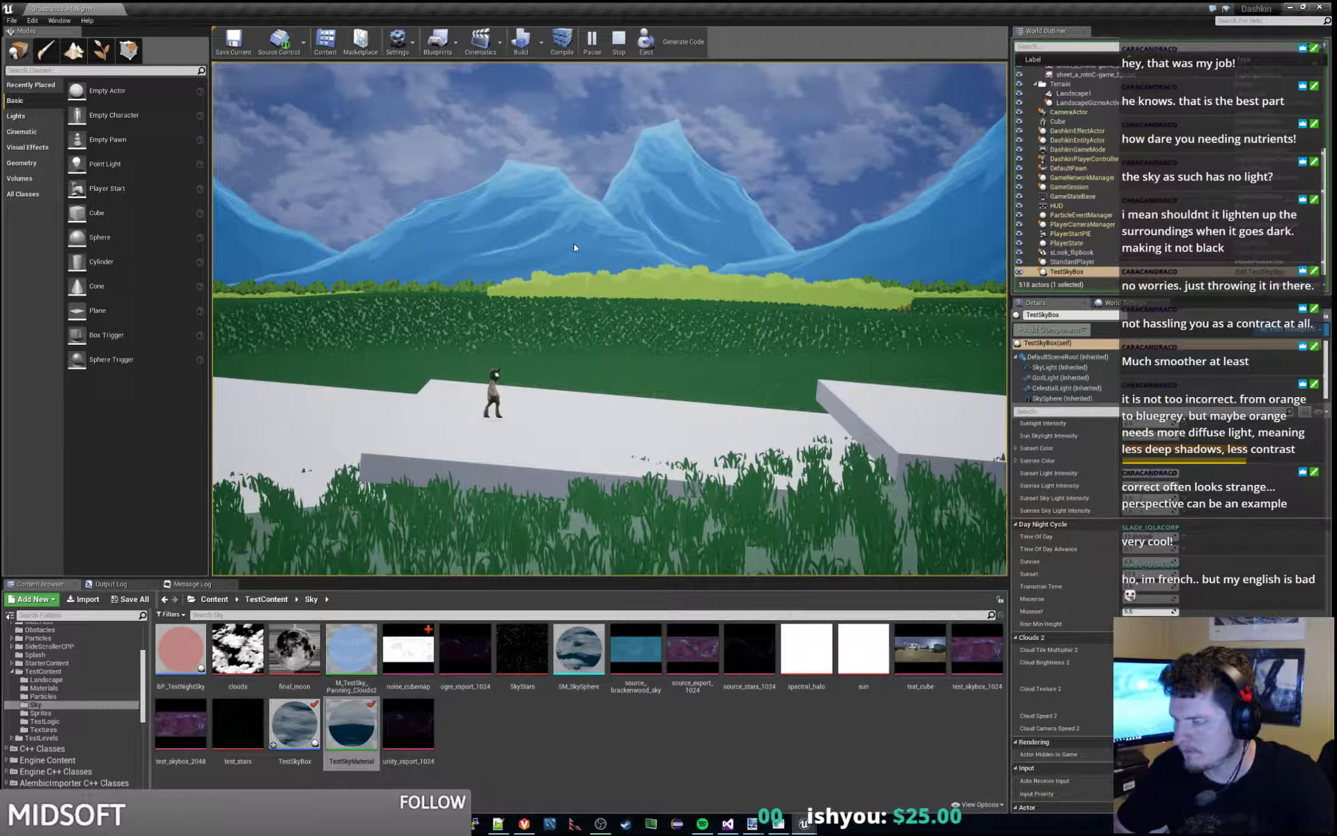
key("space")
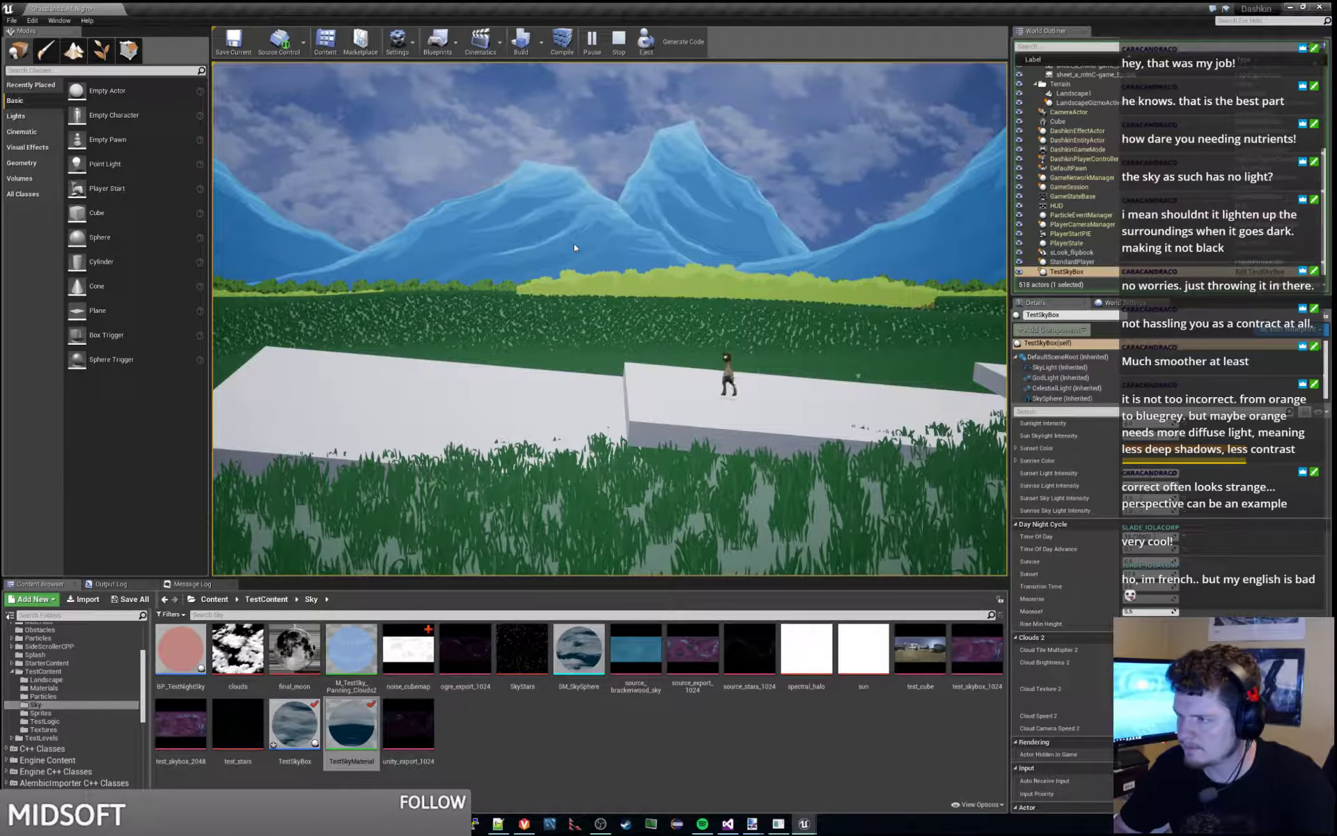
key("Escape")
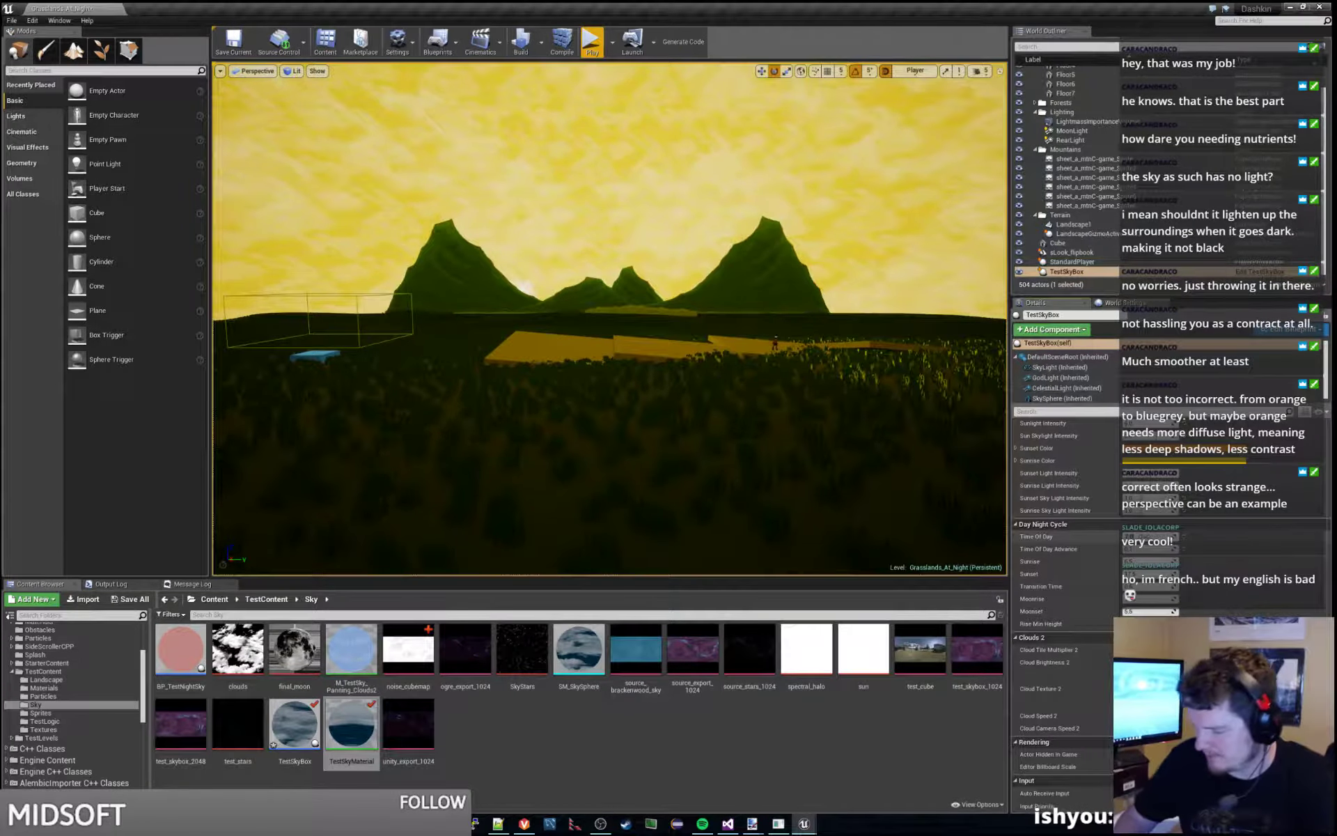
- Advance TestSkyBox's Time Of Day to daylight and move the sLook_flipbook character toward the far edge of its platform
left_click_drag(1148, 536, 1164, 536)
key("w")
right_click_drag(739, 368, 826, 369)
key("w")
right_click_drag(572, 400, 625, 427)
left_click(567, 409)
key("s")
left_click(550, 339)
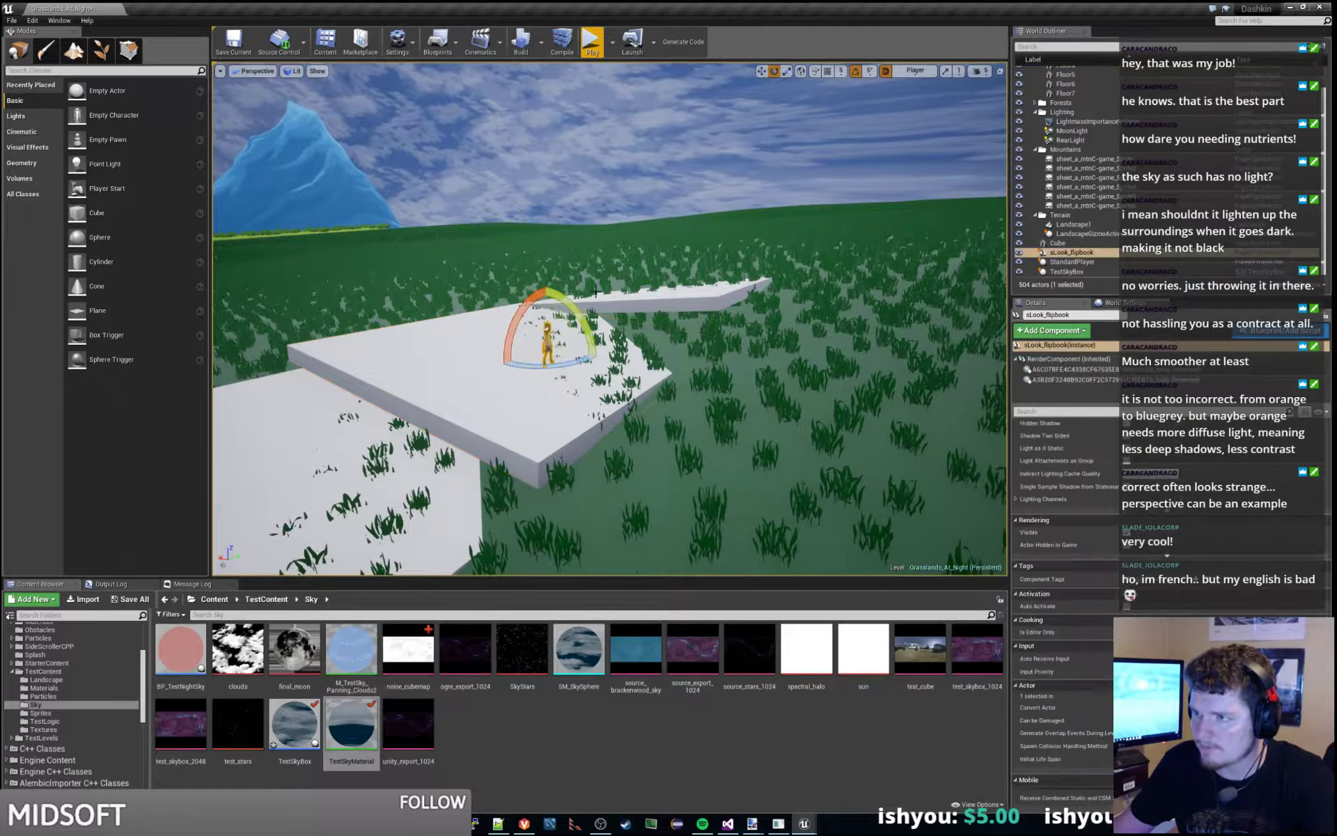
left_click(761, 70)
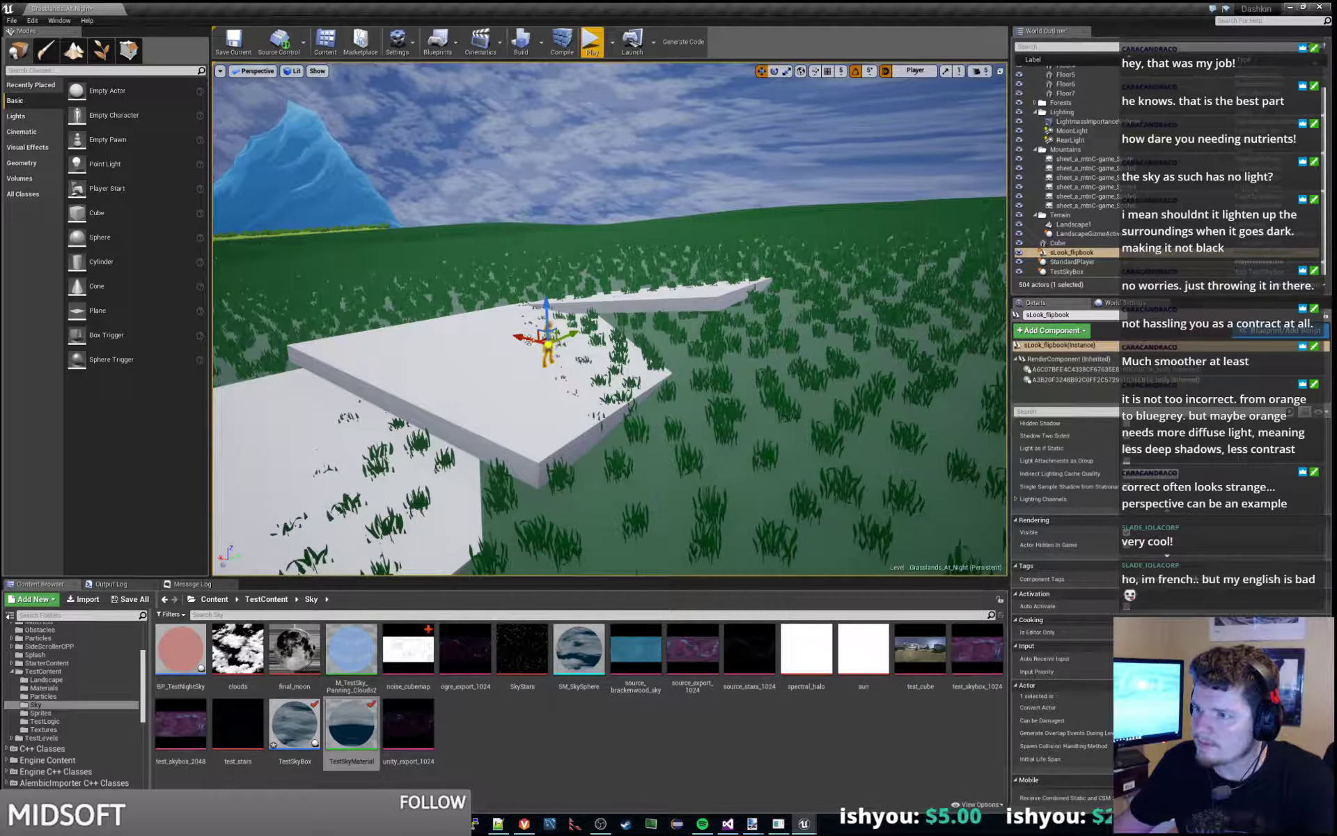
left_click_drag(527, 339, 456, 320)
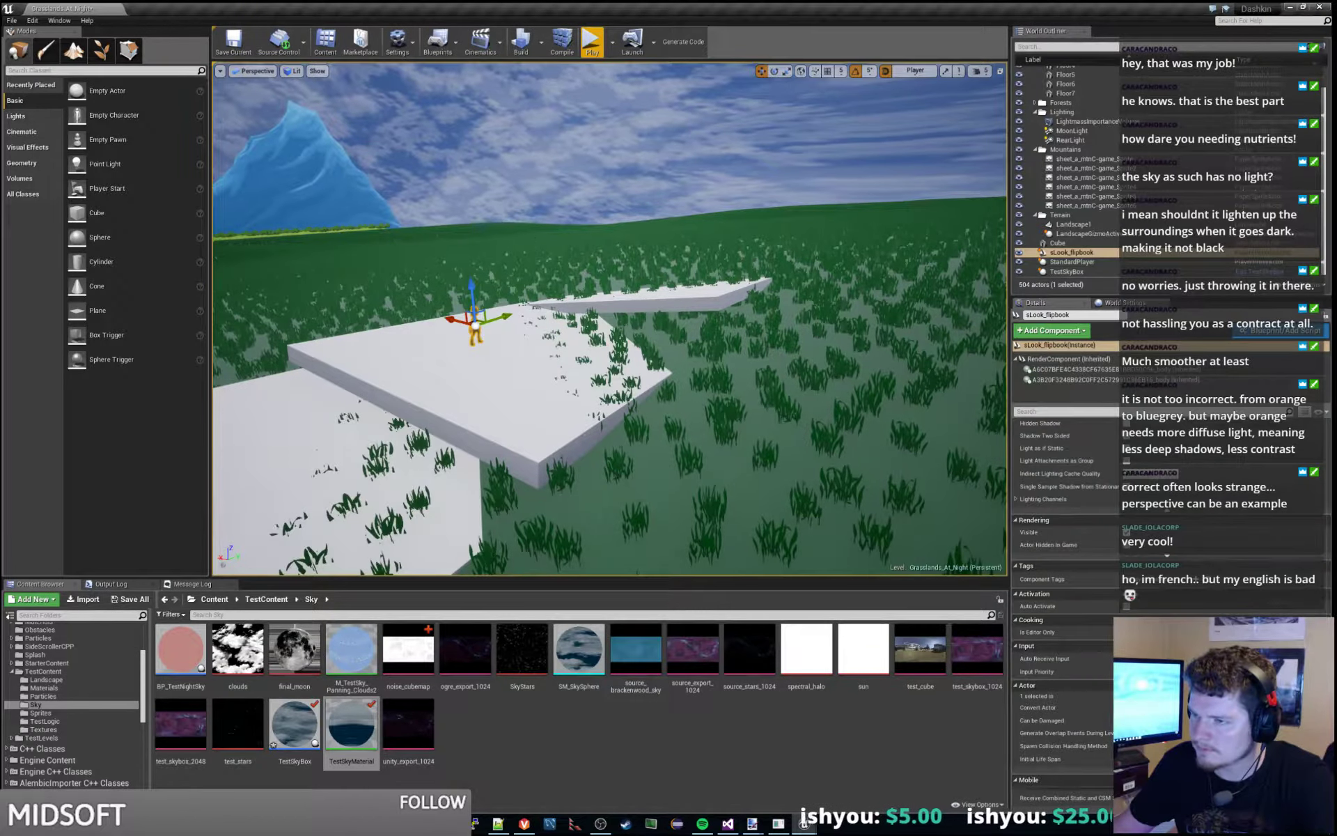
- Duplicate the sLook_flipbook character onto the neighbouring platform and adjust the copy's position toward that platform's far edge
left_click(530, 174)
key("w")
right_click_drag(529, 174, 404, 194)
key("s")
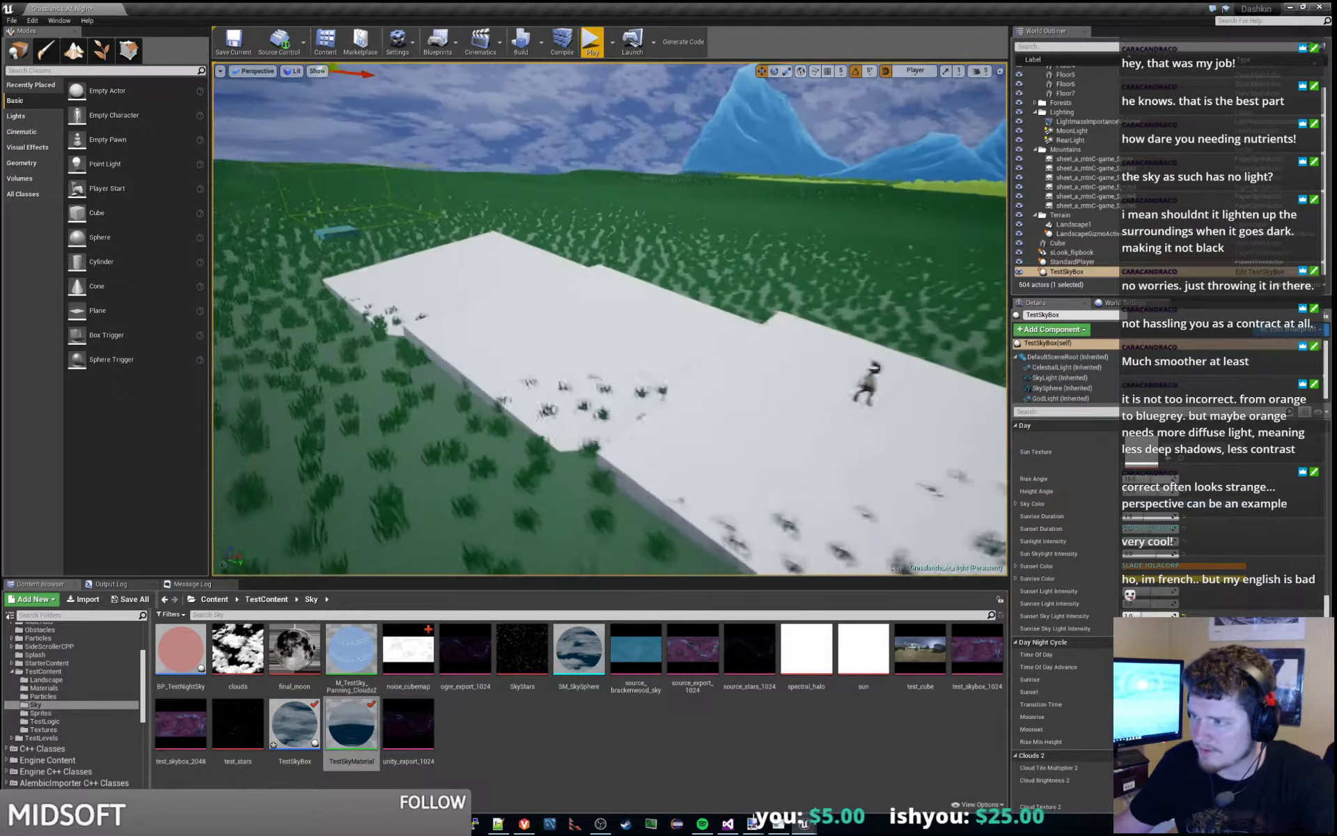
key("d")
right_click_drag(675, 378, 676, 378)
left_click(708, 361)
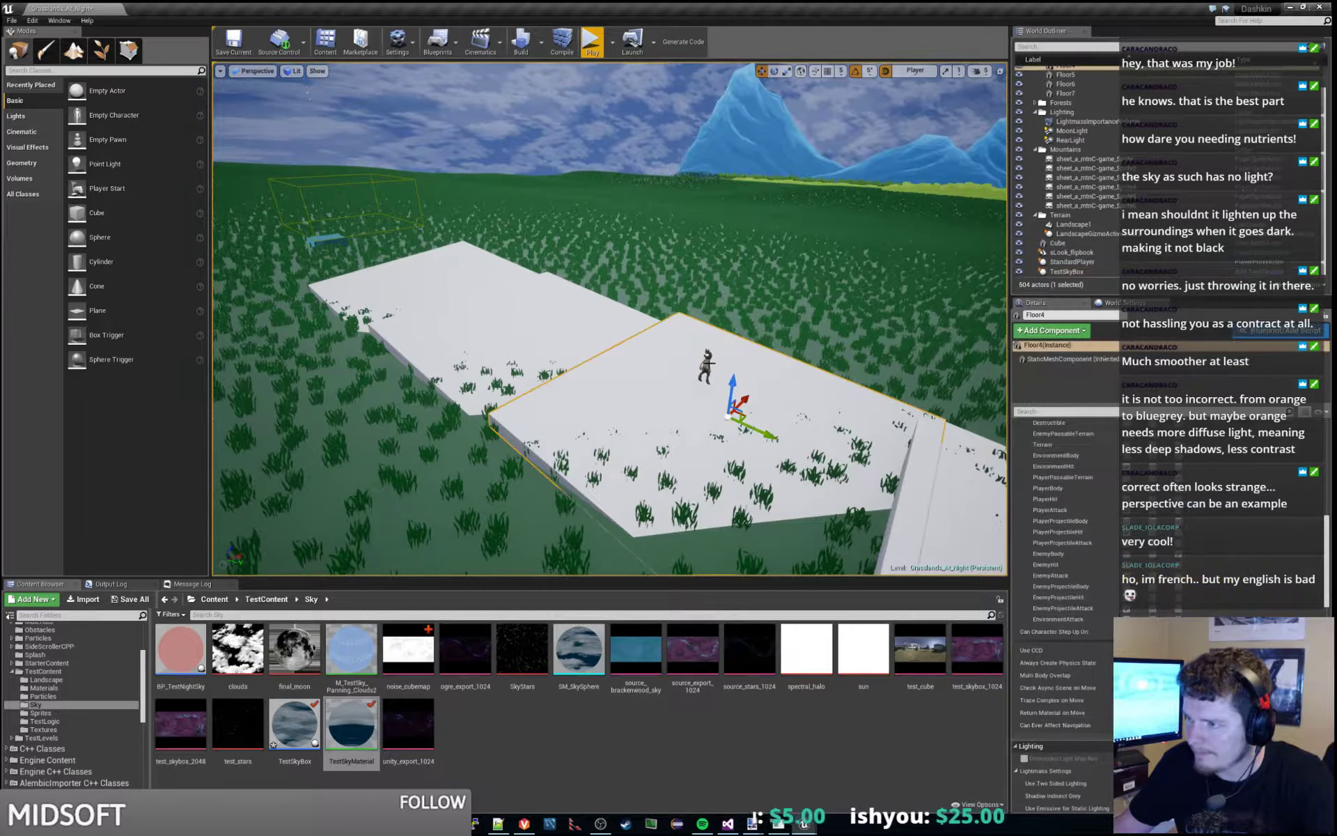
left_click(707, 361)
left_click_drag(744, 379, 617, 327, "alt")
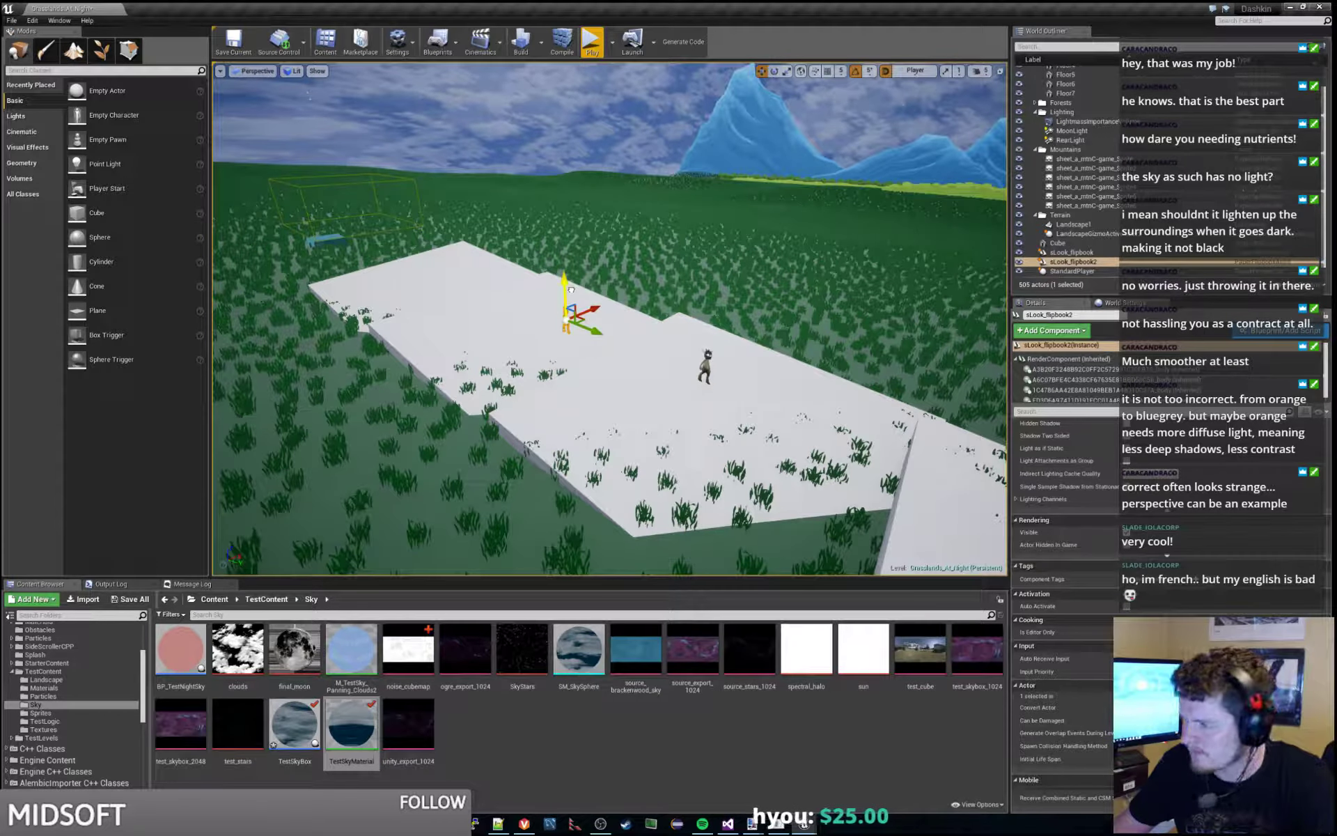
left_click_drag(592, 304, 621, 306)
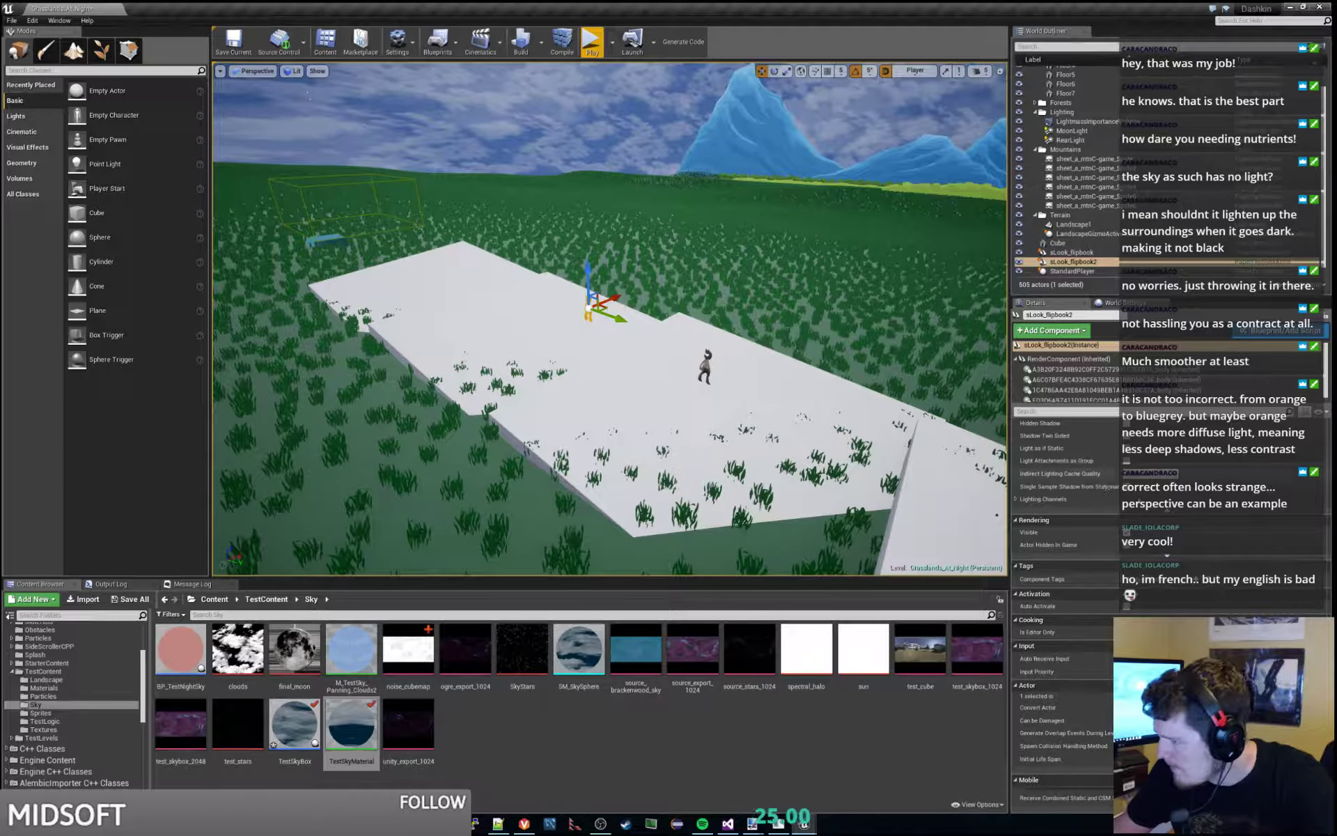
- Duplicate the second sLook_flipbook character onto the end platform's far corner and raise the copy above the surface
left_click(1076, 252)
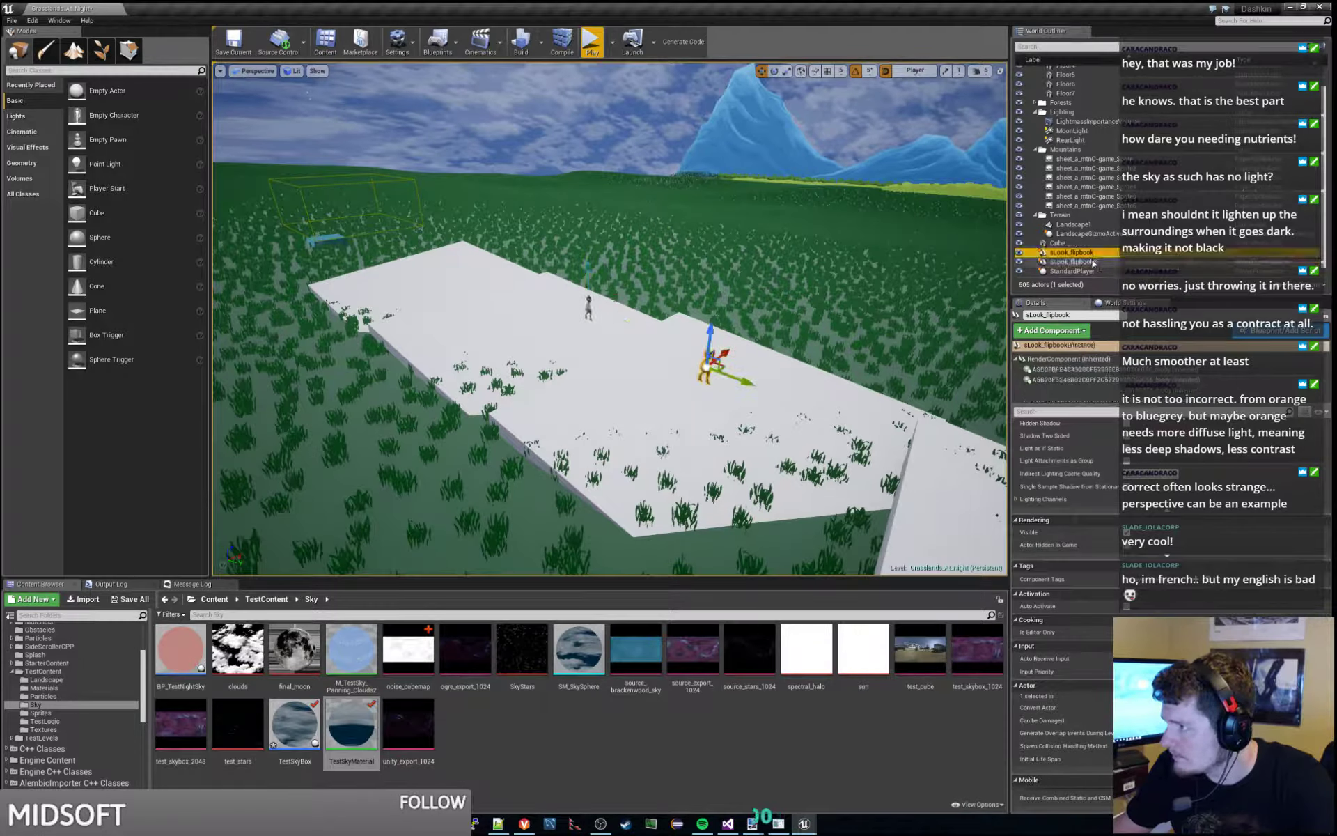
left_click(1076, 262)
left_click_drag(623, 319, 470, 280, "alt")
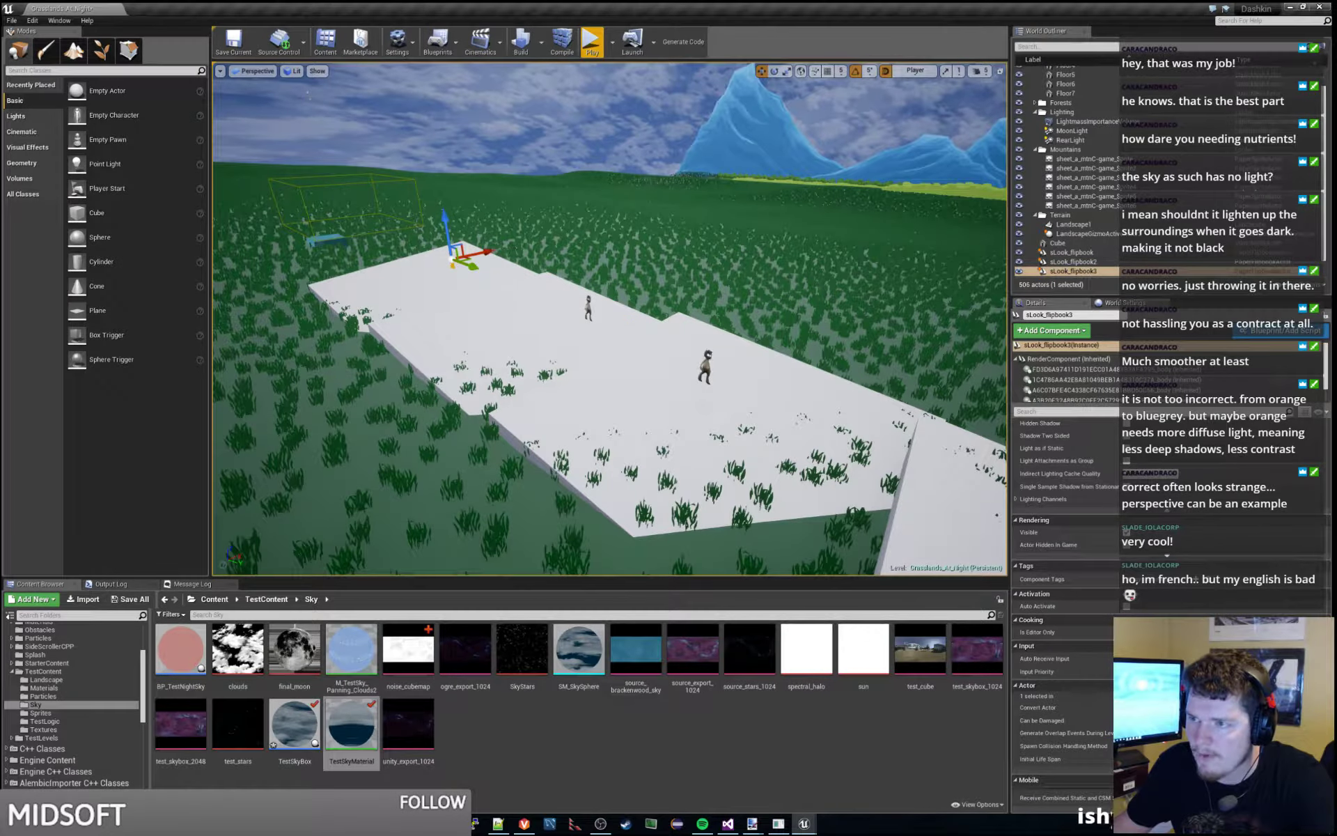
left_click(515, 239)
left_click(450, 255)
key("f")
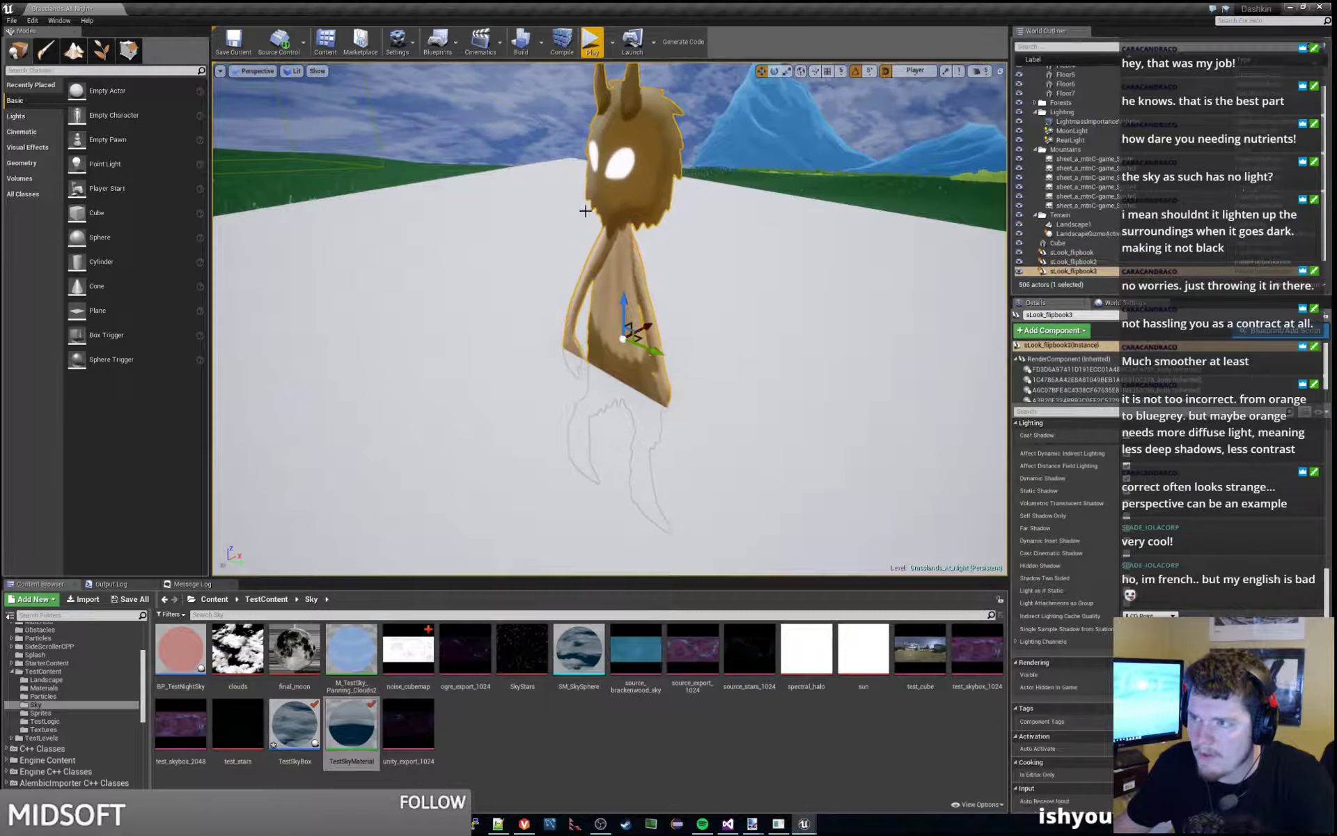
scroll(699, 330, "down", 15)
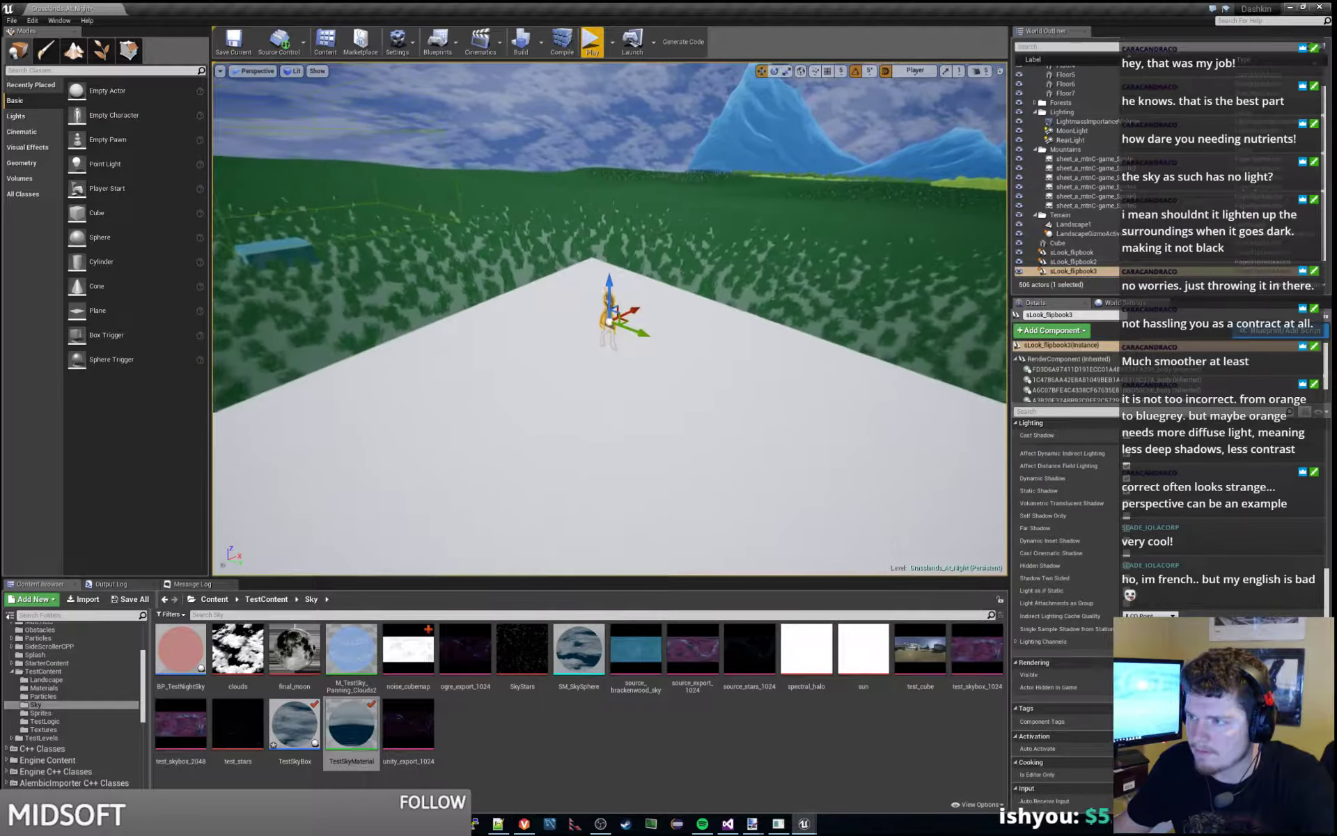
left_click_drag(610, 279, 614, 253)
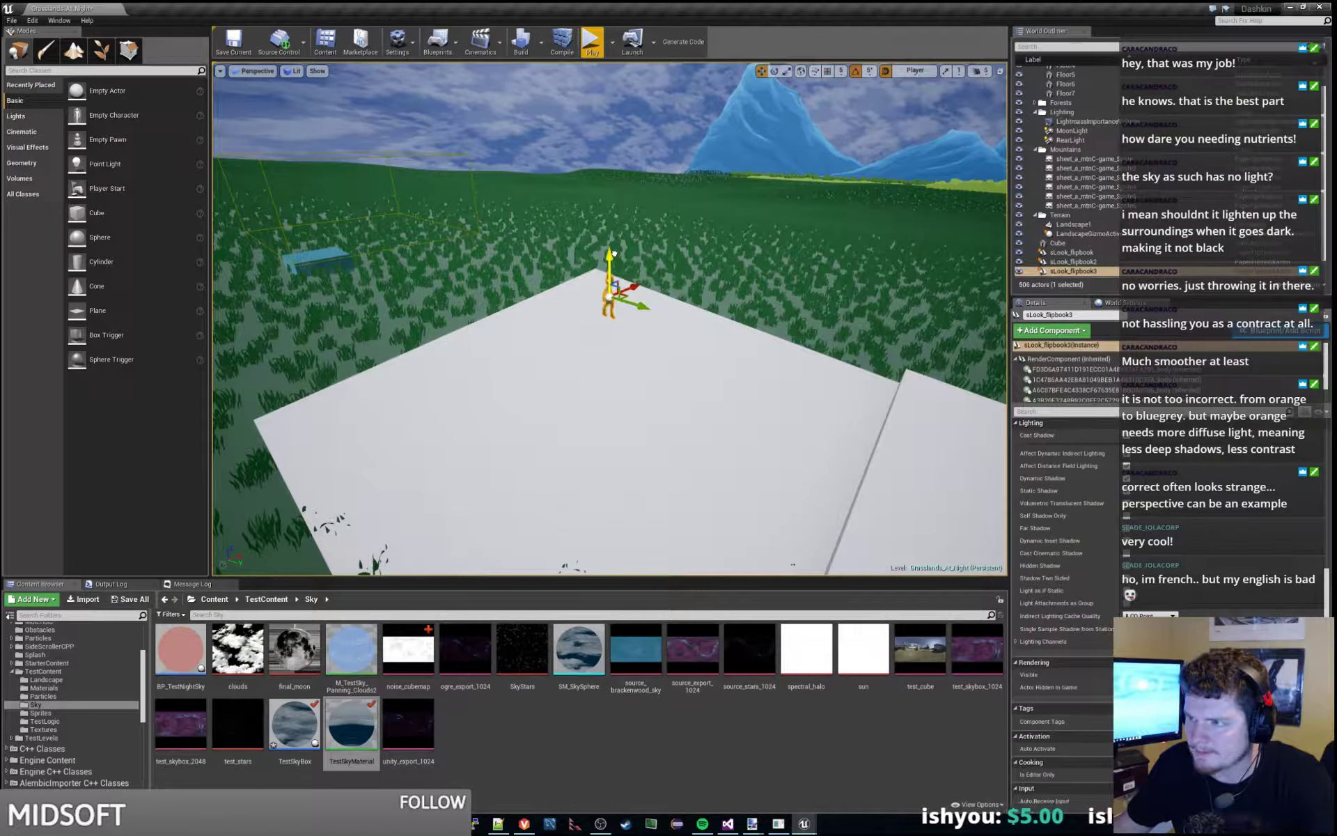
- Review the end platform's collision, material and transform settings, and reselect the character copy standing on it
left_click(647, 334)
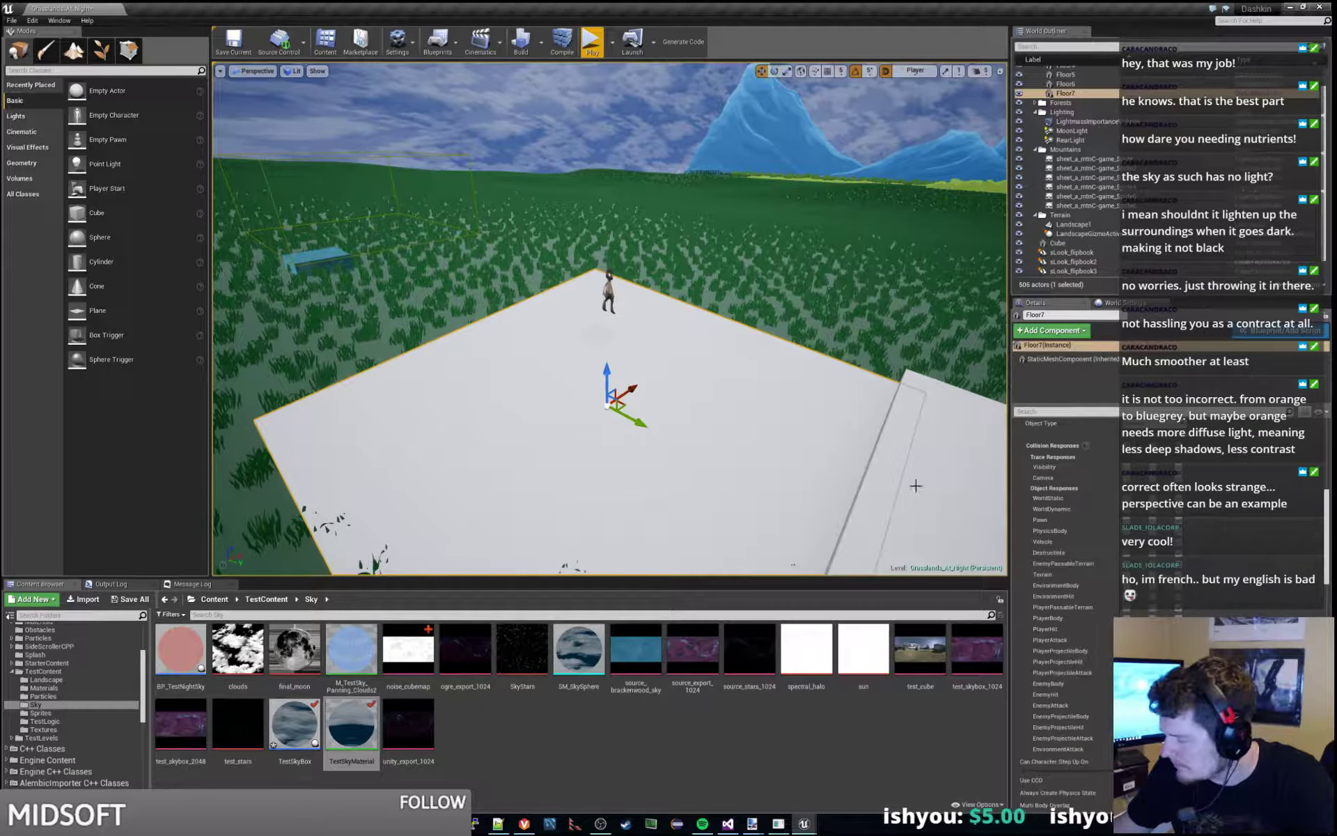
scroll(1065, 557, "up", 5)
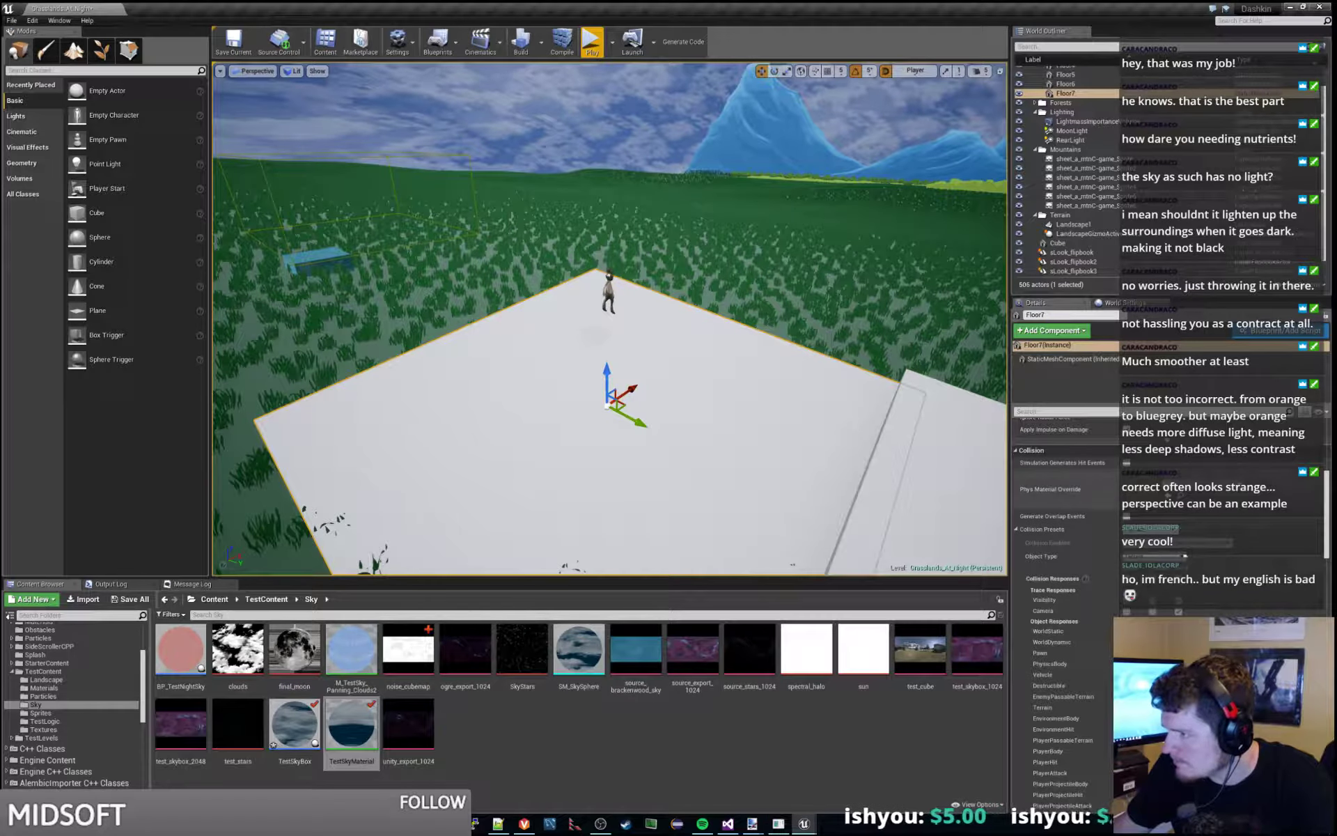
scroll(1192, 553, "up", 6)
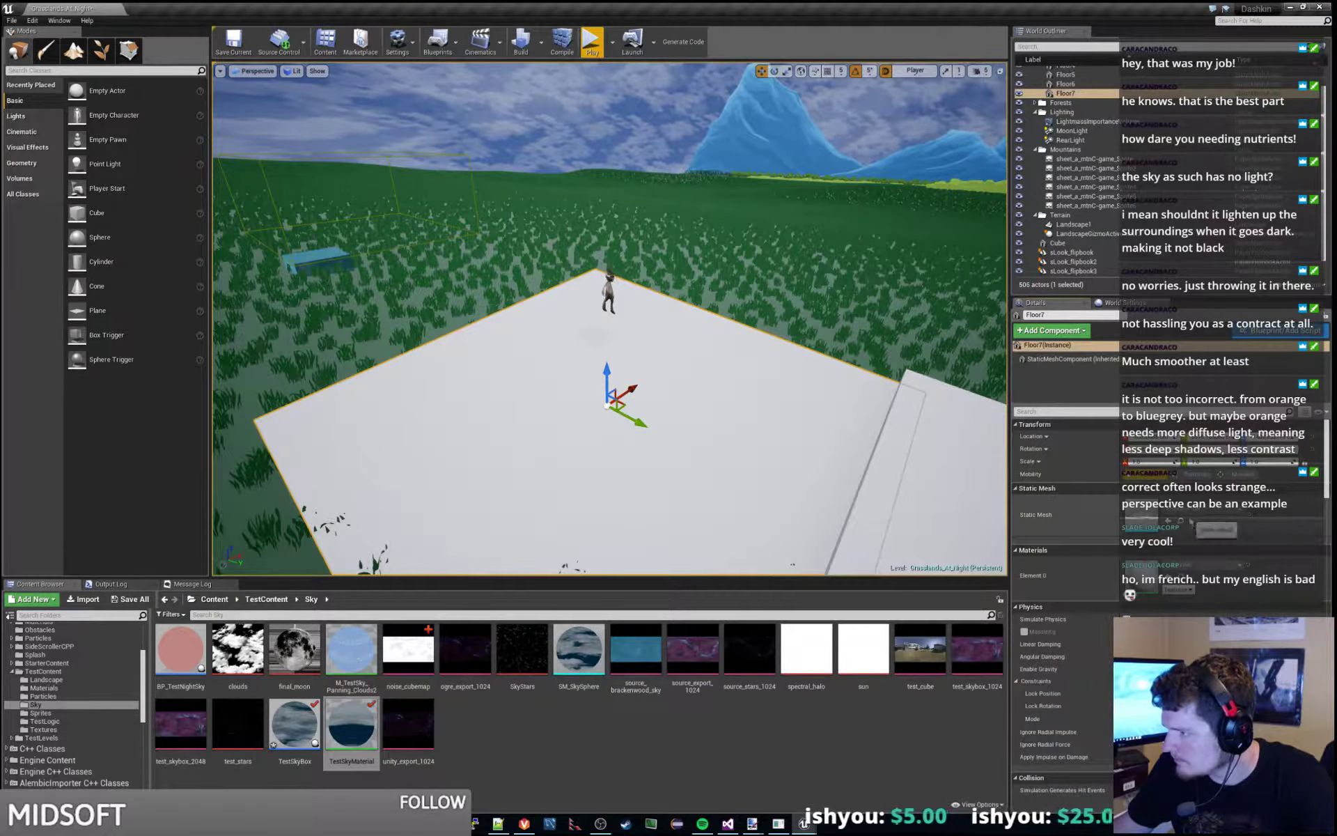
left_click(610, 280)
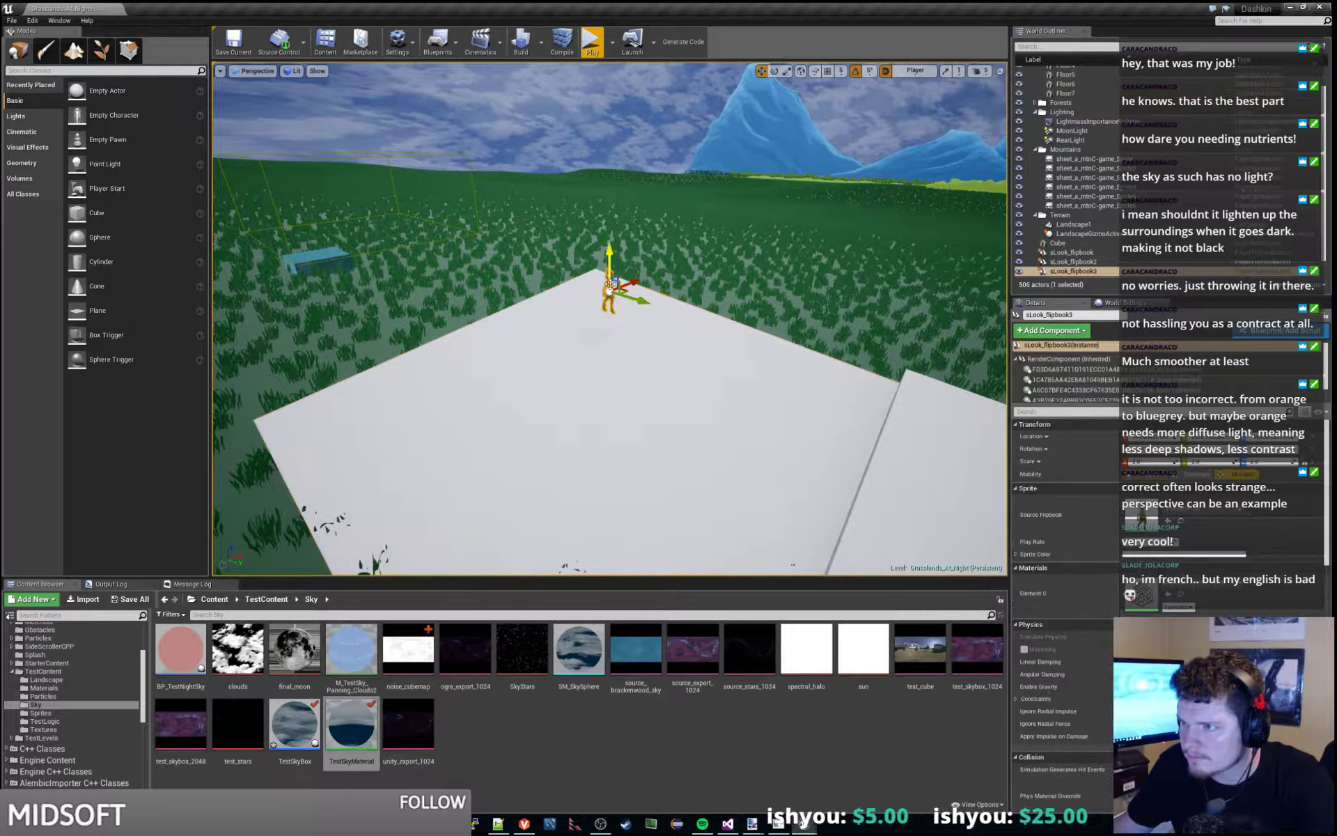
- Toggle Affects World on TestSkyBox's SkyLight to compare the platforms' shading with and without it, leaving it disabled
key("d")
right_click_drag(610, 280, 599, 301)
key("s")
key("s")
key("d")
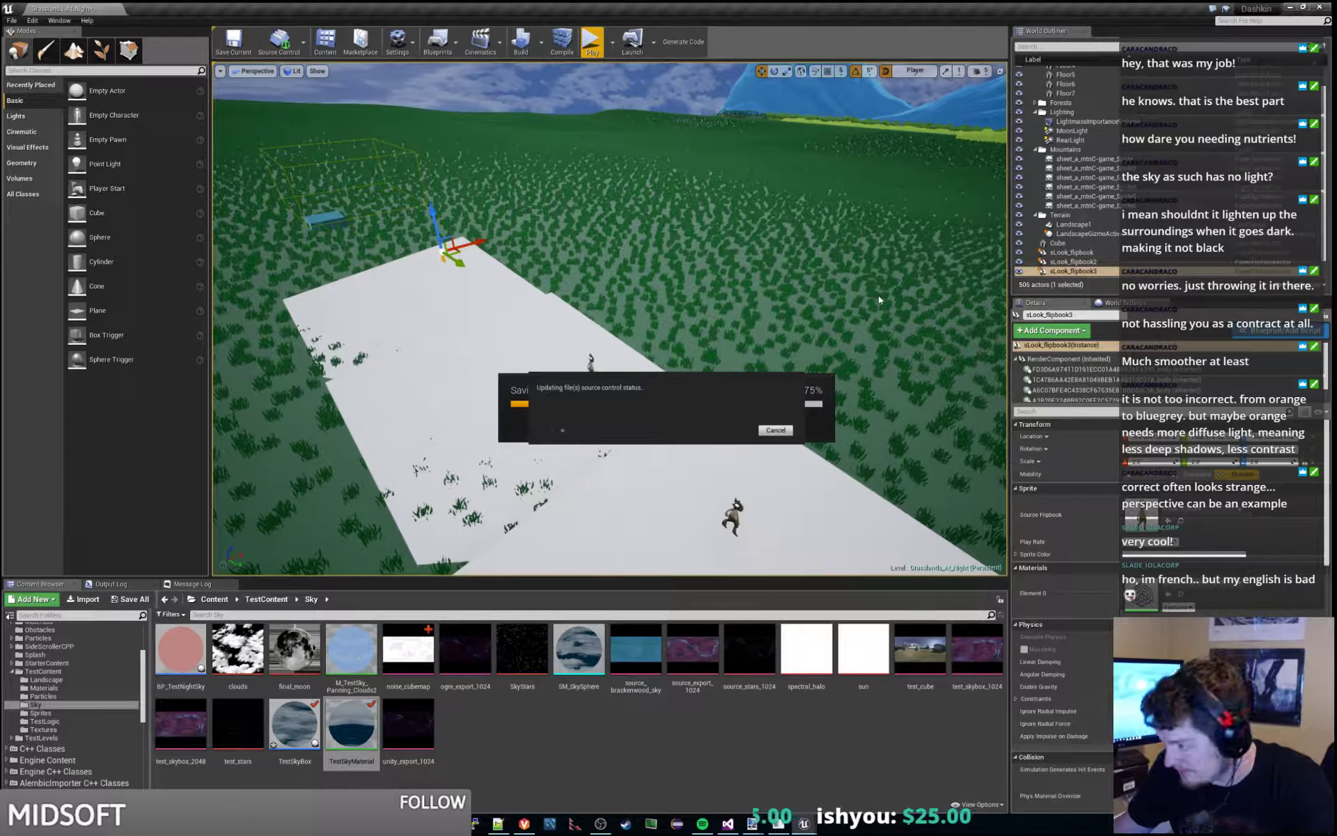
scroll(1070, 277, "down", 1)
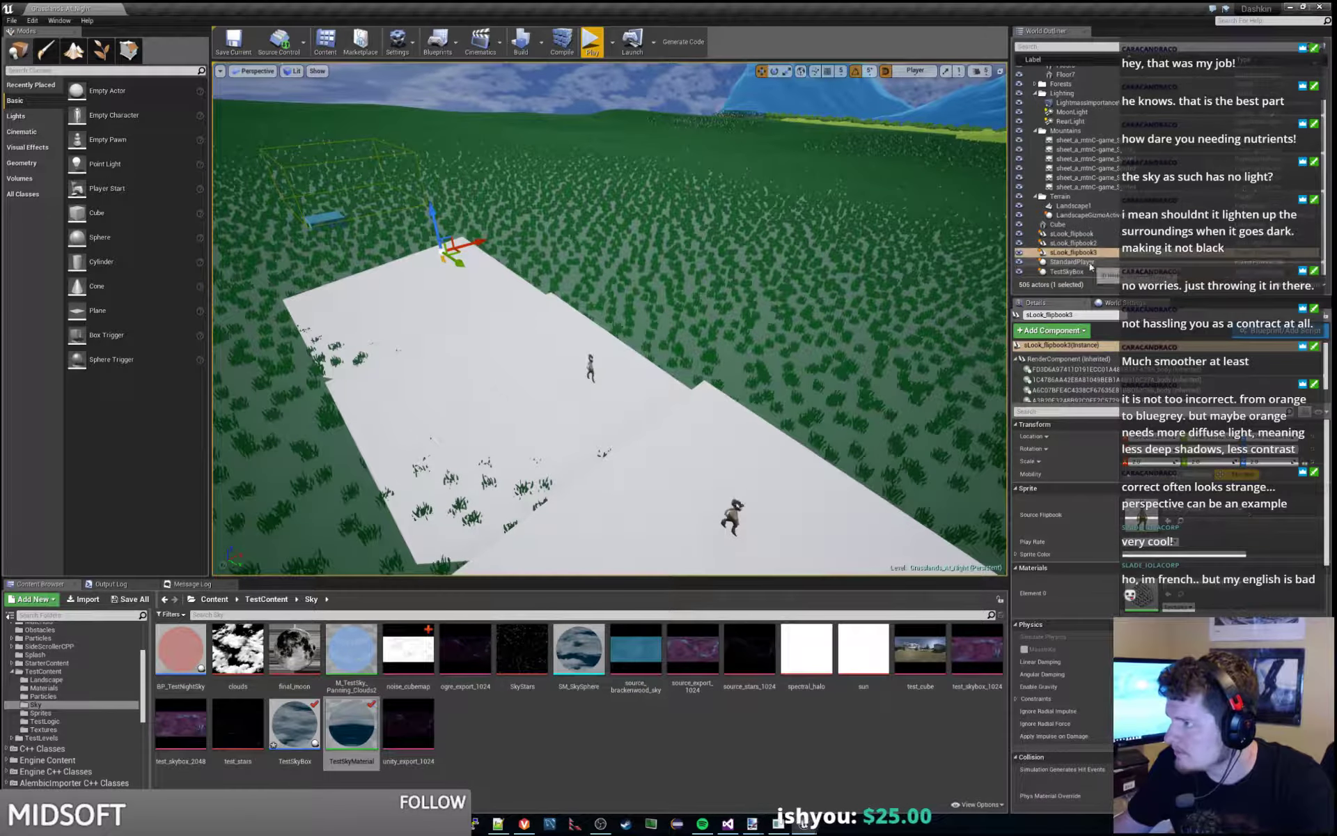
left_click(1084, 271)
left_click(1078, 377)
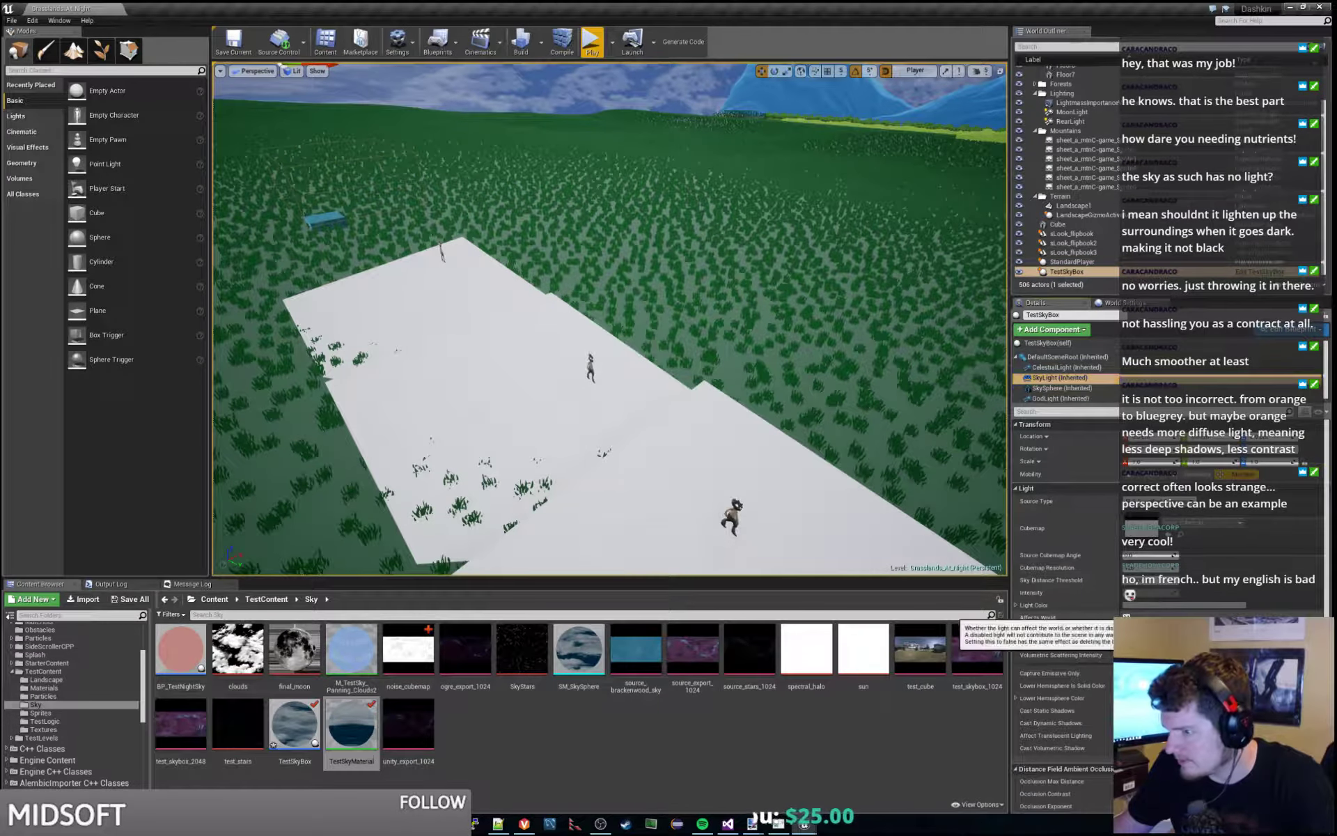
left_click(1126, 617)
right_click_drag(780, 390, 704, 340)
key("w")
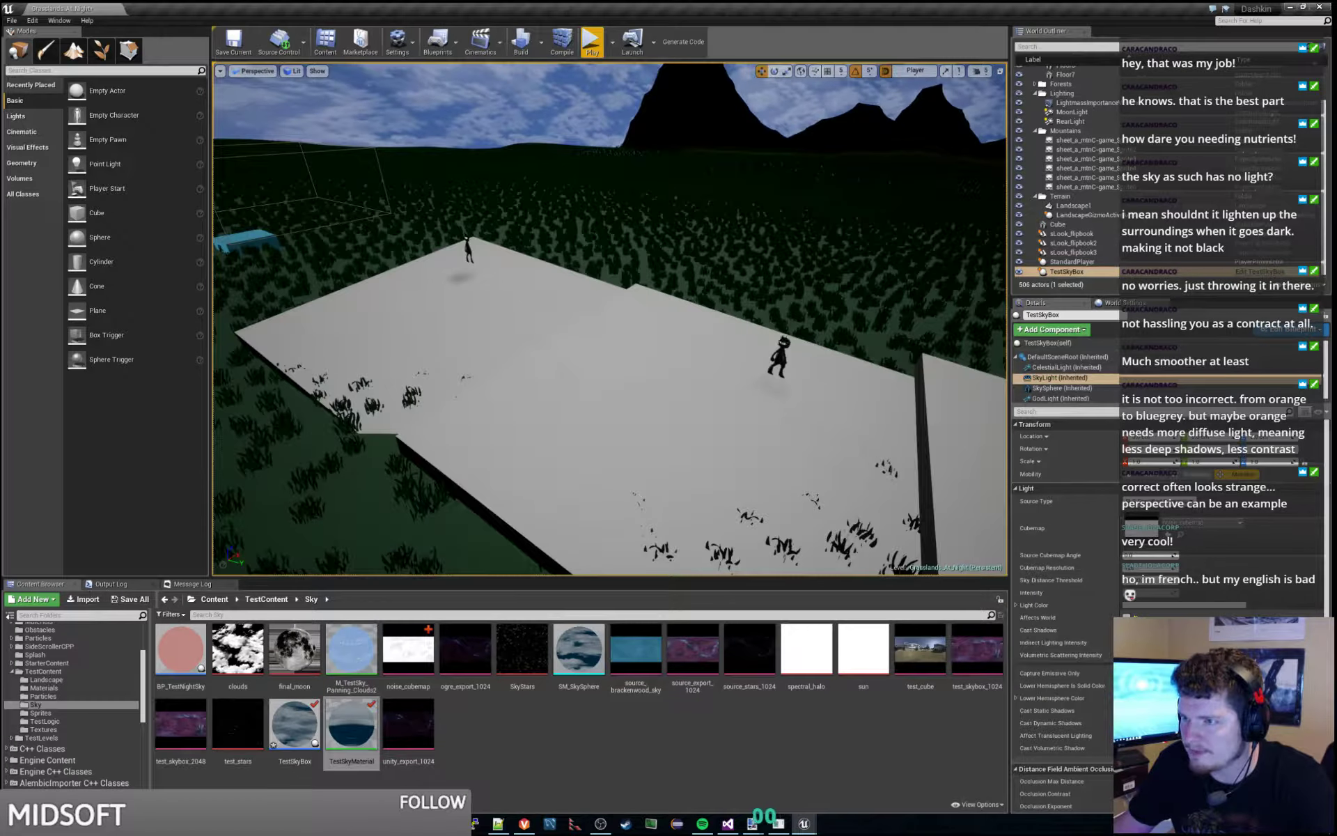
left_click(1127, 616)
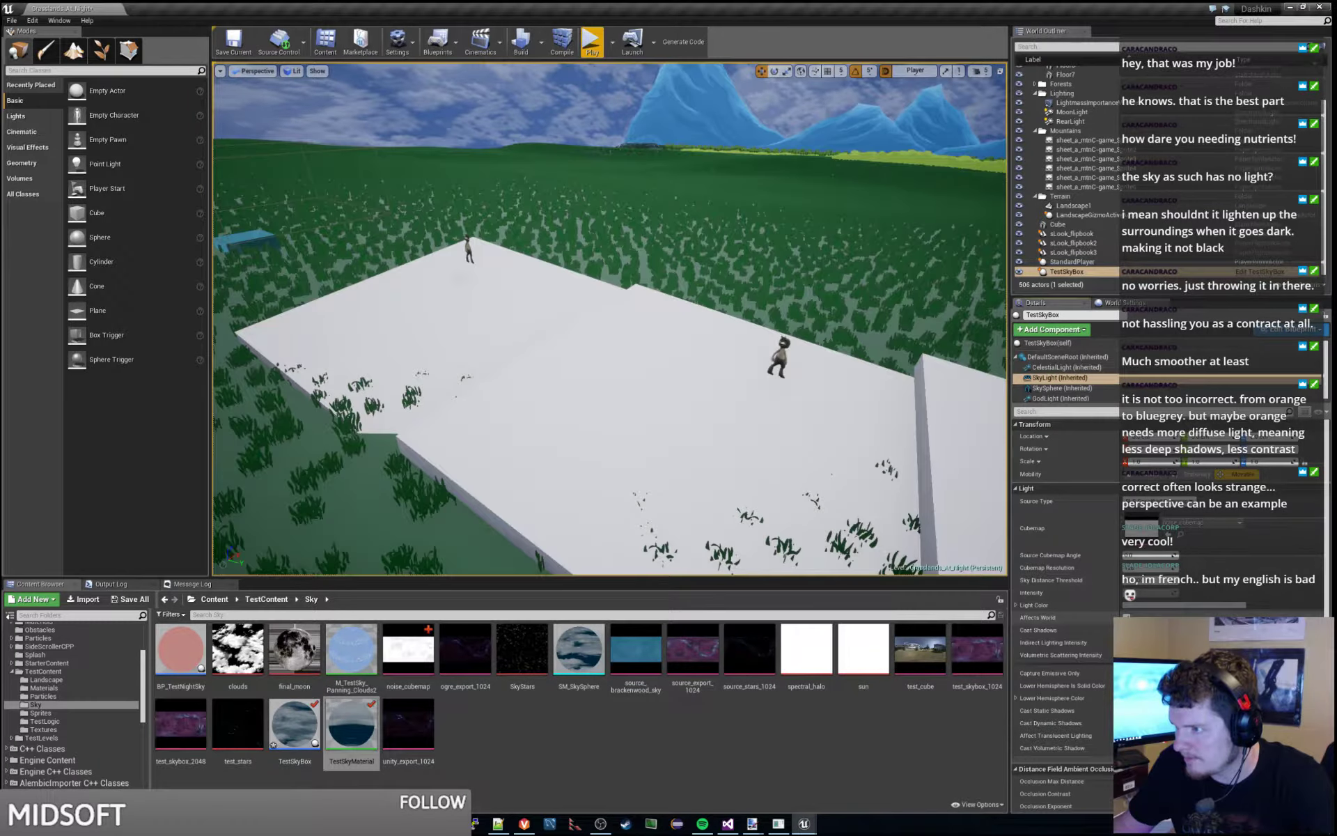
left_click(1126, 617)
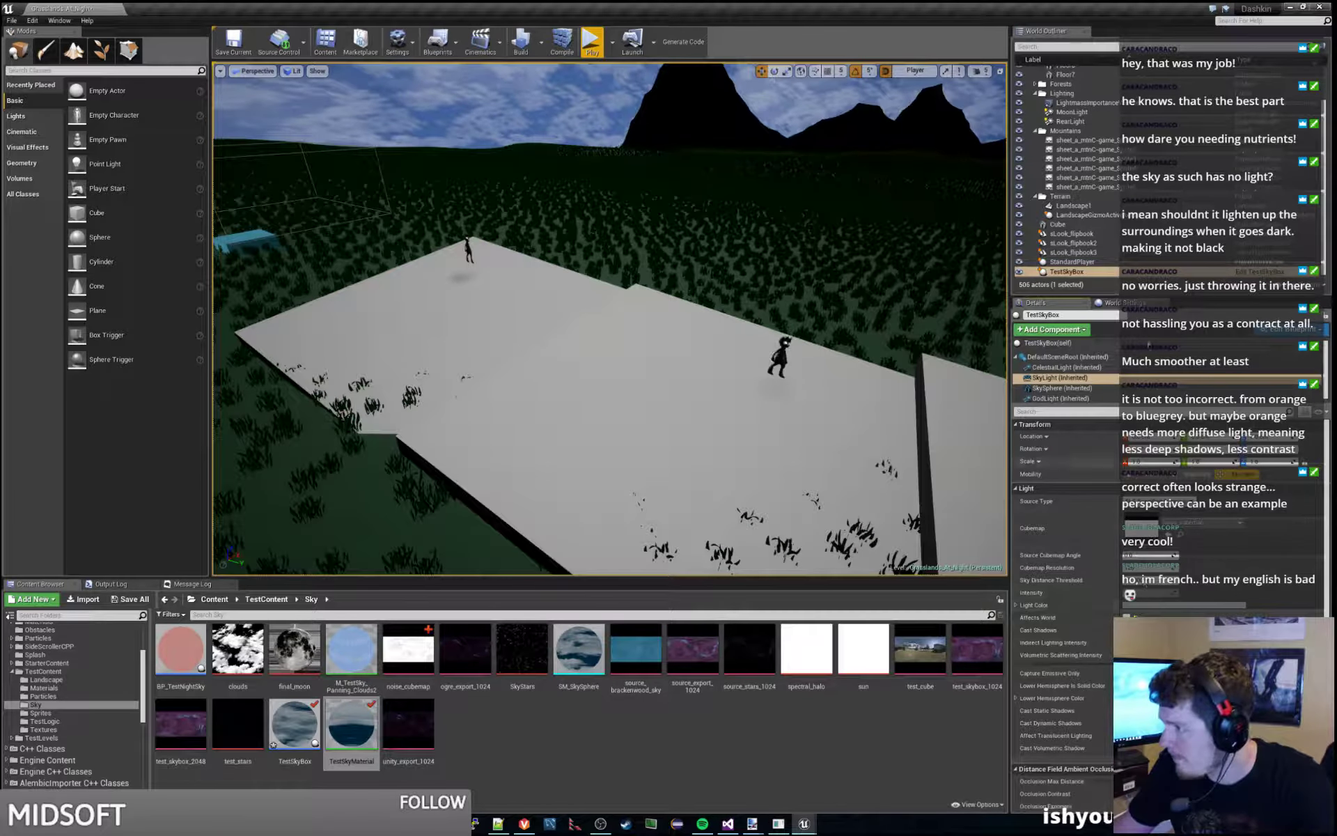
- Select TestSkyBox's CelestialLight and toggle its Affects World off and back on to compare the lighting
left_click(1095, 368)
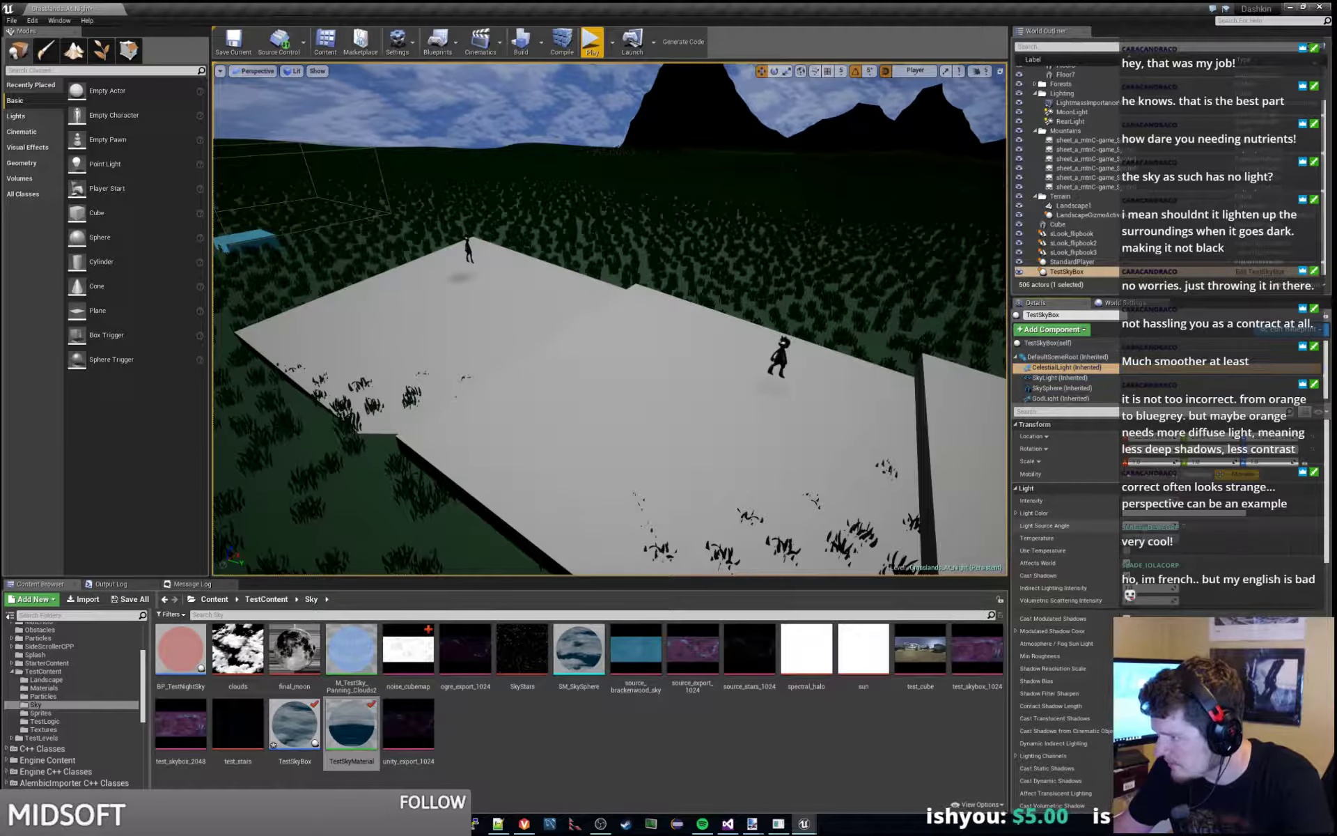
left_click(1185, 526)
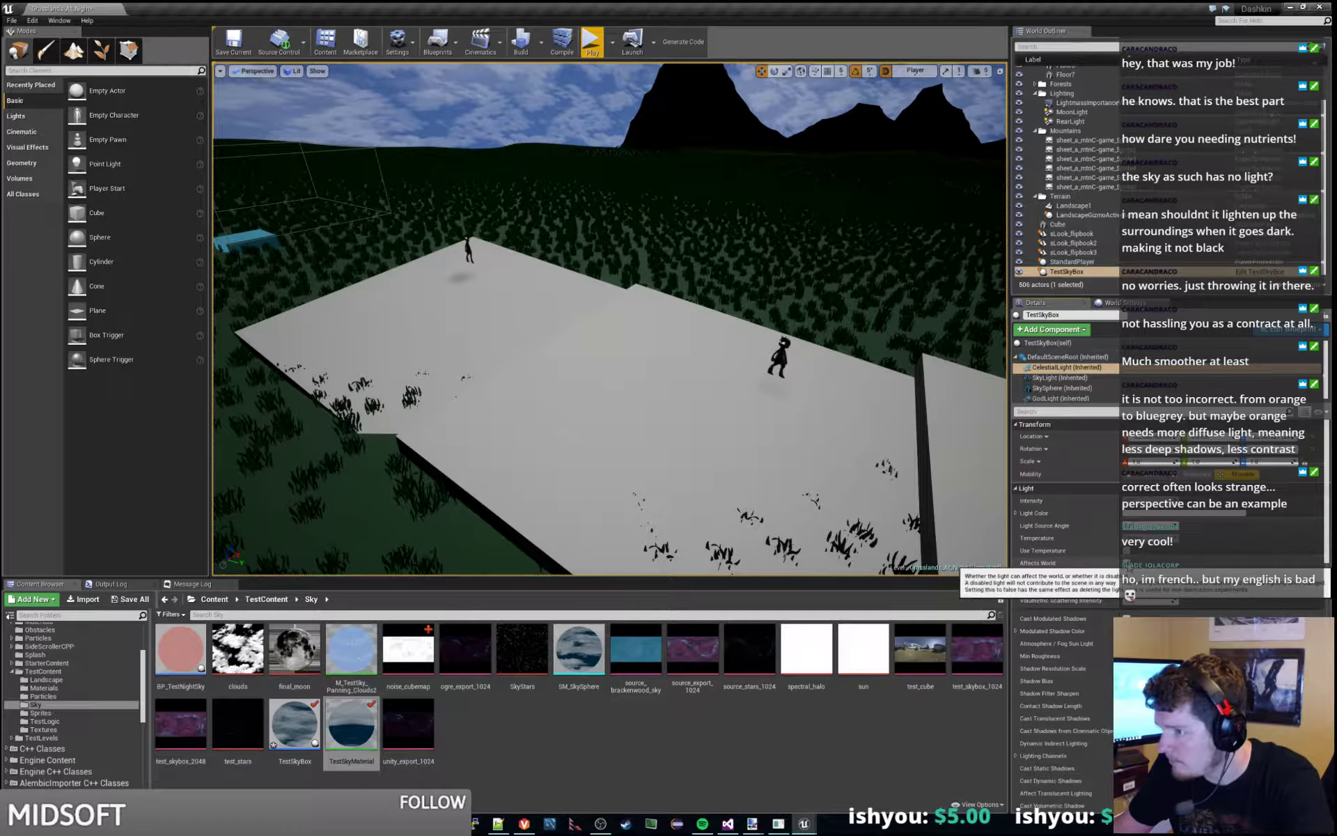
left_click(1127, 563)
left_click(1127, 562)
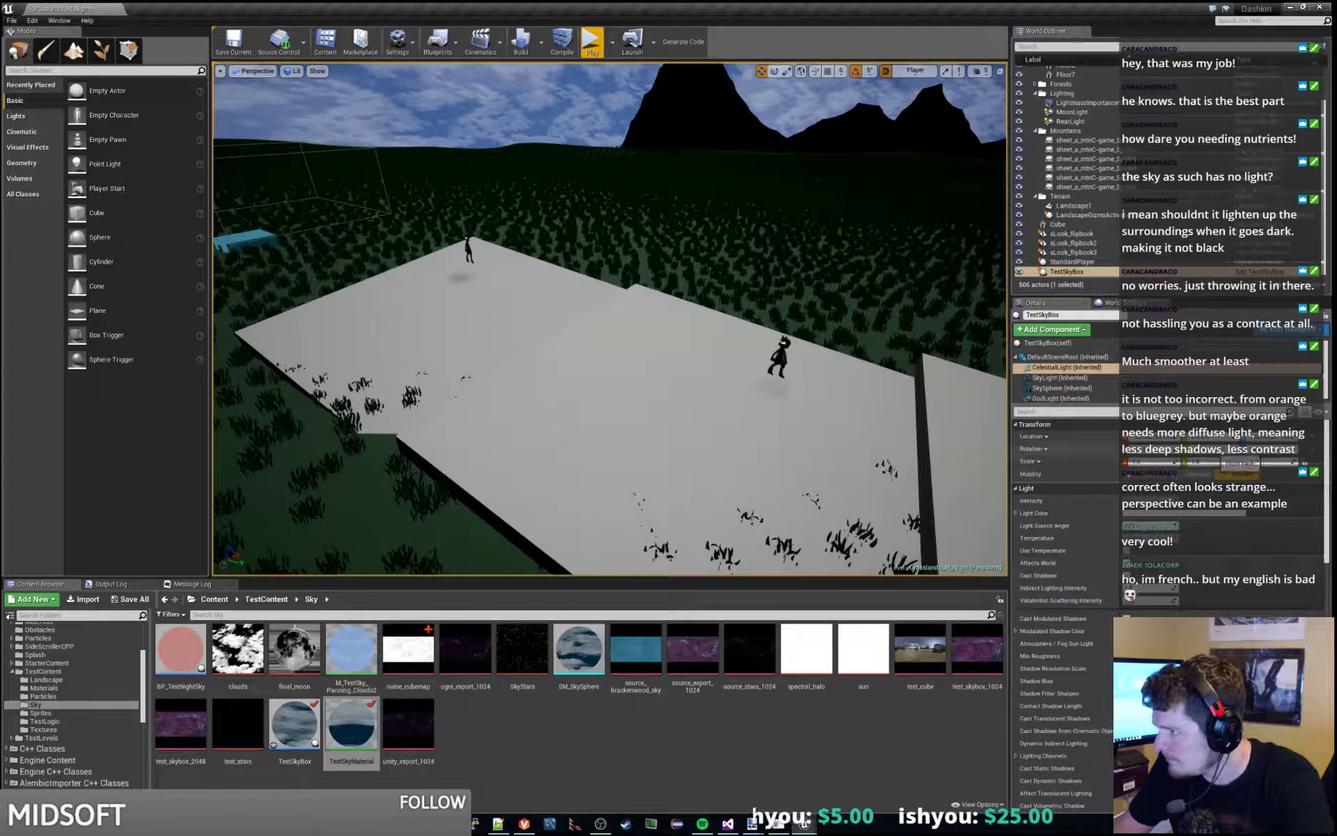
- Adjust CelestialLight's Cascaded Shadow Maps settings to sharpen the character's shadow on the platform
right_click_drag(610, 319, 516, 432)
scroll(1065, 605, "down", 3)
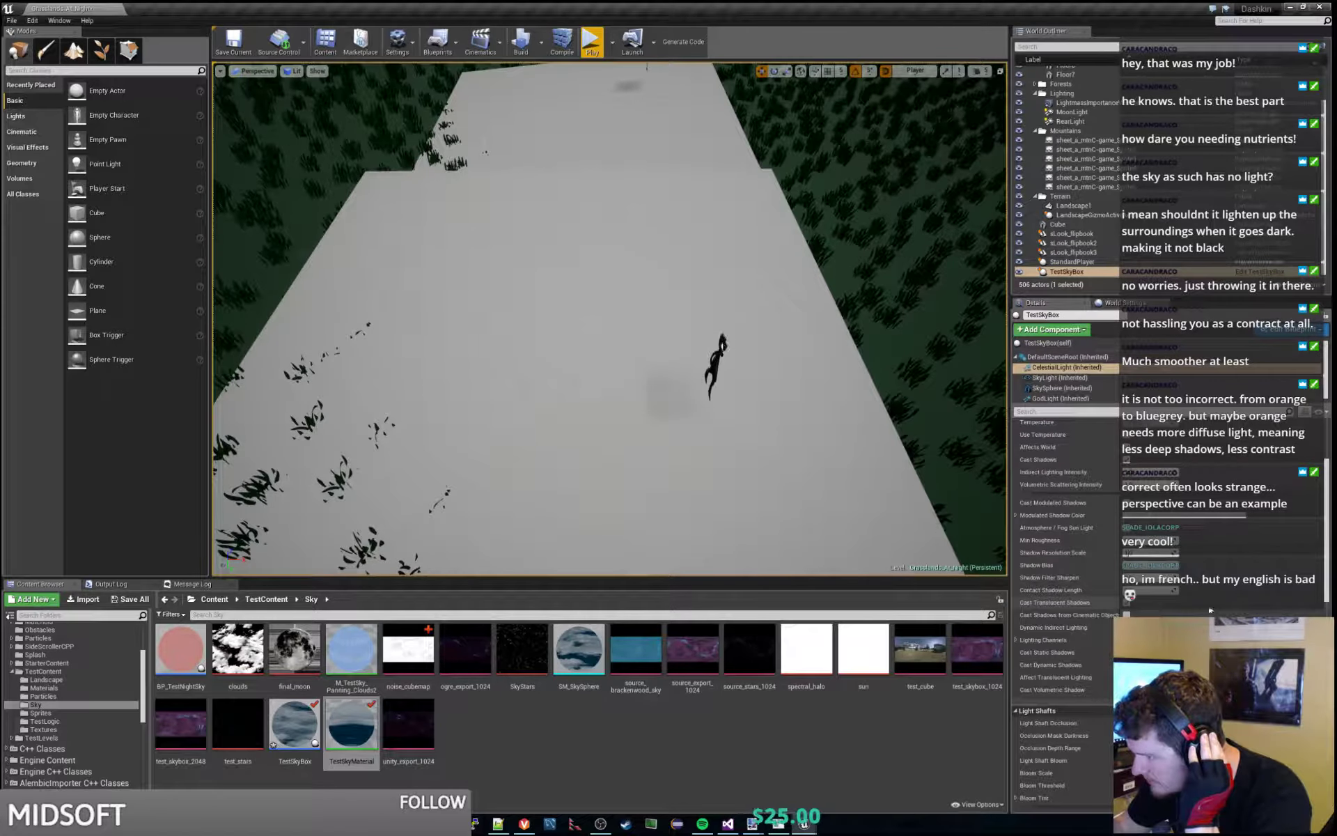
scroll(1209, 611, "down", 3)
scroll(1176, 615, "down", 3)
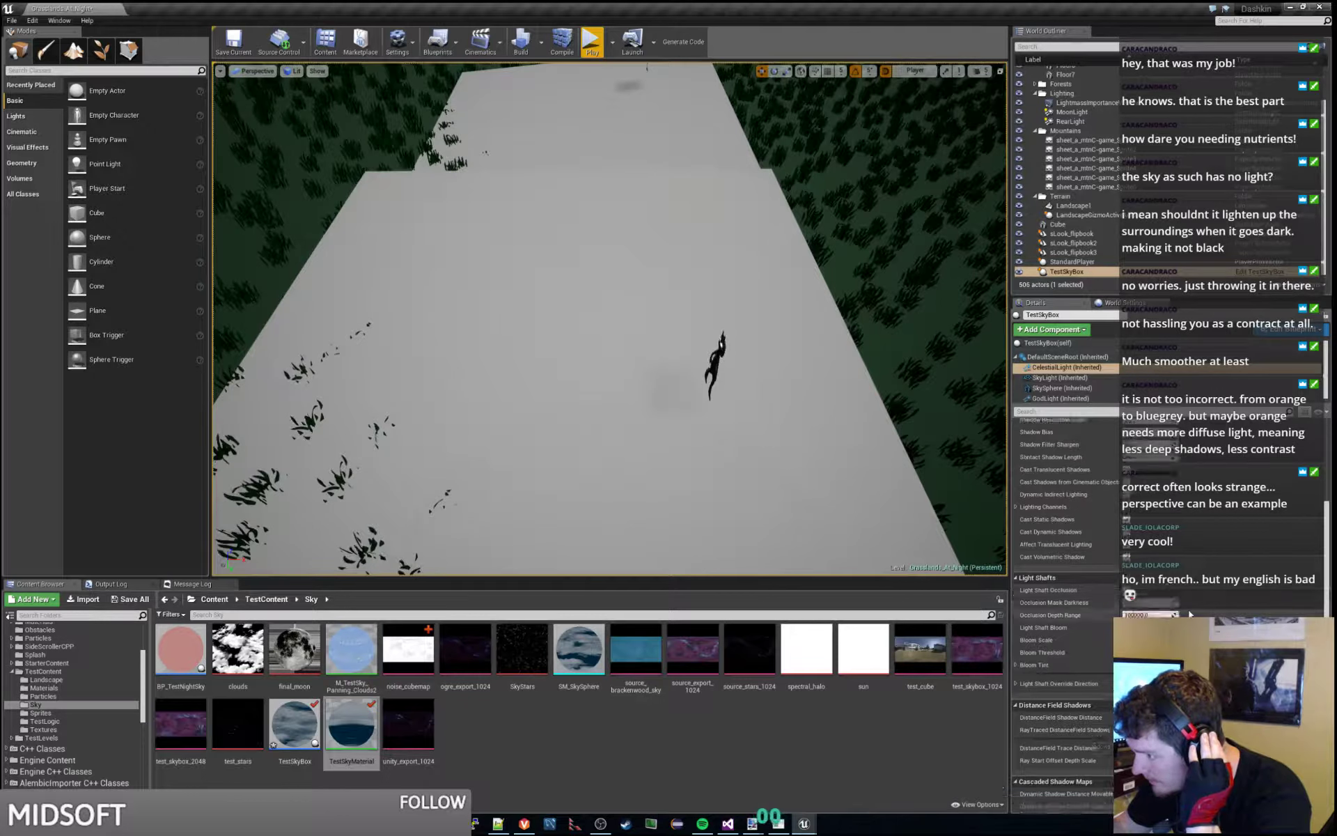
scroll(1191, 614, "down", 3)
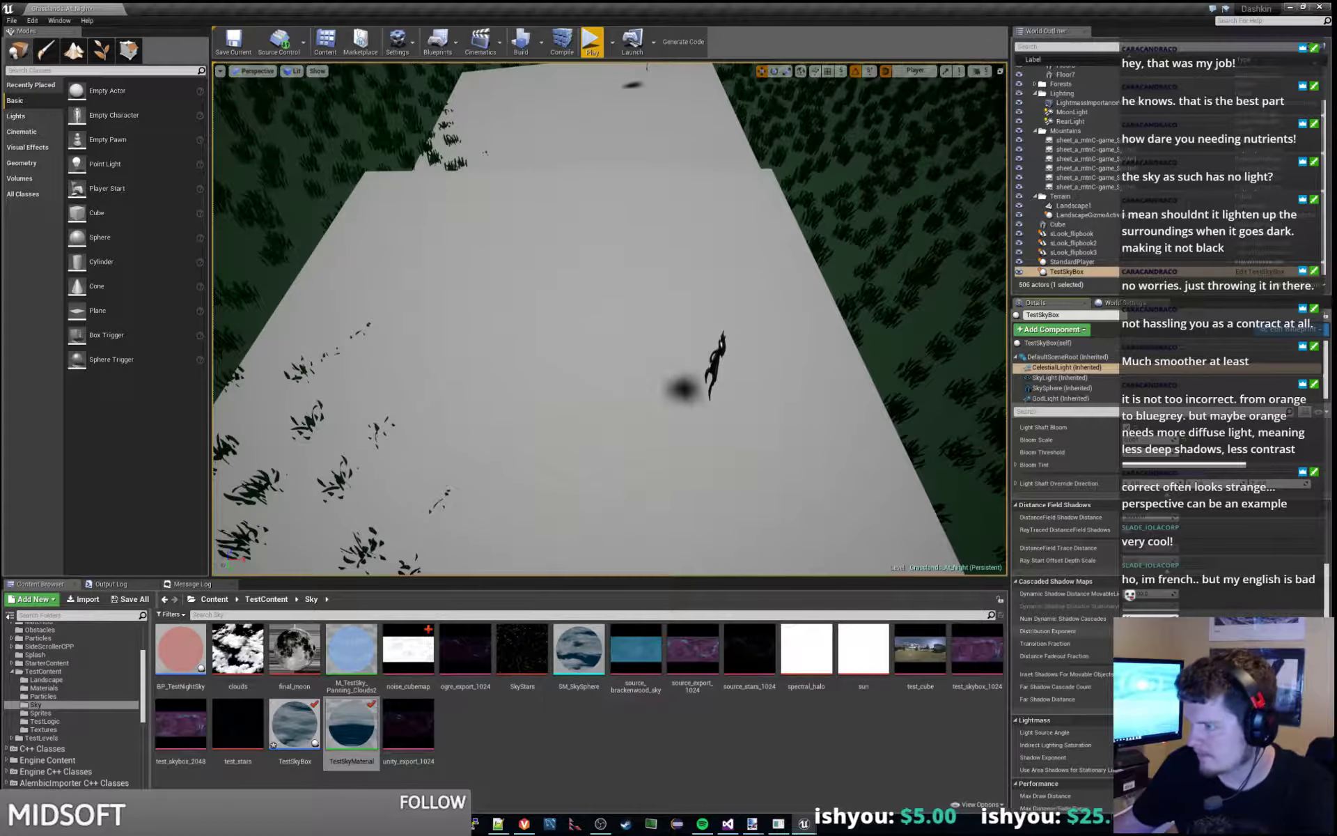
- Play the level to check the character shadows on the platforms as the sky shifts to sunset, and stop playing
right_click_drag(847, 445, 888, 362)
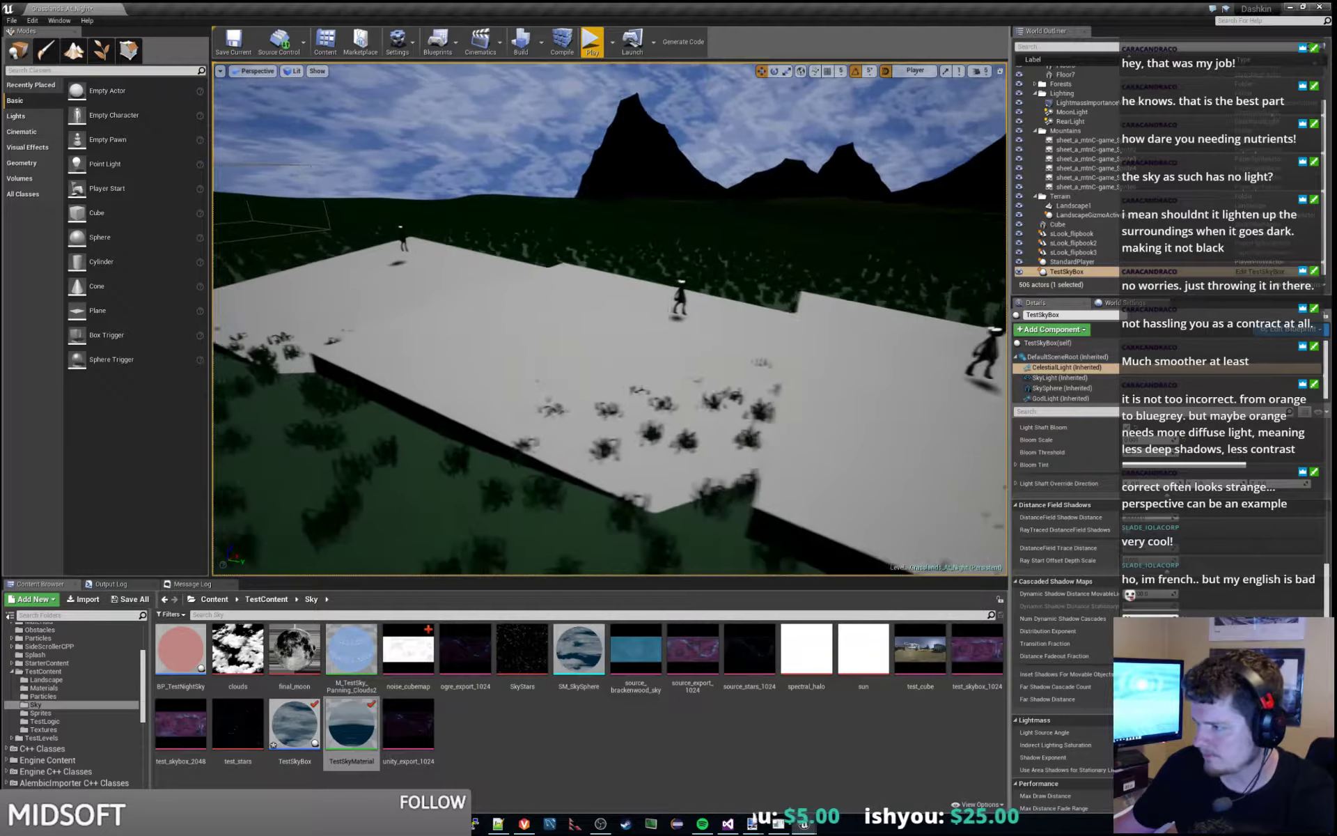
left_click(600, 45)
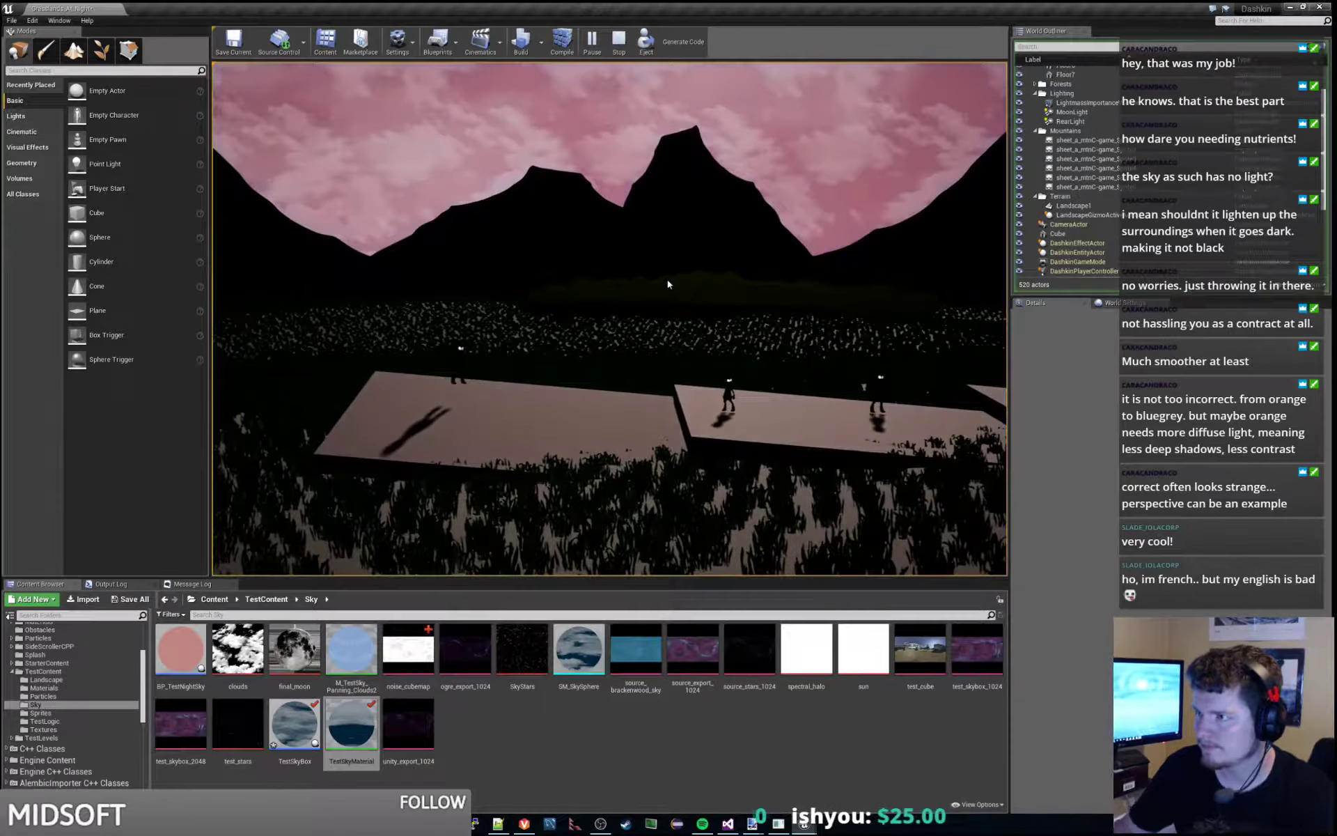
key("Escape")
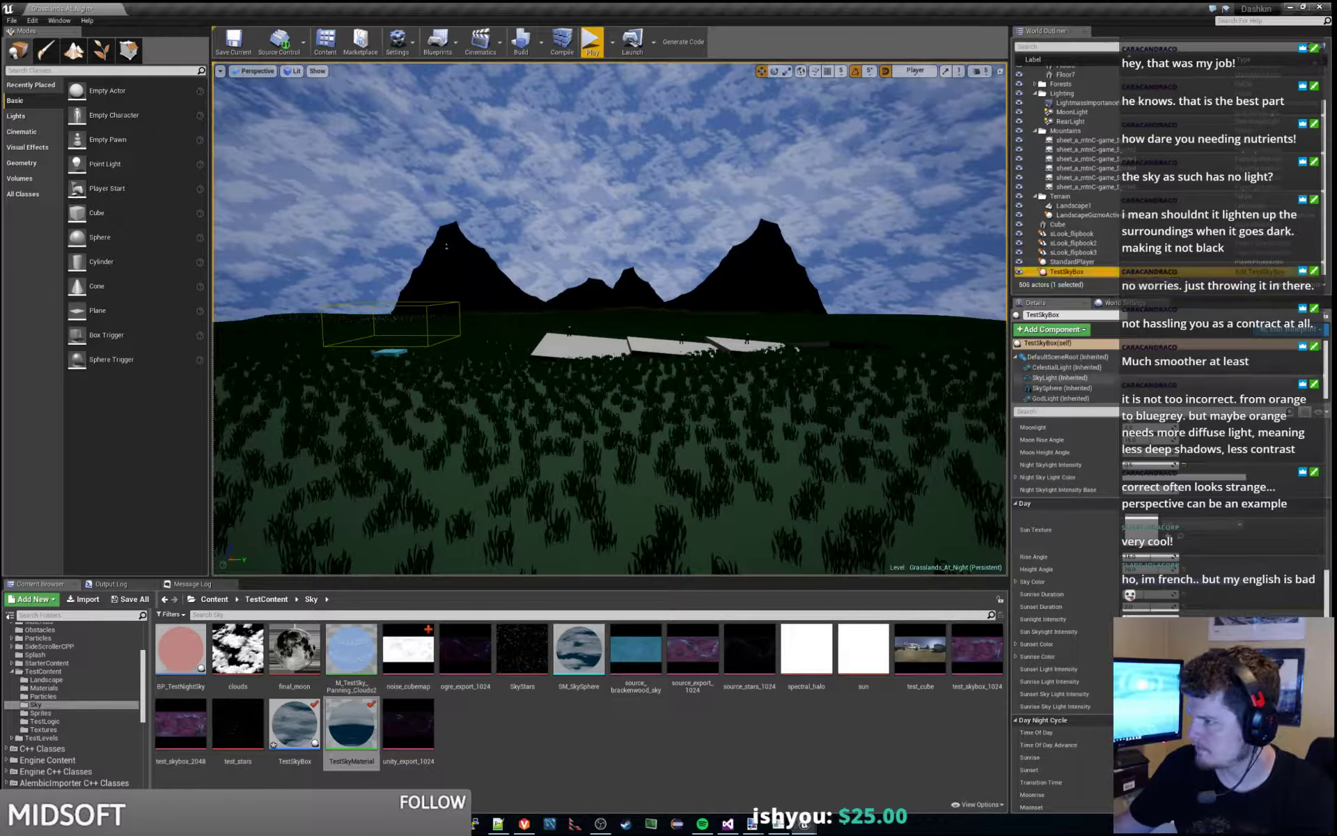
- Re-enable Affects World on TestSkyBox's SkyLight
left_click(446, 246)
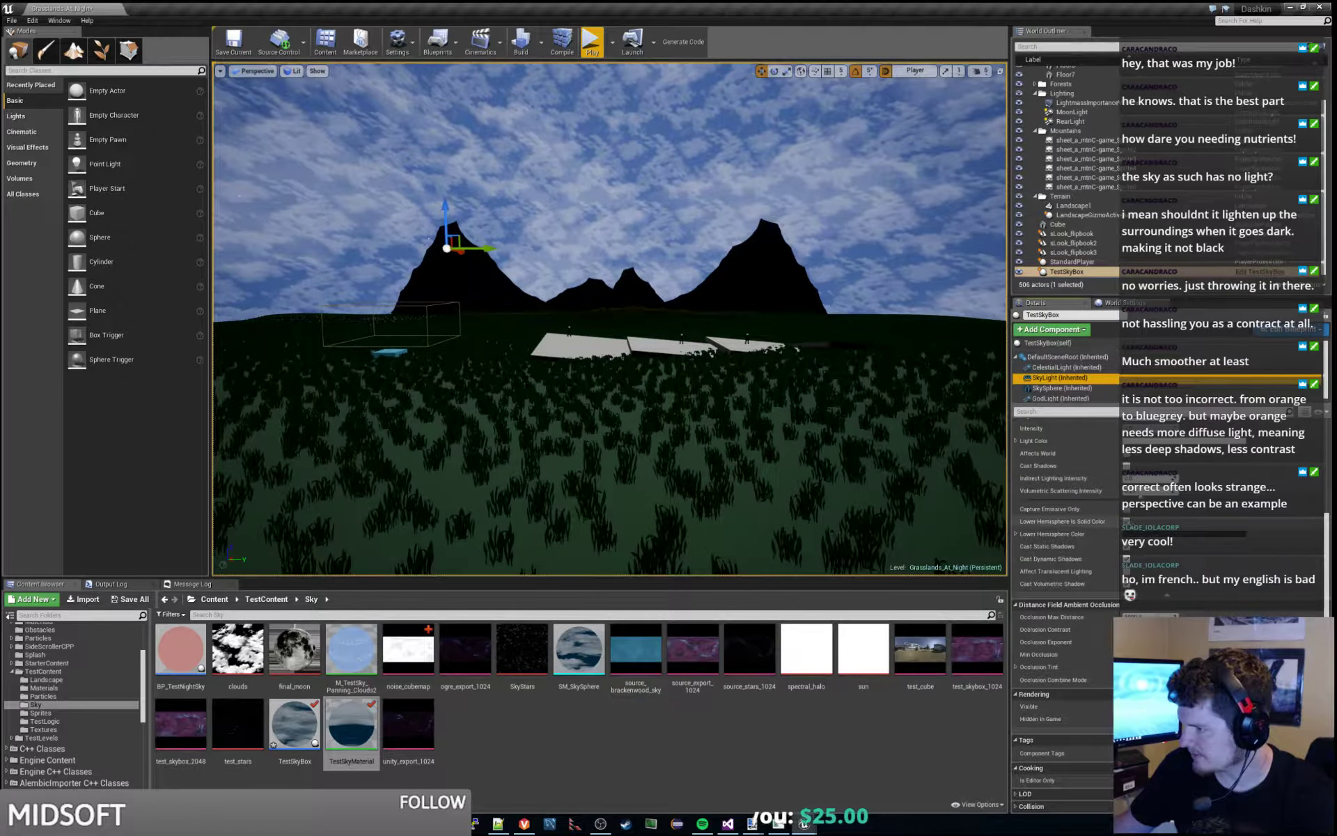
left_click(1085, 264)
left_click(1082, 272)
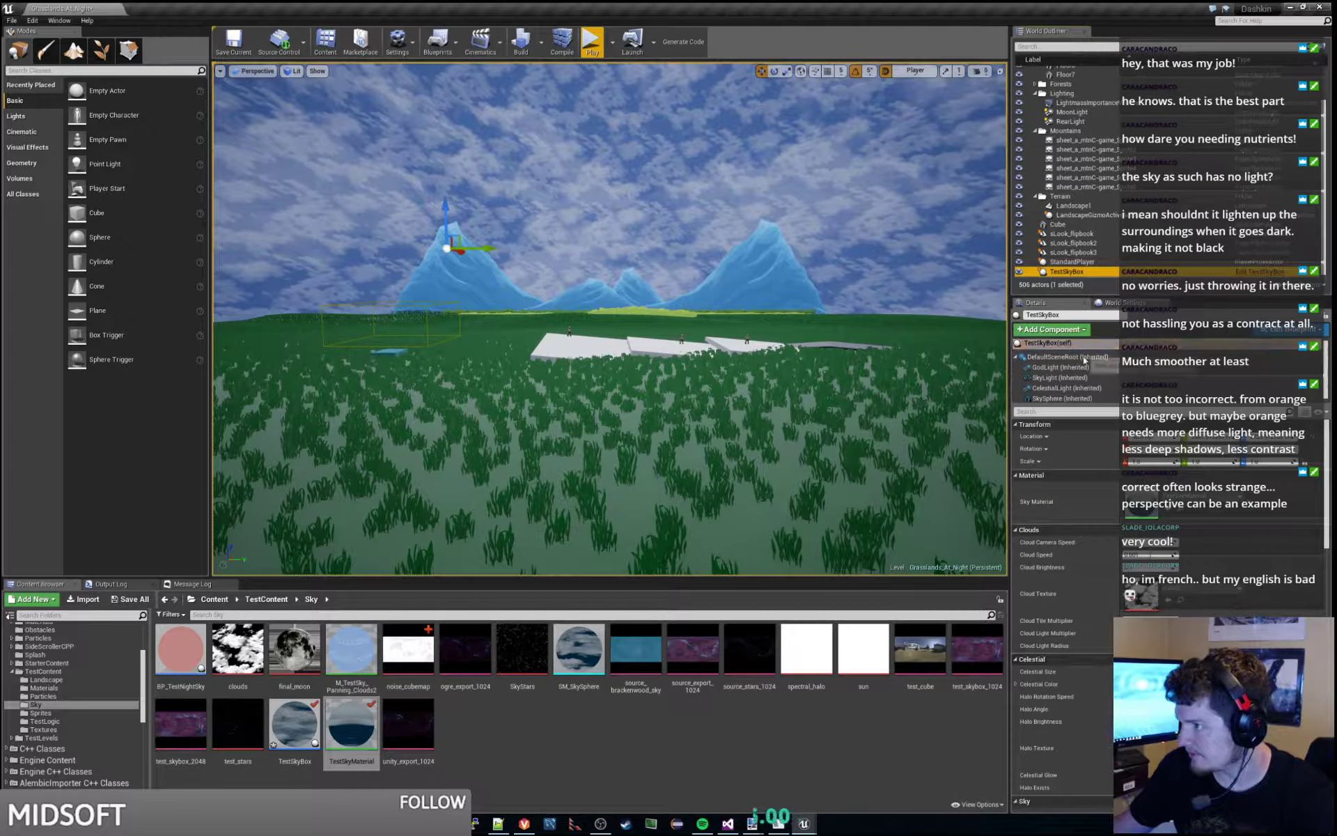
- Inspect the CelestialLight component in the TestSkyBox Blueprint's viewport, and return to the level
left_click(1080, 388)
key("alt+Tab")
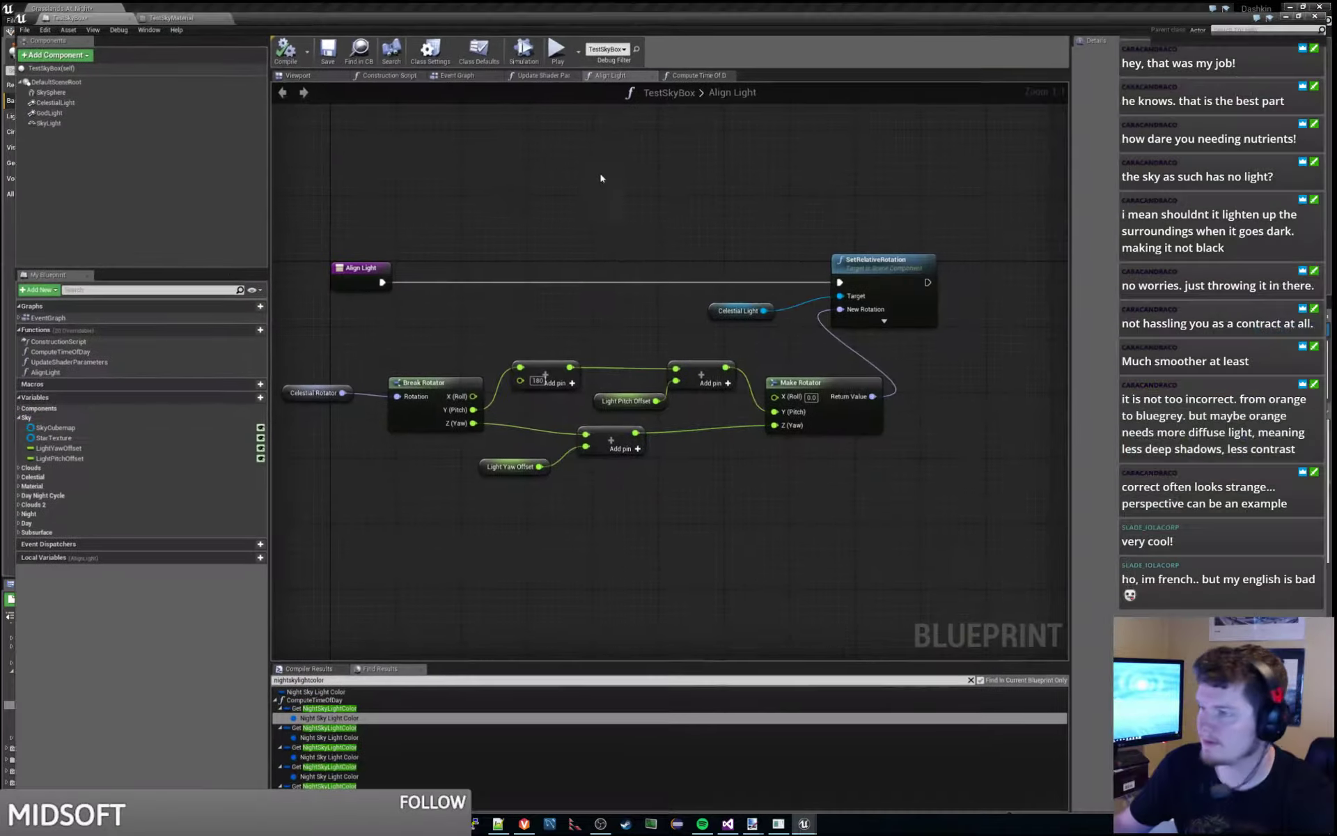
left_click(280, 66)
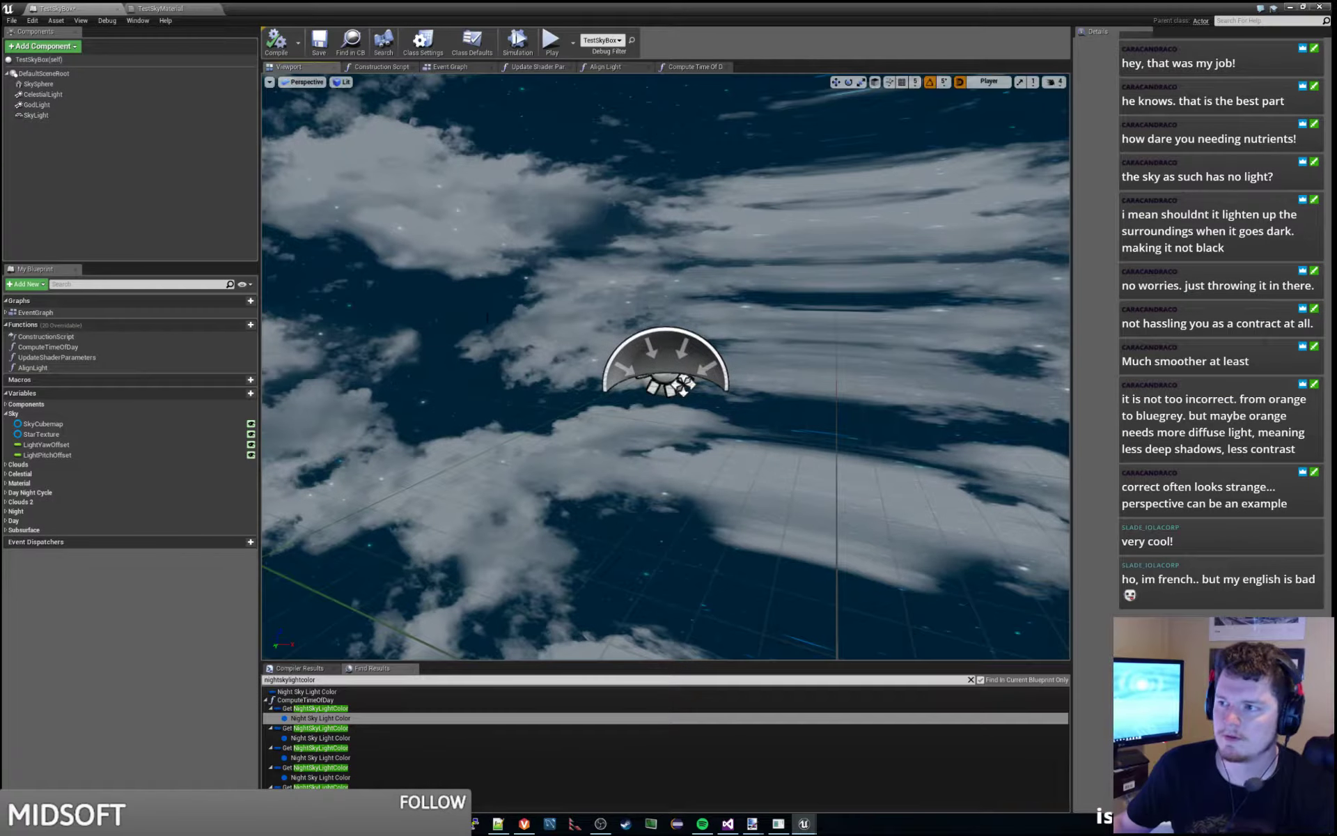
left_click(79, 95)
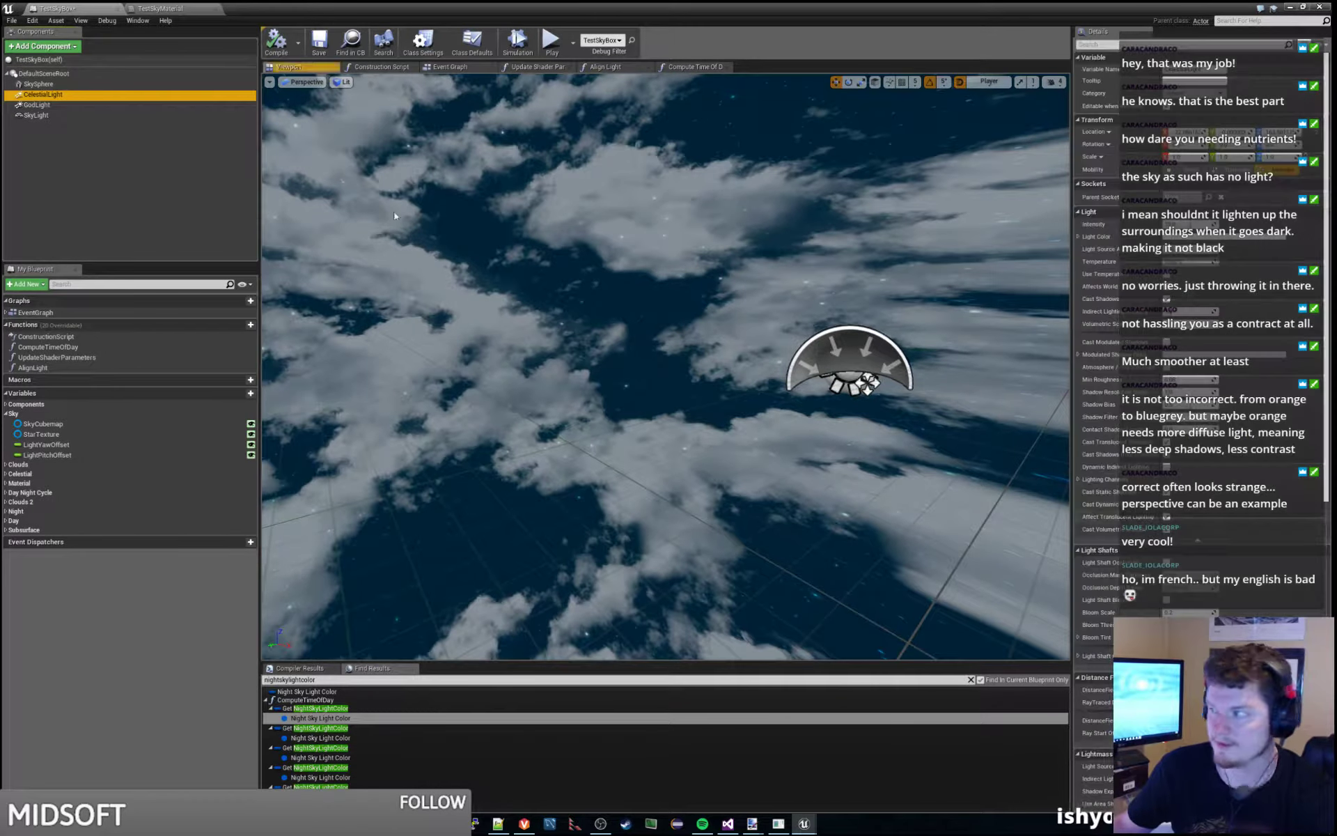
left_click(1289, 7)
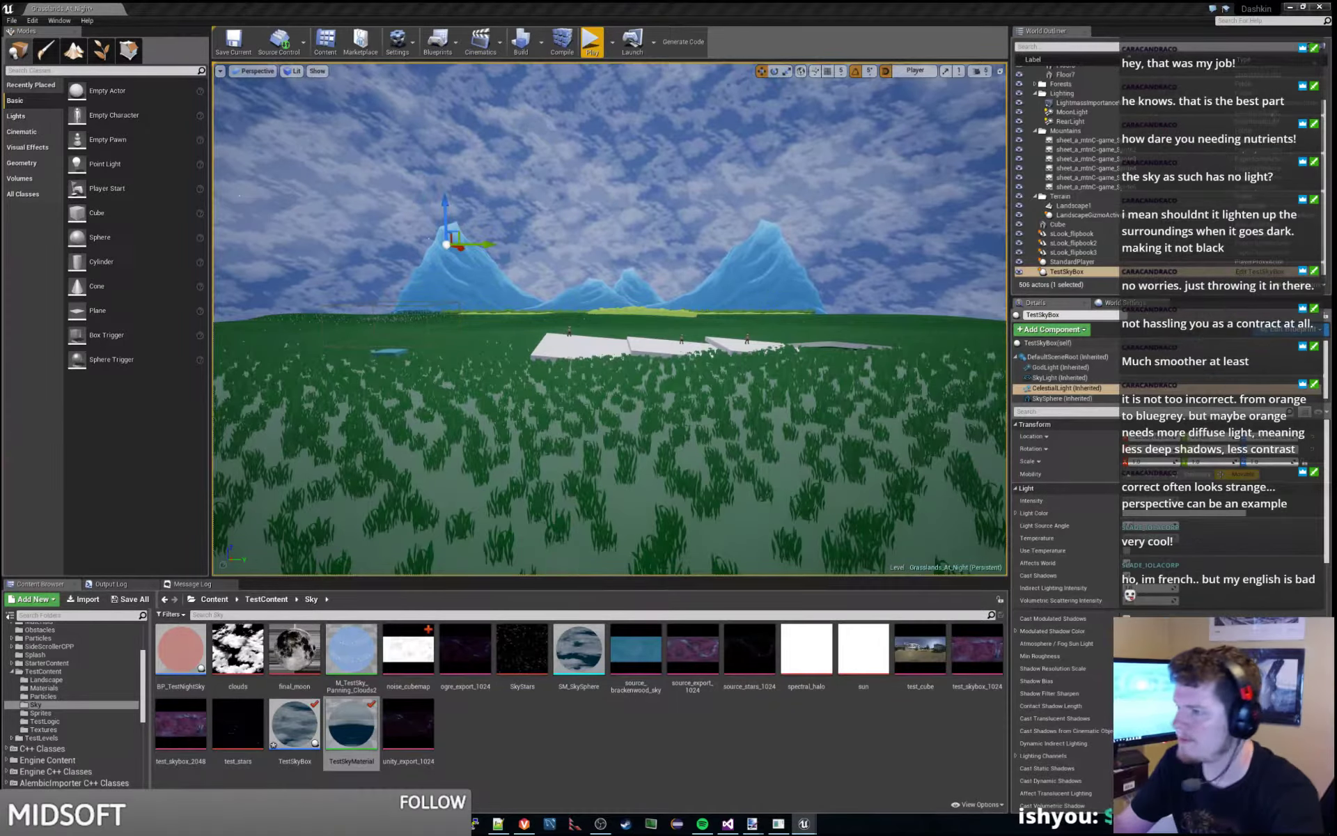
- Review CelestialLight's Cascaded Shadow Maps settings and examine a character copy's daylight shadow up close
scroll(1198, 593, "down", 10)
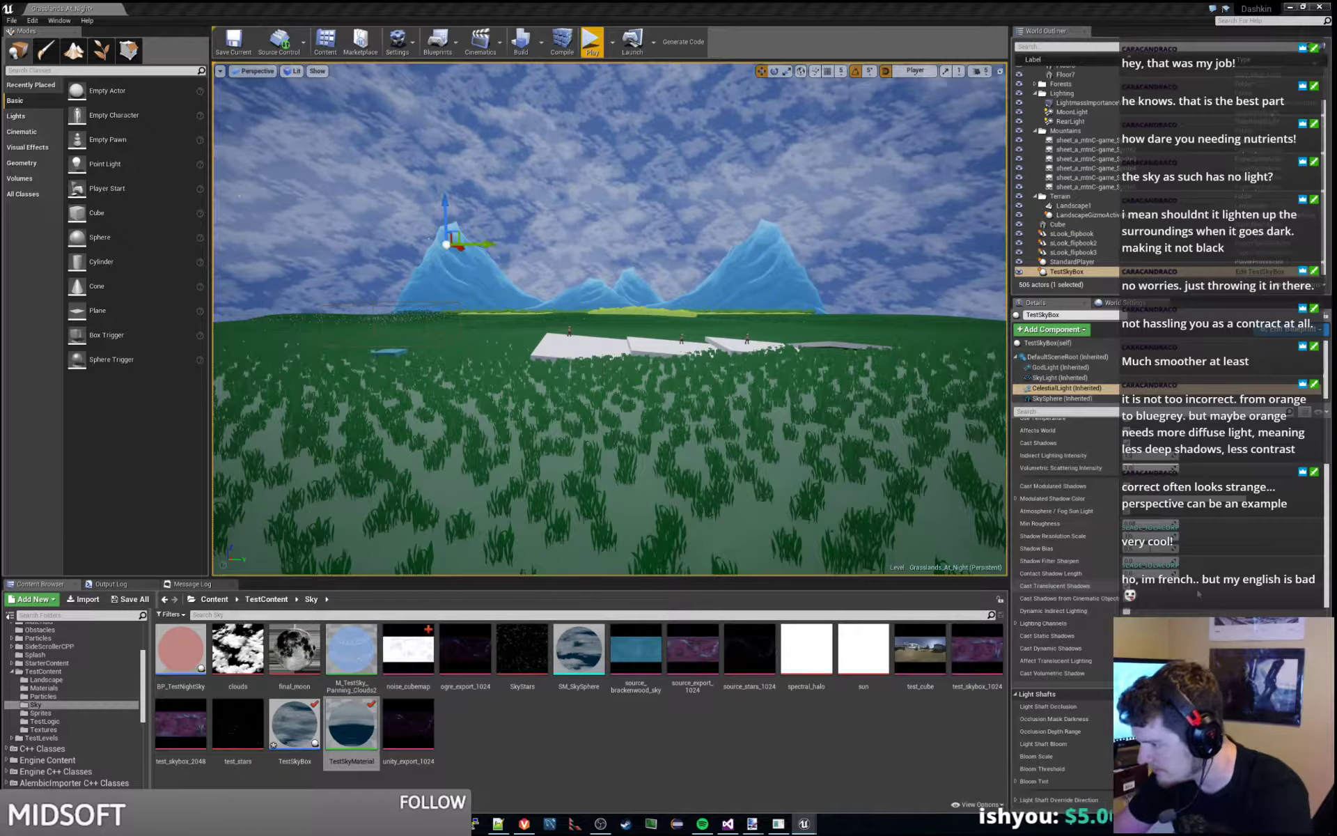
scroll(1198, 588, "down", 4)
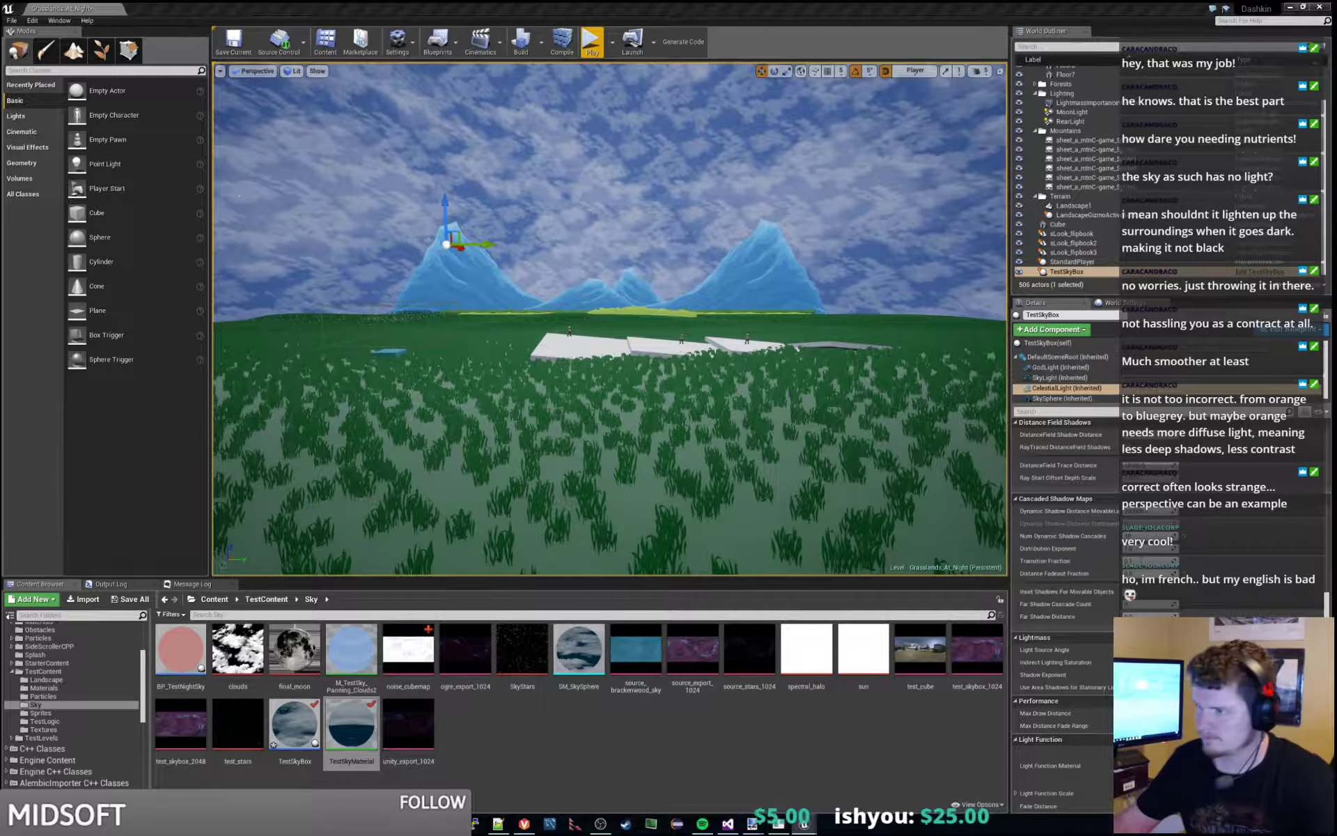
key("w")
mouse_move(610, 319)
right_mouse_down()
mouse_move(589, 305)
mouse_move(629, 323)
mouse_move(613, 333)
right_mouse_up()
key("w")
key("w")
key("d")
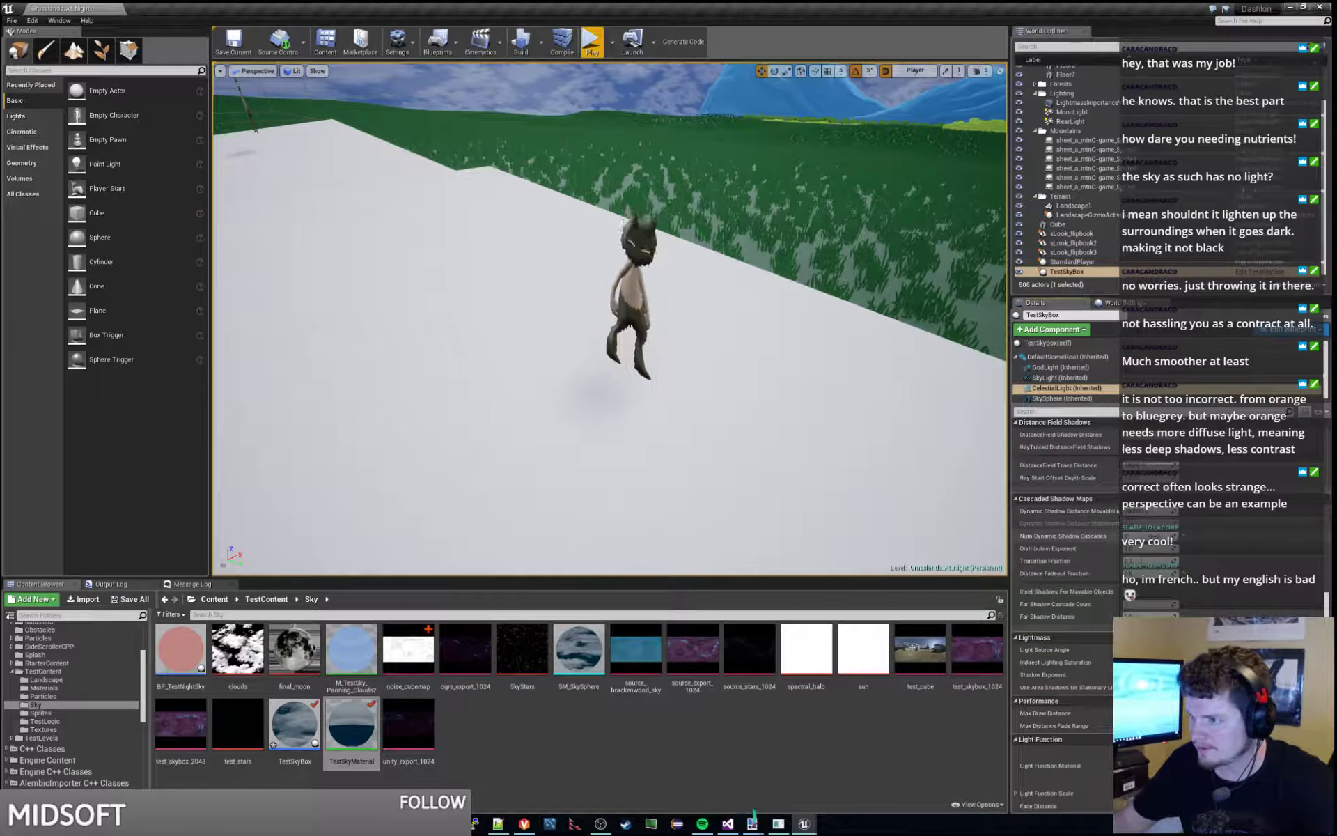
- Play the level and bring the player character onto the first white platform beside the character copy
left_click(592, 40)
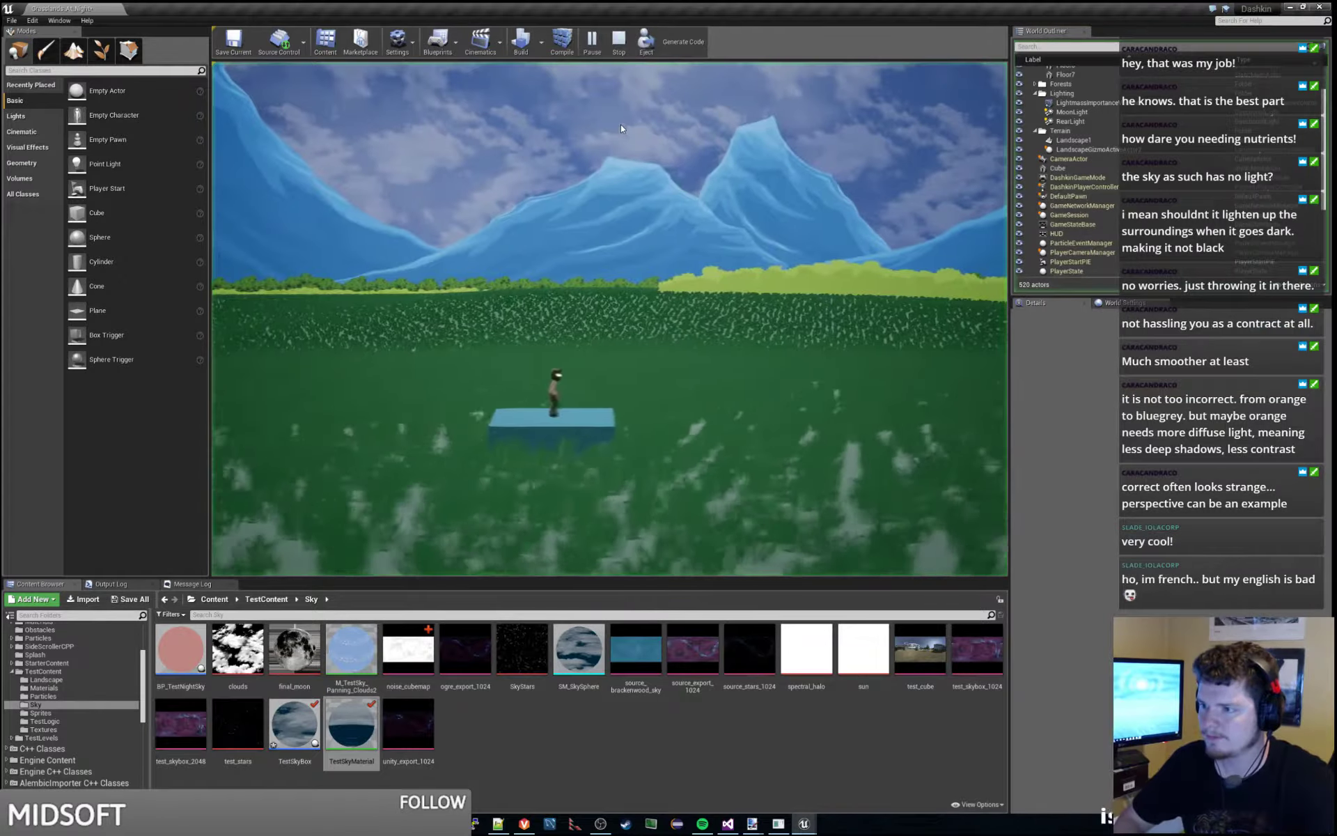
key("d")
key("space")
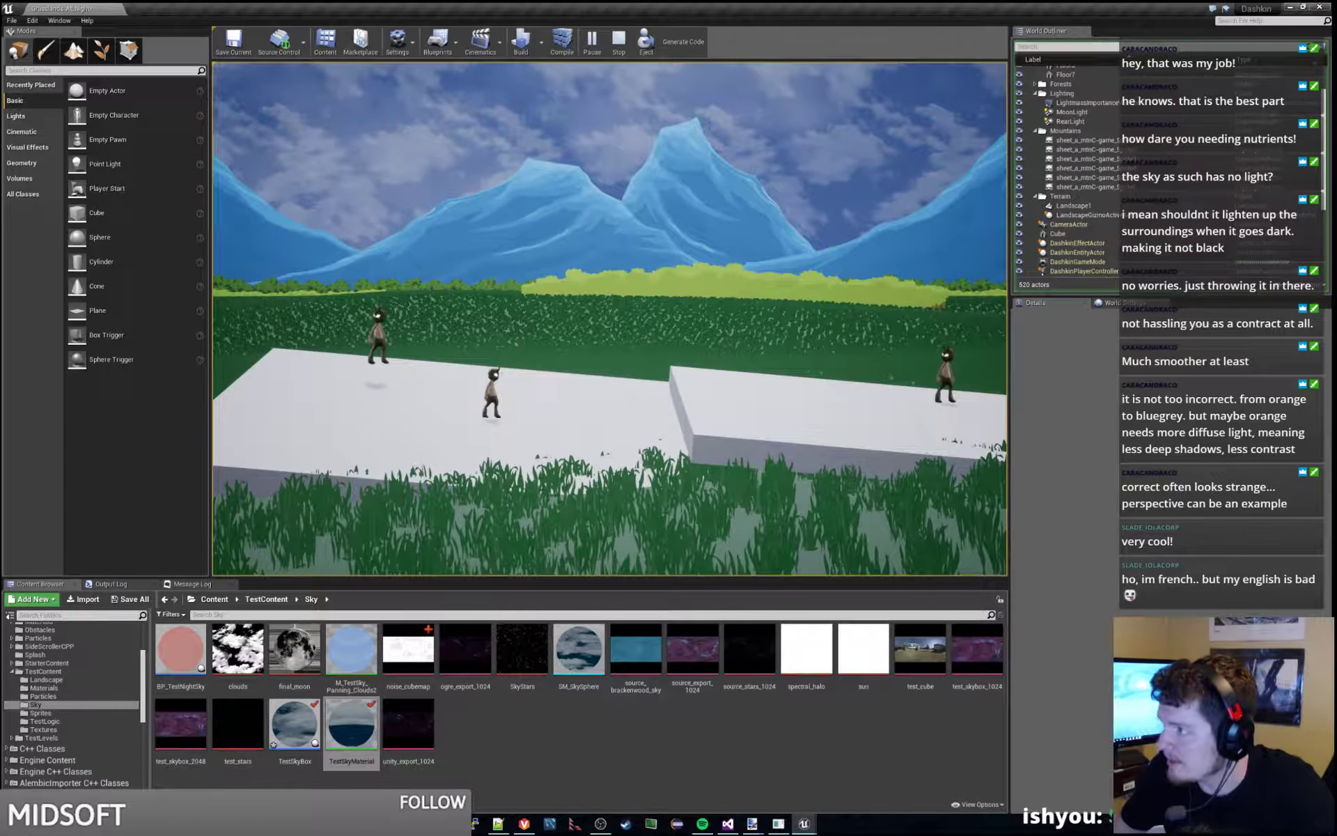
- Inspect the running CelestialLight's Cascaded Shadow Maps settings, check the player's shadow while jumping, and stop playing
scroll(1069, 209, "down", 5)
left_click(1066, 271)
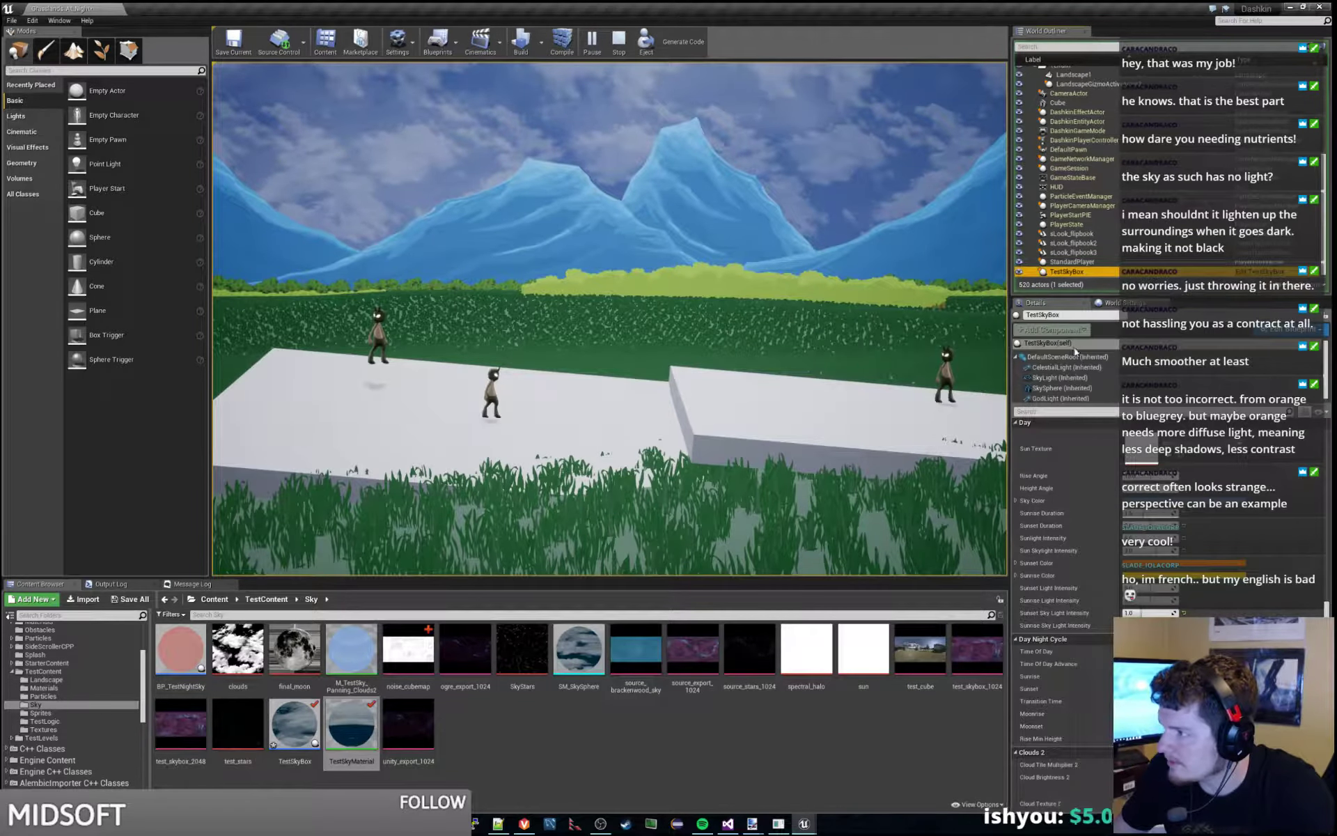
left_click(1065, 367)
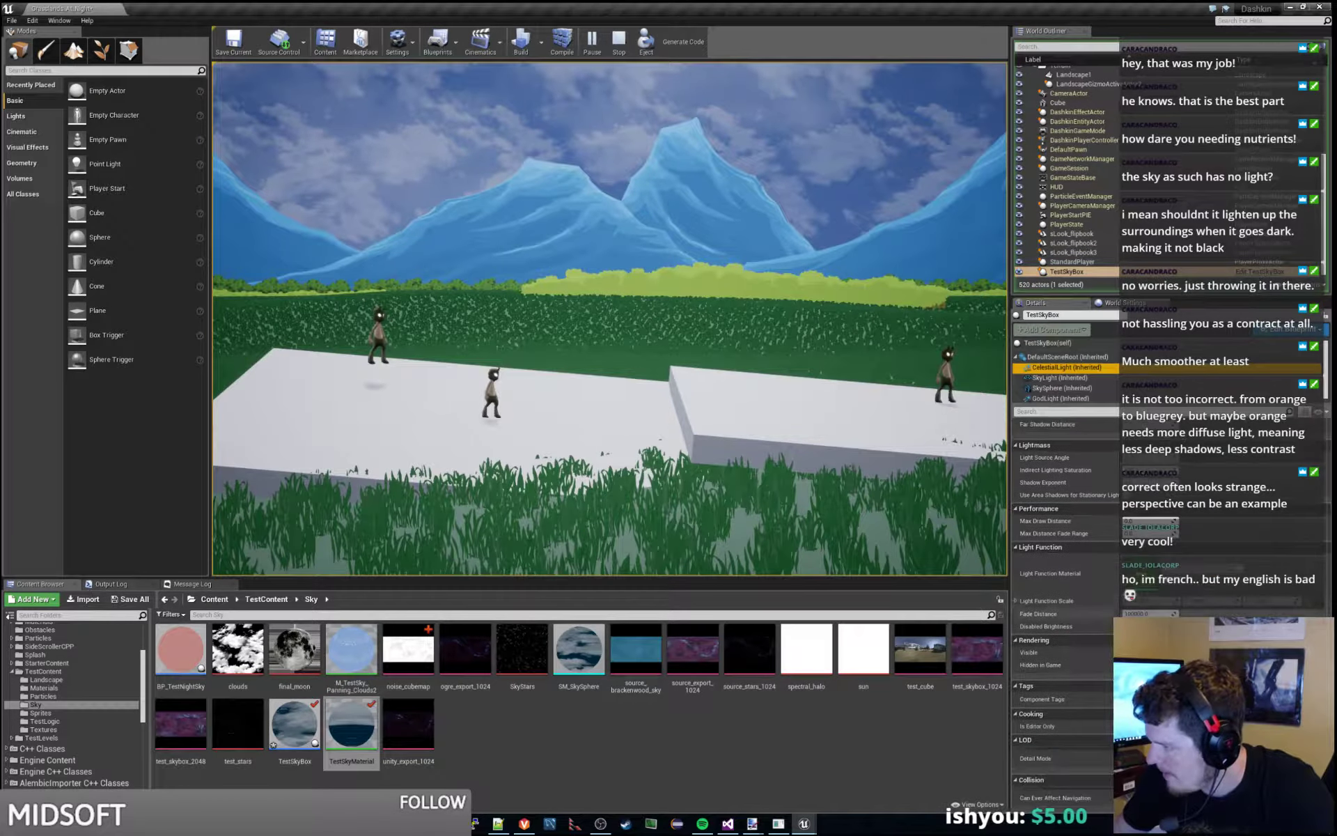
scroll(1066, 522, "up", 4)
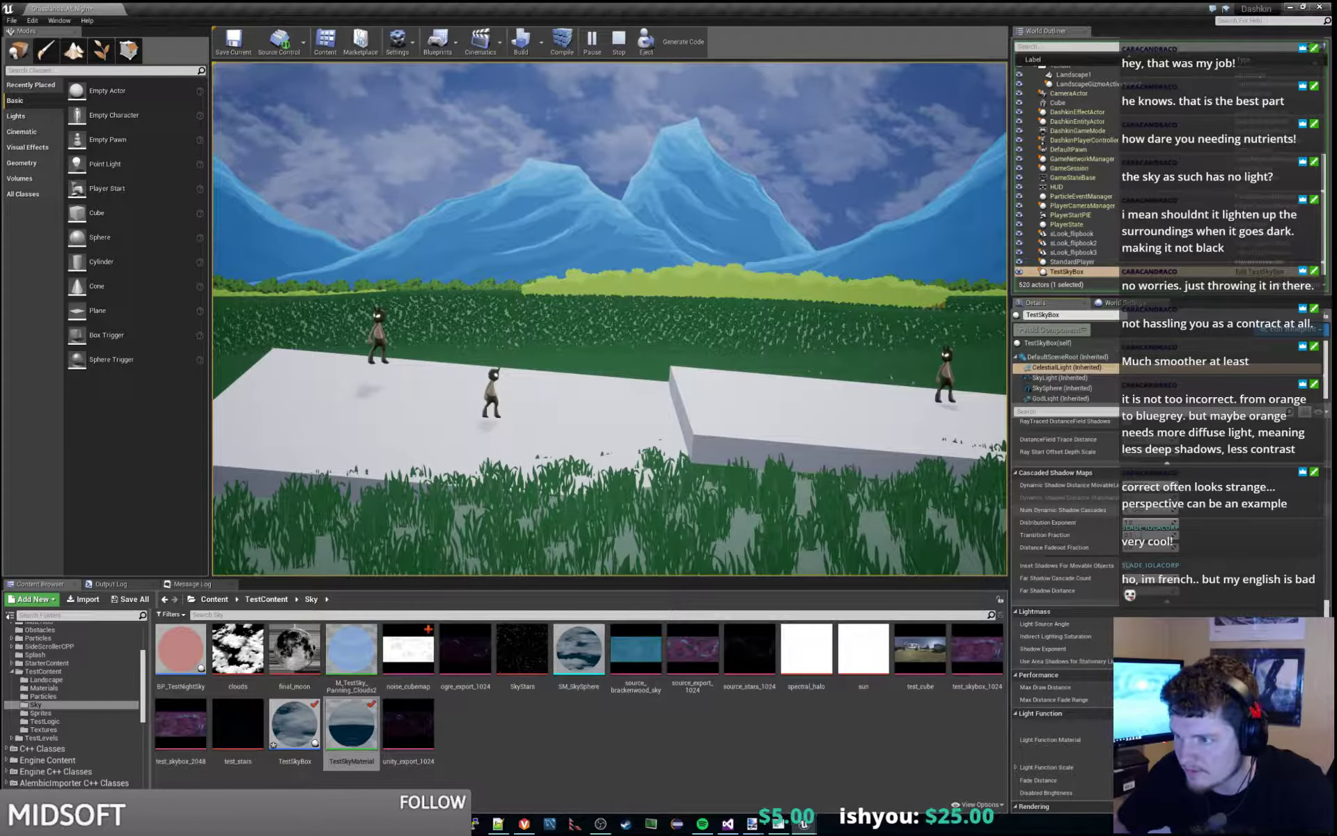
key("space")
key("space")
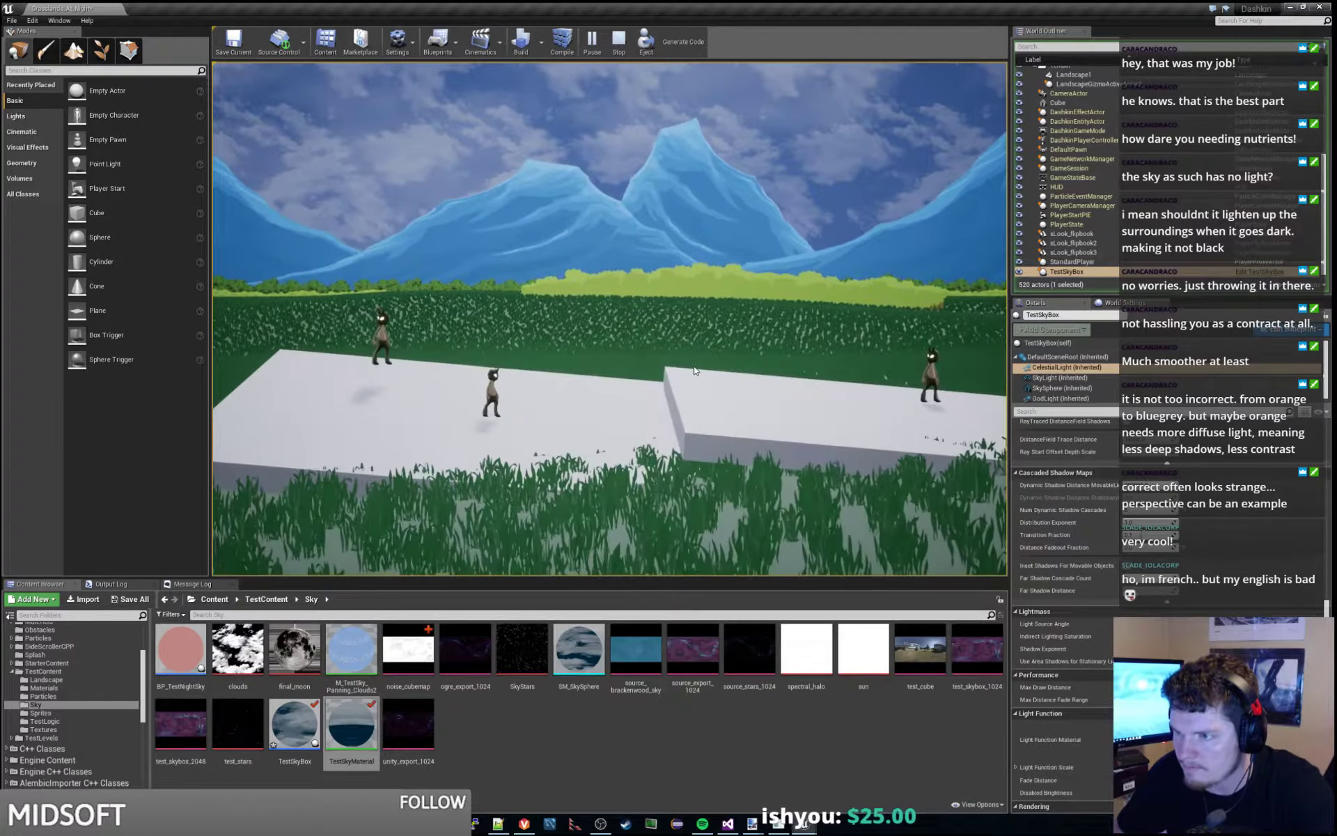
key("Escape")
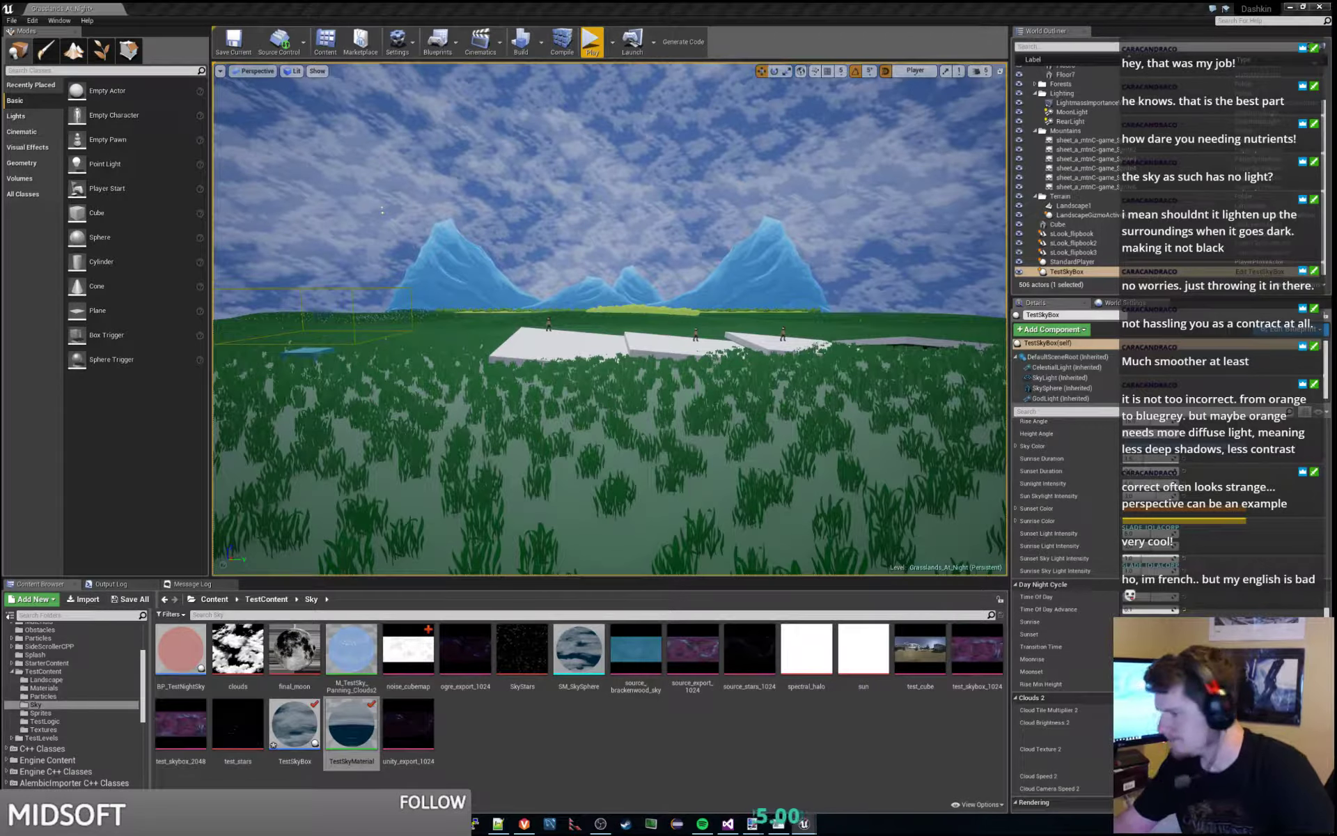
- Revisit the Cascaded Shadow Maps settings of the level's CelestialLight
scroll(1246, 611, "down", 3)
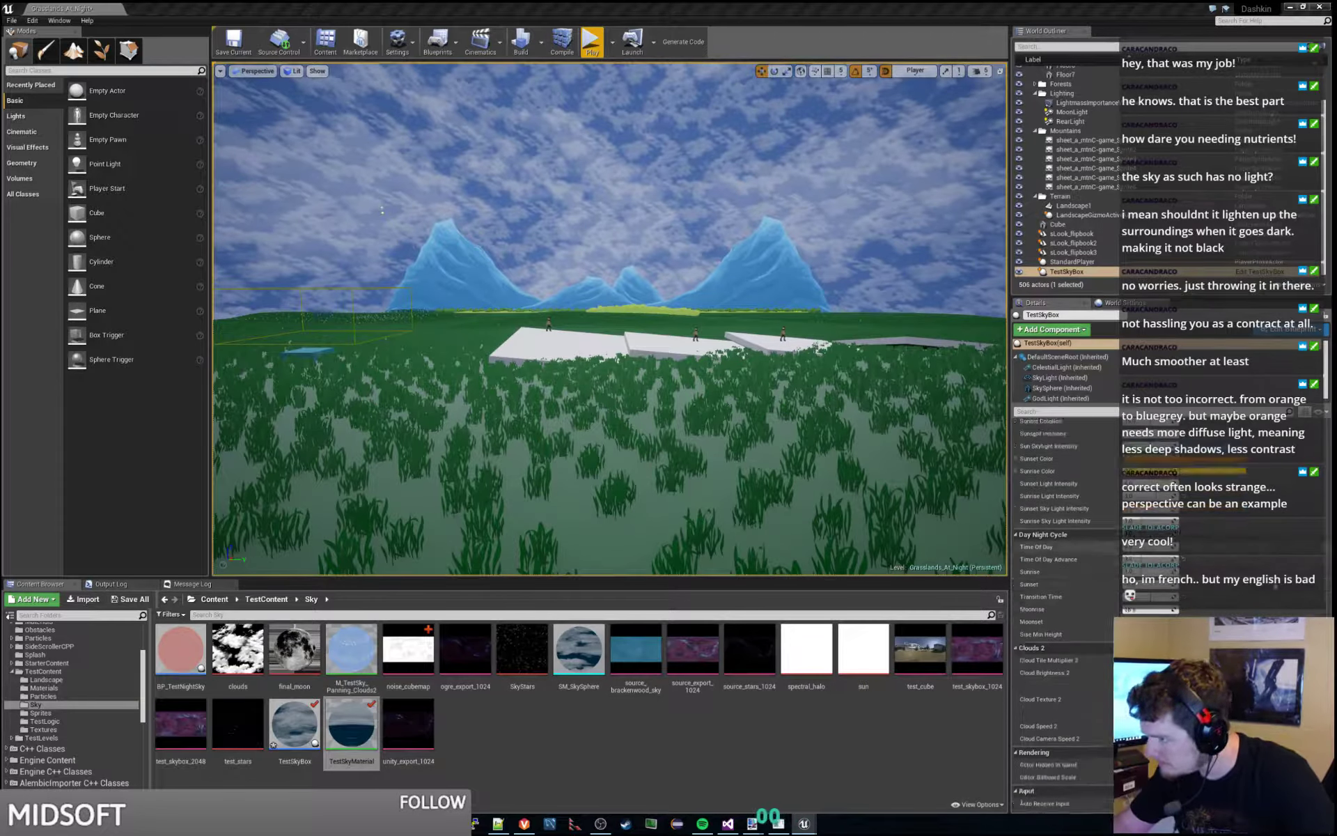
left_click(1066, 368)
scroll(1073, 480, "up", 2)
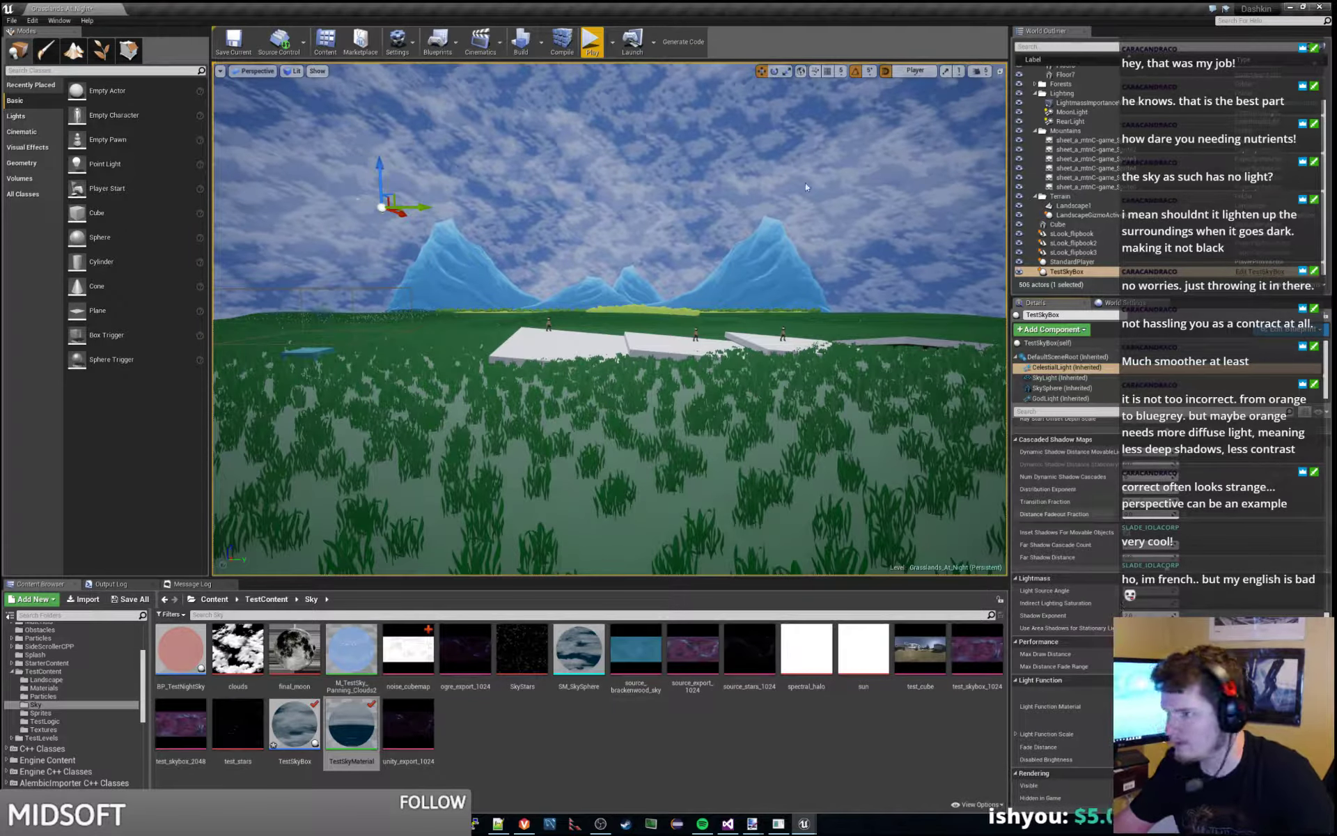
- Play the level, inspect the running TestSkyBox's day-night, GodLight and CelestialLight Cascaded Shadow Maps settings, and stop playing
left_click(588, 43)
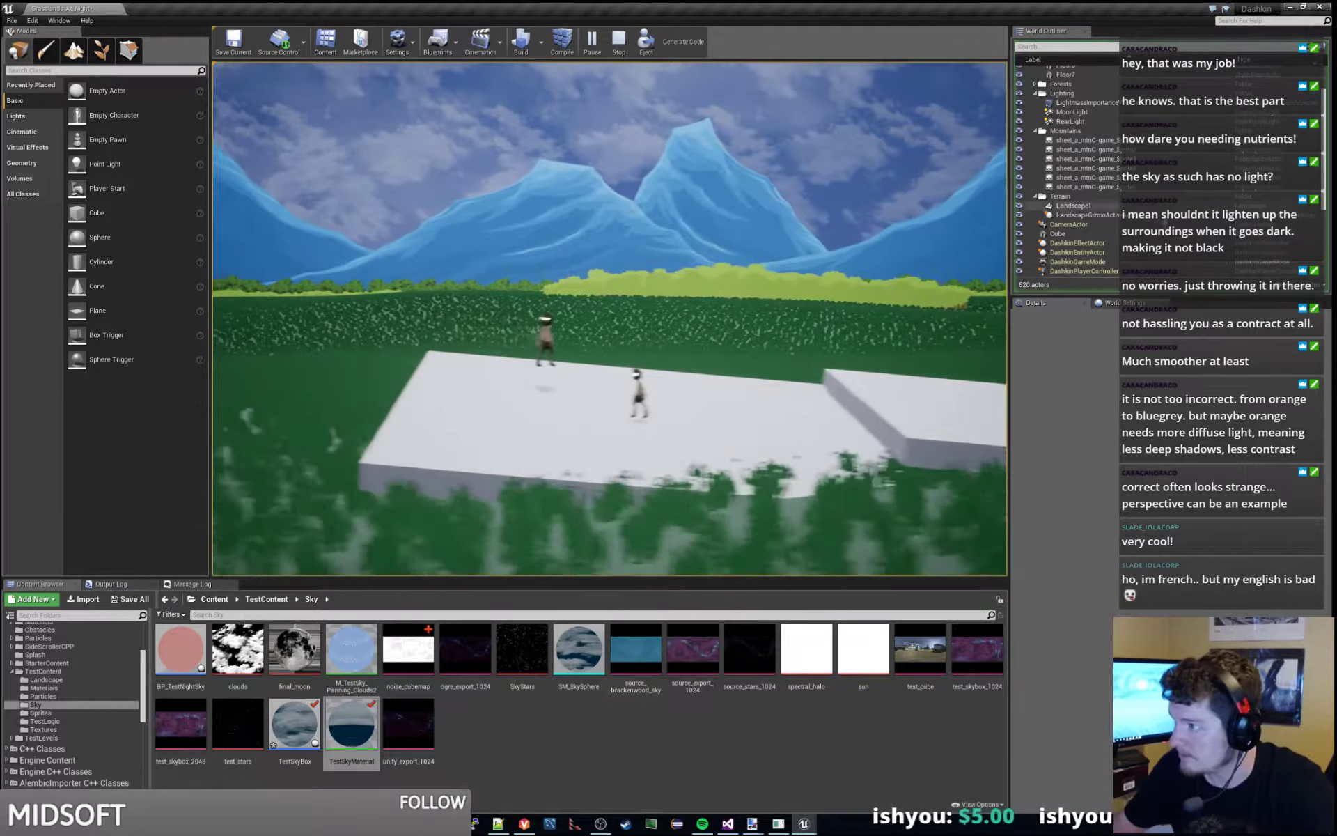
scroll(1086, 209, "down", 5)
left_click(1105, 271)
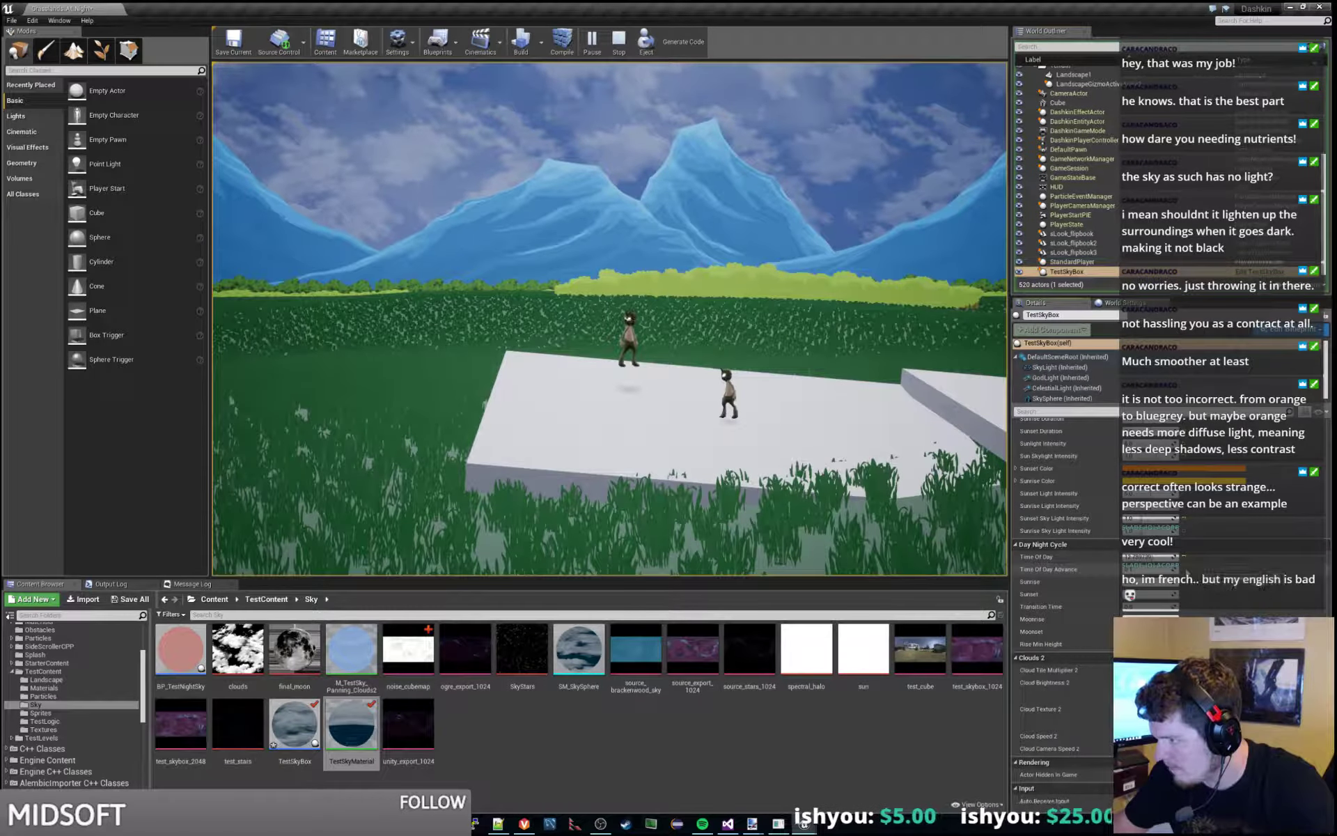
scroll(1183, 578, "down", 3)
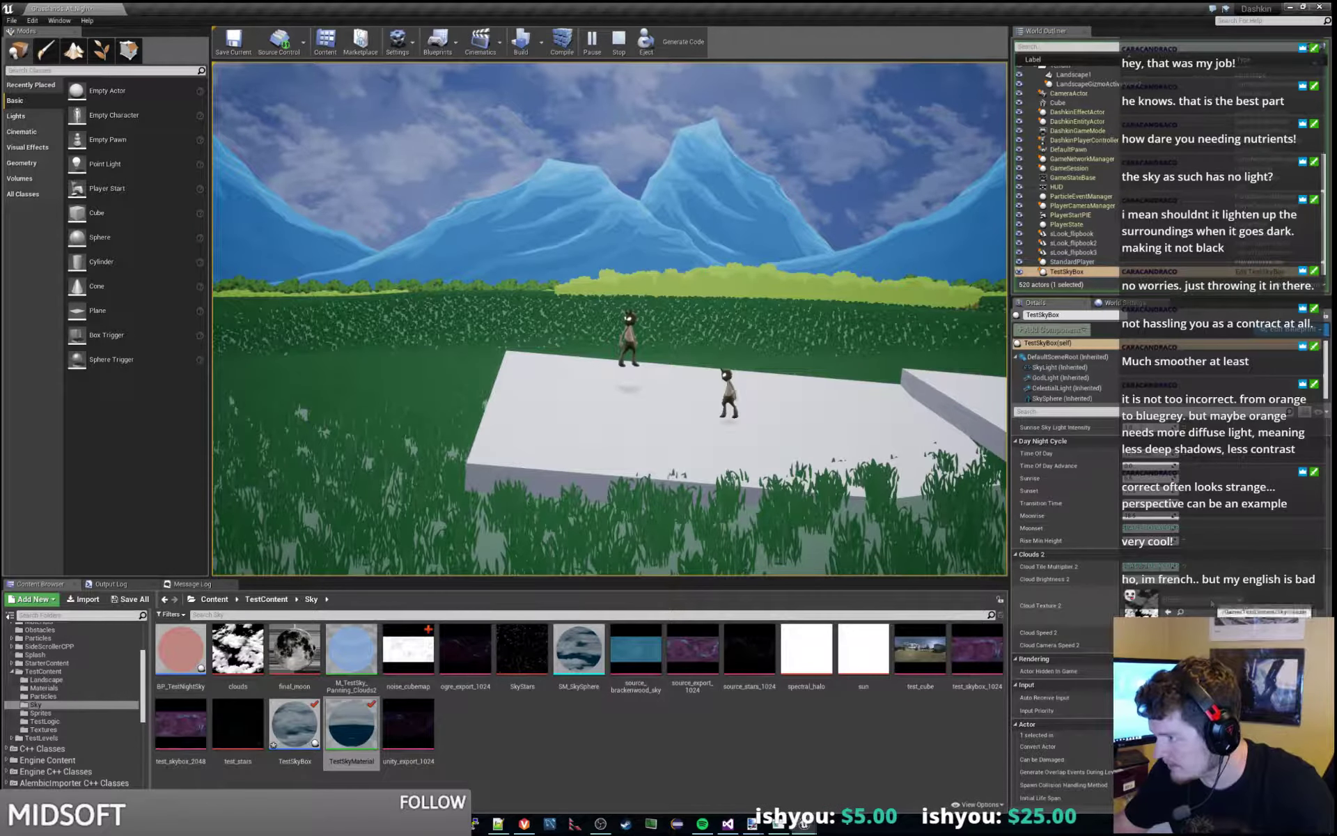
left_click(1062, 377)
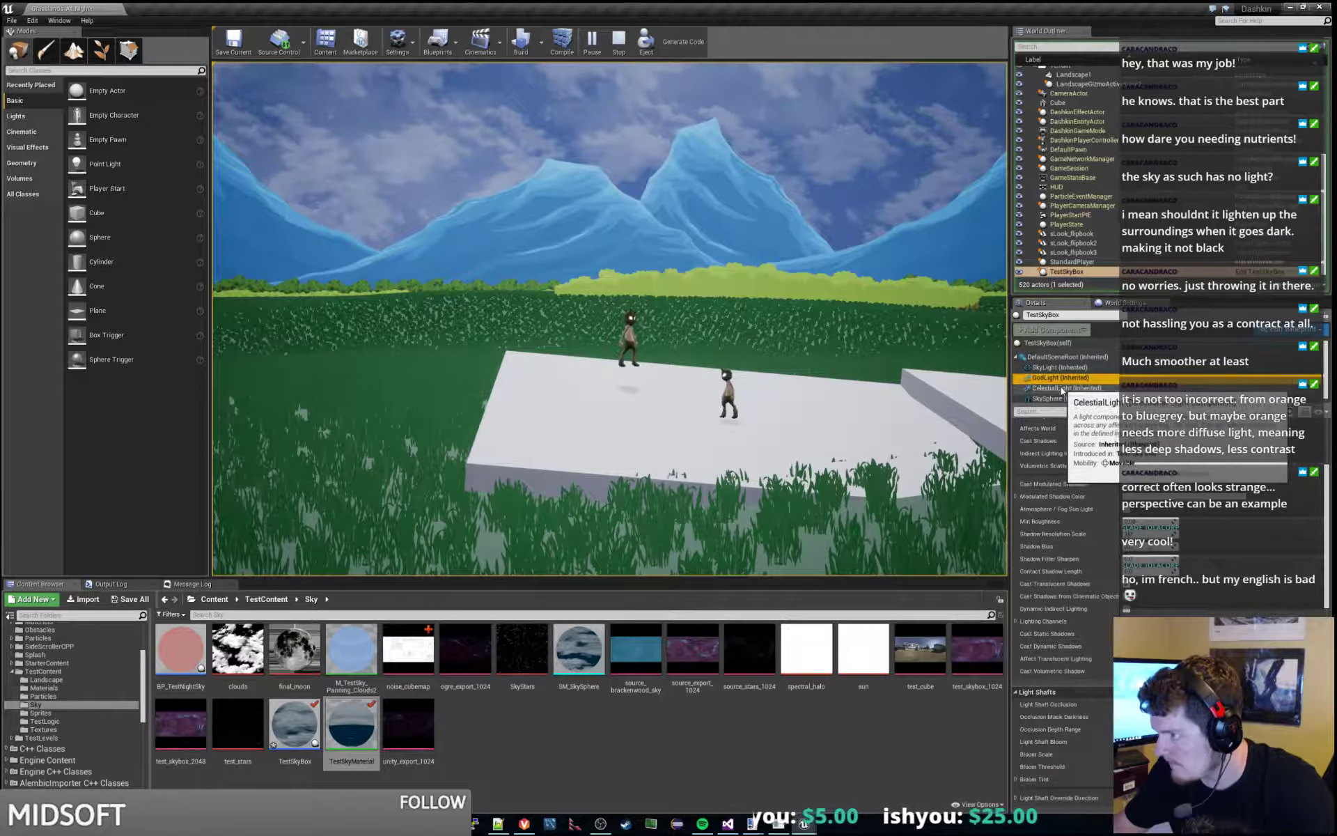
left_click(1059, 388)
scroll(1210, 608, "down", 8)
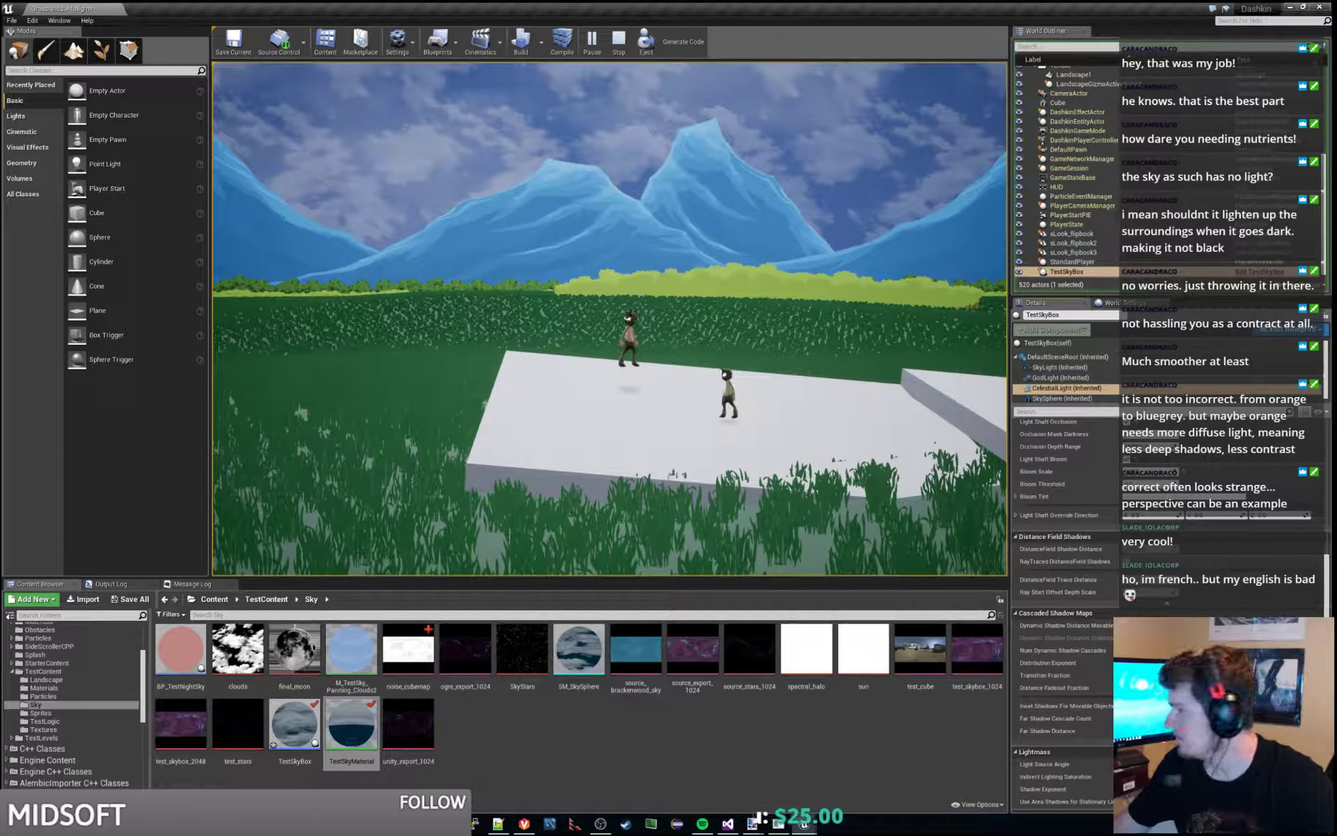
key("Escape")
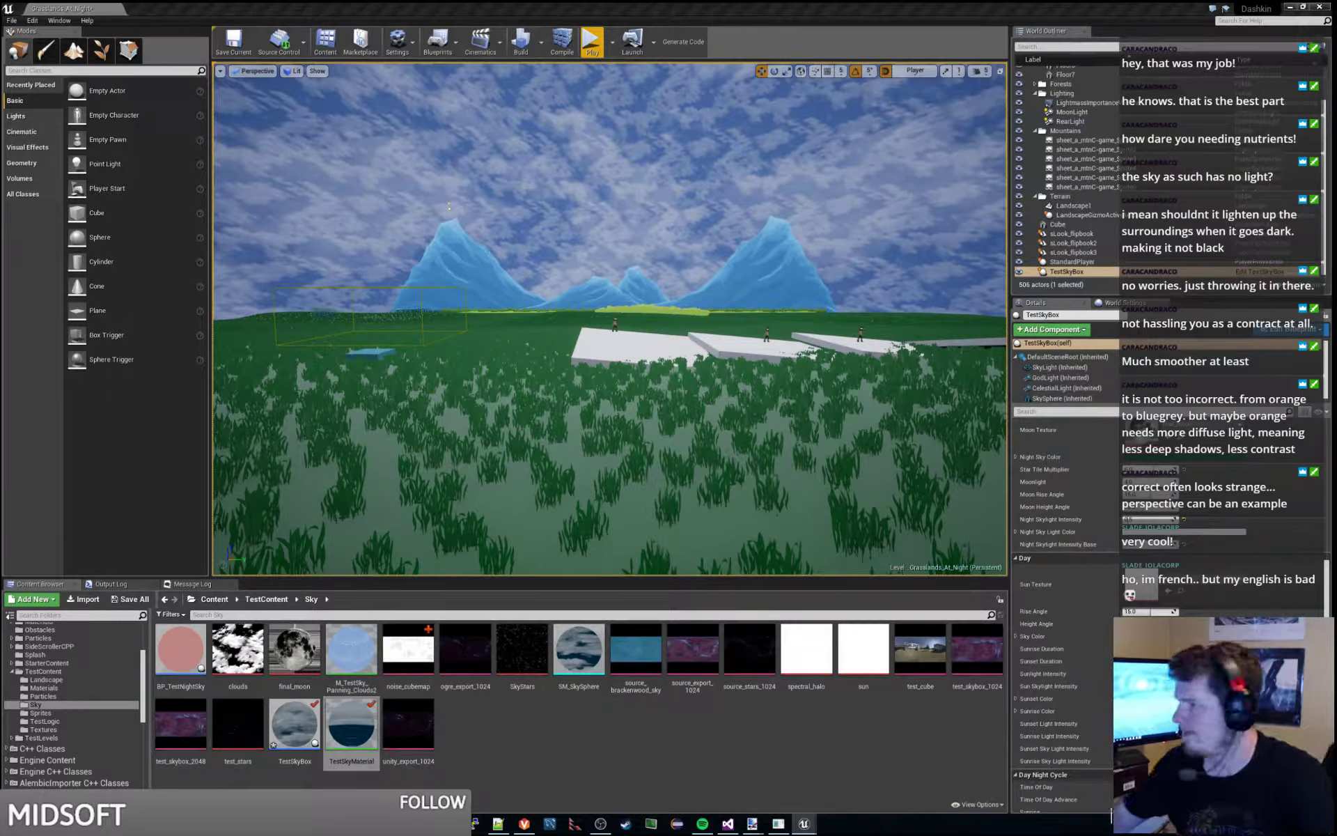
- Save the level and play it from daylight into the orange sunset with TestSkyBox selected, stopping after checking the shading
key("ctrl+s")
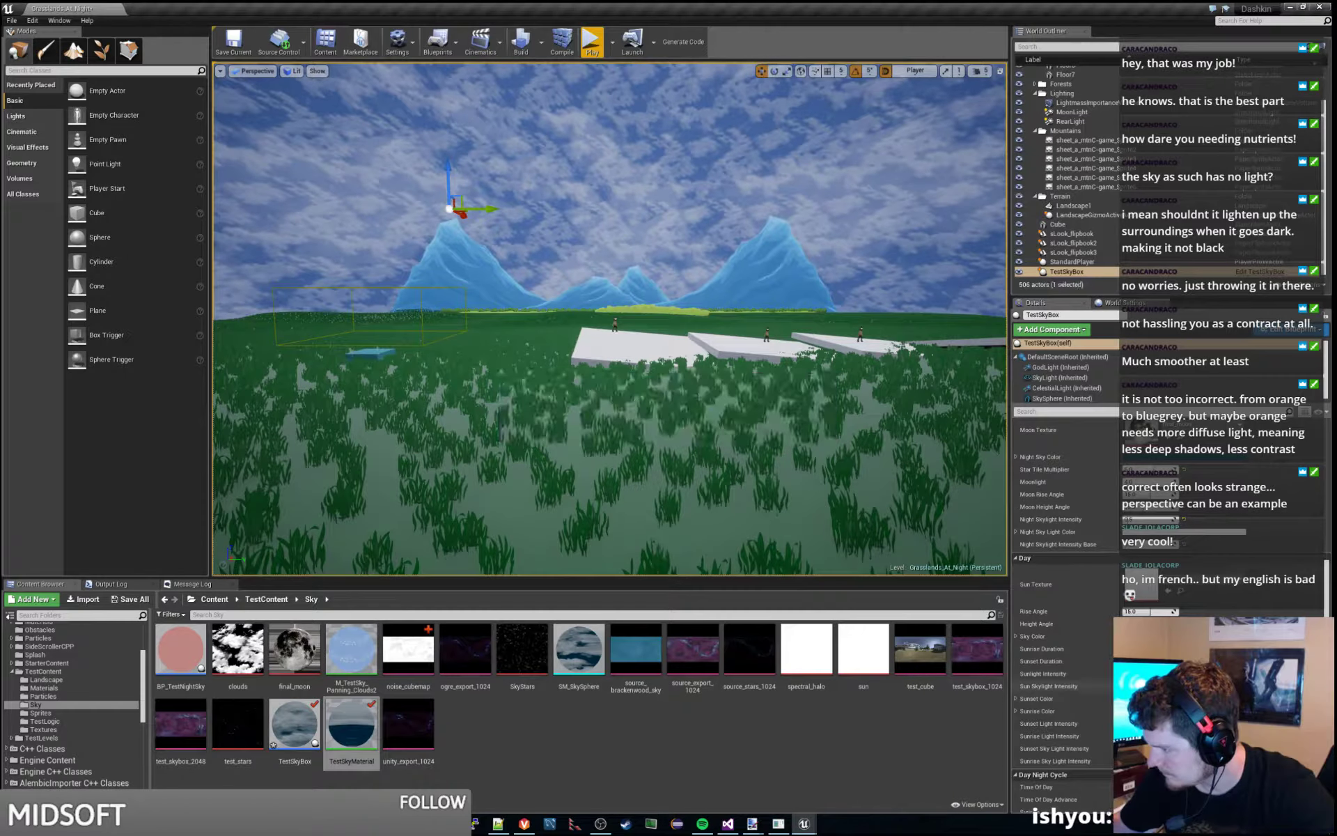
scroll(1062, 591, "down", 3)
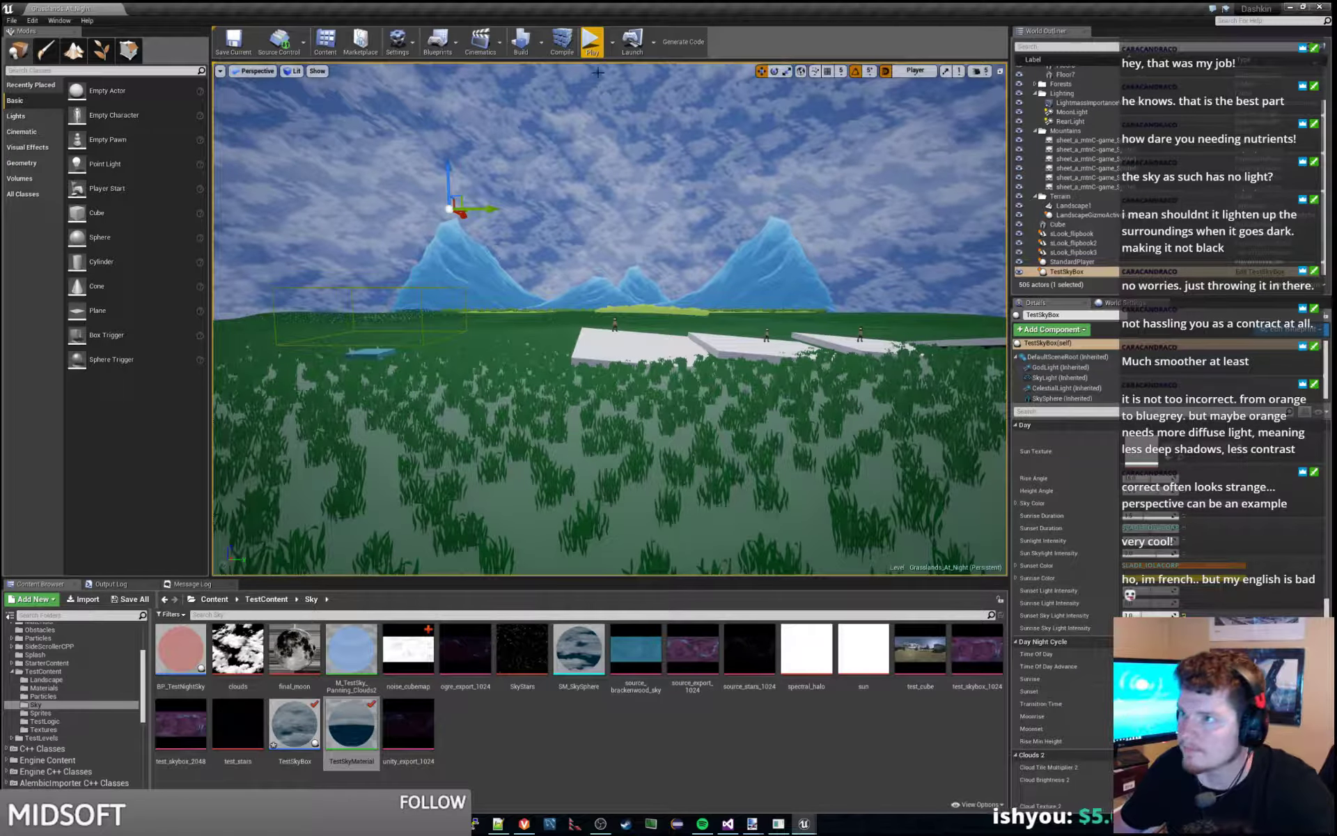
left_click(592, 41)
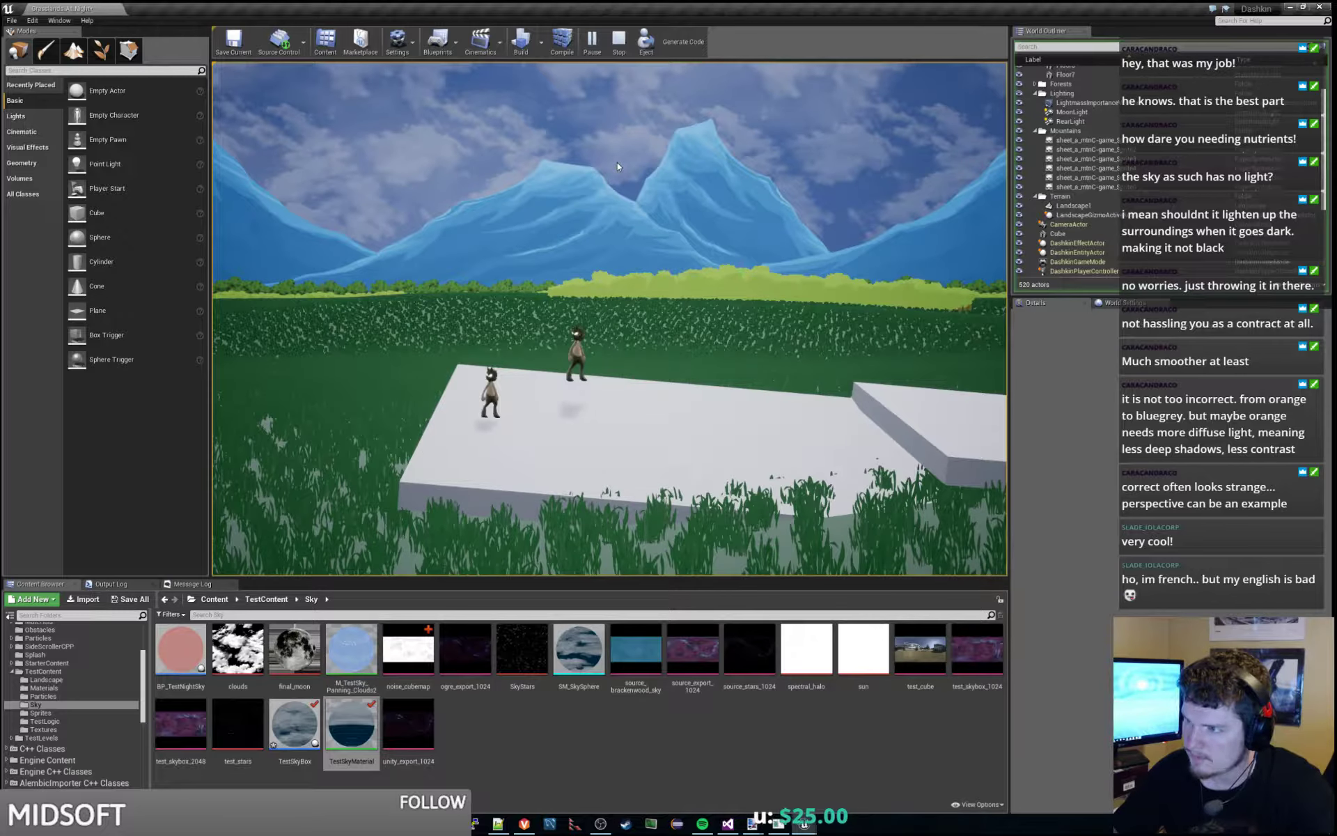
scroll(1072, 174, "down", 5)
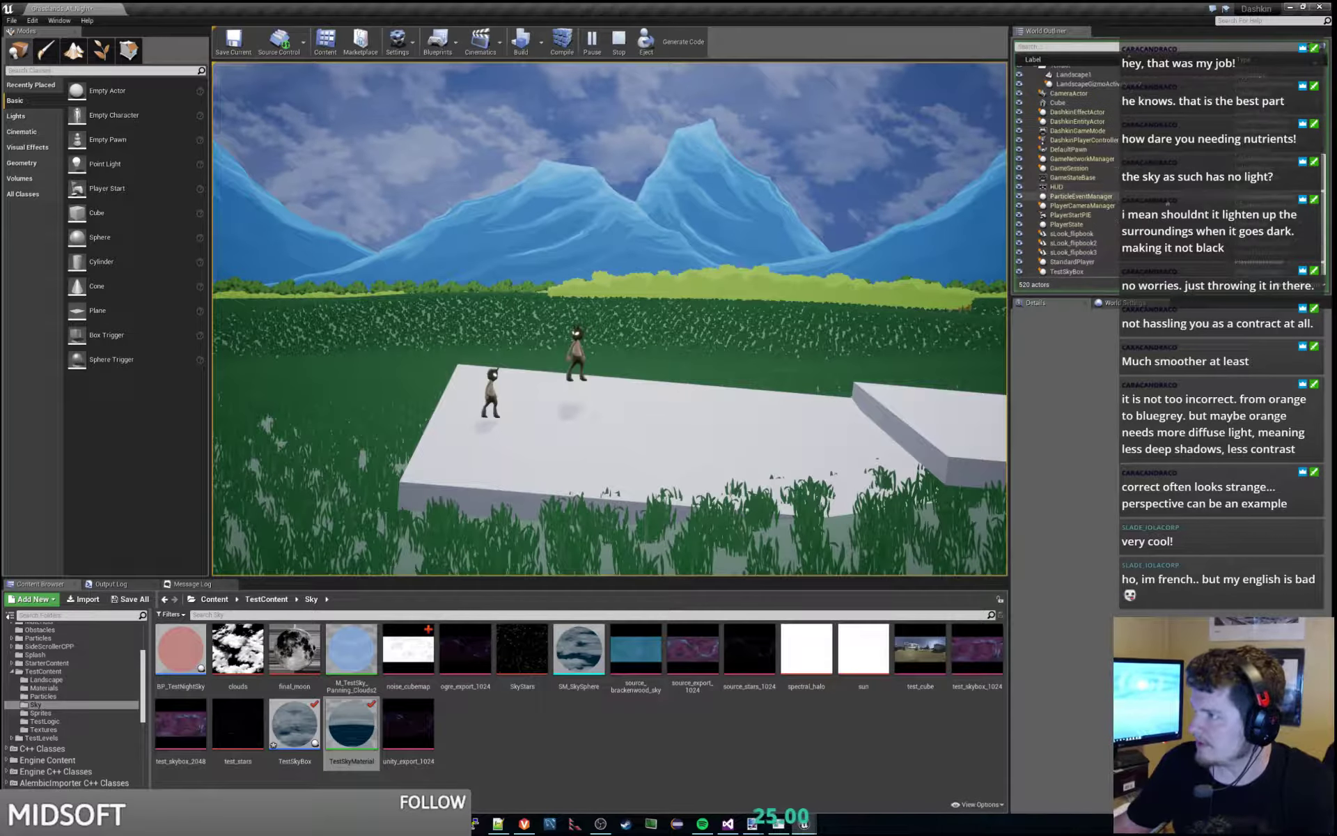
left_click(1097, 272)
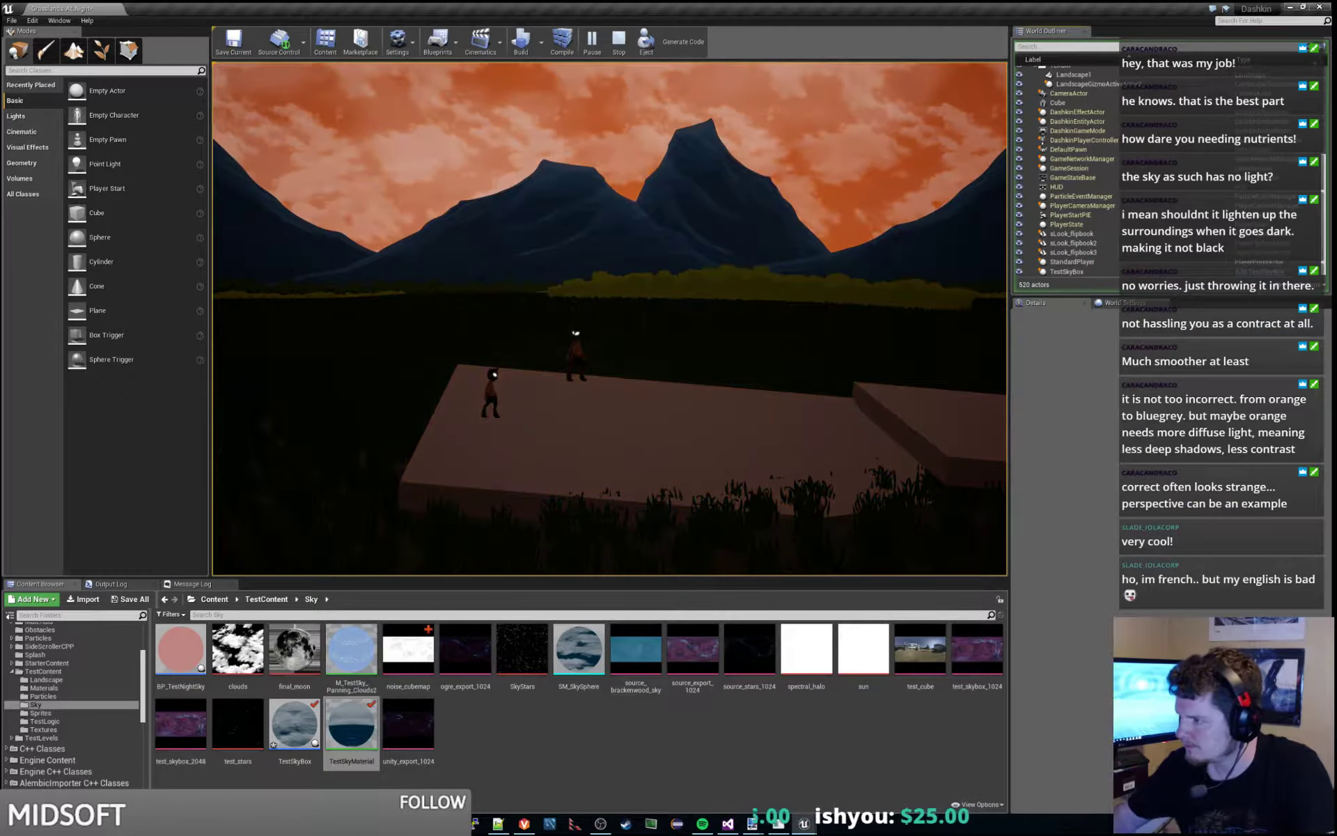
key("Escape")
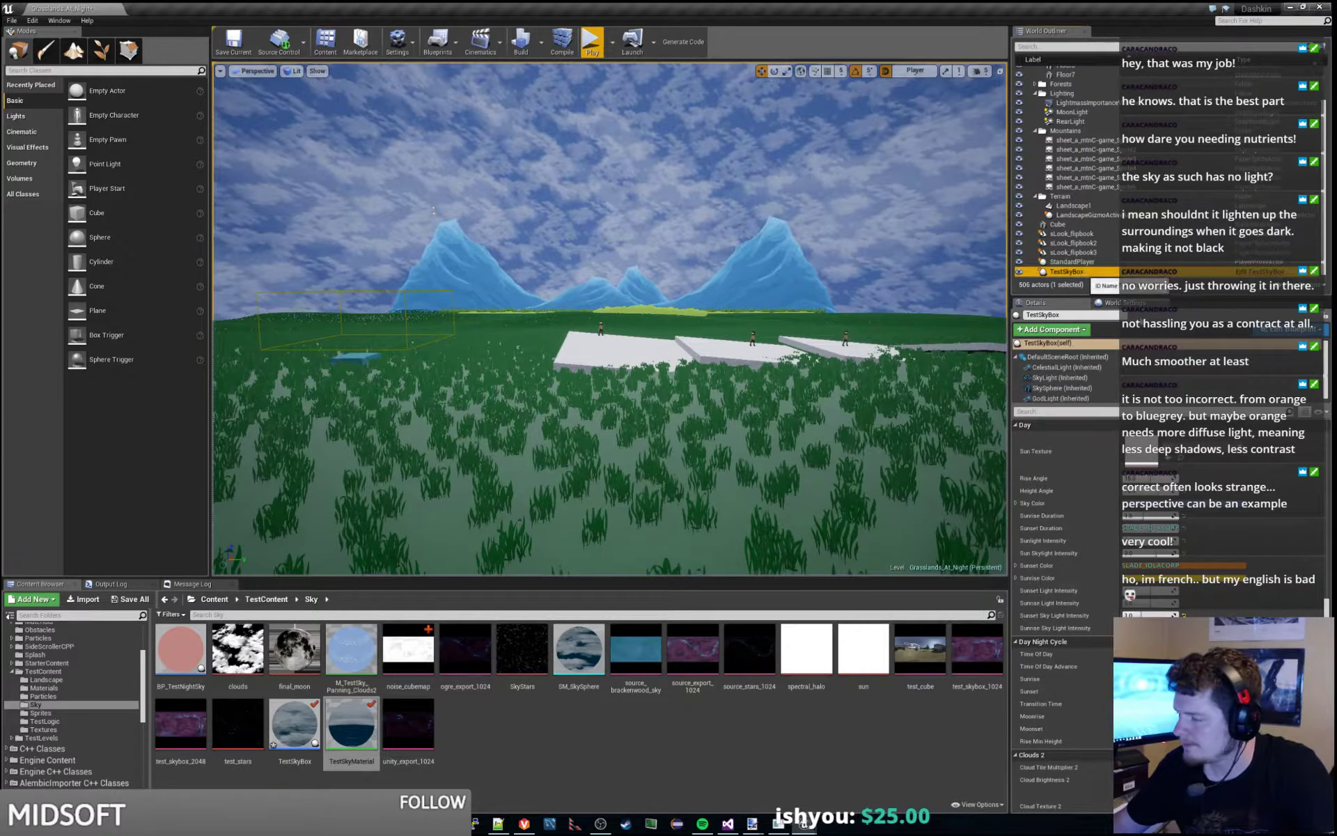
- Review TestSkyBox's Night and Day settings and briefly play the level to check the daylight shadows on the first platform
scroll(1072, 488, "up", 3)
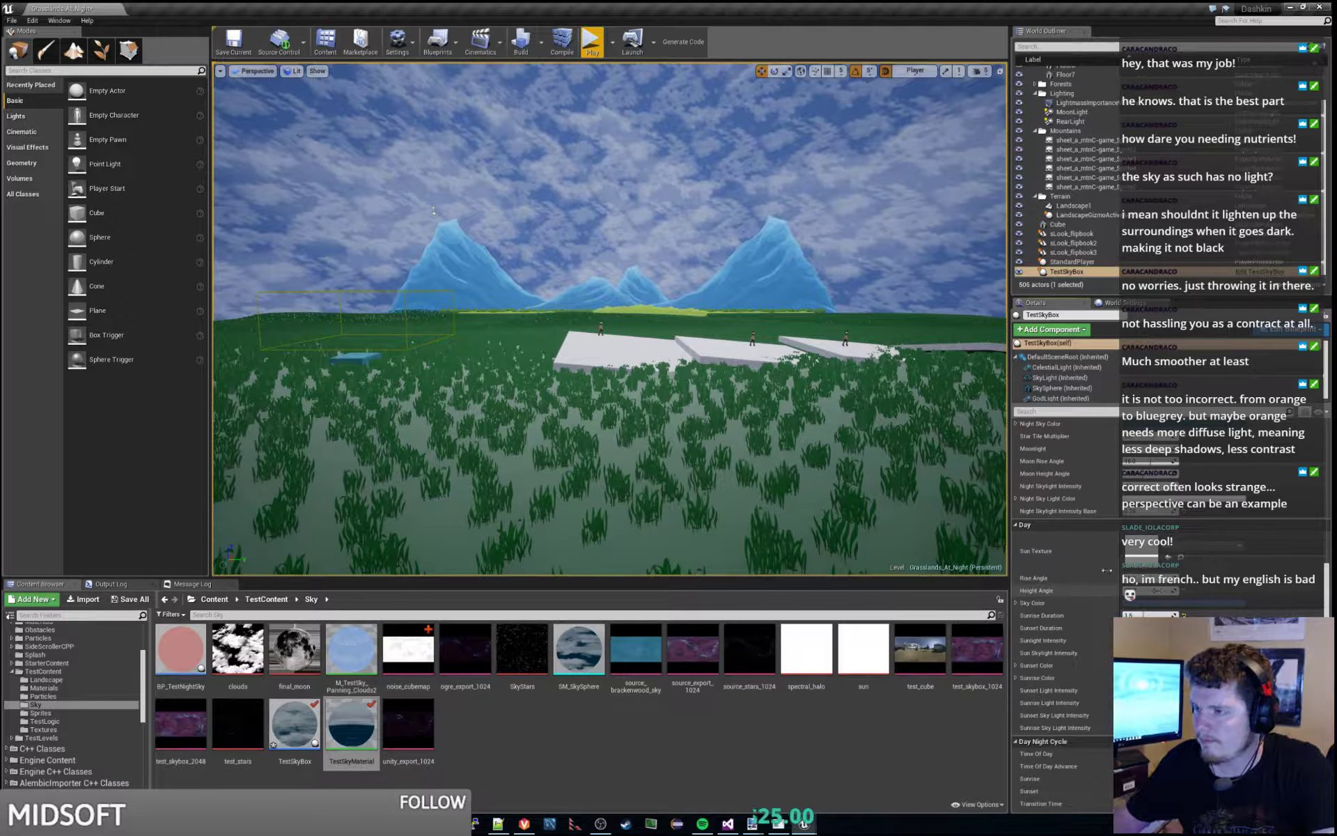
left_click(592, 42)
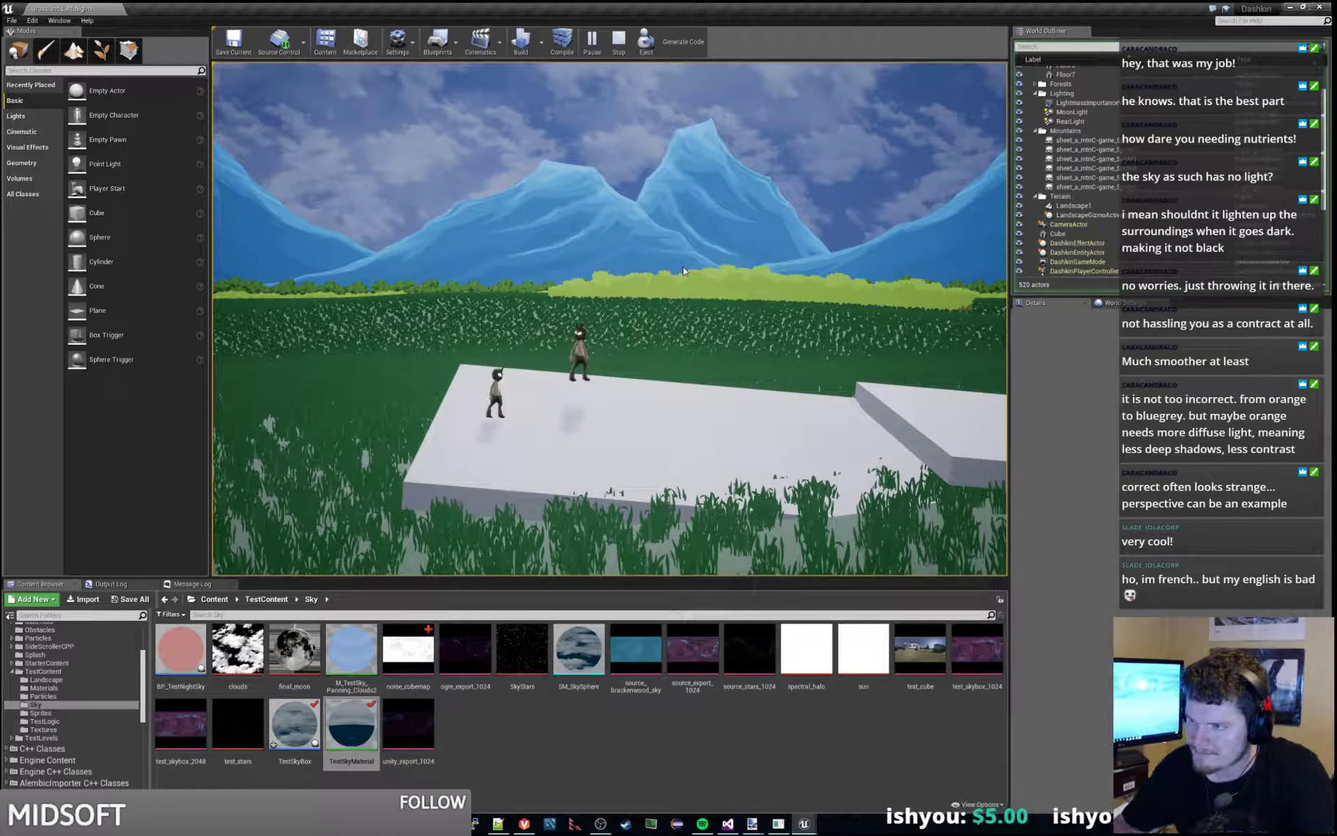
key("Escape")
- Adjust the height of the sLook_flipbook3 character copy so its feet stand on the first white platform
left_click(602, 326)
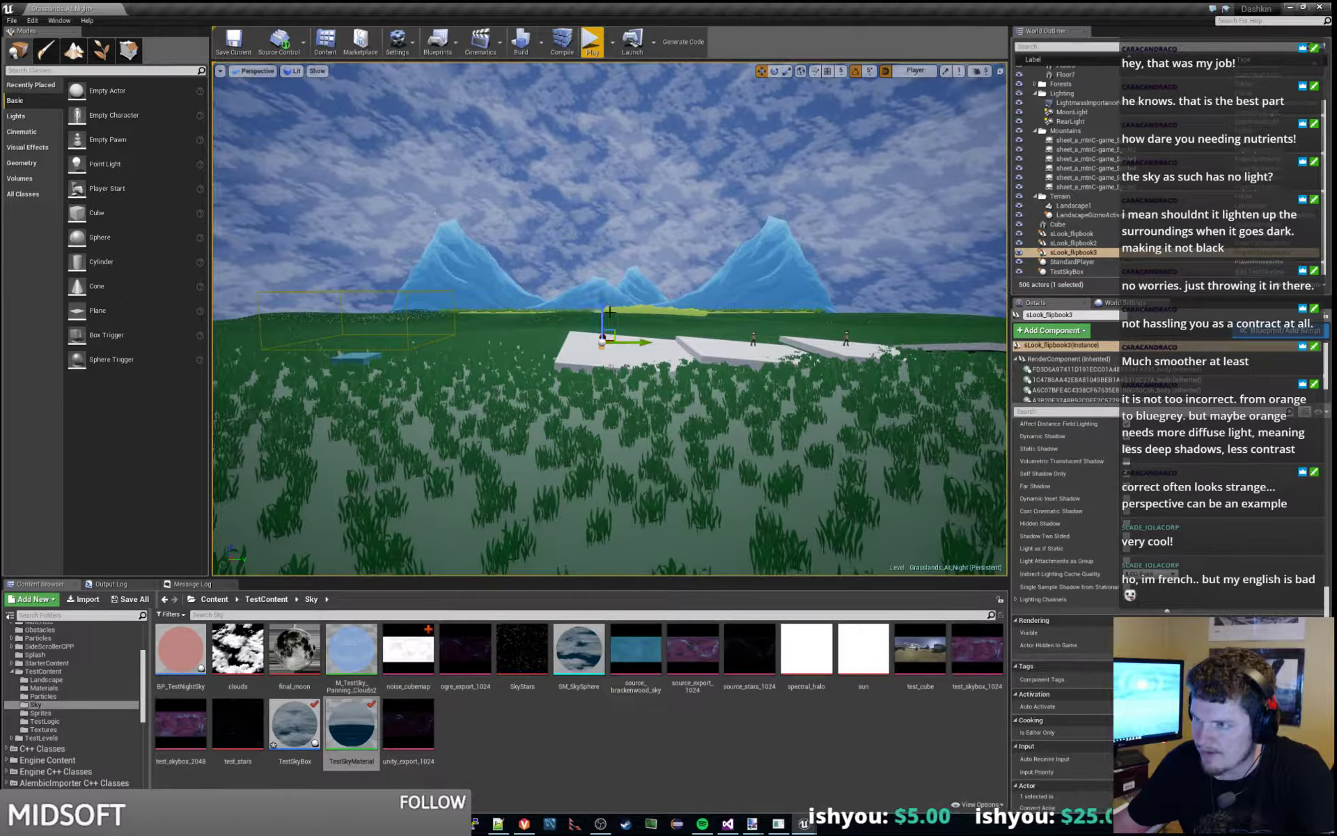
key("f")
scroll(639, 111, "up", 3)
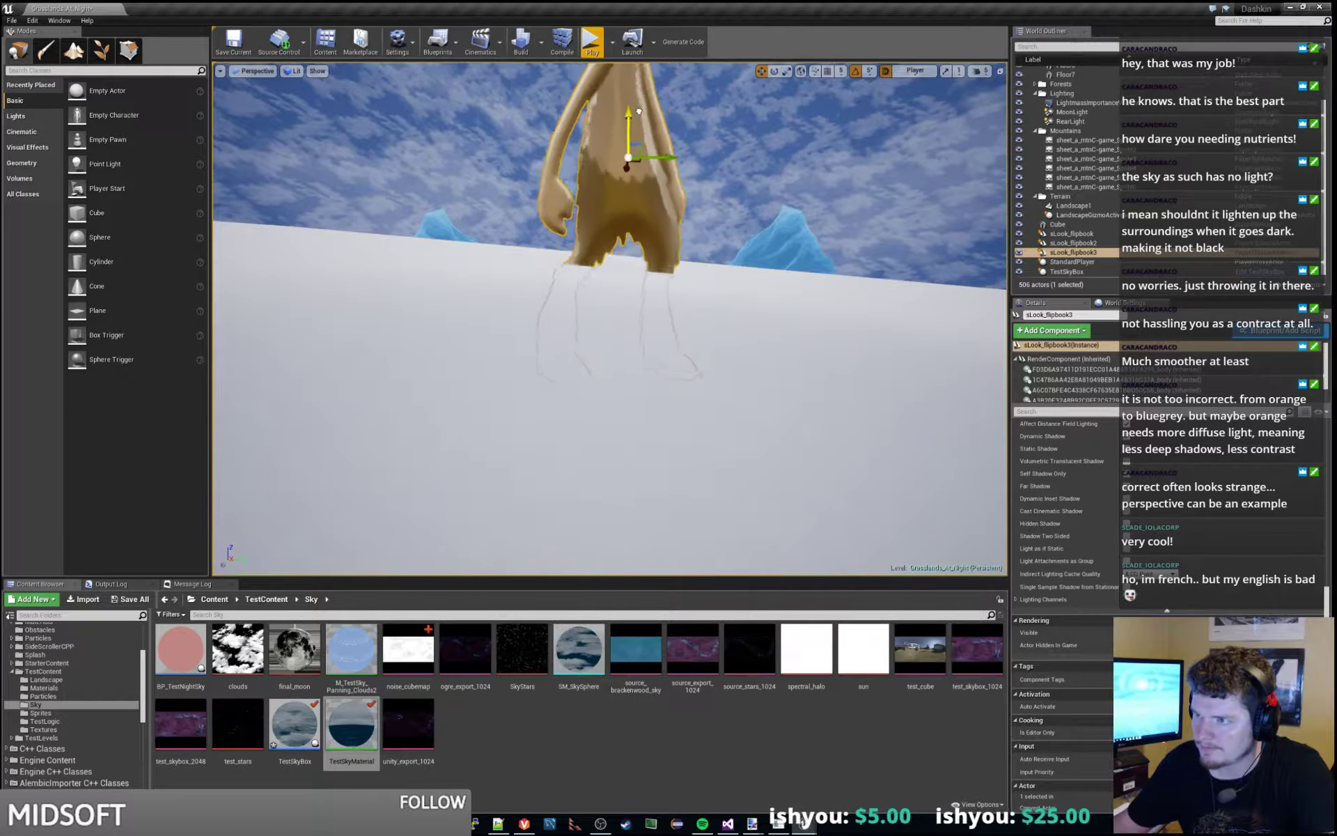
left_click_drag(639, 112, 638, 14)
right_click_drag(639, 112, 638, 143)
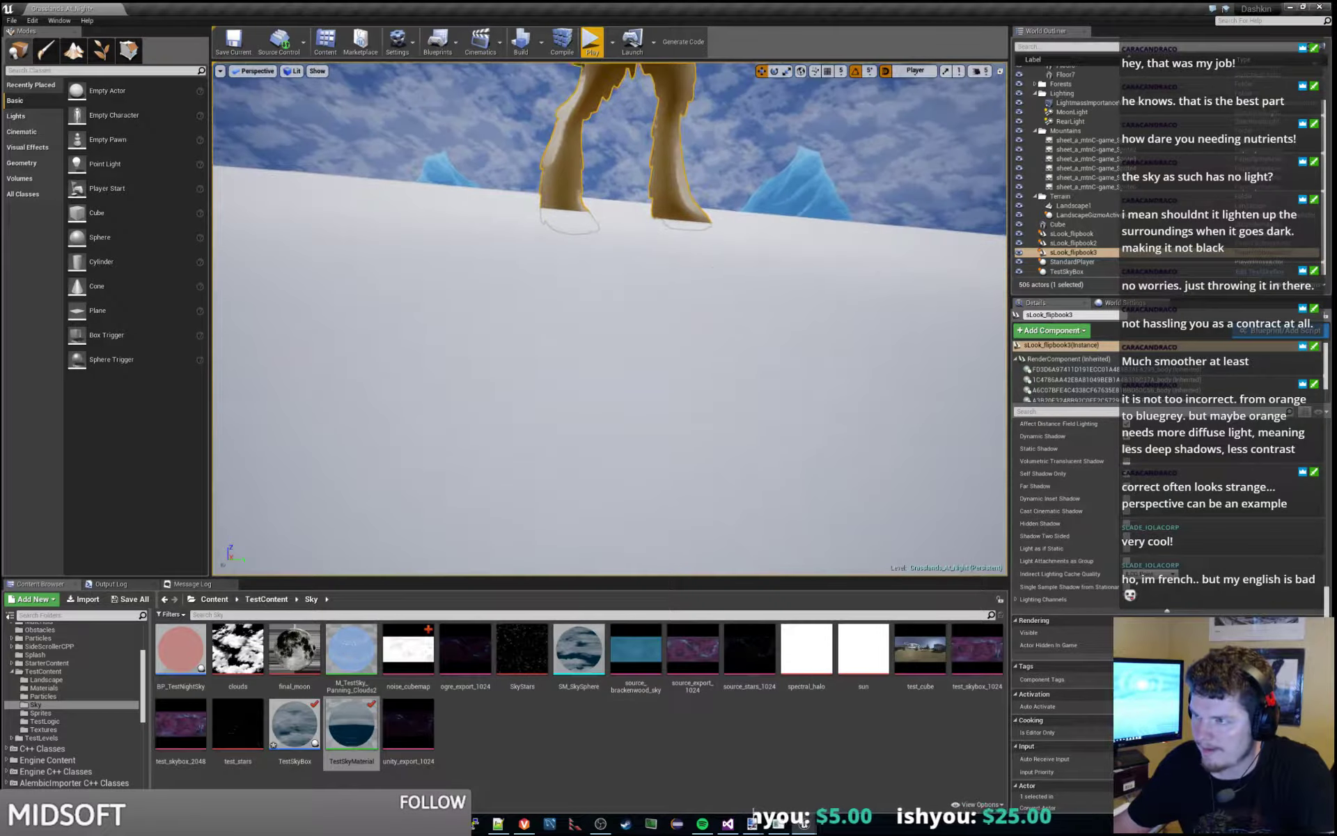
key("f")
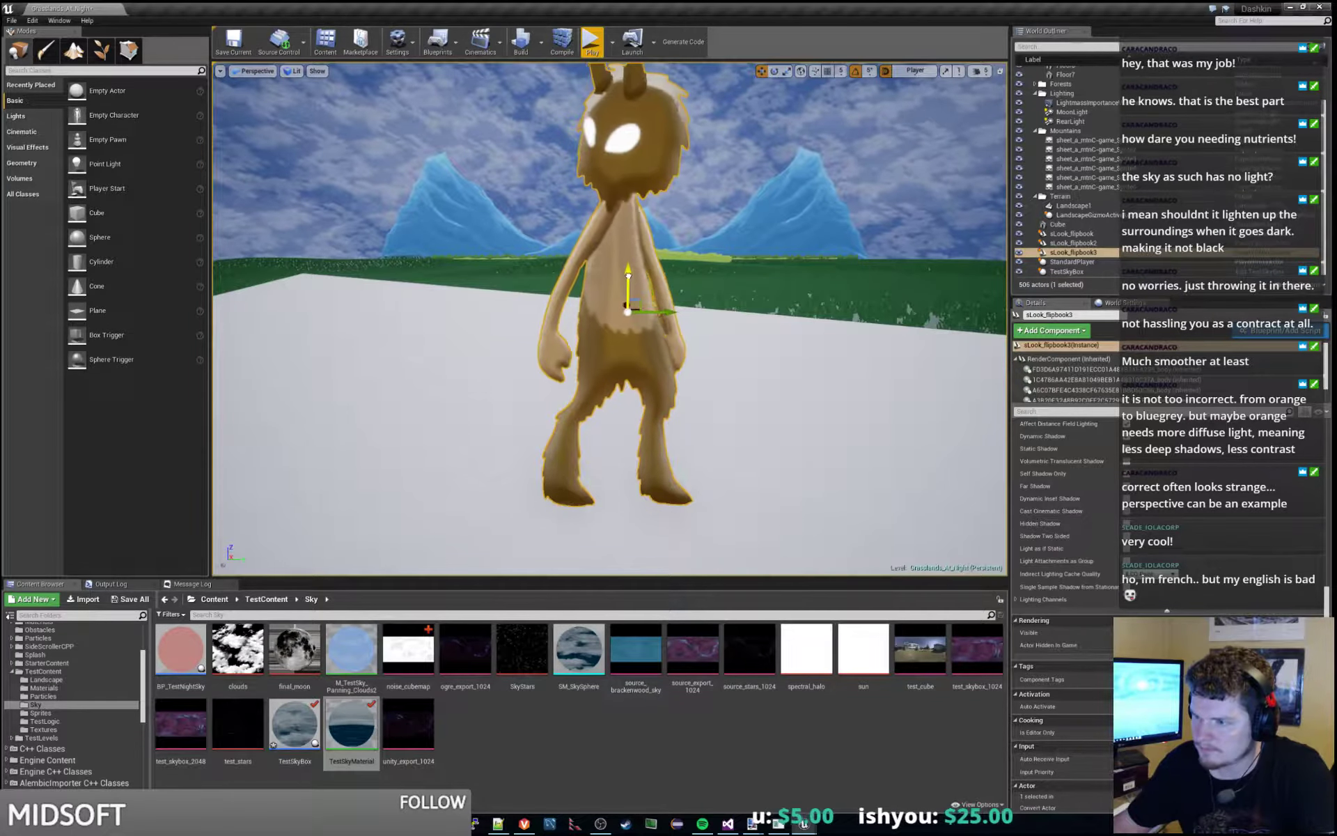
- Play the level into the night while reviewing the running TestSkyBox's Night, Day and Day Night Cycle settings
left_click(592, 42)
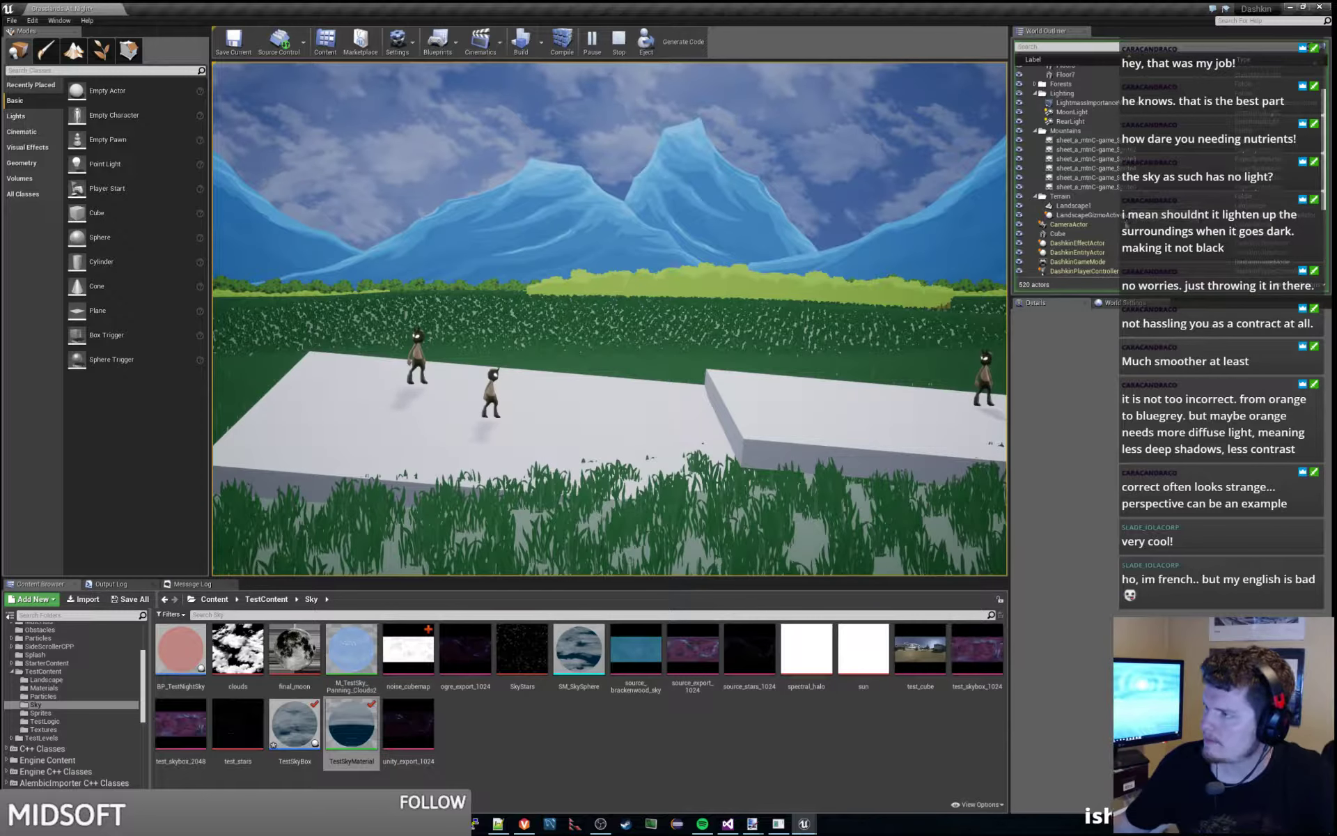
left_click(1101, 271)
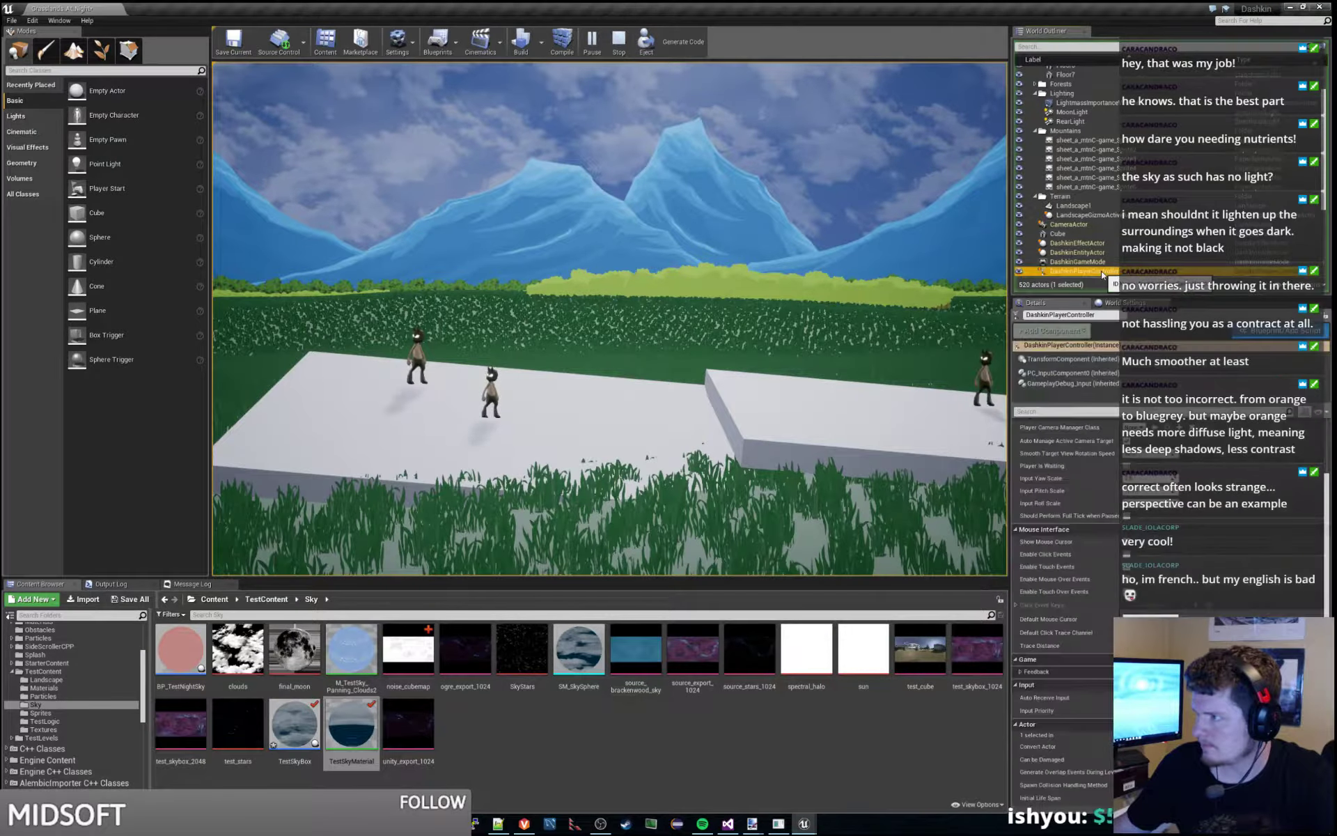
scroll(1101, 270, "down", 5)
left_click(1098, 271)
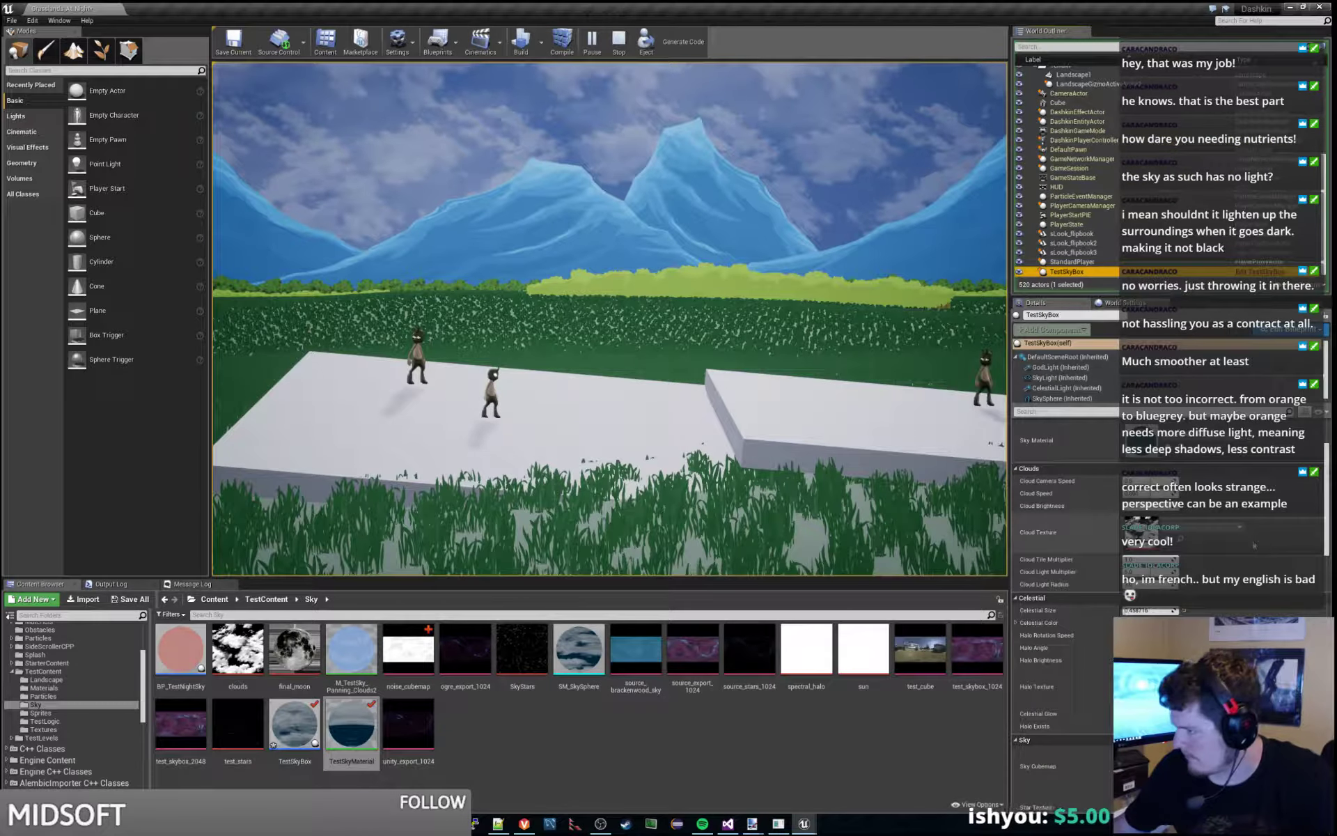
scroll(1222, 531, "down", 10)
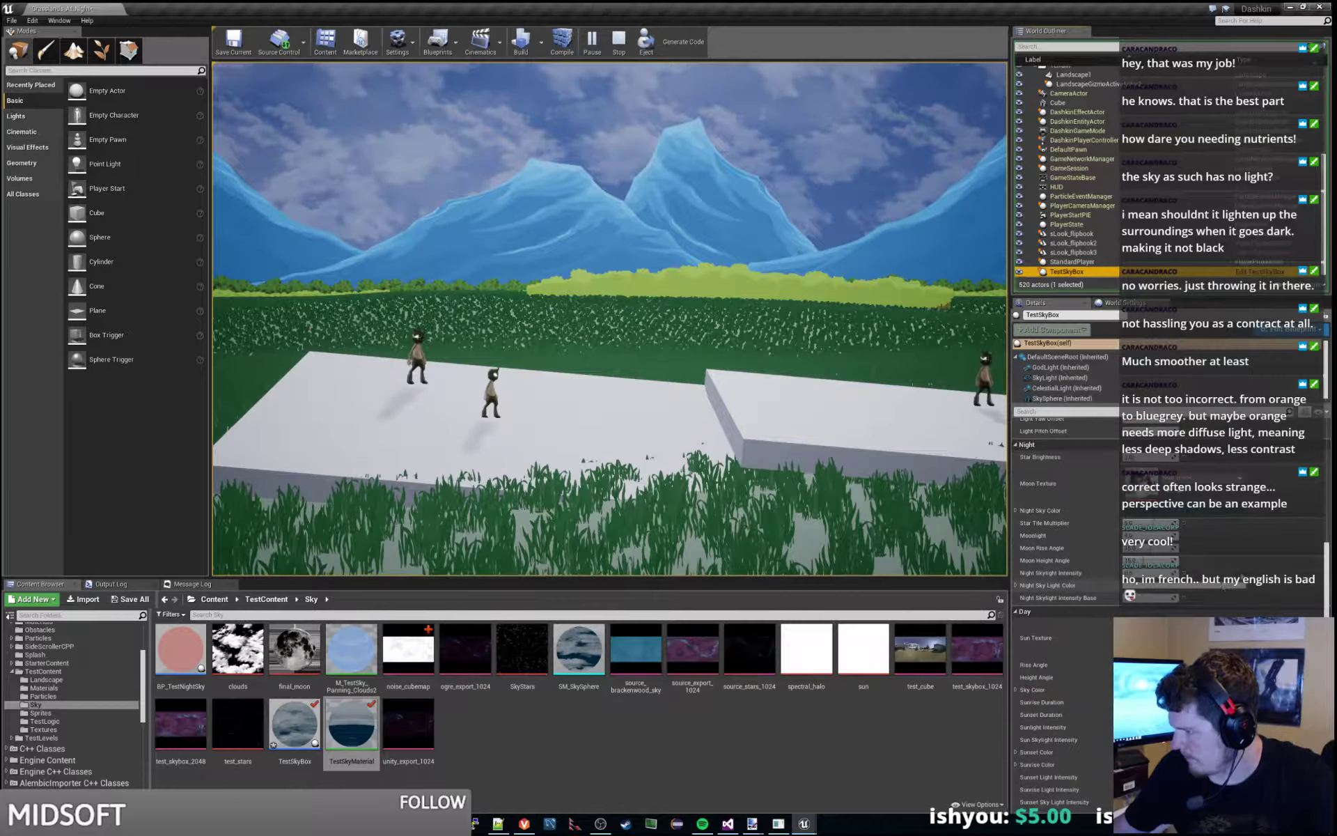
scroll(1222, 530, "down", 4)
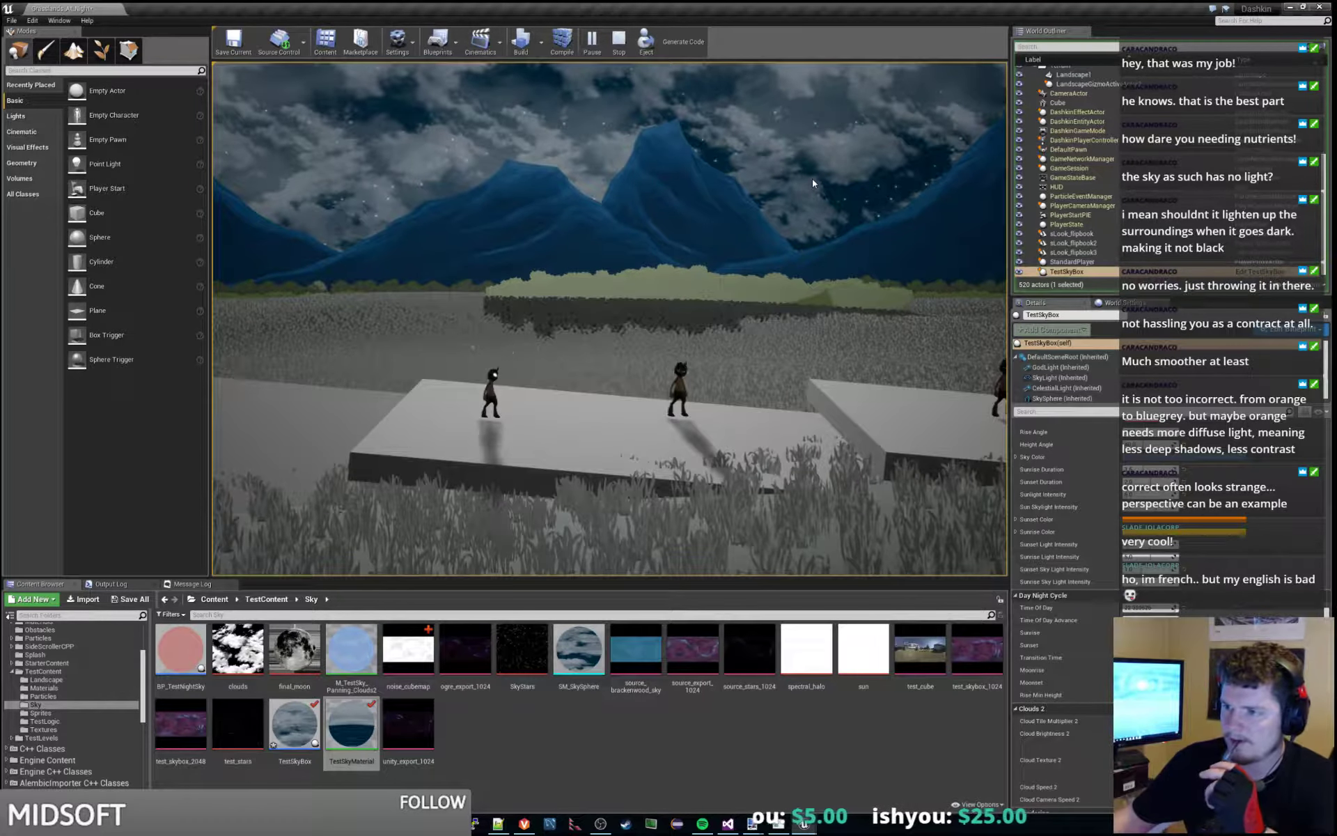
- Compare the running GodLight's and CelestialLight's shadow settings against the characters' moonlit shadows, and stop playing
left_click(1077, 367)
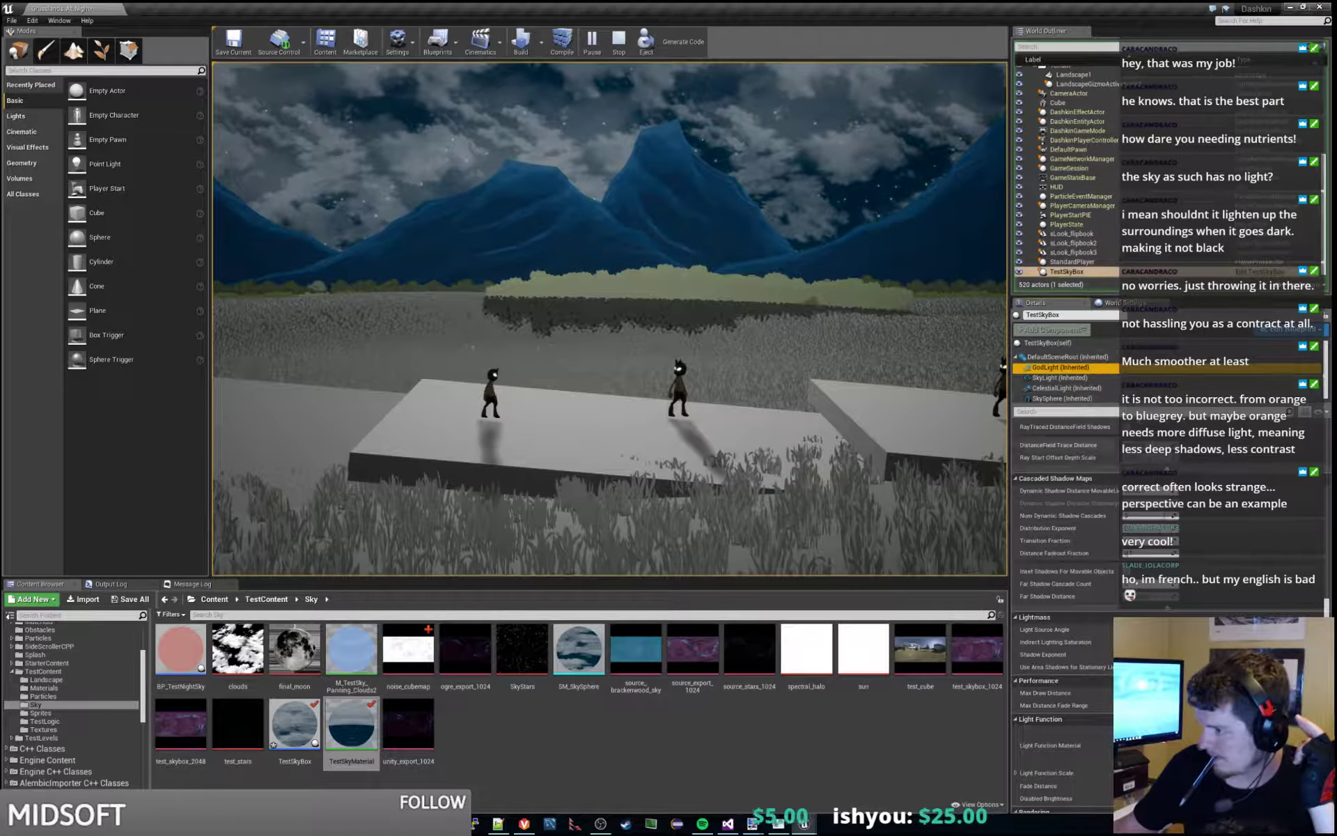
scroll(1167, 557, "down", 3)
scroll(1229, 611, "down", 5)
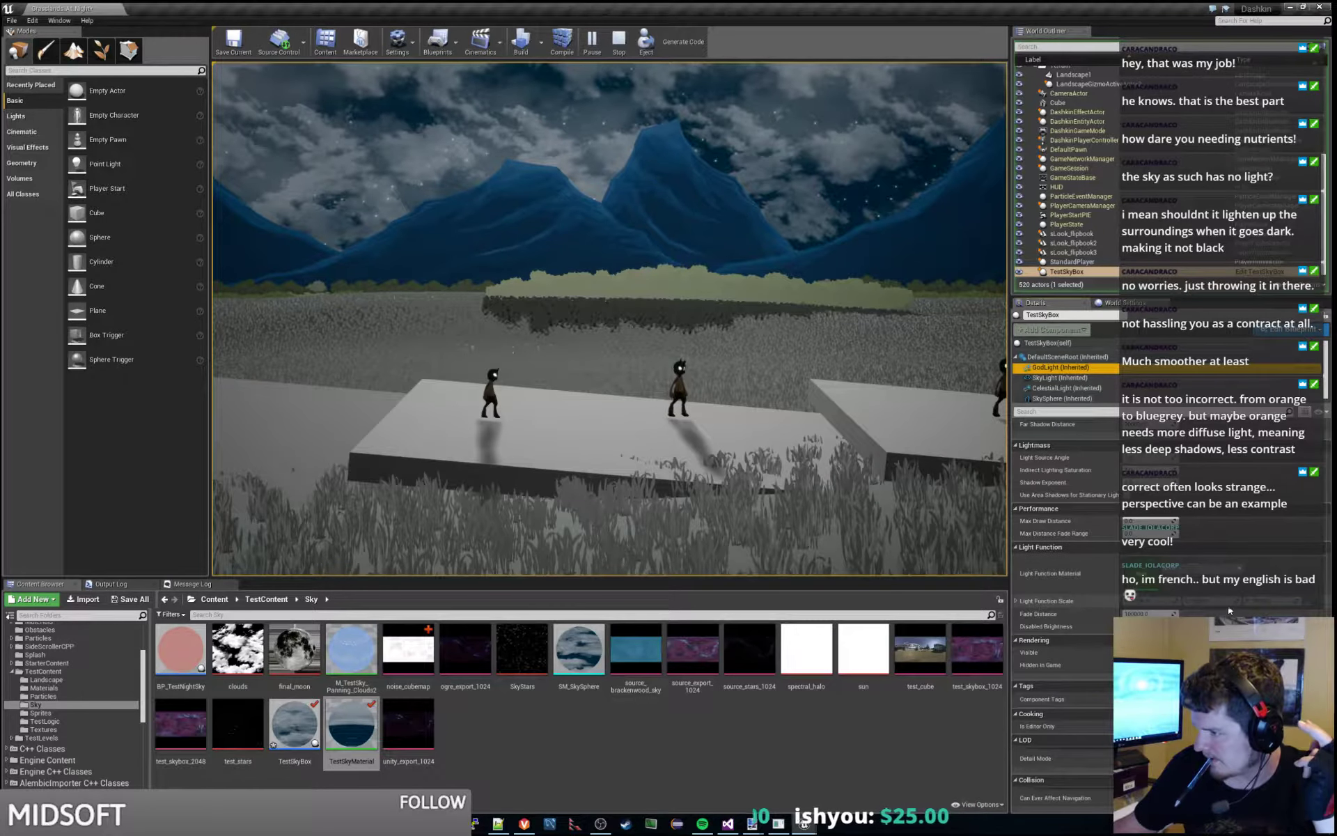
left_click(1065, 388)
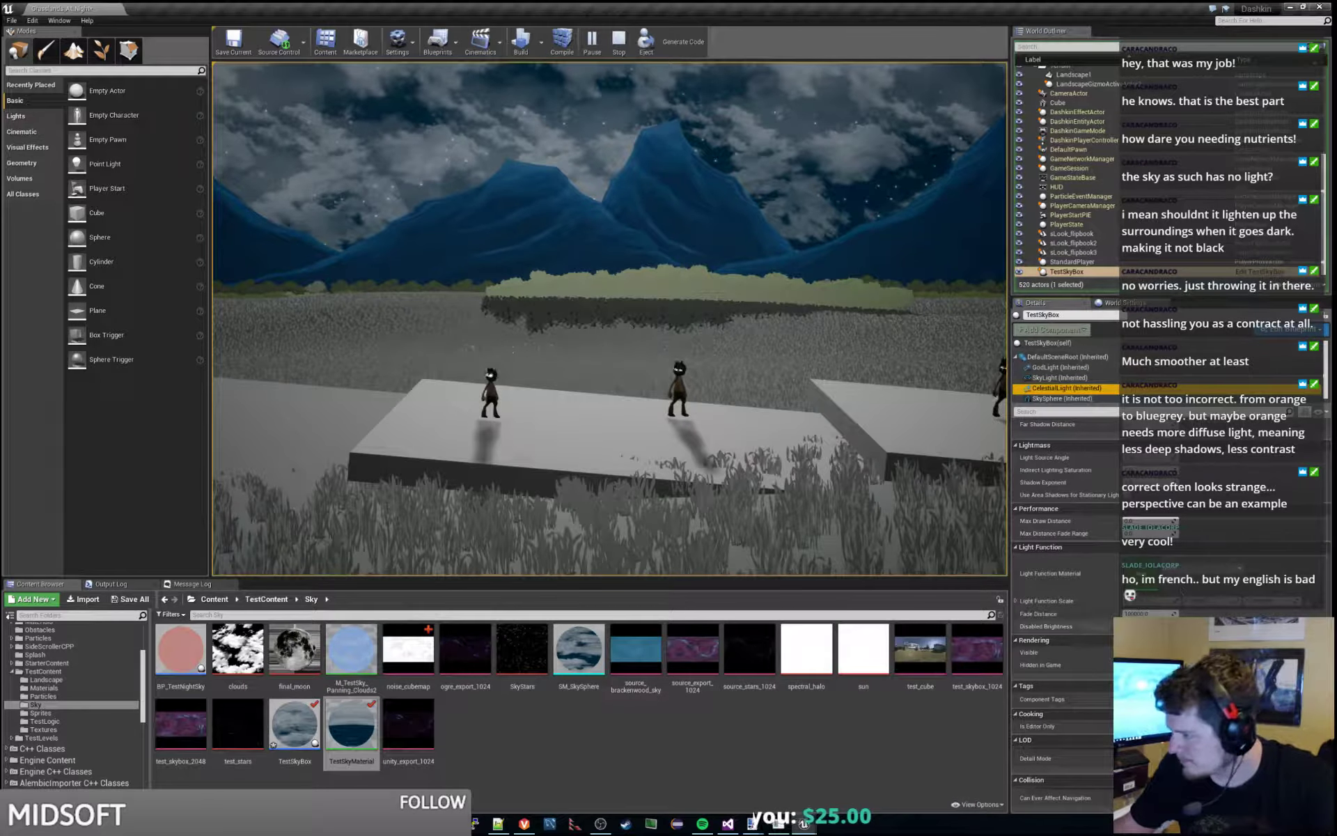
scroll(1065, 606, "up", 3)
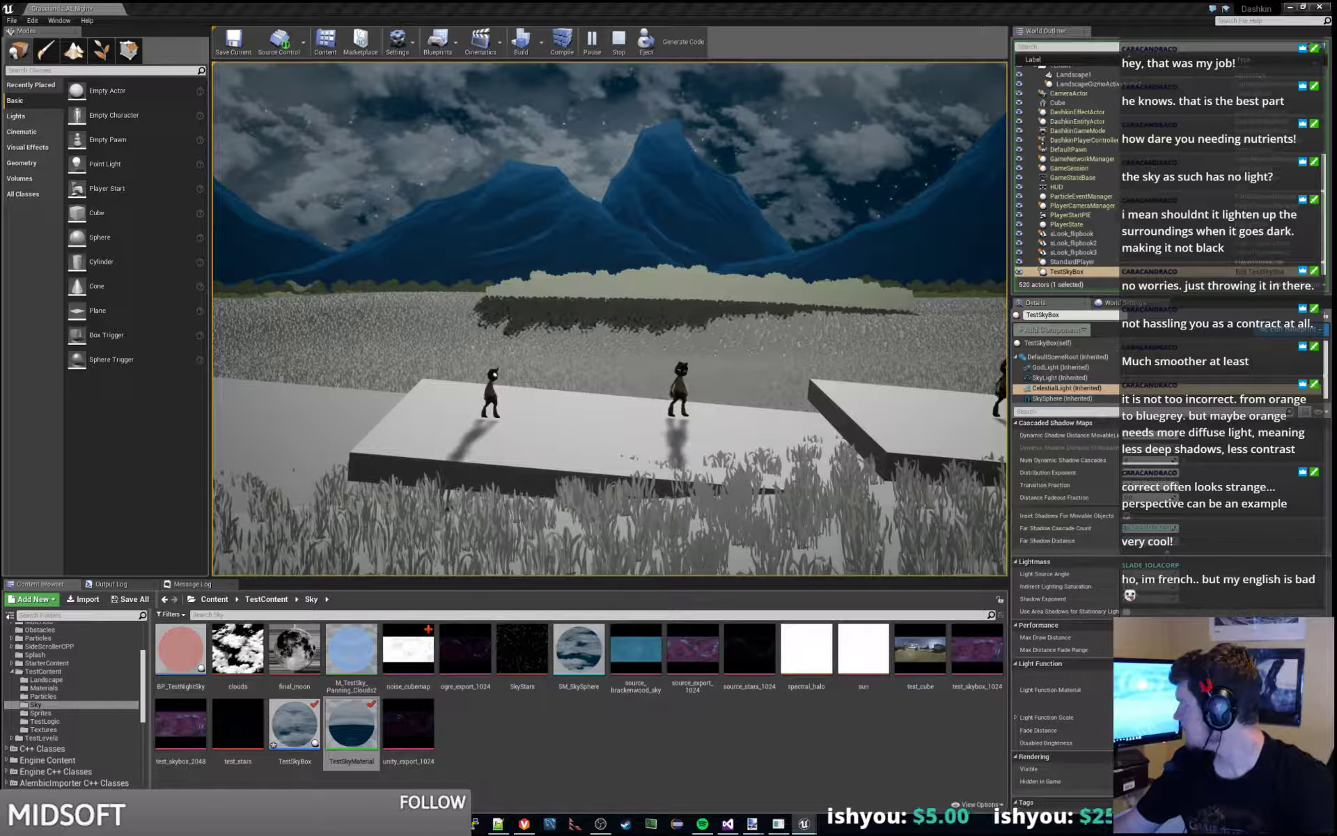
key("Escape")
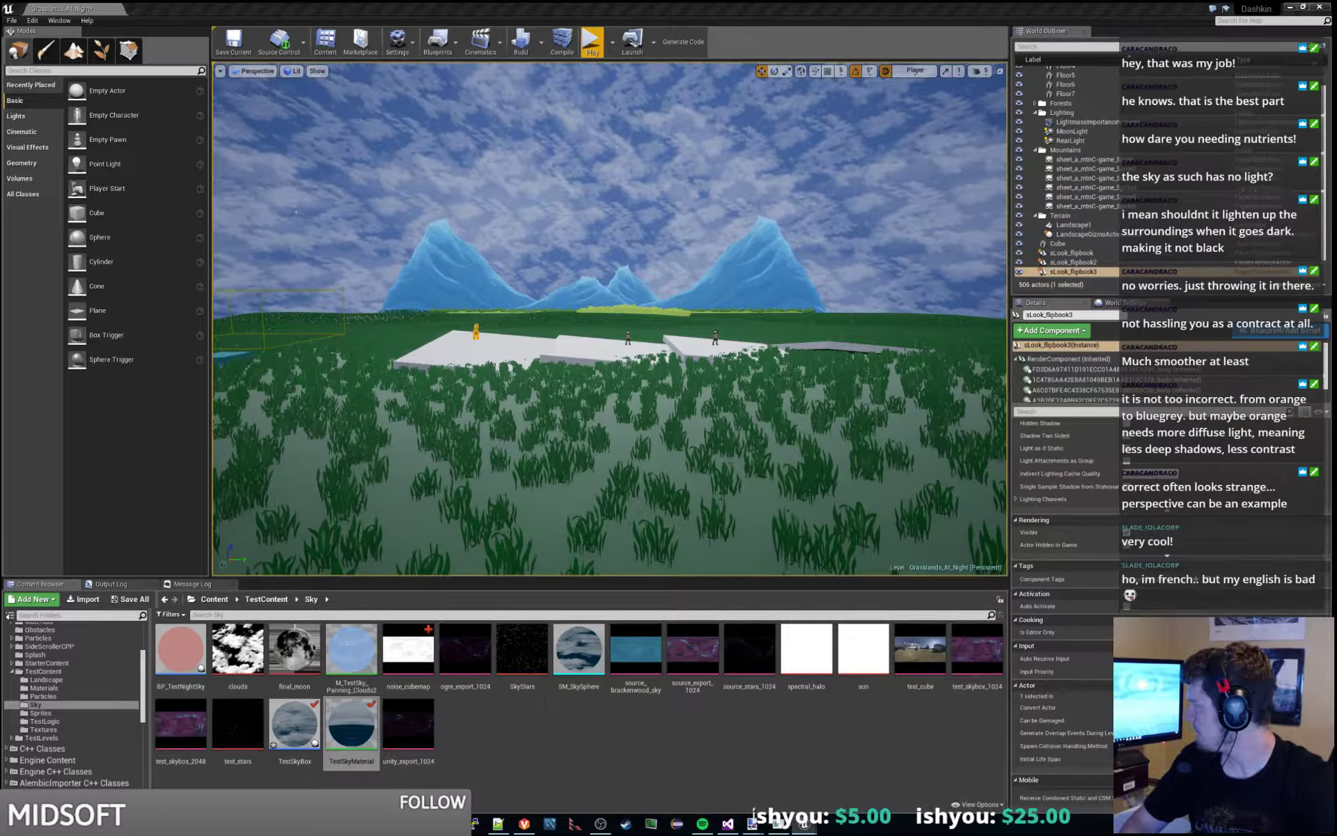
- Save the level and play test it in daylight with the player jumping above the platforms
key("ctrl+s")
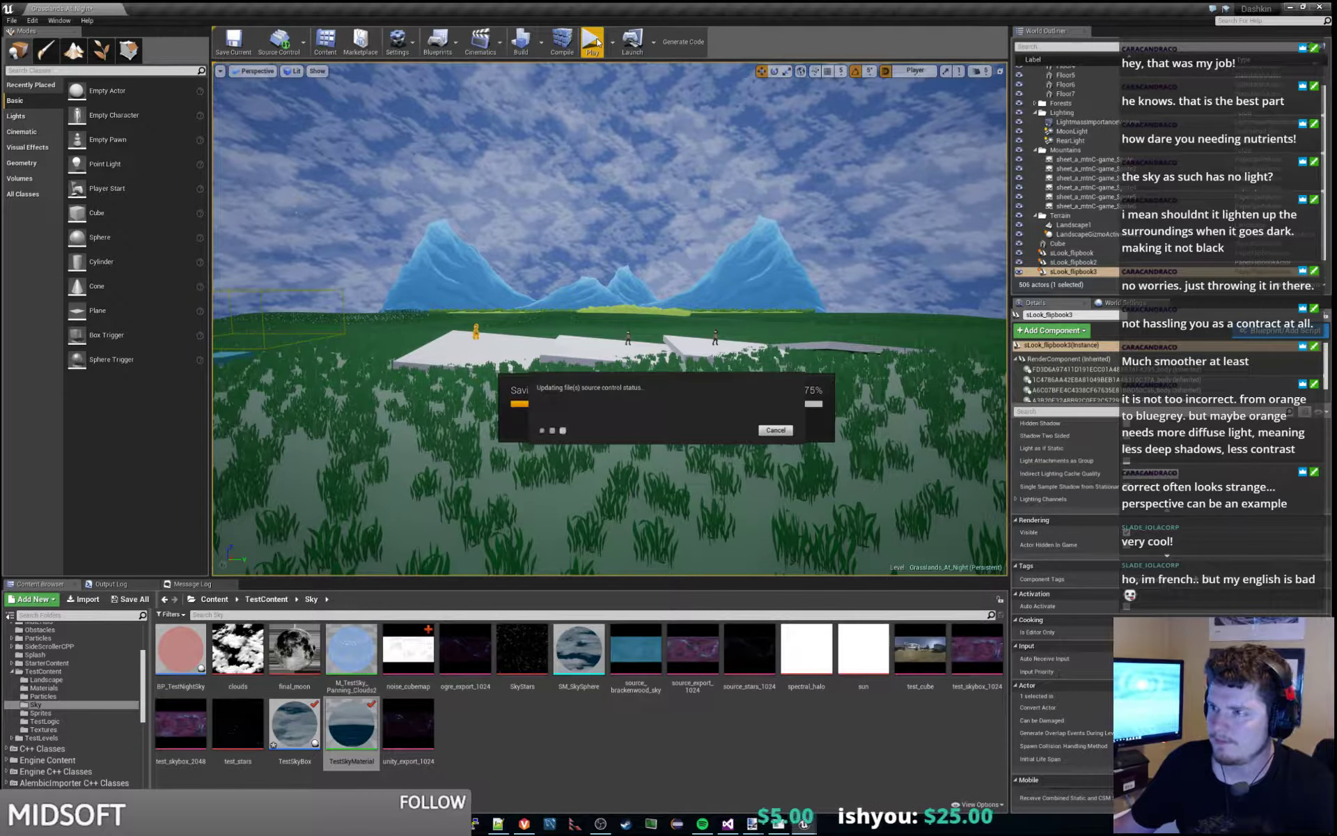
left_click(592, 42)
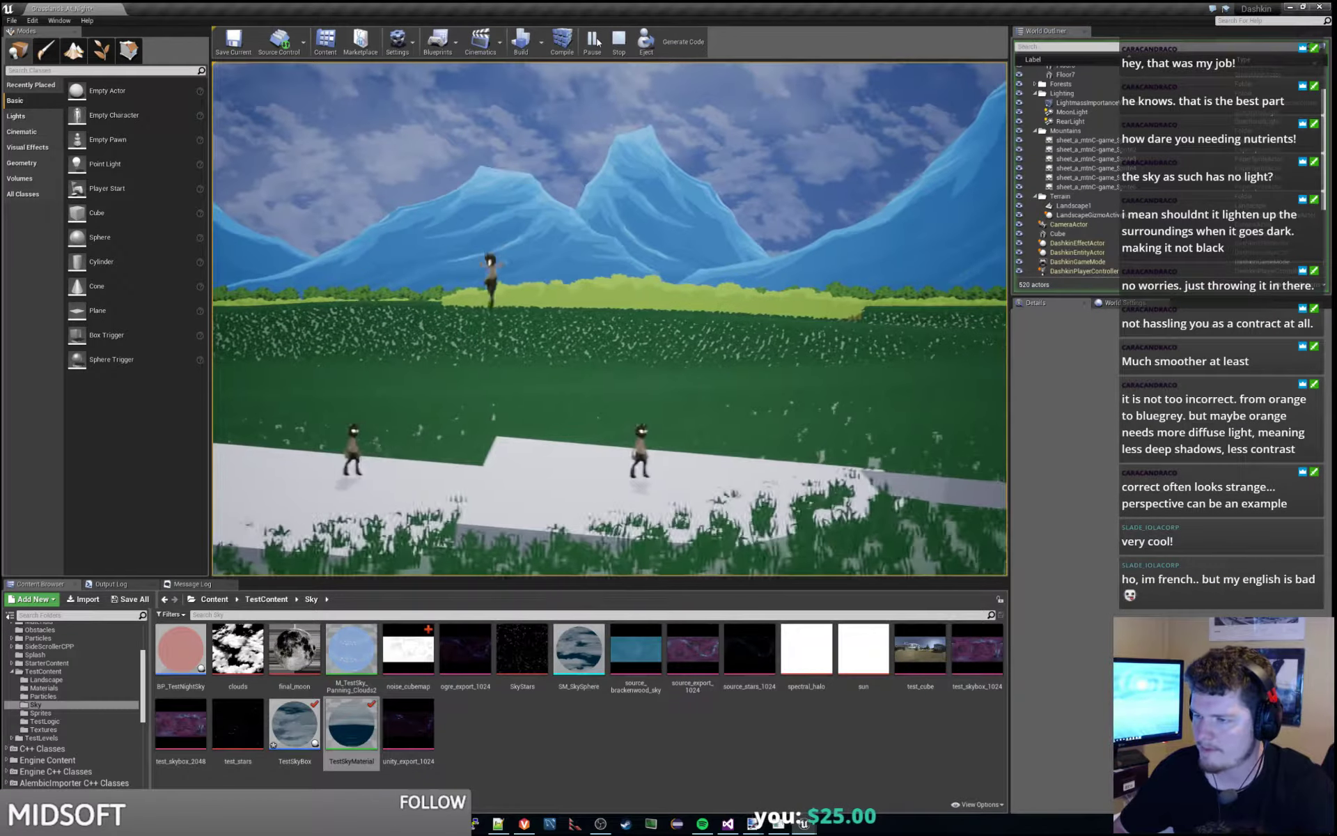
key("Escape")
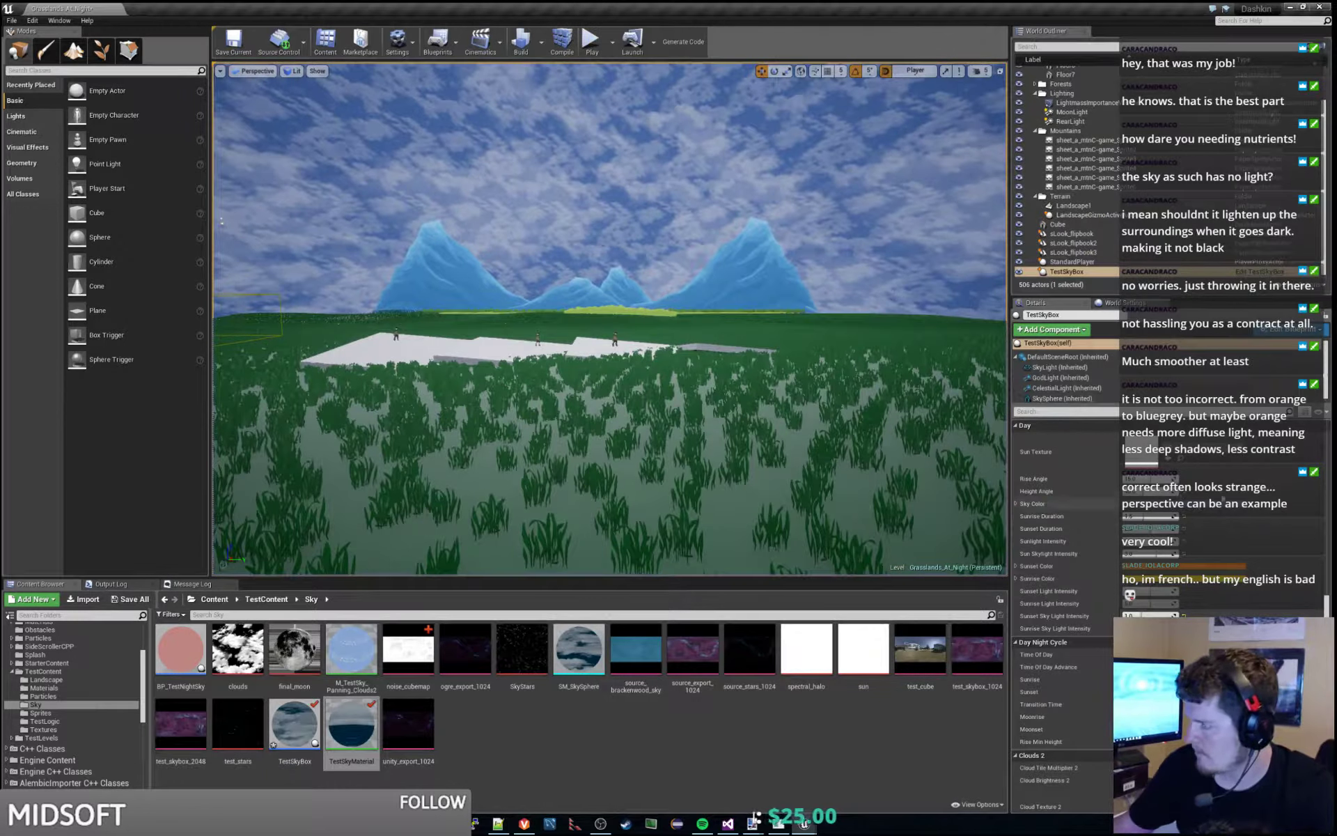
- Review the level's TestSkyBox settings across its Clouds, Celestial, Sky, Night and Day sections
scroll(1214, 560, "up", 3)
scroll(1214, 559, "up", 9)
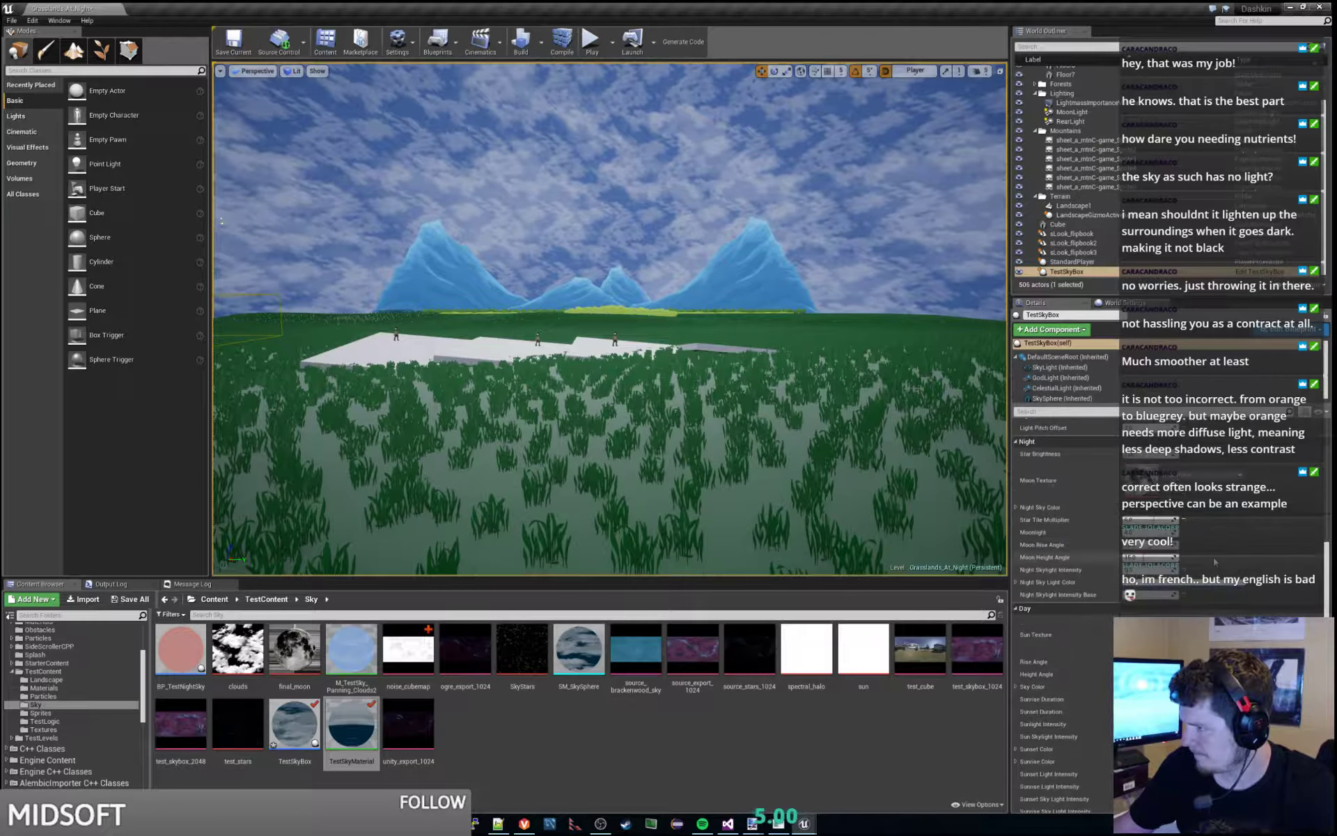
scroll(1214, 561, "up", 8)
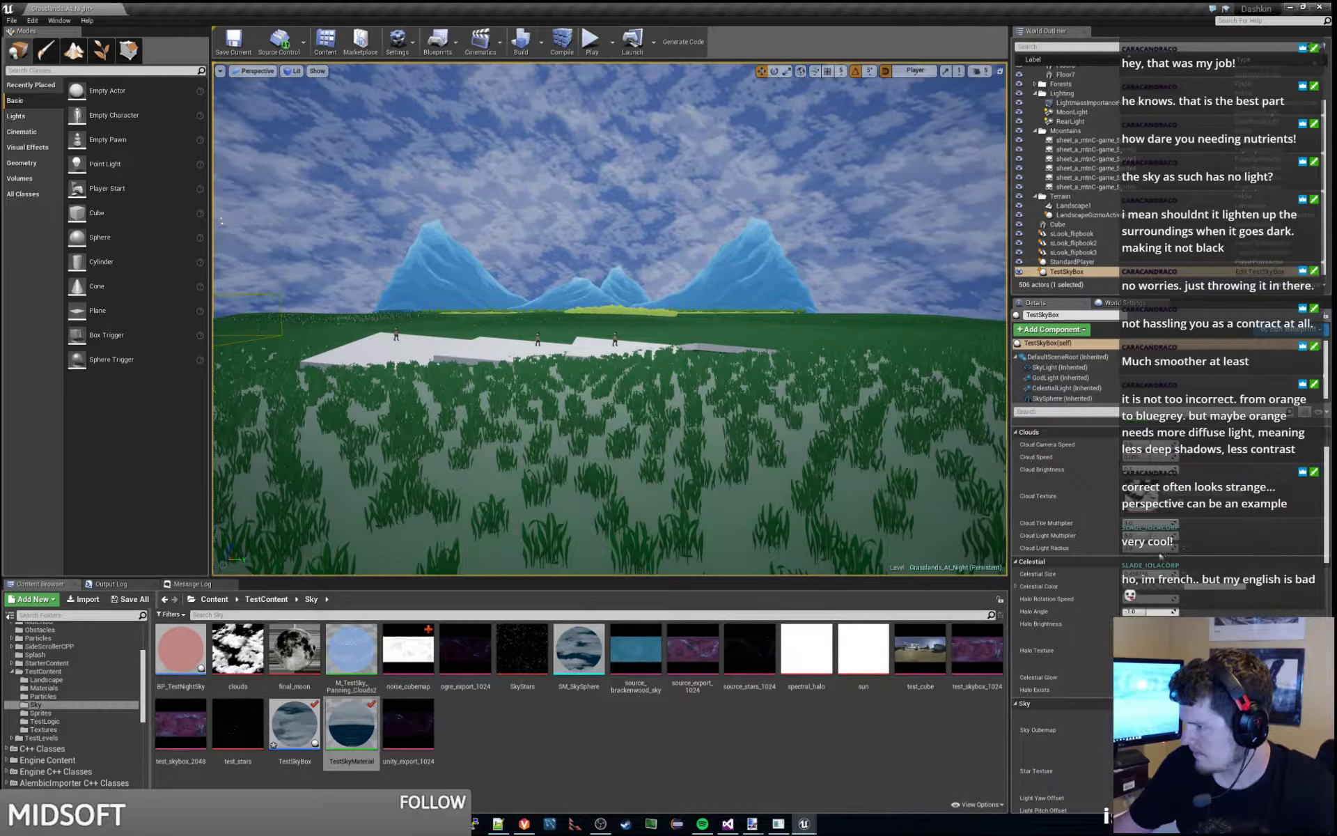
scroll(1193, 562, "up", 3)
scroll(1191, 541, "down", 18)
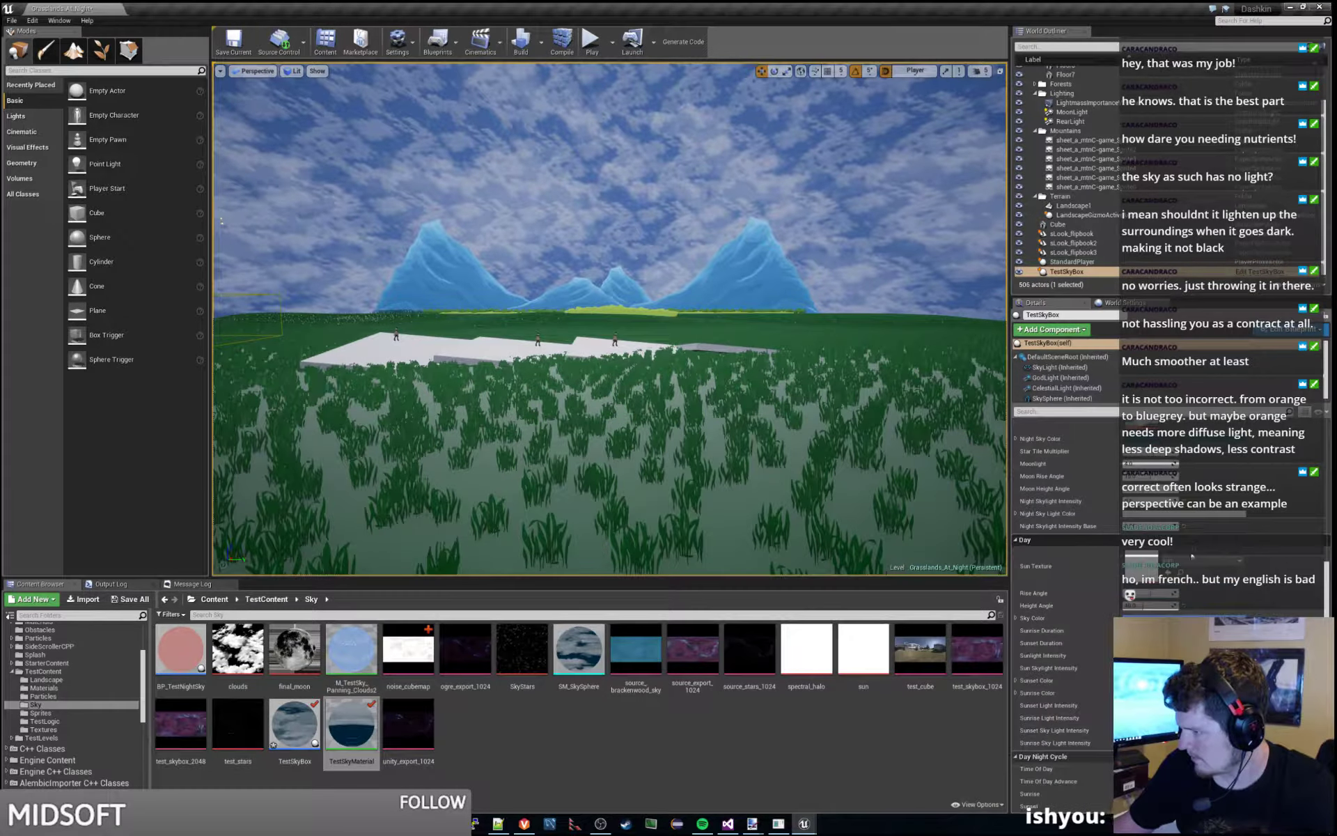
scroll(1192, 555, "up", 1)
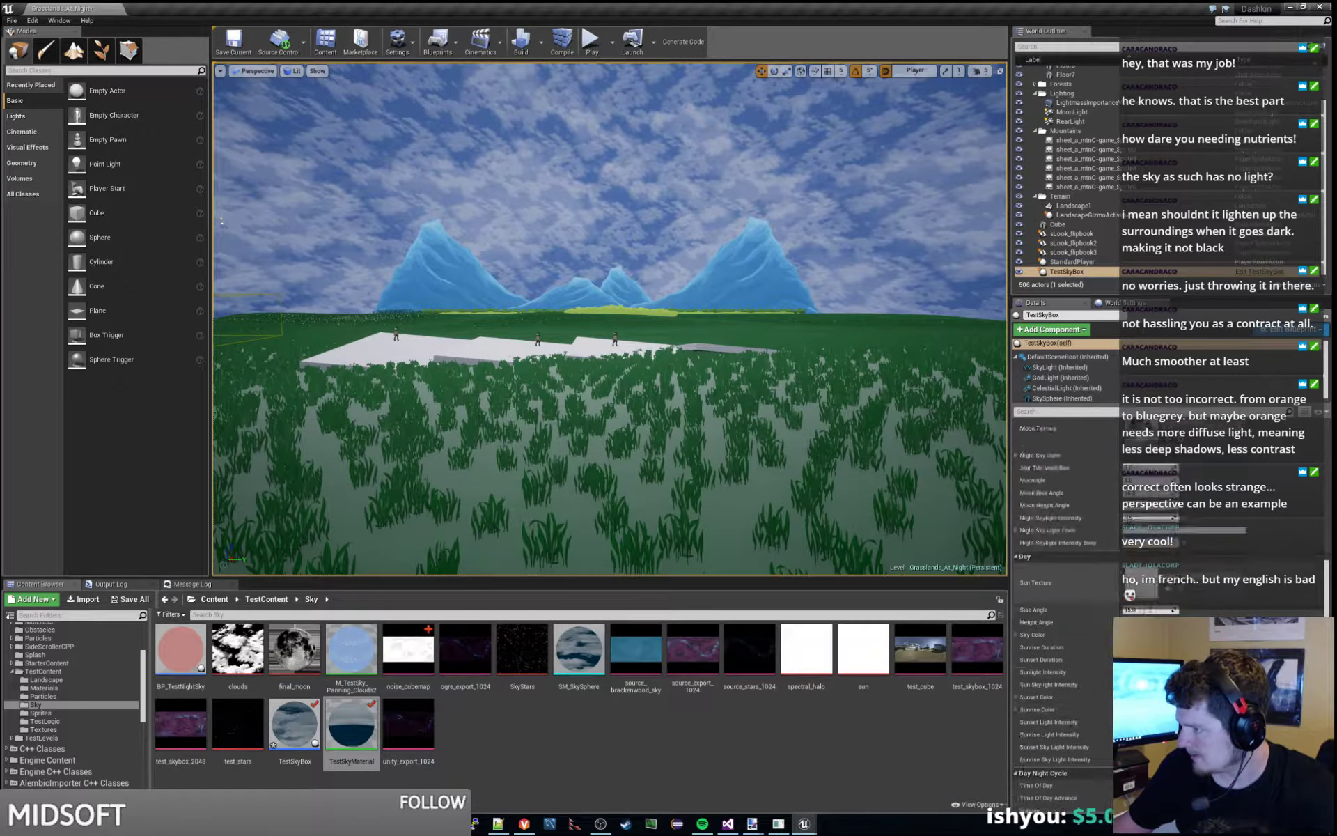
- Review TestSkyBox's sky and Day Night Cycle settings, and play test the level from night into the yellow-lit sky, moving and jumping the player
scroll(1191, 555, "down", 8)
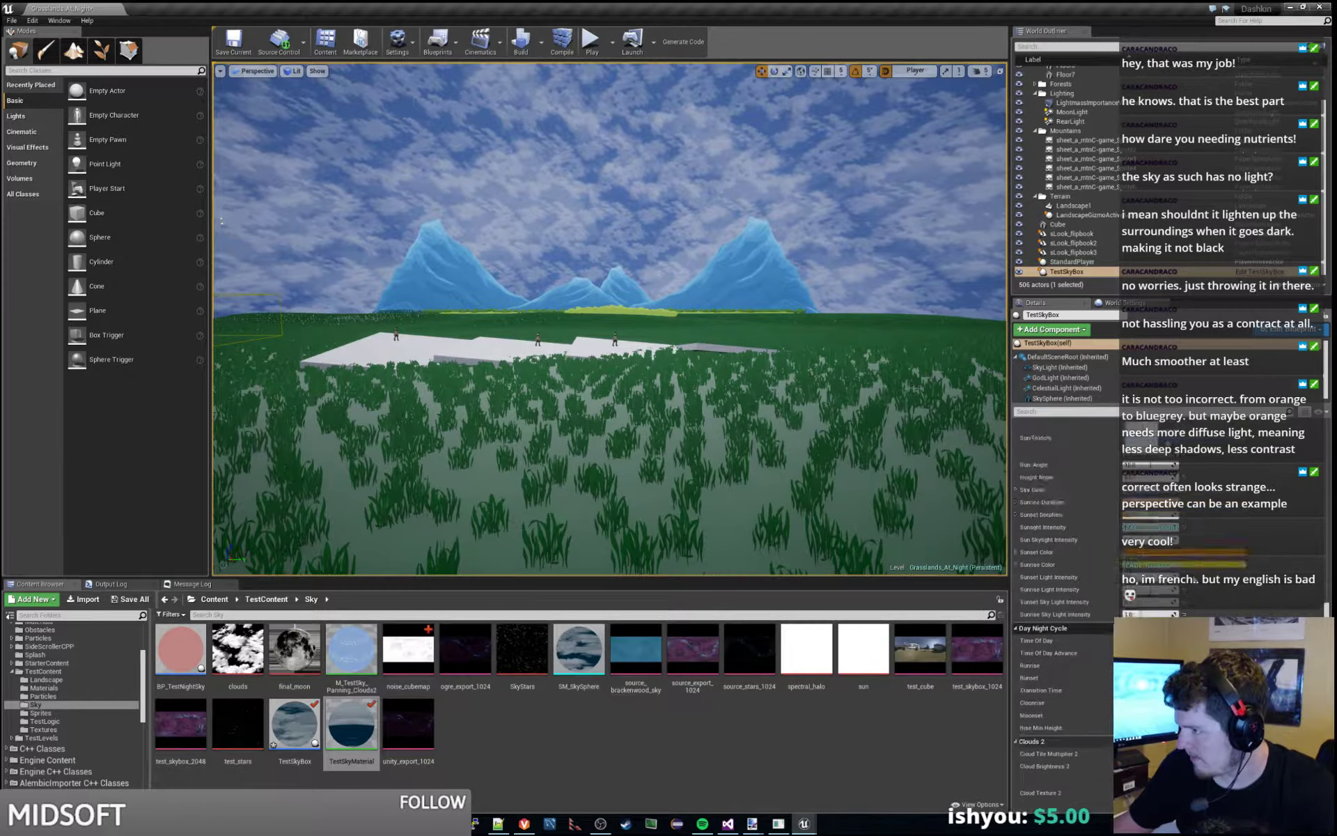
scroll(1192, 555, "up", 20)
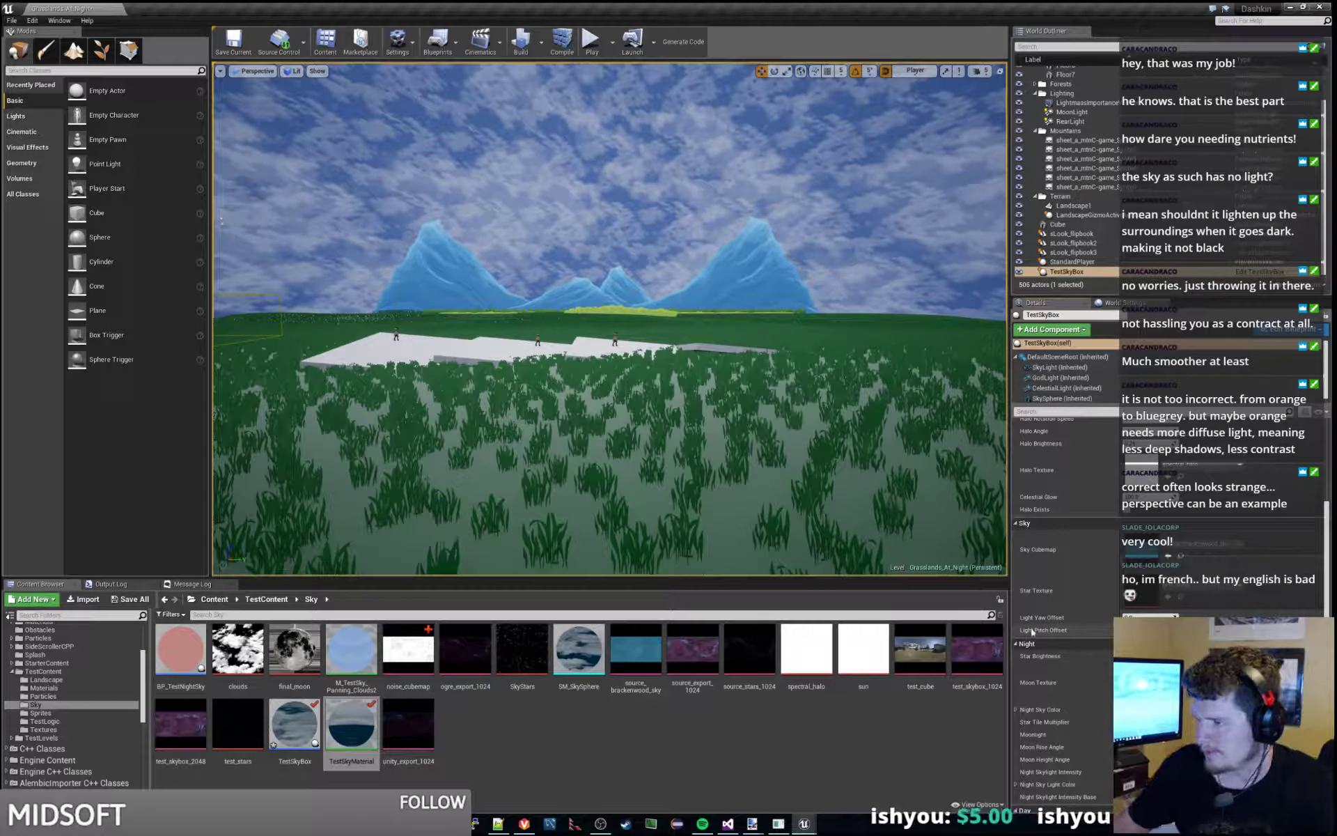
scroll(1191, 555, "down", 7)
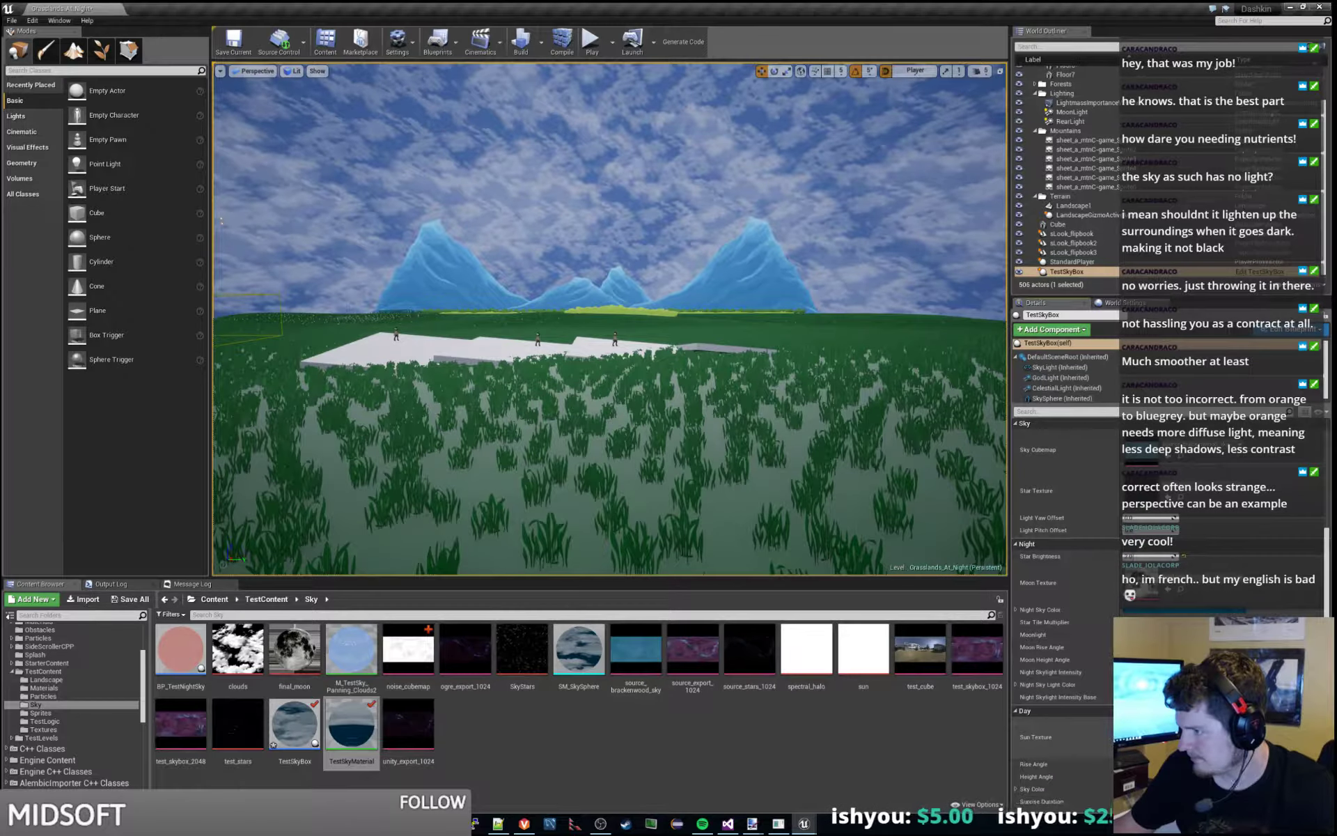
scroll(1064, 612, "down", 13)
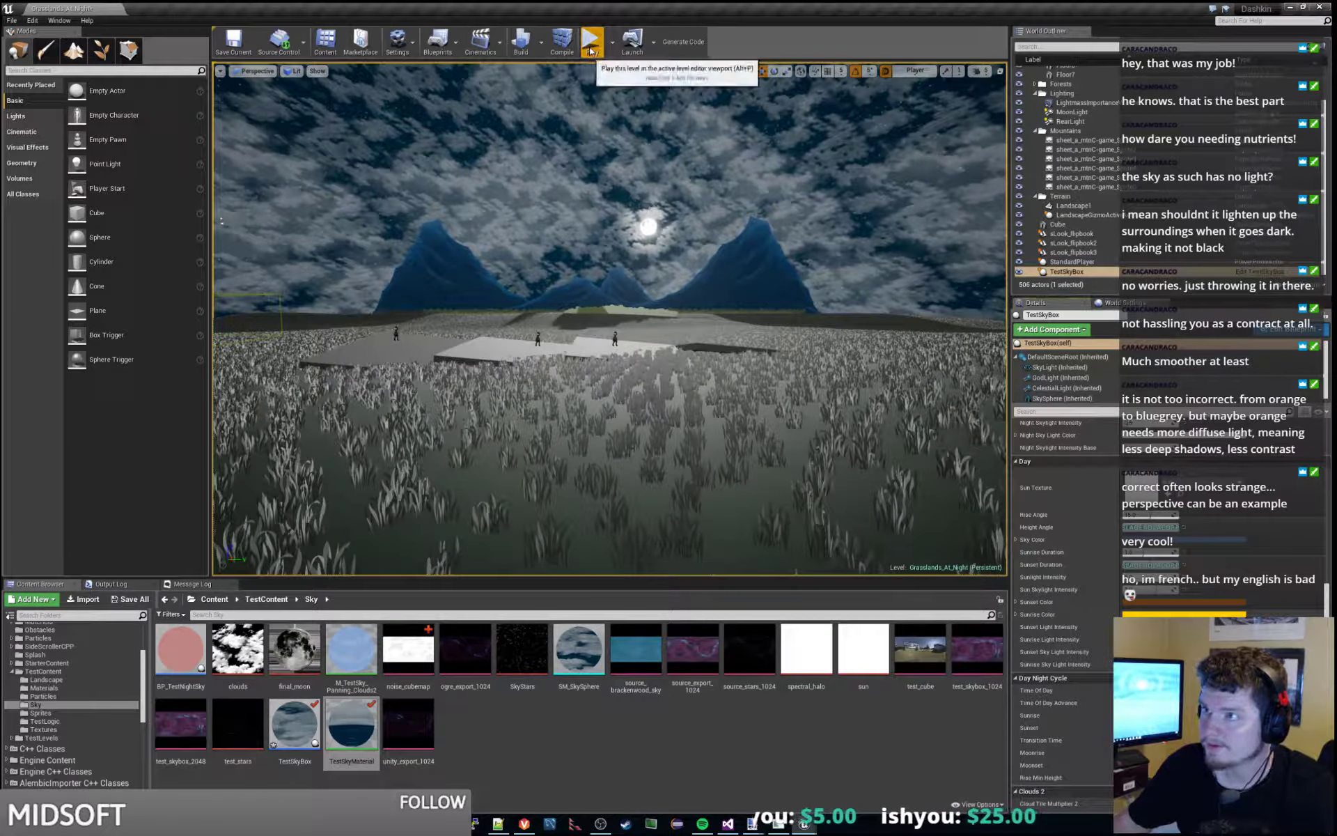
left_click(590, 45)
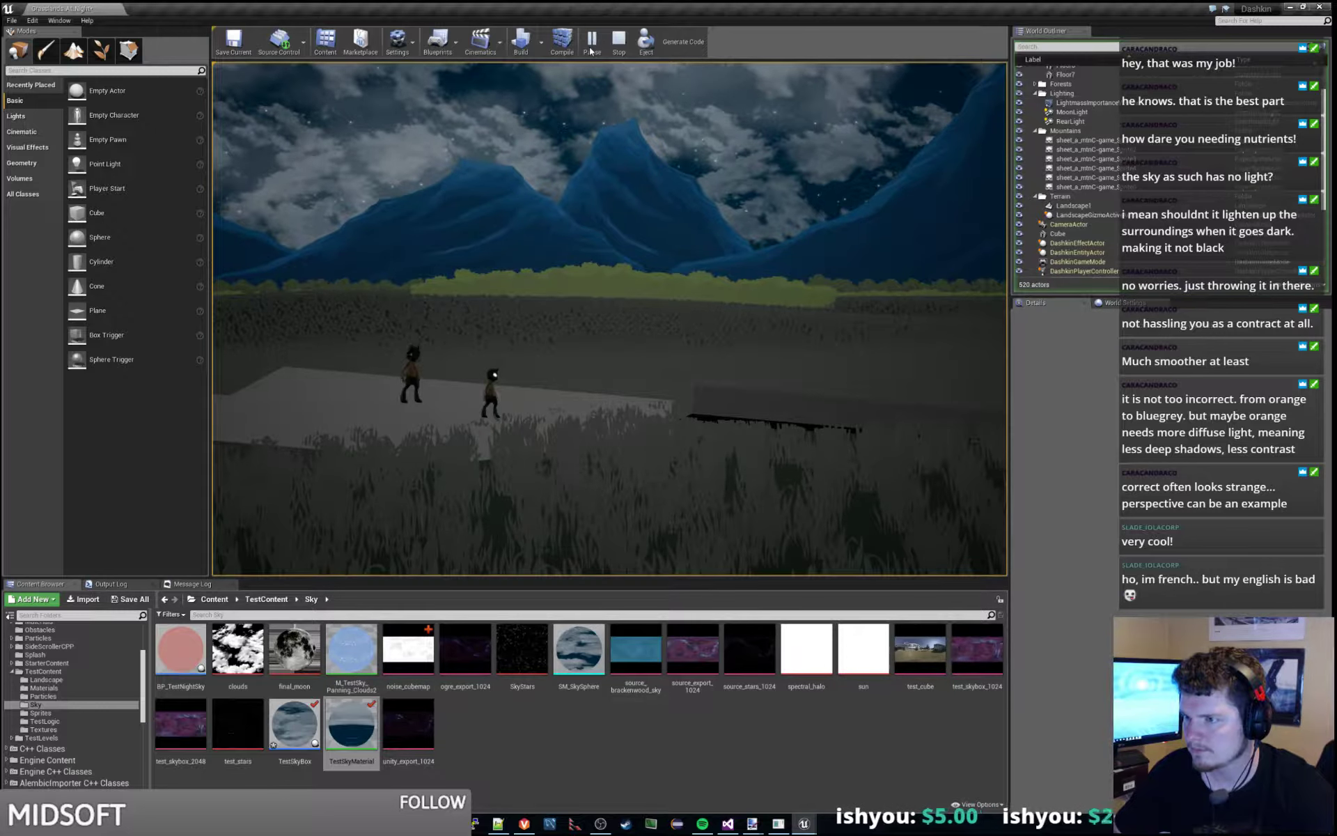
key("space")
key("d")
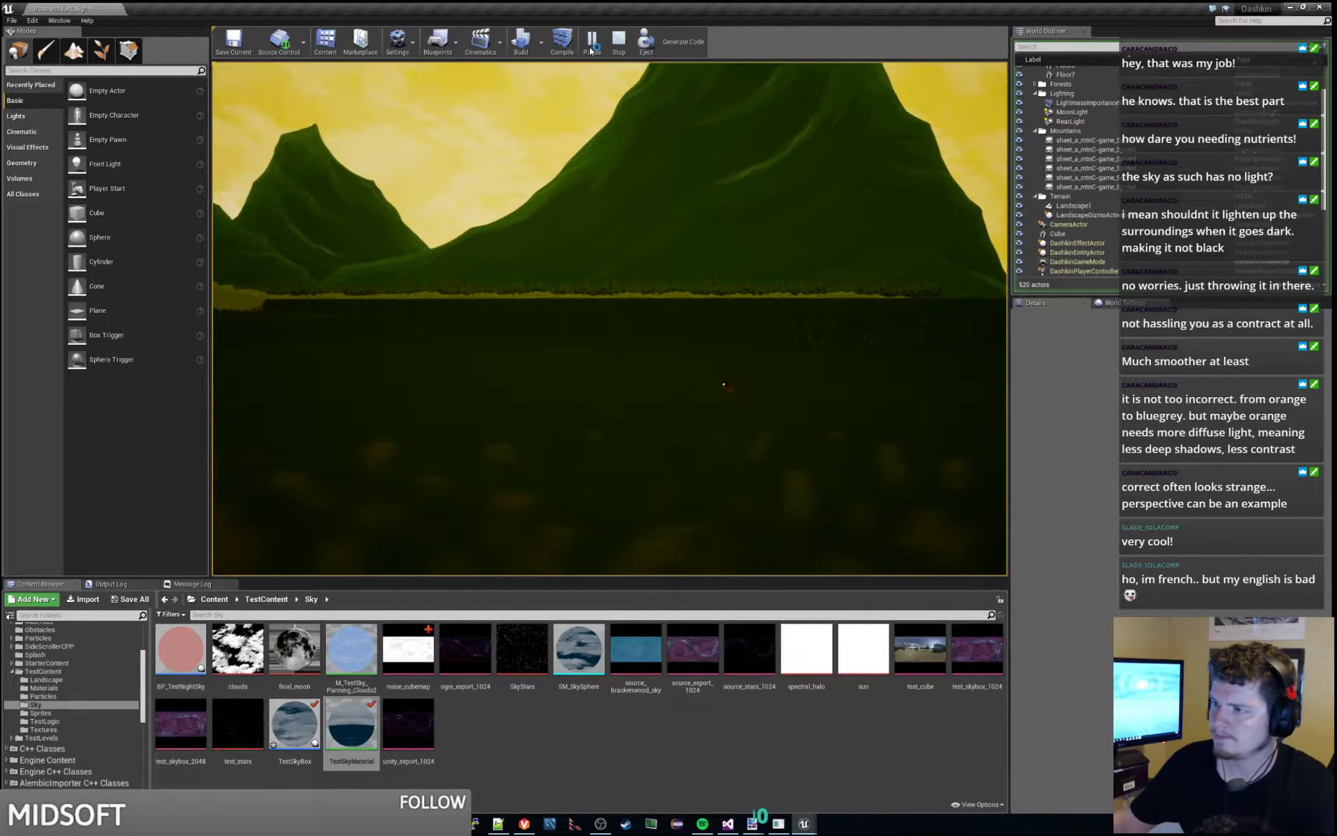
key("Escape")
- Play test the level in daylight, moving the player off the blue starting block and up into the sky, and stop playing
left_click(596, 50)
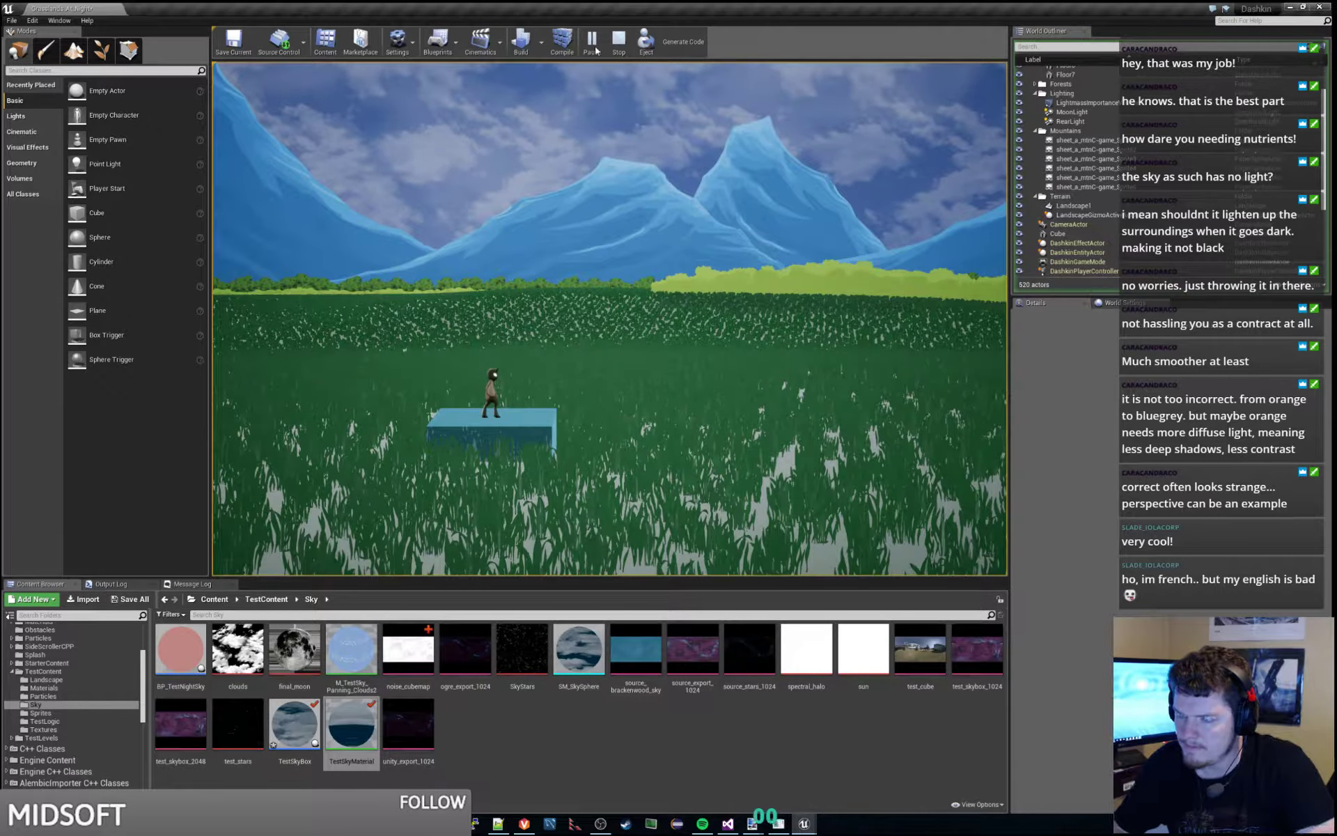
key("d")
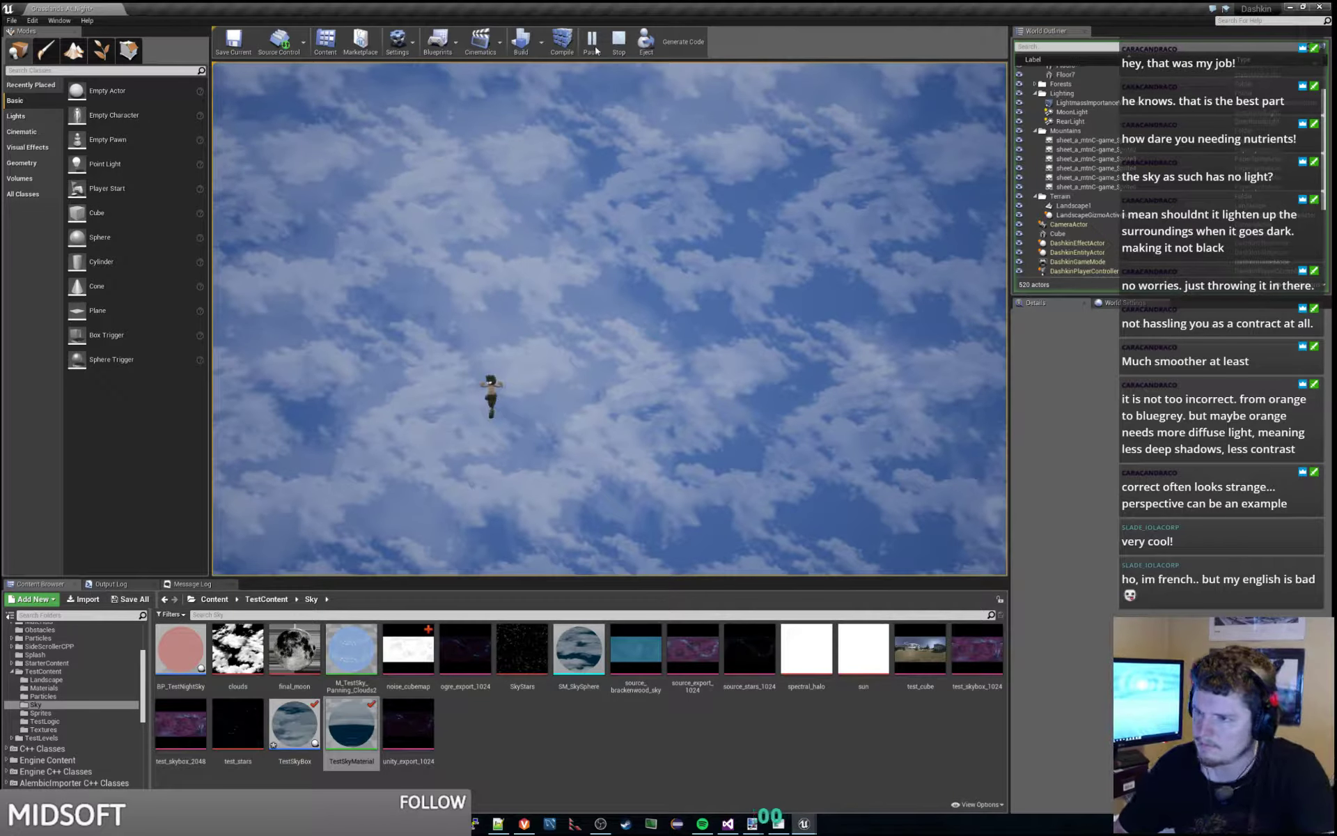
key("Escape")
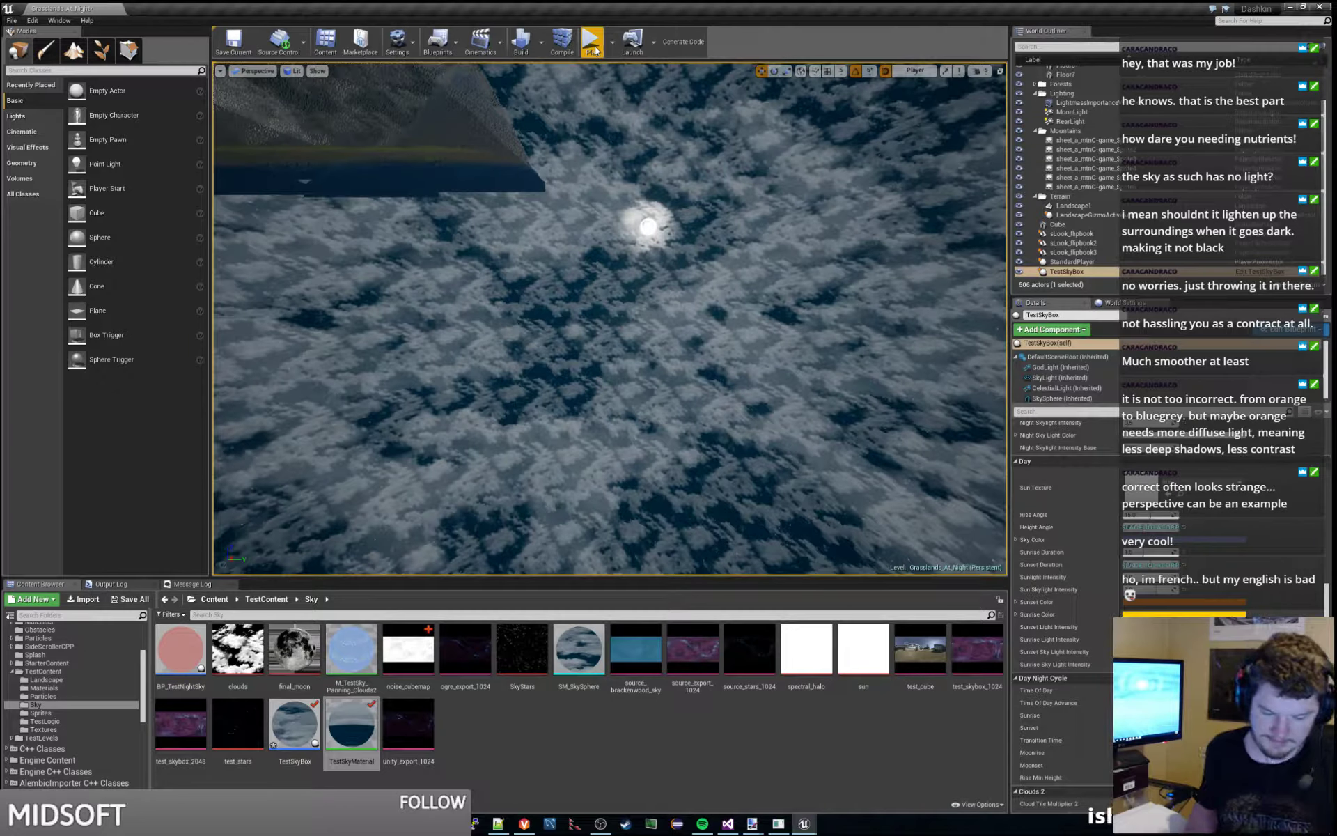
- Focus the view on StandardPlayer, pull back to look down over the grass, and save all modified levels and assets
double_click(1103, 272)
double_click(1099, 261)
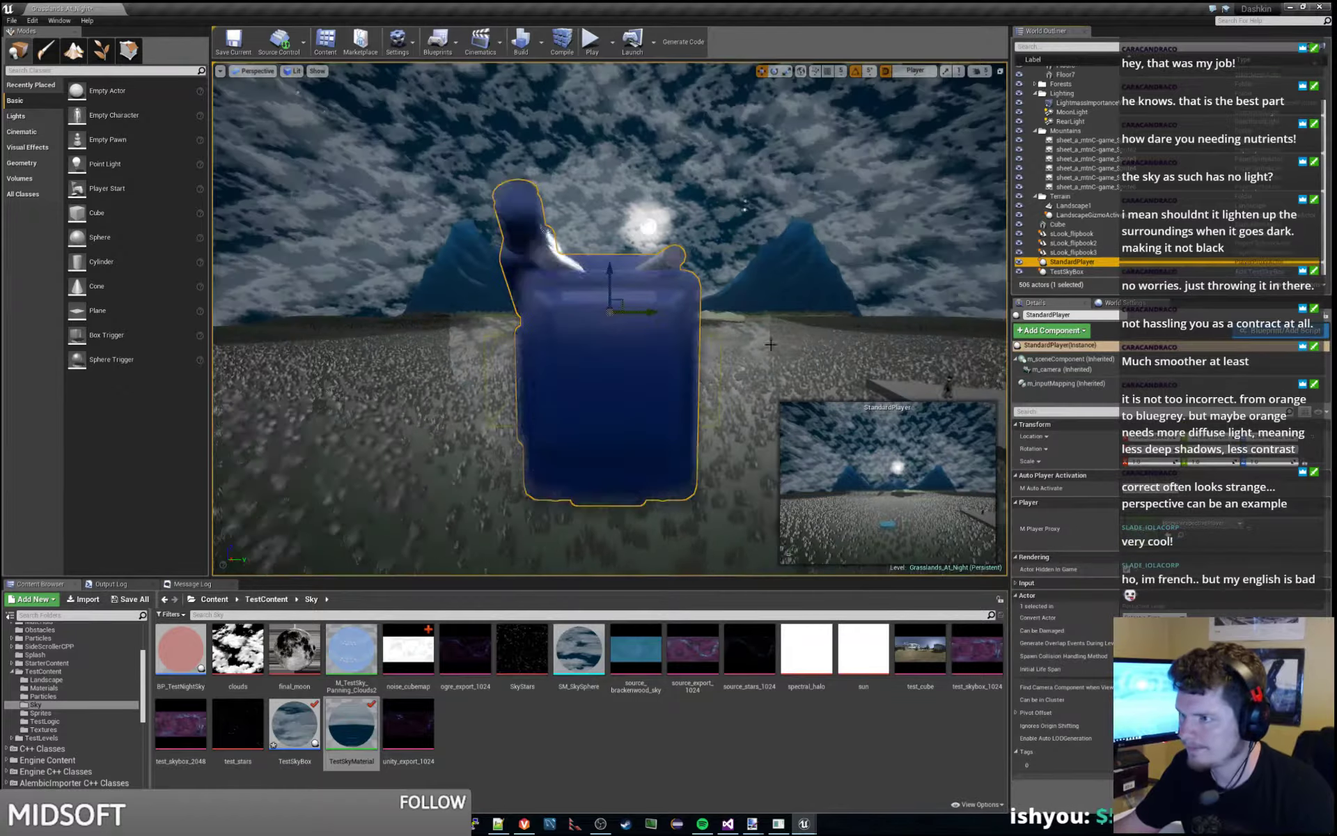
key("s")
right_click_drag(599, 306, 569, 418)
left_click(12, 20)
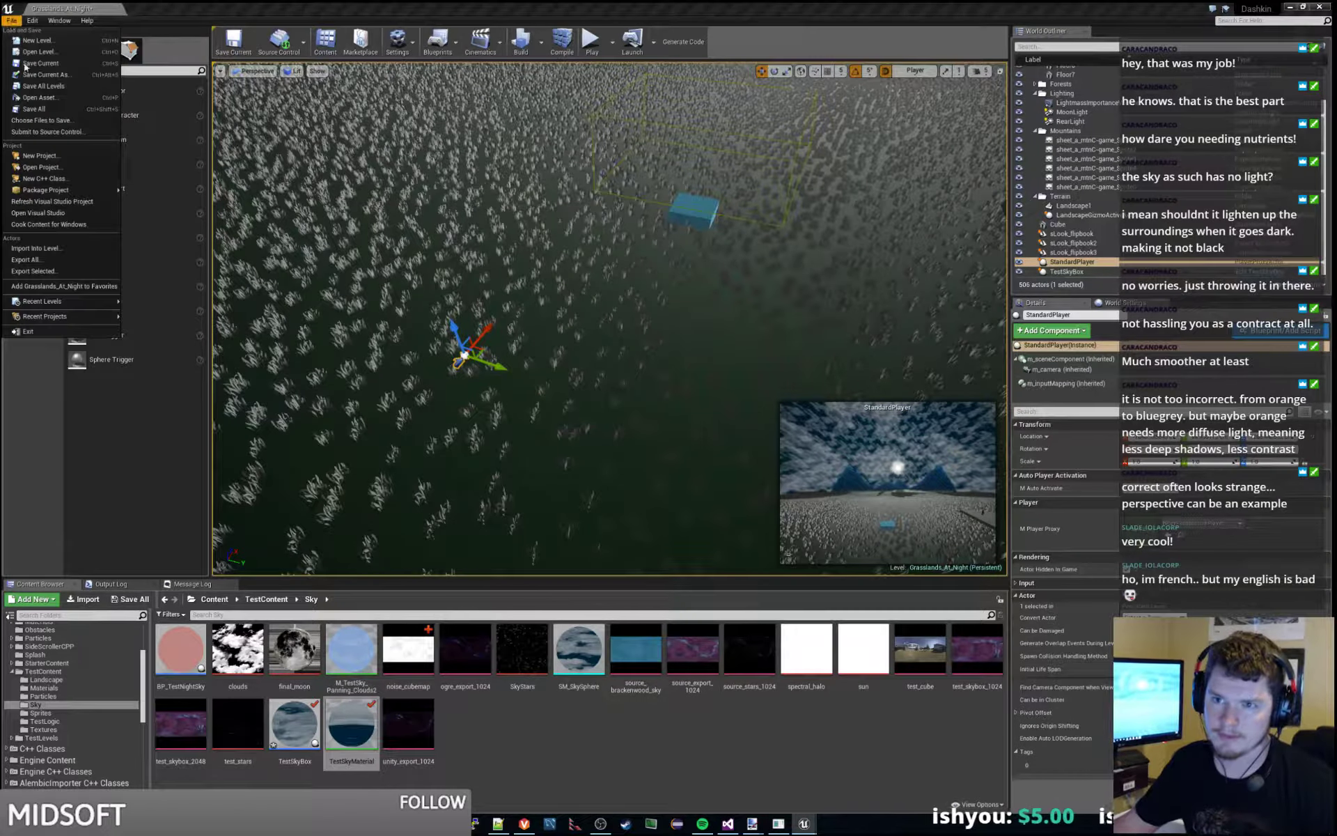
left_click(39, 110)
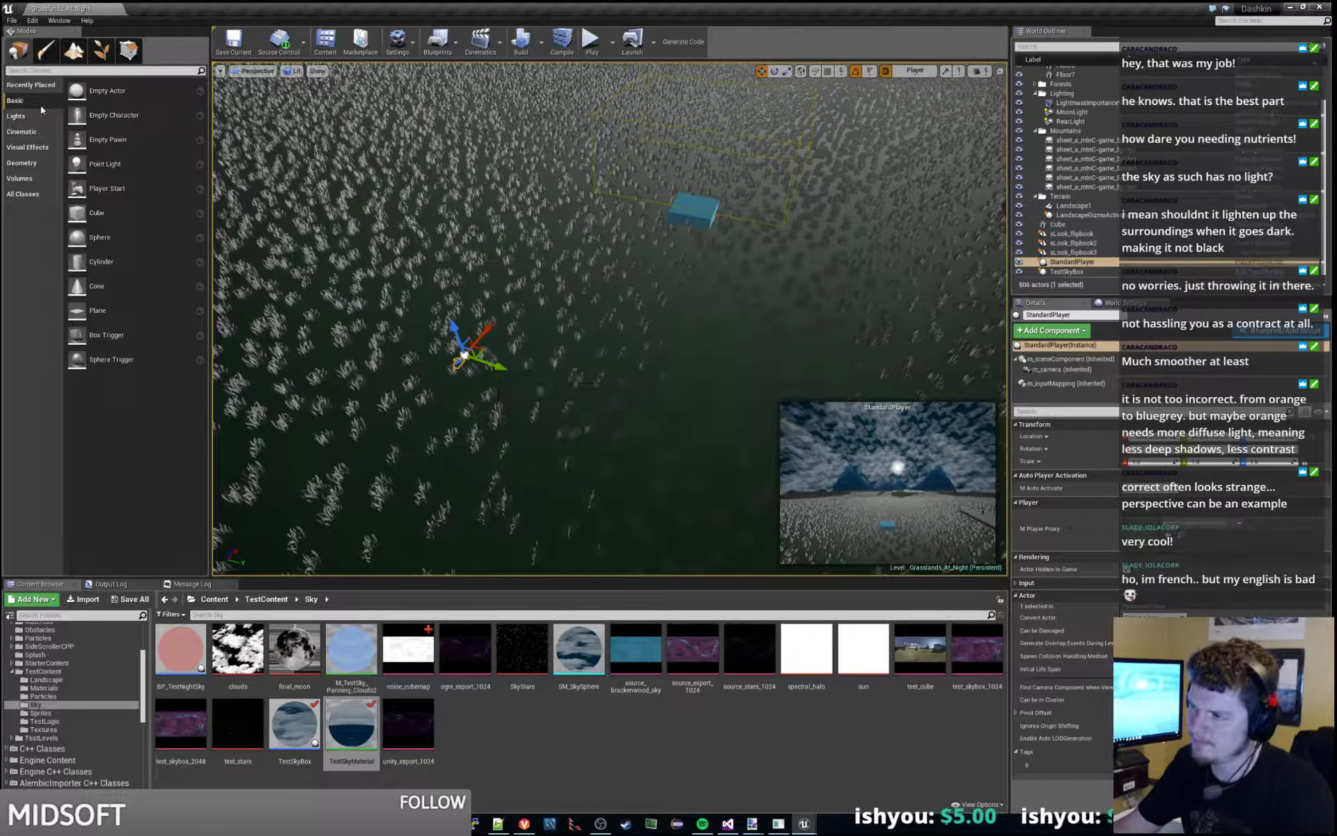
- Try to package the project for Windows (32-bit) into the TestBuild folder
left_click(12, 20)
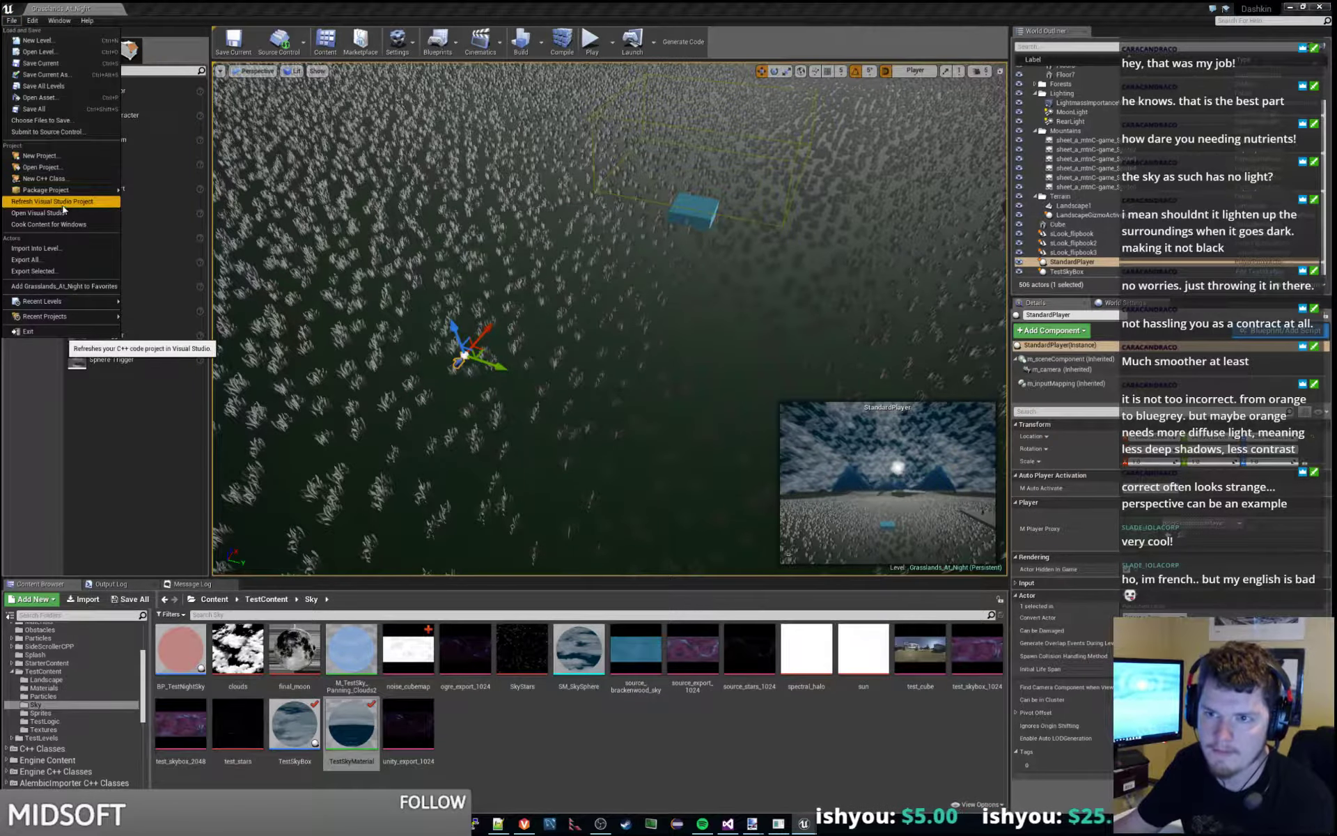
mouse_move(90, 192)
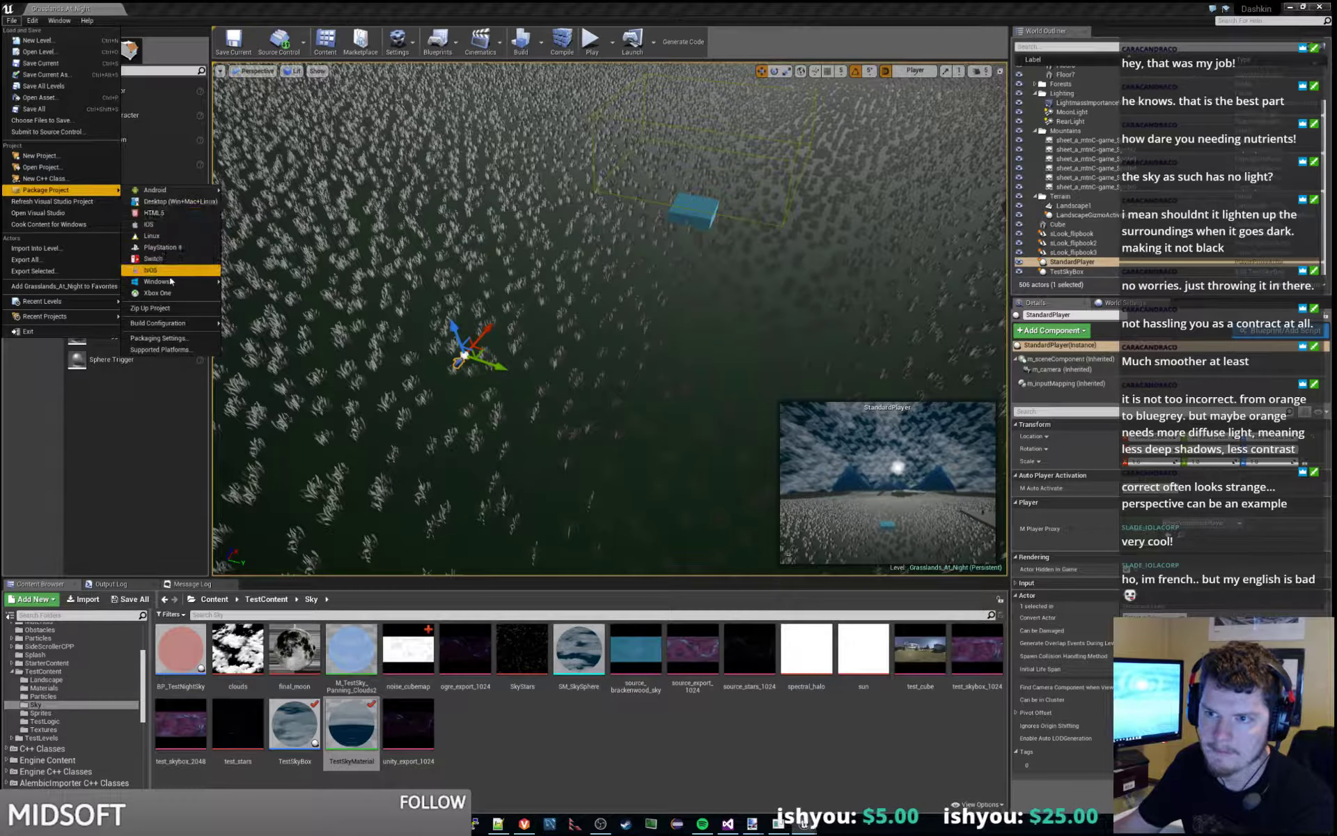
mouse_move(209, 281)
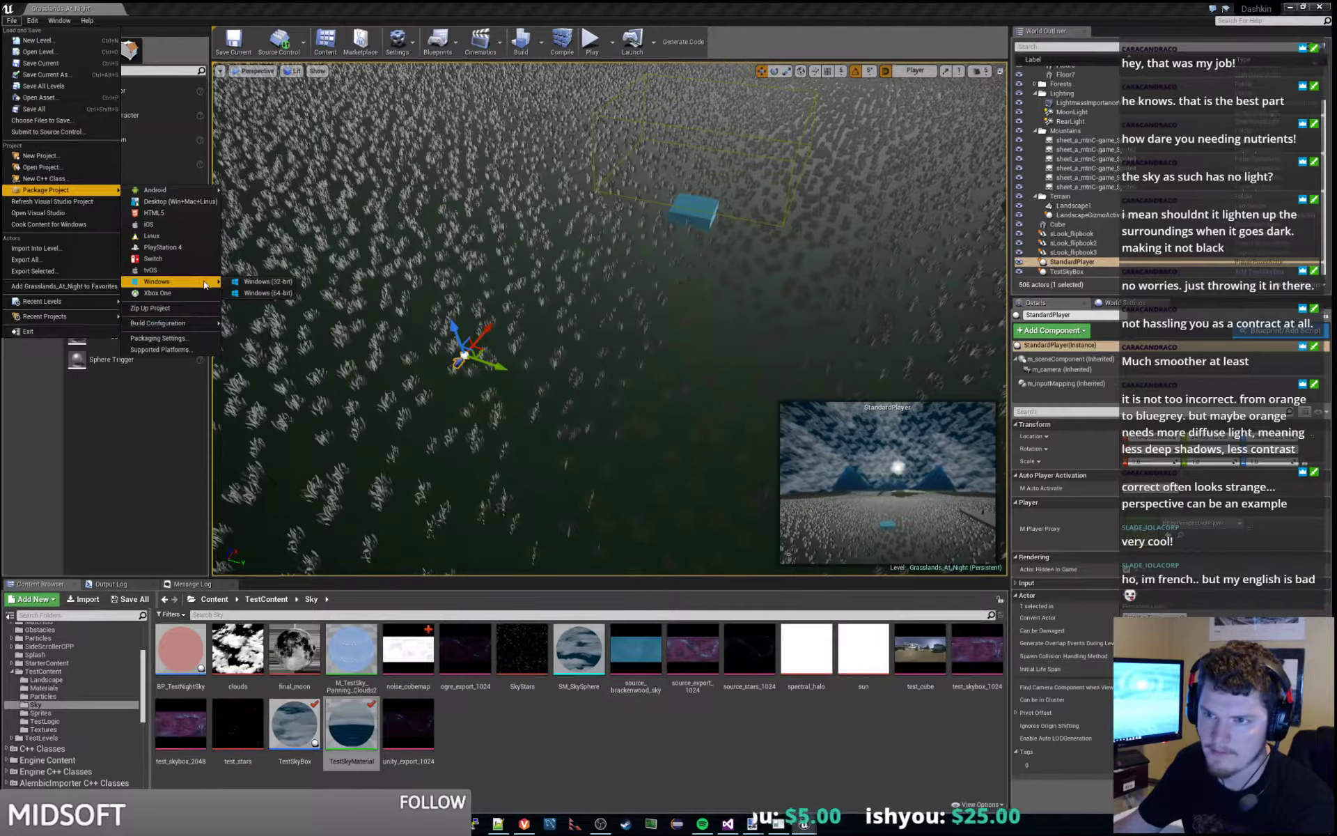
left_click(266, 293)
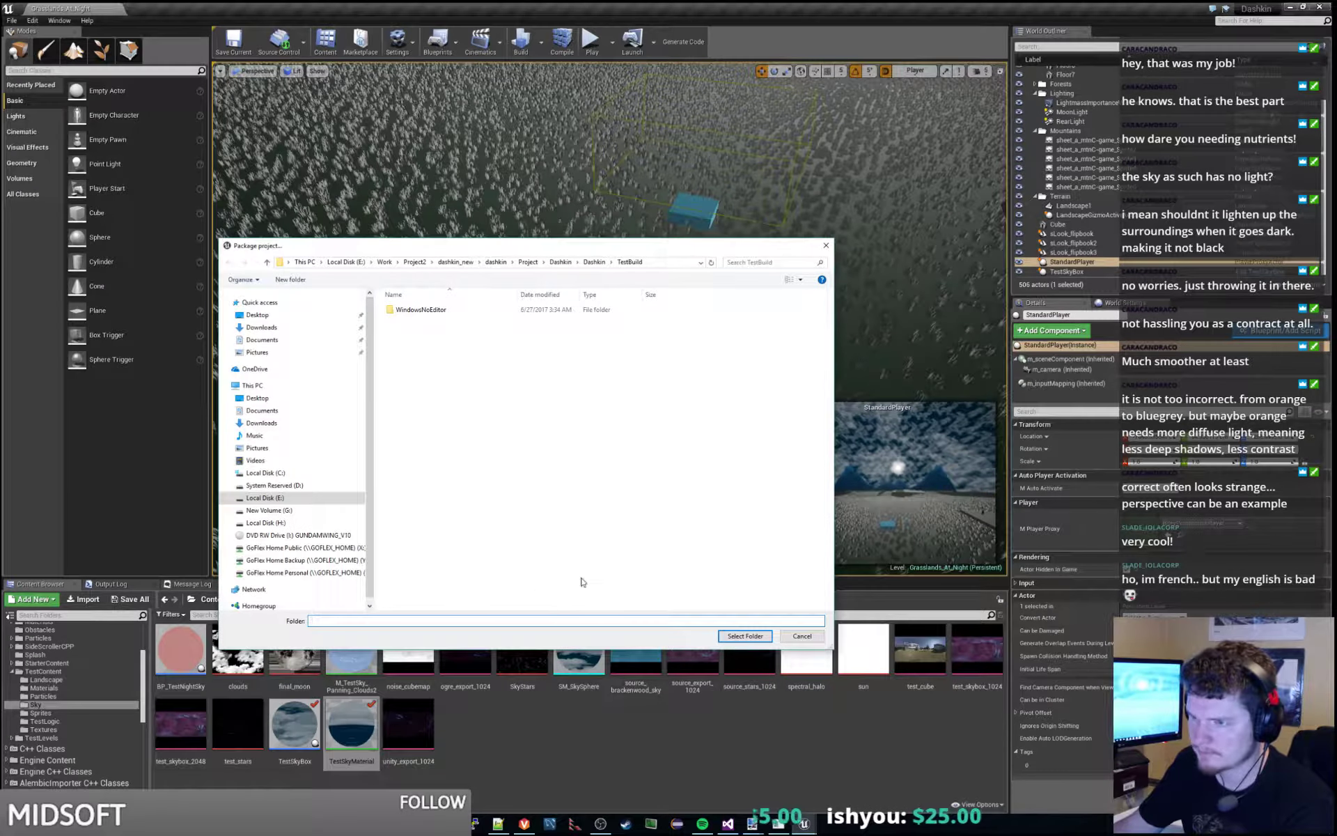
left_click(739, 638)
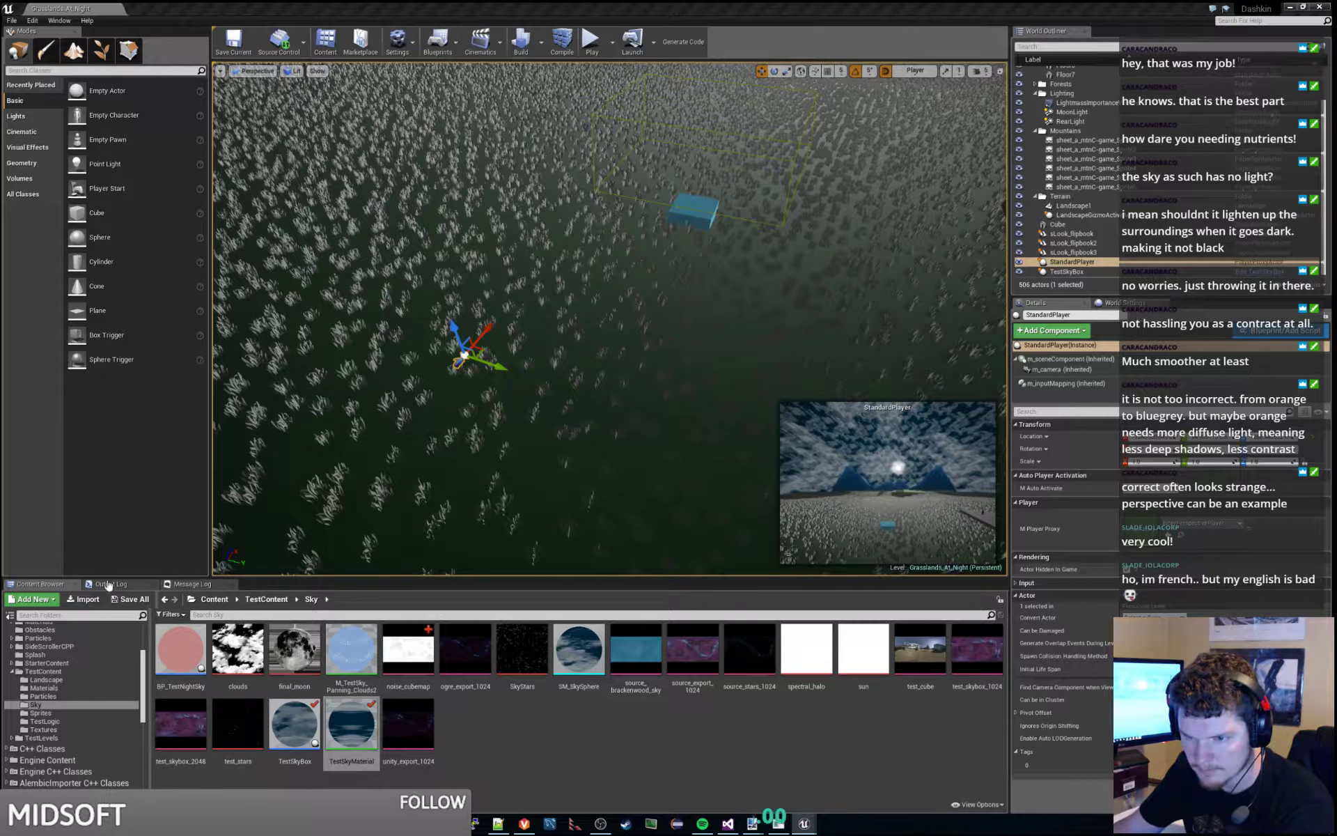
- Switch to Visual Studio, detach the debugger from all processes, and return to Unreal Editor
left_click(727, 823)
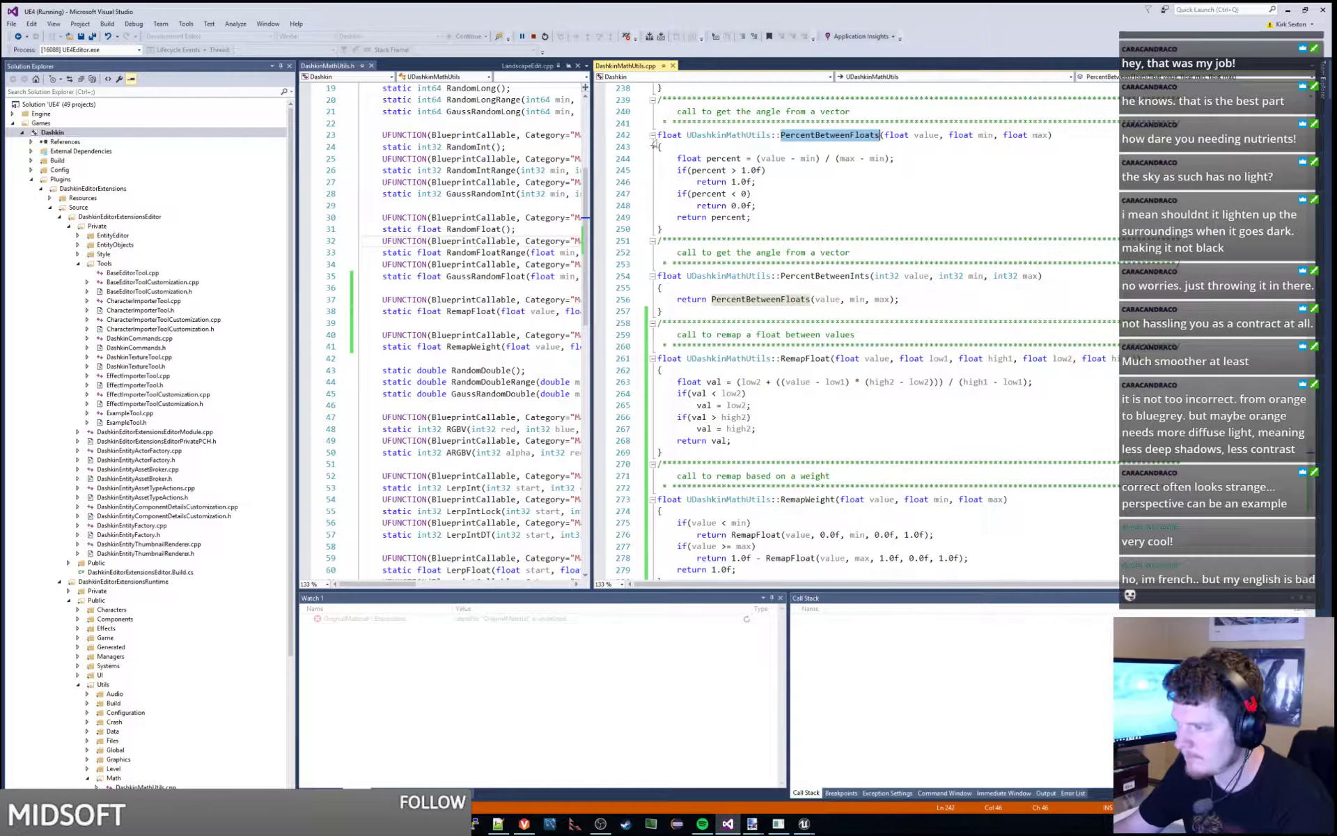
left_click(128, 25)
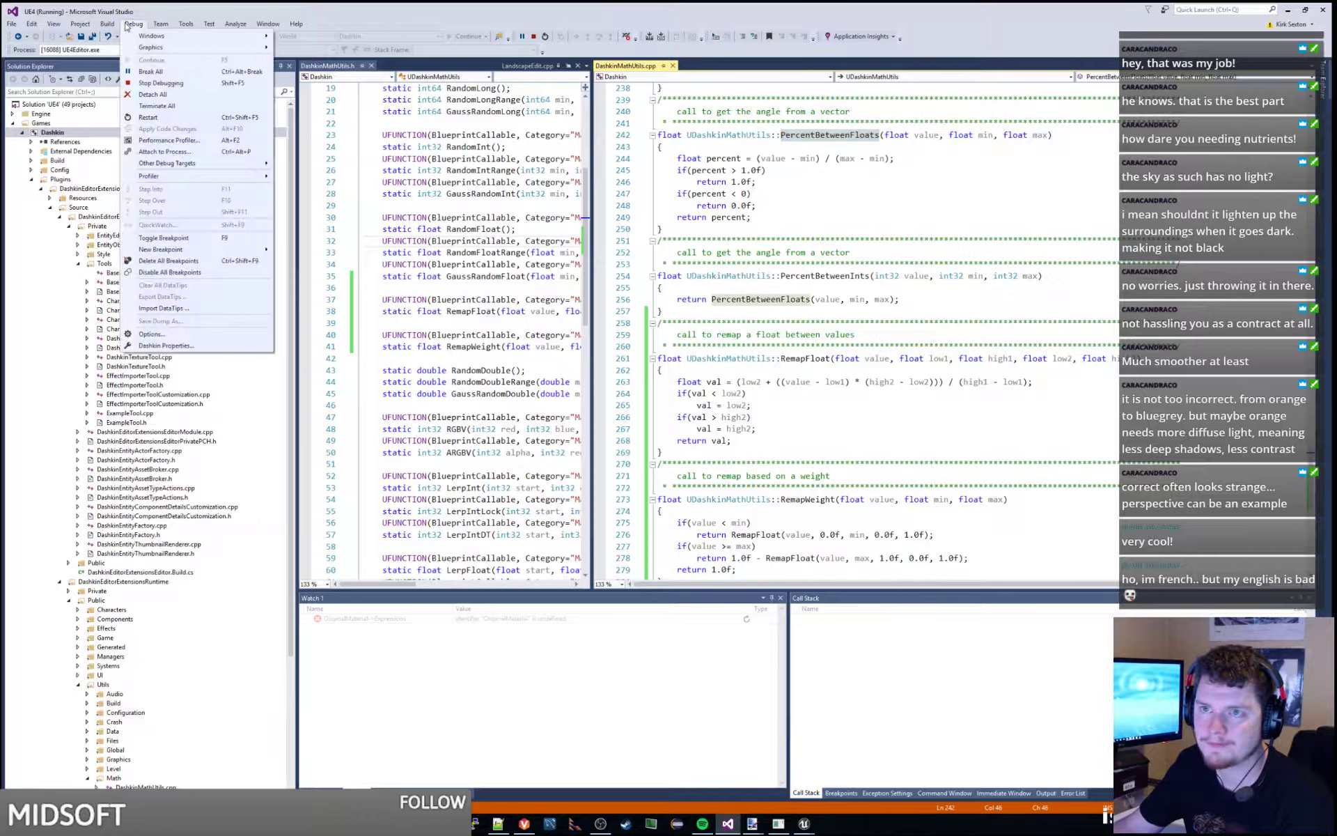
left_click(148, 101)
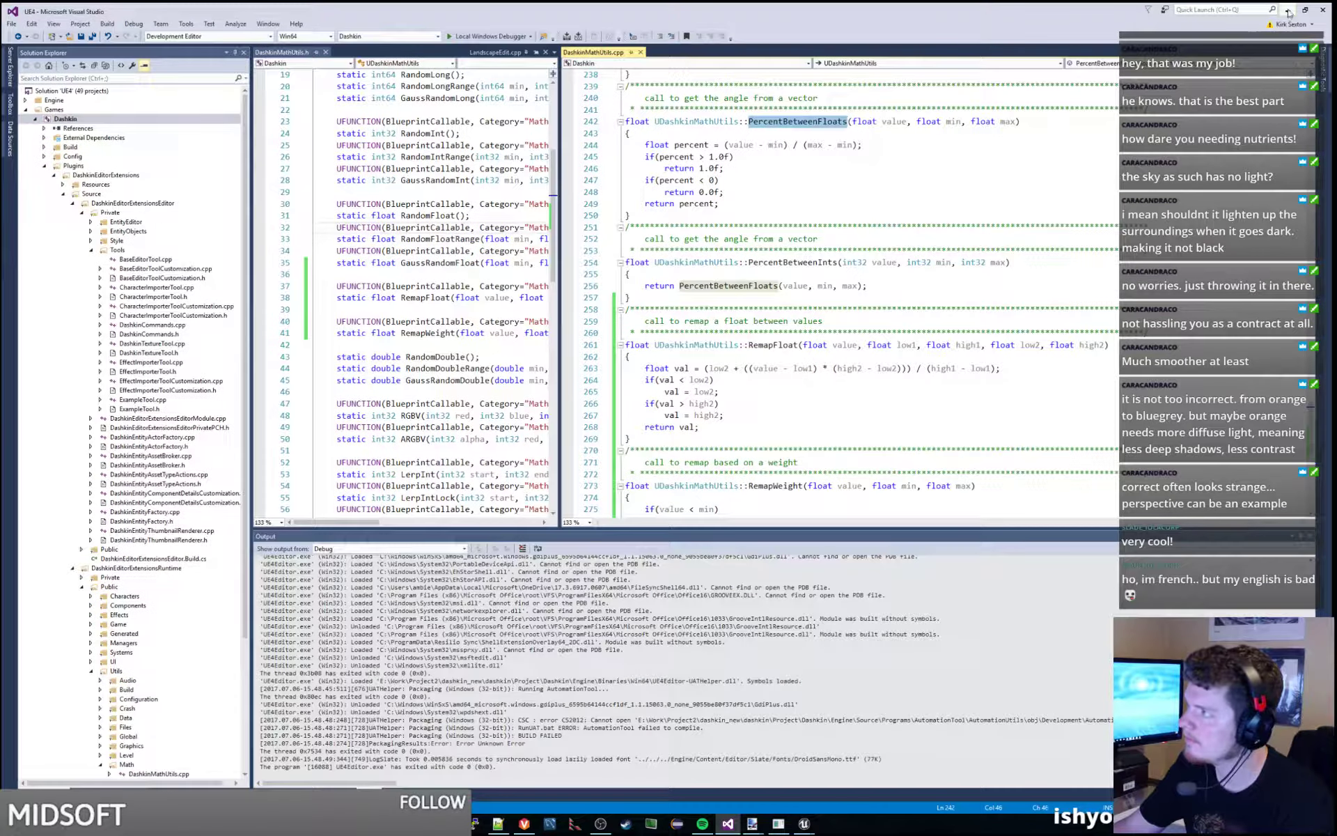
left_click(1288, 10)
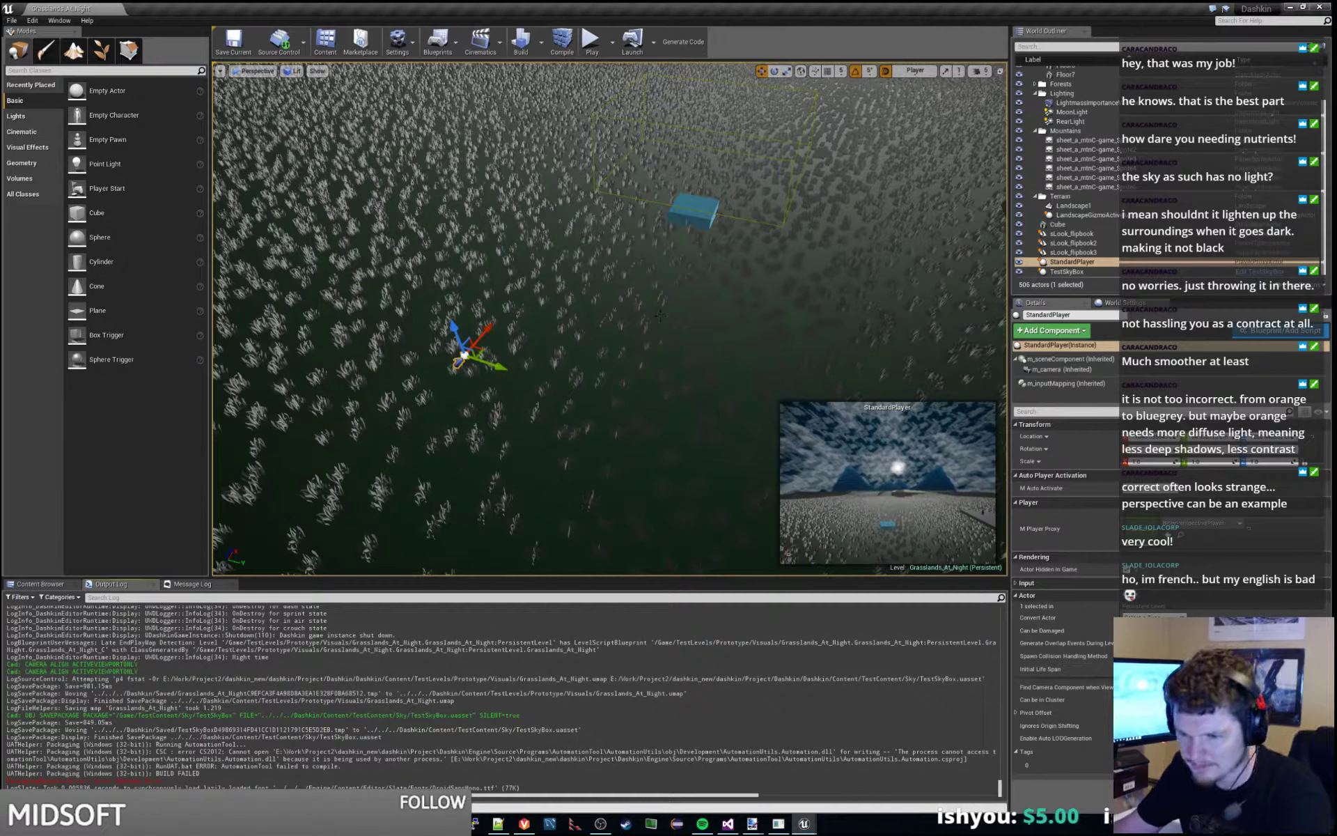
- Clear the output log and package the project for Windows (32-bit) into the TestBuild folder
scroll(658, 695, "up", 4)
right_click(657, 695)
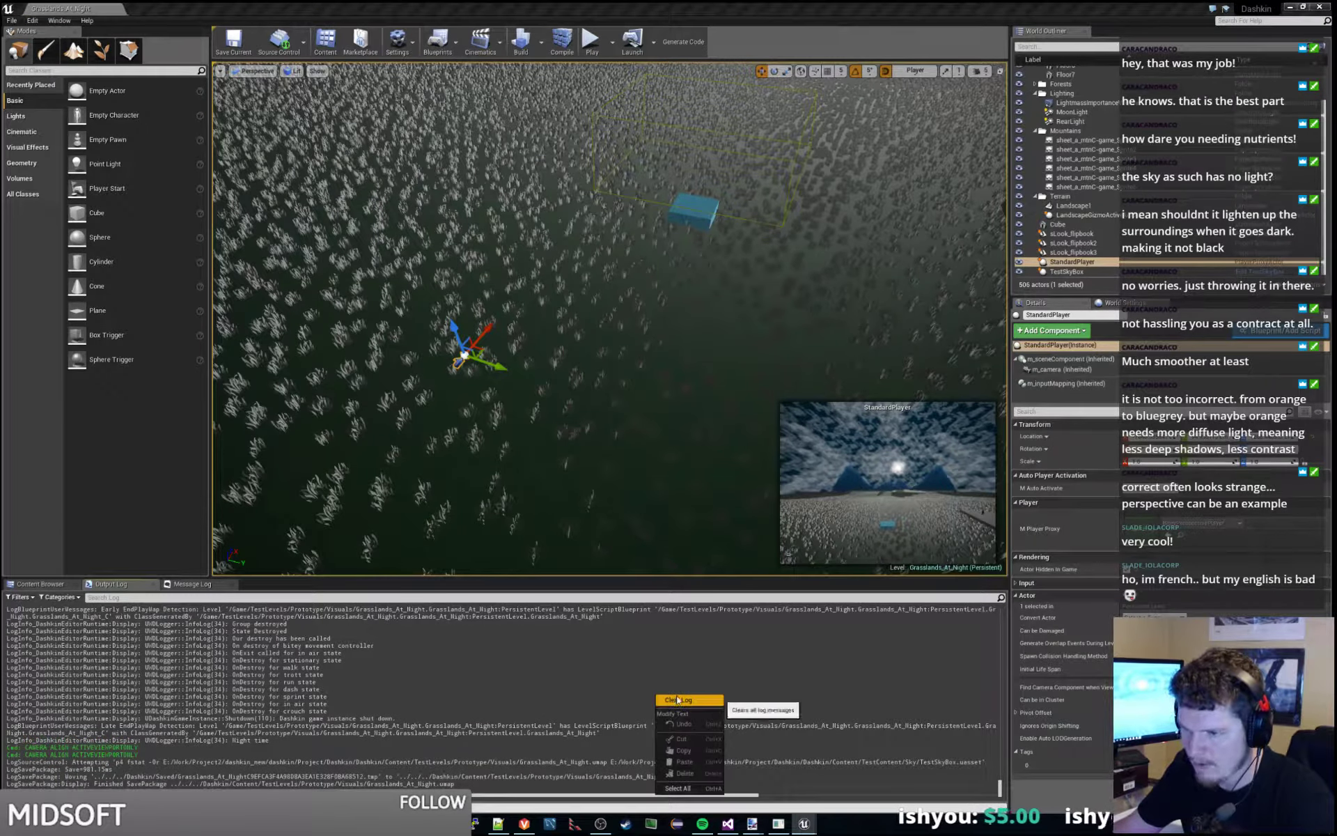
left_click(677, 699)
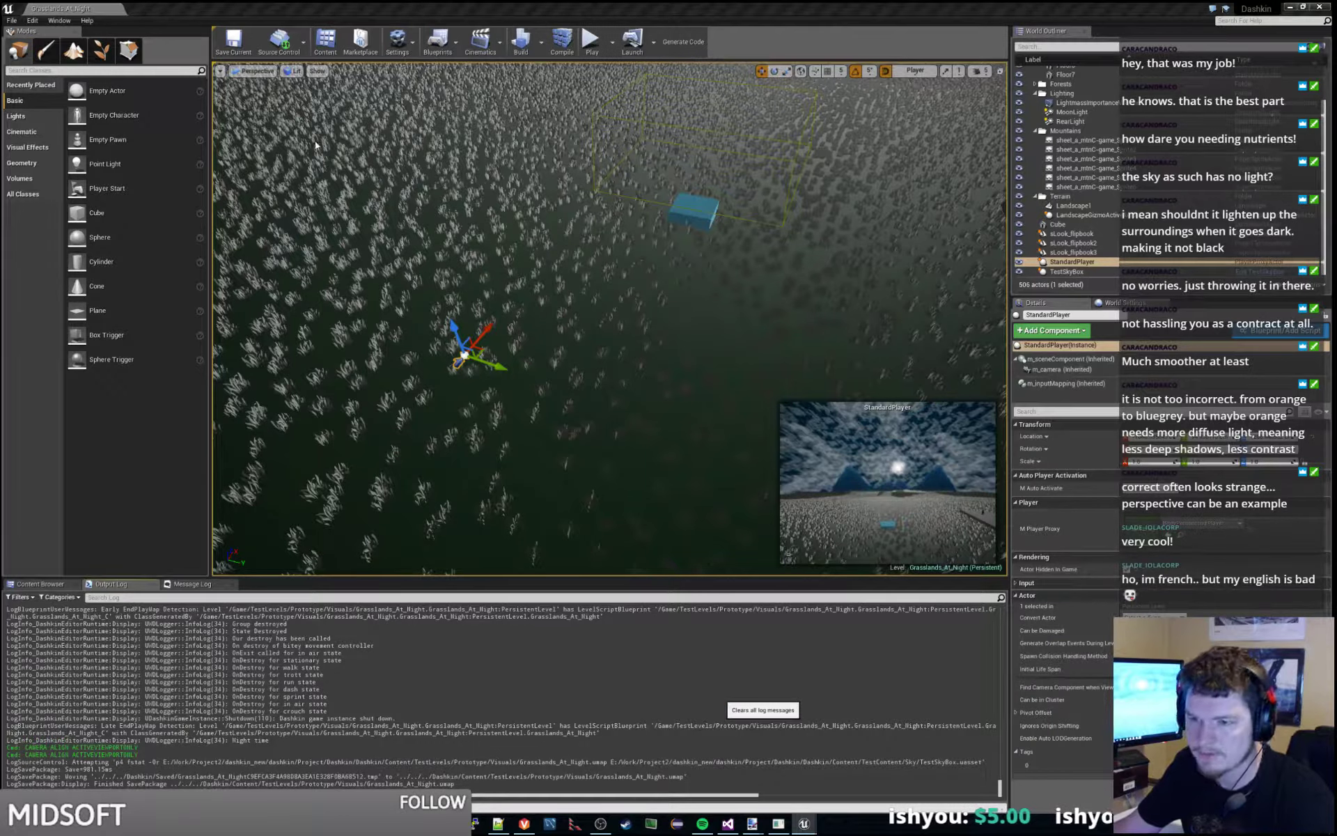
left_click(12, 20)
mouse_move(156, 281)
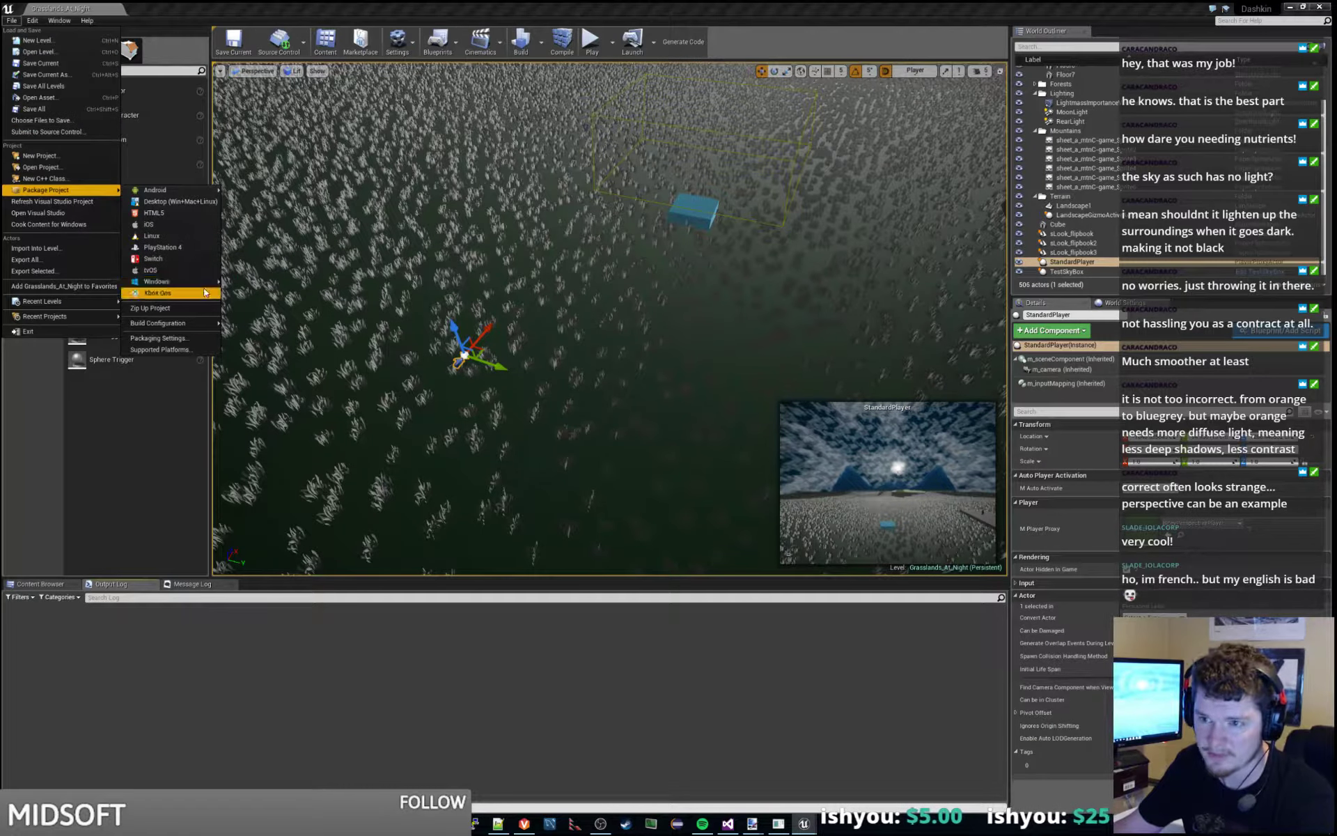
left_click(251, 292)
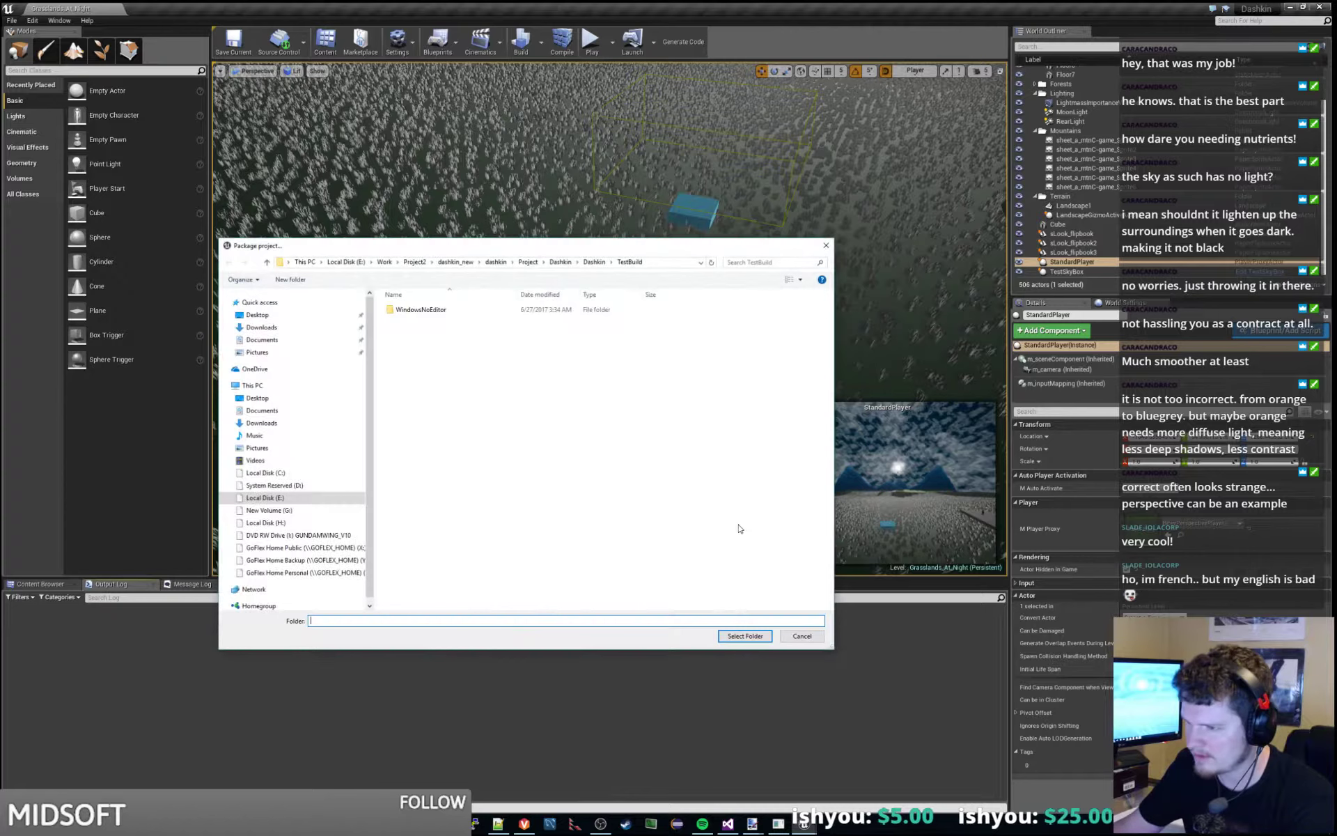
left_click(744, 636)
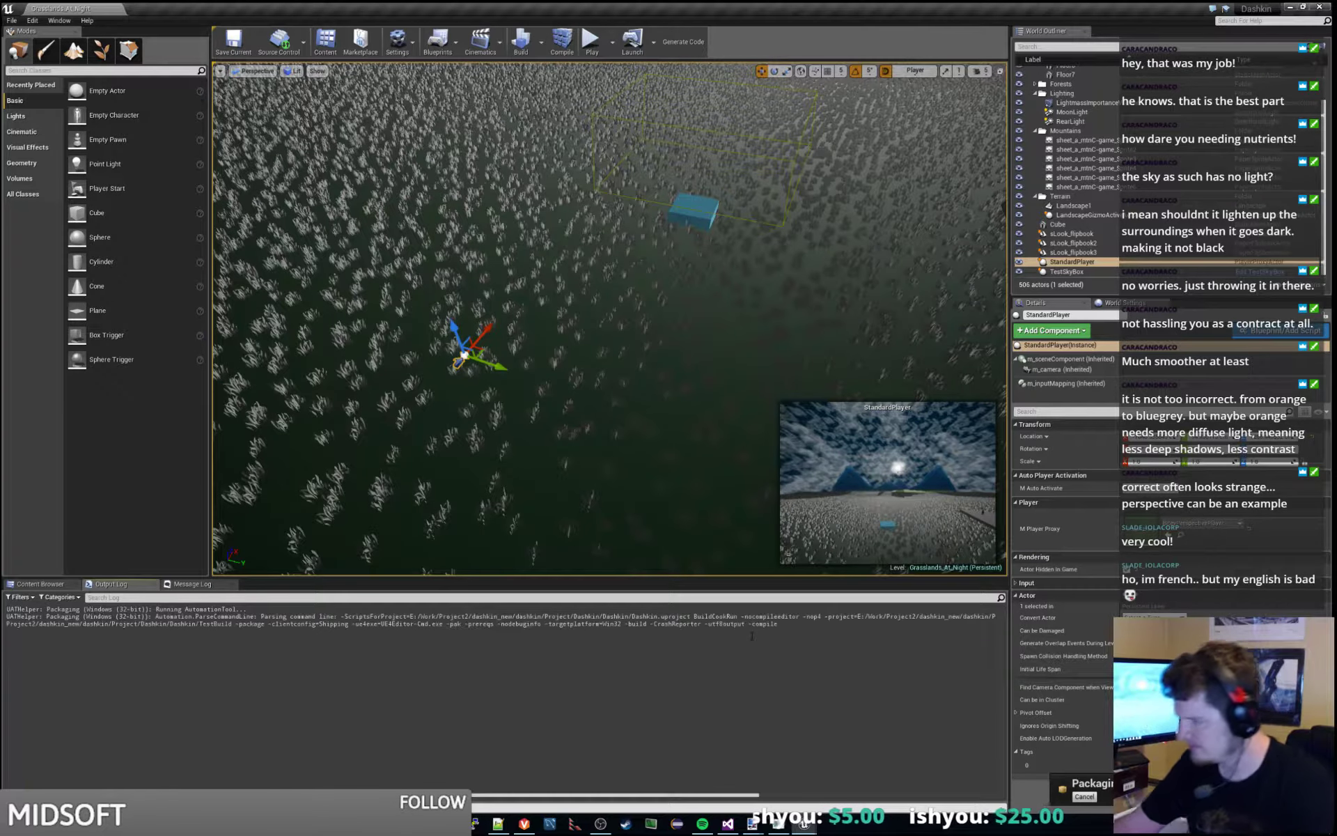
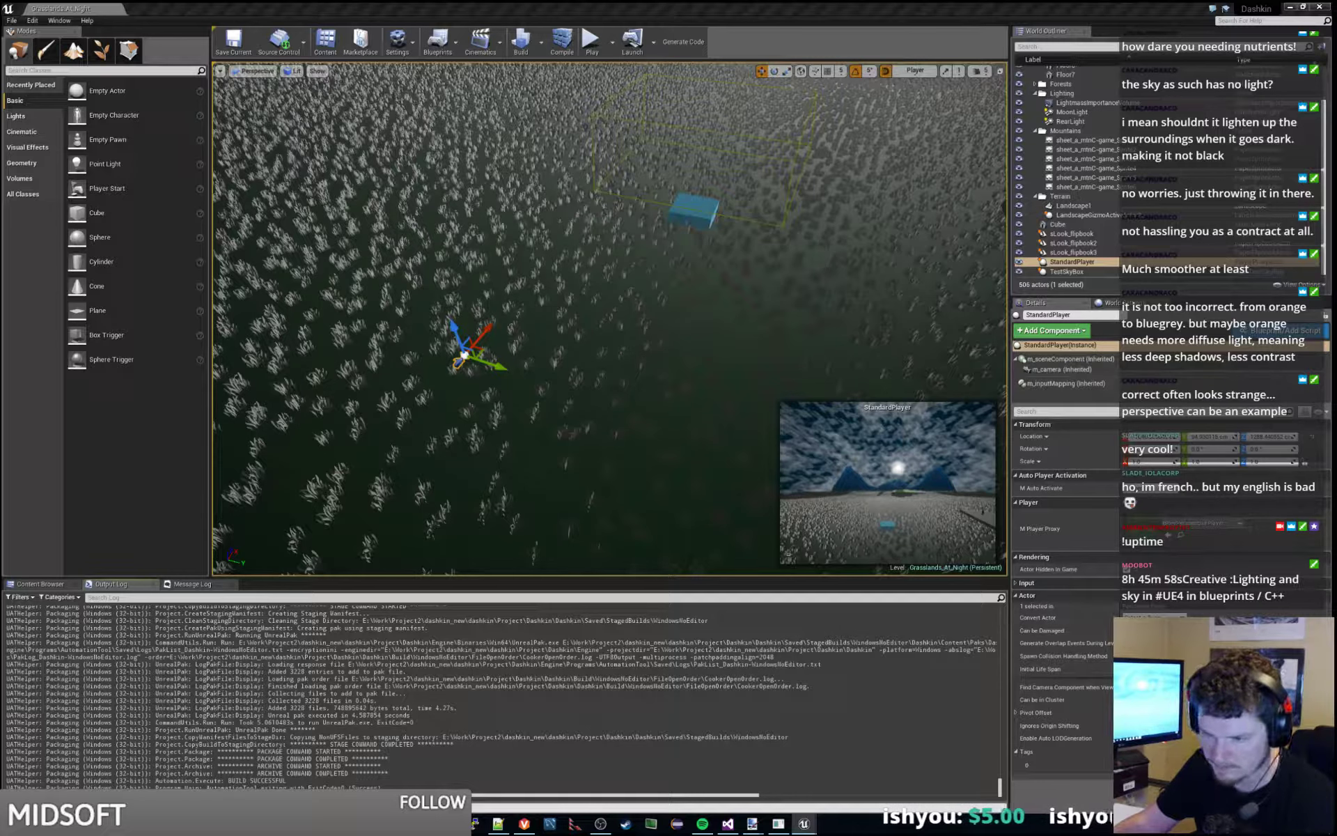
- Switch to File Explorer, browse to Dashkin's TestBuild/WindowsNoEditor folder, and launch Dashkin.exe
left_click(1290, 6)
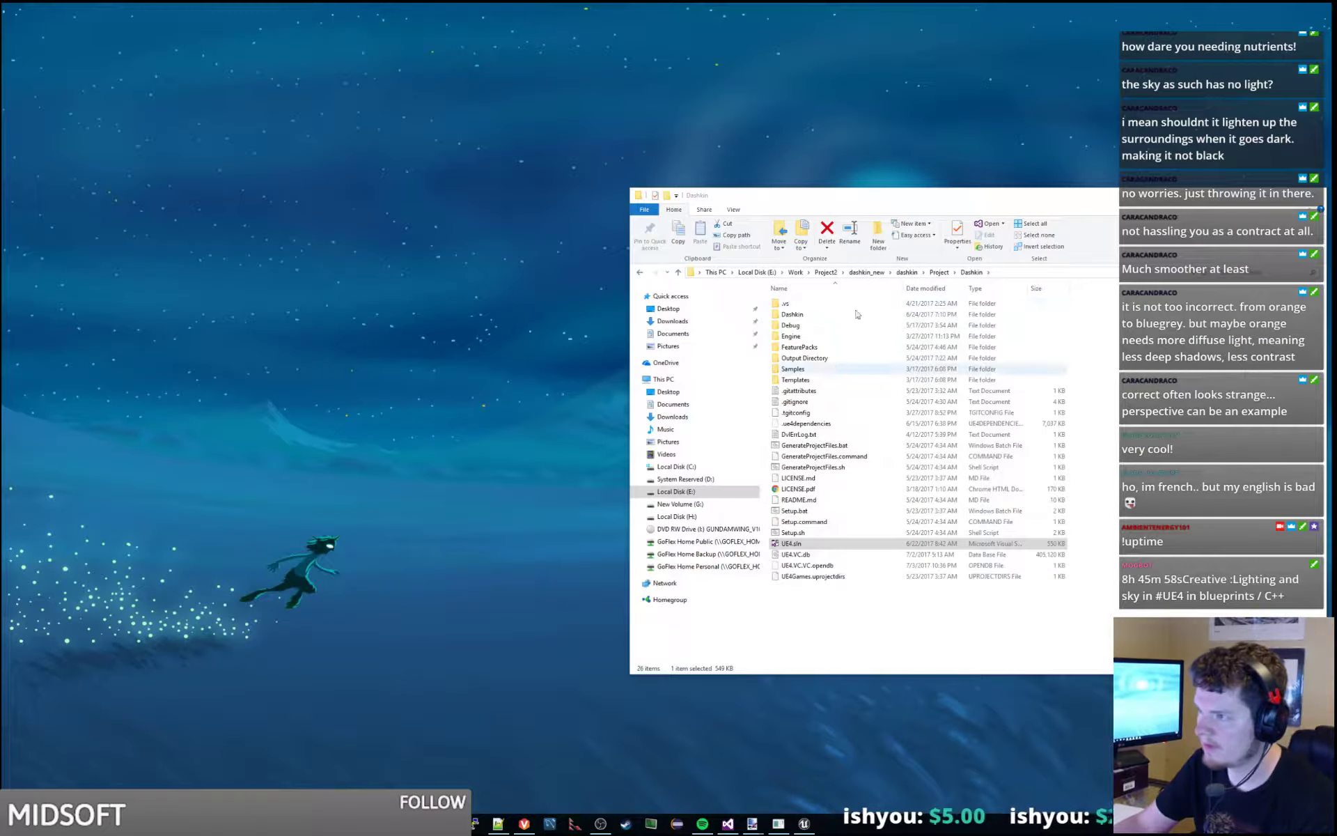
left_click(938, 273)
double_click(808, 347)
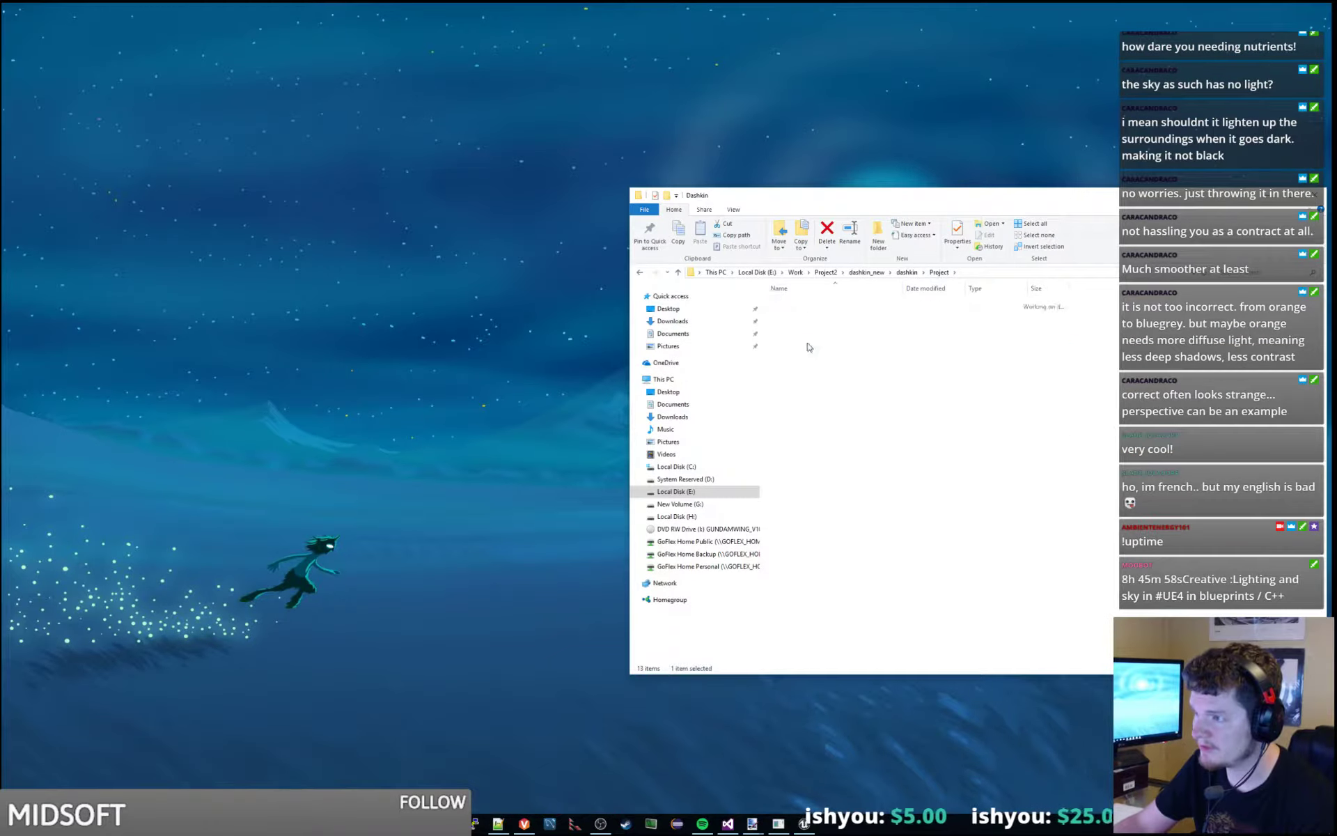
double_click(812, 313)
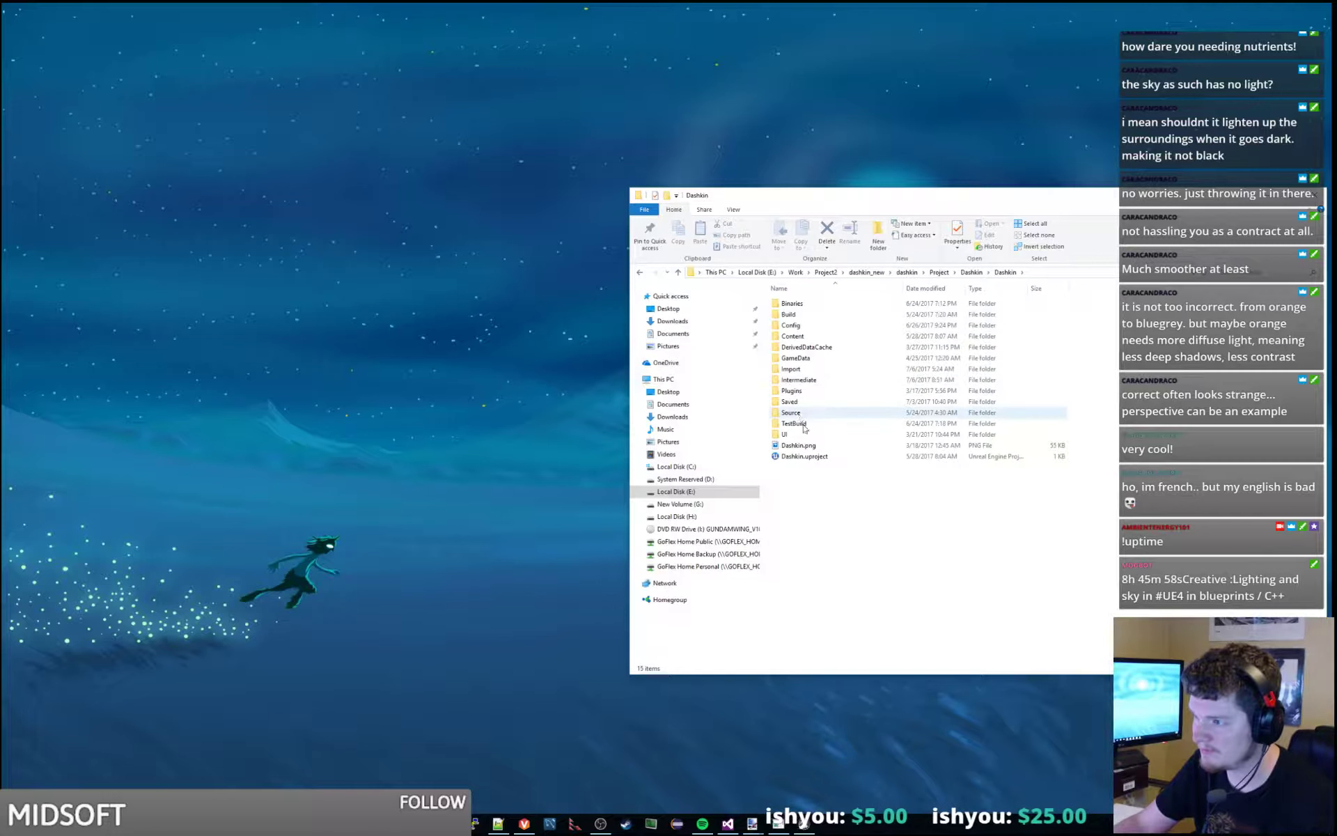
double_click(794, 423)
double_click(808, 304)
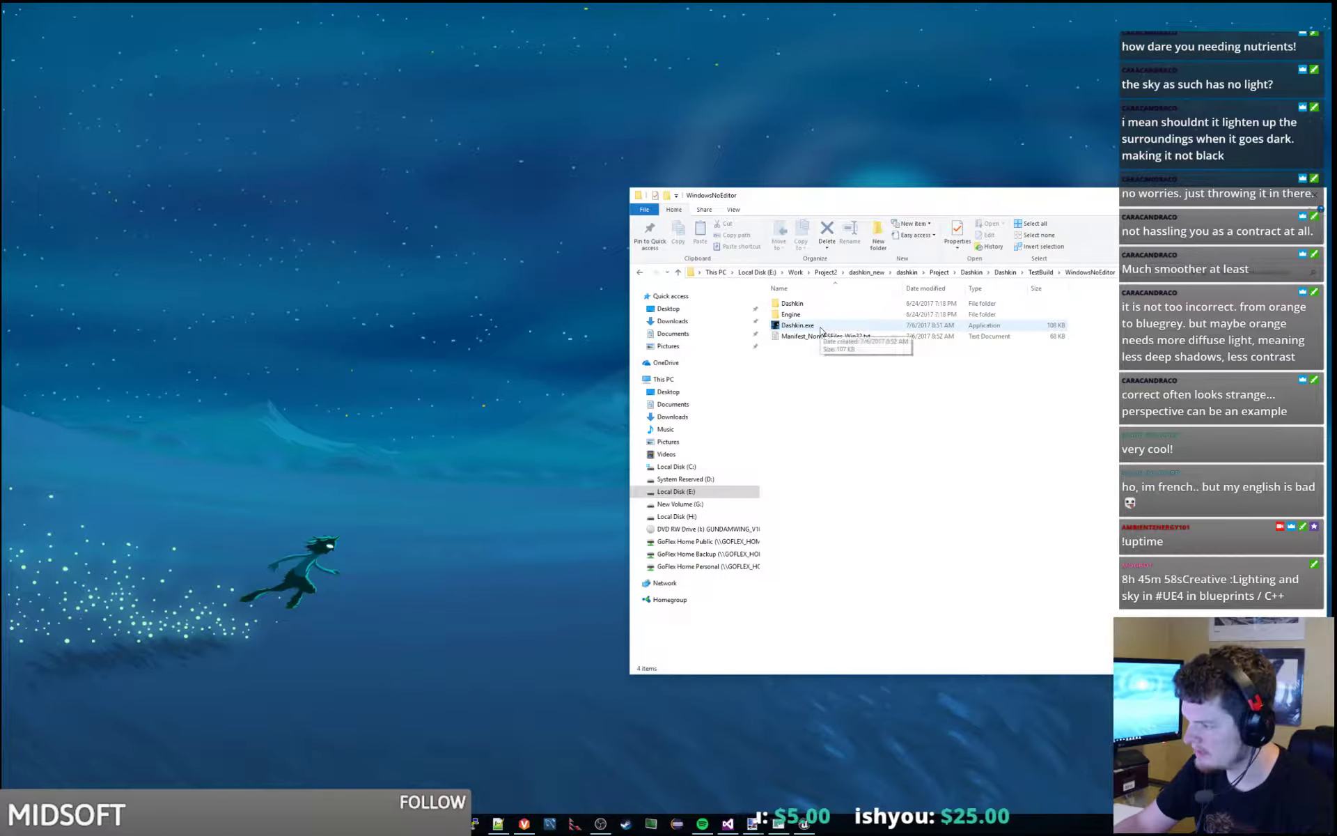
double_click(822, 326)
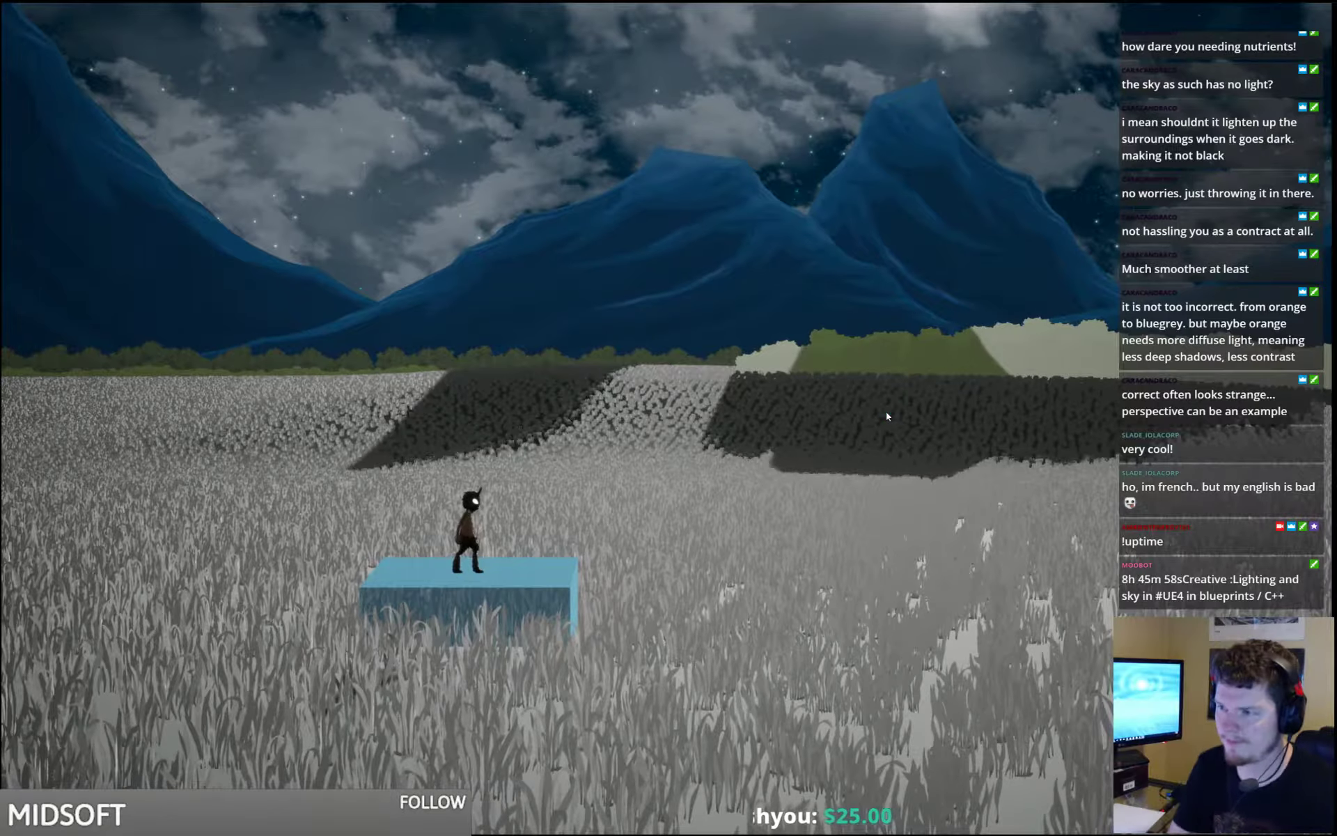
- Run and jump the character across the grass field and white platforms in the Dashkin build to check the daytime lighting and shadows
key("d")
key("space")
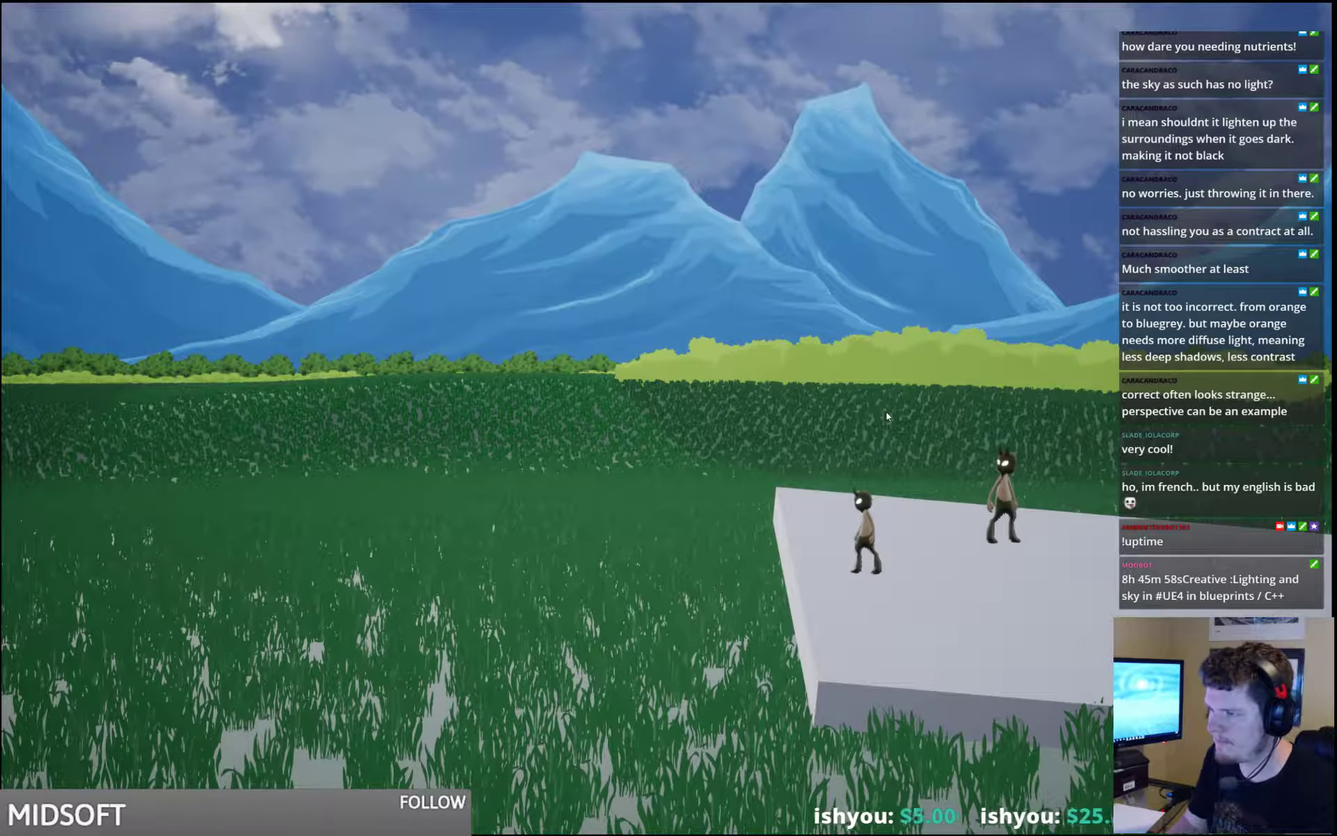
key("space")
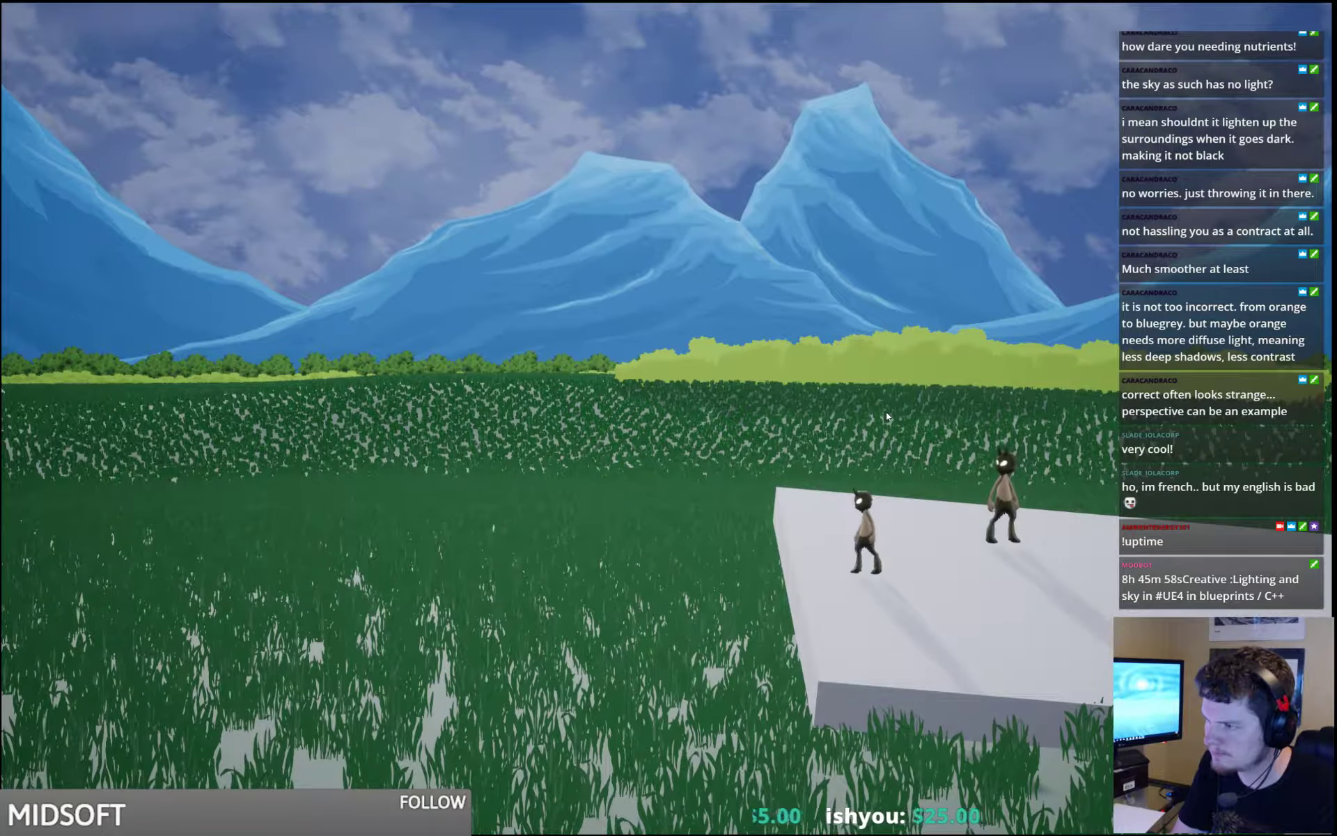
key("a")
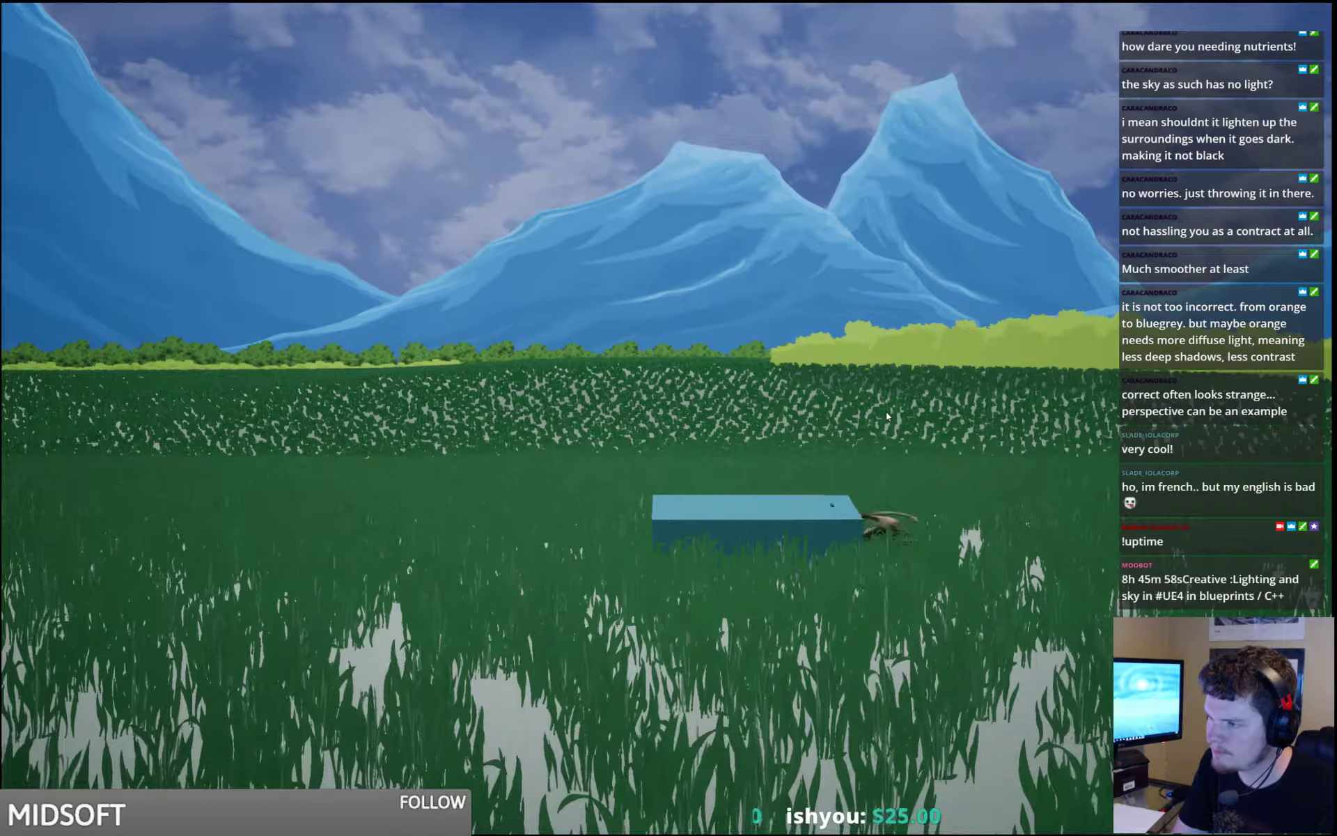
key("space")
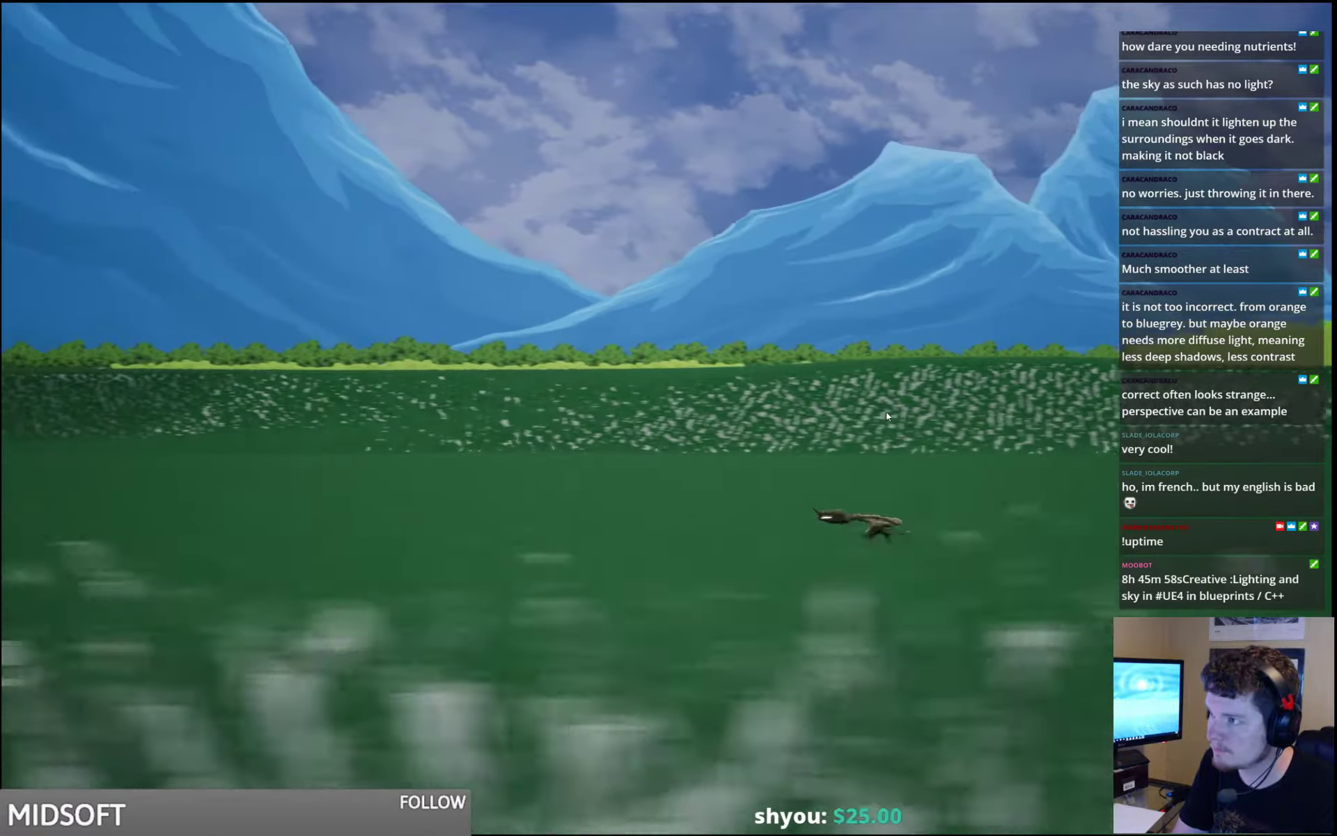
key("w")
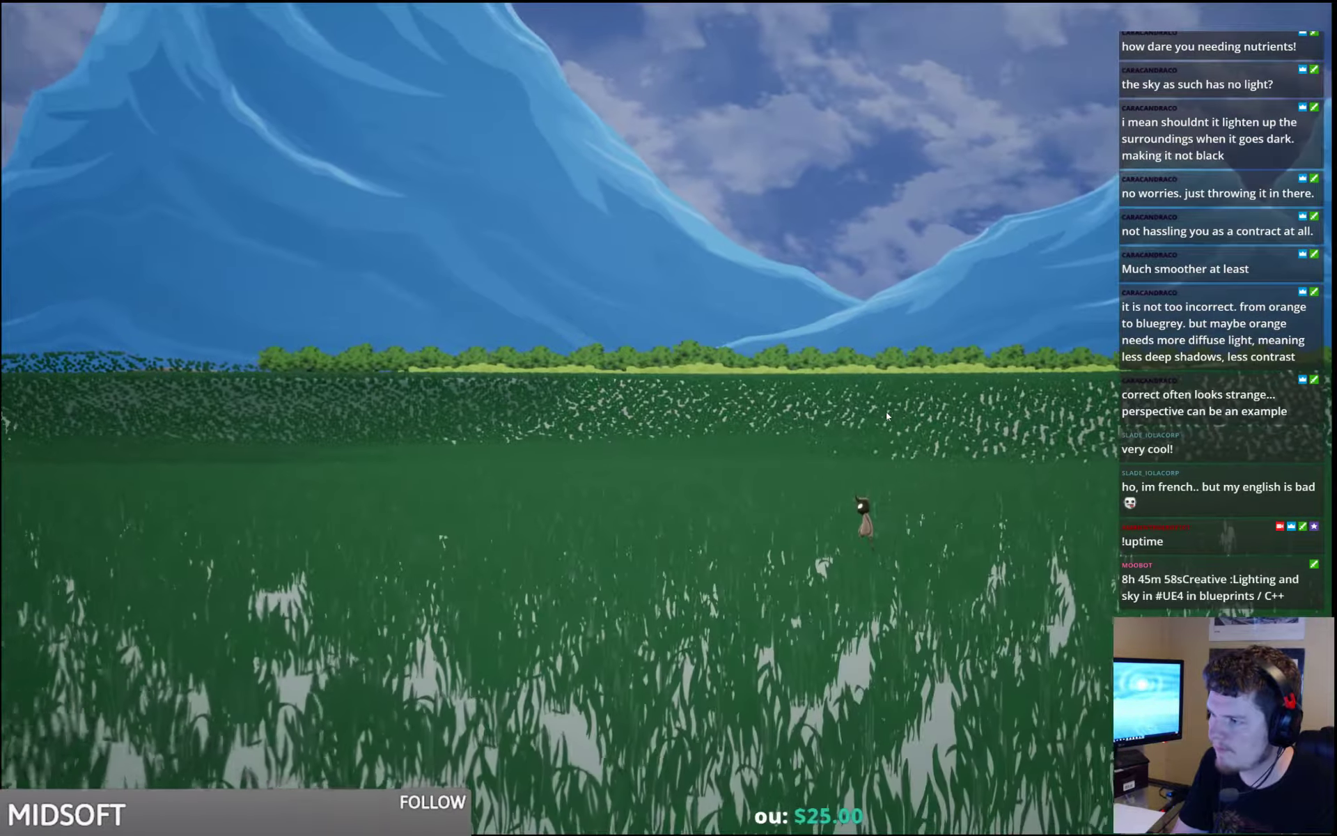
key("d")
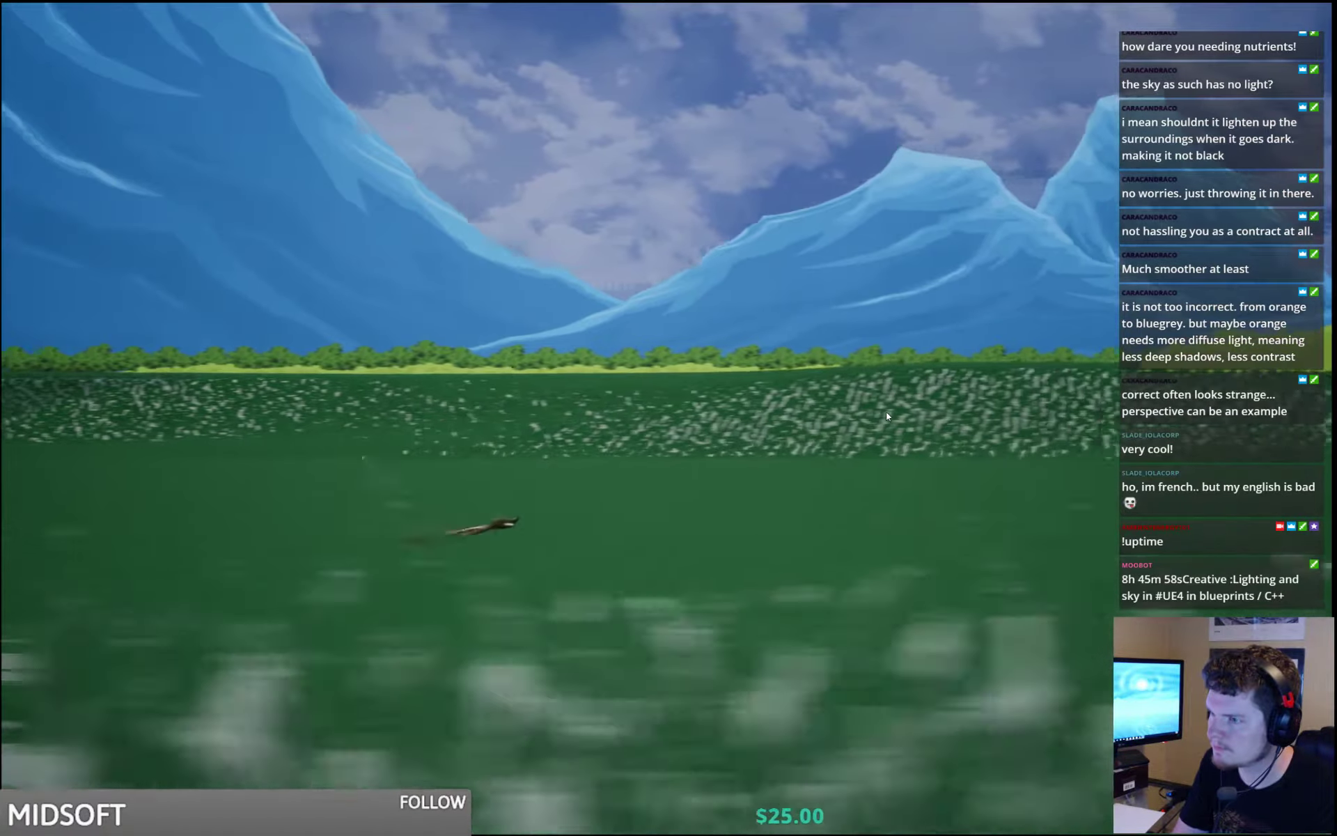
key("s")
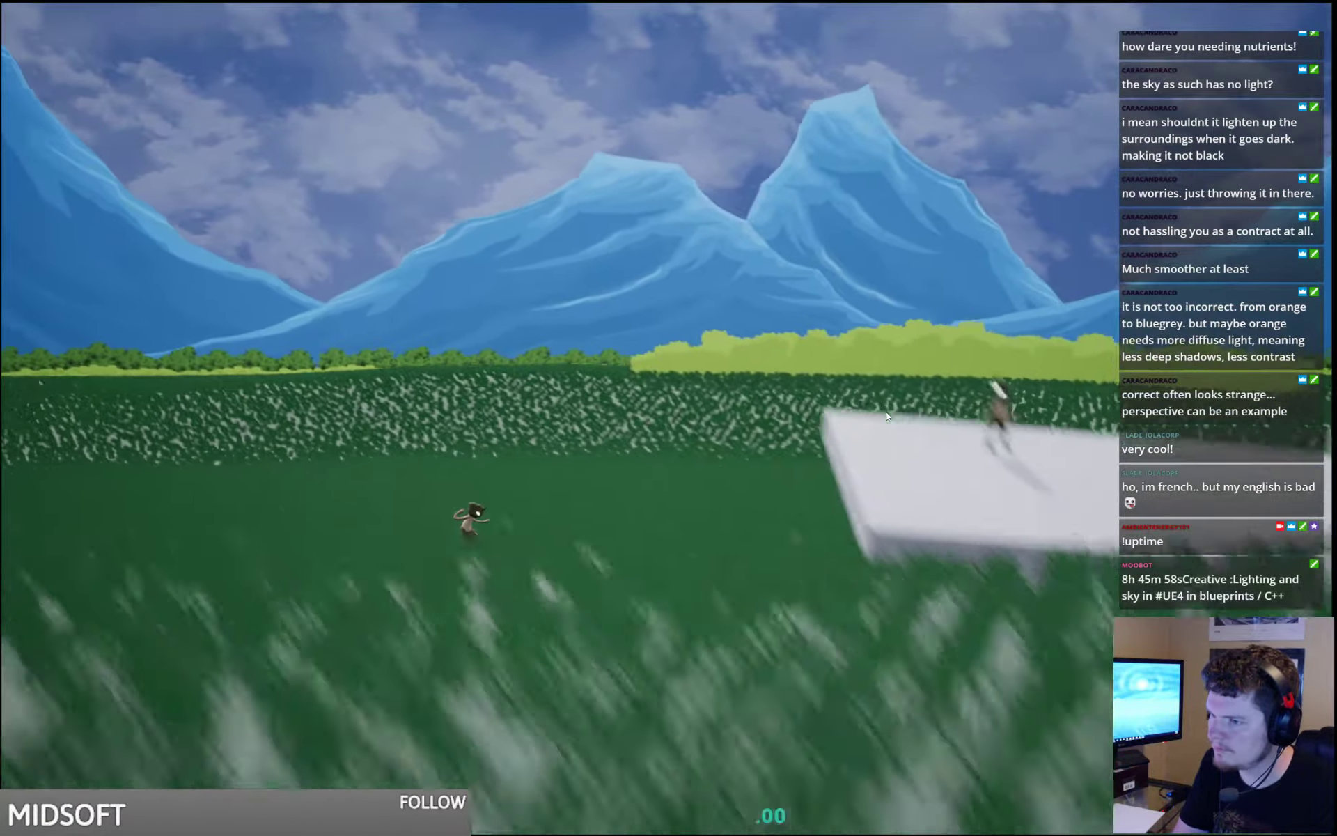
key("space")
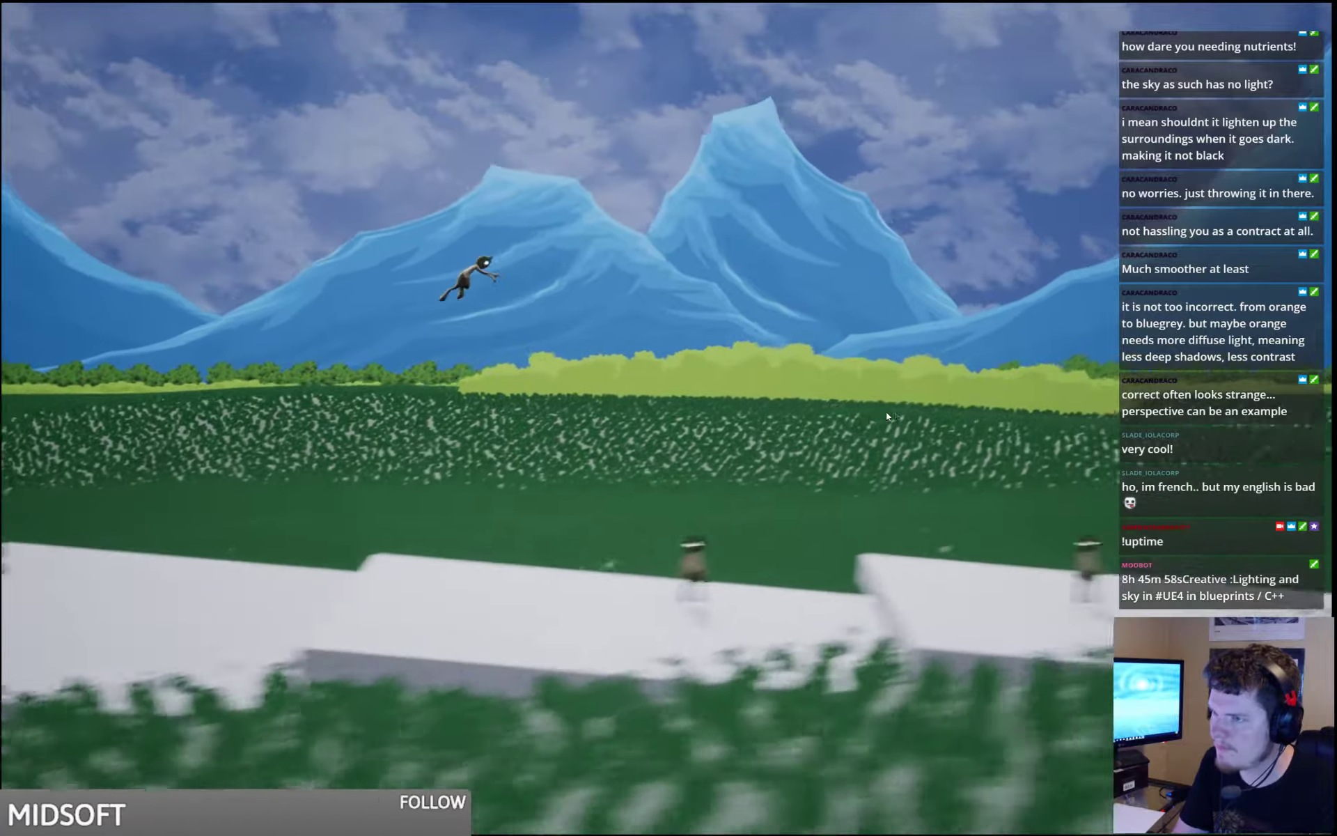
key("space")
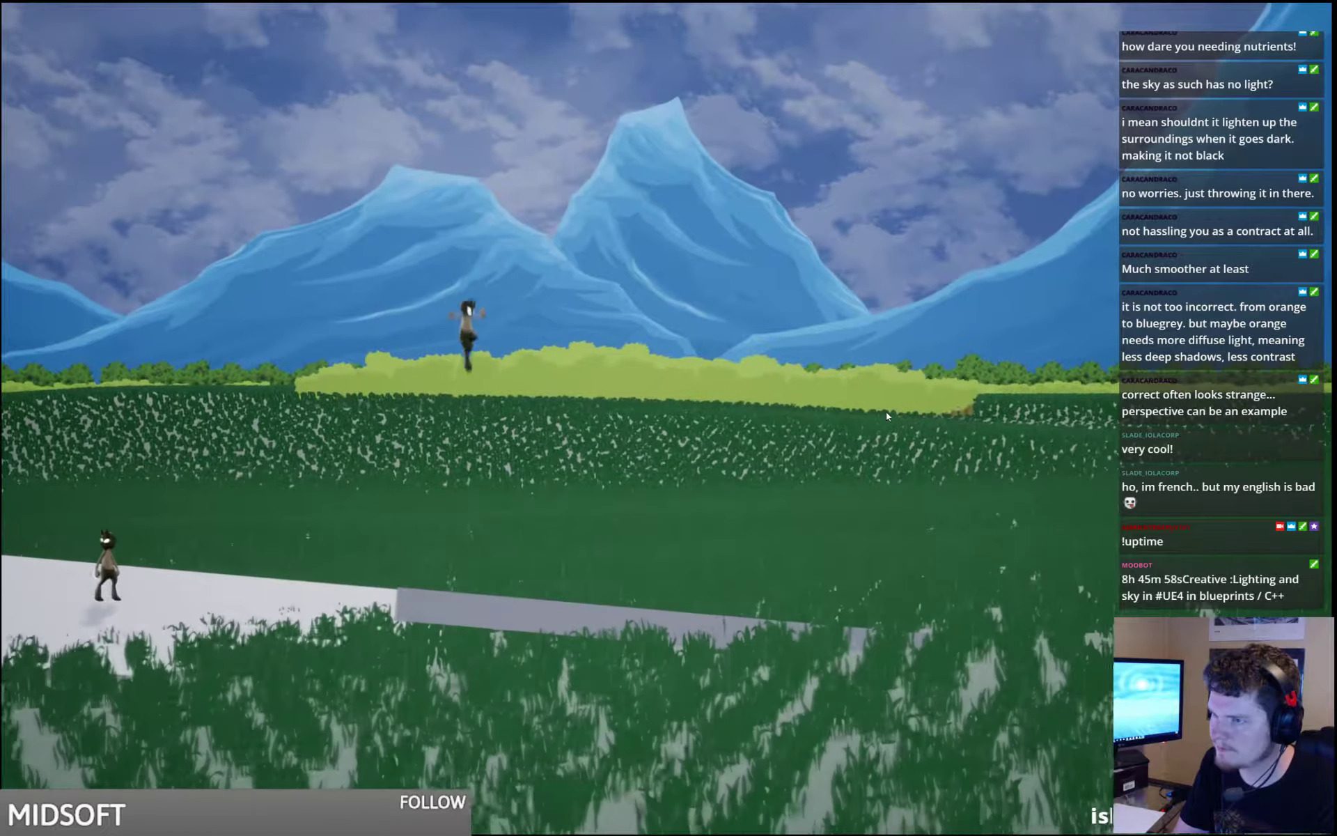
key("a")
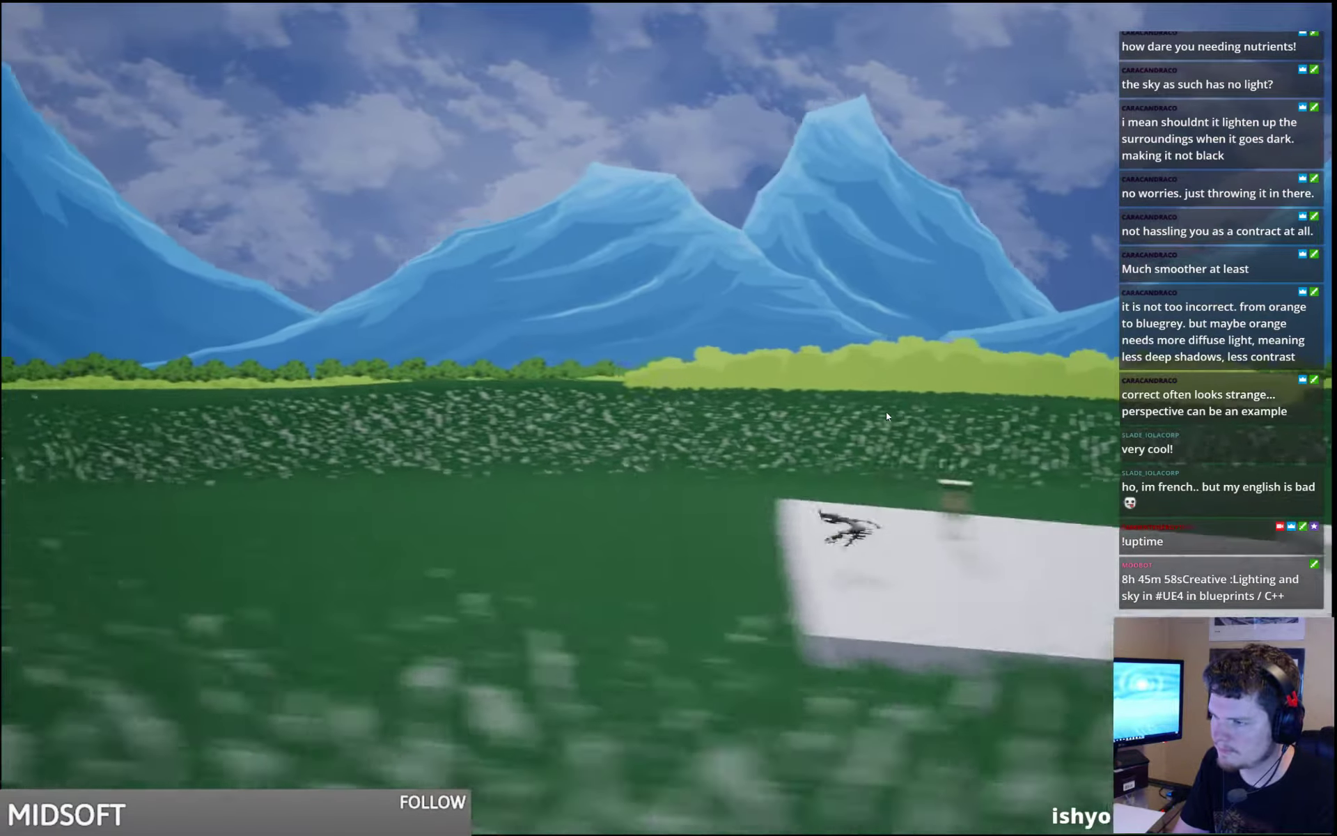
key("space")
key("d")
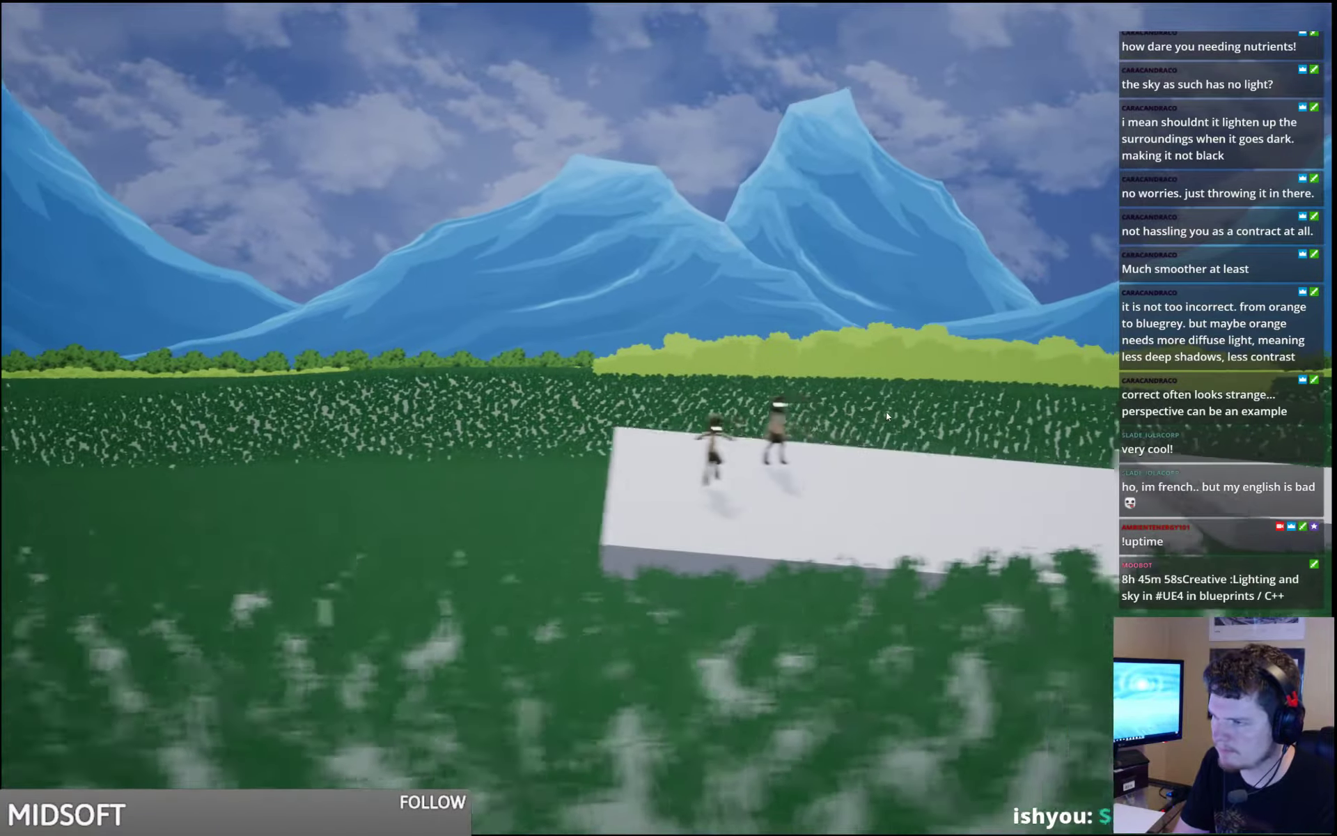
key("a")
key("d")
key("space")
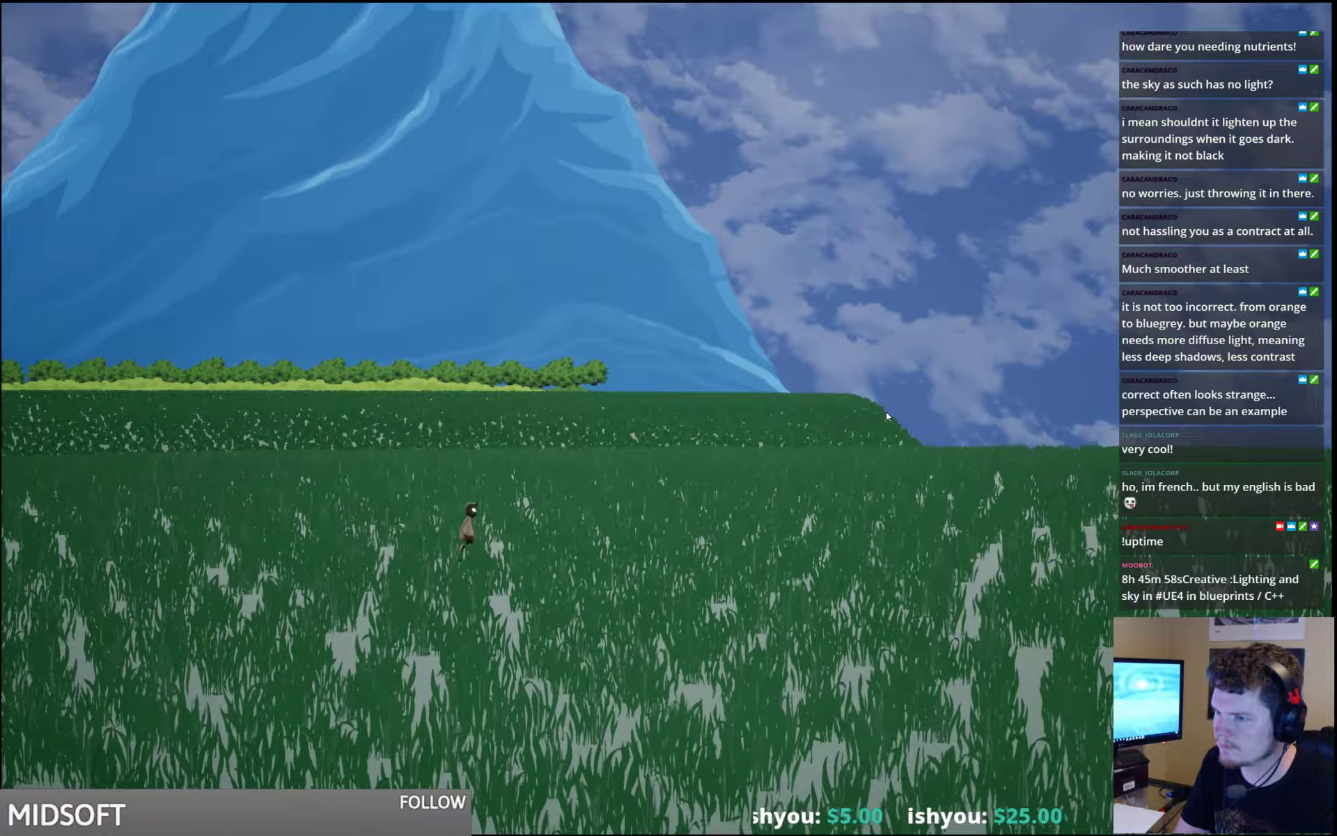
- Crouch and move the character between the platforms and the blue block to check the shift into moonlight, and quit the build
key("a")
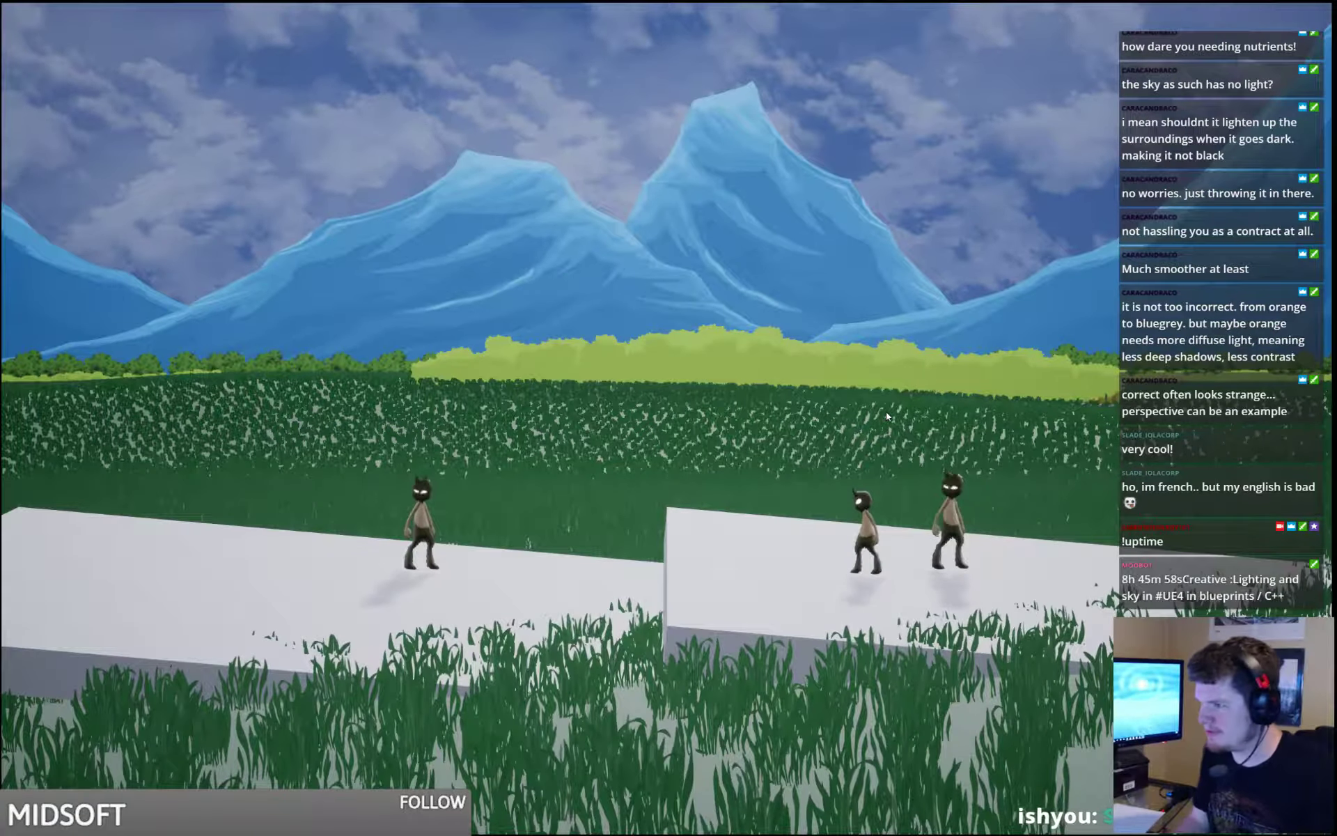
key("c")
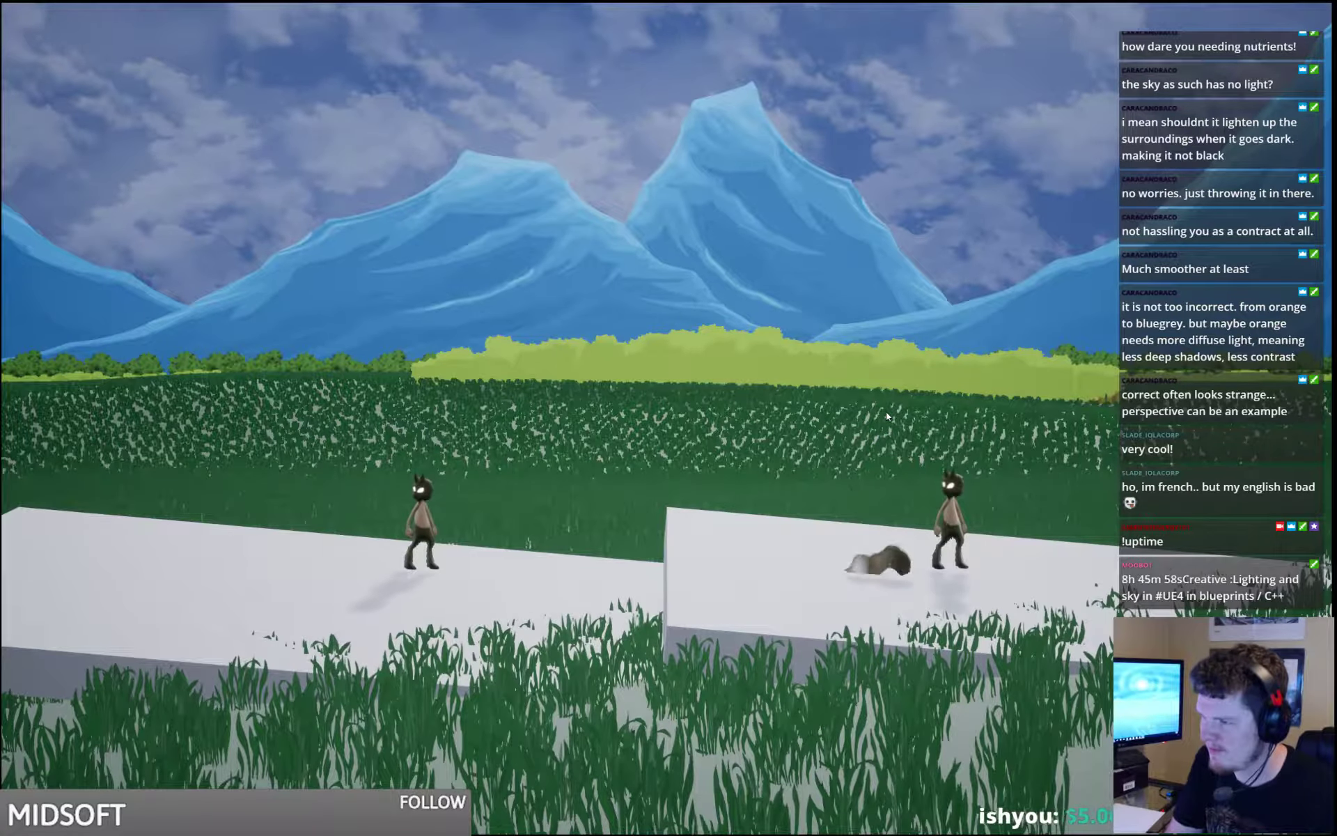
key("a")
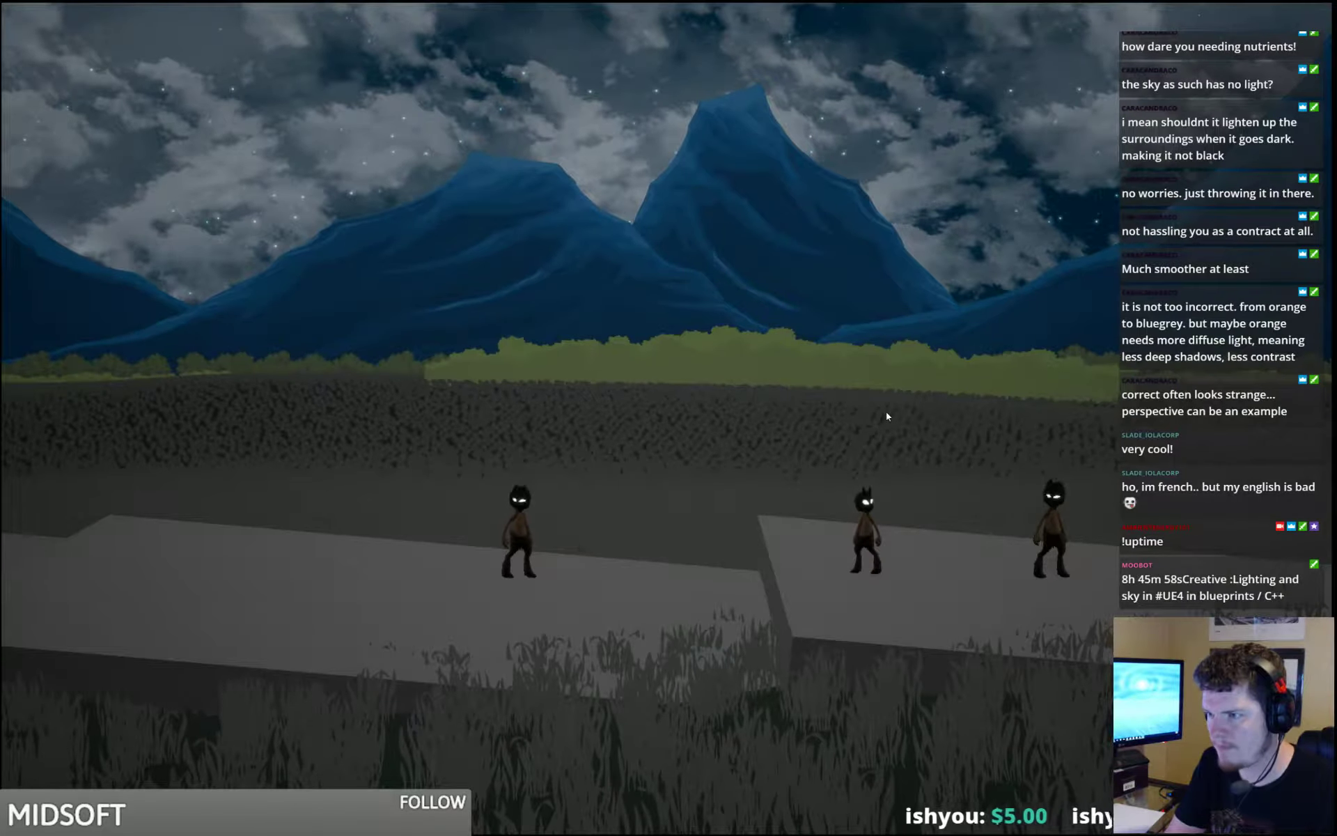
key("a")
key("space")
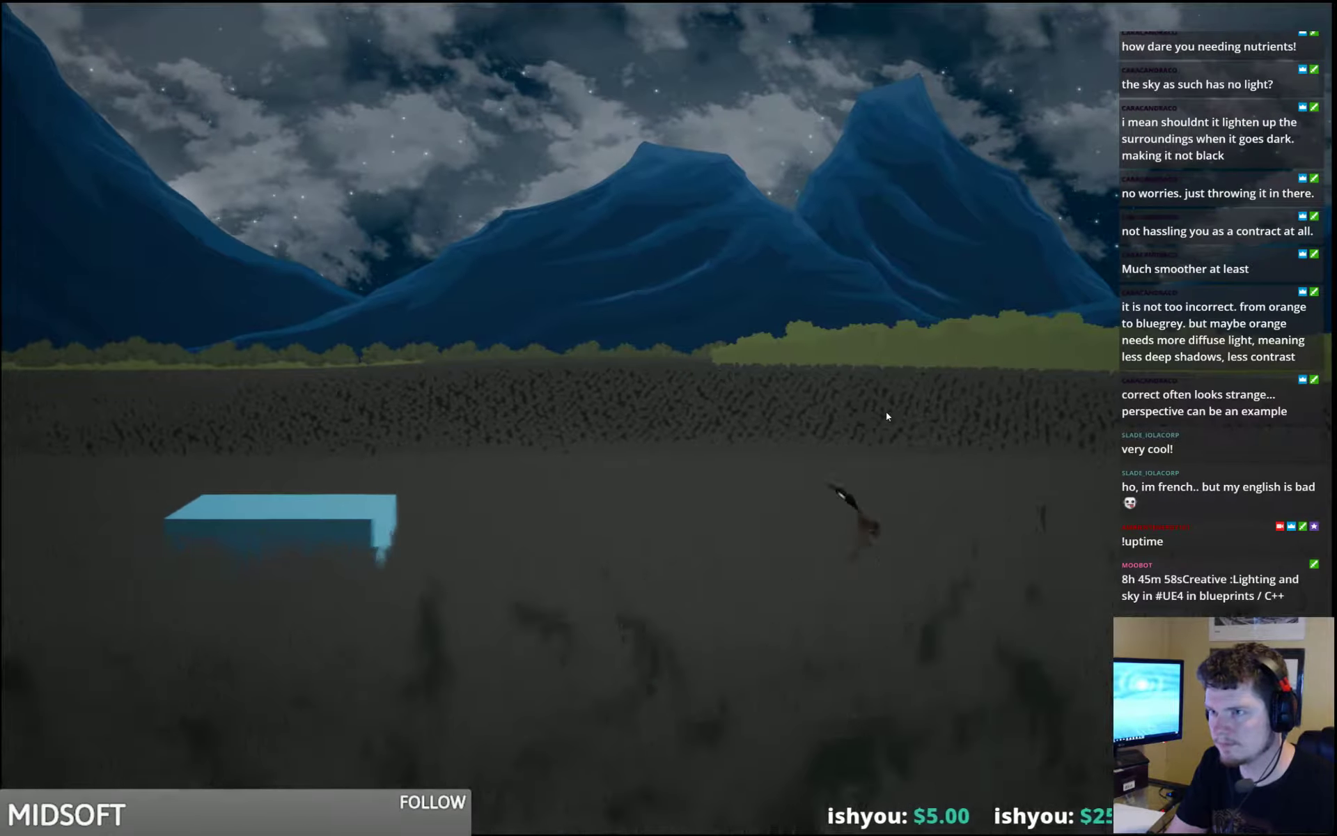
key("a")
key("space")
key("d")
key("space")
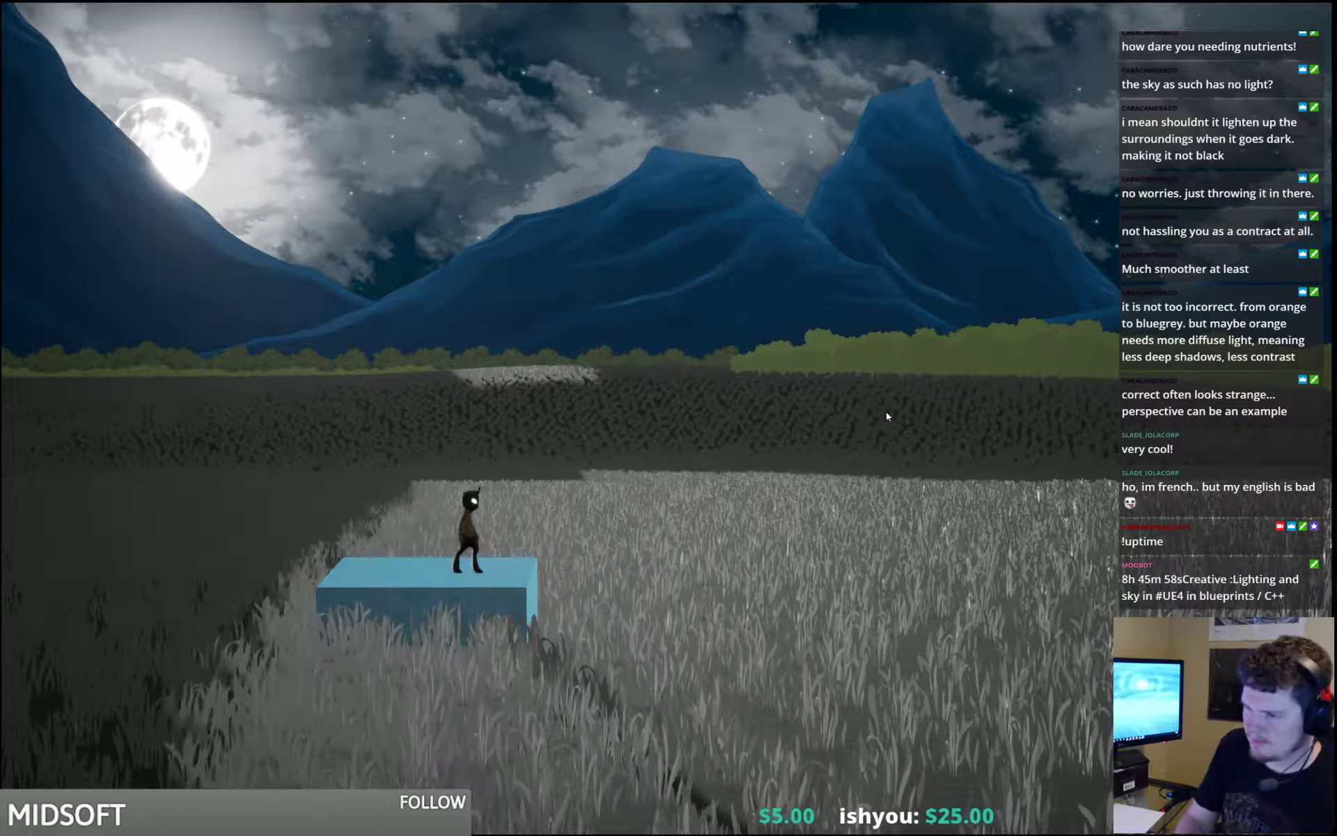
key("alt+F4")
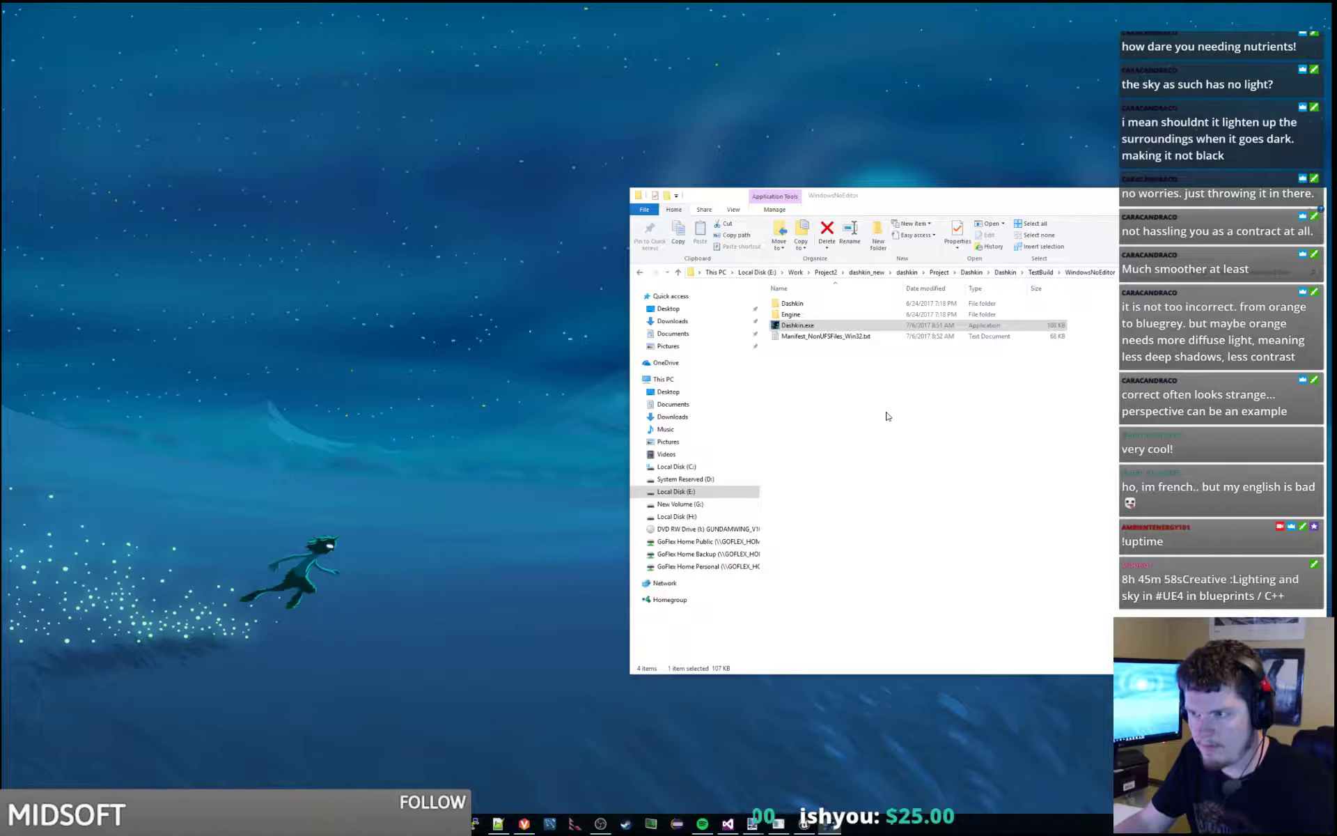
- Switch to Unreal Editor and examine the moonlit field, blue block and platforms of Grasslands_At_Night from several angles
left_click(805, 824)
right_click_drag(626, 328, 644, 241)
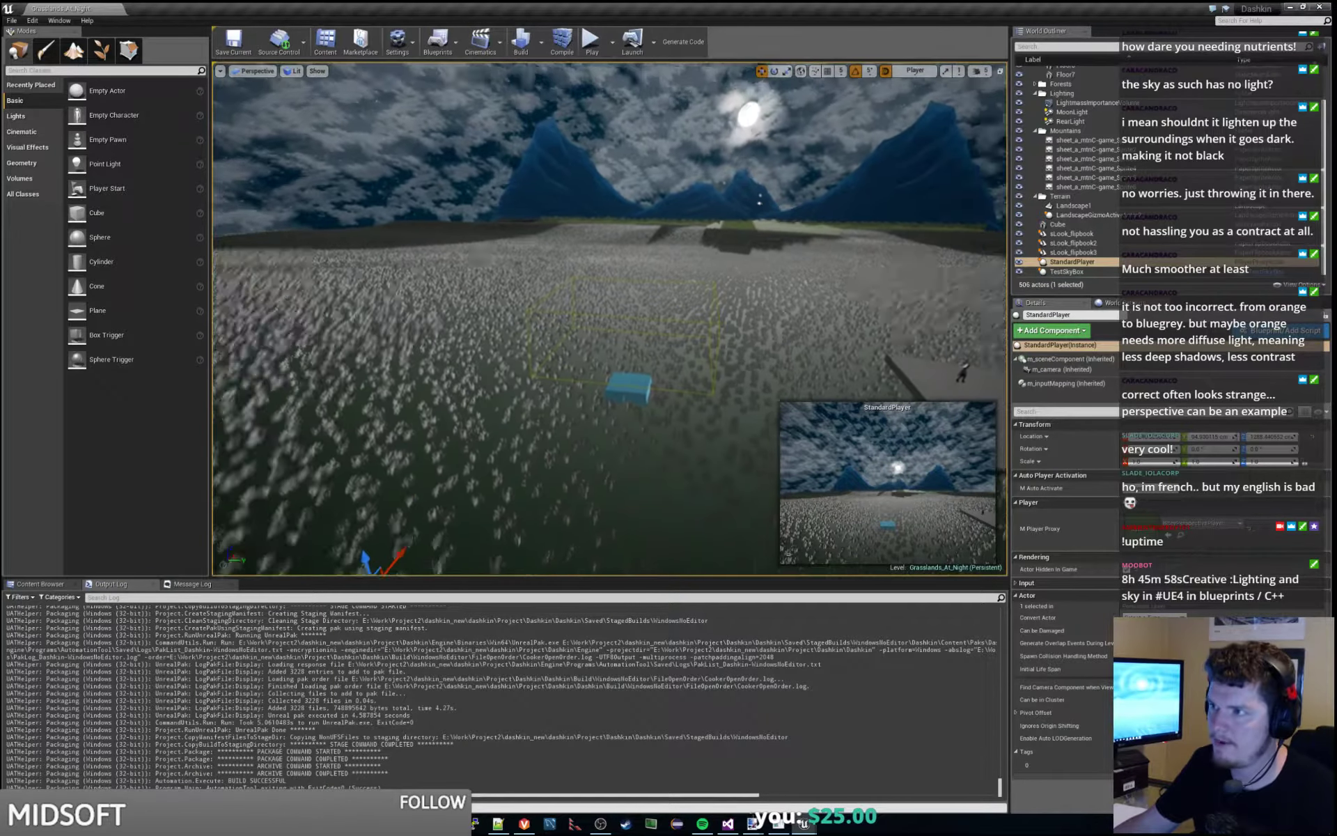
key("s")
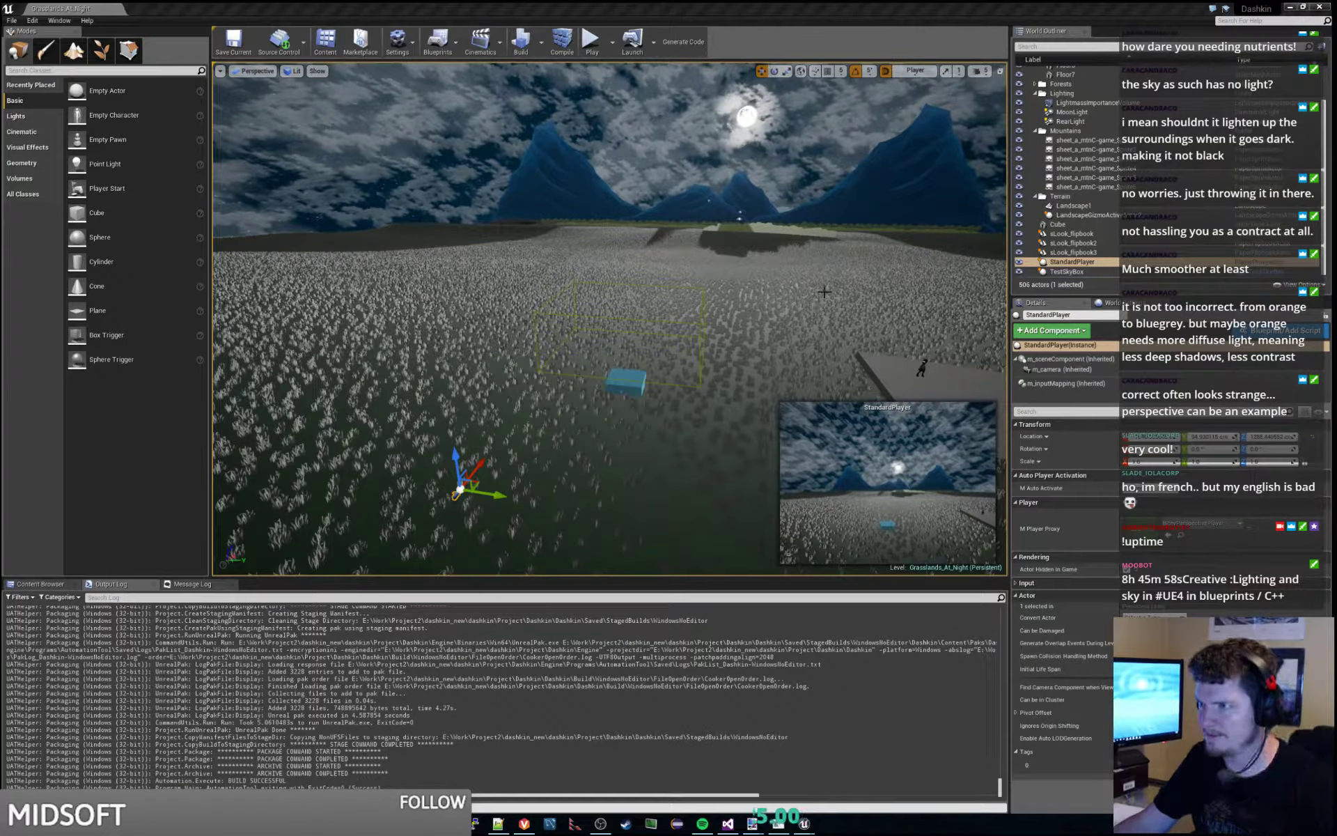
right_click_drag(825, 292, 832, 285)
right_click_drag(755, 348, 804, 394)
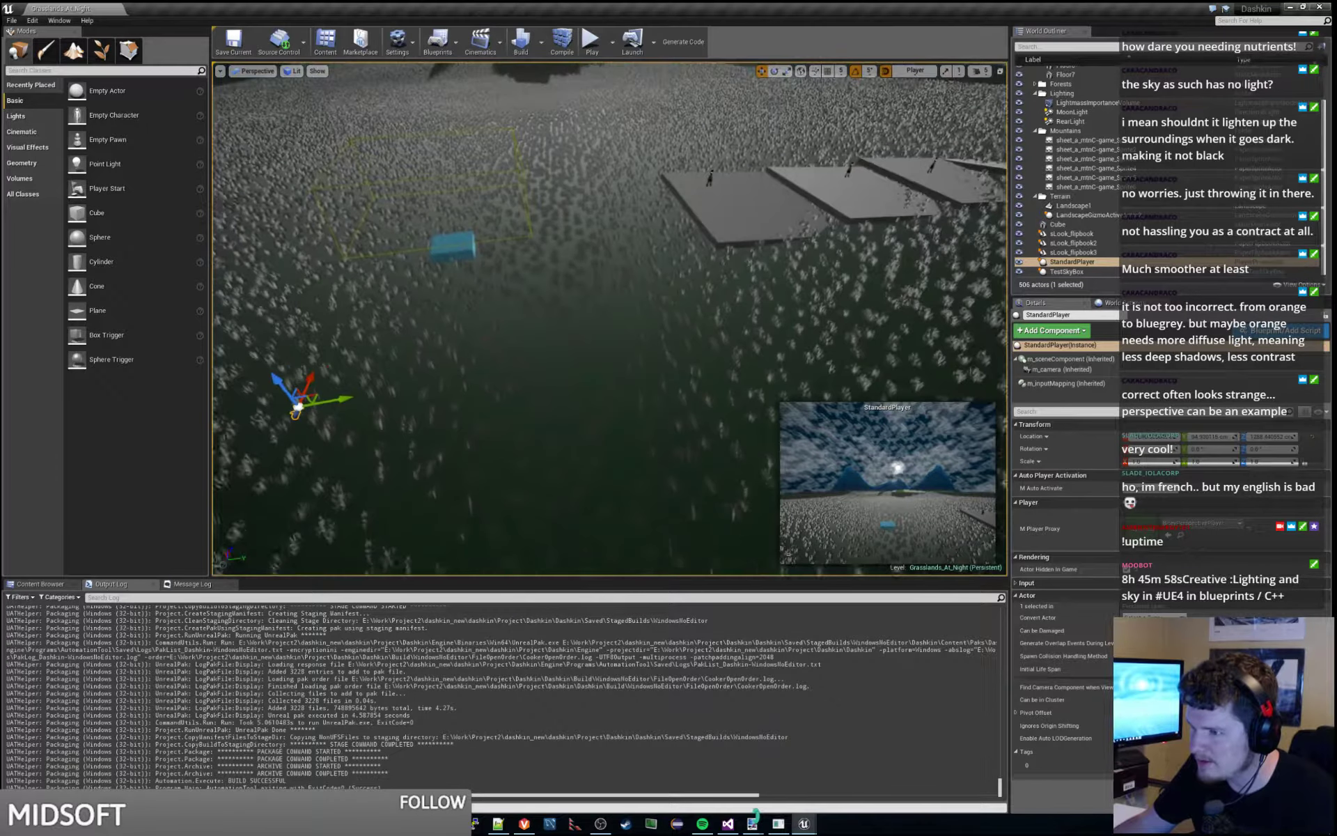
right_click_drag(820, 334, 820, 292)
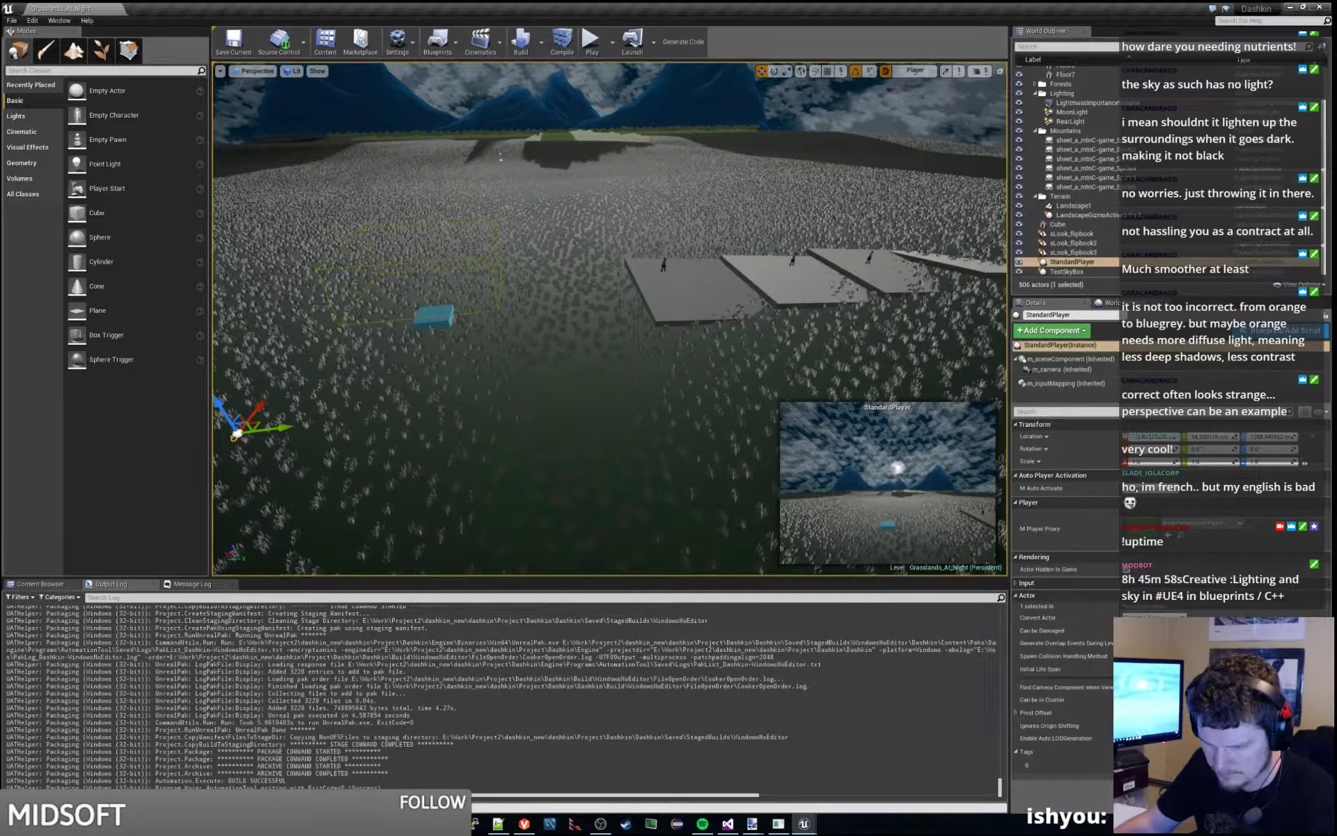
mouse_move(269, 823)
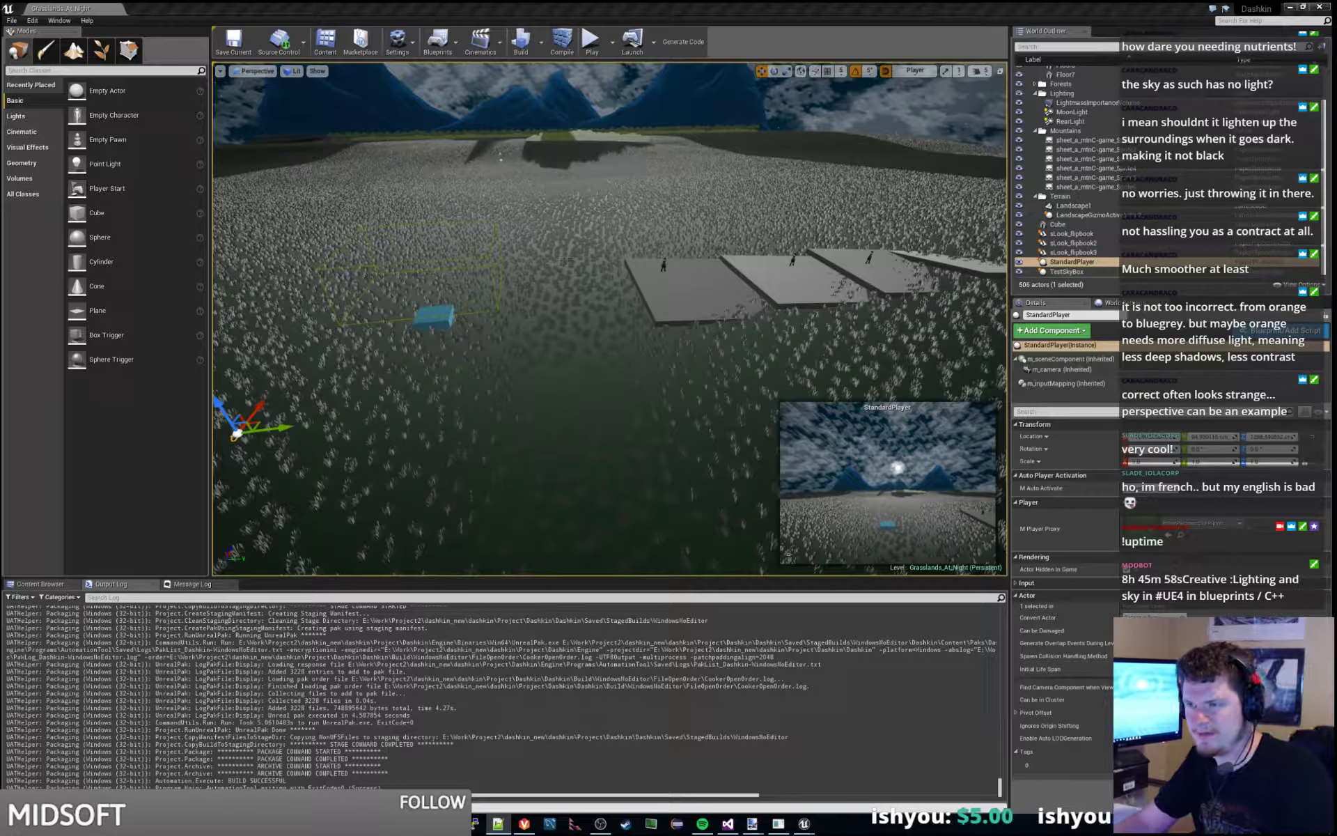
- Browse to TestLevels/Prototype/Visuals and capture a moonlit view of the mountains and field as the Grasslands_At_Night level's thumbnail
left_click(57, 586)
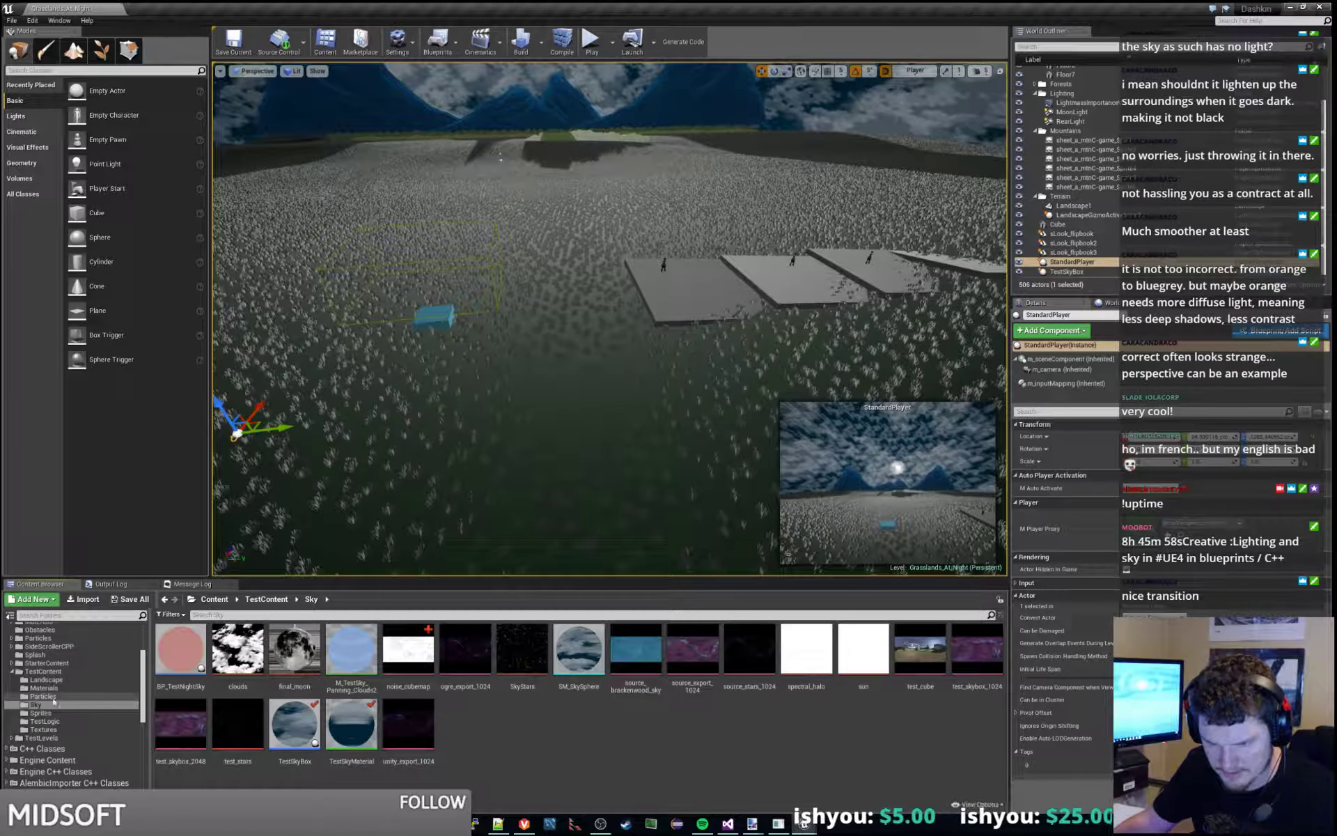
left_click(42, 738)
double_click(180, 647)
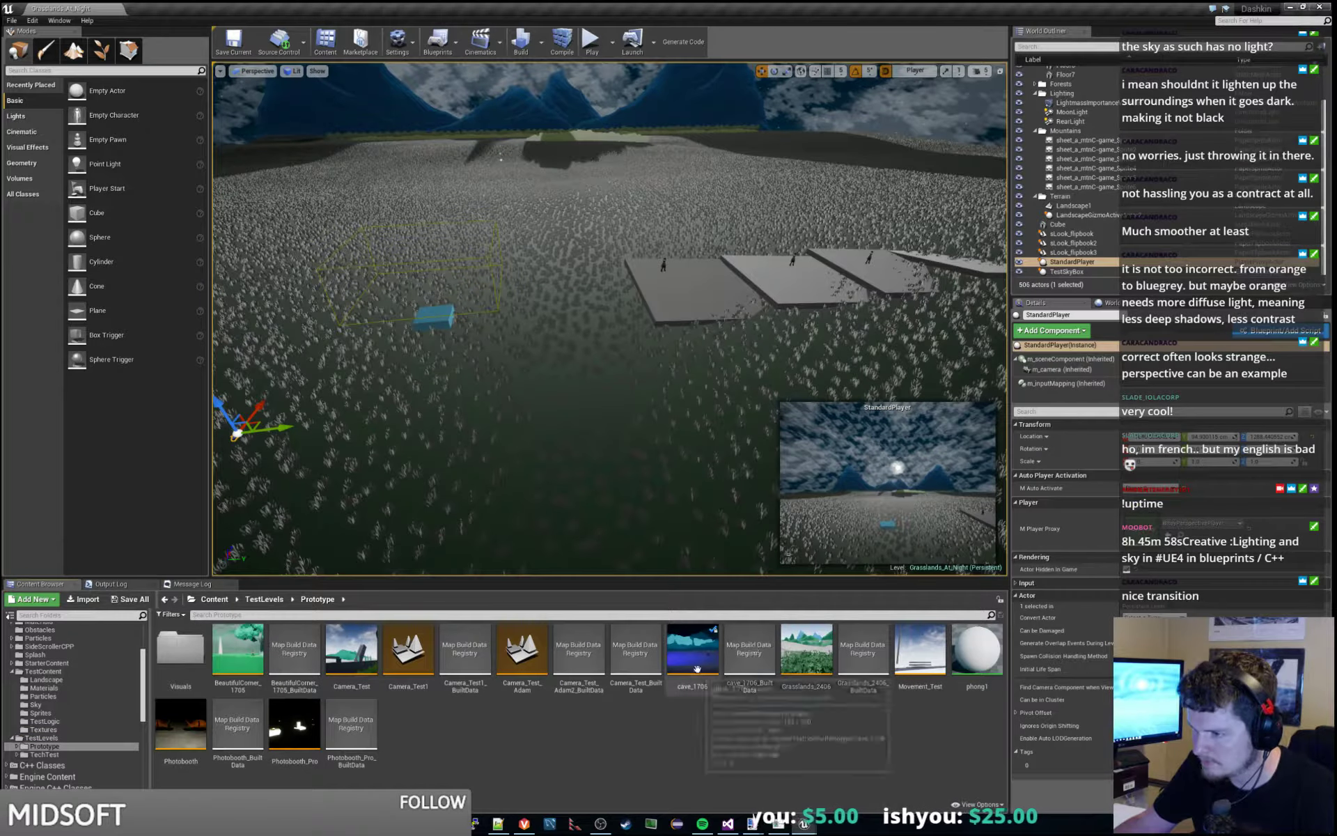
right_click_drag(681, 385, 658, 336)
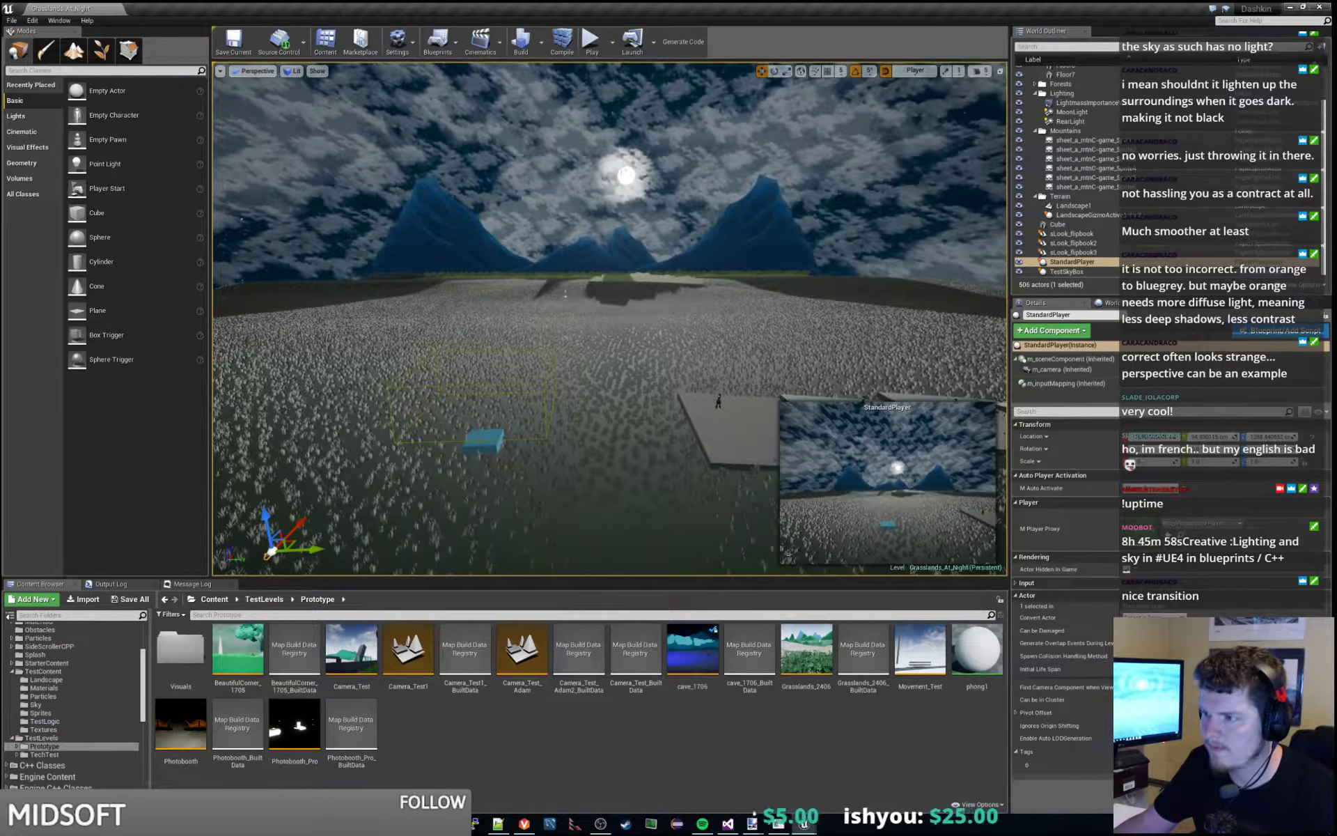
double_click(179, 648)
right_click(465, 655)
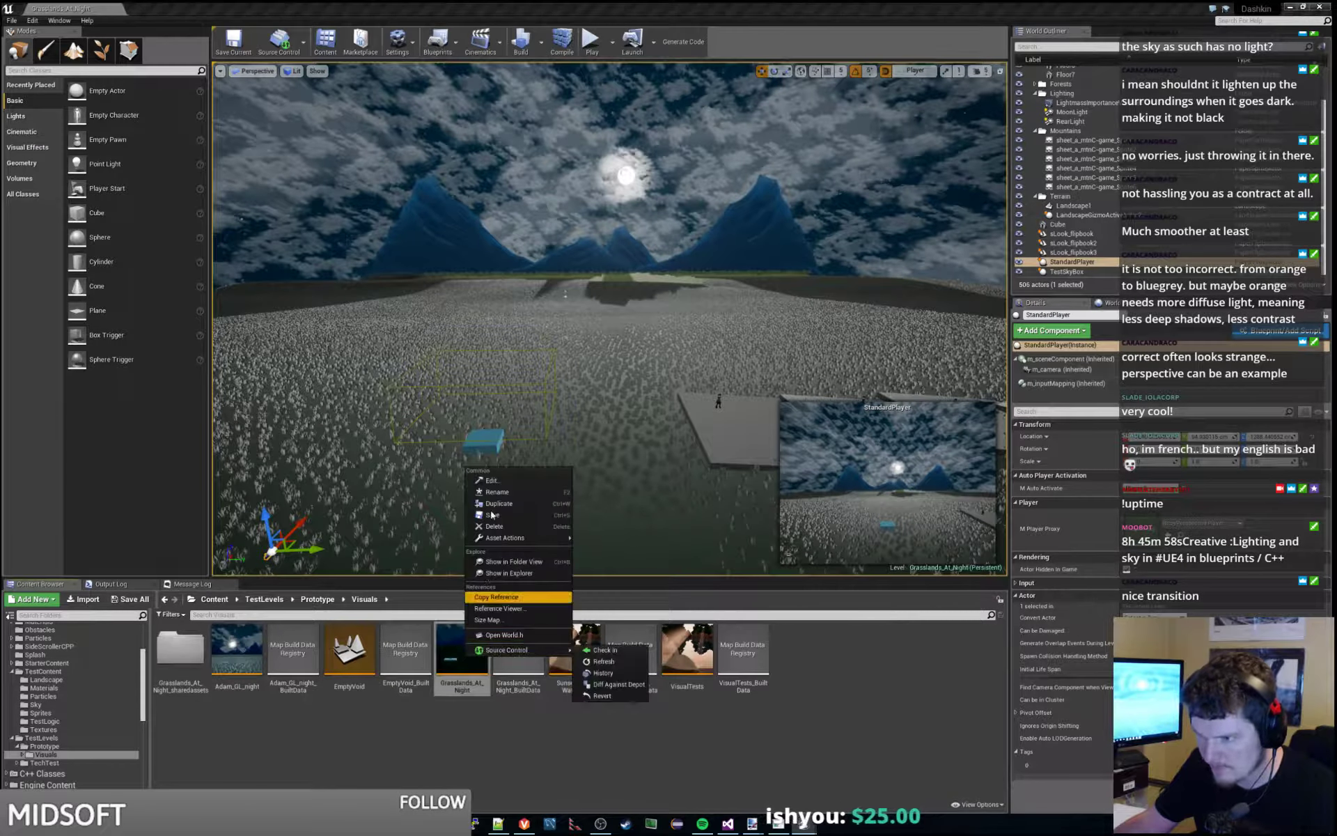
mouse_move(550, 539)
left_click(620, 549)
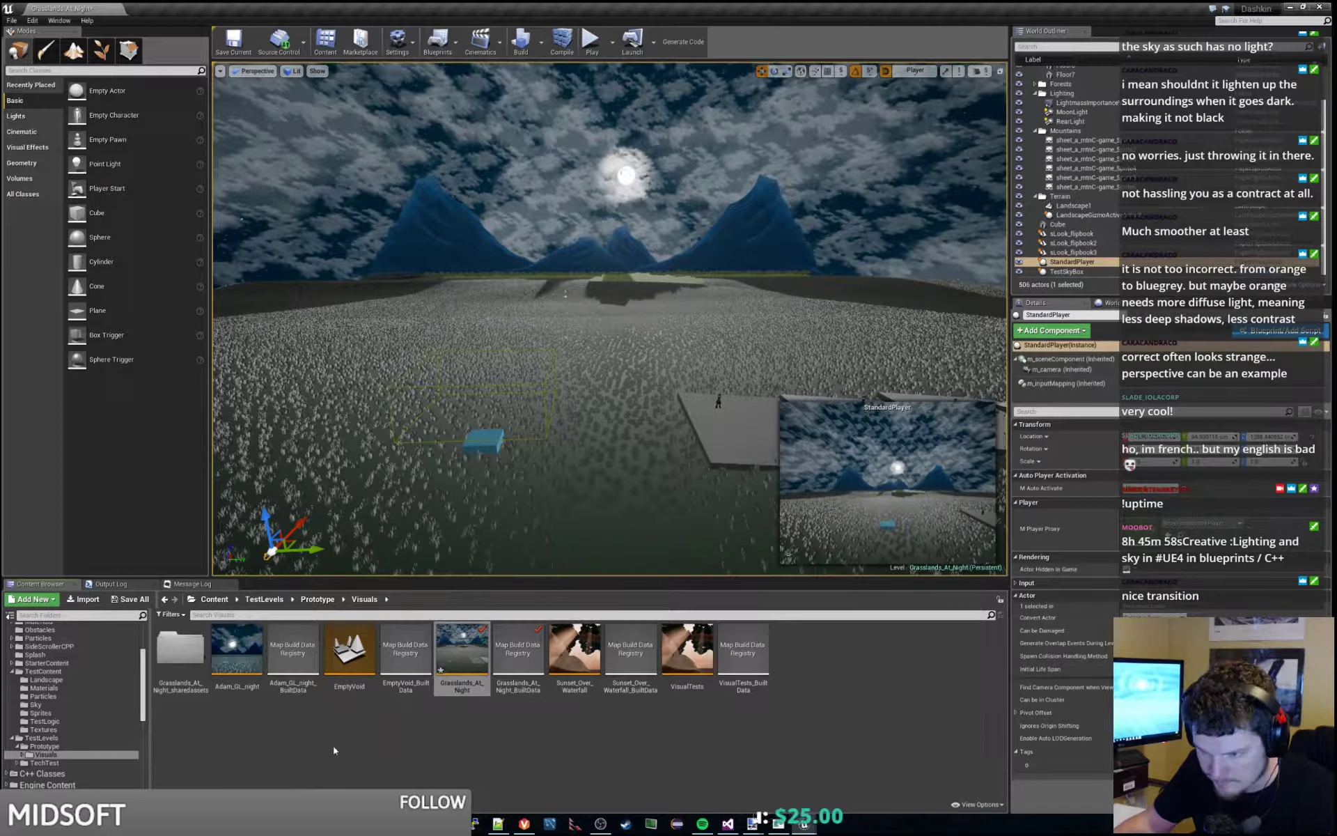
- Open the Sunset_Over_Waterfall level, saving the changes to Grasslands_At_Night
double_click(573, 655)
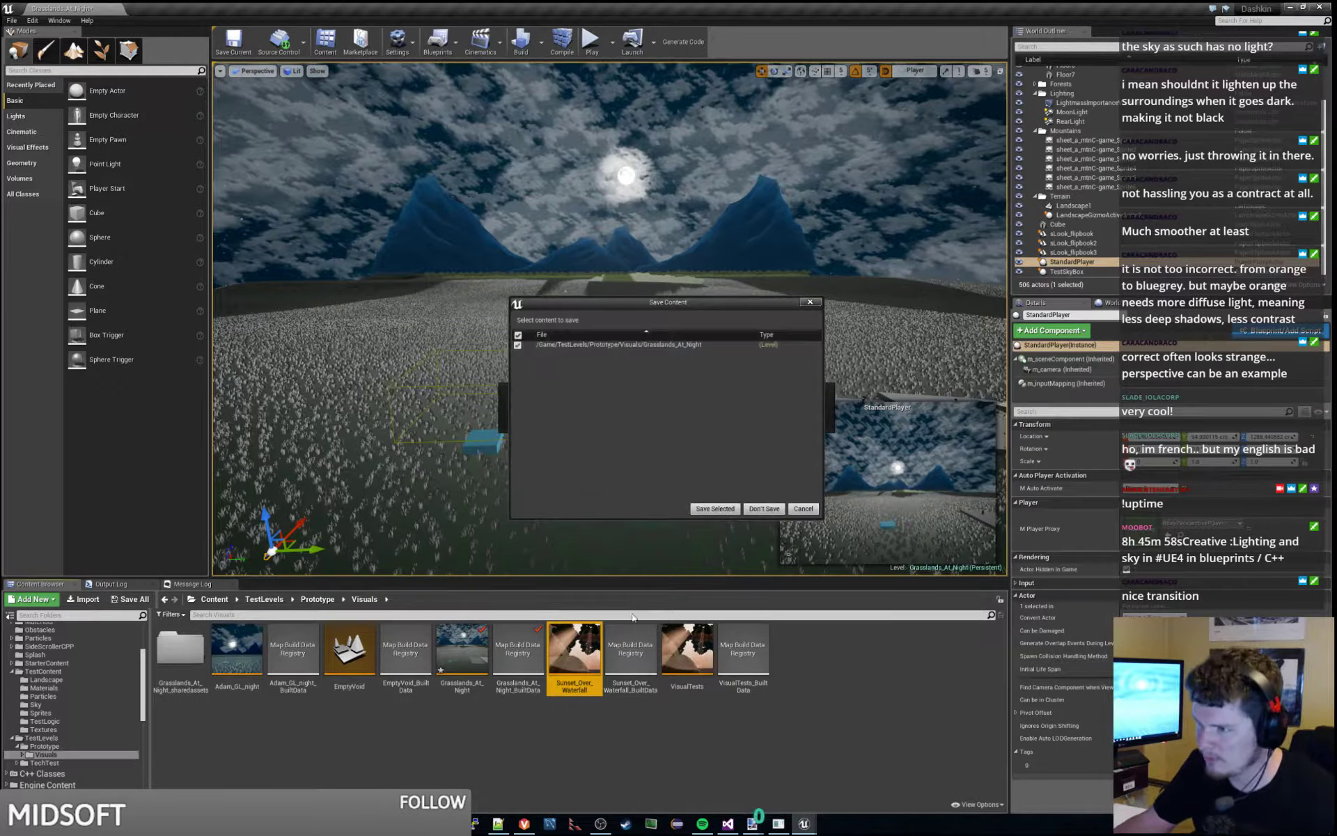
left_click(721, 507)
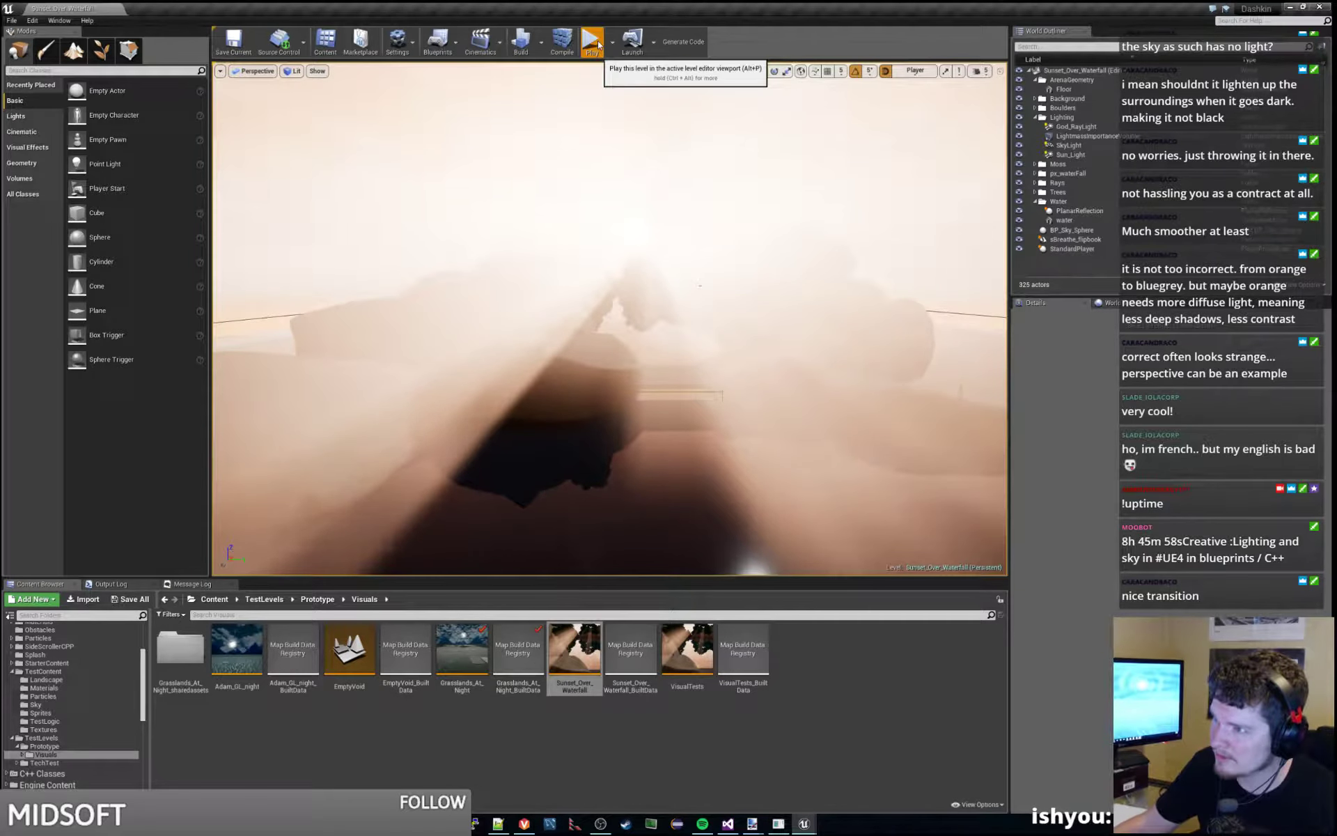
- Play test the Sunset_Over_Waterfall level to view its light rays, stop the session, and reopen Grasslands_At_Night
left_click(603, 43)
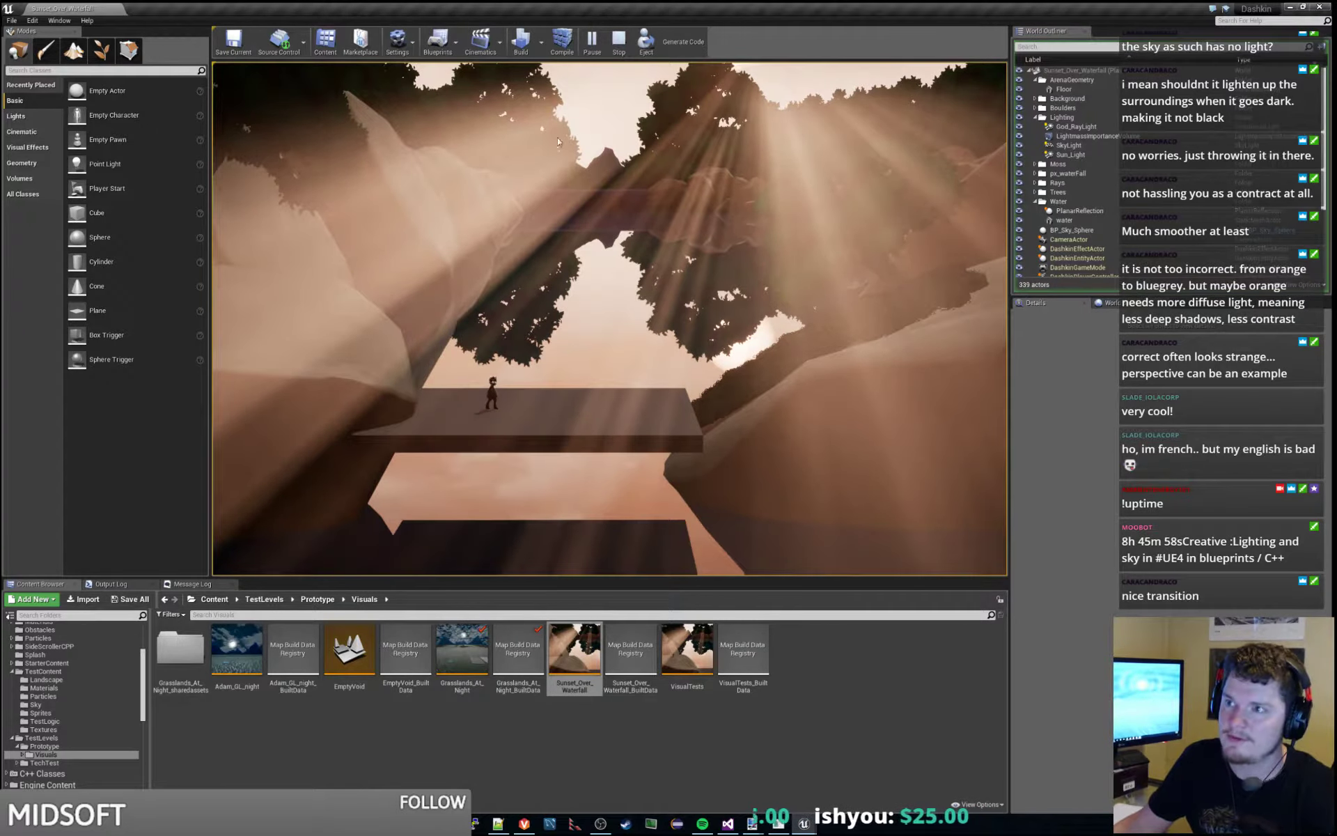
left_click(617, 44)
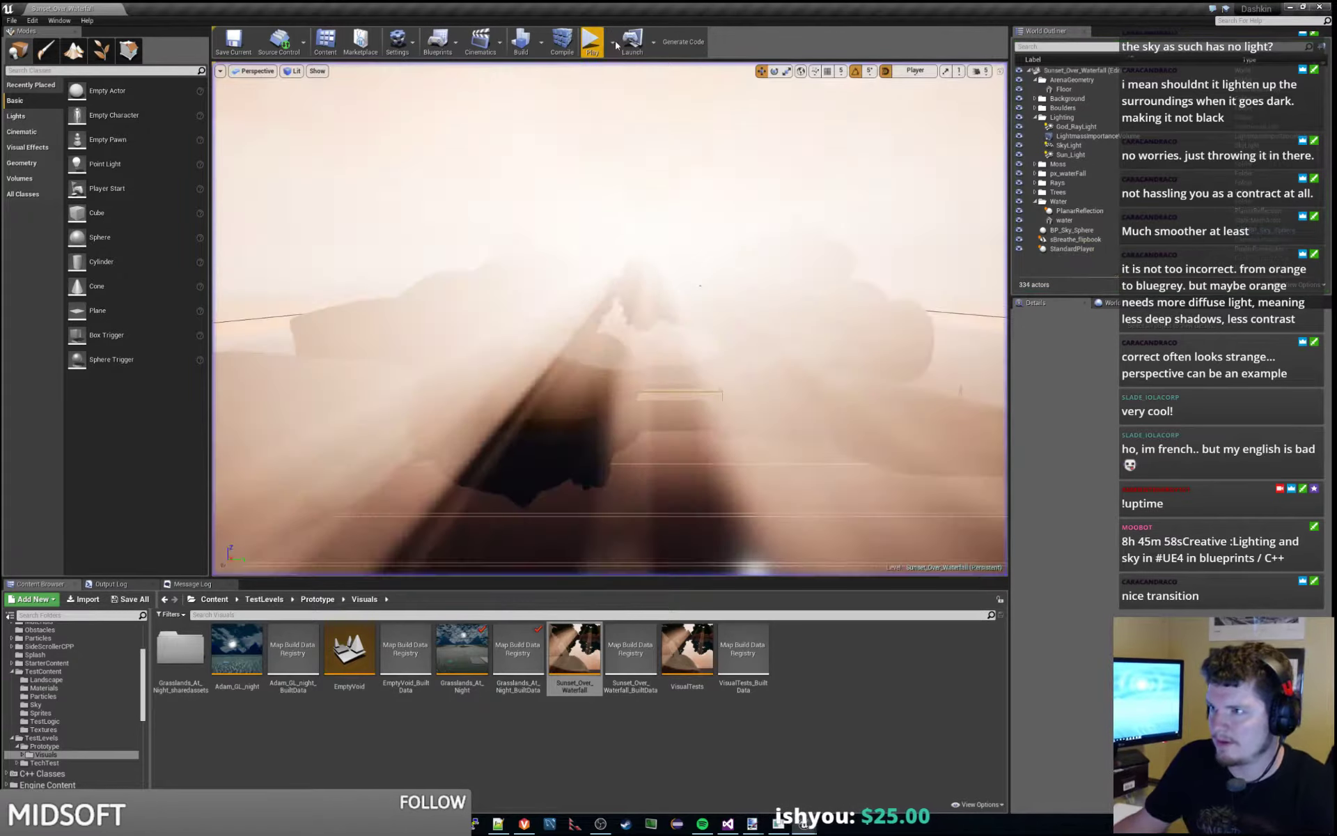
double_click(462, 651)
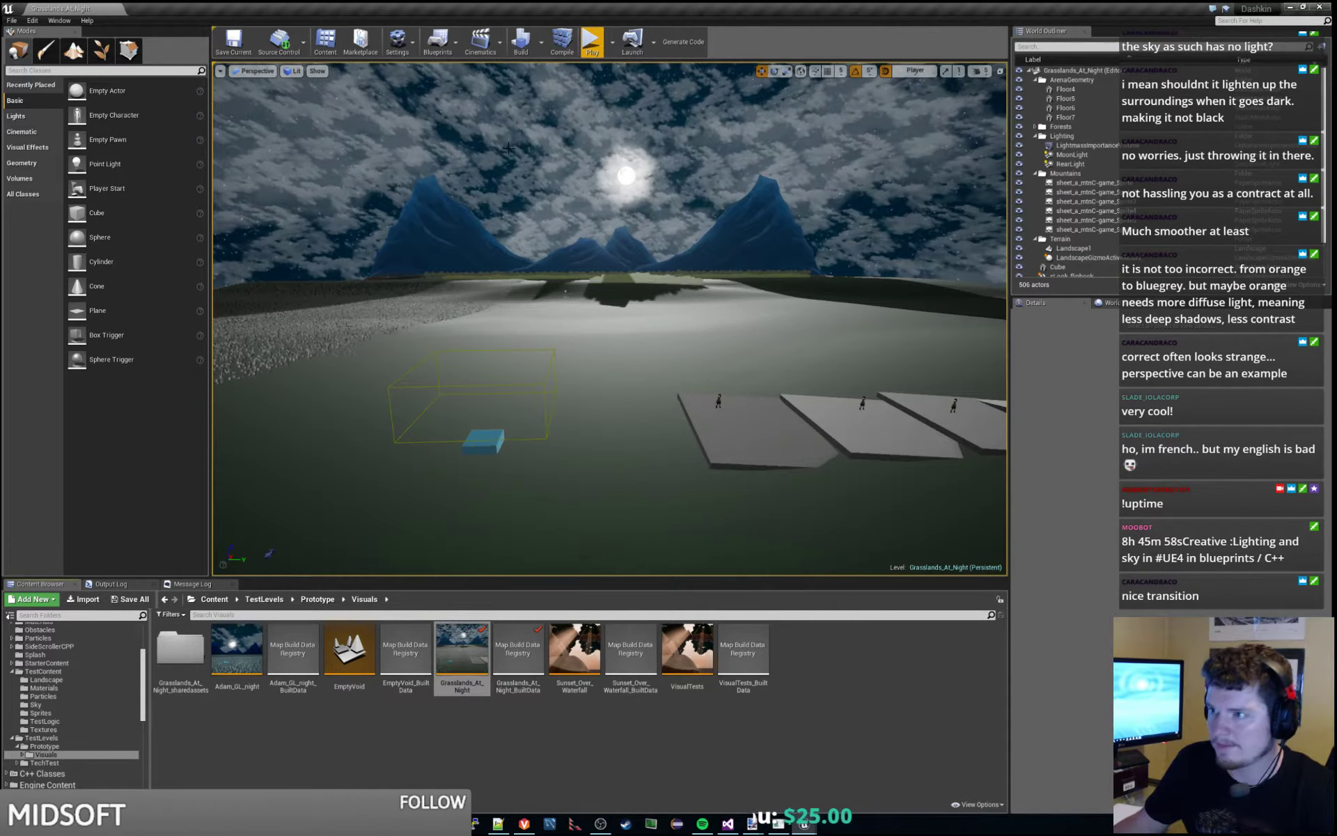